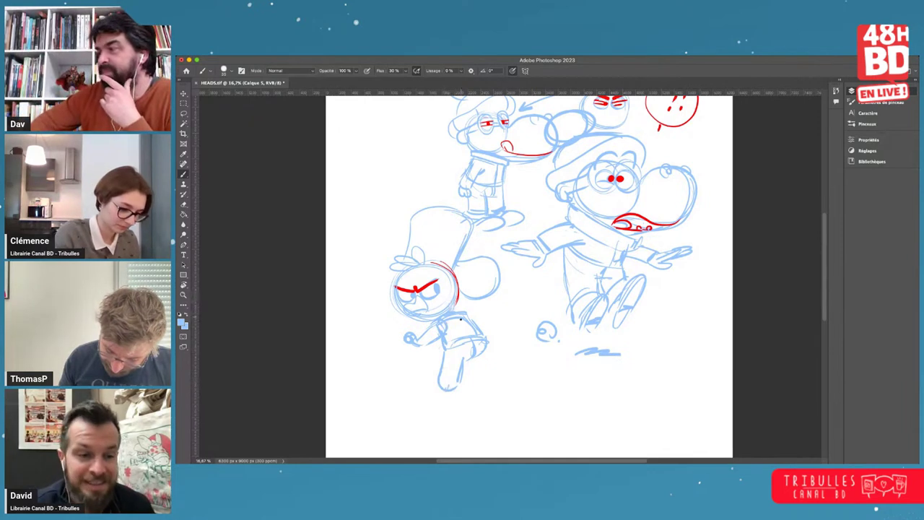
# - Rough in light blue the jacket folds, inner ear curve and hat band of the angry top-hat character
pyautogui.moveTo(467, 314); pyautogui.dragTo(478, 322)
pyautogui.moveTo(475, 256)
pyautogui.mouseDown()
pyautogui.moveTo(461, 292)
pyautogui.moveTo(484, 295)
pyautogui.mouseUp()
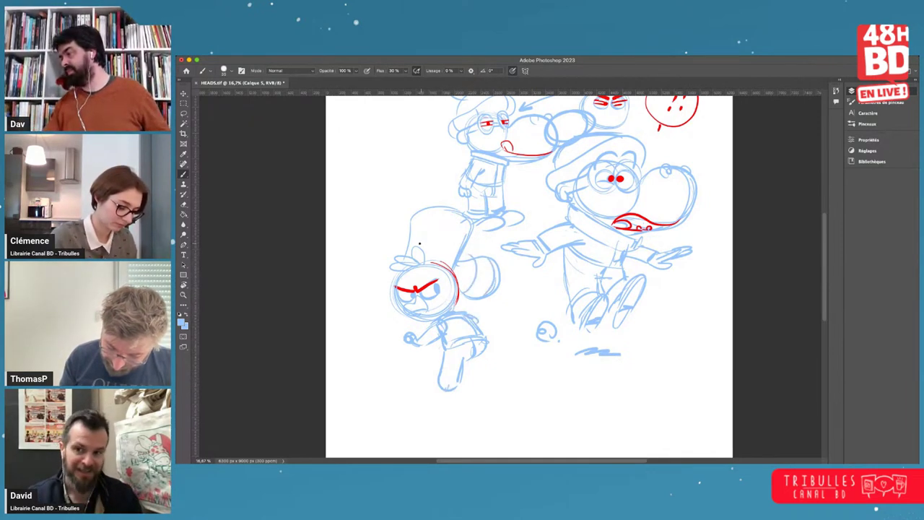
pyautogui.moveTo(423, 253); pyautogui.dragTo(456, 260)
pyautogui.moveTo(418, 224); pyautogui.dragTo(466, 234)
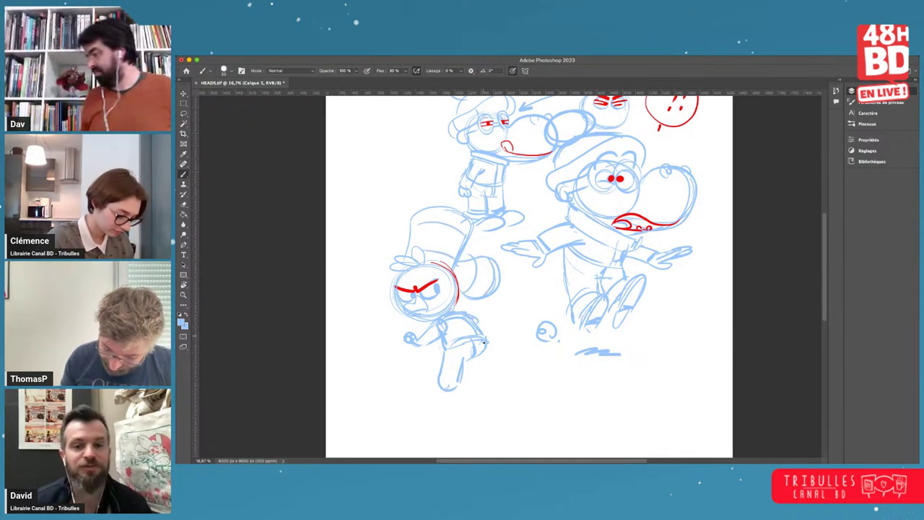
# - Sketch the top-hat character's rear leg, feet and rear hand in light blue, and hatch the inside of the ear
pyautogui.moveTo(487, 348)
pyautogui.mouseDown()
pyautogui.moveTo(493, 367)
pyautogui.moveTo(481, 378)
pyautogui.mouseUp()
pyautogui.moveTo(466, 363); pyautogui.dragTo(483, 380)
pyautogui.moveTo(489, 378)
pyautogui.mouseDown()
pyautogui.moveTo(487, 388)
pyautogui.moveTo(444, 397)
pyautogui.moveTo(495, 382)
pyautogui.mouseUp()
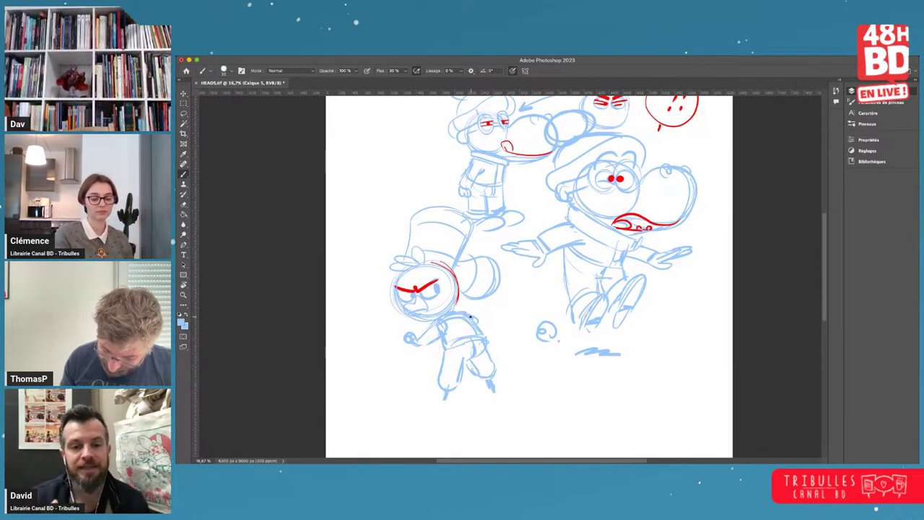
pyautogui.moveTo(488, 322); pyautogui.dragTo(495, 336)
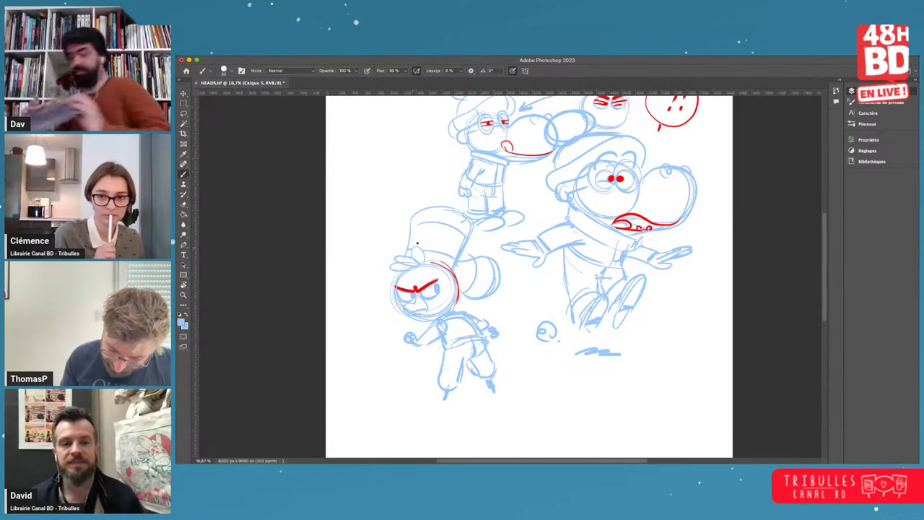
pyautogui.moveTo(475, 273)
pyautogui.mouseDown()
pyautogui.moveTo(491, 287)
pyautogui.moveTo(472, 297)
pyautogui.mouseUp()
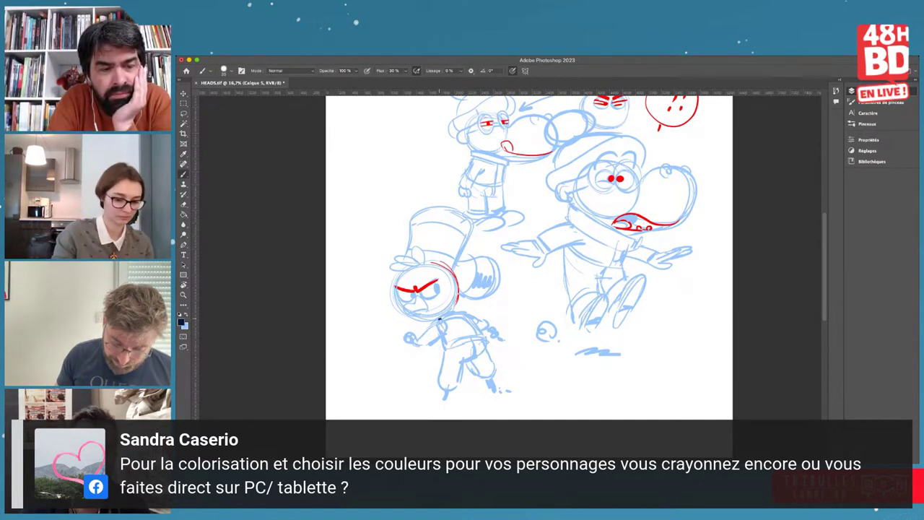
# - Ink the top-hat character's front arm, jacket and angry face in dark navy over the blue sketch
pyautogui.moveTo(439, 318); pyautogui.dragTo(433, 324)
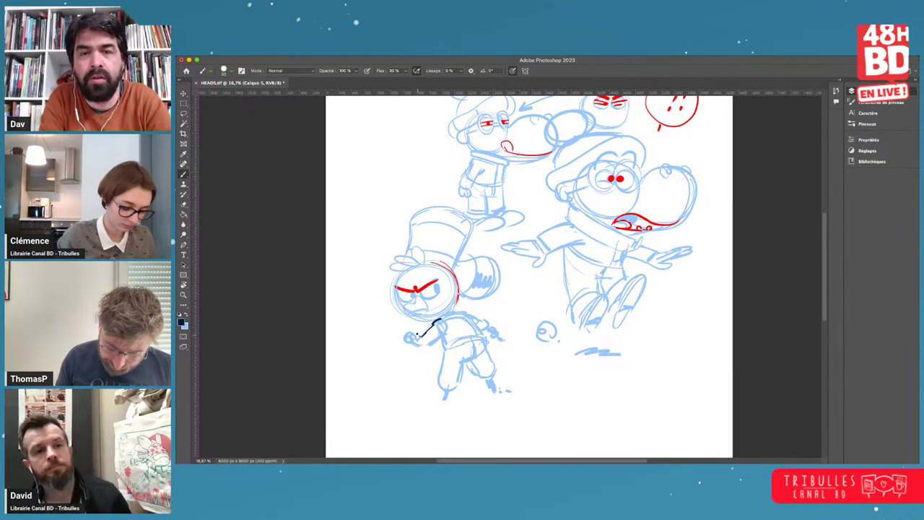
pyautogui.moveTo(420, 333)
pyautogui.mouseDown()
pyautogui.moveTo(448, 336)
pyautogui.moveTo(443, 322)
pyautogui.moveTo(450, 337)
pyautogui.moveTo(437, 319)
pyautogui.moveTo(463, 311)
pyautogui.moveTo(469, 322)
pyautogui.moveTo(448, 339)
pyautogui.moveTo(482, 332)
pyautogui.moveTo(444, 338)
pyautogui.moveTo(477, 352)
pyautogui.mouseUp()
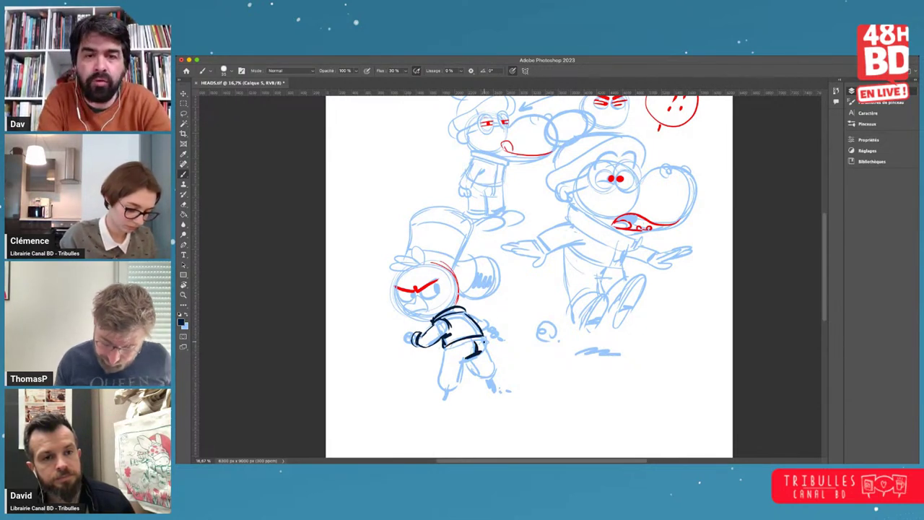
pyautogui.moveTo(416, 295); pyautogui.dragTo(419, 313)
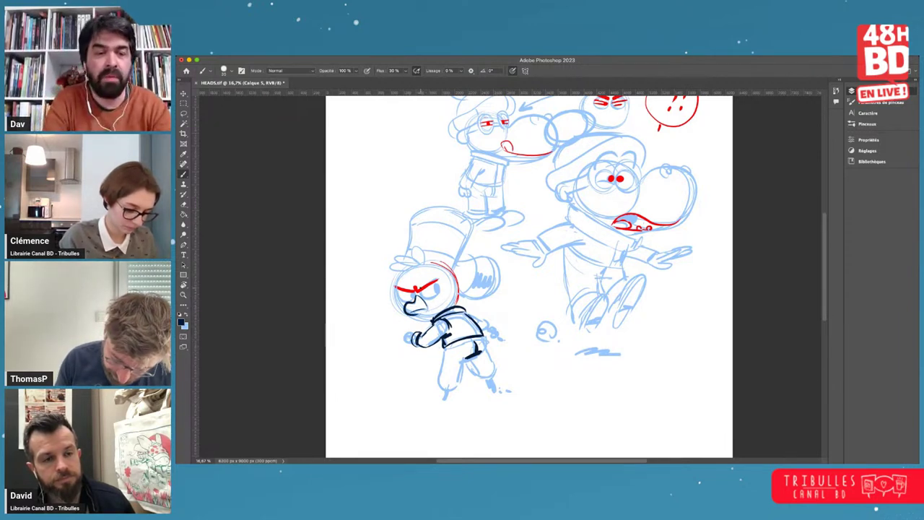
pyautogui.moveTo(417, 291)
pyautogui.mouseDown()
pyautogui.moveTo(439, 278)
pyautogui.moveTo(429, 301)
pyautogui.moveTo(417, 291)
pyautogui.mouseUp()
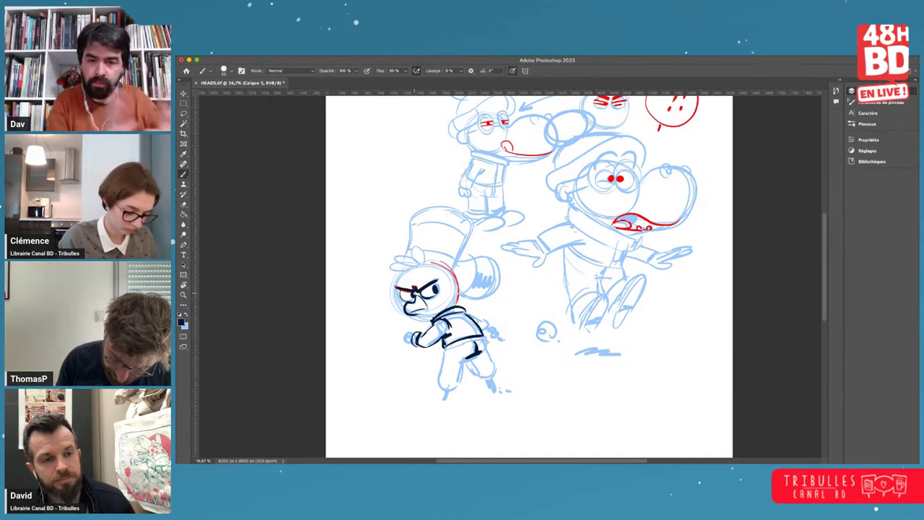
pyautogui.moveTo(396, 275)
pyautogui.mouseDown()
pyautogui.moveTo(393, 306)
pyautogui.moveTo(431, 322)
pyautogui.moveTo(421, 319)
pyautogui.mouseUp()
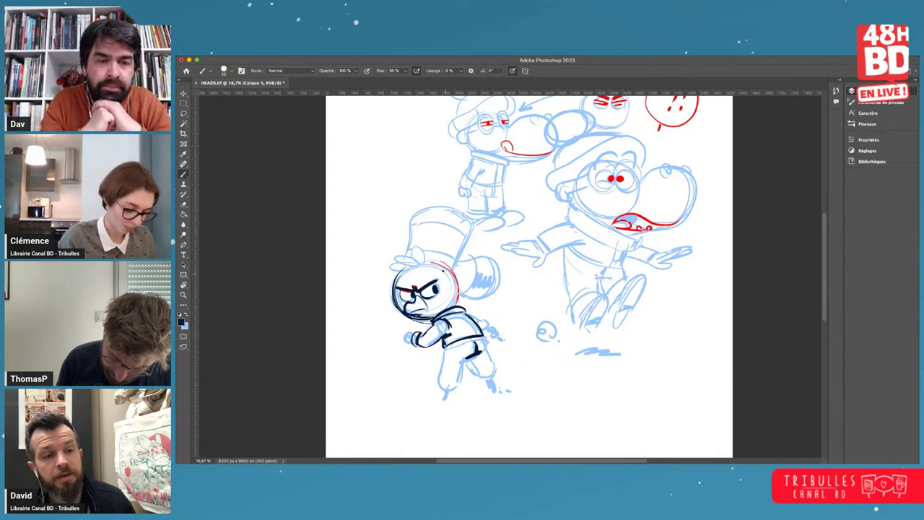
# - Ink the top-hat character's hair tuft, hat outline and ear in dark navy
pyautogui.moveTo(411, 263)
pyautogui.mouseDown()
pyautogui.moveTo(417, 247)
pyautogui.moveTo(394, 262)
pyautogui.moveTo(390, 277)
pyautogui.moveTo(453, 271)
pyautogui.mouseUp()
pyautogui.moveTo(406, 254)
pyautogui.mouseDown()
pyautogui.moveTo(415, 209)
pyautogui.moveTo(471, 214)
pyautogui.moveTo(456, 269)
pyautogui.moveTo(497, 262)
pyautogui.moveTo(462, 298)
pyautogui.mouseUp()
pyautogui.moveTo(471, 259)
pyautogui.mouseDown()
pyautogui.moveTo(475, 296)
pyautogui.moveTo(494, 265)
pyautogui.moveTo(456, 297)
pyautogui.mouseUp()
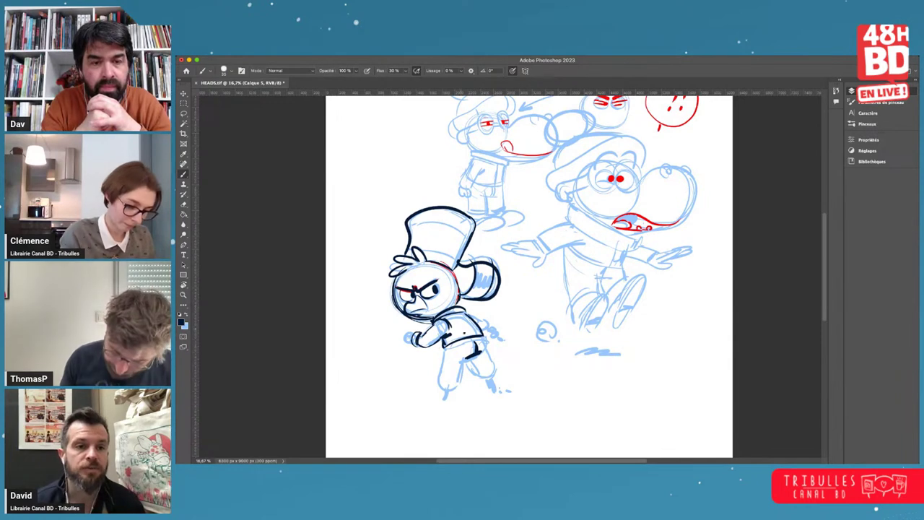
# - Ink the top-hat character's trouser legs and feet in dark navy, and add the band line on the hat
pyautogui.moveTo(455, 344)
pyautogui.mouseDown()
pyautogui.moveTo(441, 373)
pyautogui.moveTo(455, 391)
pyautogui.moveTo(459, 385)
pyautogui.moveTo(449, 392)
pyautogui.mouseUp()
pyautogui.moveTo(467, 359); pyautogui.dragTo(479, 377)
pyautogui.moveTo(484, 336)
pyautogui.mouseDown()
pyautogui.moveTo(496, 363)
pyautogui.moveTo(492, 381)
pyautogui.moveTo(477, 380)
pyautogui.mouseUp()
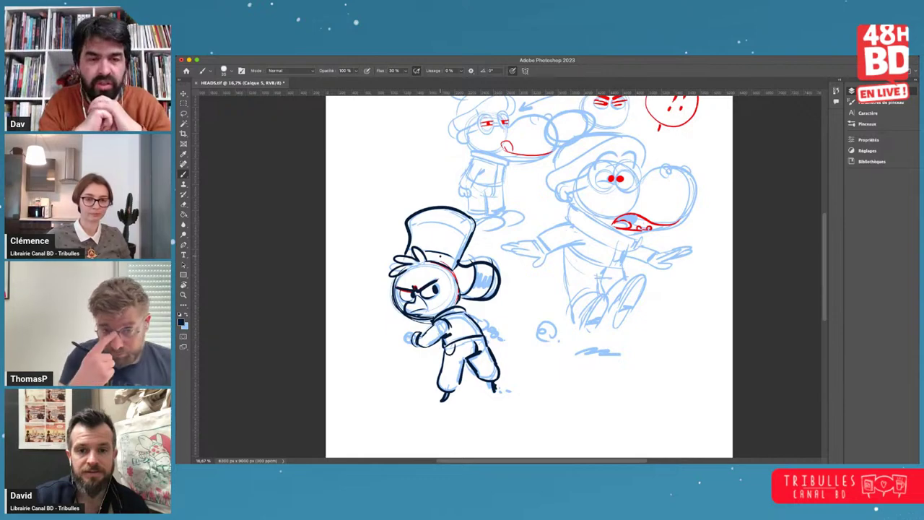
pyautogui.moveTo(410, 228)
pyautogui.mouseDown()
pyautogui.moveTo(443, 223)
pyautogui.moveTo(467, 238)
pyautogui.mouseUp()
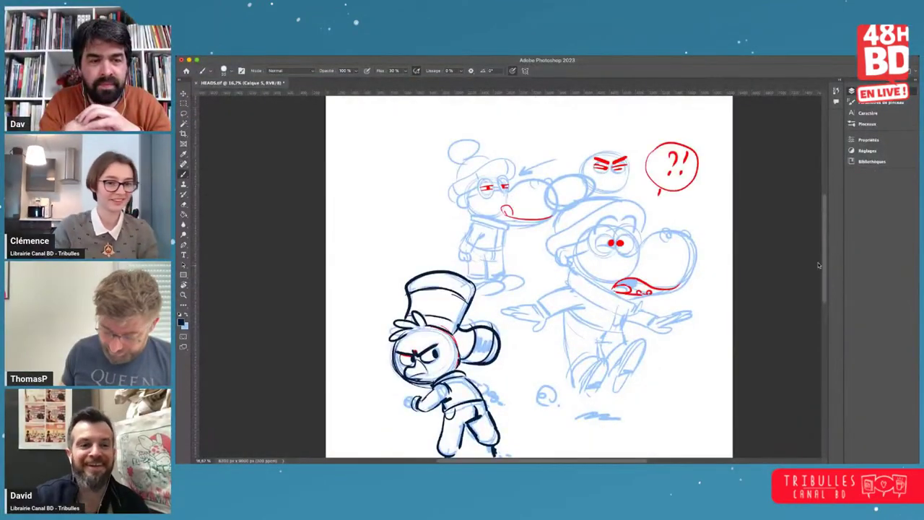
# - Sketch in light blue a new round head below the jumping character, with two eyes, two ears, a large muzzle, an open mouth and a neck line
pyautogui.click(184, 293)
pyautogui.keyDown('alt'); pyautogui.click(469, 355); pyautogui.keyUp('alt')
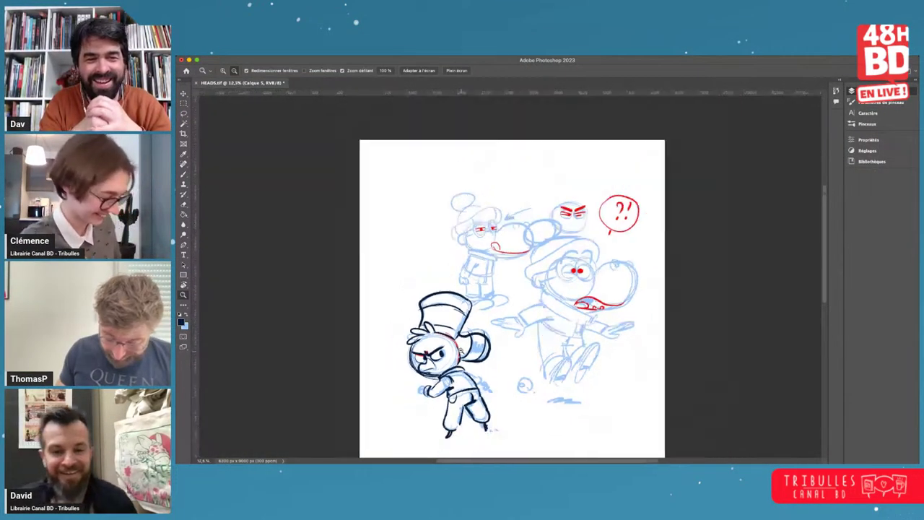
pyautogui.keyDown('alt'); pyautogui.click(465, 353); pyautogui.keyUp('alt')
pyautogui.click(521, 444)
pyautogui.moveTo(825, 290); pyautogui.dragTo(825, 296)
pyautogui.scroll(-5, 826, 295)
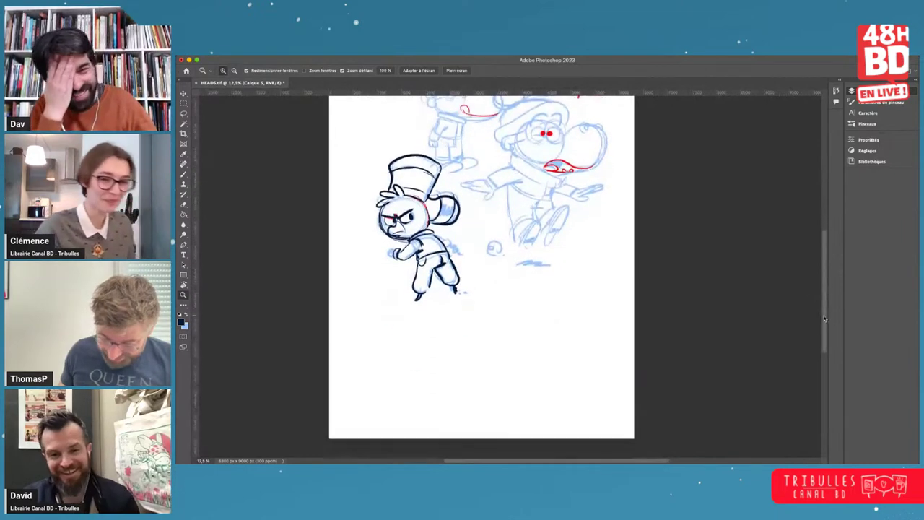
pyautogui.press('b')
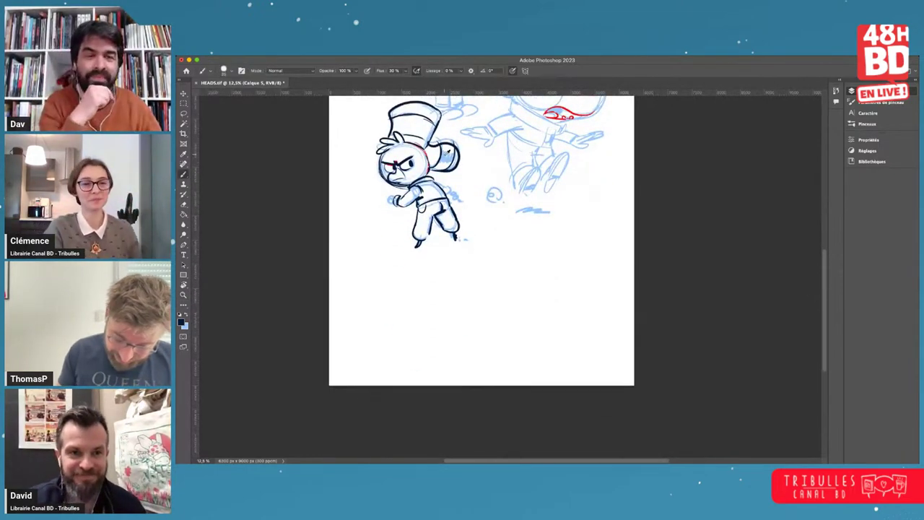
pyautogui.moveTo(502, 243); pyautogui.dragTo(505, 239)
pyautogui.moveTo(508, 283); pyautogui.dragTo(551, 286)
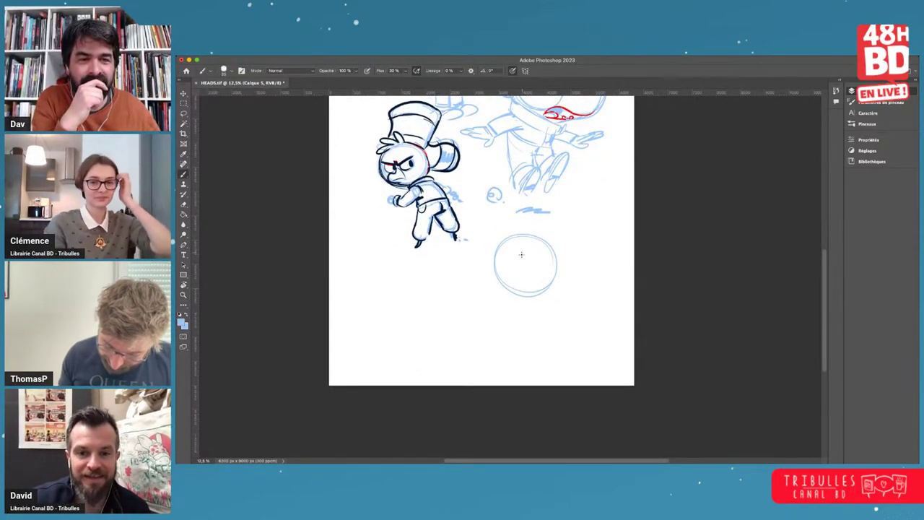
pyautogui.moveTo(534, 250); pyautogui.dragTo(555, 249)
pyautogui.moveTo(517, 224)
pyautogui.mouseDown()
pyautogui.moveTo(495, 232)
pyautogui.moveTo(549, 210)
pyautogui.mouseUp()
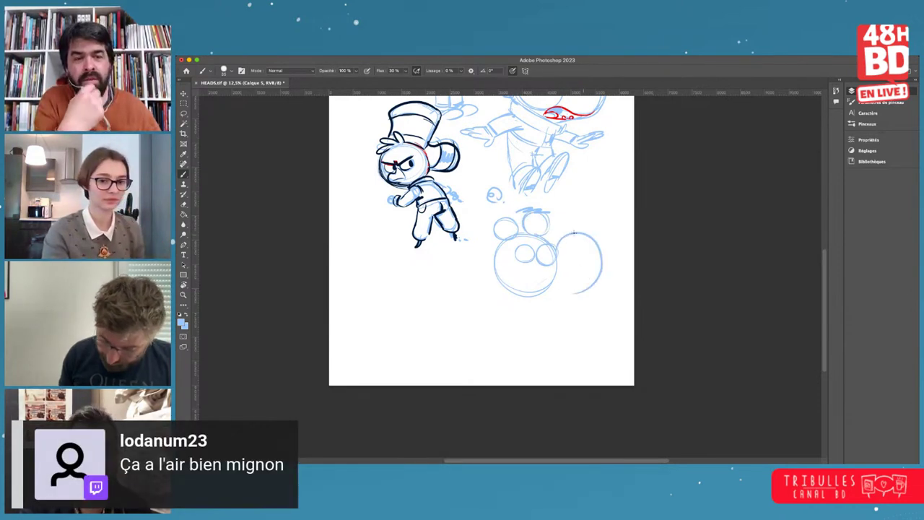
pyautogui.moveTo(574, 232)
pyautogui.mouseDown()
pyautogui.moveTo(601, 254)
pyautogui.moveTo(567, 265)
pyautogui.moveTo(598, 243)
pyautogui.moveTo(577, 278)
pyautogui.moveTo(584, 244)
pyautogui.moveTo(575, 291)
pyautogui.moveTo(525, 290)
pyautogui.moveTo(523, 300)
pyautogui.moveTo(553, 316)
pyautogui.mouseUp()
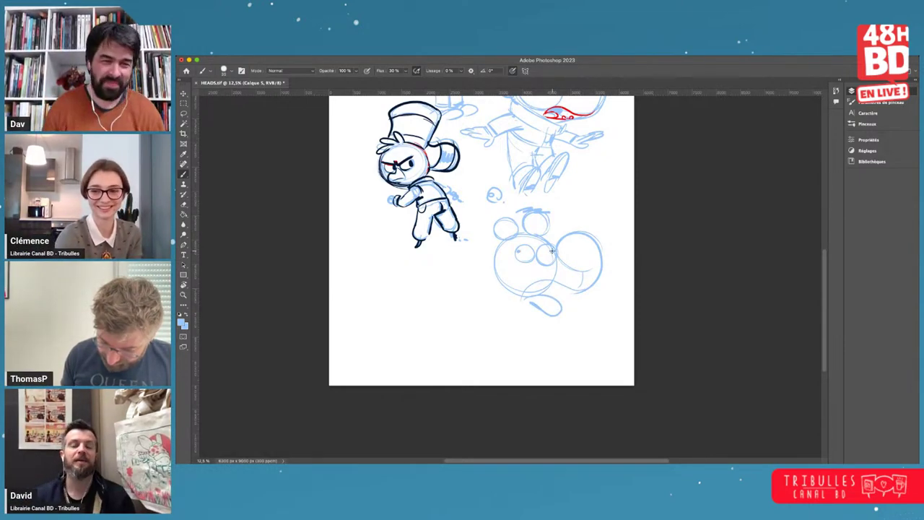
pyautogui.moveTo(498, 242)
pyautogui.mouseDown()
pyautogui.moveTo(481, 280)
pyautogui.moveTo(577, 291)
pyautogui.moveTo(541, 297)
pyautogui.moveTo(499, 279)
pyautogui.moveTo(498, 250)
pyautogui.moveTo(477, 282)
pyautogui.mouseUp()
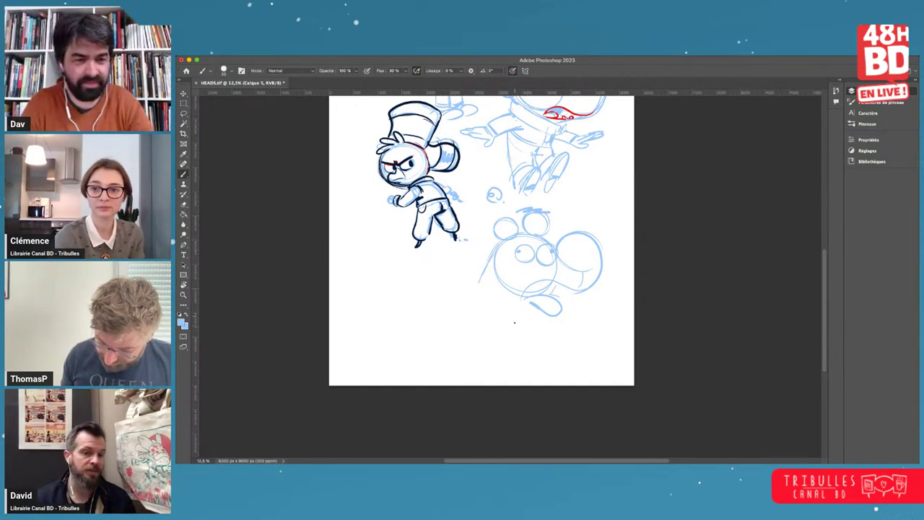
# - Sketch two raised hands below the new head and a small puff cloud above it in light blue
pyautogui.moveTo(490, 328)
pyautogui.mouseDown()
pyautogui.moveTo(507, 298)
pyautogui.moveTo(499, 315)
pyautogui.mouseUp()
pyautogui.moveTo(502, 311); pyautogui.dragTo(508, 324)
pyautogui.moveTo(512, 318); pyautogui.dragTo(513, 331)
pyautogui.moveTo(574, 333)
pyautogui.mouseDown()
pyautogui.moveTo(590, 312)
pyautogui.moveTo(573, 317)
pyautogui.moveTo(569, 336)
pyautogui.mouseUp()
pyautogui.moveTo(555, 220)
pyautogui.mouseDown()
pyautogui.moveTo(574, 210)
pyautogui.moveTo(568, 193)
pyautogui.moveTo(552, 209)
pyautogui.mouseUp()
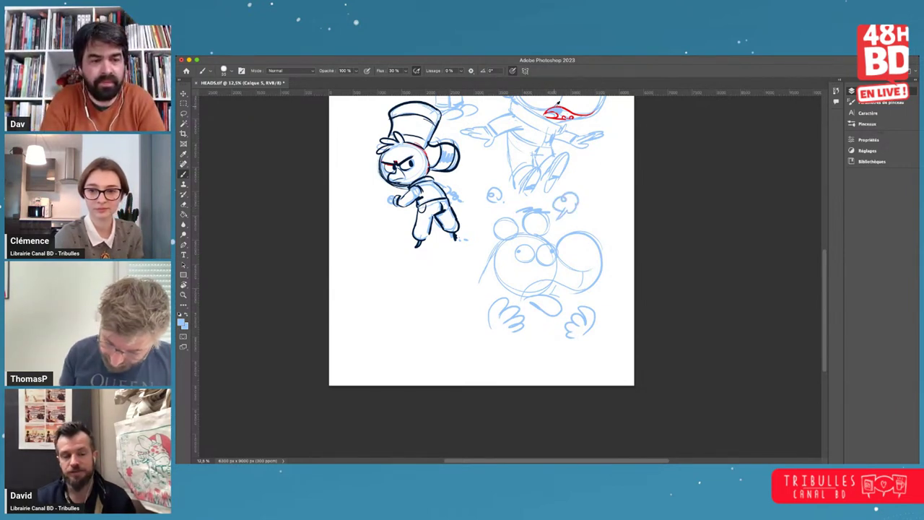
# - Sample the dark navy from the top-hat character and ink the new head's pupils, eyelid lines, big nose and muzzle line
pyautogui.keyDown('alt'); pyautogui.click(408, 158); pyautogui.keyUp('alt')
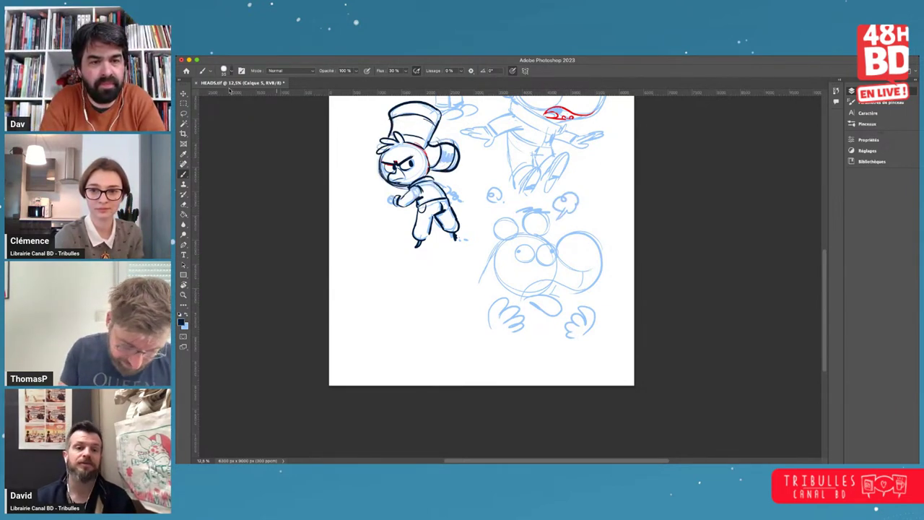
pyautogui.click(519, 251)
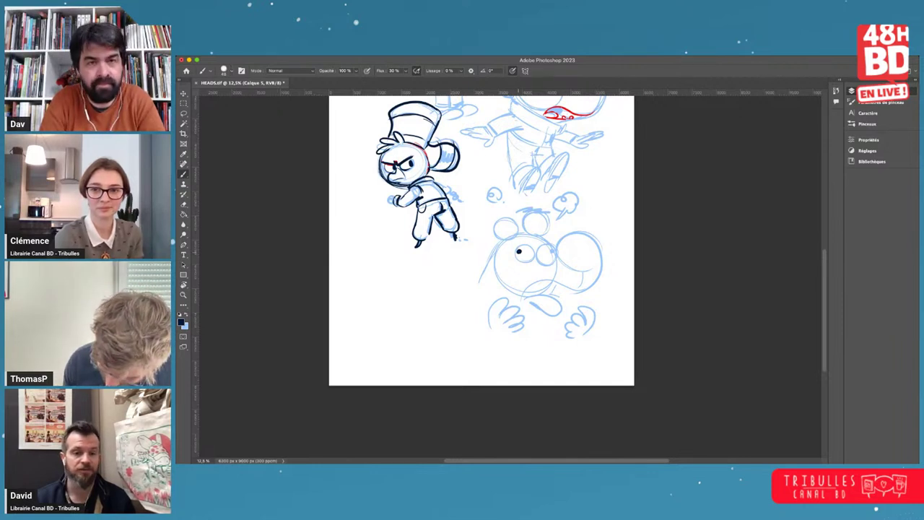
pyautogui.click(529, 251)
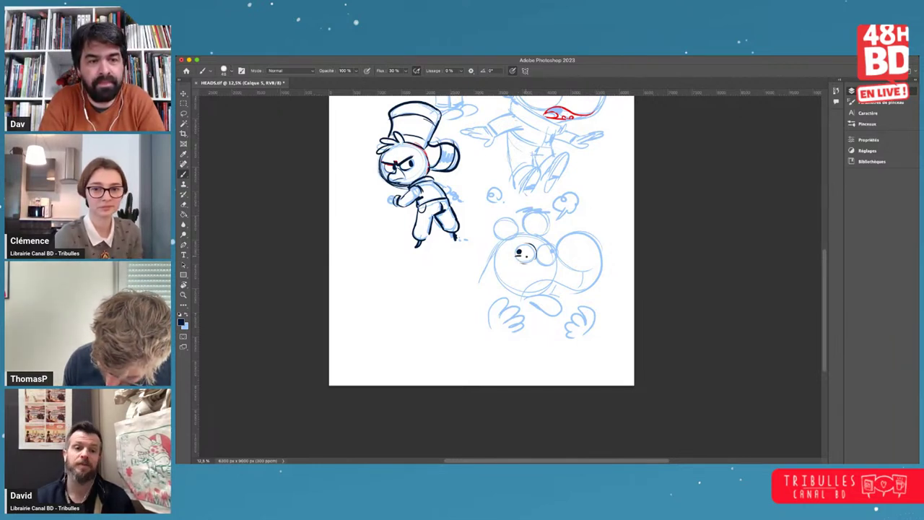
pyautogui.moveTo(518, 257)
pyautogui.mouseDown()
pyautogui.moveTo(563, 237)
pyautogui.moveTo(602, 289)
pyautogui.mouseUp()
pyautogui.press('super+z')
pyautogui.moveTo(558, 252)
pyautogui.mouseDown()
pyautogui.moveTo(562, 240)
pyautogui.moveTo(597, 291)
pyautogui.moveTo(597, 240)
pyautogui.mouseUp()
pyautogui.moveTo(582, 271); pyautogui.dragTo(575, 290)
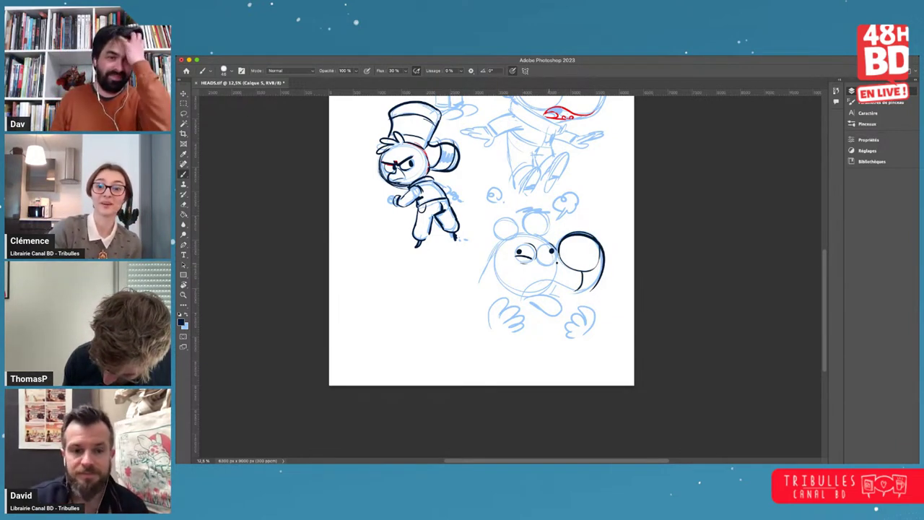
# - Ink wrinkles under the new head's eye, and add brow and cheek strokes in the red sampled from the jumping character's mouth
pyautogui.moveTo(519, 261)
pyautogui.mouseDown()
pyautogui.moveTo(578, 278)
pyautogui.moveTo(553, 261)
pyautogui.mouseUp()
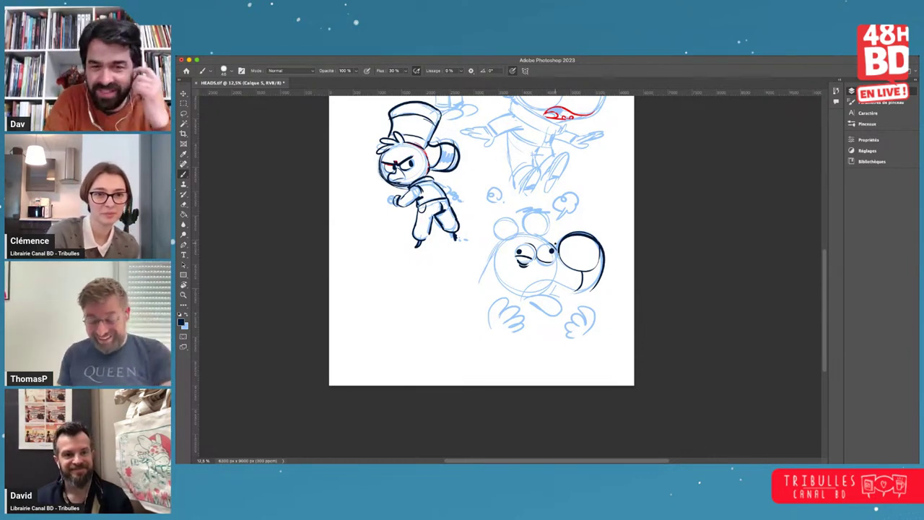
pyautogui.keyDown('alt'); pyautogui.click(562, 114); pyautogui.keyUp('alt')
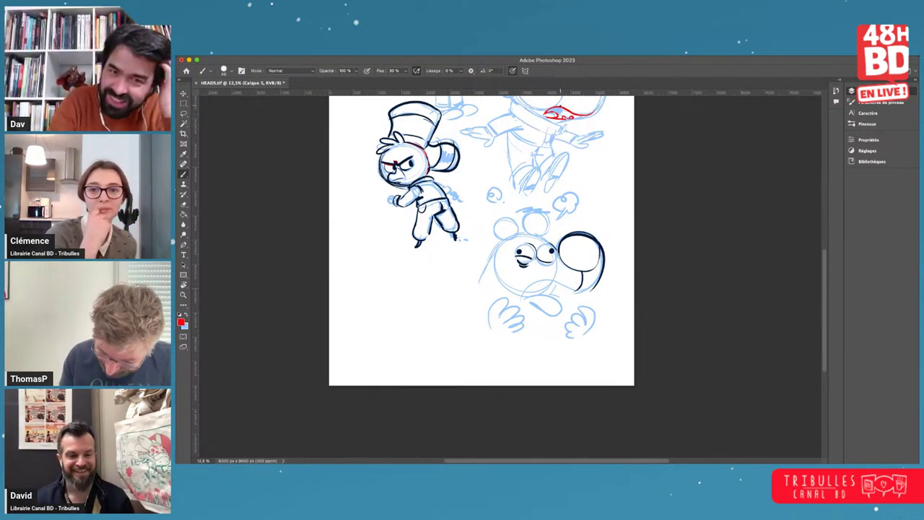
pyautogui.moveTo(509, 267)
pyautogui.mouseDown()
pyautogui.moveTo(530, 268)
pyautogui.moveTo(526, 231)
pyautogui.moveTo(549, 241)
pyautogui.mouseUp()
# - Resample the dark navy and ink the new head's ears, neck line, whisker dots and open mouth with hanging tongue
pyautogui.keyDown('alt'); pyautogui.click(583, 269); pyautogui.keyUp('alt')
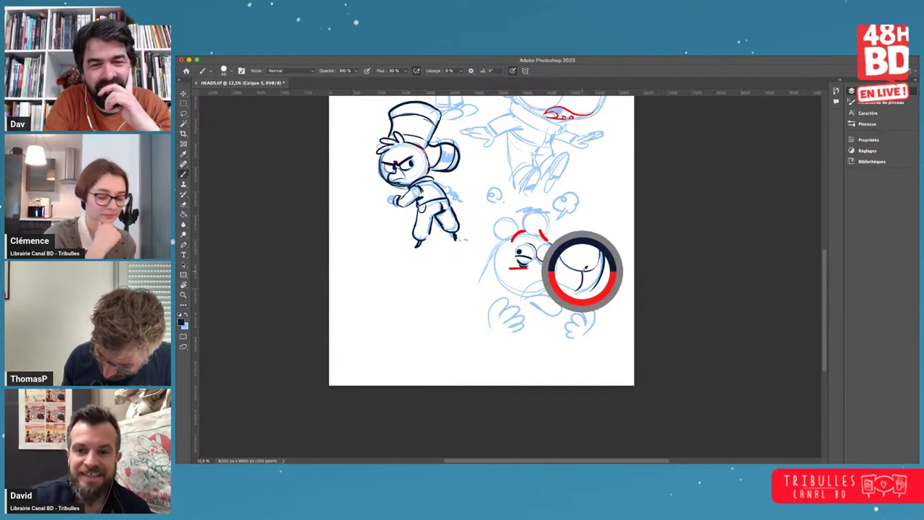
pyautogui.moveTo(505, 215)
pyautogui.mouseDown()
pyautogui.moveTo(516, 238)
pyautogui.moveTo(480, 275)
pyautogui.mouseUp()
pyautogui.moveTo(525, 229)
pyautogui.mouseDown()
pyautogui.moveTo(548, 234)
pyautogui.moveTo(525, 229)
pyautogui.mouseUp()
pyautogui.press('super+z')
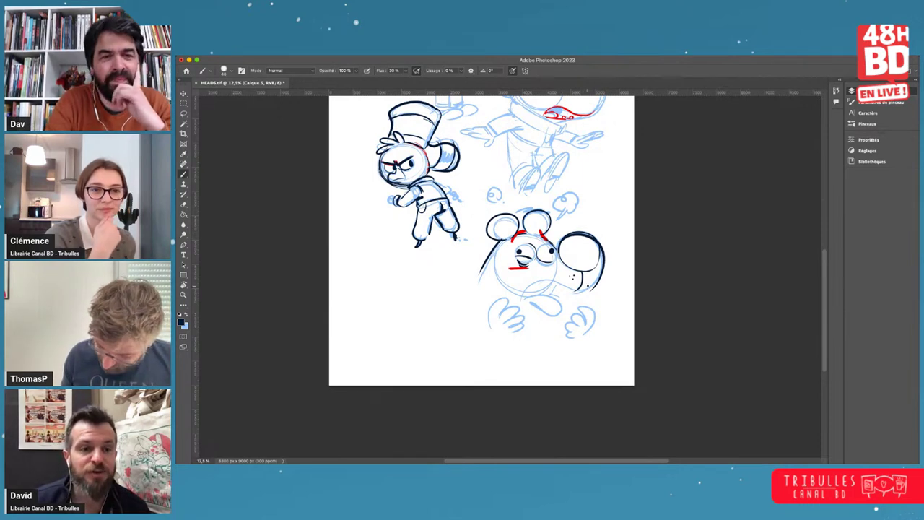
pyautogui.moveTo(596, 283)
pyautogui.mouseDown()
pyautogui.moveTo(521, 291)
pyautogui.moveTo(543, 297)
pyautogui.moveTo(532, 309)
pyautogui.moveTo(526, 293)
pyautogui.mouseUp()
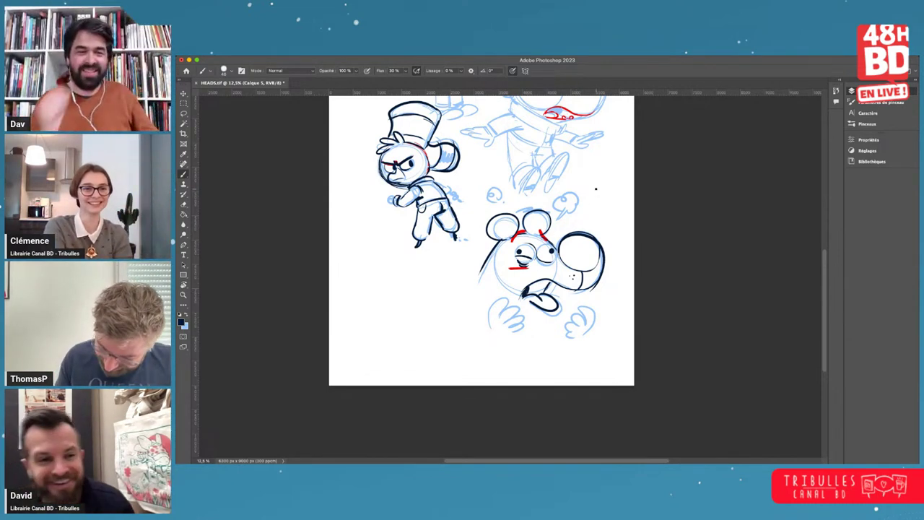
# - Draw a small dark navy skull above the big nose, and add inner-ear strokes and a lower muzzle contour to the head
pyautogui.moveTo(597, 188)
pyautogui.mouseDown()
pyautogui.moveTo(584, 209)
pyautogui.moveTo(591, 218)
pyautogui.moveTo(608, 188)
pyautogui.mouseUp()
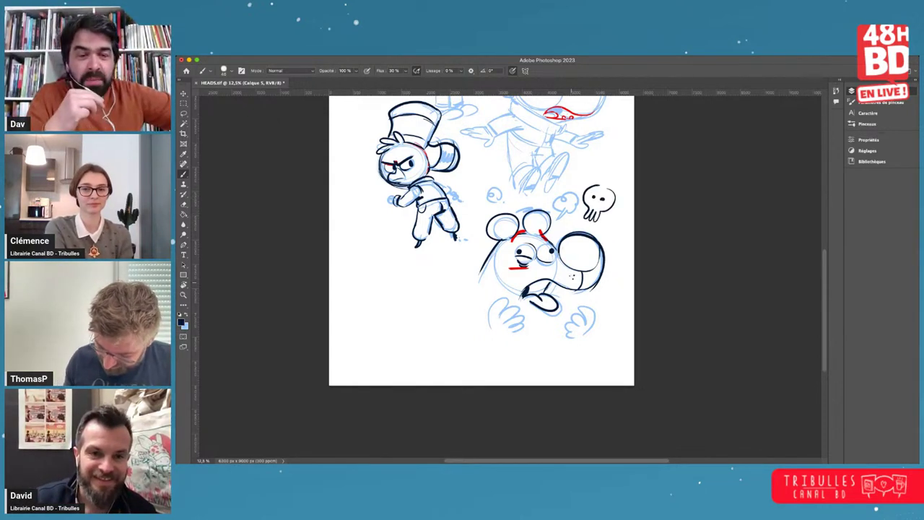
pyautogui.moveTo(488, 236)
pyautogui.mouseDown()
pyautogui.moveTo(503, 221)
pyautogui.moveTo(532, 228)
pyautogui.mouseUp()
pyautogui.moveTo(577, 288); pyautogui.dragTo(586, 292)
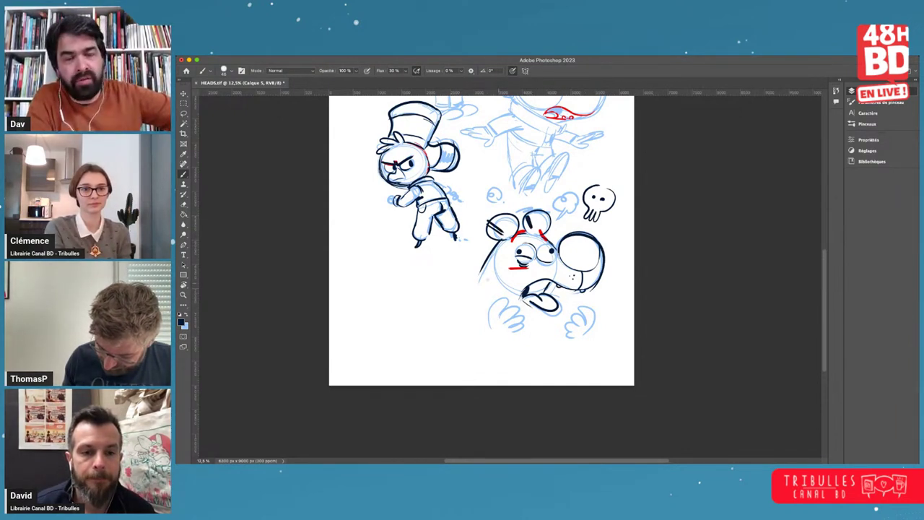
# - Ink the big-nosed character's shoulder, thick collar and the raised hand under the collar, and the top-hat character's rear sleeve
pyautogui.moveTo(474, 282)
pyautogui.mouseDown()
pyautogui.moveTo(509, 303)
pyautogui.moveTo(474, 288)
pyautogui.moveTo(463, 308)
pyautogui.mouseUp()
pyautogui.moveTo(518, 306); pyautogui.dragTo(533, 311)
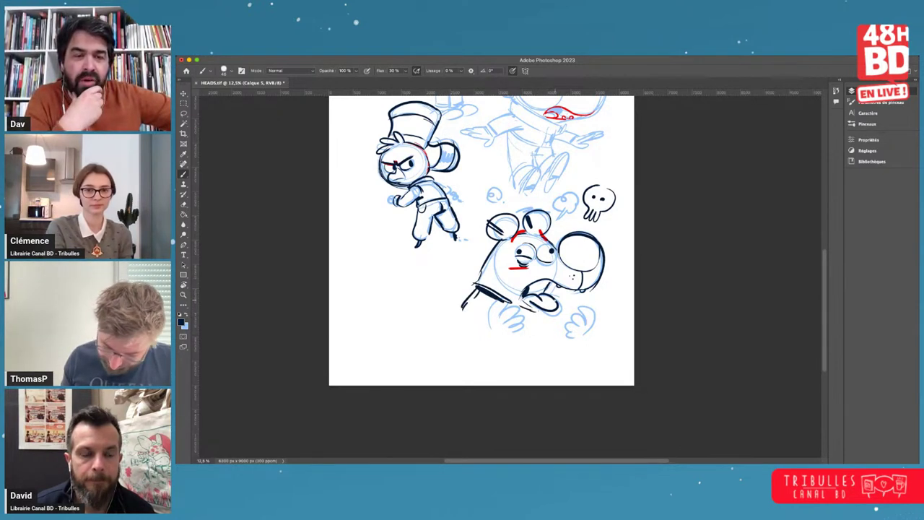
pyautogui.moveTo(438, 181); pyautogui.dragTo(452, 191)
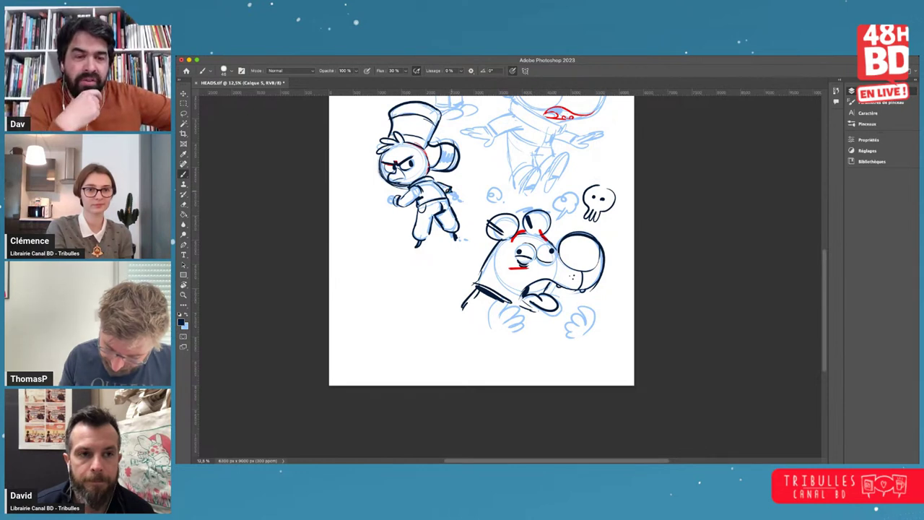
pyautogui.moveTo(522, 309)
pyautogui.mouseDown()
pyautogui.moveTo(535, 312)
pyautogui.moveTo(498, 328)
pyautogui.moveTo(524, 318)
pyautogui.moveTo(522, 335)
pyautogui.moveTo(490, 336)
pyautogui.mouseUp()
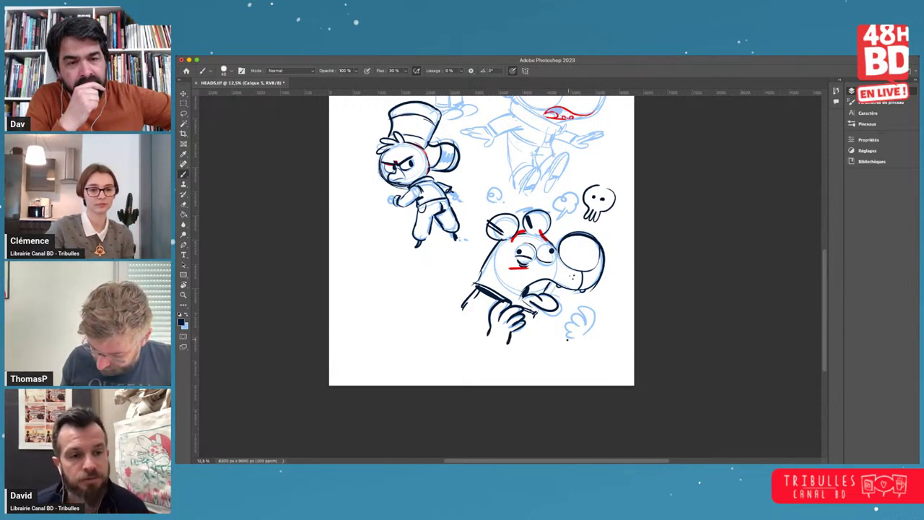
# - Ink the big-nosed character's second raised hand and collar detail, and shade inside the top-hat character's ear with resampled dark navy
pyautogui.moveTo(593, 312)
pyautogui.mouseDown()
pyautogui.moveTo(585, 335)
pyautogui.moveTo(583, 317)
pyautogui.moveTo(562, 327)
pyautogui.moveTo(580, 343)
pyautogui.mouseUp()
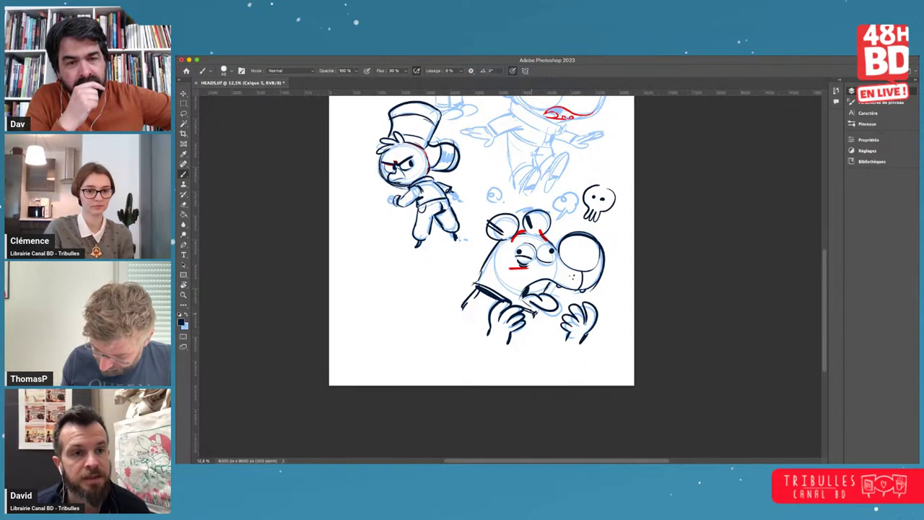
pyautogui.moveTo(535, 313)
pyautogui.mouseDown()
pyautogui.moveTo(536, 329)
pyautogui.moveTo(537, 315)
pyautogui.mouseUp()
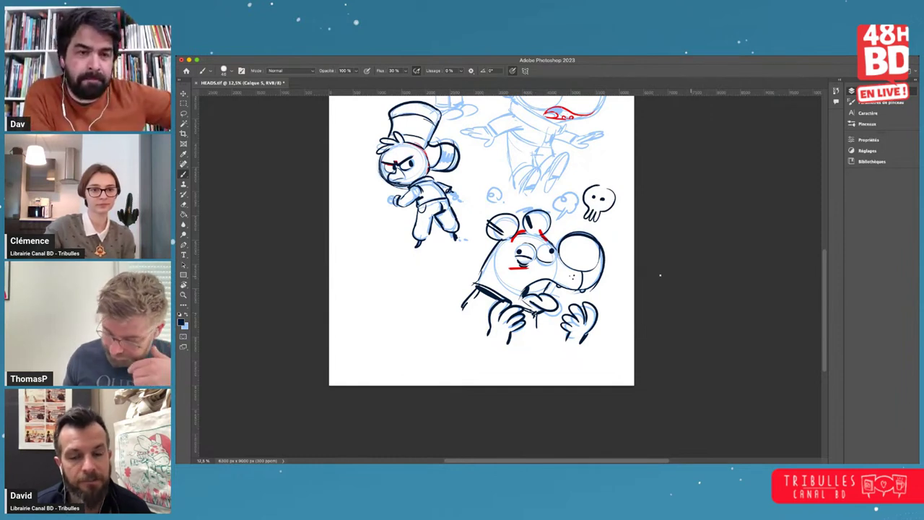
pyautogui.keyDown('alt'); pyautogui.click(443, 152); pyautogui.keyUp('alt')
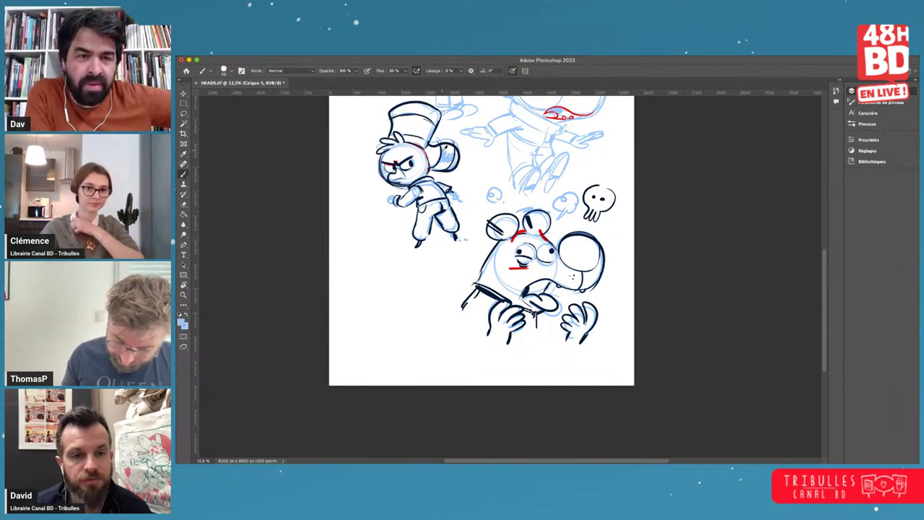
pyautogui.keyDown('alt'); pyautogui.click(441, 150); pyautogui.keyUp('alt')
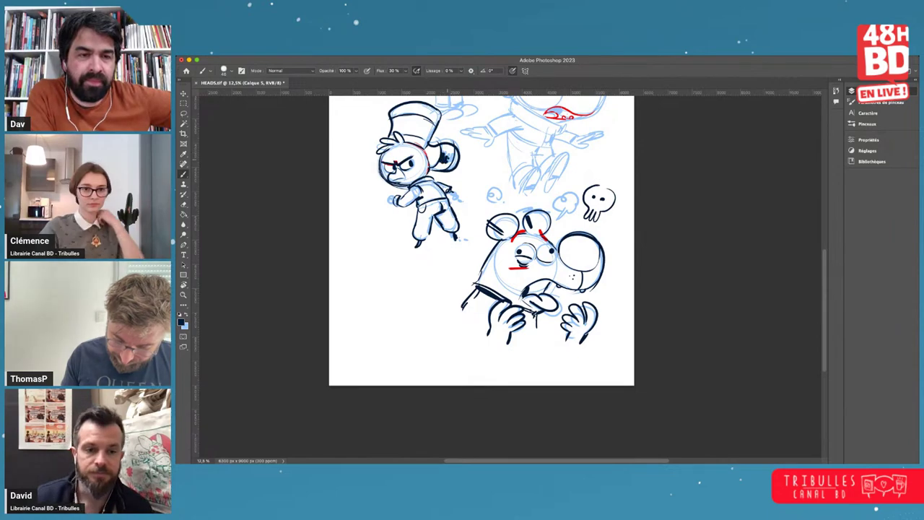
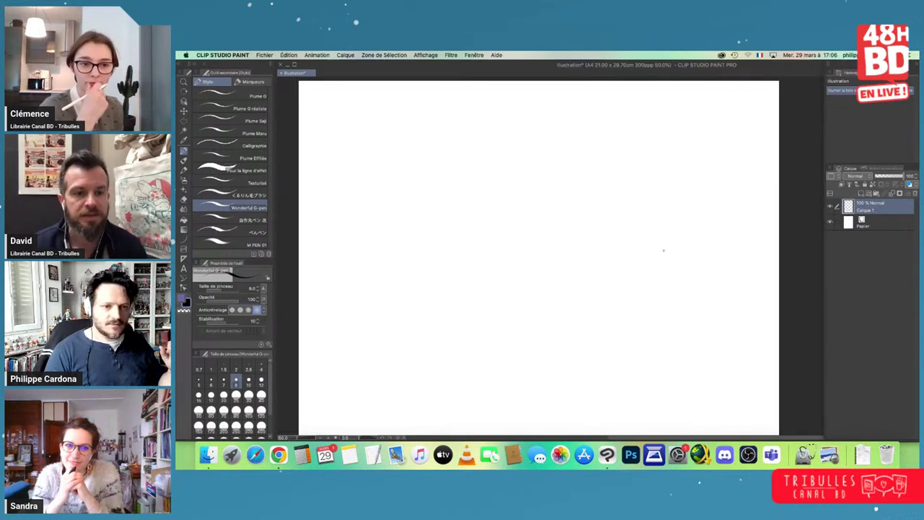
pyautogui.moveTo(601, 256)
pyautogui.mouseDown()
pyautogui.moveTo(624, 264)
pyautogui.moveTo(640, 249)
pyautogui.mouseUp()
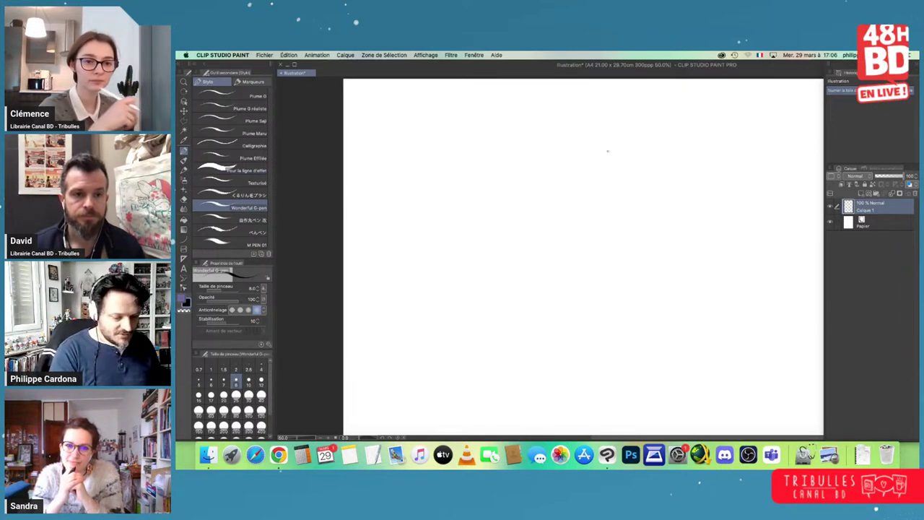
pyautogui.moveTo(604, 139); pyautogui.dragTo(626, 152)
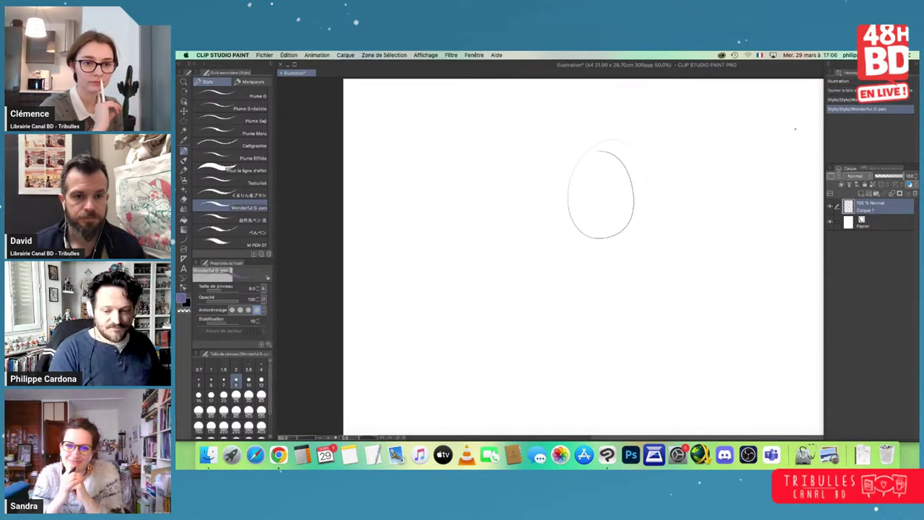
pyautogui.press('super+z')
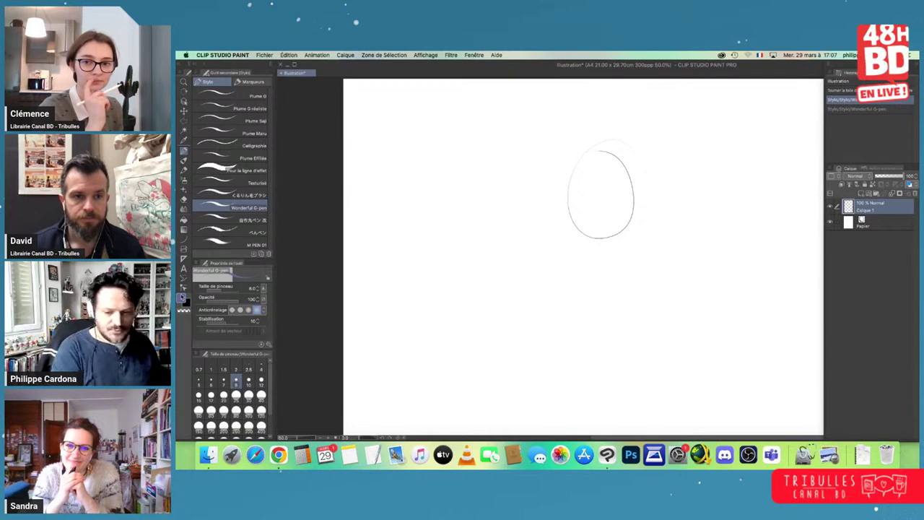
pyautogui.press('super+z')
# - In Clip Studio Paint, sketch an oval head with repeated purple-blue Wonderful G-pen strokes and a faint guide line across the face
pyautogui.moveTo(625, 160)
pyautogui.mouseDown()
pyautogui.moveTo(553, 194)
pyautogui.moveTo(555, 177)
pyautogui.moveTo(599, 148)
pyautogui.moveTo(620, 155)
pyautogui.moveTo(586, 151)
pyautogui.moveTo(555, 209)
pyautogui.moveTo(601, 157)
pyautogui.mouseUp()
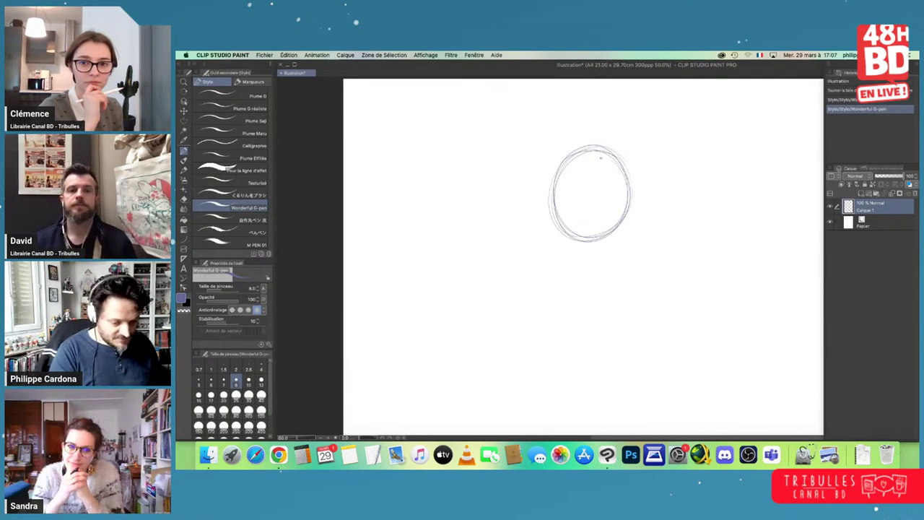
pyautogui.moveTo(580, 208); pyautogui.dragTo(610, 202)
pyautogui.moveTo(563, 165); pyautogui.dragTo(556, 186)
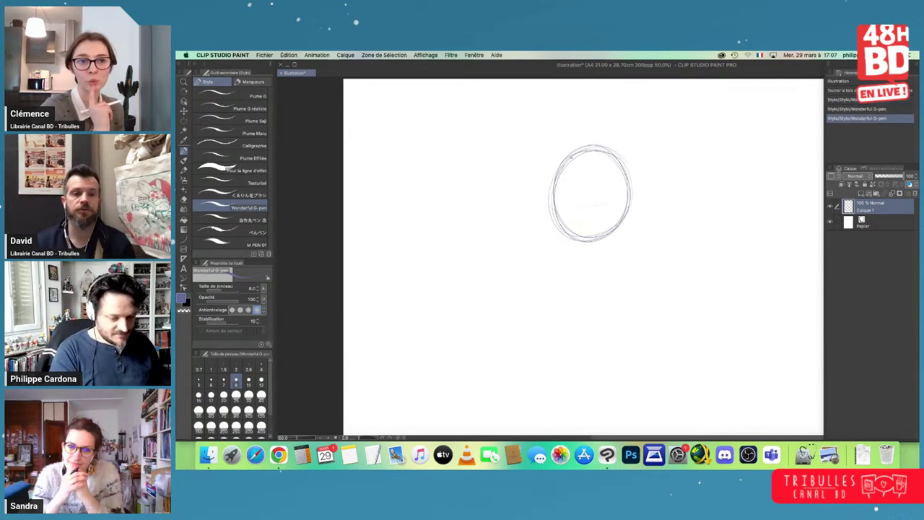
pyautogui.moveTo(602, 151)
pyautogui.mouseDown()
pyautogui.moveTo(628, 174)
pyautogui.moveTo(555, 185)
pyautogui.mouseUp()
pyautogui.moveTo(560, 167); pyautogui.dragTo(555, 221)
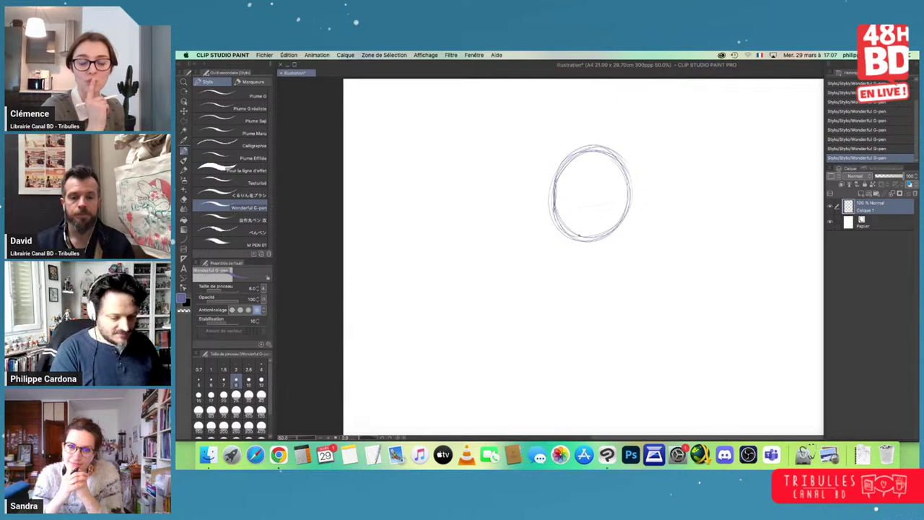
# - Sketch the neck and a tapered, slightly curved torso below the head, with curved guide lines across the waist
pyautogui.scroll(-1, 608, 232)
pyautogui.moveTo(614, 260); pyautogui.dragTo(618, 213)
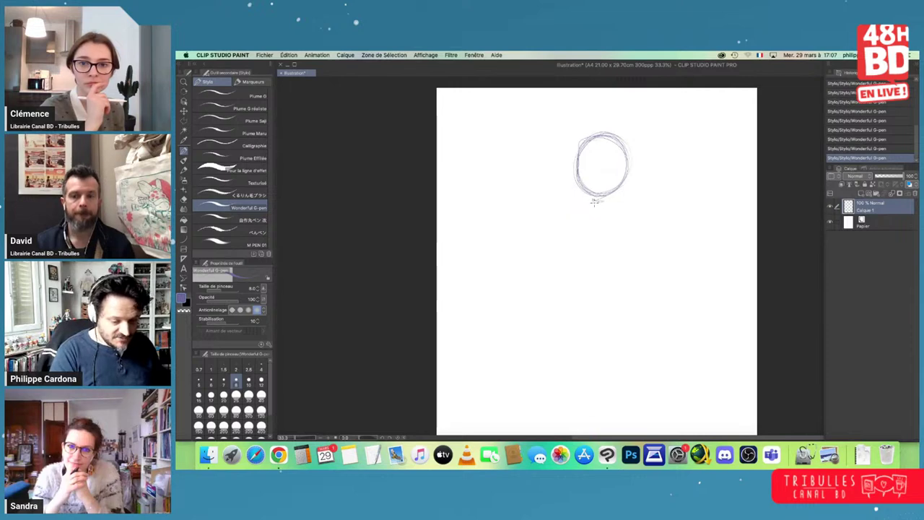
pyautogui.moveTo(592, 200)
pyautogui.mouseDown()
pyautogui.moveTo(608, 195)
pyautogui.moveTo(571, 256)
pyautogui.moveTo(572, 232)
pyautogui.moveTo(569, 269)
pyautogui.mouseUp()
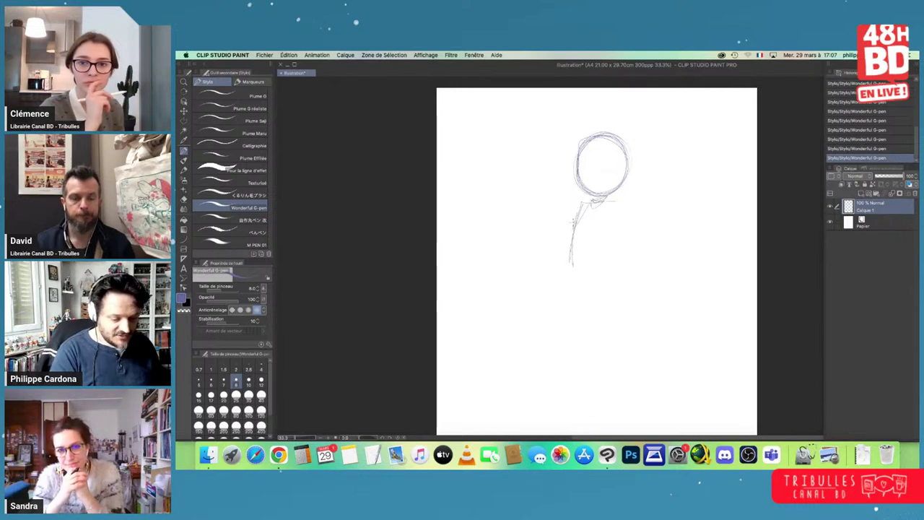
pyautogui.moveTo(572, 230); pyautogui.dragTo(567, 259)
pyautogui.moveTo(625, 208); pyautogui.dragTo(611, 285)
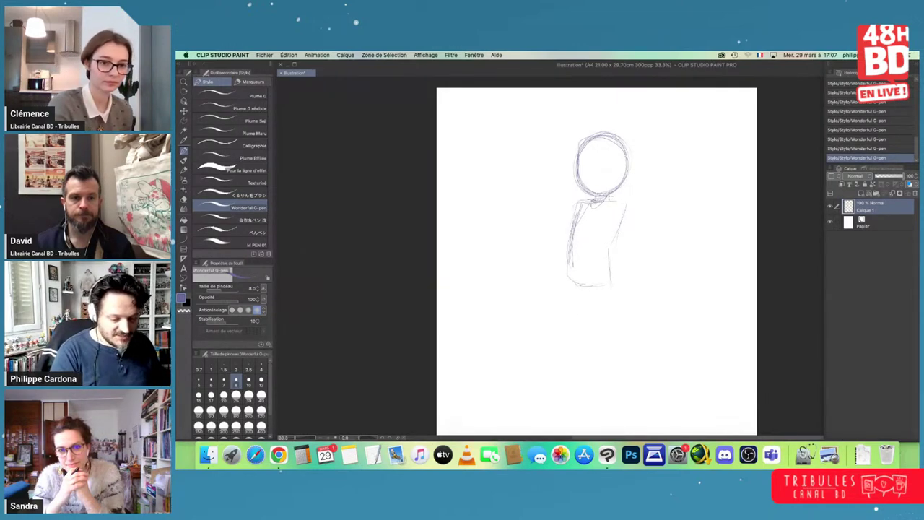
pyautogui.moveTo(612, 195)
pyautogui.mouseDown()
pyautogui.moveTo(577, 202)
pyautogui.moveTo(597, 286)
pyautogui.mouseUp()
pyautogui.moveTo(625, 202); pyautogui.dragTo(610, 285)
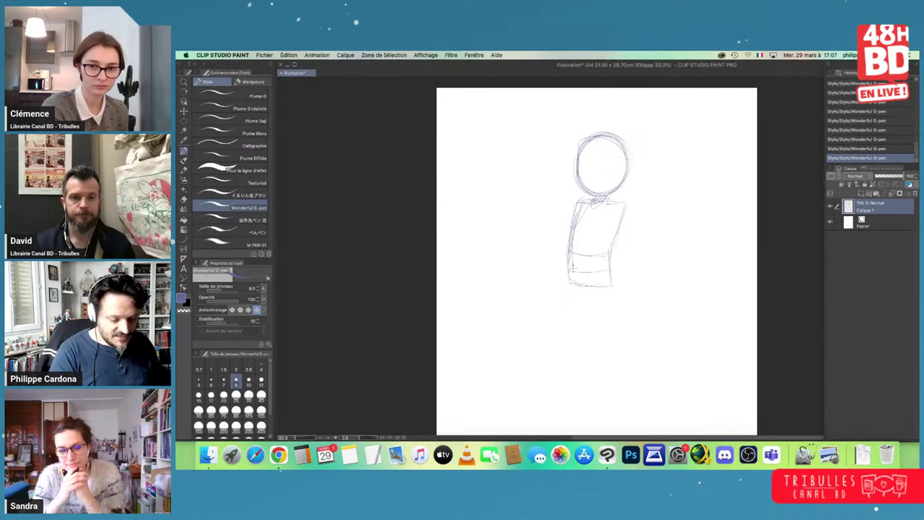
pyautogui.moveTo(577, 249); pyautogui.dragTo(613, 247)
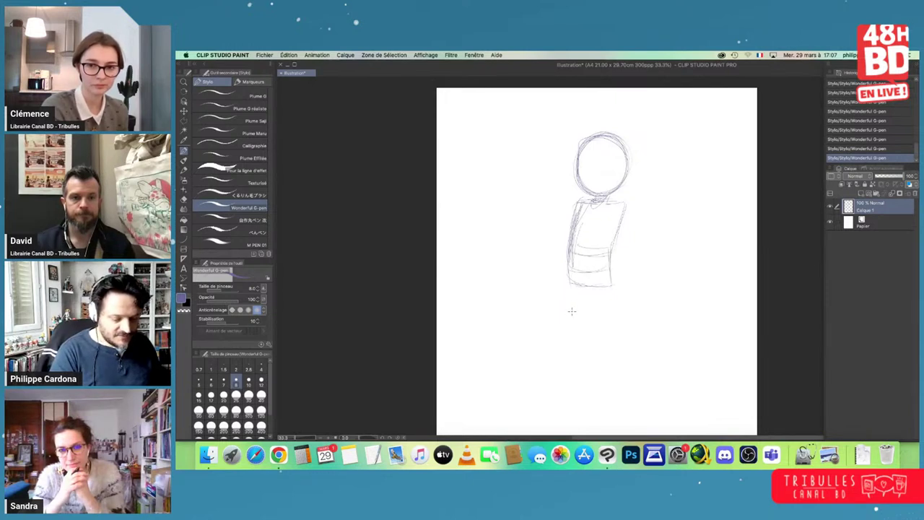
# - Sketch the rounded hips and first guide lines for both legs, and reinforce the sides of the torso
pyautogui.scroll(-2, 629, 283)
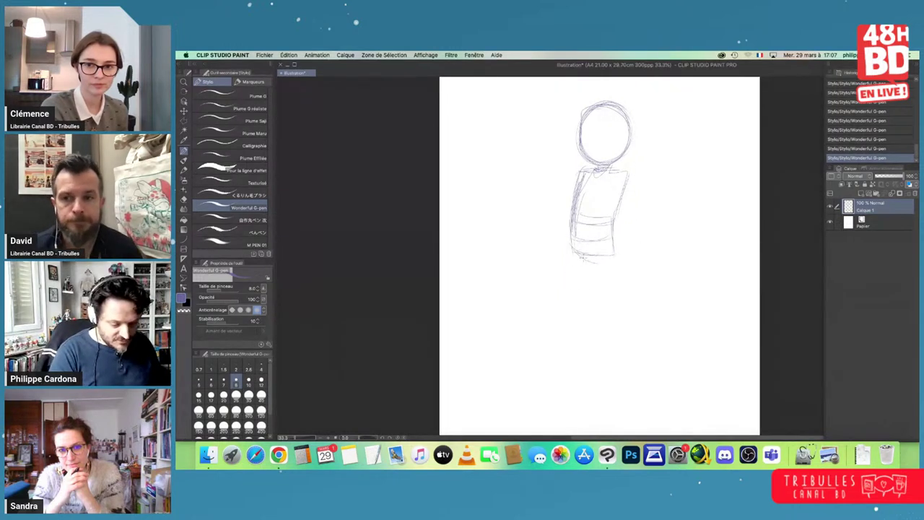
pyautogui.moveTo(569, 232); pyautogui.dragTo(611, 235)
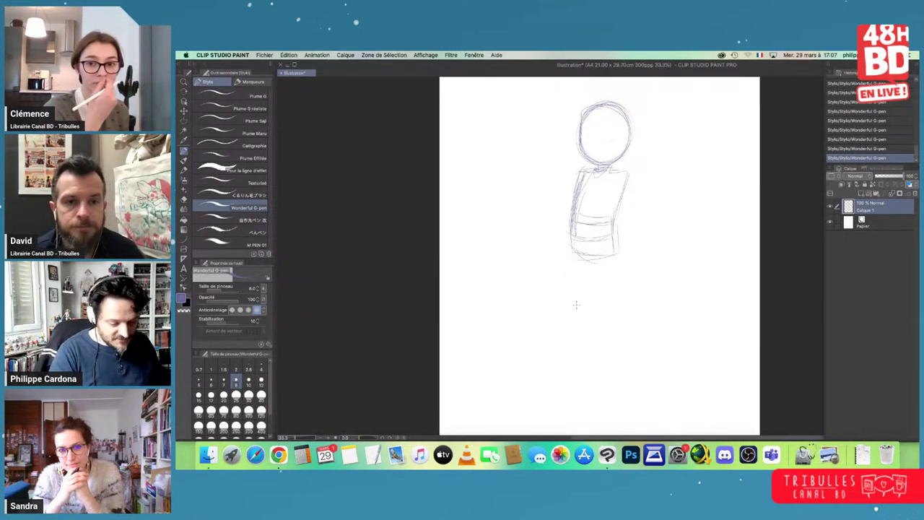
pyautogui.moveTo(571, 311); pyautogui.dragTo(570, 360)
pyautogui.moveTo(571, 296); pyautogui.dragTo(572, 337)
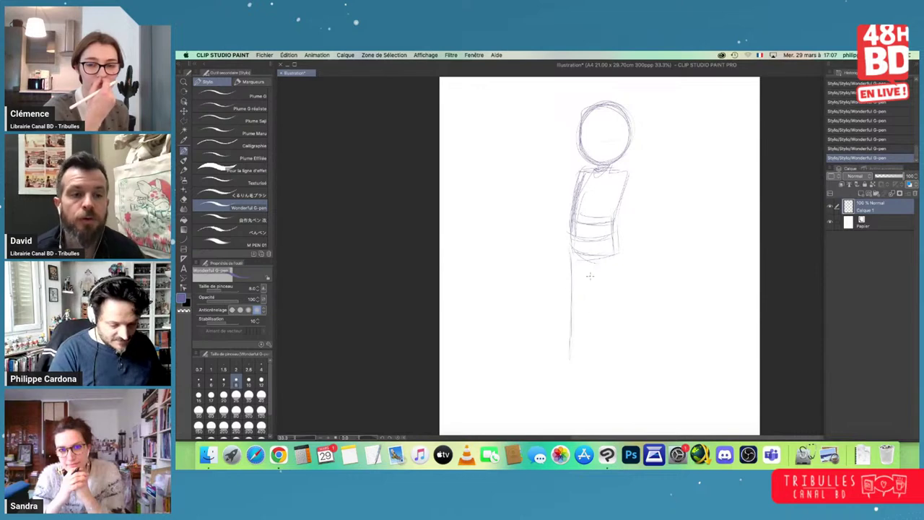
pyautogui.moveTo(593, 251); pyautogui.dragTo(587, 302)
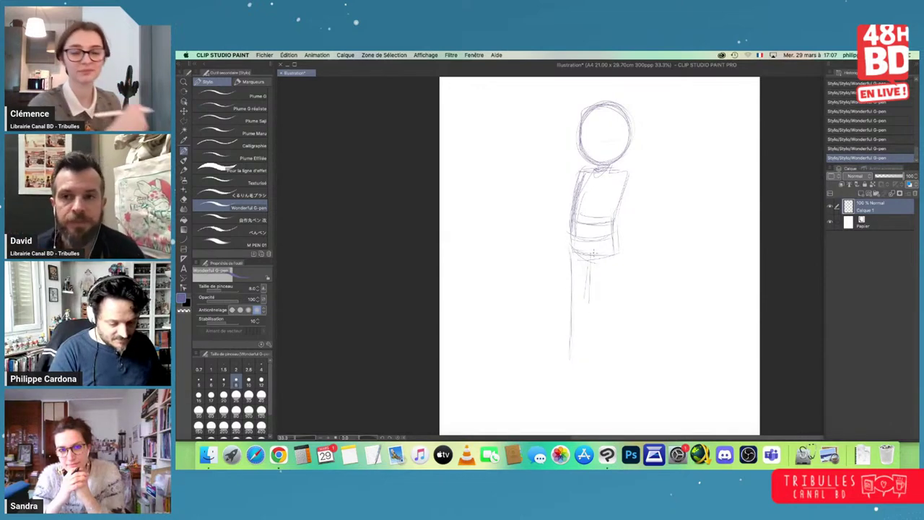
pyautogui.moveTo(593, 255); pyautogui.dragTo(604, 302)
pyautogui.moveTo(616, 232); pyautogui.dragTo(621, 291)
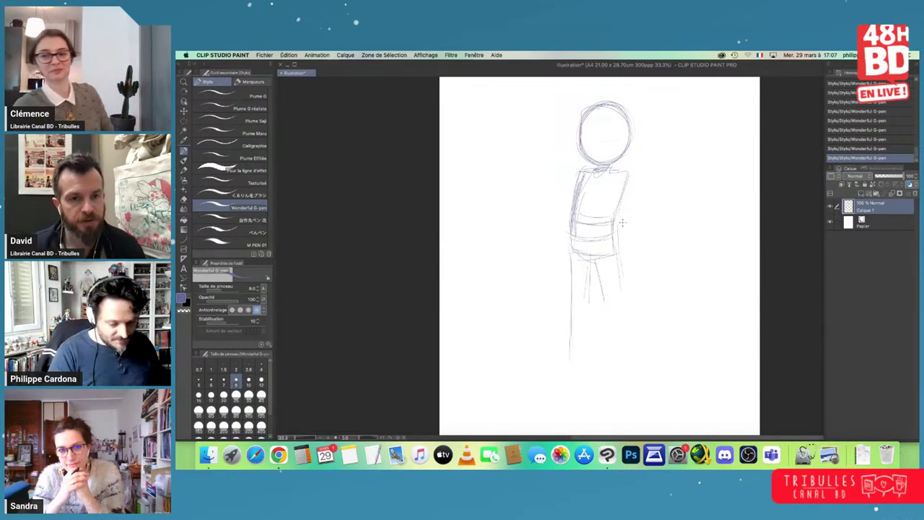
pyautogui.moveTo(624, 176); pyautogui.dragTo(613, 224)
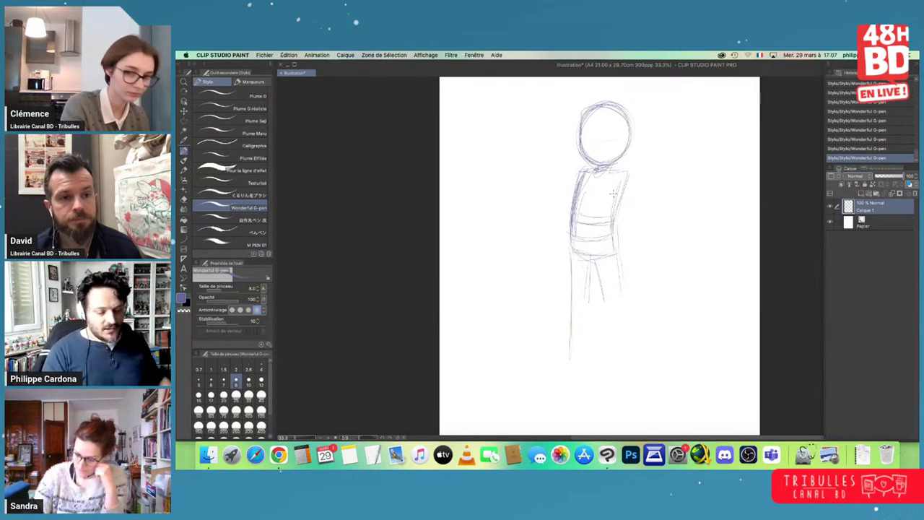
pyautogui.moveTo(573, 227); pyautogui.dragTo(572, 261)
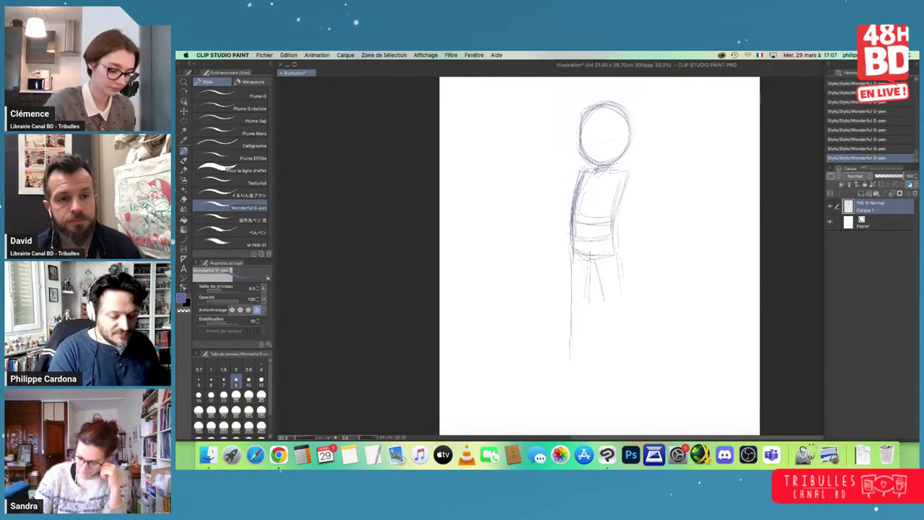
# - Sketch both standing legs from the hips down to the ankles and add the two feet
pyautogui.moveTo(618, 205)
pyautogui.mouseDown()
pyautogui.moveTo(610, 248)
pyautogui.moveTo(572, 314)
pyautogui.mouseUp()
pyautogui.moveTo(575, 276)
pyautogui.mouseDown()
pyautogui.moveTo(583, 293)
pyautogui.moveTo(602, 287)
pyautogui.moveTo(607, 347)
pyautogui.mouseUp()
pyautogui.moveTo(615, 257)
pyautogui.mouseDown()
pyautogui.moveTo(621, 352)
pyautogui.moveTo(605, 308)
pyautogui.moveTo(618, 368)
pyautogui.mouseUp()
pyautogui.moveTo(610, 357)
pyautogui.mouseDown()
pyautogui.moveTo(626, 342)
pyautogui.moveTo(631, 362)
pyautogui.mouseUp()
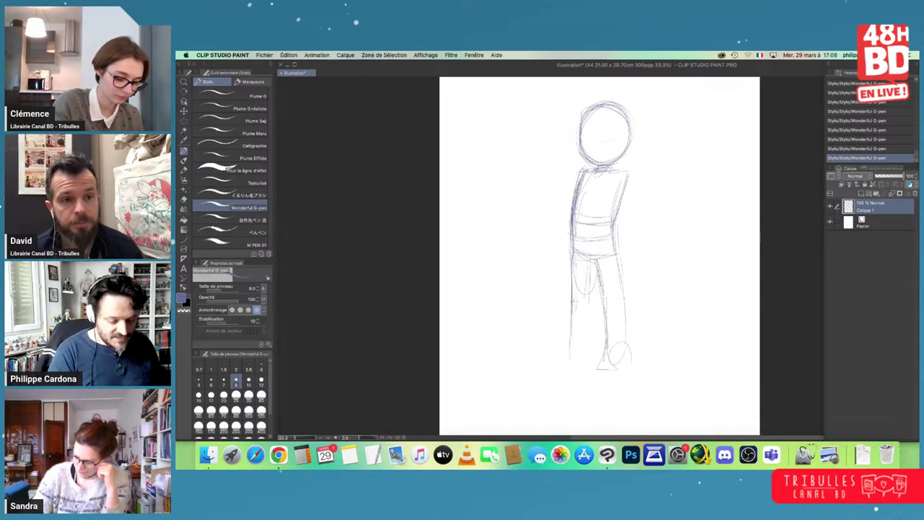
pyautogui.moveTo(576, 303); pyautogui.dragTo(571, 360)
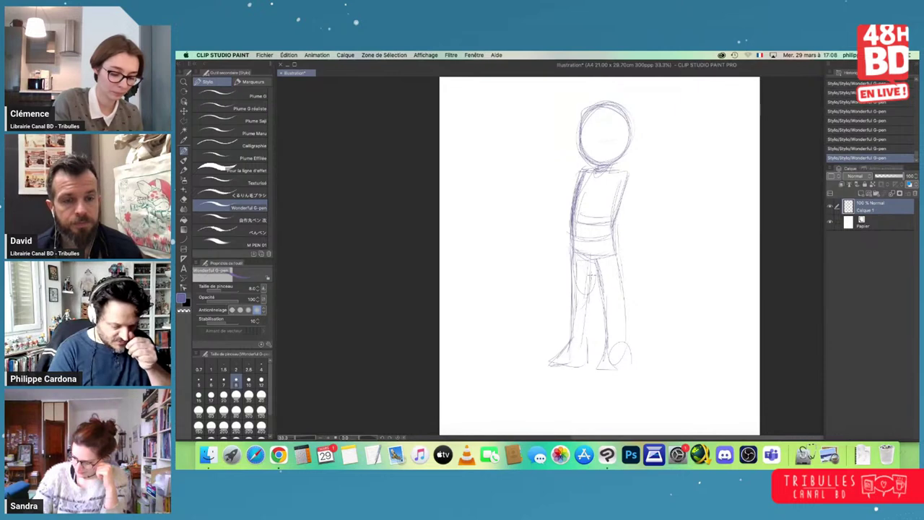
pyautogui.moveTo(592, 275); pyautogui.dragTo(573, 336)
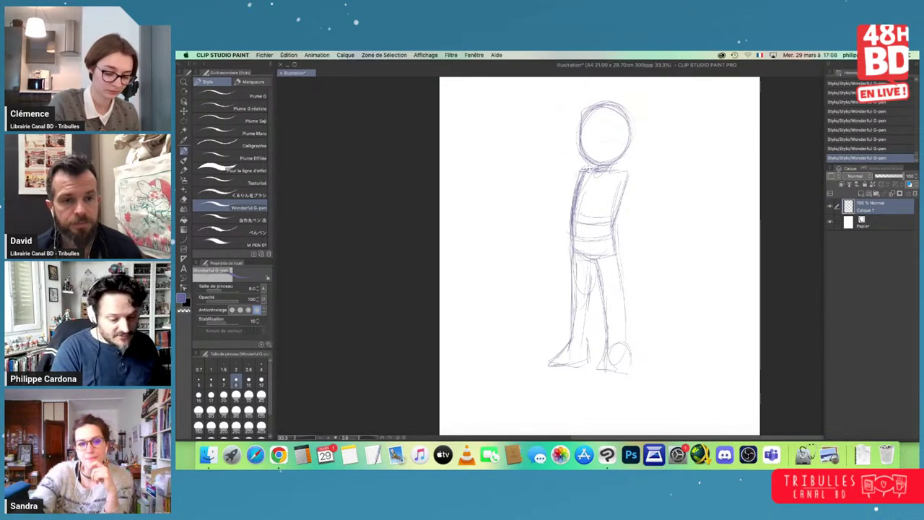
# - Add an outer skull contour and facial guide lines to the head, and sketch both bent arms with hands on the hips
pyautogui.scroll(3, 607, 194)
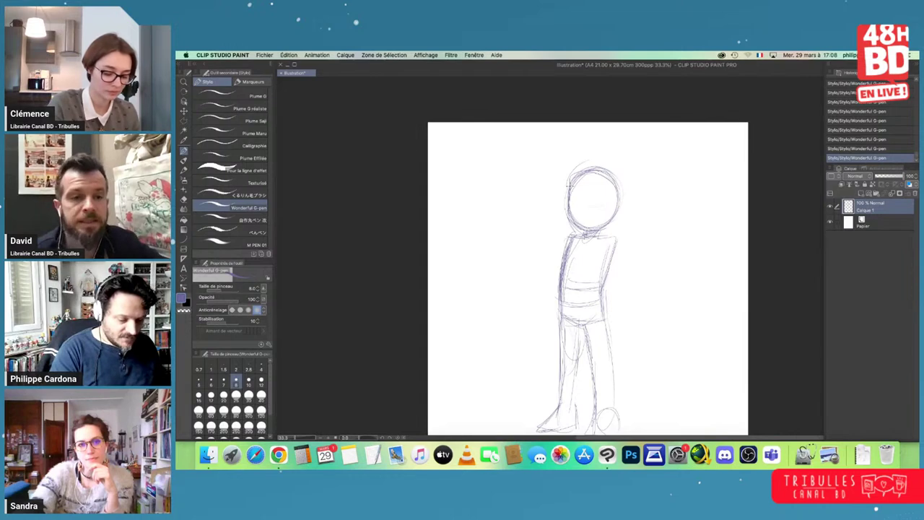
pyautogui.moveTo(574, 166); pyautogui.dragTo(605, 161)
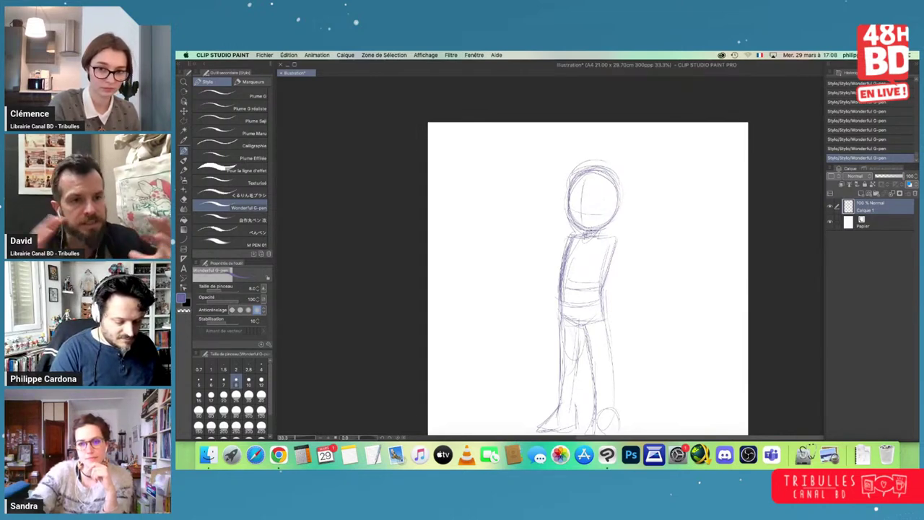
pyautogui.moveTo(565, 237)
pyautogui.mouseDown()
pyautogui.moveTo(534, 264)
pyautogui.moveTo(559, 273)
pyautogui.moveTo(558, 311)
pyautogui.mouseUp()
pyautogui.moveTo(534, 273); pyautogui.dragTo(555, 291)
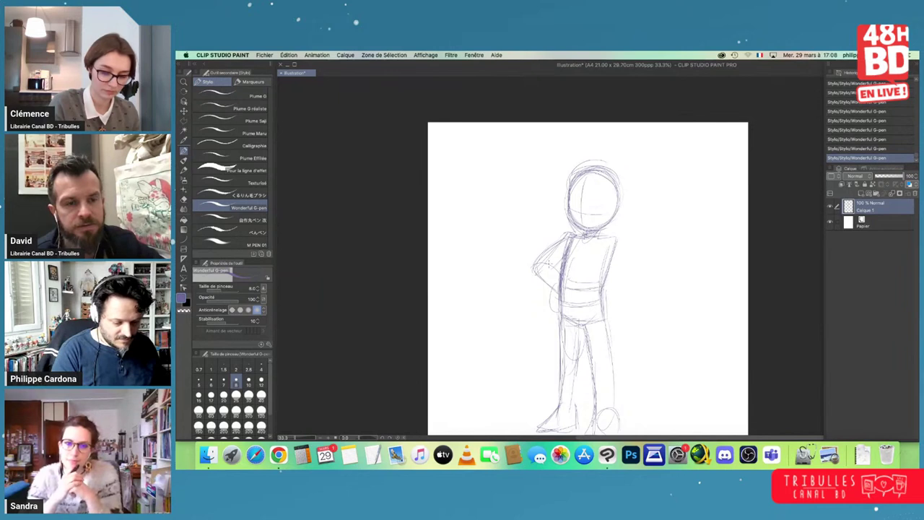
pyautogui.moveTo(603, 241)
pyautogui.mouseDown()
pyautogui.moveTo(632, 265)
pyautogui.moveTo(599, 287)
pyautogui.mouseUp()
pyautogui.moveTo(533, 273)
pyautogui.mouseDown()
pyautogui.moveTo(561, 242)
pyautogui.moveTo(553, 253)
pyautogui.moveTo(625, 232)
pyautogui.moveTo(637, 264)
pyautogui.moveTo(605, 292)
pyautogui.moveTo(605, 310)
pyautogui.mouseUp()
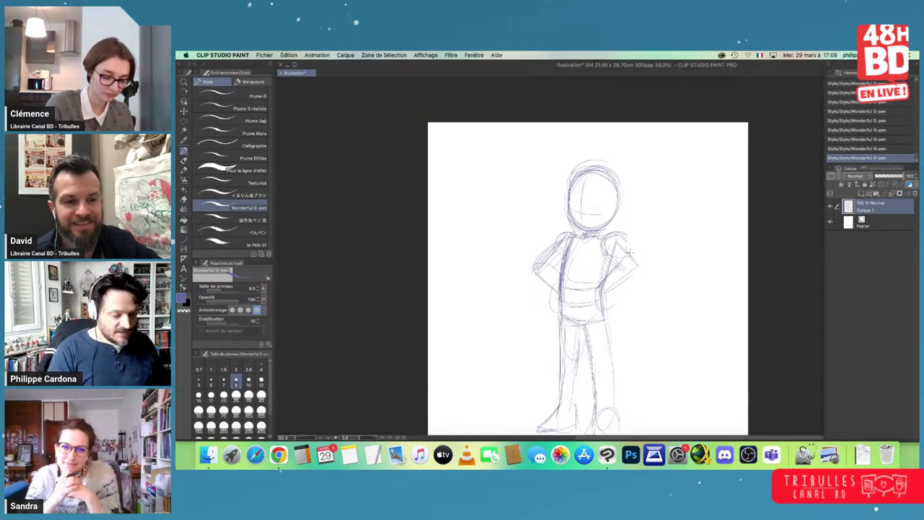
# - Sketch spiky, swept-back hair around the standing figure's head, with side locks, a face-framing hairline and a pointed ear
pyautogui.moveTo(621, 221); pyautogui.dragTo(612, 247)
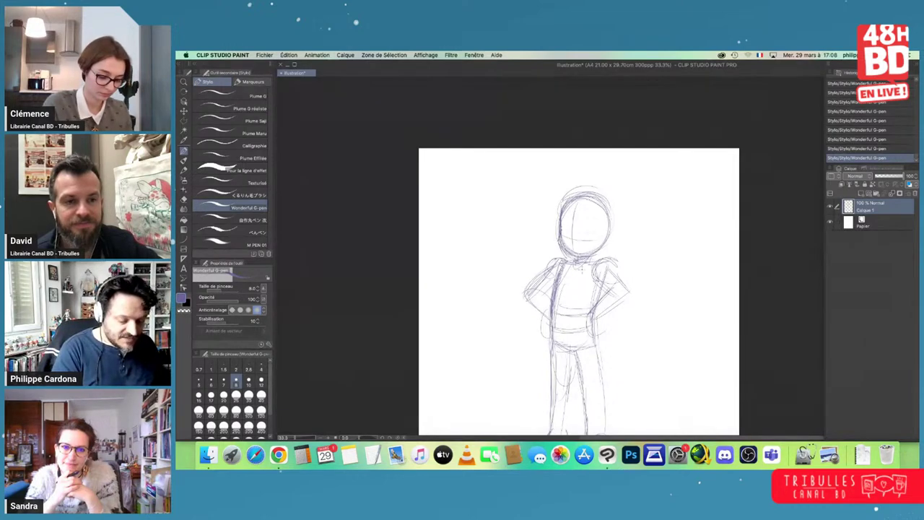
pyautogui.scroll(1, 621, 276)
pyautogui.scroll(2, 552, 220)
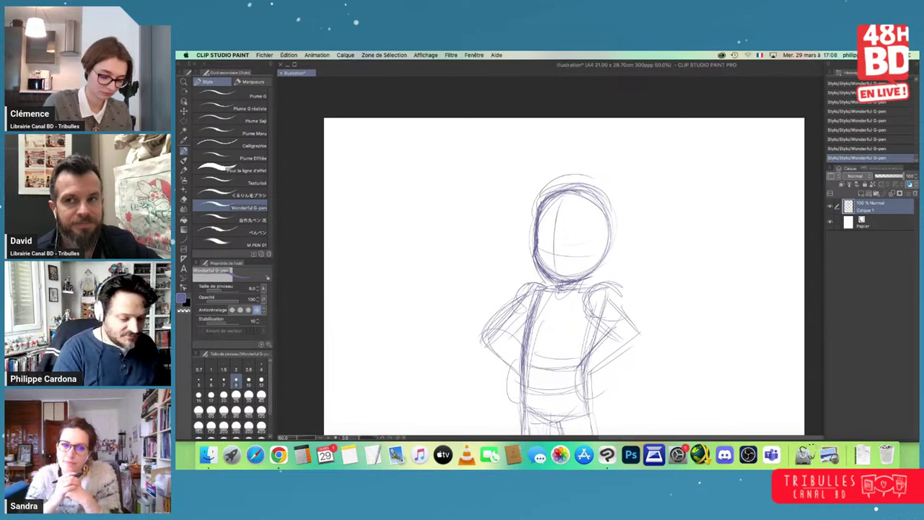
pyautogui.moveTo(522, 189)
pyautogui.mouseDown()
pyautogui.moveTo(547, 198)
pyautogui.moveTo(516, 252)
pyautogui.moveTo(519, 272)
pyautogui.mouseUp()
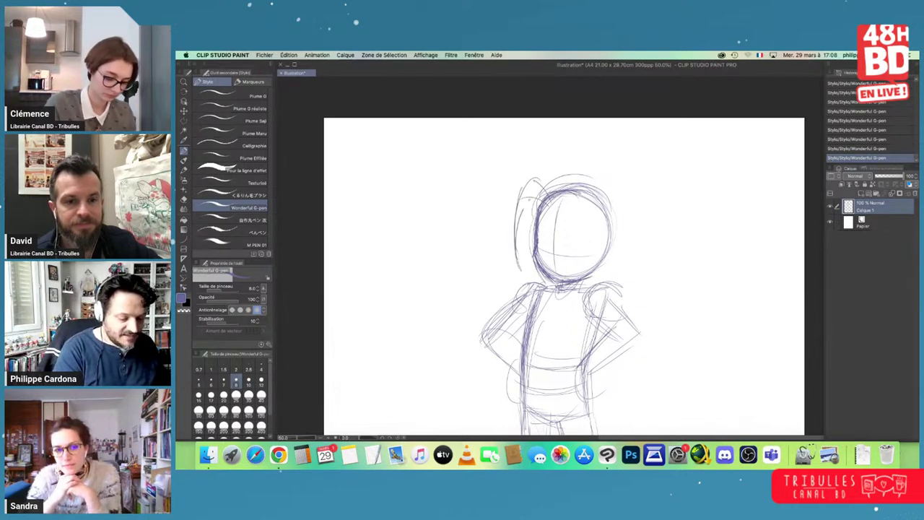
pyautogui.moveTo(577, 181)
pyautogui.mouseDown()
pyautogui.moveTo(560, 203)
pyautogui.moveTo(577, 252)
pyautogui.moveTo(589, 248)
pyautogui.mouseUp()
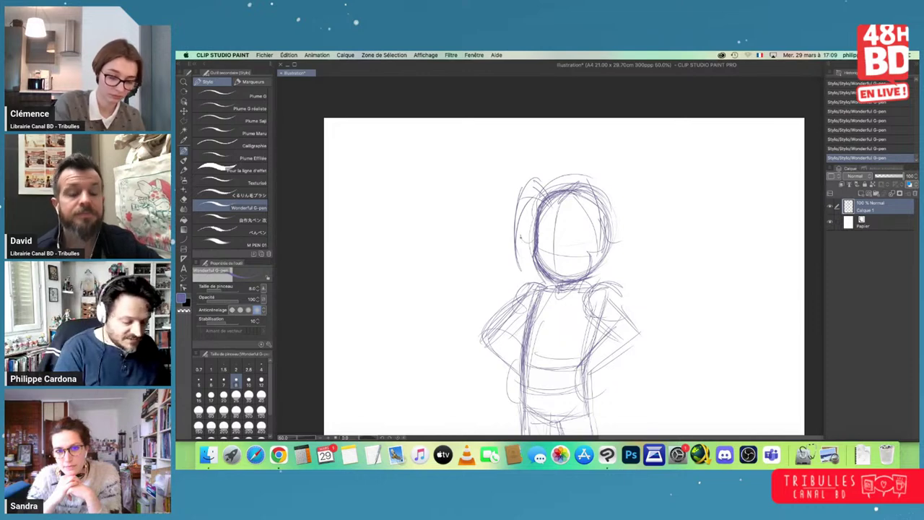
pyautogui.moveTo(524, 251); pyautogui.dragTo(532, 279)
pyautogui.moveTo(529, 266); pyautogui.dragTo(539, 282)
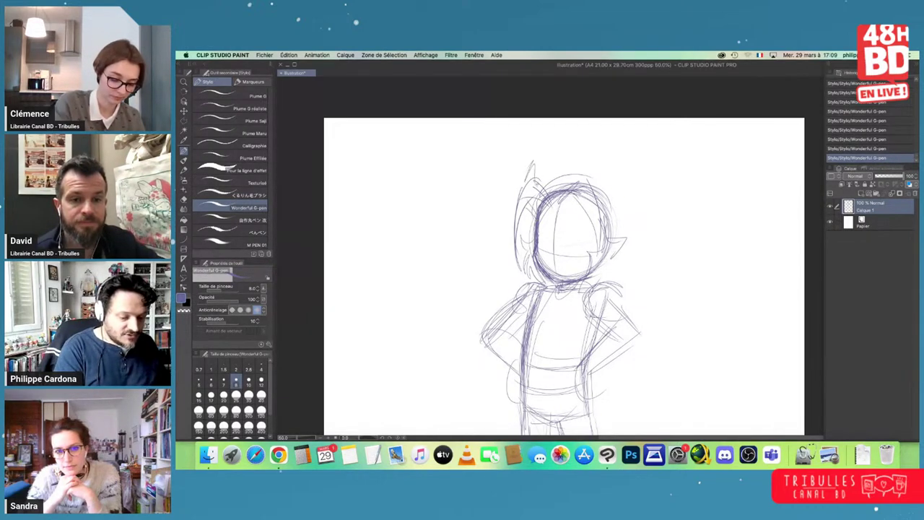
pyautogui.moveTo(535, 181)
pyautogui.mouseDown()
pyautogui.moveTo(584, 153)
pyautogui.moveTo(574, 165)
pyautogui.moveTo(643, 177)
pyautogui.moveTo(632, 207)
pyautogui.moveTo(649, 183)
pyautogui.moveTo(644, 235)
pyautogui.moveTo(621, 271)
pyautogui.mouseUp()
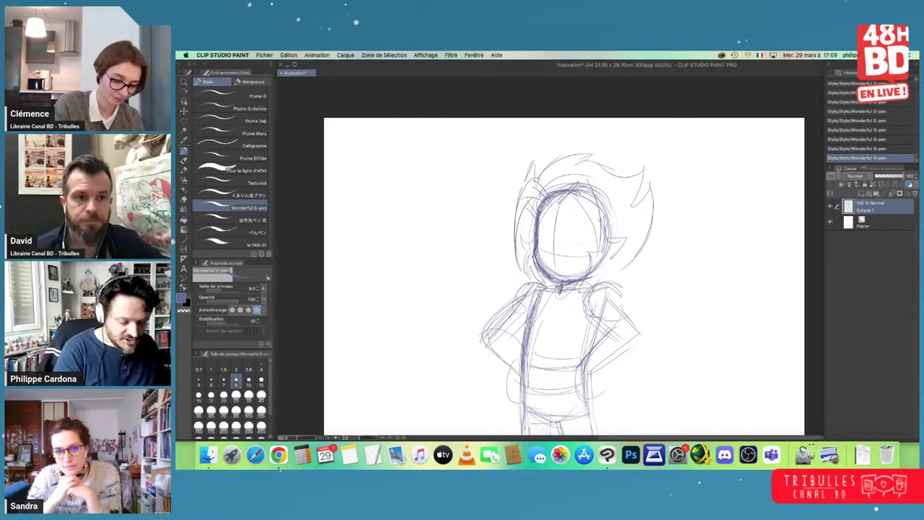
# - Draw the short neck of the standing figure and reinforce the lower curve and side of the torso
pyautogui.press('super+plus')
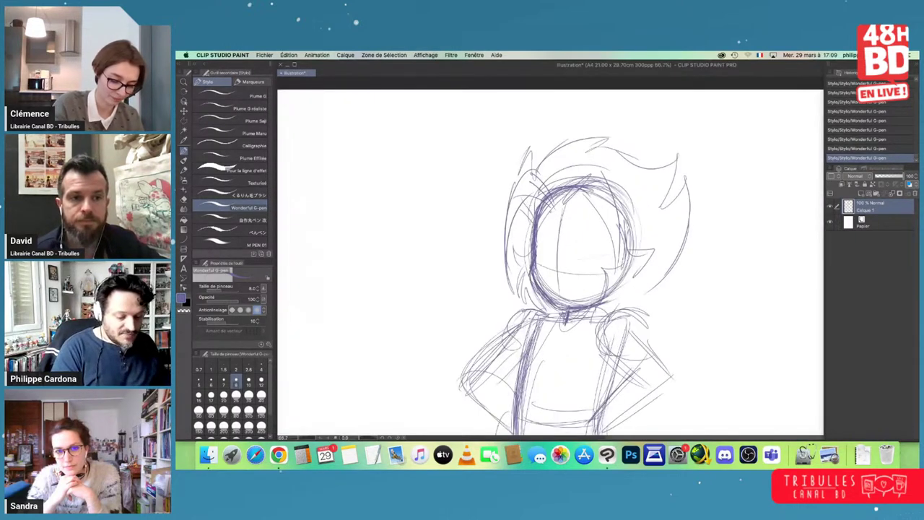
pyautogui.moveTo(561, 241); pyautogui.dragTo(552, 222)
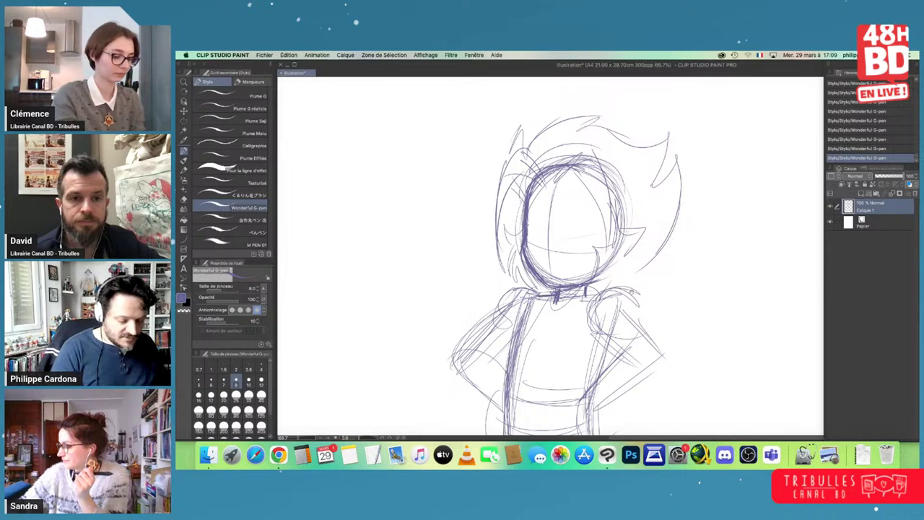
pyautogui.moveTo(619, 275); pyautogui.dragTo(635, 229)
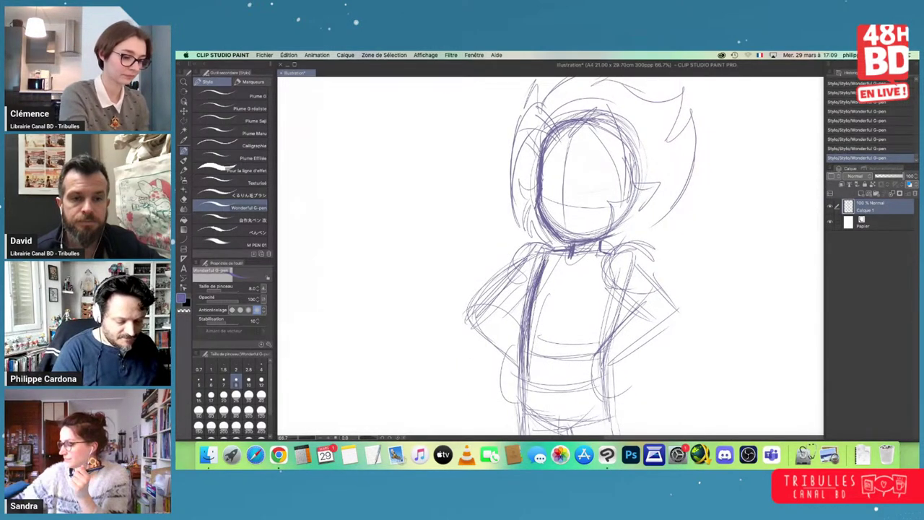
pyautogui.scroll(-3, 551, 256)
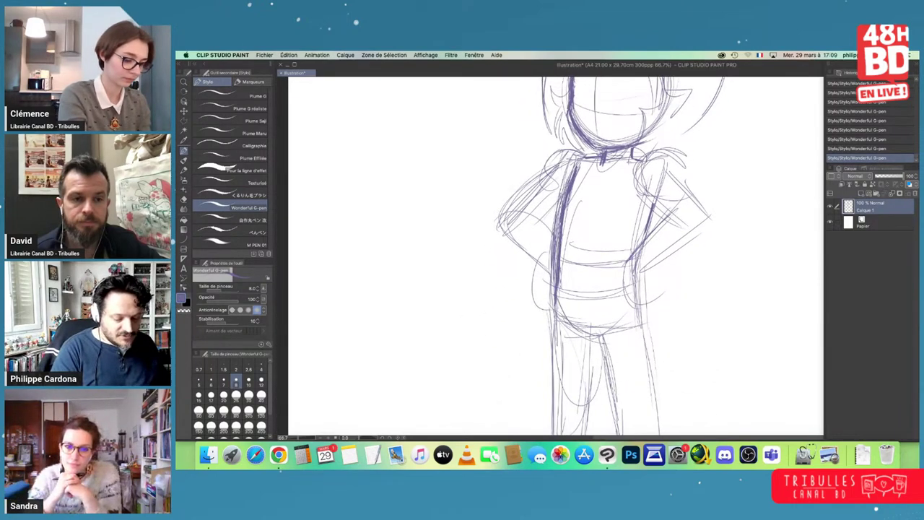
pyautogui.moveTo(556, 300); pyautogui.dragTo(593, 335)
pyautogui.moveTo(556, 301)
pyautogui.mouseDown()
pyautogui.moveTo(597, 330)
pyautogui.moveTo(629, 321)
pyautogui.mouseUp()
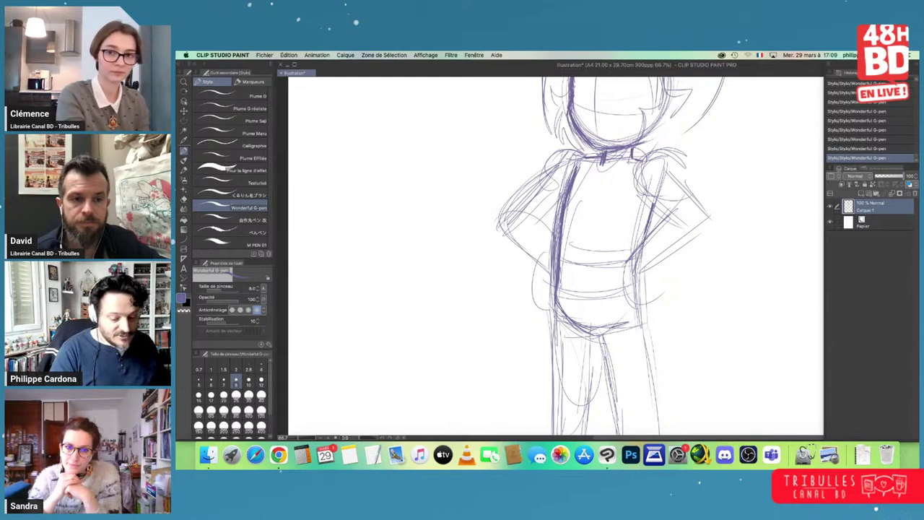
pyautogui.moveTo(643, 245); pyautogui.dragTo(641, 303)
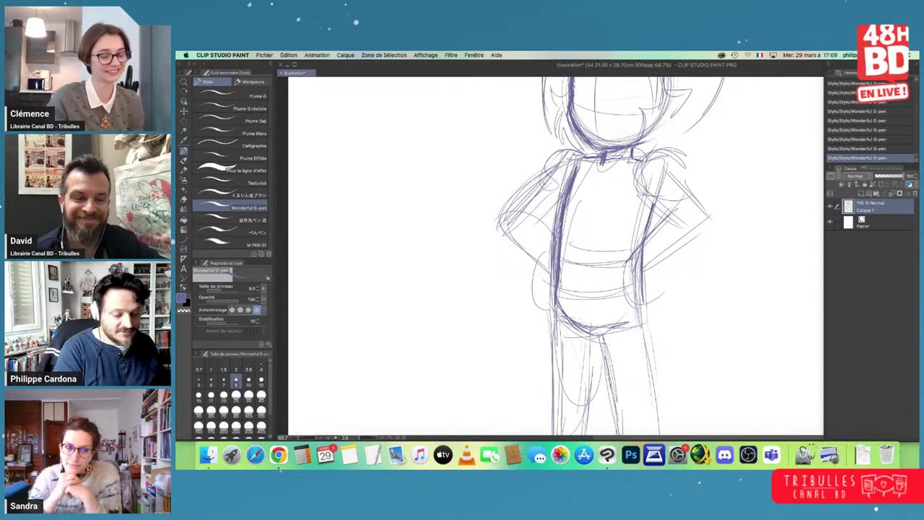
# - Draw rounded shoulders on the standing figure and firm up the bent arm on the side of the pointed ear
pyautogui.moveTo(543, 192)
pyautogui.mouseDown()
pyautogui.moveTo(569, 183)
pyautogui.moveTo(544, 166)
pyautogui.moveTo(568, 147)
pyautogui.moveTo(591, 147)
pyautogui.mouseUp()
pyautogui.moveTo(638, 171); pyautogui.dragTo(646, 204)
pyautogui.moveTo(654, 205); pyautogui.dragTo(671, 204)
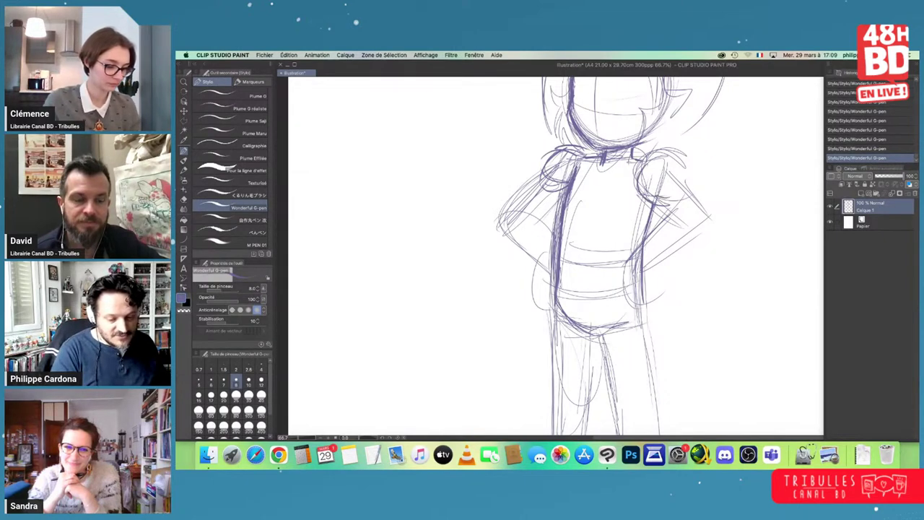
pyautogui.moveTo(643, 157)
pyautogui.mouseDown()
pyautogui.moveTo(681, 148)
pyautogui.moveTo(690, 186)
pyautogui.mouseUp()
pyautogui.moveTo(653, 211); pyautogui.dragTo(682, 230)
pyautogui.moveTo(685, 190)
pyautogui.mouseDown()
pyautogui.moveTo(709, 223)
pyautogui.moveTo(635, 254)
pyautogui.mouseUp()
pyautogui.moveTo(669, 224); pyautogui.dragTo(632, 258)
pyautogui.moveTo(710, 227); pyautogui.dragTo(645, 270)
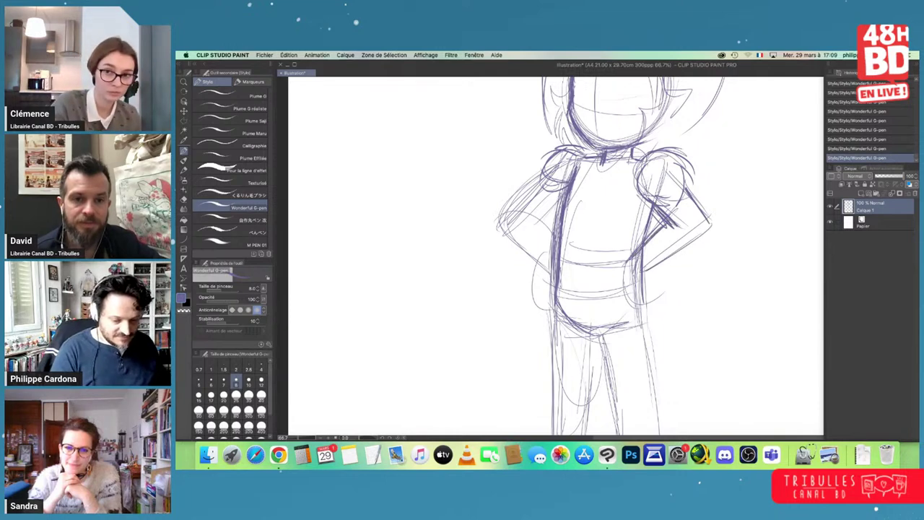
# - Firm up the other bent arm and sketch both hands resting on the hips
pyautogui.moveTo(547, 178); pyautogui.dragTo(508, 230)
pyautogui.moveTo(550, 174)
pyautogui.mouseDown()
pyautogui.moveTo(505, 232)
pyautogui.moveTo(543, 265)
pyautogui.mouseUp()
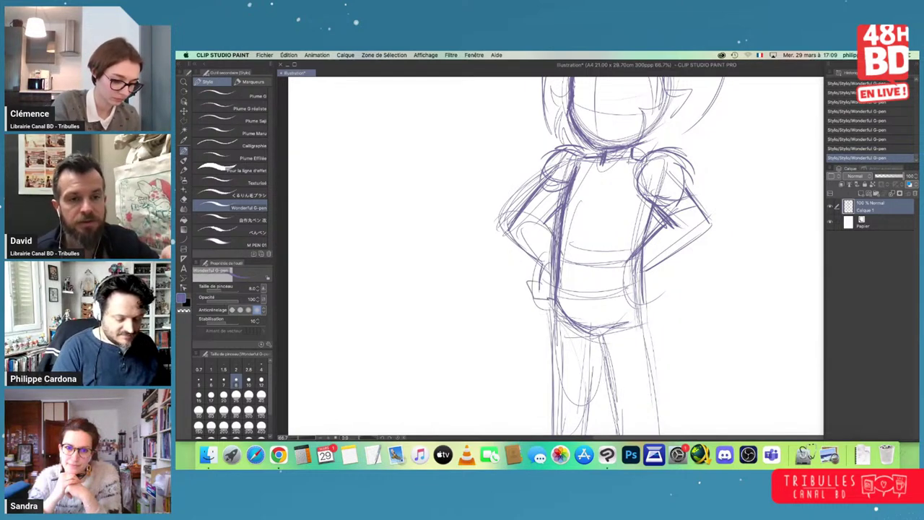
pyautogui.moveTo(630, 261); pyautogui.dragTo(651, 289)
pyautogui.moveTo(655, 272)
pyautogui.mouseDown()
pyautogui.moveTo(664, 286)
pyautogui.moveTo(644, 298)
pyautogui.mouseUp()
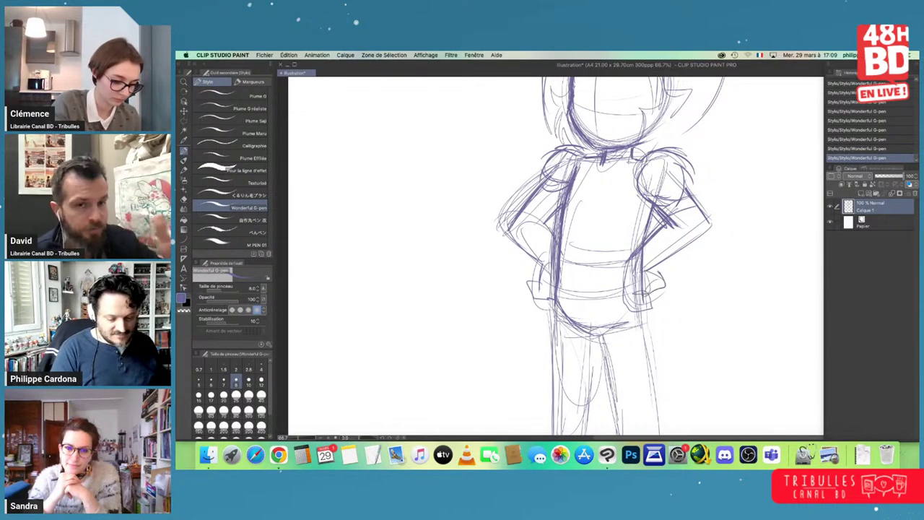
pyautogui.moveTo(665, 252)
pyautogui.mouseDown()
pyautogui.moveTo(662, 262)
pyautogui.moveTo(645, 186)
pyautogui.mouseUp()
pyautogui.moveTo(554, 266); pyautogui.dragTo(601, 280)
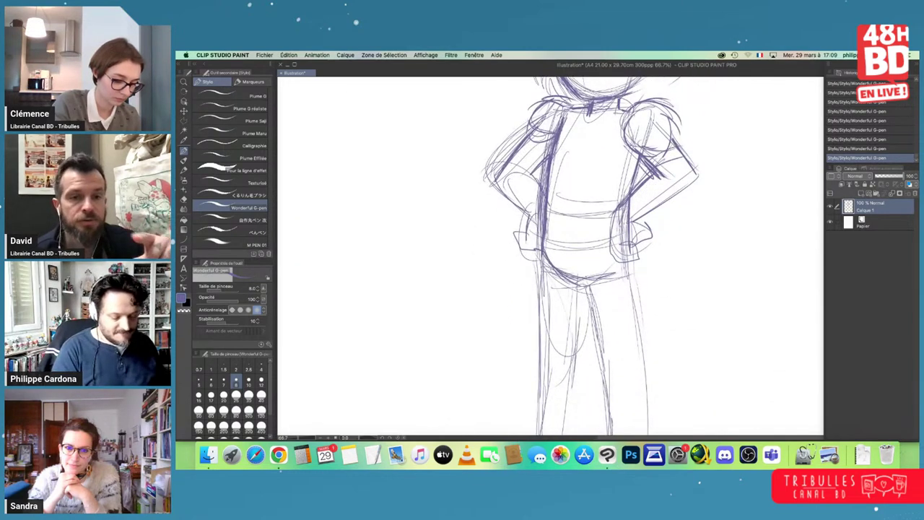
# - Sketch a separate front-view oval head beside the figure, with a centre line, round eyes, nose and mouth
pyautogui.press('super+minus')
pyautogui.press('super+minus')
pyautogui.moveTo(658, 252); pyautogui.dragTo(619, 263)
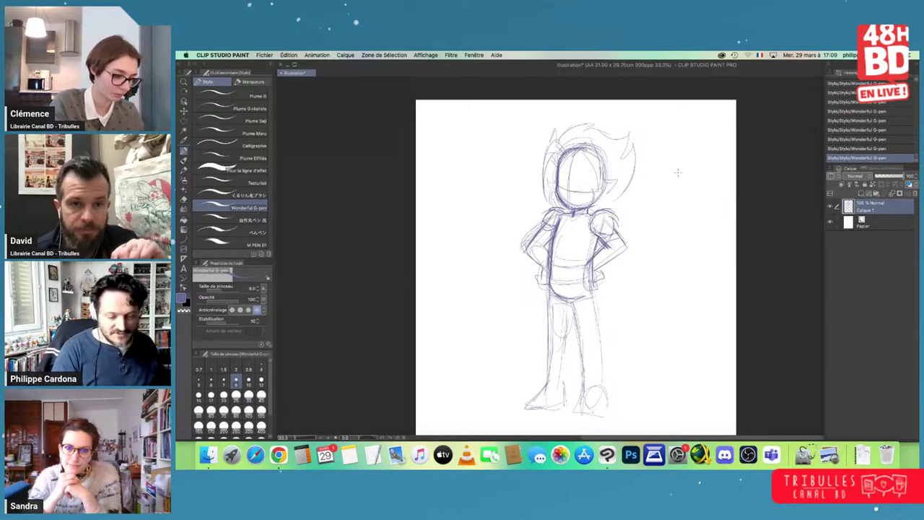
pyautogui.moveTo(657, 176); pyautogui.dragTo(710, 173)
pyautogui.moveTo(660, 167); pyautogui.dragTo(701, 180)
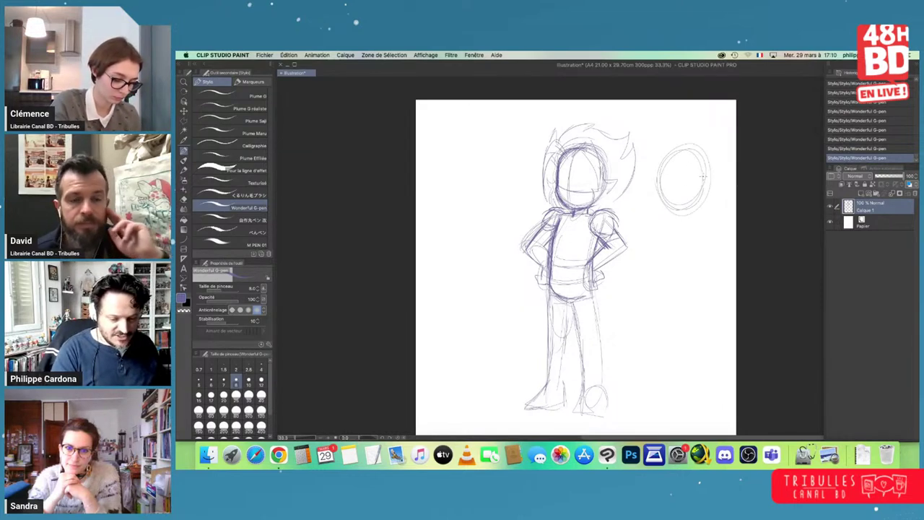
pyautogui.moveTo(700, 222); pyautogui.dragTo(628, 241)
pyautogui.moveTo(588, 199)
pyautogui.mouseDown()
pyautogui.moveTo(601, 174)
pyautogui.moveTo(635, 190)
pyautogui.moveTo(588, 191)
pyautogui.moveTo(631, 197)
pyautogui.moveTo(599, 183)
pyautogui.moveTo(638, 187)
pyautogui.moveTo(602, 196)
pyautogui.moveTo(620, 232)
pyautogui.moveTo(635, 192)
pyautogui.mouseUp()
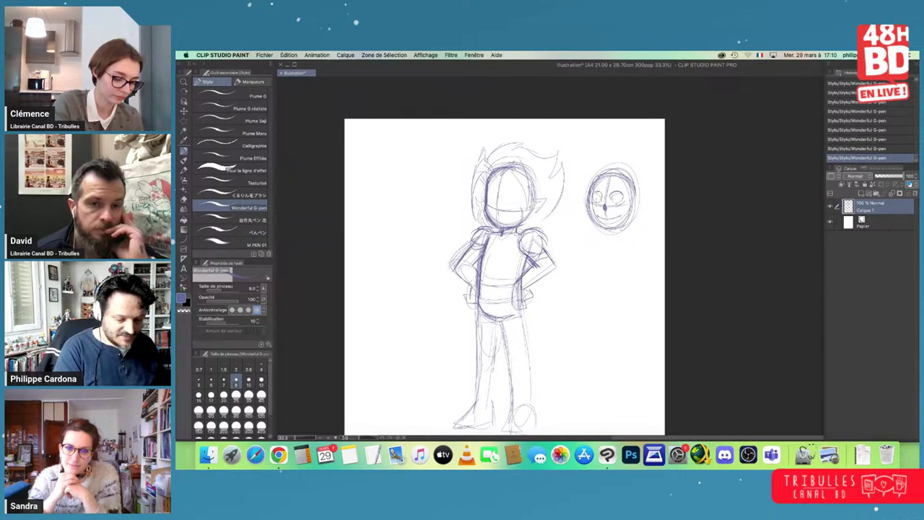
# - Sketch a smaller second figure's turned head with facial guide lines below the oval face, and add its torso with a chest curve
pyautogui.moveTo(591, 247)
pyautogui.mouseDown()
pyautogui.moveTo(581, 257)
pyautogui.moveTo(586, 280)
pyautogui.moveTo(606, 286)
pyautogui.moveTo(619, 268)
pyautogui.moveTo(616, 285)
pyautogui.mouseUp()
pyautogui.moveTo(585, 268)
pyautogui.mouseDown()
pyautogui.moveTo(619, 262)
pyautogui.moveTo(609, 280)
pyautogui.moveTo(602, 258)
pyautogui.moveTo(615, 259)
pyautogui.moveTo(618, 270)
pyautogui.moveTo(583, 280)
pyautogui.moveTo(609, 245)
pyautogui.moveTo(589, 290)
pyautogui.moveTo(605, 289)
pyautogui.moveTo(624, 210)
pyautogui.mouseUp()
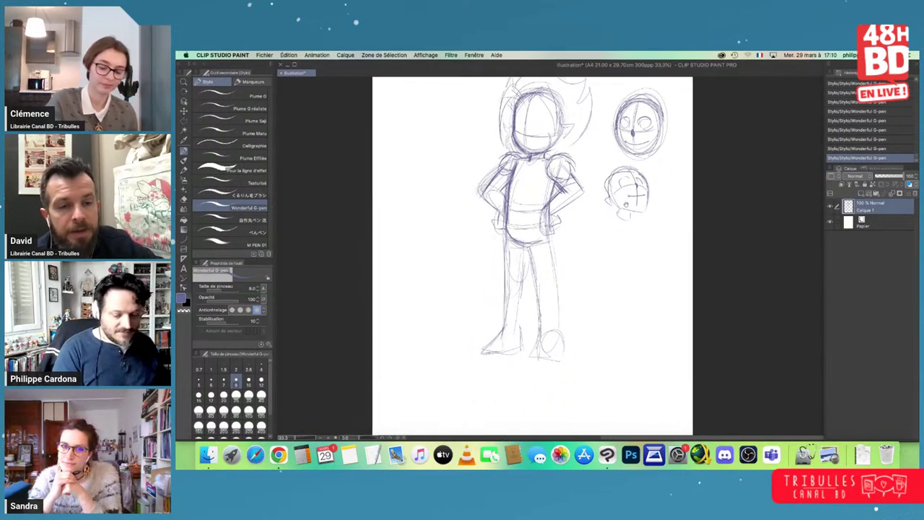
pyautogui.moveTo(599, 238); pyautogui.dragTo(595, 248)
pyautogui.moveTo(613, 210); pyautogui.dragTo(596, 258)
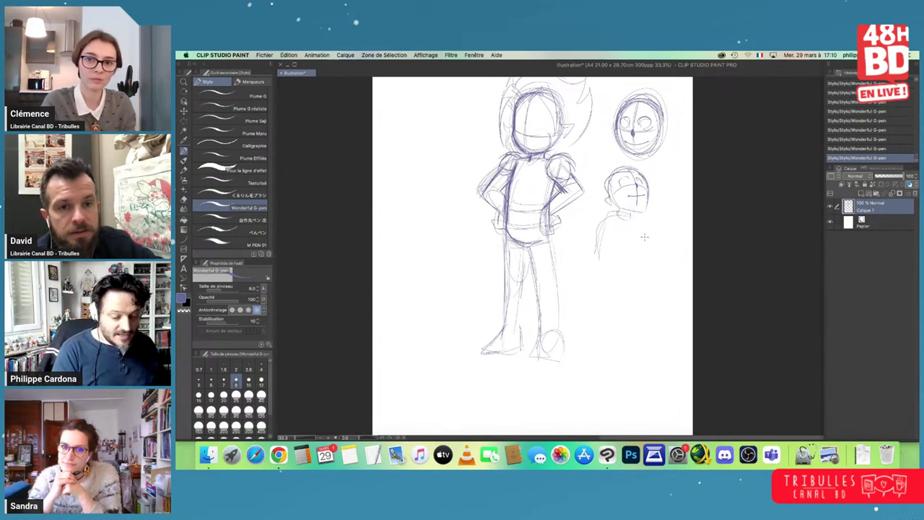
pyautogui.moveTo(613, 209)
pyautogui.mouseDown()
pyautogui.moveTo(593, 265)
pyautogui.moveTo(641, 217)
pyautogui.moveTo(632, 250)
pyautogui.mouseUp()
pyautogui.moveTo(597, 279); pyautogui.dragTo(634, 277)
pyautogui.moveTo(601, 244); pyautogui.dragTo(635, 248)
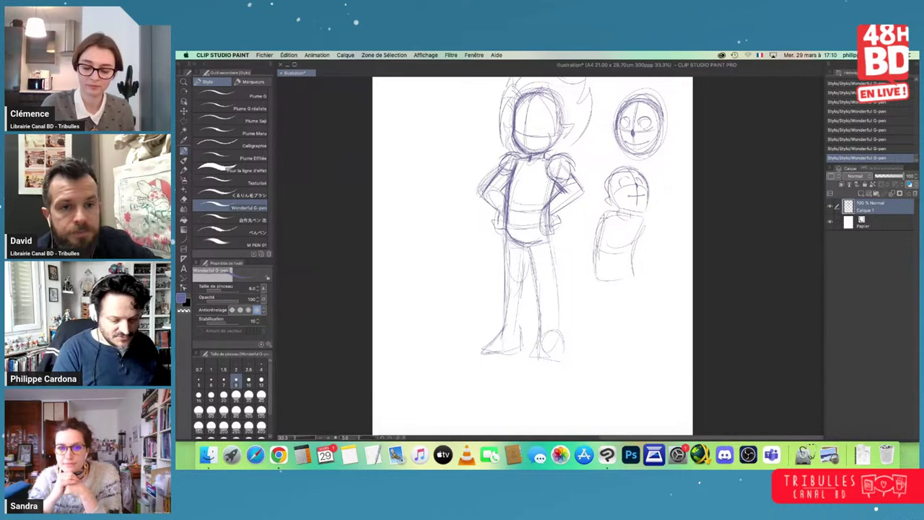
# - Add rounded shoulders and both upper arms to the small figure and reinforce the side and base of its torso
pyautogui.moveTo(609, 205); pyautogui.dragTo(585, 228)
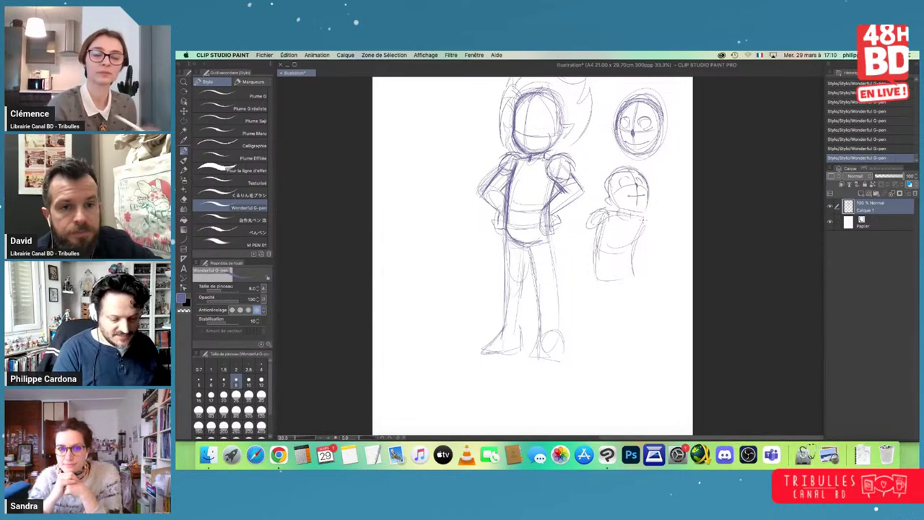
pyautogui.moveTo(643, 216)
pyautogui.mouseDown()
pyautogui.moveTo(644, 232)
pyautogui.moveTo(603, 222)
pyautogui.moveTo(630, 249)
pyautogui.moveTo(635, 241)
pyautogui.mouseUp()
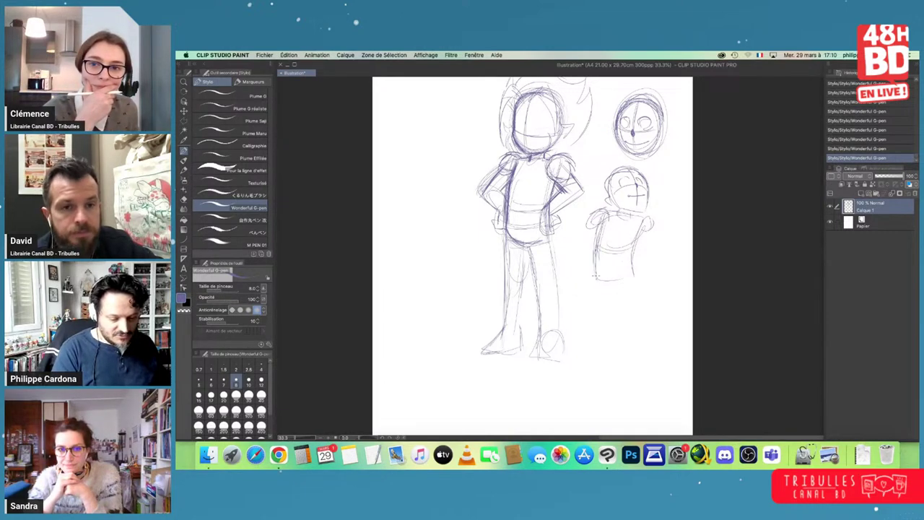
pyautogui.moveTo(612, 284); pyautogui.dragTo(635, 278)
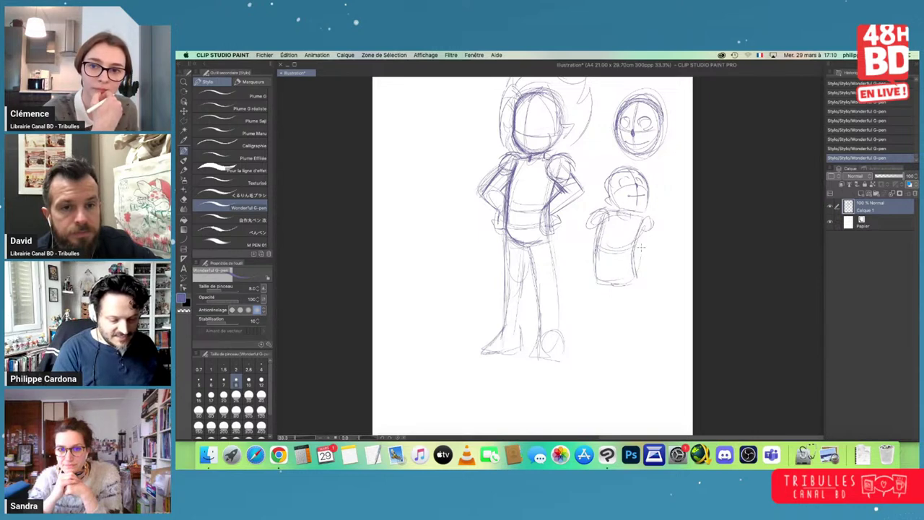
pyautogui.moveTo(638, 244); pyautogui.dragTo(628, 283)
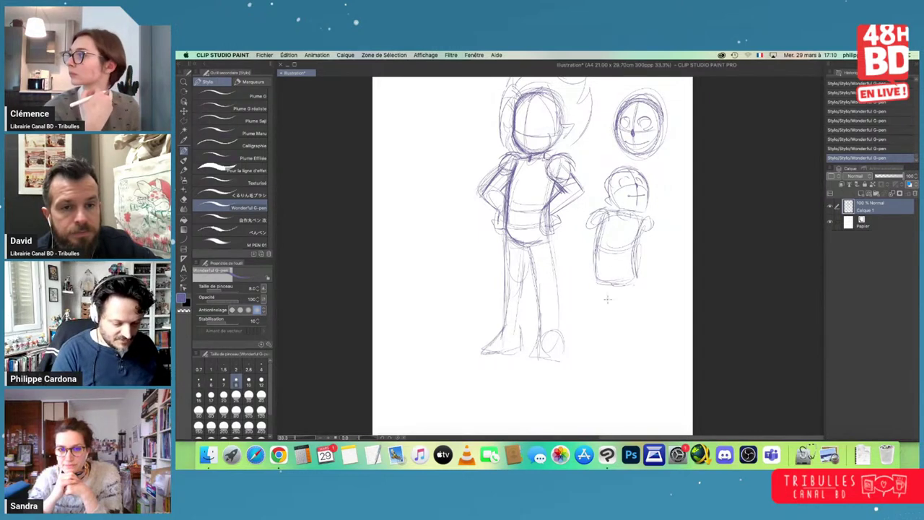
pyautogui.moveTo(606, 208); pyautogui.dragTo(587, 223)
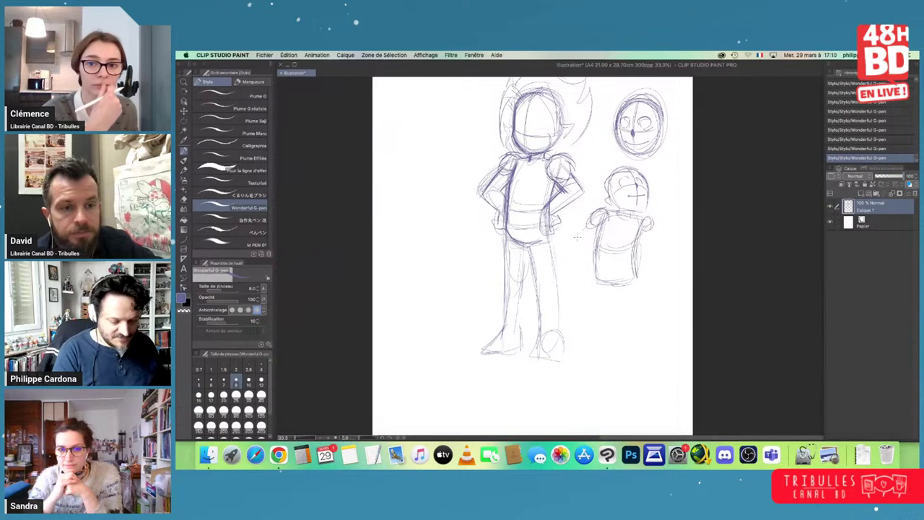
pyautogui.moveTo(577, 243); pyautogui.dragTo(573, 267)
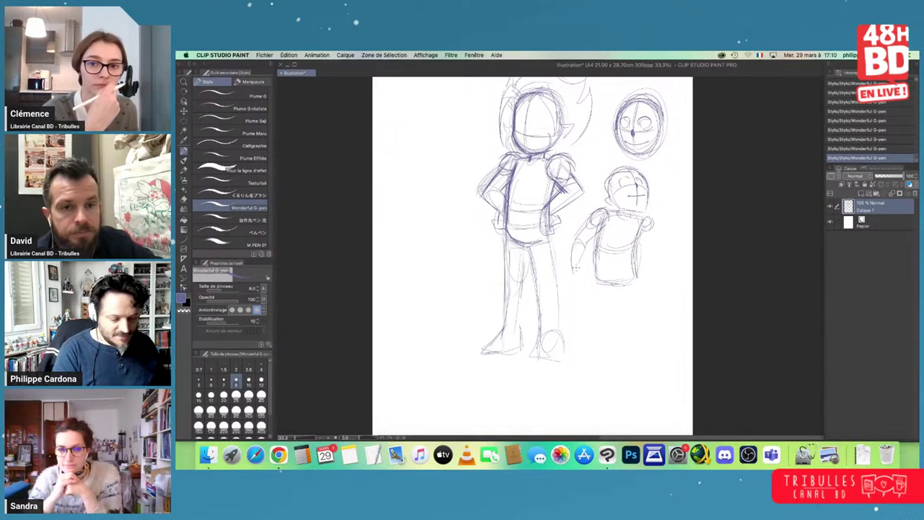
pyautogui.moveTo(652, 228)
pyautogui.mouseDown()
pyautogui.moveTo(642, 254)
pyautogui.moveTo(656, 248)
pyautogui.moveTo(662, 272)
pyautogui.mouseUp()
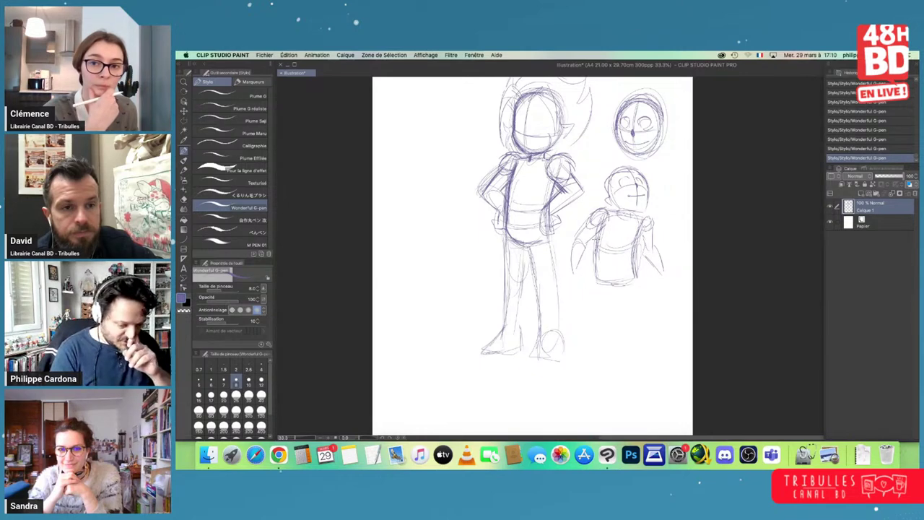
# - Sketch the small figure's two bent legs with rounded knees, and add a first foot
pyautogui.moveTo(593, 279); pyautogui.dragTo(592, 315)
pyautogui.moveTo(595, 282)
pyautogui.mouseDown()
pyautogui.moveTo(592, 311)
pyautogui.moveTo(619, 294)
pyautogui.moveTo(615, 312)
pyautogui.moveTo(592, 317)
pyautogui.mouseUp()
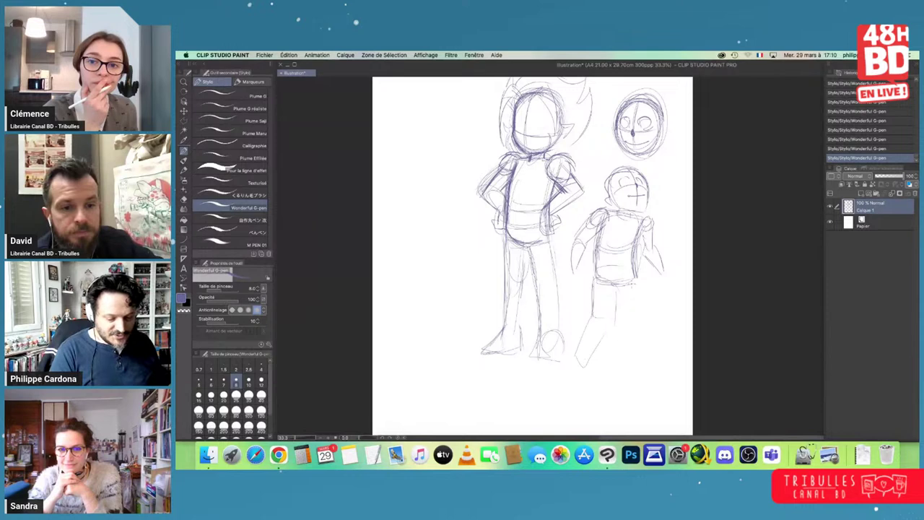
pyautogui.moveTo(628, 284); pyautogui.dragTo(650, 311)
pyautogui.moveTo(575, 368); pyautogui.dragTo(588, 373)
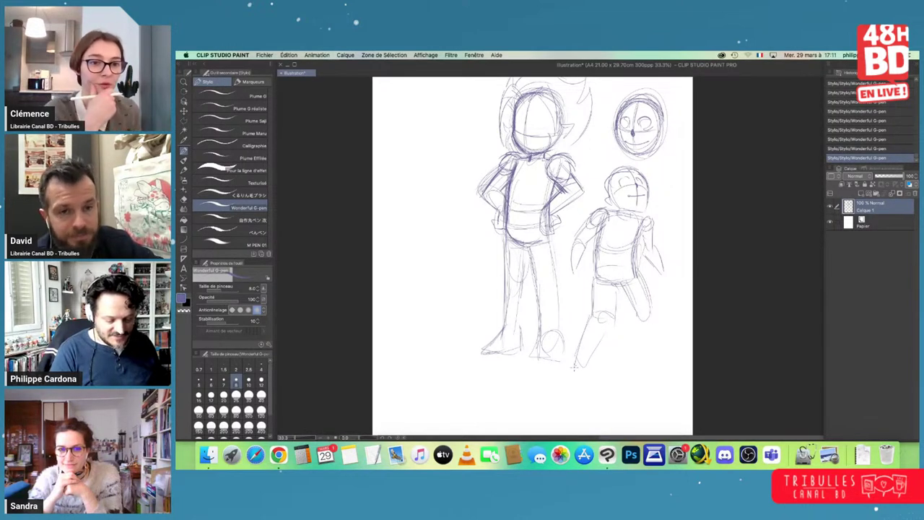
pyautogui.moveTo(595, 315)
pyautogui.mouseDown()
pyautogui.moveTo(614, 318)
pyautogui.moveTo(587, 364)
pyautogui.mouseUp()
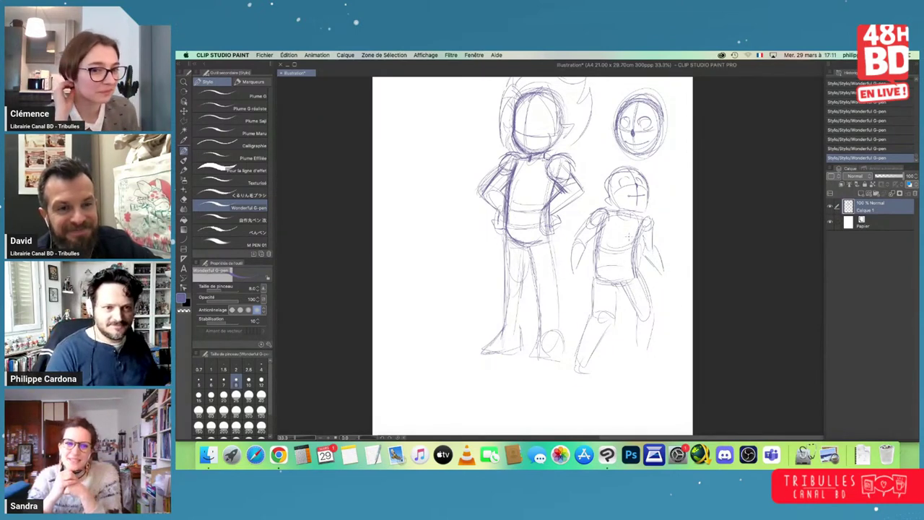
pyautogui.moveTo(665, 234)
pyautogui.mouseDown()
pyautogui.moveTo(703, 238)
pyautogui.moveTo(651, 243)
pyautogui.mouseUp()
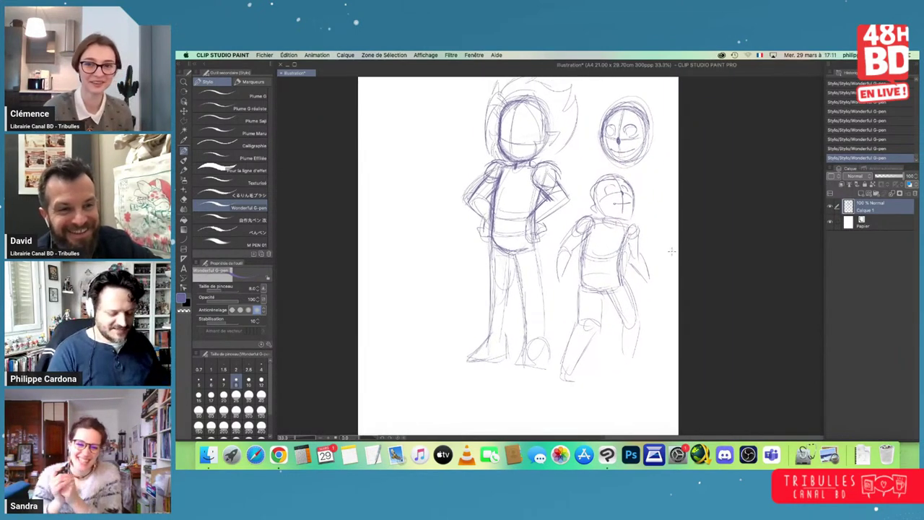
pyautogui.hscroll(-3, 555, 256)
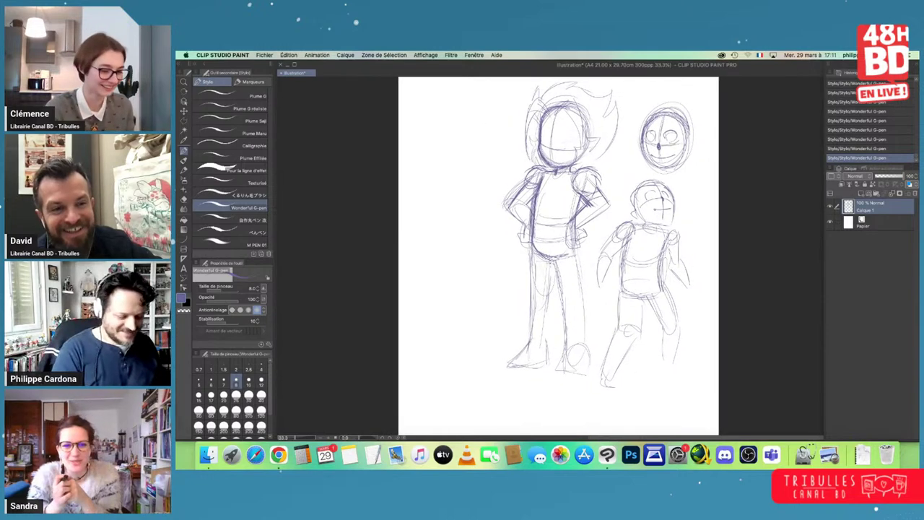
# - Sketch flared trouser legs with hems below the knees on the large standing figure and add fold lines inside them
pyautogui.moveTo(532, 318)
pyautogui.mouseDown()
pyautogui.moveTo(558, 305)
pyautogui.moveTo(593, 317)
pyautogui.mouseUp()
pyautogui.moveTo(576, 254); pyautogui.dragTo(593, 316)
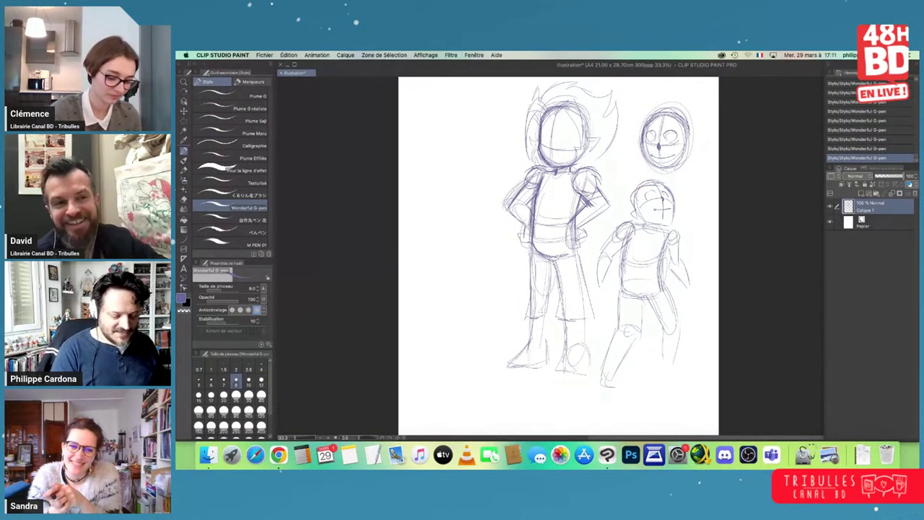
pyautogui.moveTo(534, 314)
pyautogui.mouseDown()
pyautogui.moveTo(530, 338)
pyautogui.moveTo(547, 314)
pyautogui.mouseUp()
pyautogui.moveTo(546, 313); pyautogui.dragTo(552, 290)
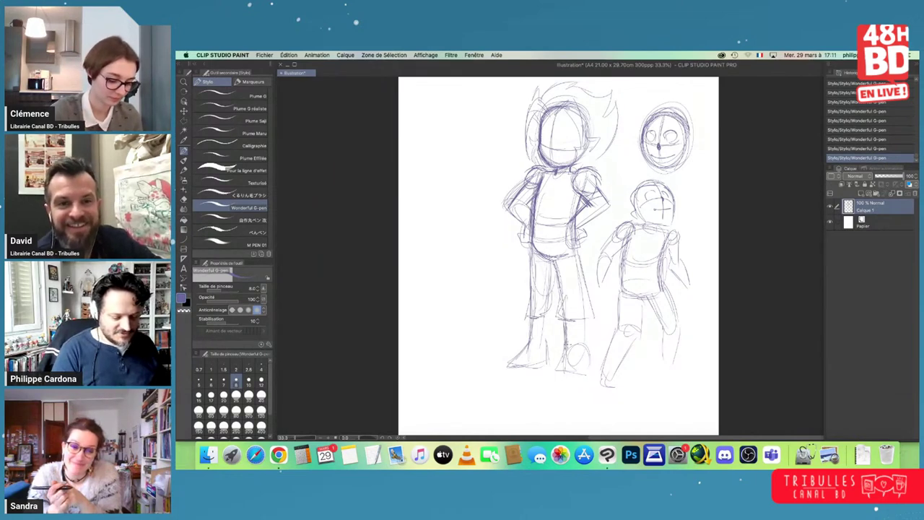
# - Define the large standing figure's boots by drawing their shafts and reinforcing the toes and soles
pyautogui.moveTo(592, 365); pyautogui.dragTo(587, 328)
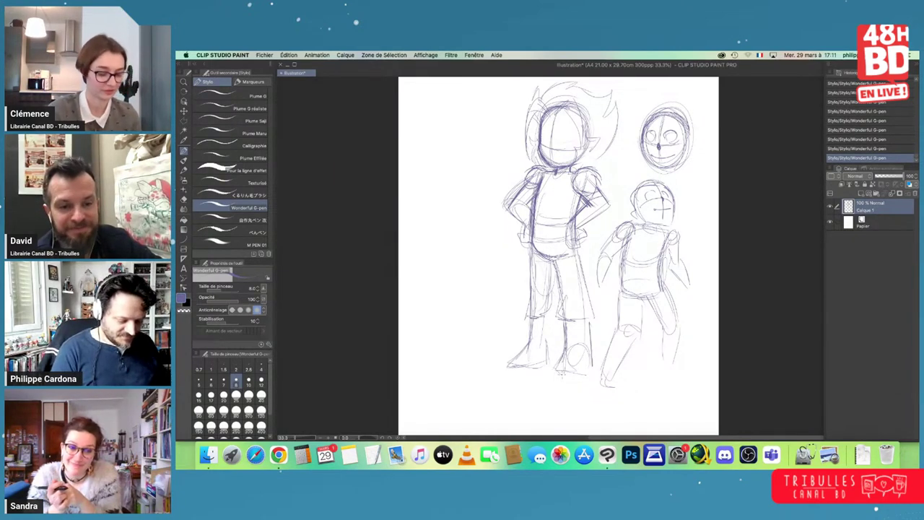
pyautogui.moveTo(554, 360); pyautogui.dragTo(572, 374)
pyautogui.moveTo(581, 361); pyautogui.dragTo(587, 371)
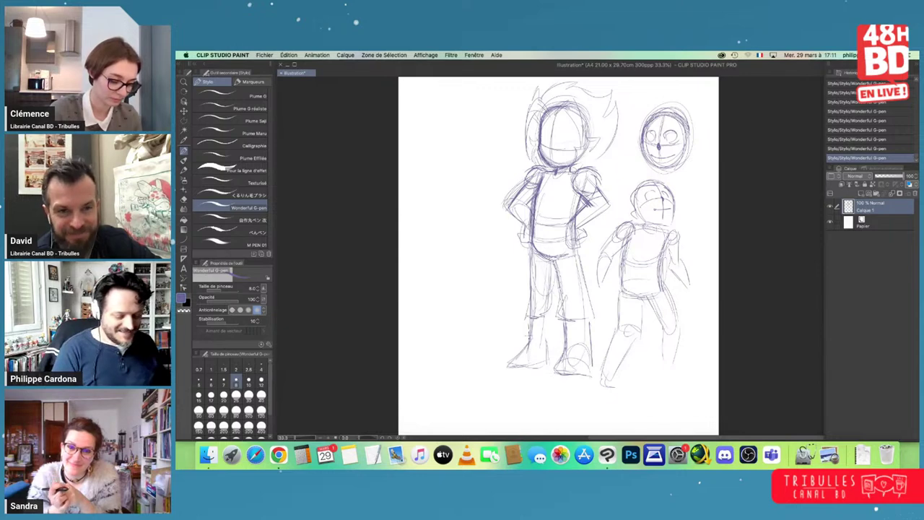
pyautogui.moveTo(510, 366)
pyautogui.mouseDown()
pyautogui.moveTo(529, 368)
pyautogui.moveTo(531, 346)
pyautogui.mouseUp()
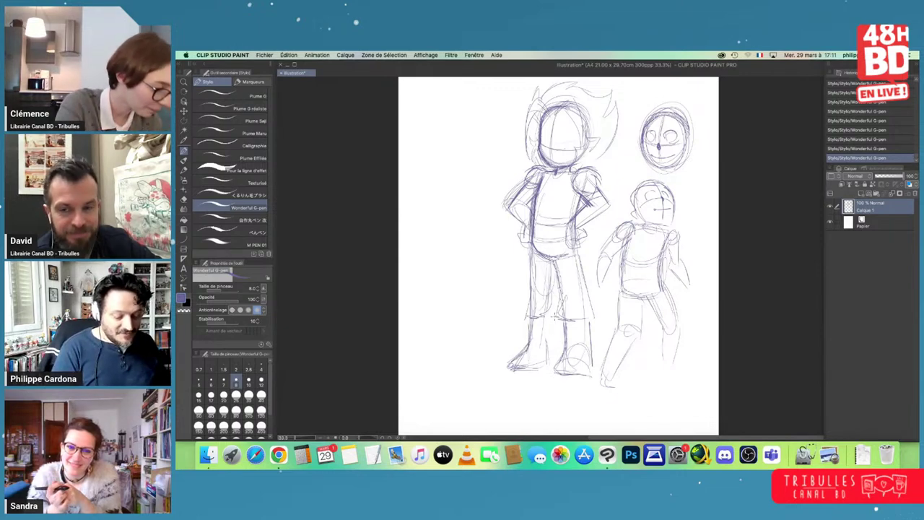
pyautogui.moveTo(553, 314); pyautogui.dragTo(555, 371)
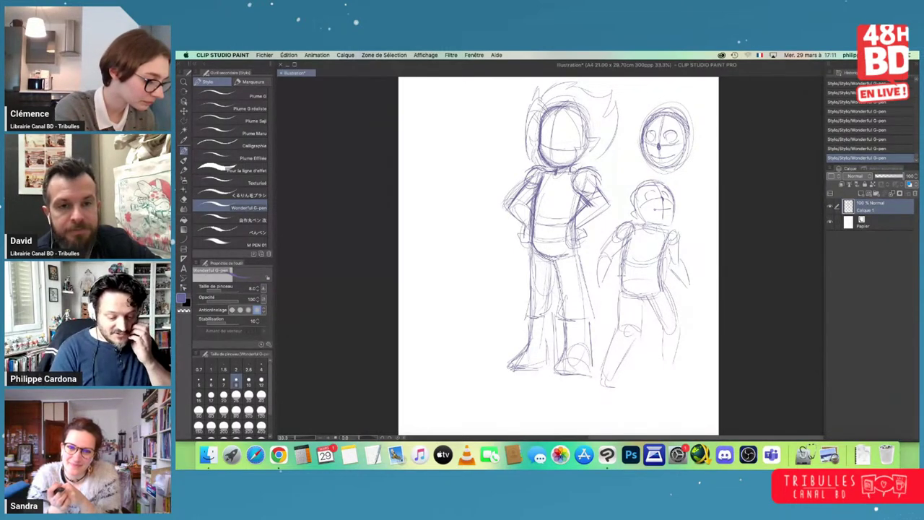
# - Reinforce the small figure's thighs and the outline of its head
pyautogui.moveTo(622, 291); pyautogui.dragTo(620, 326)
pyautogui.moveTo(623, 283)
pyautogui.mouseDown()
pyautogui.moveTo(621, 311)
pyautogui.moveTo(639, 334)
pyautogui.mouseUp()
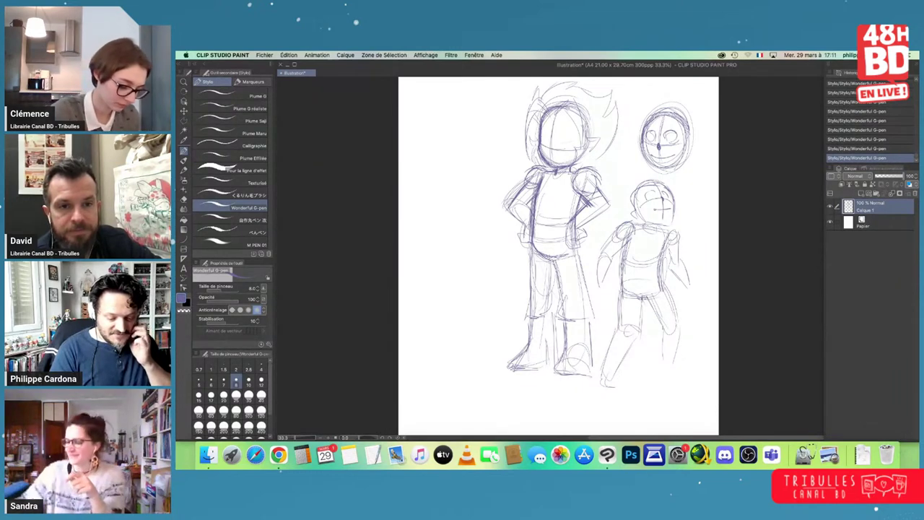
pyautogui.moveTo(661, 285)
pyautogui.mouseDown()
pyautogui.moveTo(675, 299)
pyautogui.moveTo(663, 327)
pyautogui.moveTo(679, 326)
pyautogui.mouseUp()
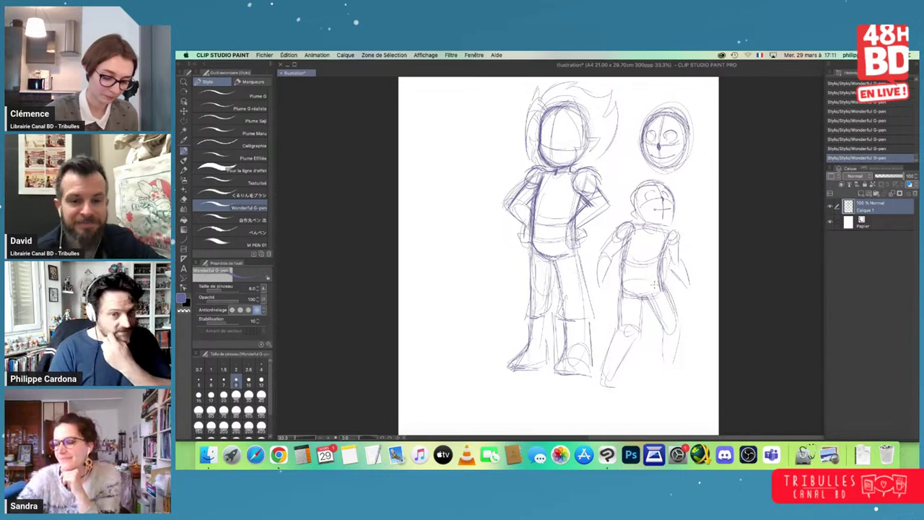
pyautogui.moveTo(638, 192)
pyautogui.mouseDown()
pyautogui.moveTo(665, 186)
pyautogui.moveTo(662, 225)
pyautogui.mouseUp()
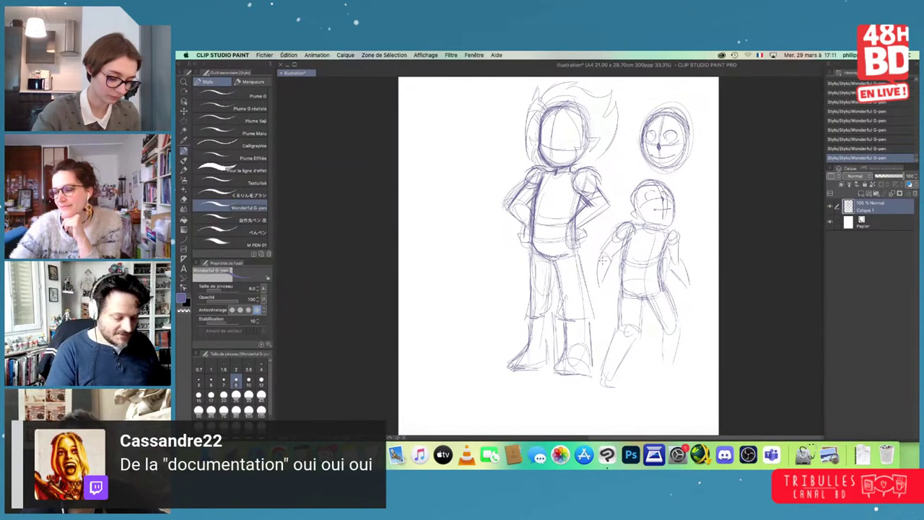
# - Extend the standing figure's hair in a long curve behind its shoulder and arm, with extra pointed strands beside the head
pyautogui.moveTo(640, 270); pyautogui.dragTo(645, 303)
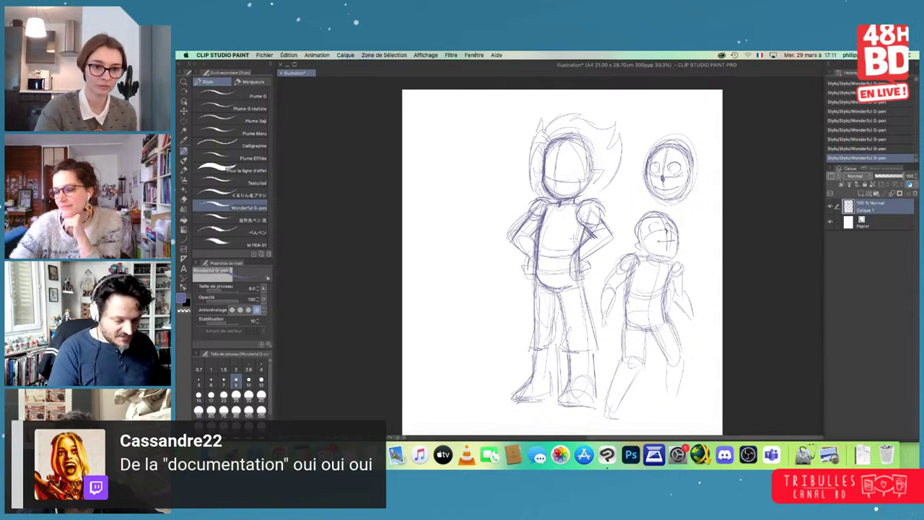
pyautogui.moveTo(616, 223); pyautogui.dragTo(604, 268)
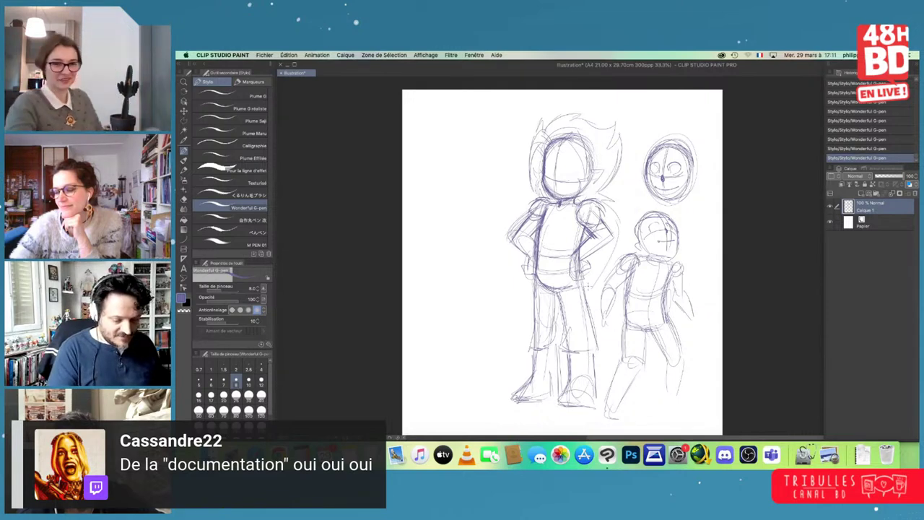
pyautogui.moveTo(604, 208); pyautogui.dragTo(616, 221)
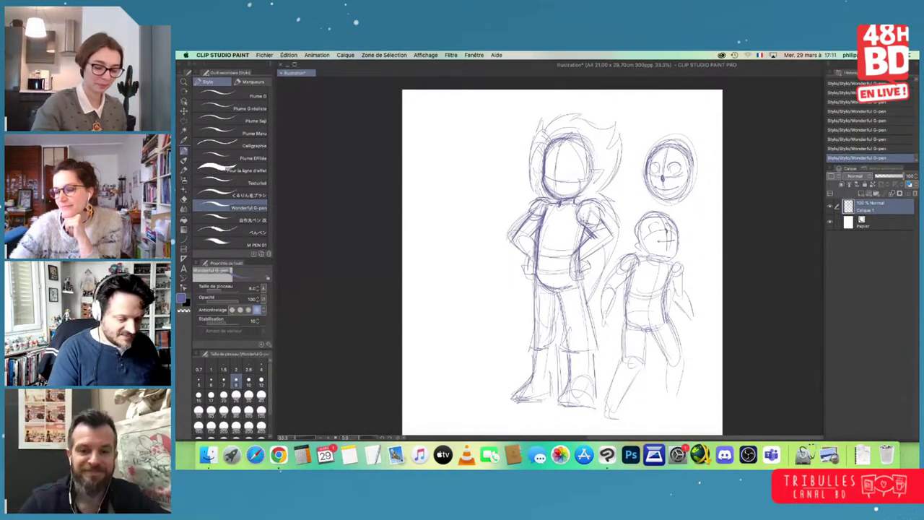
pyautogui.moveTo(620, 132); pyautogui.dragTo(608, 155)
pyautogui.moveTo(608, 157)
pyautogui.mouseDown()
pyautogui.moveTo(625, 134)
pyautogui.moveTo(599, 193)
pyautogui.mouseUp()
pyautogui.moveTo(598, 193); pyautogui.dragTo(614, 199)
# - Draw the standing figure's round eyes, jaw line, pointed ear and small mouth on its head guide lines
pyautogui.moveTo(592, 267); pyautogui.dragTo(640, 224)
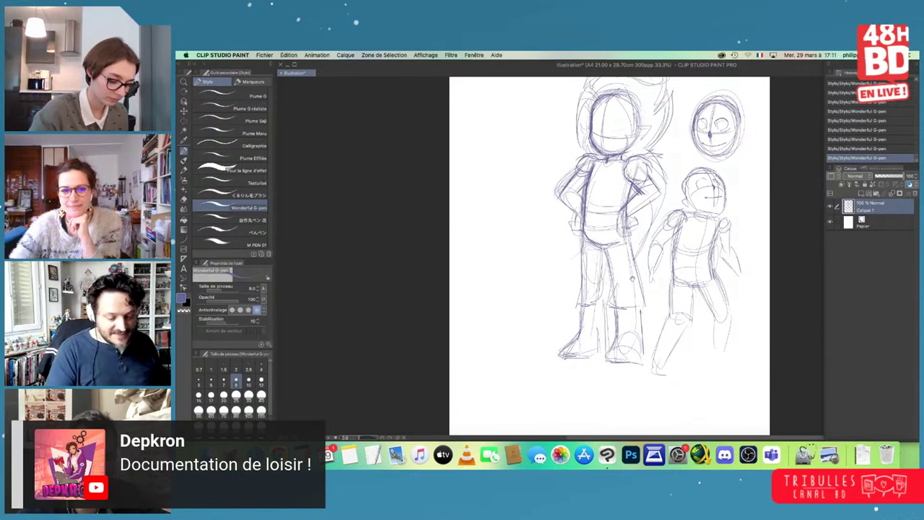
pyautogui.moveTo(633, 278); pyautogui.dragTo(611, 277)
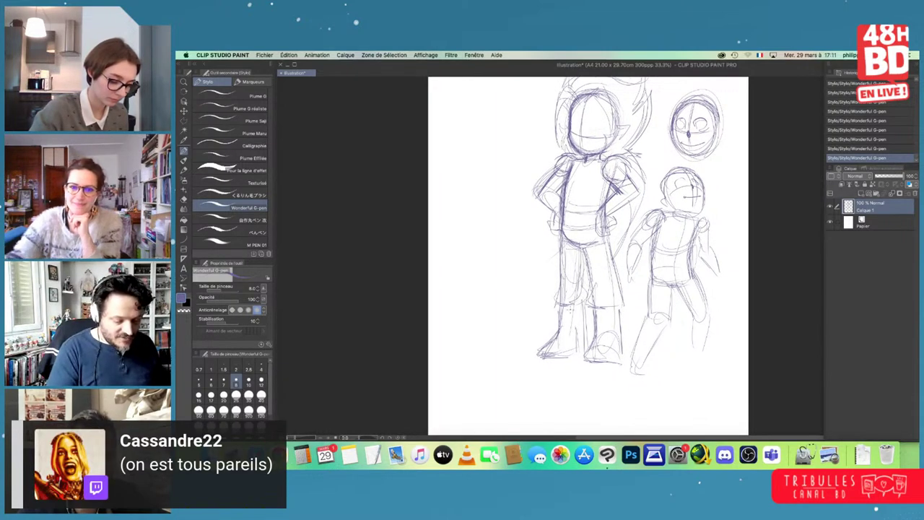
pyautogui.moveTo(592, 245)
pyautogui.mouseDown()
pyautogui.moveTo(577, 325)
pyautogui.moveTo(581, 245)
pyautogui.moveTo(568, 278)
pyautogui.mouseUp()
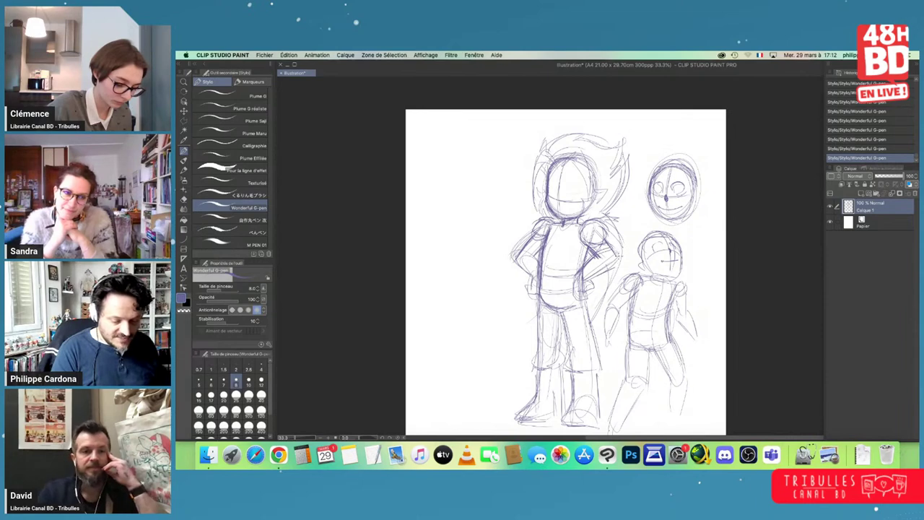
pyautogui.hscroll(-3, 690, 240)
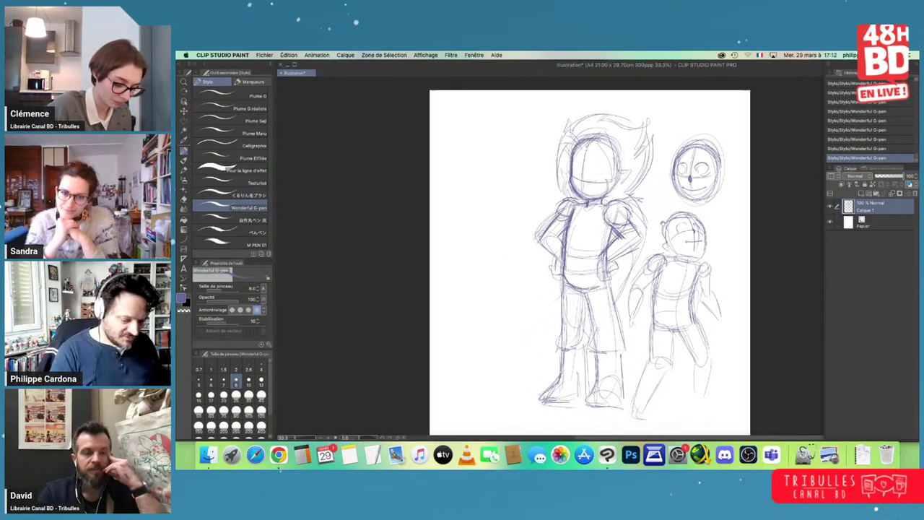
pyautogui.press('super+plus')
pyautogui.press('super+plus')
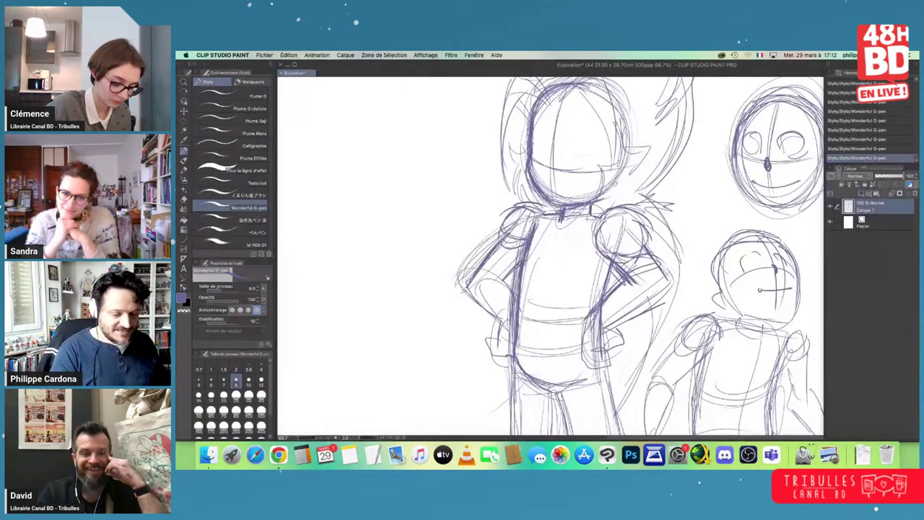
pyautogui.moveTo(615, 183); pyautogui.dragTo(661, 254)
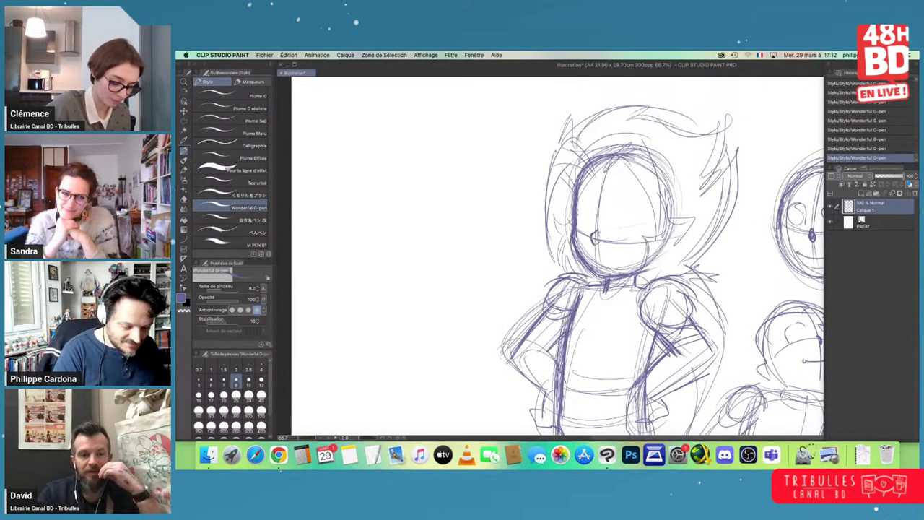
pyautogui.moveTo(586, 199)
pyautogui.mouseDown()
pyautogui.moveTo(578, 228)
pyautogui.moveTo(638, 203)
pyautogui.mouseUp()
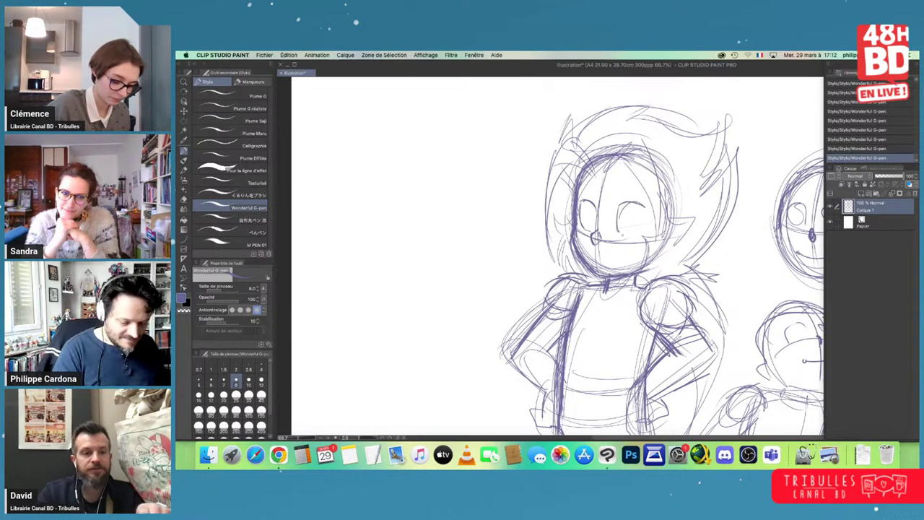
pyautogui.moveTo(649, 242)
pyautogui.mouseDown()
pyautogui.moveTo(658, 204)
pyautogui.moveTo(636, 273)
pyautogui.mouseUp()
pyautogui.moveTo(690, 219)
pyautogui.mouseDown()
pyautogui.moveTo(671, 235)
pyautogui.moveTo(692, 219)
pyautogui.mouseUp()
pyautogui.moveTo(586, 250); pyautogui.dragTo(614, 255)
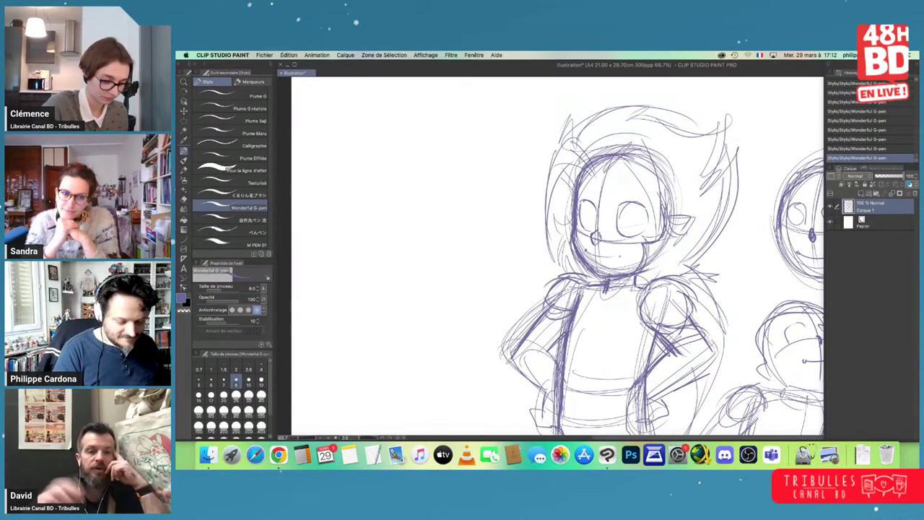
# - Add eyebrows and pupils to the standing figure's face and touch up its cheek and chin line
pyautogui.moveTo(581, 191)
pyautogui.mouseDown()
pyautogui.moveTo(585, 179)
pyautogui.moveTo(637, 174)
pyautogui.moveTo(642, 188)
pyautogui.mouseUp()
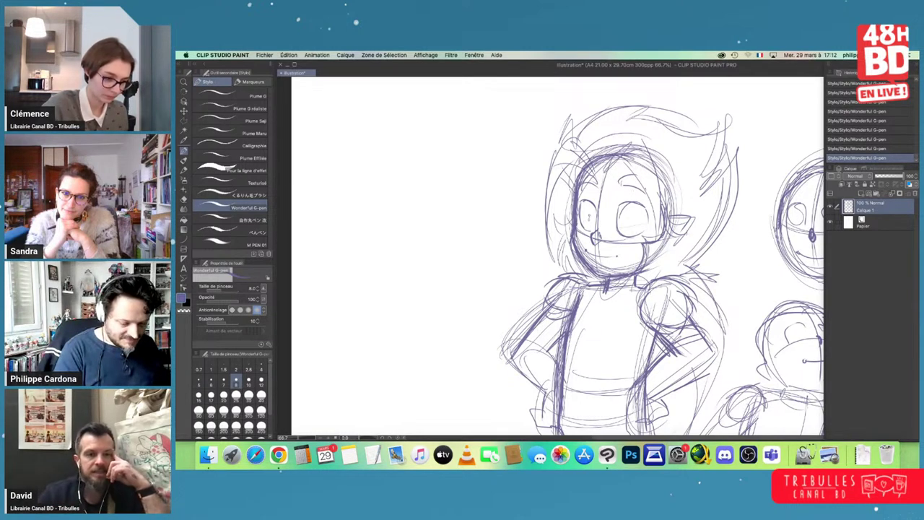
pyautogui.moveTo(592, 216)
pyautogui.mouseDown()
pyautogui.moveTo(593, 226)
pyautogui.moveTo(640, 226)
pyautogui.mouseUp()
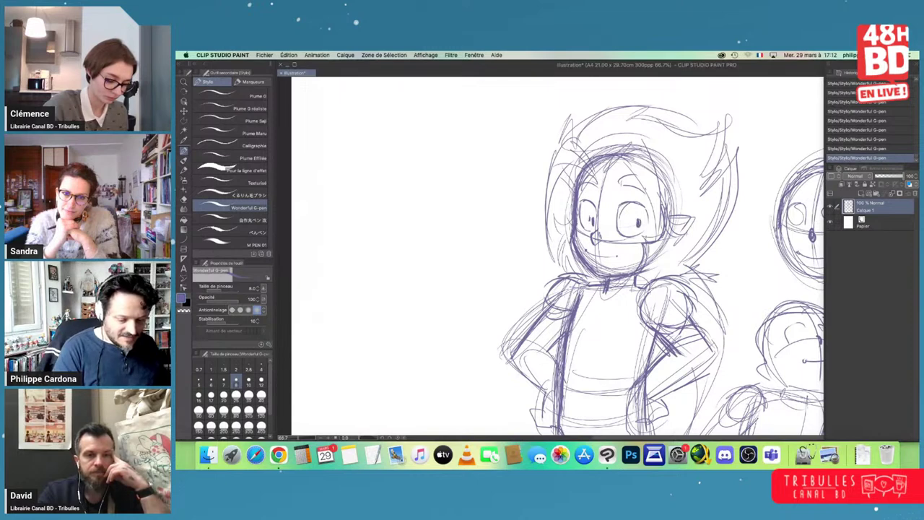
pyautogui.moveTo(572, 242); pyautogui.dragTo(597, 278)
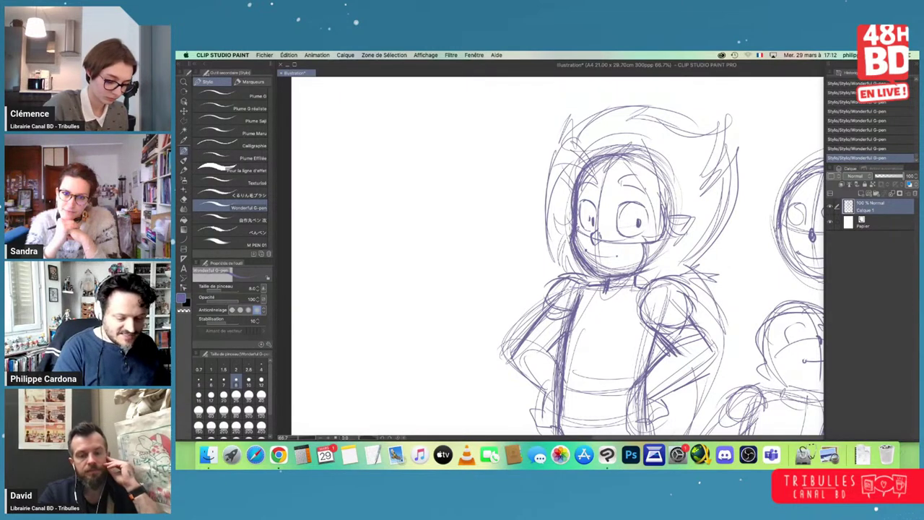
# - Sketch the standing figure's hairline with pointed fringe strands across the forehead and down beside the ear
pyautogui.moveTo(586, 139); pyautogui.dragTo(552, 238)
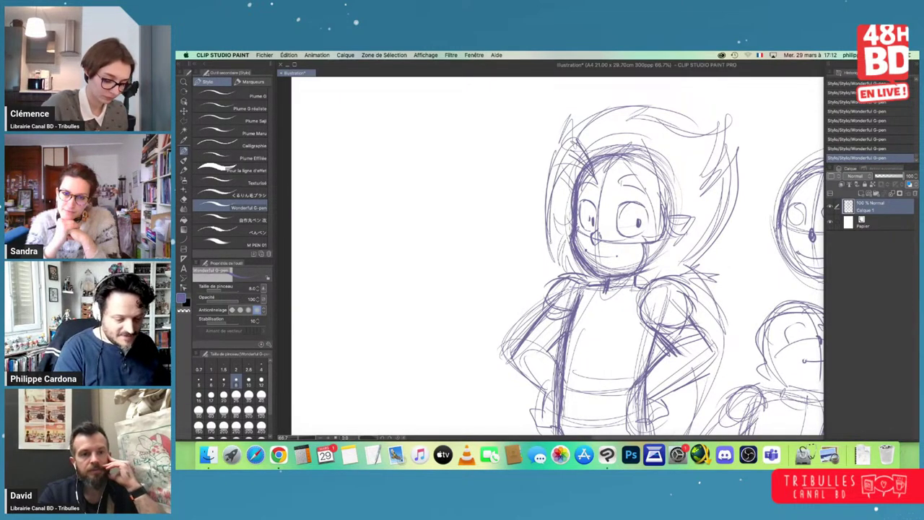
pyautogui.moveTo(589, 179)
pyautogui.mouseDown()
pyautogui.moveTo(625, 152)
pyautogui.moveTo(660, 217)
pyautogui.mouseUp()
pyautogui.moveTo(646, 144); pyautogui.dragTo(658, 239)
pyautogui.moveTo(579, 143)
pyautogui.mouseDown()
pyautogui.moveTo(587, 129)
pyautogui.moveTo(641, 113)
pyautogui.moveTo(714, 141)
pyautogui.mouseUp()
# - Reinforce the side of the standing figure's torso and outline the chest section above the waist
pyautogui.moveTo(635, 277); pyautogui.dragTo(655, 234)
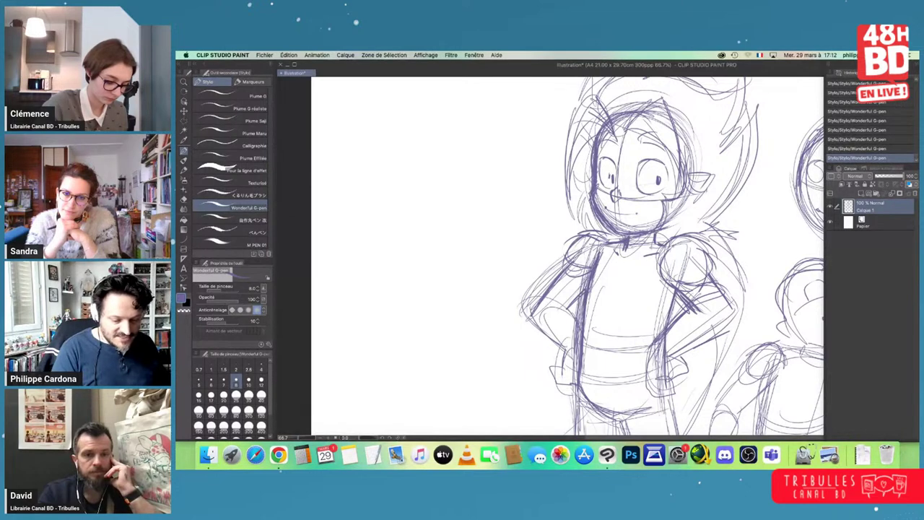
pyautogui.scroll(-5, 563, 255)
pyautogui.moveTo(564, 209); pyautogui.dragTo(555, 322)
pyautogui.moveTo(555, 278); pyautogui.dragTo(552, 333)
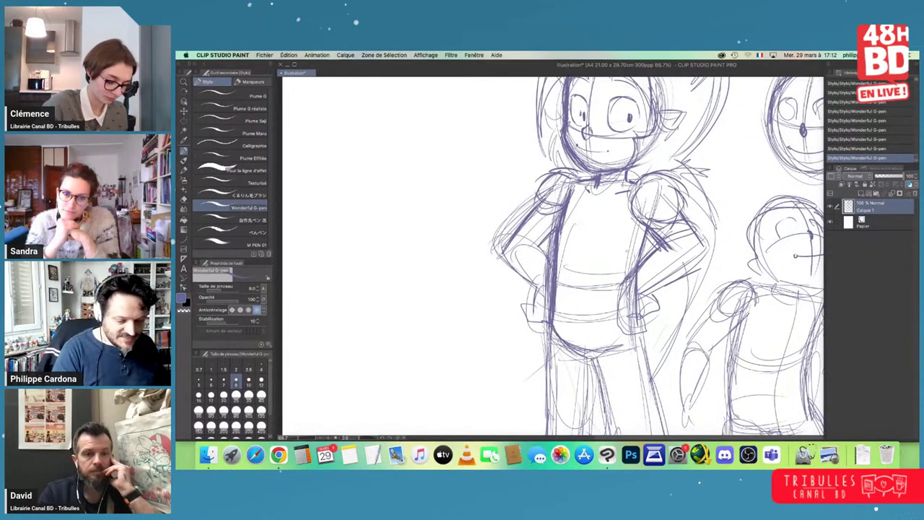
pyautogui.moveTo(566, 242); pyautogui.dragTo(569, 274)
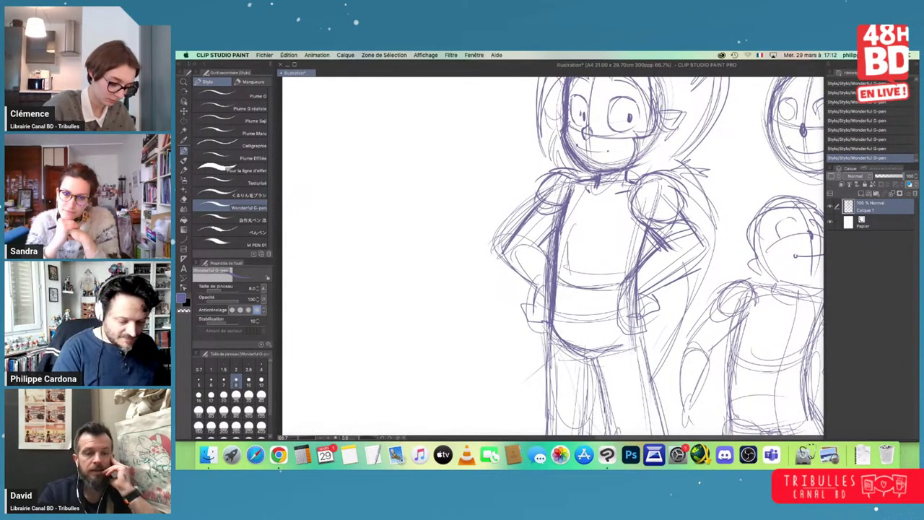
# - Sketch a new three-quarter face in the empty area beside the standing figure, with cheek, chin, eyes, nose, straight mouth and eyebrows
pyautogui.scroll(5, 563, 256)
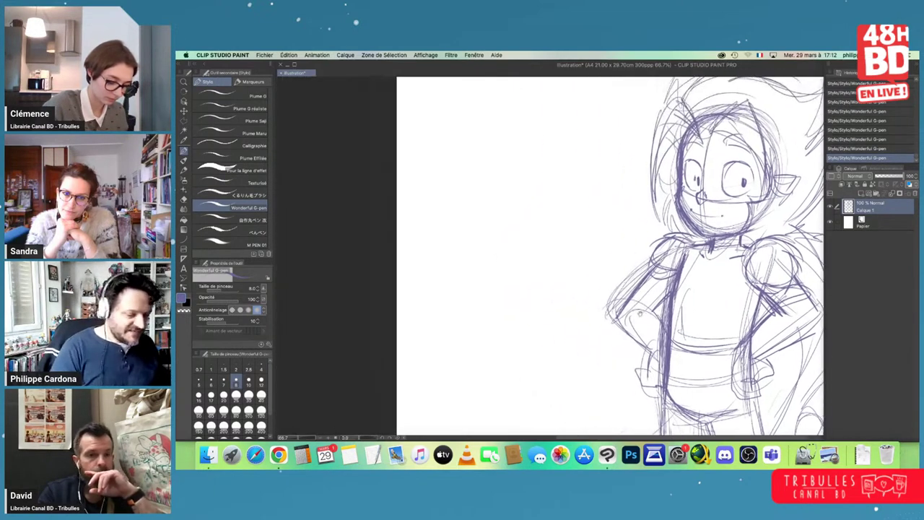
pyautogui.moveTo(526, 156)
pyautogui.mouseDown()
pyautogui.moveTo(513, 205)
pyautogui.moveTo(526, 246)
pyautogui.moveTo(589, 233)
pyautogui.mouseUp()
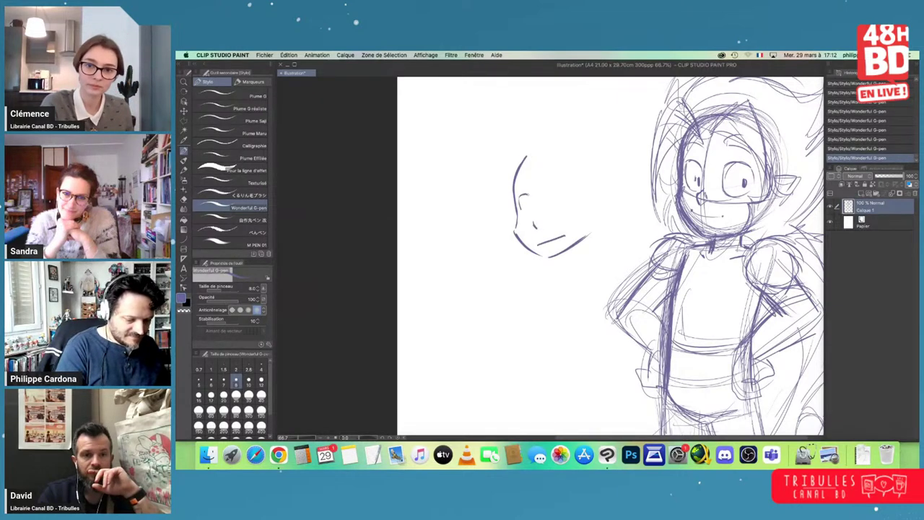
pyautogui.moveTo(548, 214); pyautogui.dragTo(572, 192)
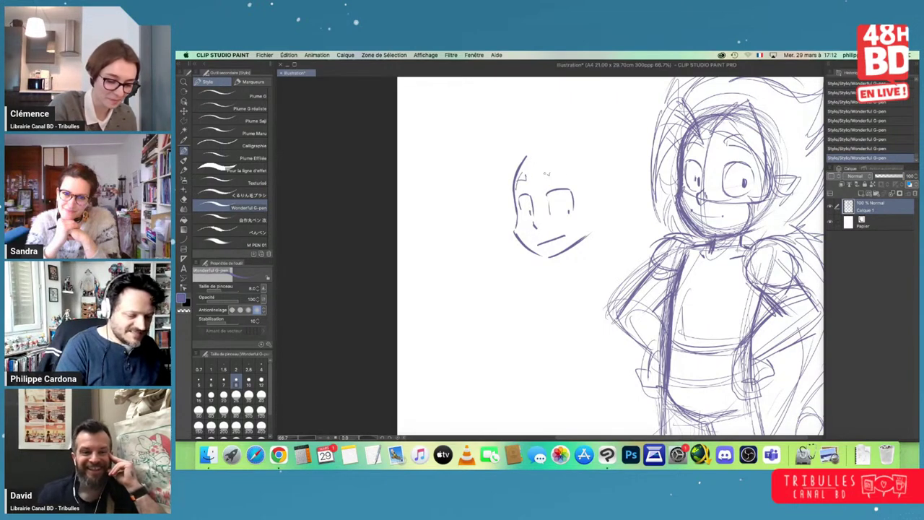
pyautogui.moveTo(547, 175); pyautogui.dragTo(572, 178)
# - Frame the new face with parted fringe strands, spiky side locks along the jaw and a pointed ear
pyautogui.moveTo(507, 161)
pyautogui.mouseDown()
pyautogui.moveTo(531, 143)
pyautogui.moveTo(495, 235)
pyautogui.mouseUp()
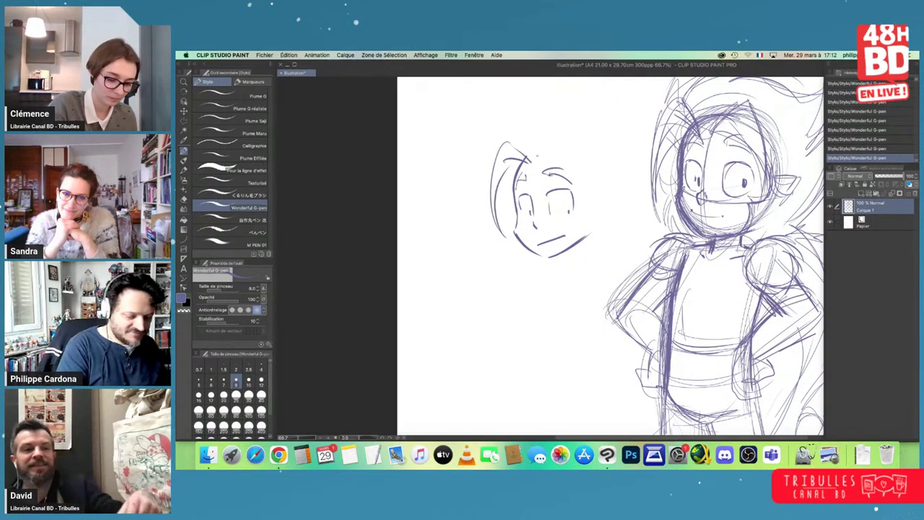
pyautogui.moveTo(532, 159); pyautogui.dragTo(550, 131)
pyautogui.moveTo(550, 131); pyautogui.dragTo(579, 227)
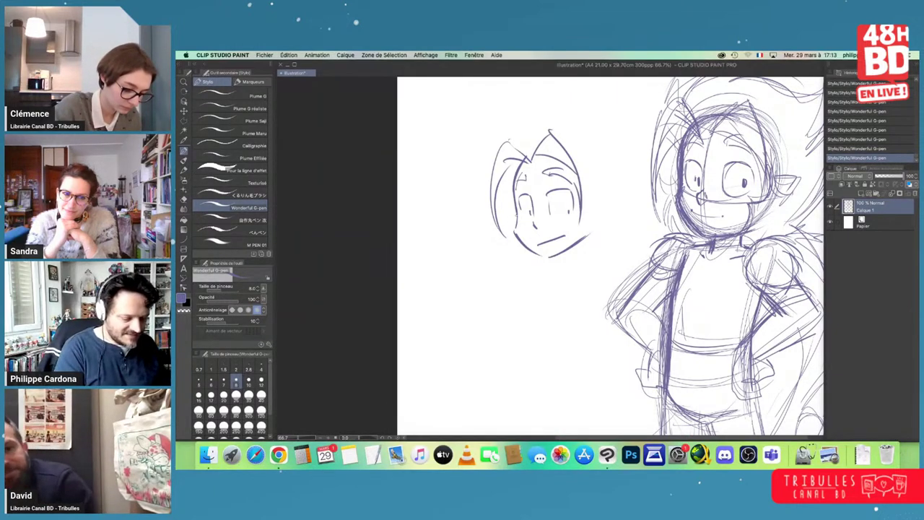
pyautogui.moveTo(515, 214)
pyautogui.mouseDown()
pyautogui.moveTo(510, 238)
pyautogui.moveTo(529, 252)
pyautogui.mouseUp()
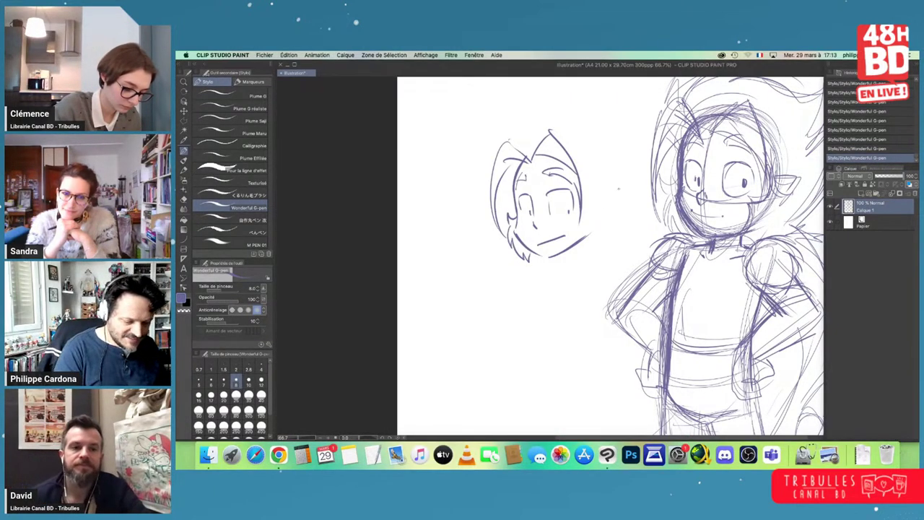
pyautogui.moveTo(579, 170)
pyautogui.mouseDown()
pyautogui.moveTo(581, 231)
pyautogui.moveTo(595, 253)
pyautogui.moveTo(607, 210)
pyautogui.moveTo(604, 231)
pyautogui.mouseUp()
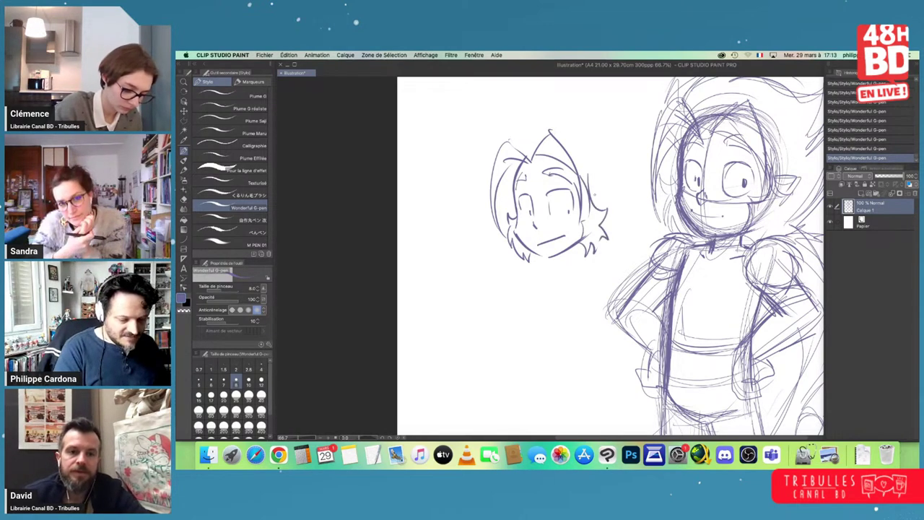
pyautogui.moveTo(590, 195)
pyautogui.mouseDown()
pyautogui.moveTo(614, 189)
pyautogui.moveTo(606, 208)
pyautogui.mouseUp()
pyautogui.moveTo(562, 173); pyautogui.dragTo(550, 243)
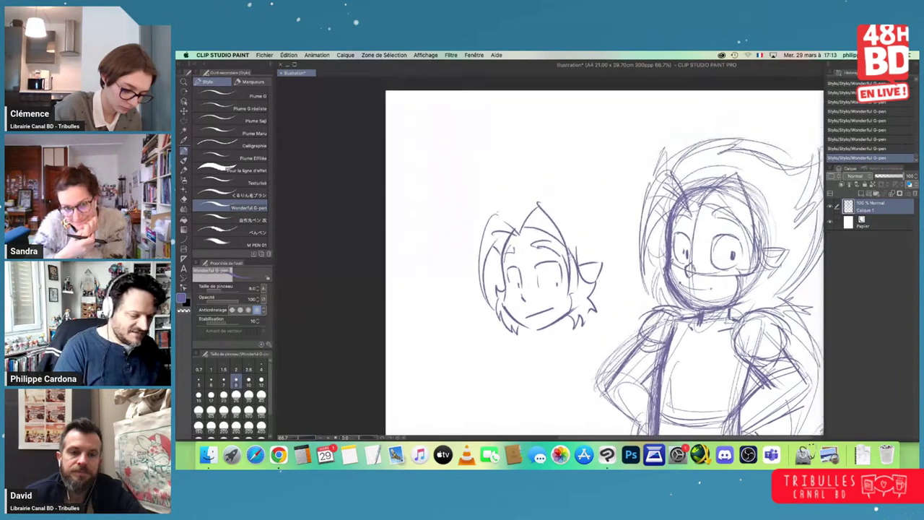
# - Sketch the alternative head's voluminous swept-back hair outline and add a short neck under the jaw
pyautogui.moveTo(481, 228)
pyautogui.mouseDown()
pyautogui.moveTo(559, 160)
pyautogui.moveTo(587, 169)
pyautogui.moveTo(621, 193)
pyautogui.moveTo(619, 282)
pyautogui.moveTo(629, 299)
pyautogui.moveTo(618, 315)
pyautogui.mouseUp()
pyautogui.scroll(-2, 617, 311)
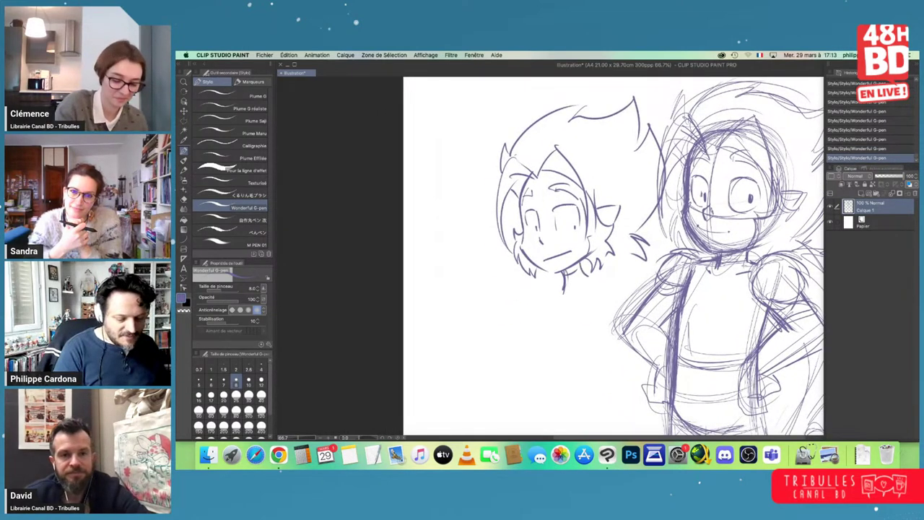
pyautogui.moveTo(579, 266); pyautogui.dragTo(570, 273)
pyautogui.moveTo(585, 256); pyautogui.dragTo(553, 259)
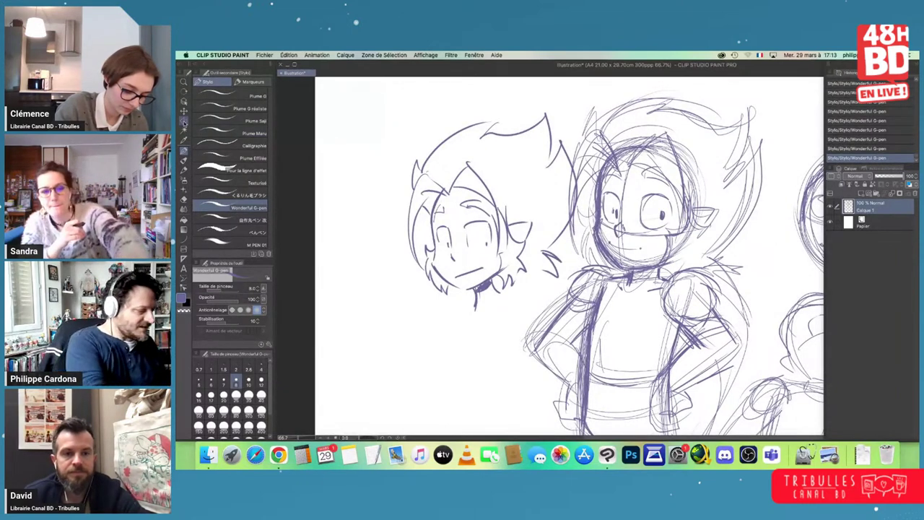
# - Delete the alternative head sketch beside the standing figure using a polyline selection around it, and clear the selection
pyautogui.press('m')
pyautogui.click(509, 316)
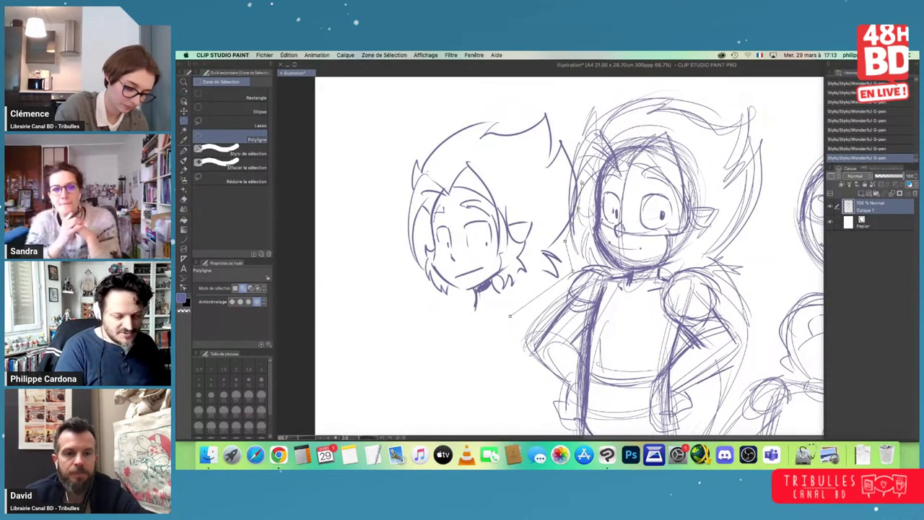
pyautogui.click(565, 241)
pyautogui.click(569, 135)
pyautogui.click(553, 101)
pyautogui.click(405, 114)
pyautogui.click(353, 216)
pyautogui.click(393, 325)
pyautogui.click(483, 336)
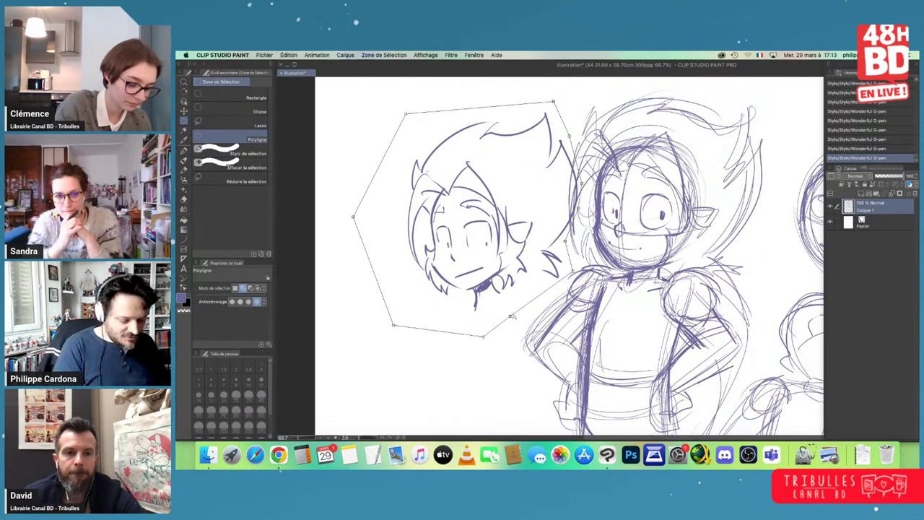
pyautogui.click(510, 315)
pyautogui.press('Delete')
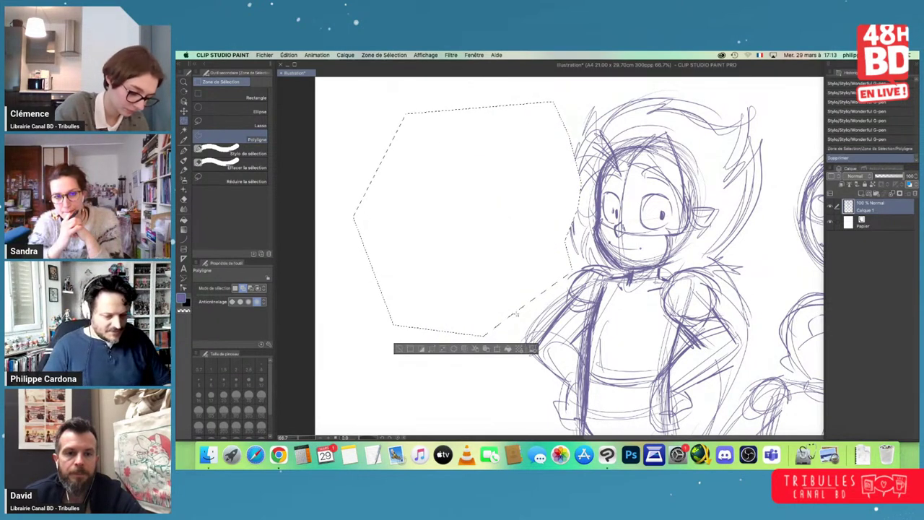
pyautogui.press('super+d')
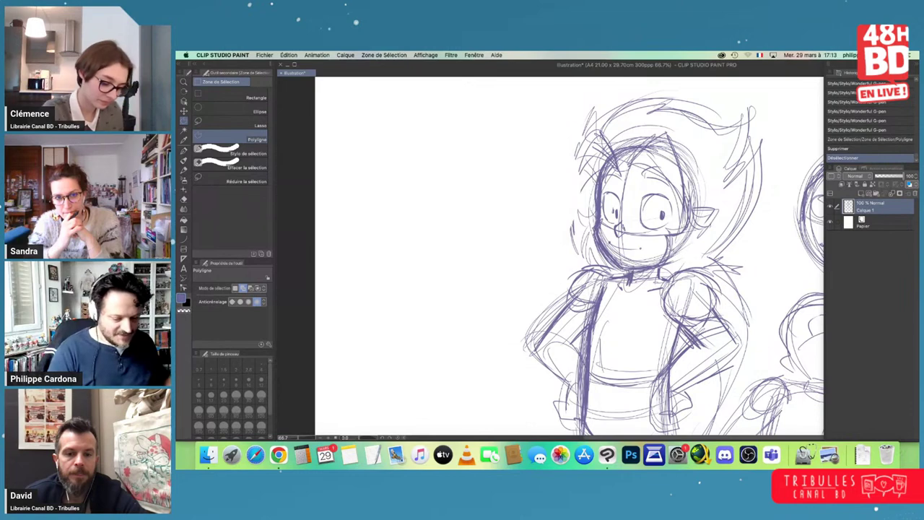
# - Reinforce the standing figure's bent elbow with the Wonderful G-pen and add short jagged strokes on the chest
pyautogui.hscroll(5, 675, 260)
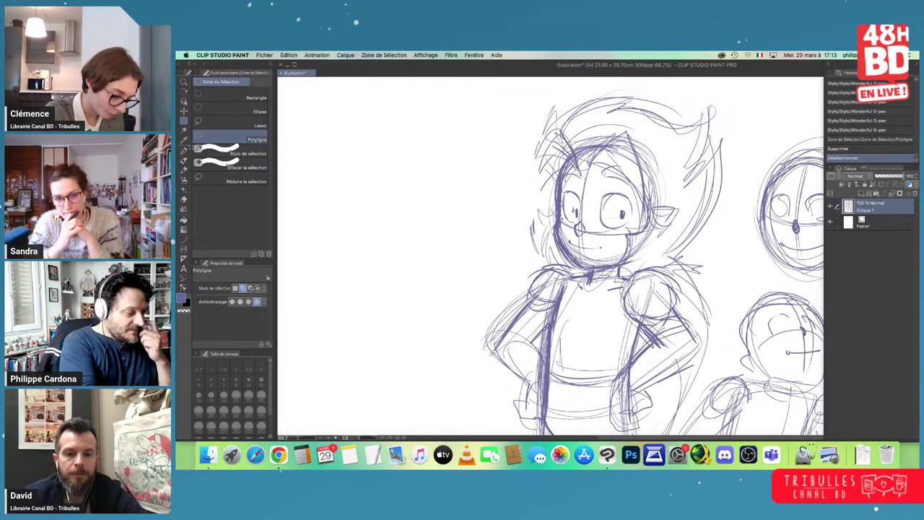
pyautogui.click(184, 141)
pyautogui.click(184, 149)
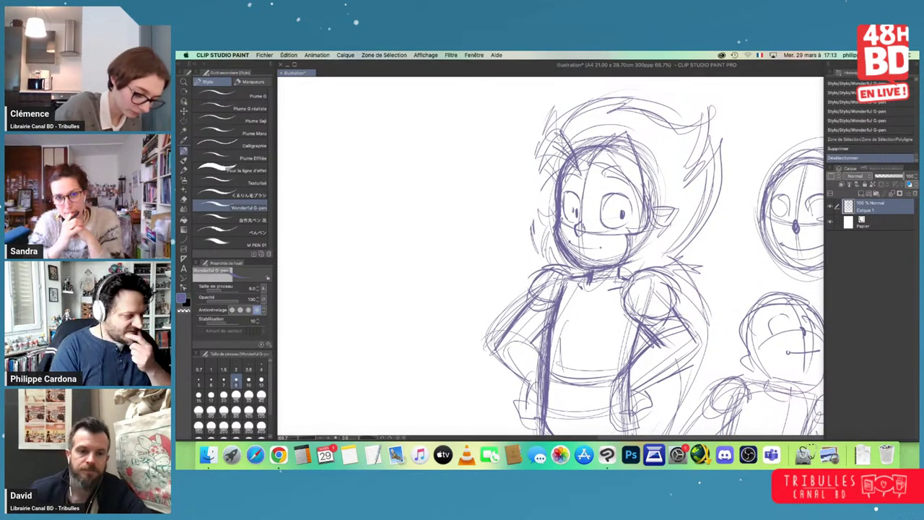
pyautogui.scroll(-3, 462, 196)
pyautogui.hscroll(-2, 462, 196)
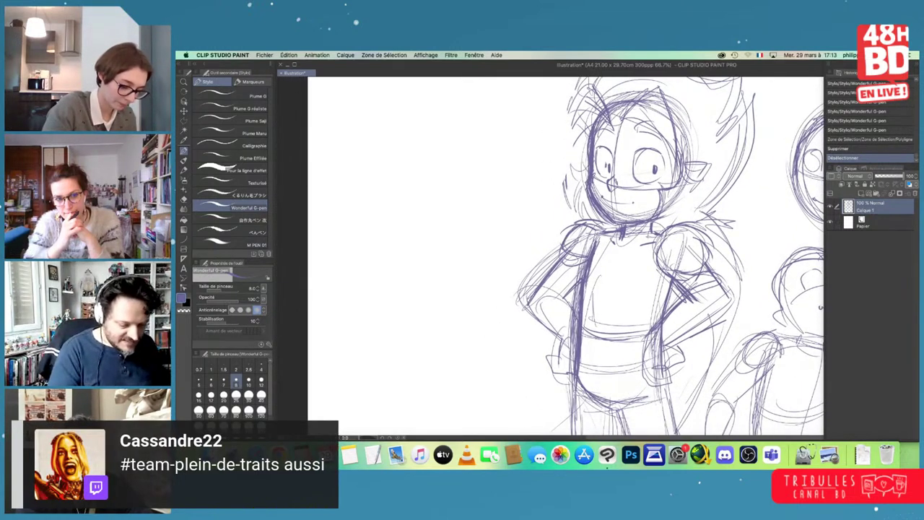
pyautogui.scroll(-2, 565, 256)
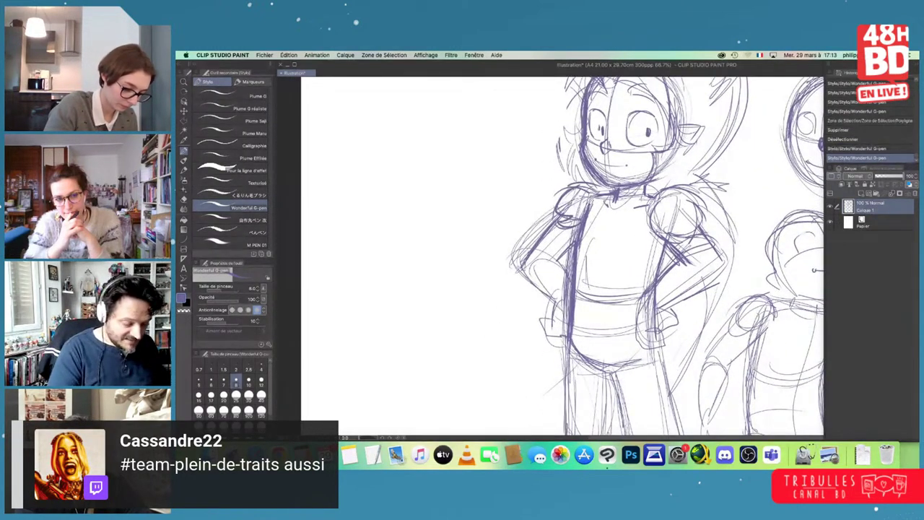
pyautogui.moveTo(512, 258); pyautogui.dragTo(551, 298)
pyautogui.scroll(-2, 561, 256)
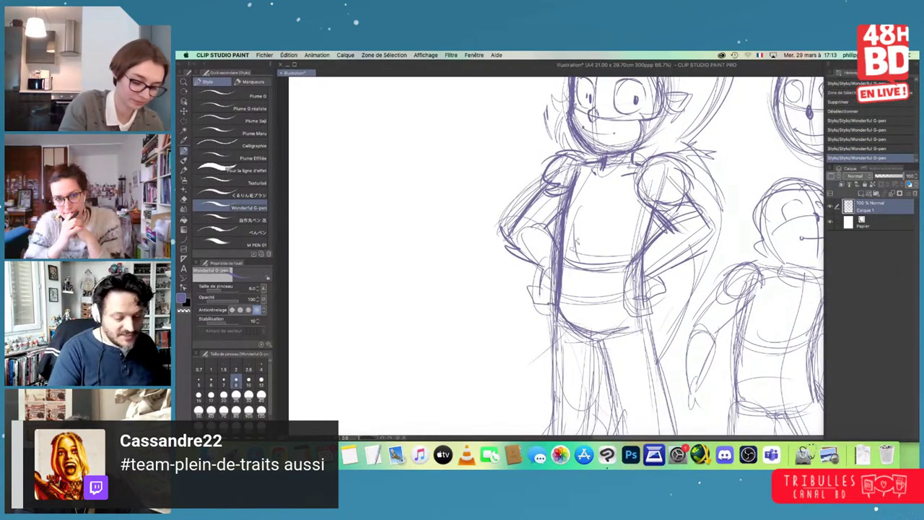
pyautogui.moveTo(576, 193); pyautogui.dragTo(585, 182)
pyautogui.moveTo(618, 222); pyautogui.dragTo(610, 243)
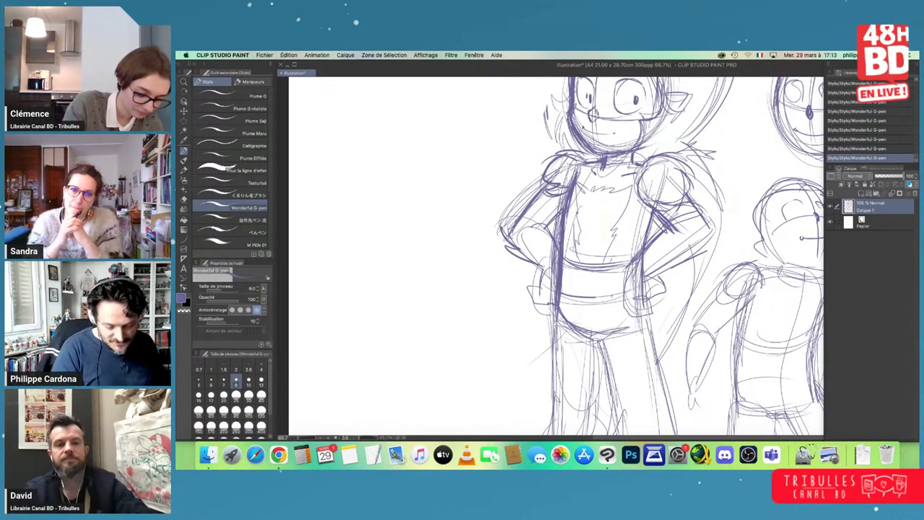
# - Outline the standing figure's trouser legs down to puffed hems below the knees
pyautogui.scroll(-3, 555, 256)
pyautogui.moveTo(606, 273); pyautogui.dragTo(625, 361)
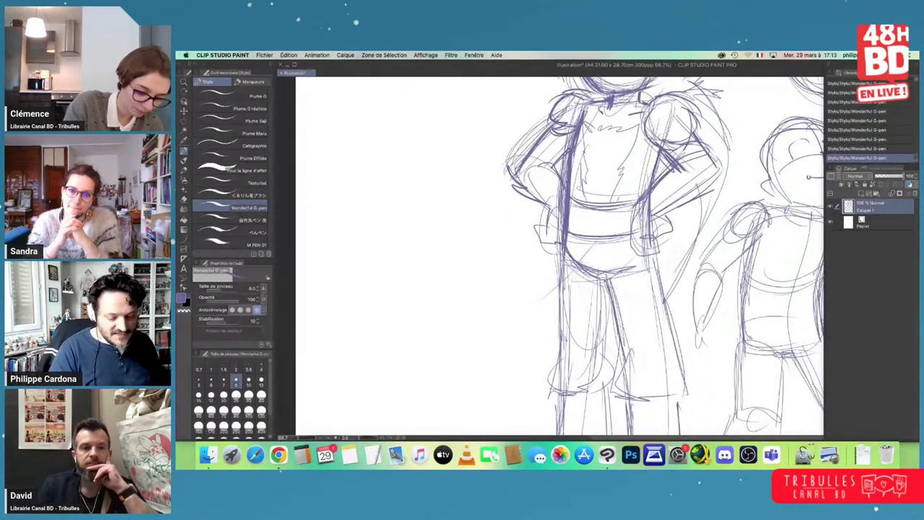
pyautogui.moveTo(610, 306); pyautogui.dragTo(629, 401)
pyautogui.moveTo(654, 255); pyautogui.dragTo(683, 391)
pyautogui.moveTo(687, 349); pyautogui.dragTo(715, 284)
pyautogui.moveTo(592, 187); pyautogui.dragTo(574, 327)
pyautogui.moveTo(635, 239); pyautogui.dragTo(639, 316)
# - Reinforce the contours of the standing figure's lower legs between the trouser hems and the ankles
pyautogui.scroll(-3, 574, 257)
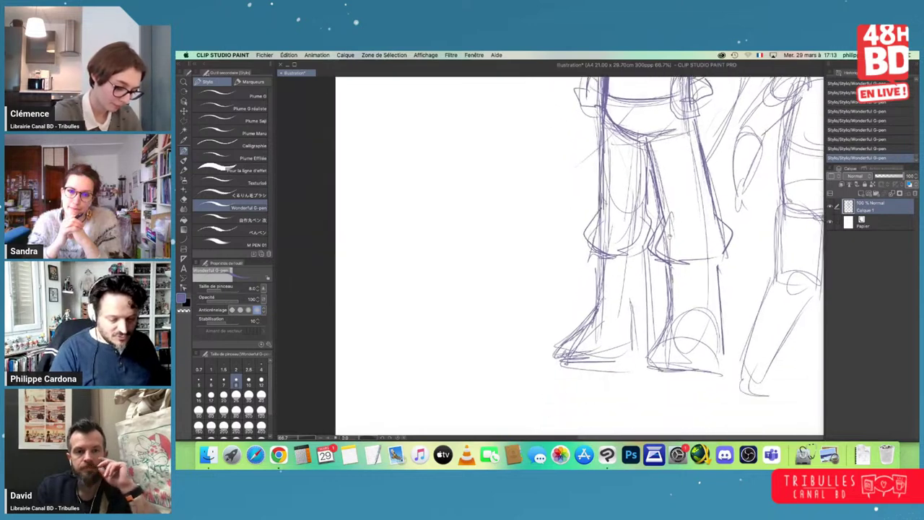
pyautogui.moveTo(599, 255); pyautogui.dragTo(595, 306)
pyautogui.moveTo(651, 254)
pyautogui.mouseDown()
pyautogui.moveTo(646, 322)
pyautogui.moveTo(648, 308)
pyautogui.mouseUp()
pyautogui.moveTo(665, 274)
pyautogui.mouseDown()
pyautogui.moveTo(673, 316)
pyautogui.moveTo(713, 308)
pyautogui.mouseUp()
pyautogui.moveTo(717, 264); pyautogui.dragTo(724, 333)
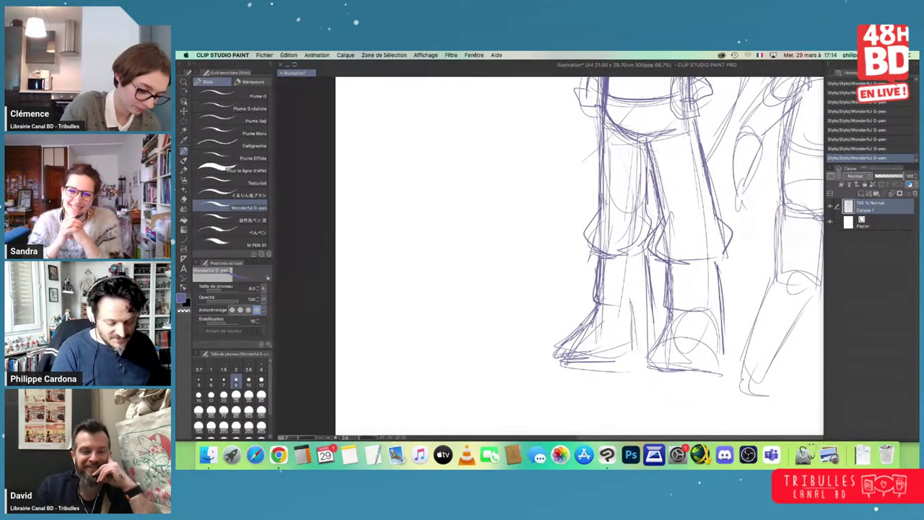
# - Sketch the standing figure's shoes with flat soles, rounded toes and small detail strokes on top
pyautogui.moveTo(595, 306)
pyautogui.mouseDown()
pyautogui.moveTo(560, 356)
pyautogui.moveTo(634, 364)
pyautogui.mouseUp()
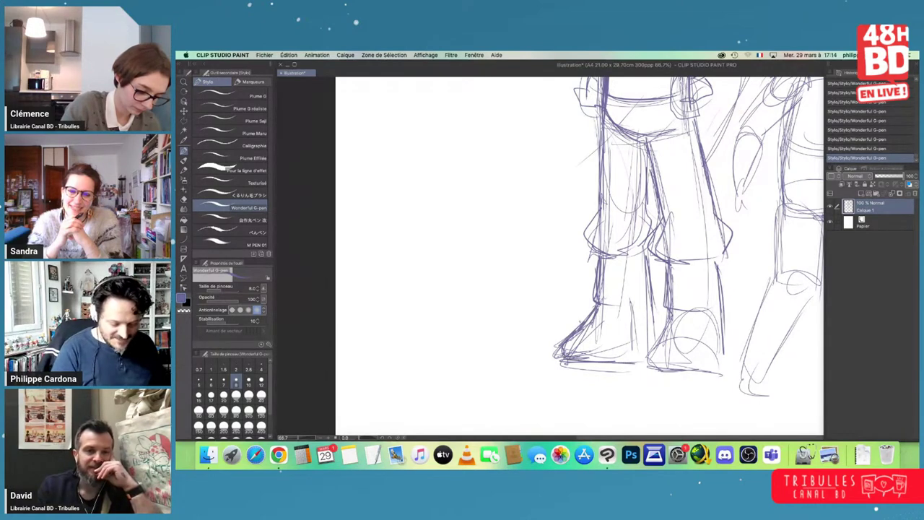
pyautogui.moveTo(618, 320); pyautogui.dragTo(582, 357)
pyautogui.moveTo(570, 355); pyautogui.dragTo(616, 354)
pyautogui.moveTo(674, 307)
pyautogui.mouseDown()
pyautogui.moveTo(660, 325)
pyautogui.moveTo(690, 372)
pyautogui.mouseUp()
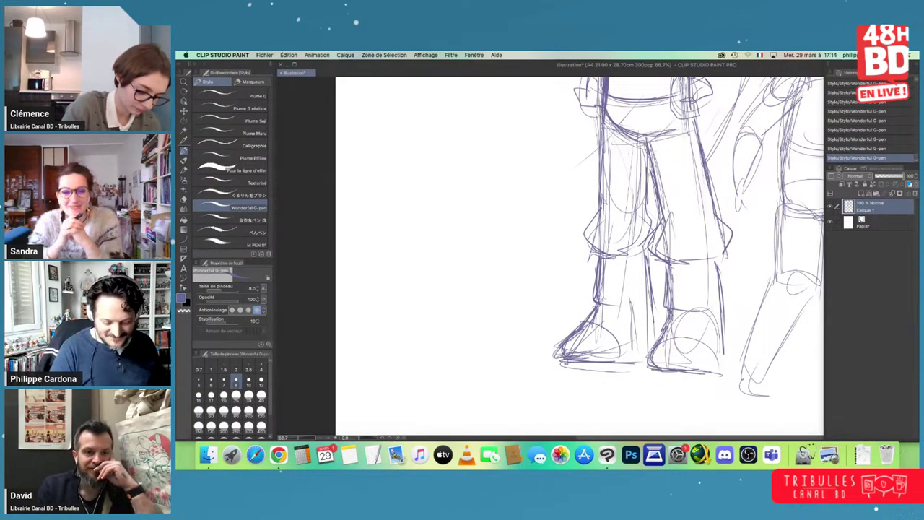
pyautogui.moveTo(671, 337)
pyautogui.mouseDown()
pyautogui.moveTo(723, 358)
pyautogui.moveTo(692, 363)
pyautogui.mouseUp()
pyautogui.moveTo(702, 349)
pyautogui.mouseDown()
pyautogui.moveTo(698, 366)
pyautogui.moveTo(729, 364)
pyautogui.mouseUp()
pyautogui.moveTo(582, 352); pyautogui.dragTo(610, 333)
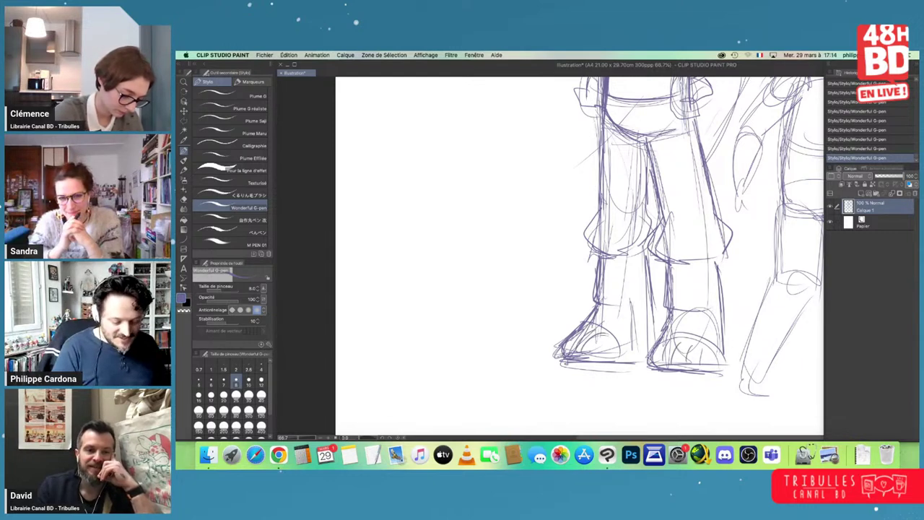
# - Lower the sketch layer's opacity to 27% and add a new raster layer above it
pyautogui.scroll(10, 577, 257)
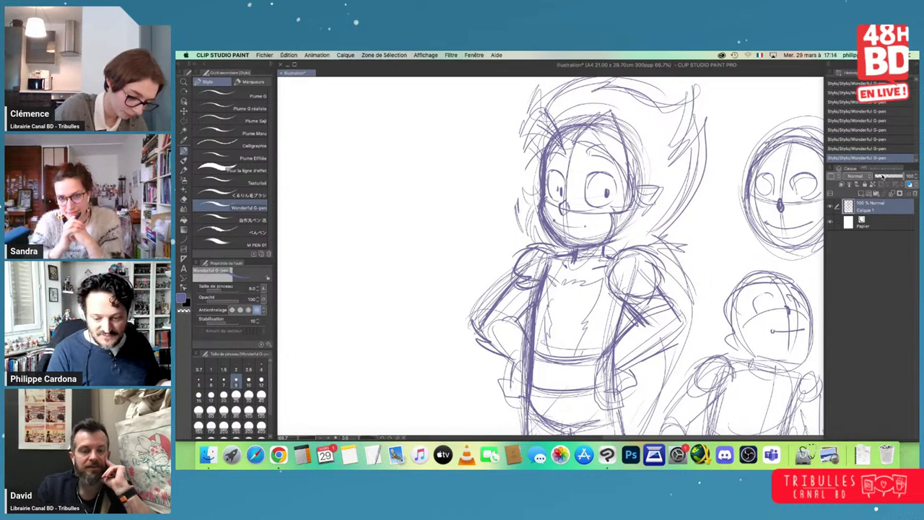
pyautogui.moveTo(883, 176); pyautogui.dragTo(883, 177)
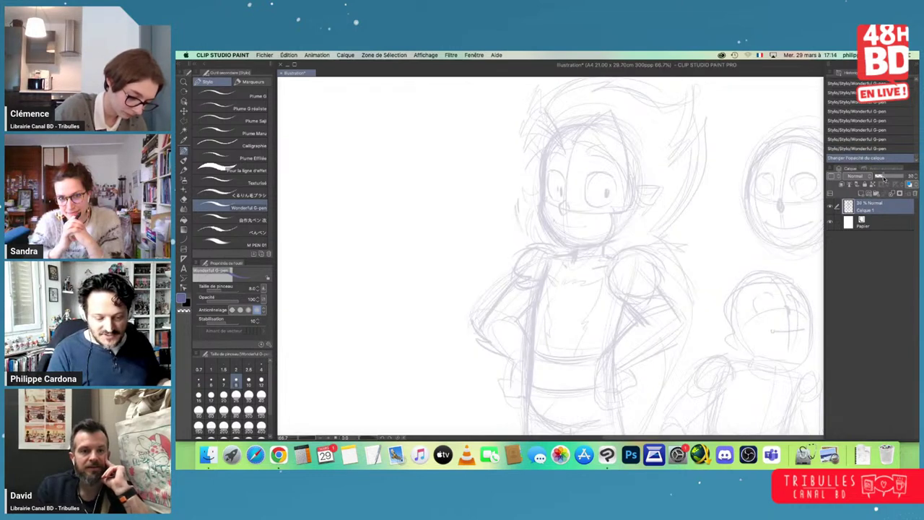
pyautogui.click(861, 194)
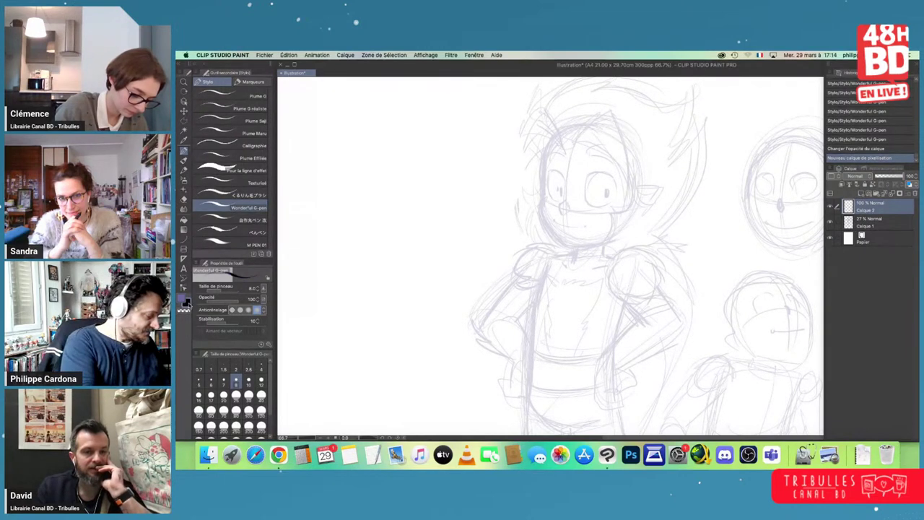
# - Ink the standing figure's nose and slight smile in black on the new layer, setting the brush size to 6
pyautogui.scroll(2, 612, 242)
pyautogui.scroll(1, 613, 243)
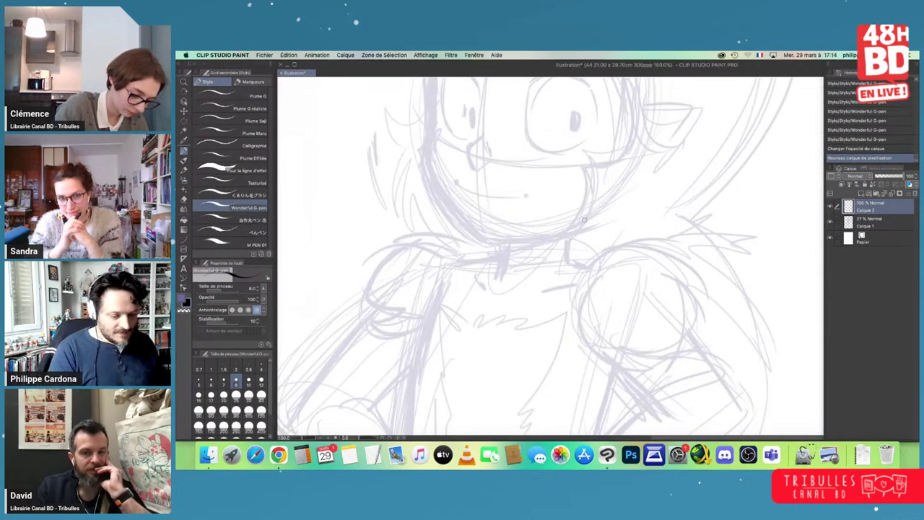
pyautogui.moveTo(542, 171); pyautogui.dragTo(683, 304)
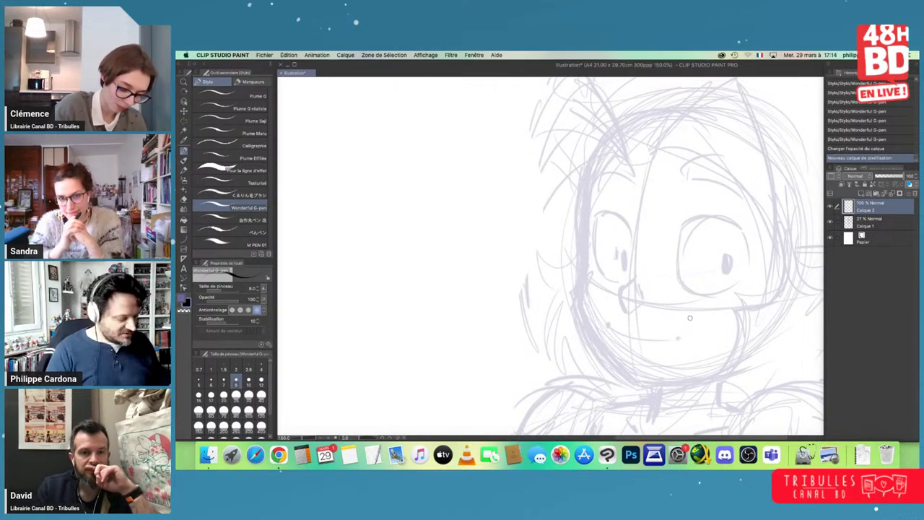
pyautogui.scroll(-3, 689, 318)
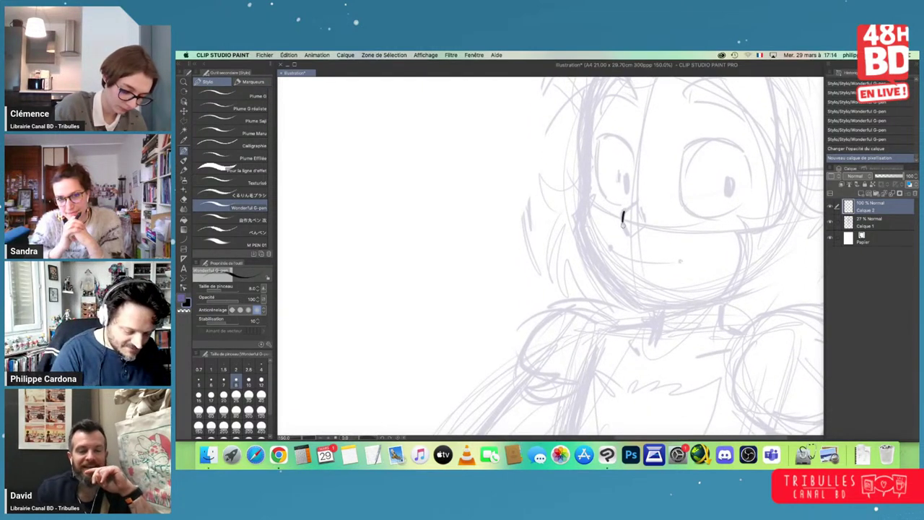
pyautogui.moveTo(623, 226); pyautogui.dragTo(628, 237)
pyautogui.moveTo(623, 212); pyautogui.dragTo(627, 237)
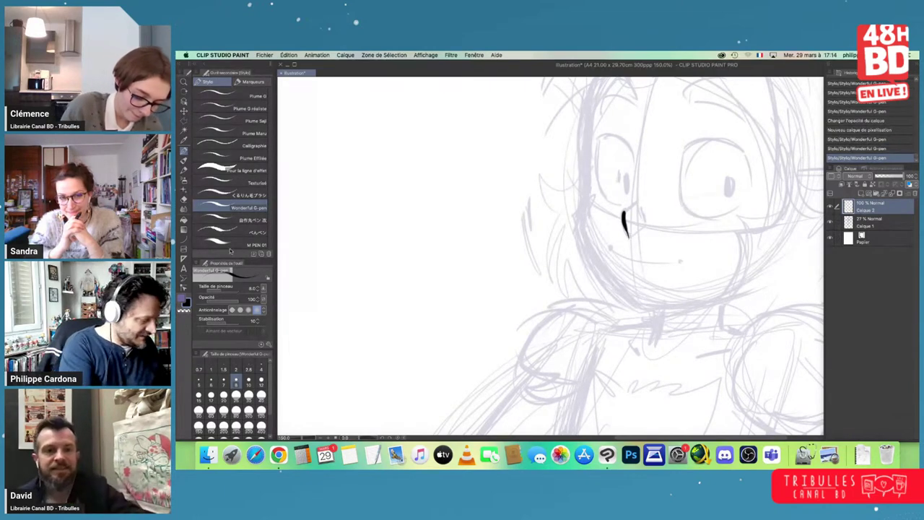
pyautogui.click(210, 379)
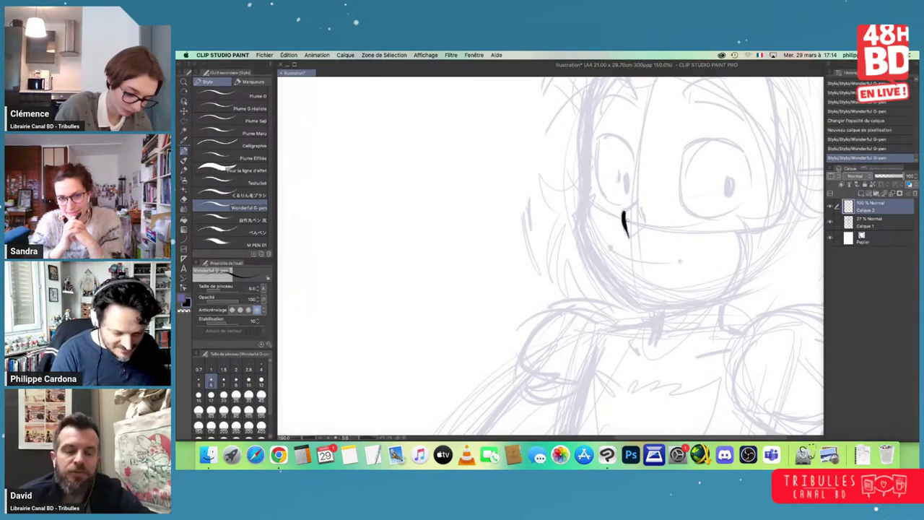
pyautogui.moveTo(625, 216)
pyautogui.mouseDown()
pyautogui.moveTo(652, 226)
pyautogui.moveTo(609, 247)
pyautogui.moveTo(637, 261)
pyautogui.moveTo(678, 261)
pyautogui.mouseUp()
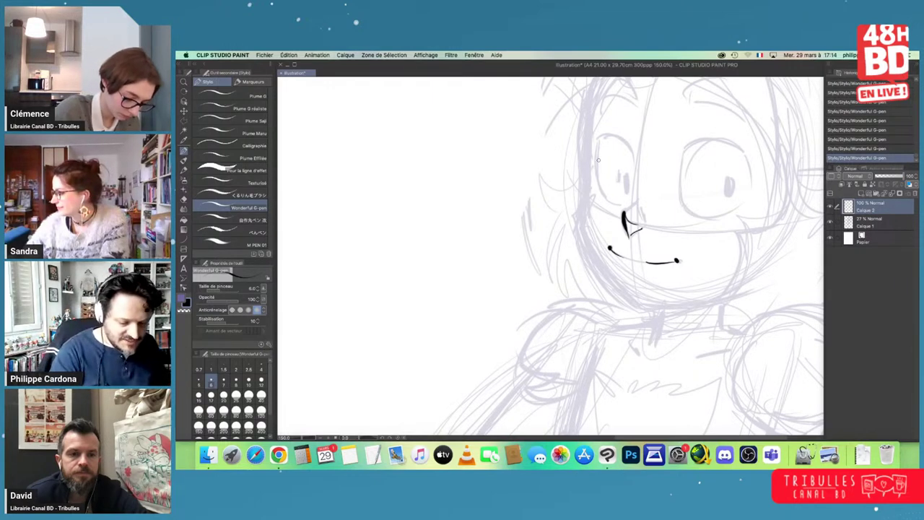
# - Ink both of the standing figure's eyes with thick upper lids, rounded outlines and dark oval pupils
pyautogui.moveTo(596, 142); pyautogui.dragTo(604, 201)
pyautogui.moveTo(596, 137)
pyautogui.mouseDown()
pyautogui.moveTo(638, 150)
pyautogui.moveTo(625, 198)
pyautogui.mouseUp()
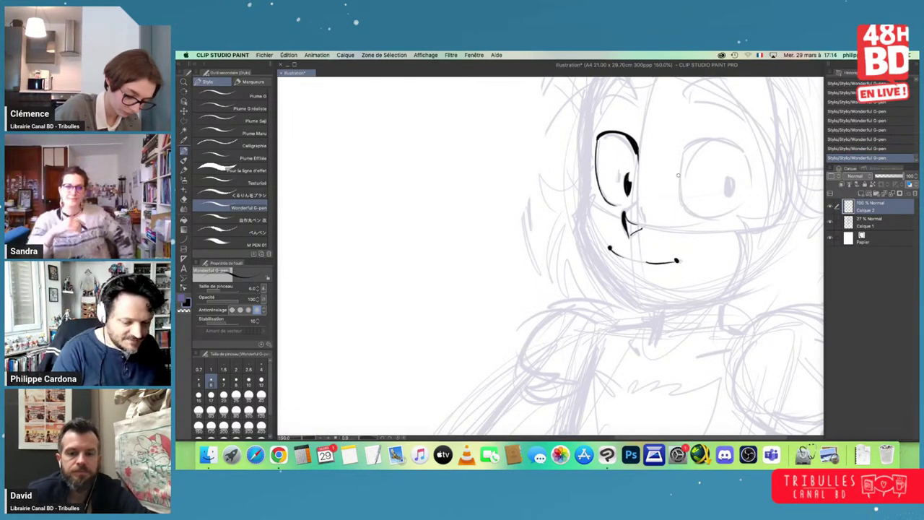
pyautogui.moveTo(682, 195)
pyautogui.mouseDown()
pyautogui.moveTo(696, 138)
pyautogui.moveTo(689, 148)
pyautogui.moveTo(734, 142)
pyautogui.moveTo(748, 196)
pyautogui.mouseUp()
pyautogui.moveTo(687, 214)
pyautogui.mouseDown()
pyautogui.moveTo(749, 198)
pyautogui.moveTo(640, 190)
pyautogui.mouseUp()
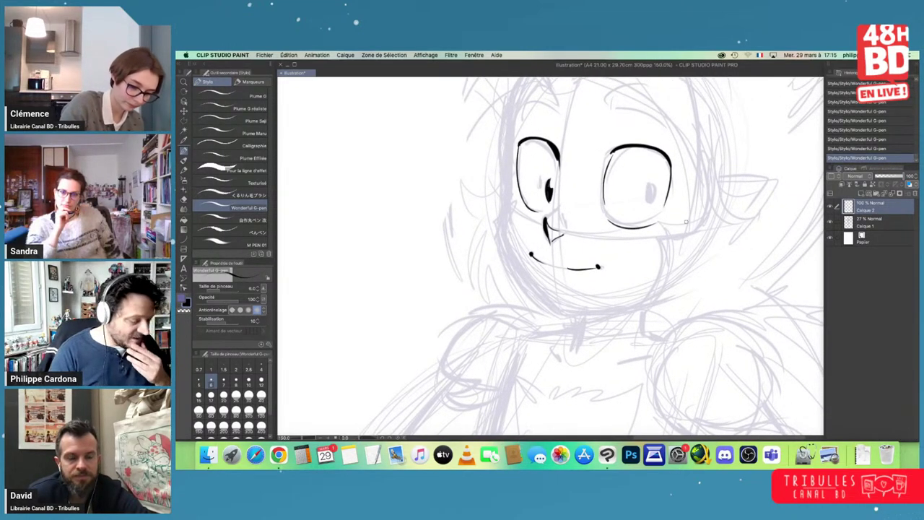
pyautogui.moveTo(652, 187)
pyautogui.mouseDown()
pyautogui.moveTo(650, 209)
pyautogui.moveTo(652, 189)
pyautogui.mouseUp()
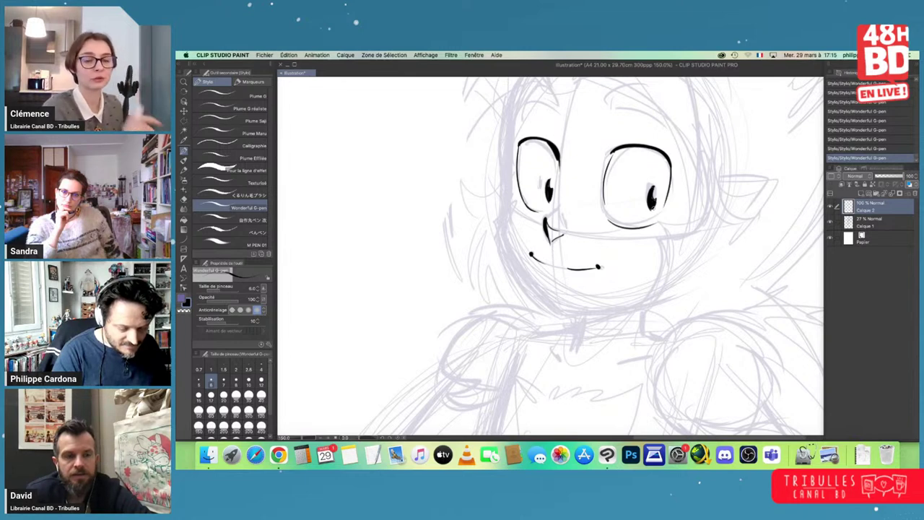
# - Ink the standing figure's two raised eyebrows as arched outlines above the eyes
pyautogui.moveTo(583, 205)
pyautogui.mouseDown()
pyautogui.moveTo(591, 242)
pyautogui.moveTo(602, 249)
pyautogui.mouseUp()
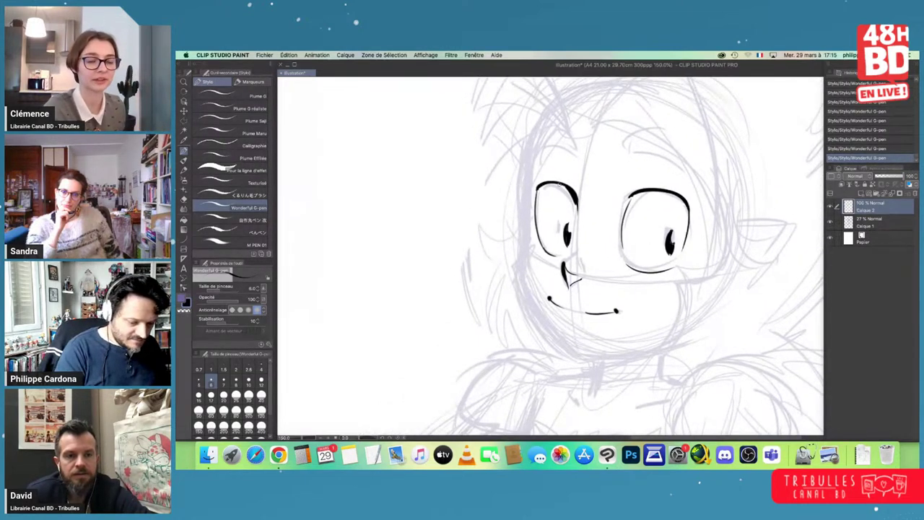
pyautogui.moveTo(544, 136)
pyautogui.mouseDown()
pyautogui.moveTo(541, 171)
pyautogui.moveTo(553, 147)
pyautogui.moveTo(572, 157)
pyautogui.moveTo(551, 144)
pyautogui.moveTo(554, 131)
pyautogui.moveTo(575, 158)
pyautogui.mouseUp()
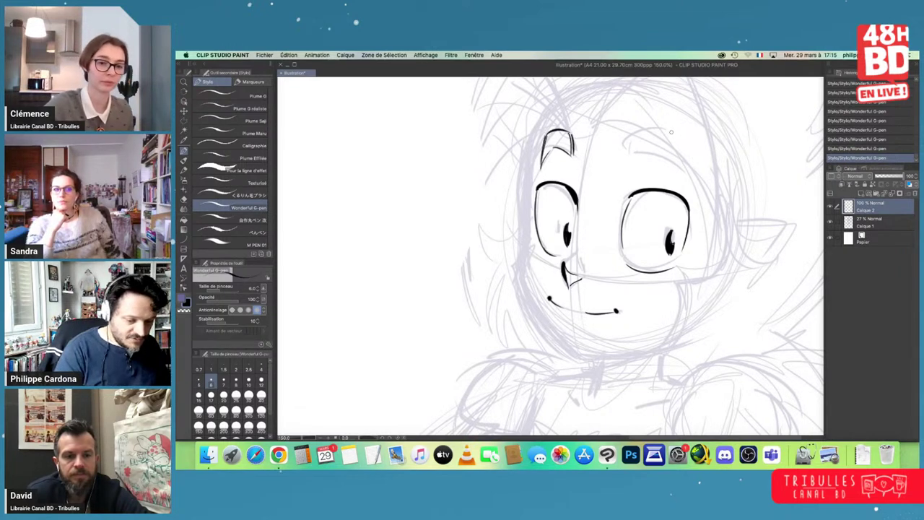
pyautogui.moveTo(628, 137)
pyautogui.mouseDown()
pyautogui.moveTo(630, 159)
pyautogui.moveTo(672, 156)
pyautogui.moveTo(684, 182)
pyautogui.mouseUp()
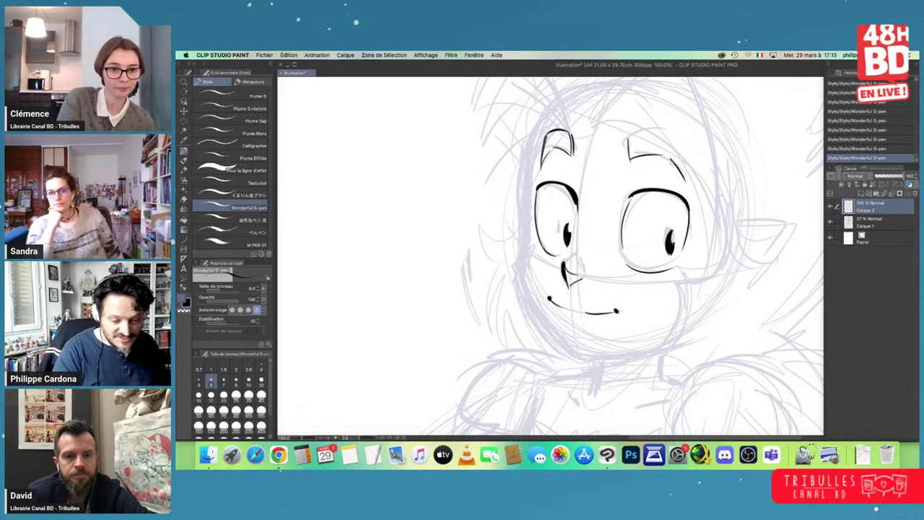
pyautogui.moveTo(630, 138)
pyautogui.mouseDown()
pyautogui.moveTo(676, 157)
pyautogui.moveTo(657, 137)
pyautogui.moveTo(678, 147)
pyautogui.moveTo(684, 178)
pyautogui.mouseUp()
pyautogui.moveTo(663, 180); pyautogui.dragTo(678, 163)
# - Ink the standing figure's face contour from the forehead along the cheek to the pointed chin and jawline
pyautogui.moveTo(557, 110); pyautogui.dragTo(539, 235)
pyautogui.moveTo(545, 194); pyautogui.dragTo(534, 279)
pyautogui.moveTo(536, 243); pyautogui.dragTo(553, 296)
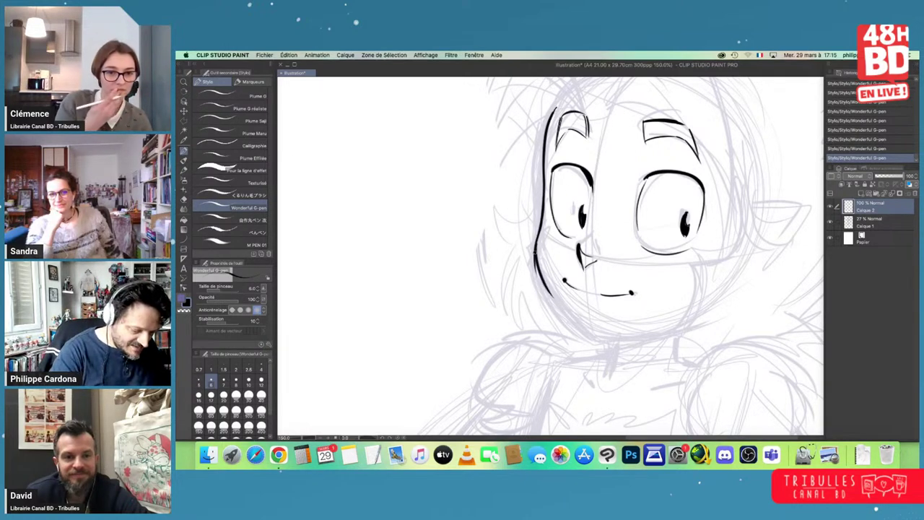
pyautogui.scroll(-3, 550, 256)
pyautogui.moveTo(534, 221)
pyautogui.mouseDown()
pyautogui.moveTo(578, 281)
pyautogui.moveTo(654, 267)
pyautogui.mouseUp()
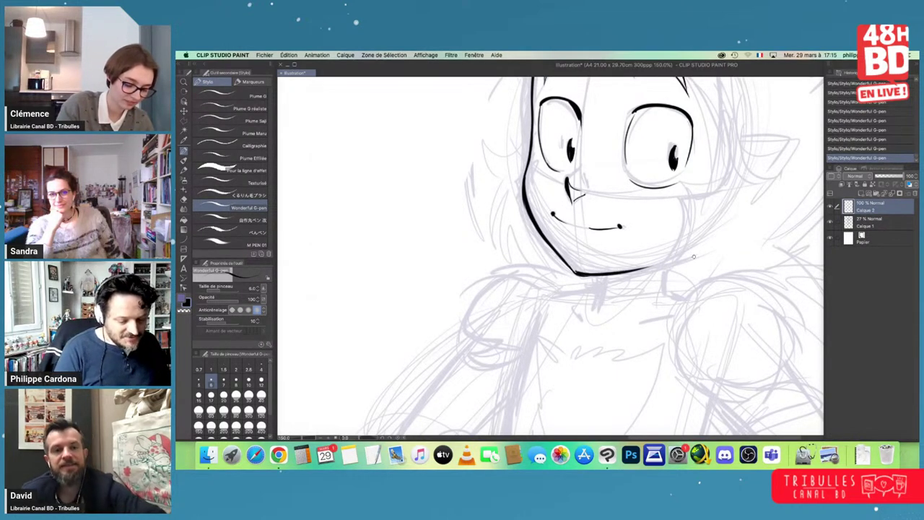
# - Ink the standing figure's two short neck lines and the jagged hair tufts running down beside the far cheek
pyautogui.moveTo(600, 277); pyautogui.dragTo(593, 312)
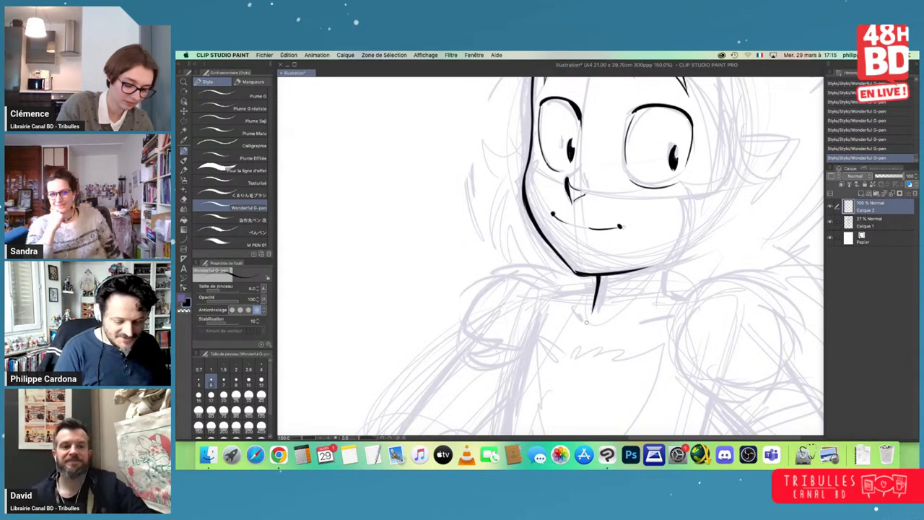
pyautogui.moveTo(665, 270)
pyautogui.mouseDown()
pyautogui.moveTo(666, 293)
pyautogui.moveTo(724, 298)
pyautogui.mouseUp()
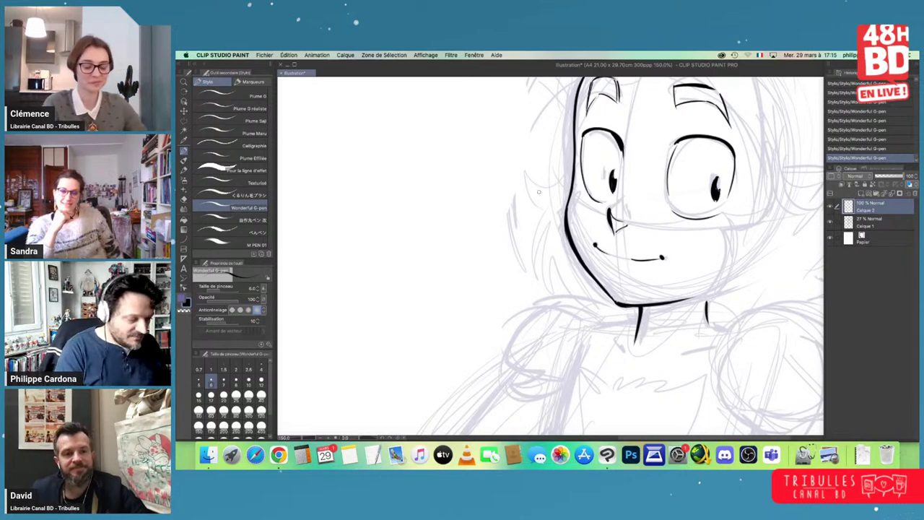
pyautogui.moveTo(544, 184)
pyautogui.mouseDown()
pyautogui.moveTo(543, 219)
pyautogui.moveTo(570, 190)
pyautogui.mouseUp()
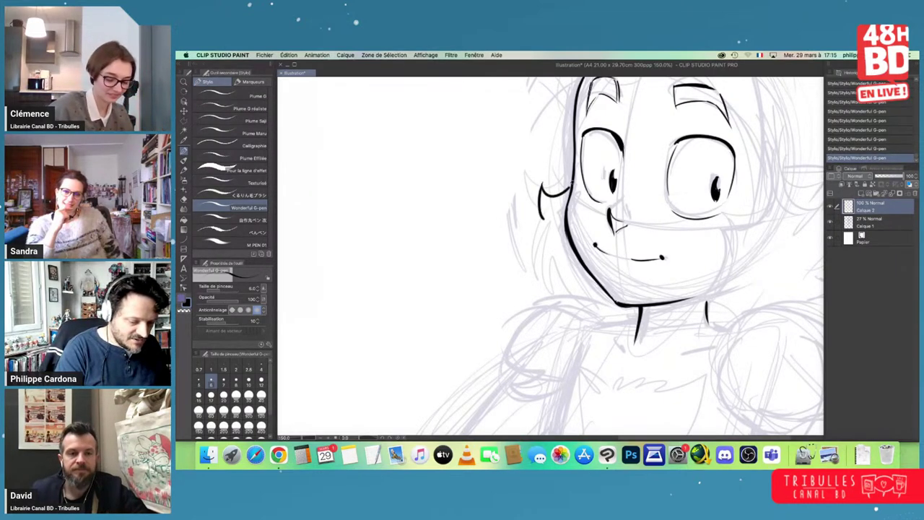
pyautogui.moveTo(541, 219); pyautogui.dragTo(534, 266)
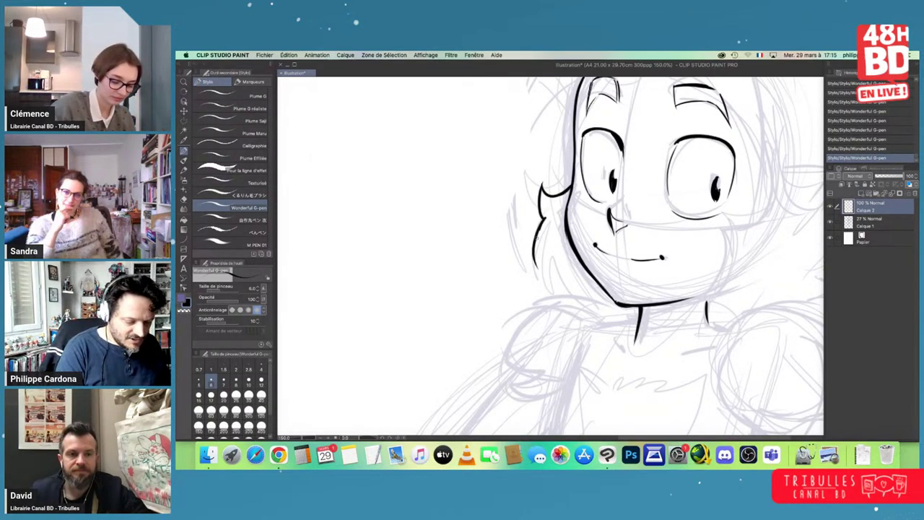
pyautogui.moveTo(539, 229); pyautogui.dragTo(535, 265)
pyautogui.moveTo(538, 270)
pyautogui.mouseDown()
pyautogui.moveTo(547, 248)
pyautogui.moveTo(561, 296)
pyautogui.mouseUp()
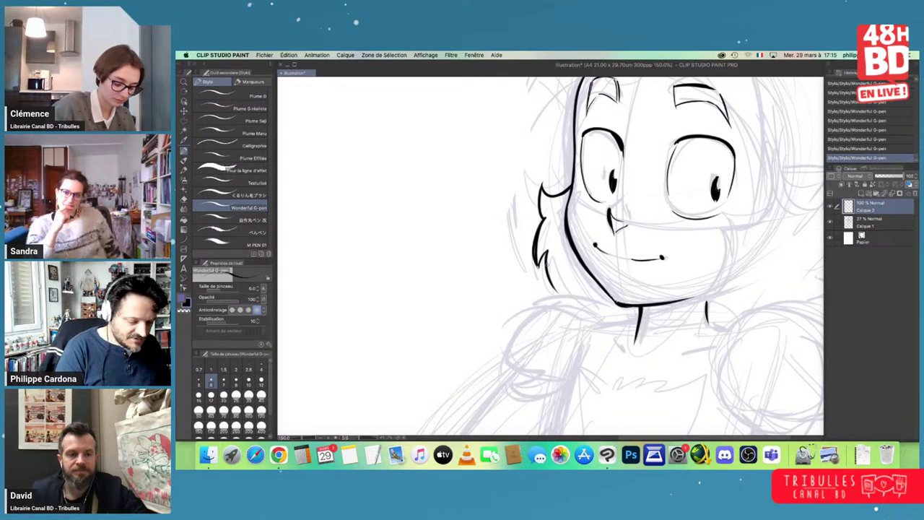
pyautogui.moveTo(546, 254); pyautogui.dragTo(552, 277)
pyautogui.moveTo(550, 274)
pyautogui.mouseDown()
pyautogui.moveTo(560, 296)
pyautogui.moveTo(564, 289)
pyautogui.mouseUp()
pyautogui.moveTo(563, 267); pyautogui.dragTo(595, 307)
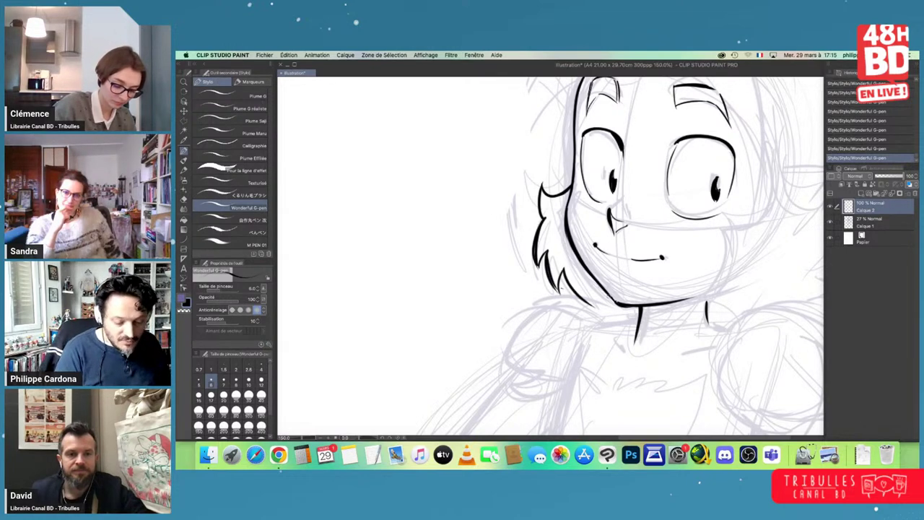
# - Ink the rounded near cheek, the sideburn edge beside the near eye and the hair curve beside the near ear
pyautogui.hscroll(5, 615, 289)
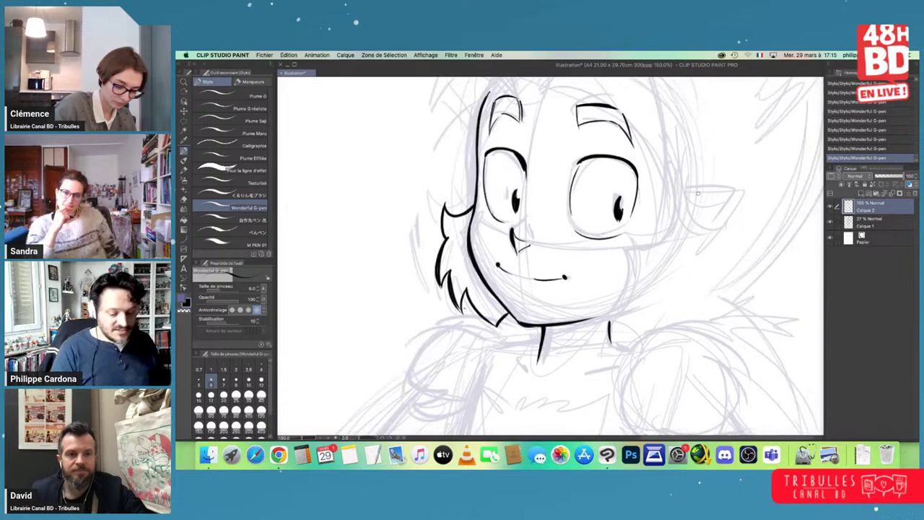
pyautogui.moveTo(605, 316)
pyautogui.mouseDown()
pyautogui.moveTo(632, 262)
pyautogui.moveTo(665, 241)
pyautogui.mouseUp()
pyautogui.moveTo(681, 173)
pyautogui.mouseDown()
pyautogui.moveTo(690, 223)
pyautogui.moveTo(724, 235)
pyautogui.mouseUp()
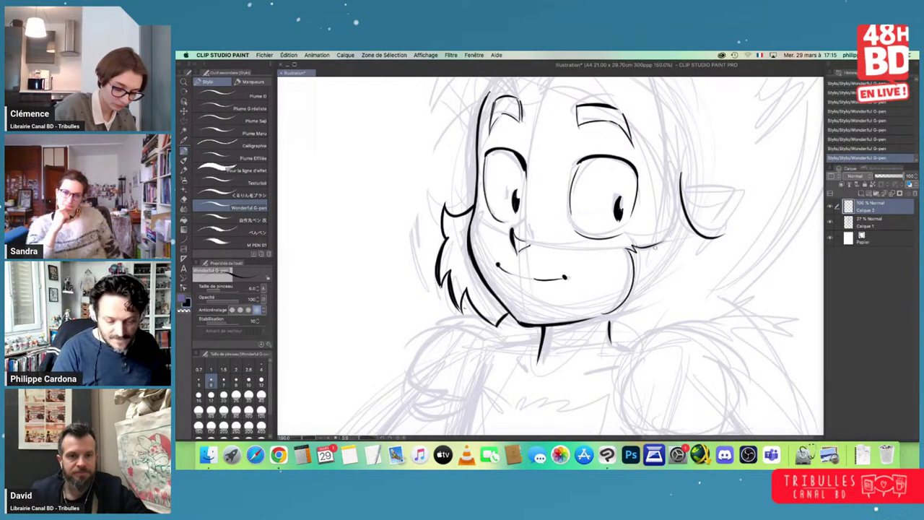
pyautogui.moveTo(663, 192); pyautogui.dragTo(664, 245)
pyautogui.moveTo(721, 235); pyautogui.dragTo(707, 251)
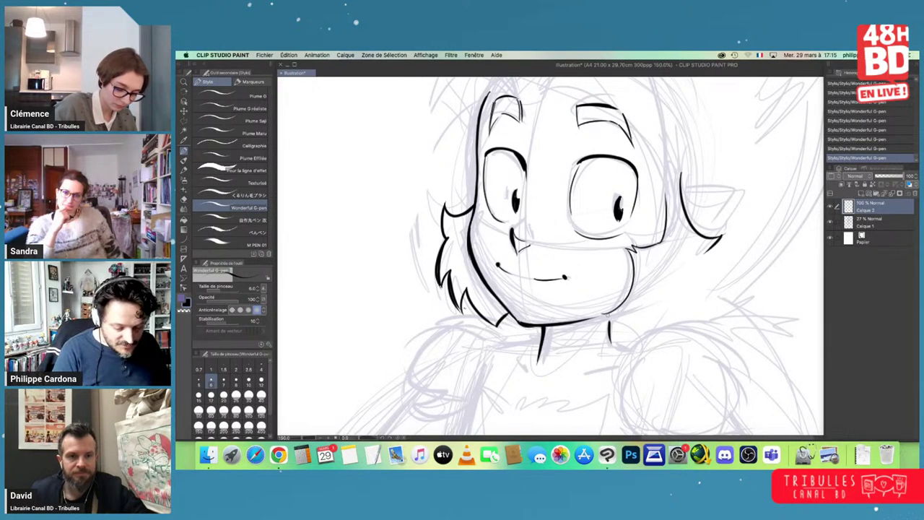
# - Ink the spiky lower hair edge from under the near jaw up to the tuft below the near ear
pyautogui.moveTo(601, 315)
pyautogui.mouseDown()
pyautogui.moveTo(634, 337)
pyautogui.moveTo(650, 323)
pyautogui.moveTo(655, 335)
pyautogui.mouseUp()
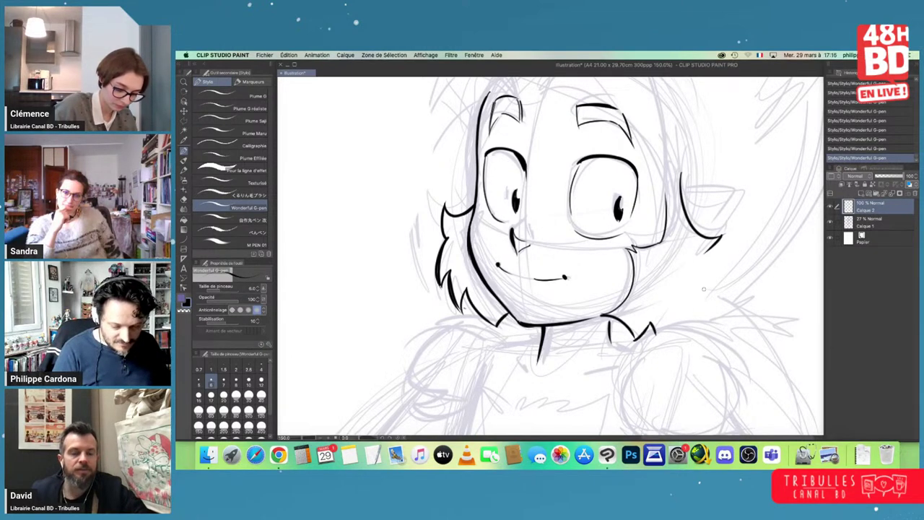
pyautogui.moveTo(698, 255)
pyautogui.mouseDown()
pyautogui.moveTo(710, 281)
pyautogui.moveTo(689, 275)
pyautogui.mouseUp()
pyautogui.press('super+z')
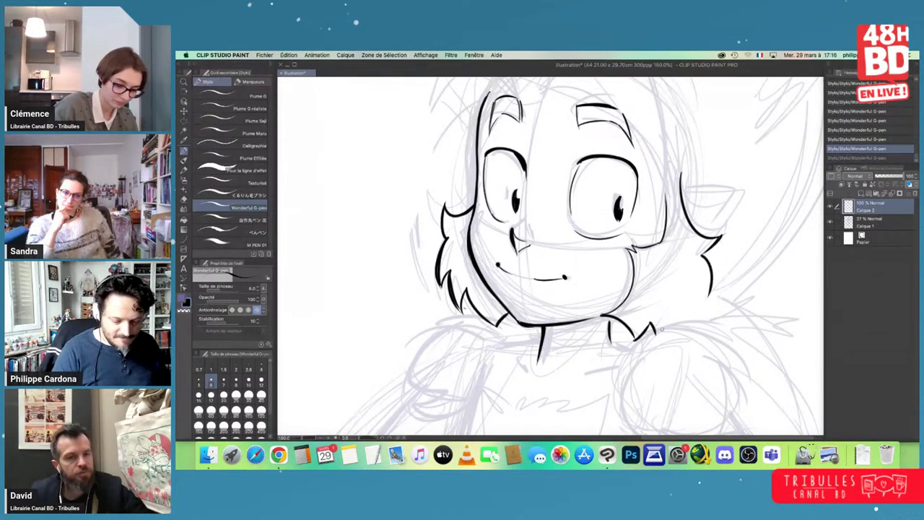
pyautogui.moveTo(660, 333)
pyautogui.mouseDown()
pyautogui.moveTo(687, 280)
pyautogui.moveTo(702, 302)
pyautogui.mouseUp()
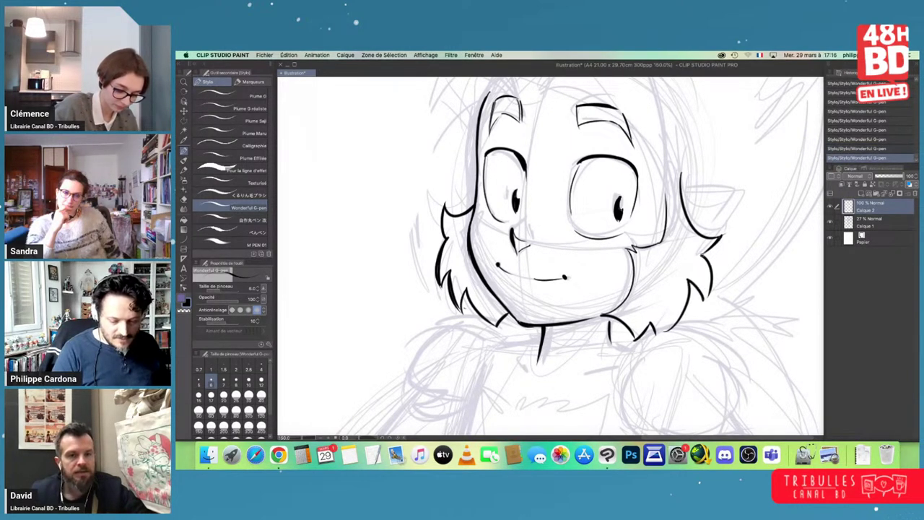
pyautogui.moveTo(701, 255); pyautogui.dragTo(704, 300)
# - Try a wavy pen stroke above the figure's head and undo it
pyautogui.moveTo(774, 236); pyautogui.dragTo(633, 298)
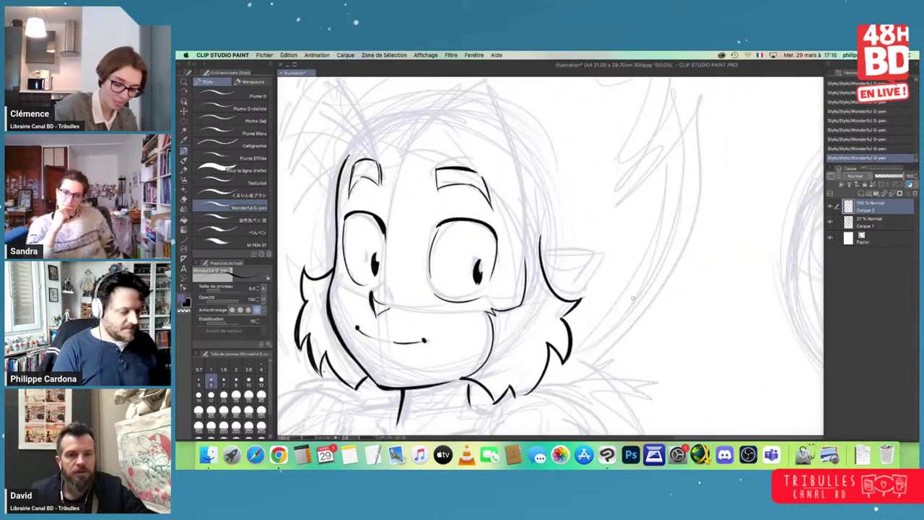
pyautogui.scroll(-3, 656, 253)
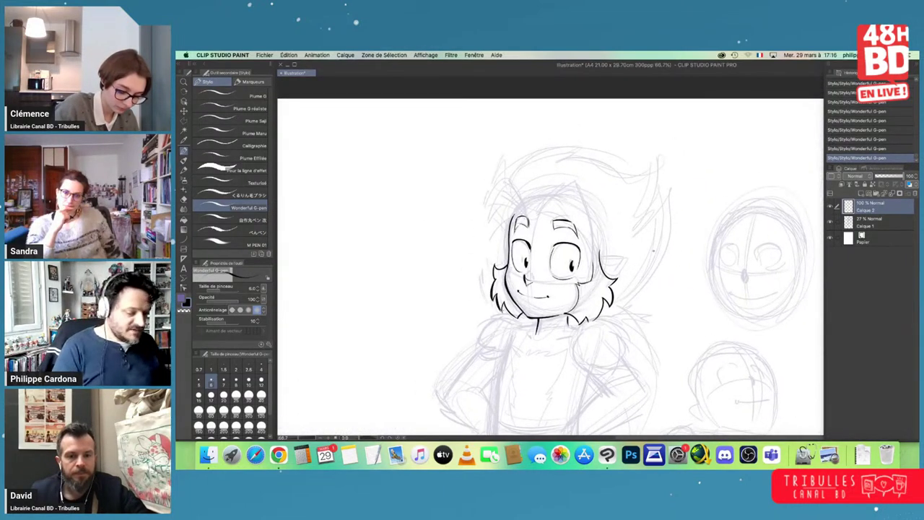
pyautogui.moveTo(583, 173); pyautogui.dragTo(721, 186)
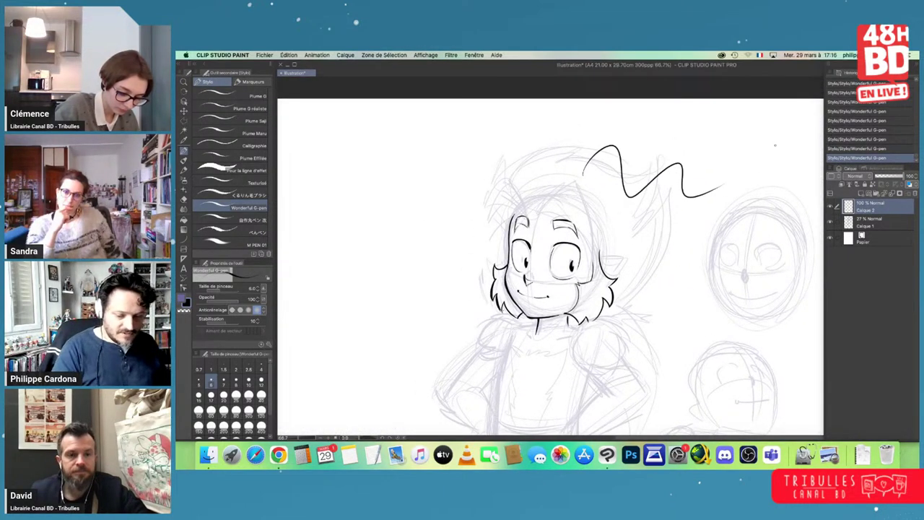
pyautogui.click(854, 147)
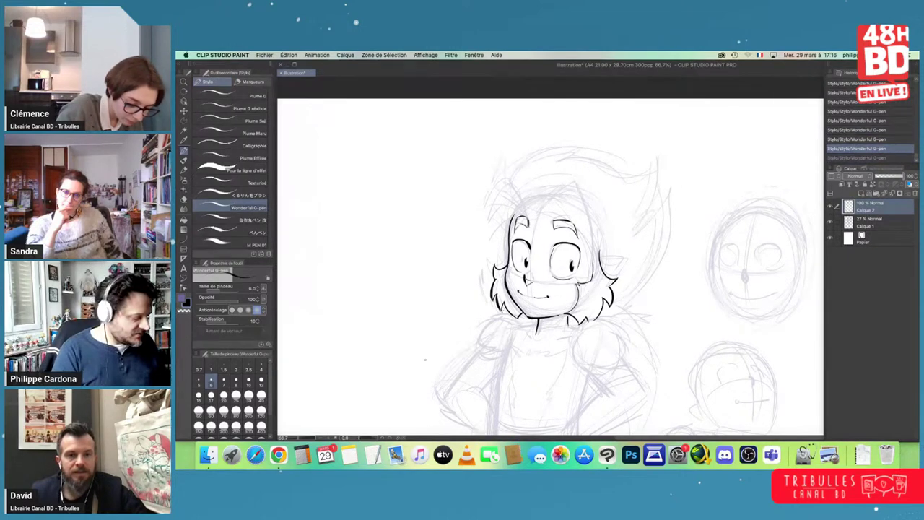
# - Try a thick wavy stroke at brush size 30, undo it, and set the brush size to 4
pyautogui.moveTo(363, 346)
pyautogui.mouseDown()
pyautogui.moveTo(424, 265)
pyautogui.moveTo(362, 340)
pyautogui.mouseUp()
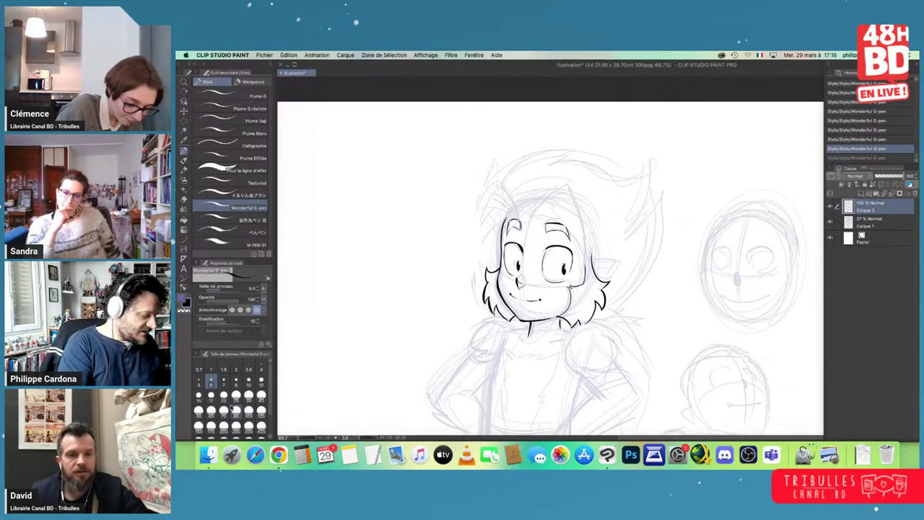
pyautogui.click(236, 398)
pyautogui.click(249, 398)
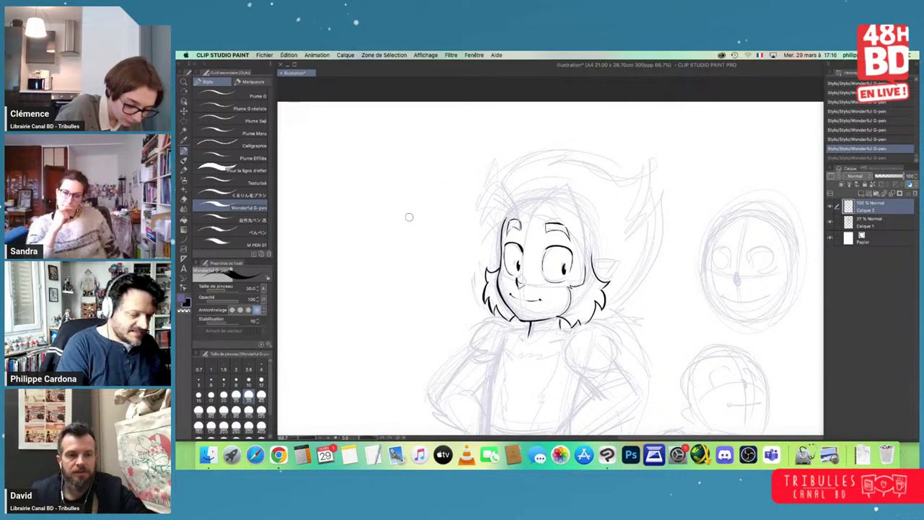
pyautogui.moveTo(420, 185)
pyautogui.mouseDown()
pyautogui.moveTo(541, 139)
pyautogui.moveTo(629, 129)
pyautogui.moveTo(677, 182)
pyautogui.moveTo(753, 159)
pyautogui.moveTo(754, 142)
pyautogui.mouseUp()
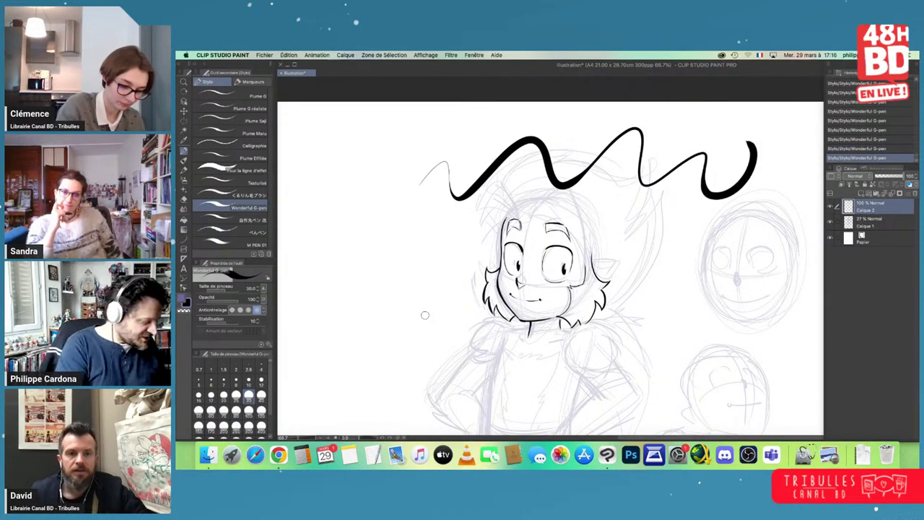
pyautogui.click(261, 369)
pyautogui.press('super+z')
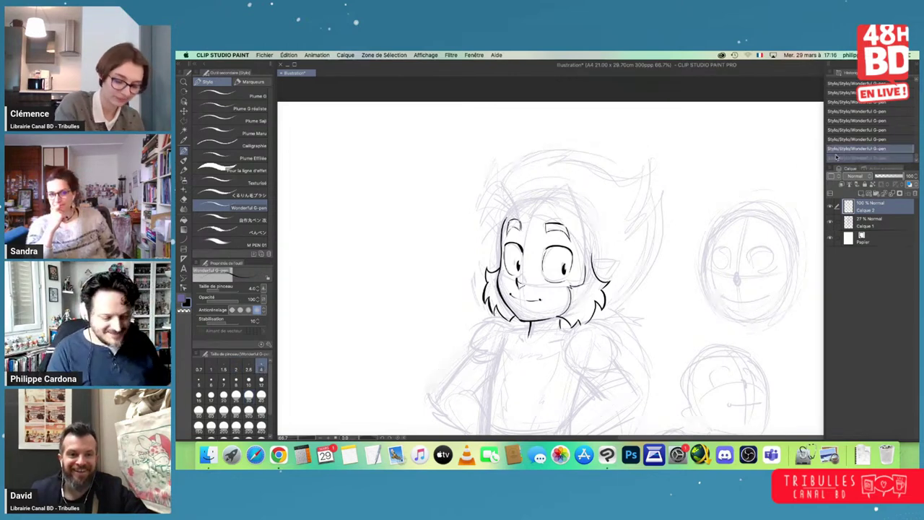
# - Ink the curved, pointed bang on the far side of the forehead, setting the brush size to 6 after its first stroke
pyautogui.scroll(2, 657, 242)
pyautogui.moveTo(566, 278); pyautogui.dragTo(775, 248)
pyautogui.moveTo(536, 95); pyautogui.dragTo(583, 158)
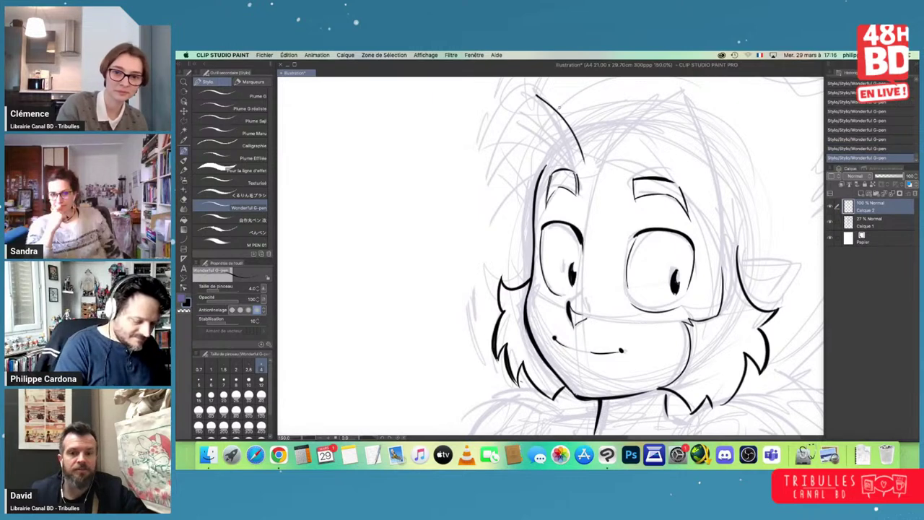
pyautogui.click(211, 381)
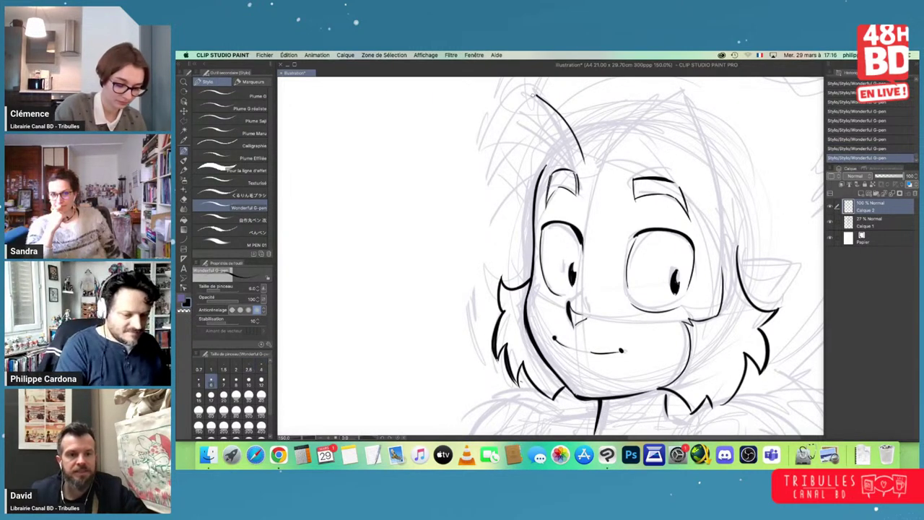
pyautogui.moveTo(536, 95)
pyautogui.mouseDown()
pyautogui.moveTo(512, 111)
pyautogui.moveTo(470, 244)
pyautogui.moveTo(546, 163)
pyautogui.moveTo(517, 201)
pyautogui.mouseUp()
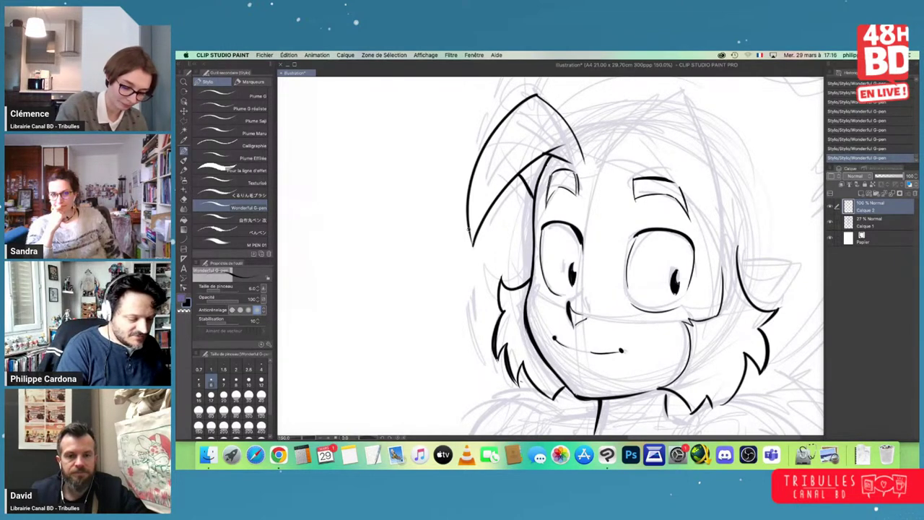
pyautogui.moveTo(467, 223)
pyautogui.mouseDown()
pyautogui.moveTo(472, 251)
pyautogui.moveTo(488, 208)
pyautogui.mouseUp()
# - Ink the large pointed bang on the near side of the forehead, sweeping down past the eyebrow to the temple
pyautogui.moveTo(678, 179); pyautogui.dragTo(647, 213)
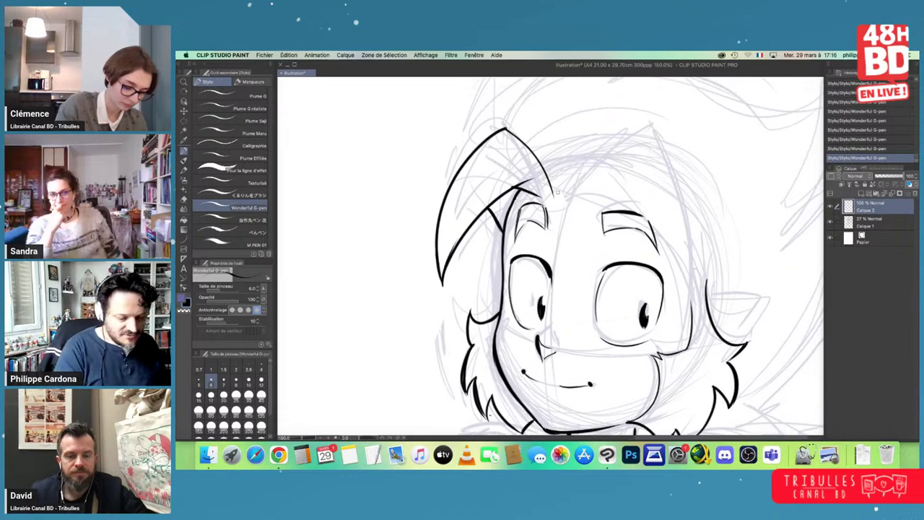
pyautogui.moveTo(556, 194)
pyautogui.mouseDown()
pyautogui.moveTo(635, 137)
pyautogui.moveTo(600, 187)
pyautogui.mouseUp()
pyautogui.moveTo(603, 173)
pyautogui.mouseDown()
pyautogui.moveTo(657, 228)
pyautogui.moveTo(678, 294)
pyautogui.mouseUp()
pyautogui.moveTo(639, 132); pyautogui.dragTo(681, 316)
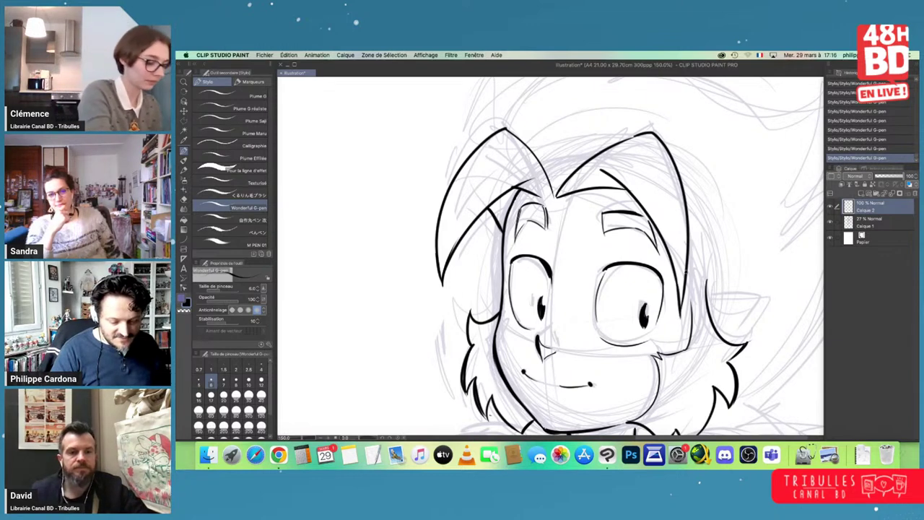
# - Ink both pointed ears with their short inner detail lines
pyautogui.moveTo(490, 305); pyautogui.dragTo(452, 218)
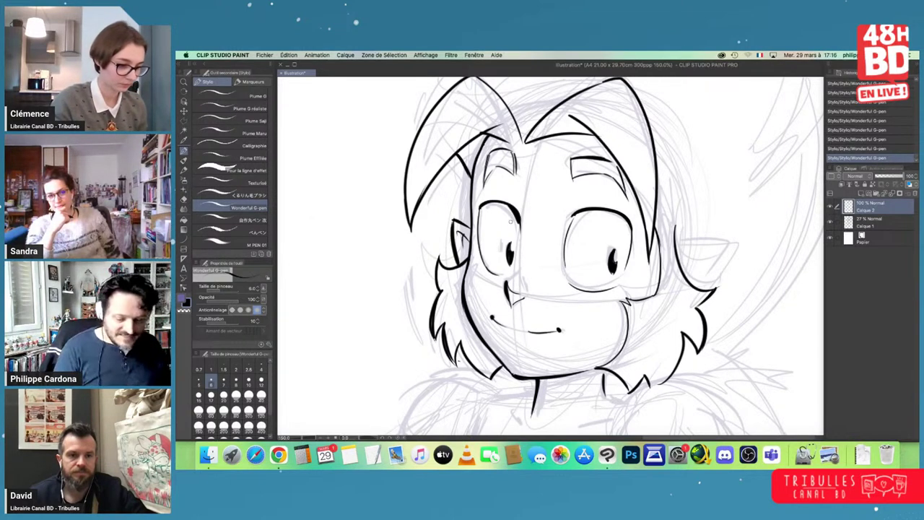
pyautogui.moveTo(674, 240); pyautogui.dragTo(728, 241)
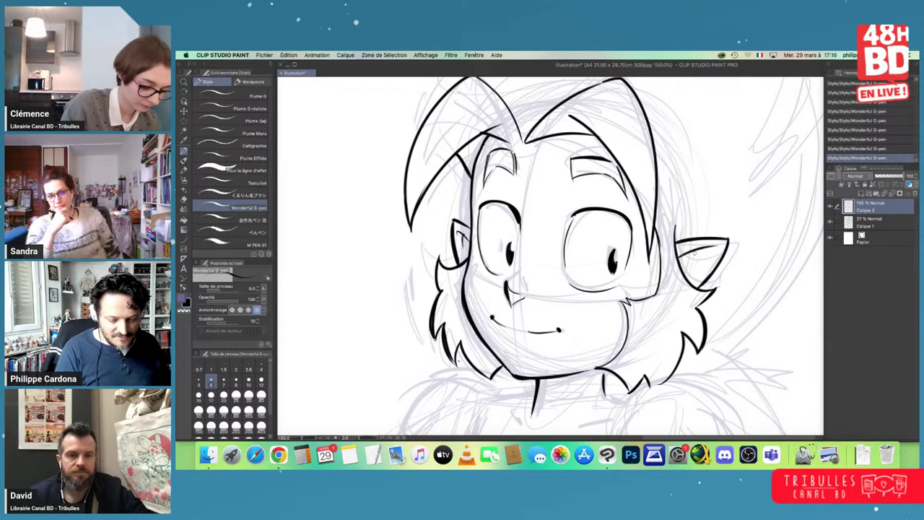
pyautogui.moveTo(694, 257)
pyautogui.mouseDown()
pyautogui.moveTo(687, 272)
pyautogui.moveTo(698, 260)
pyautogui.mouseUp()
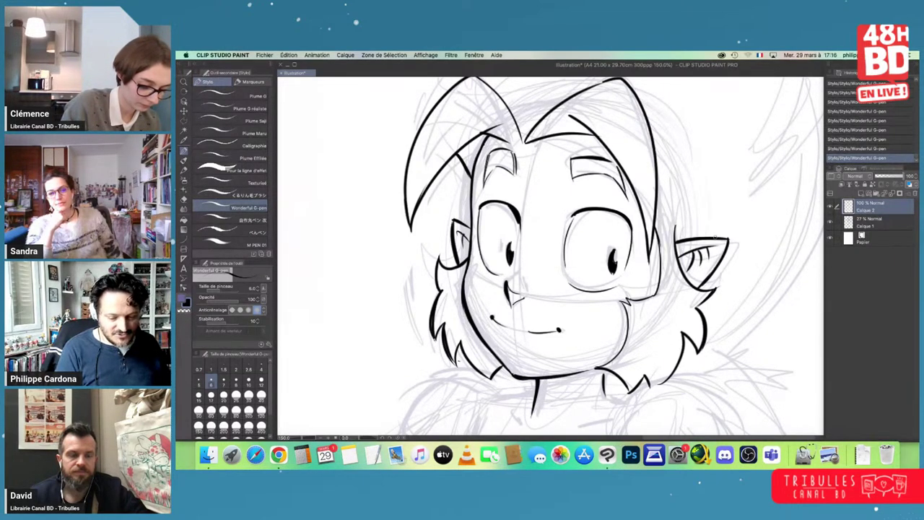
# - Ink the short shoulder lines at the base of the neck and the two collarbone marks below it
pyautogui.moveTo(622, 252); pyautogui.dragTo(655, 263)
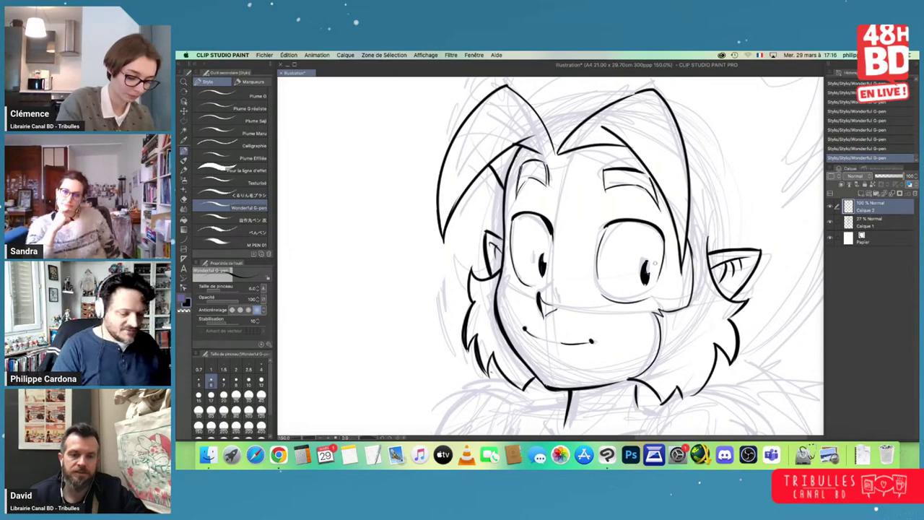
pyautogui.scroll(-3, 550, 257)
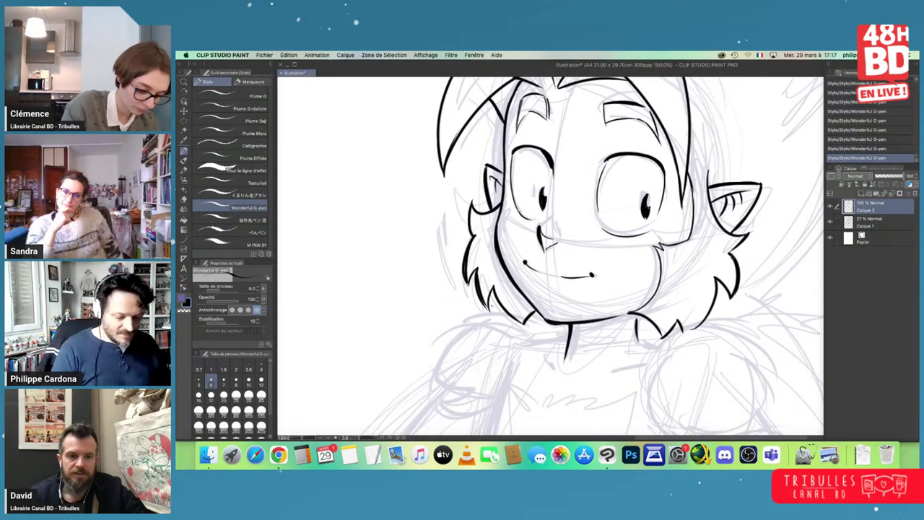
pyautogui.scroll(-1, 765, 284)
pyautogui.moveTo(720, 271)
pyautogui.mouseDown()
pyautogui.moveTo(667, 337)
pyautogui.moveTo(679, 285)
pyautogui.moveTo(667, 243)
pyautogui.moveTo(674, 234)
pyautogui.mouseUp()
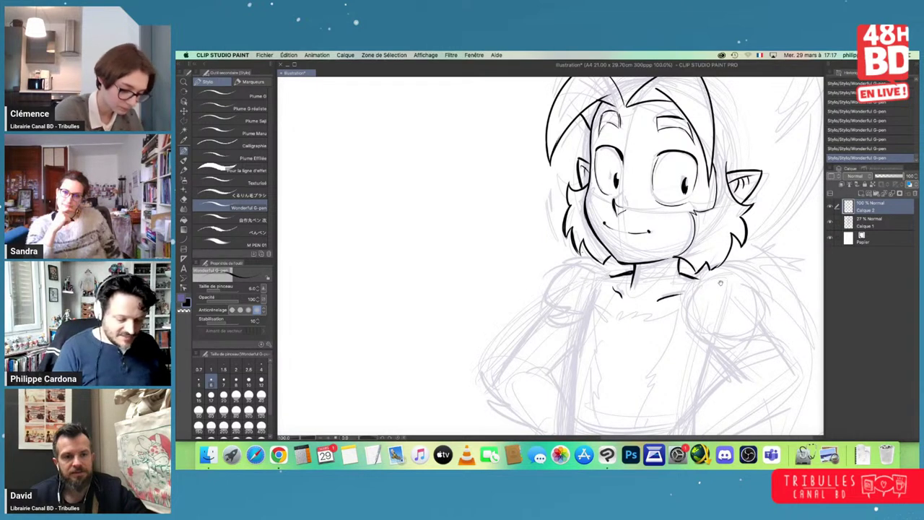
pyautogui.scroll(-2, 719, 283)
pyautogui.hscroll(1, 719, 282)
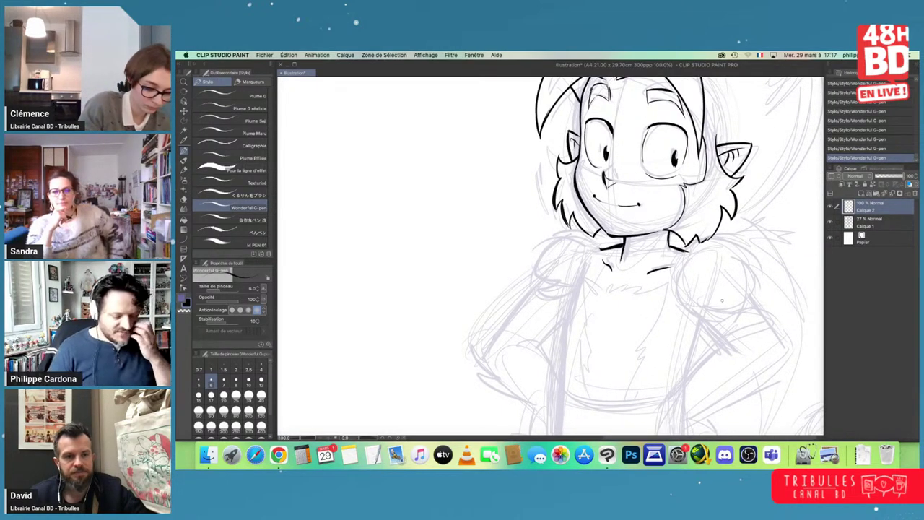
pyautogui.scroll(6, 722, 300)
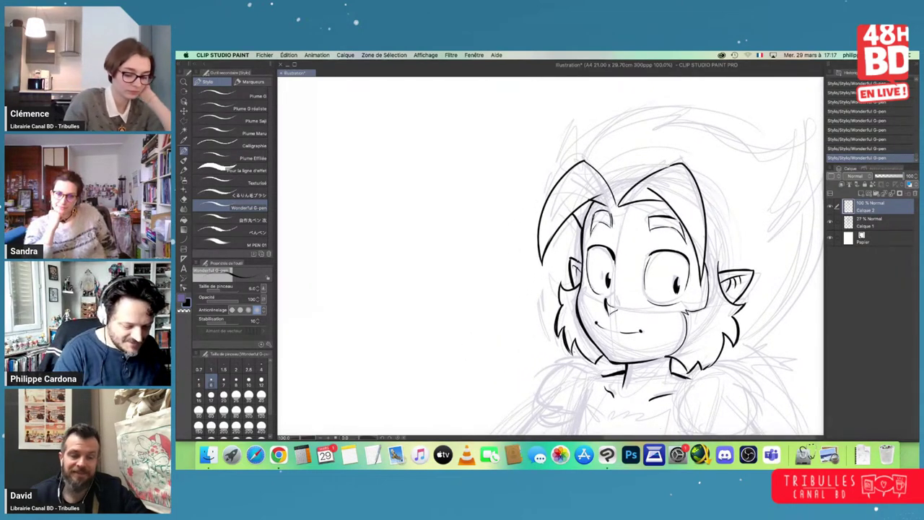
pyautogui.scroll(-3, 734, 304)
pyautogui.hscroll(2, 734, 304)
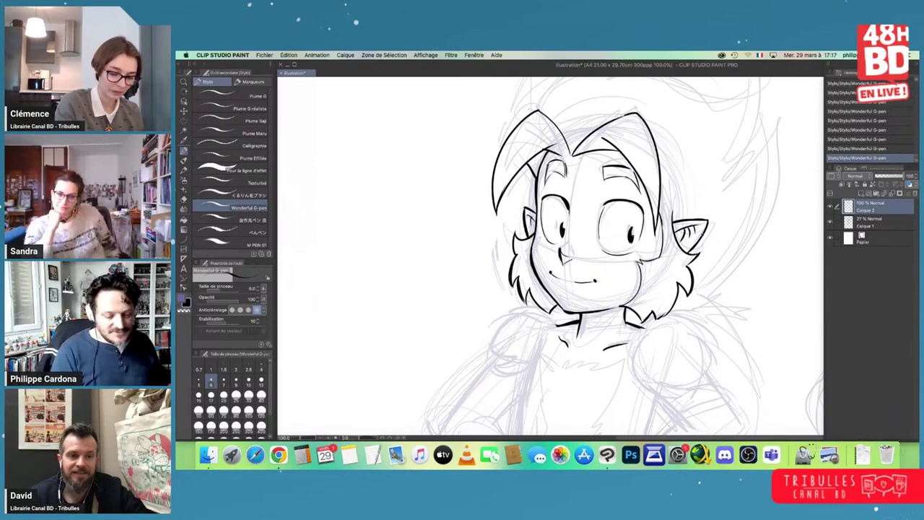
pyautogui.scroll(4, 652, 222)
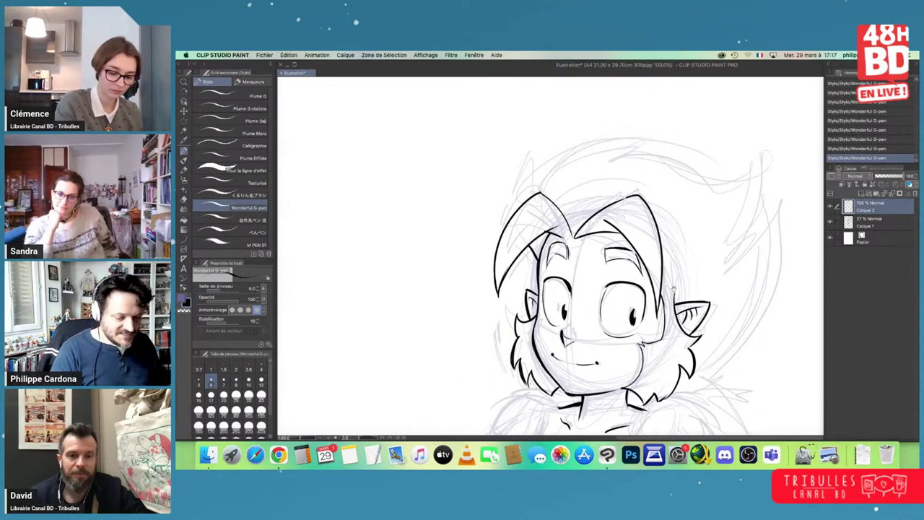
# - Set the brush size to 8 and ink the large outer hair contour, with spiky tips above the forehead and down behind the near ear
pyautogui.click(236, 380)
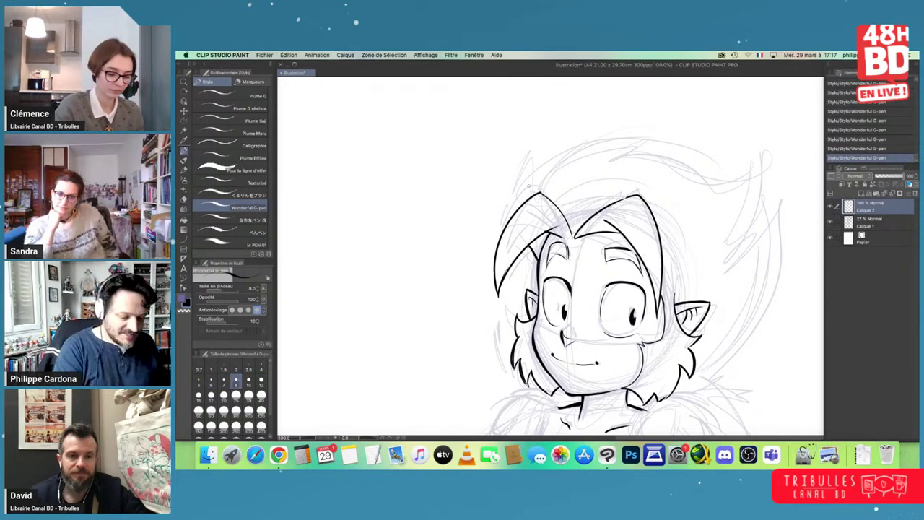
pyautogui.moveTo(540, 156); pyautogui.dragTo(517, 210)
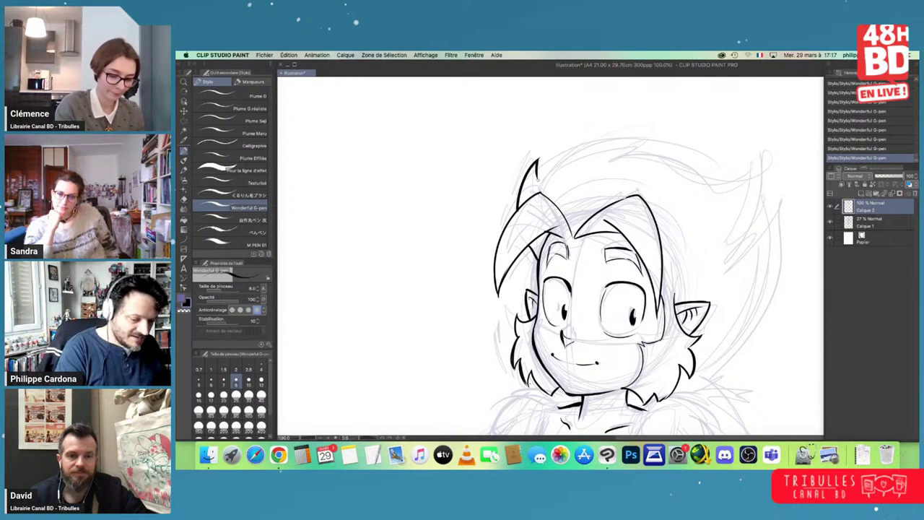
pyautogui.moveTo(537, 176)
pyautogui.mouseDown()
pyautogui.moveTo(626, 148)
pyautogui.moveTo(710, 146)
pyautogui.moveTo(696, 171)
pyautogui.moveTo(757, 151)
pyautogui.moveTo(743, 245)
pyautogui.moveTo(768, 200)
pyautogui.mouseUp()
pyautogui.moveTo(768, 201)
pyautogui.mouseDown()
pyautogui.moveTo(773, 230)
pyautogui.moveTo(729, 336)
pyautogui.moveTo(763, 226)
pyautogui.moveTo(715, 255)
pyautogui.moveTo(725, 250)
pyautogui.moveTo(691, 296)
pyautogui.moveTo(758, 234)
pyautogui.mouseUp()
pyautogui.moveTo(662, 293)
pyautogui.mouseDown()
pyautogui.moveTo(693, 347)
pyautogui.moveTo(647, 318)
pyautogui.mouseUp()
# - Ink the round puff on the near shoulder with jagged fur tips along its edge, and the hair points meeting it
pyautogui.moveTo(603, 260); pyautogui.dragTo(682, 294)
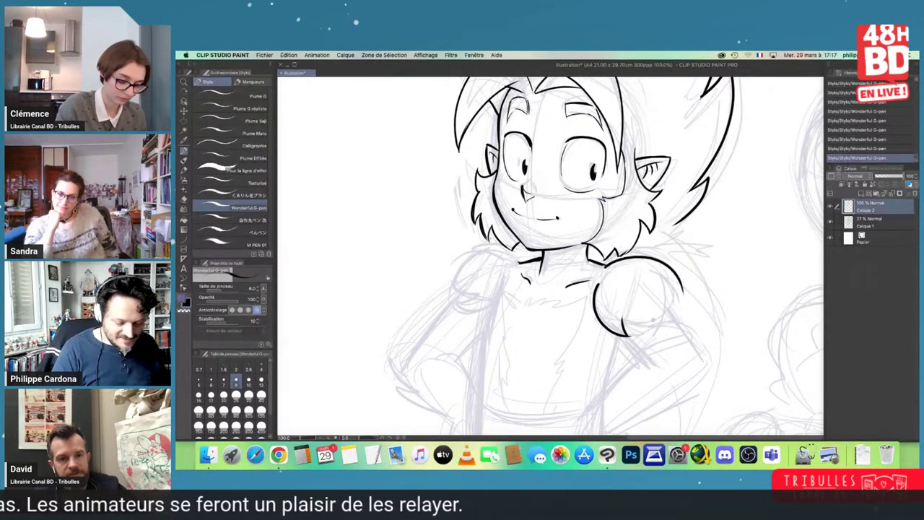
pyautogui.moveTo(624, 333); pyautogui.dragTo(674, 317)
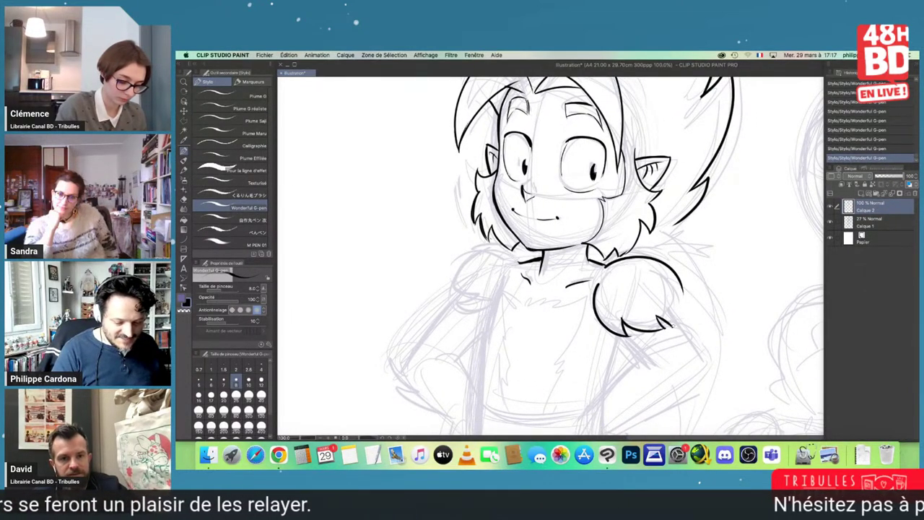
pyautogui.moveTo(706, 223); pyautogui.dragTo(696, 271)
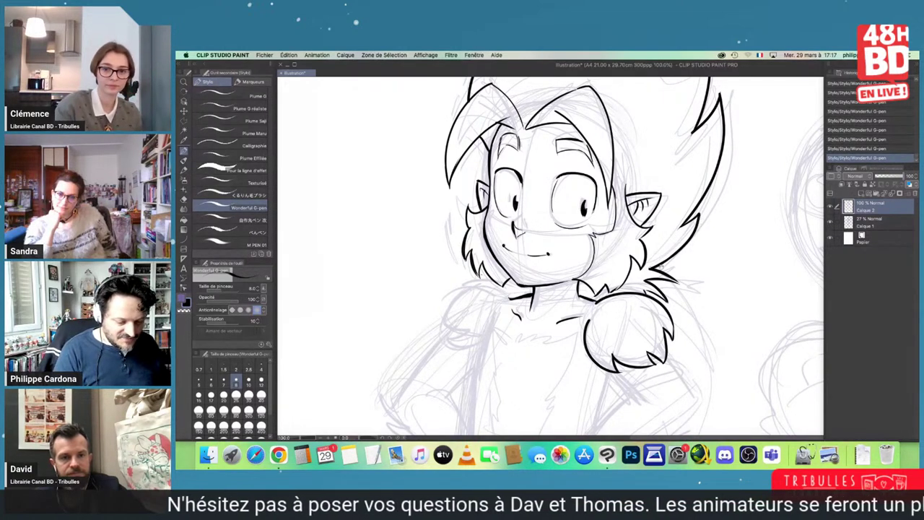
# - Ink both side contours of the torso from the armpits down to the waist, plus the short underside line of the near upper arm
pyautogui.moveTo(601, 278); pyautogui.dragTo(681, 177)
pyautogui.moveTo(567, 244); pyautogui.dragTo(559, 350)
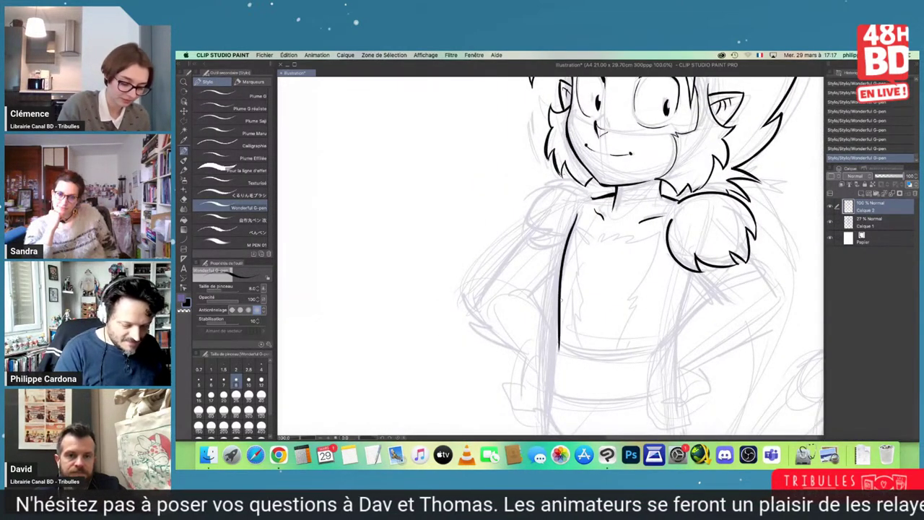
pyautogui.moveTo(772, 260); pyautogui.dragTo(720, 226)
pyautogui.moveTo(641, 236); pyautogui.dragTo(628, 289)
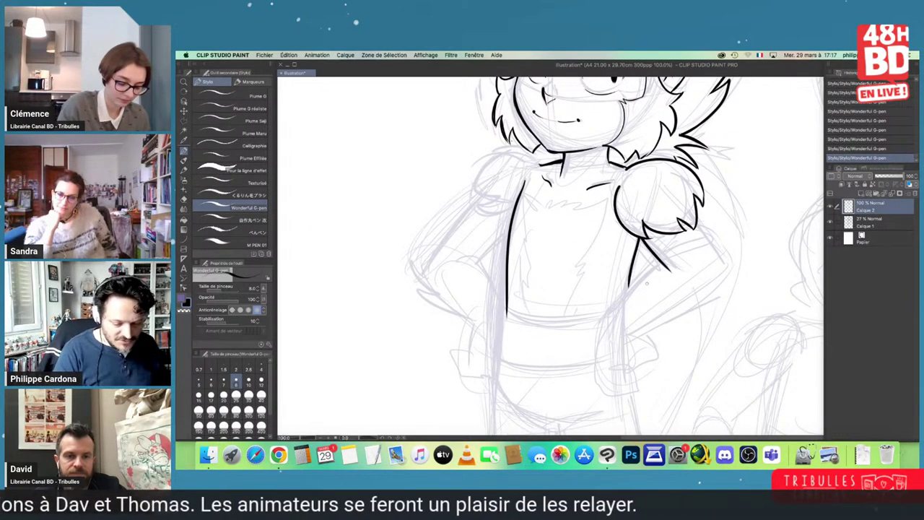
# - Ink the near forearm's upper edge from the elbow crook to the waist, redrawing it once, and the outer upper-arm line down to the elbow
pyautogui.moveTo(667, 269); pyautogui.dragTo(603, 317)
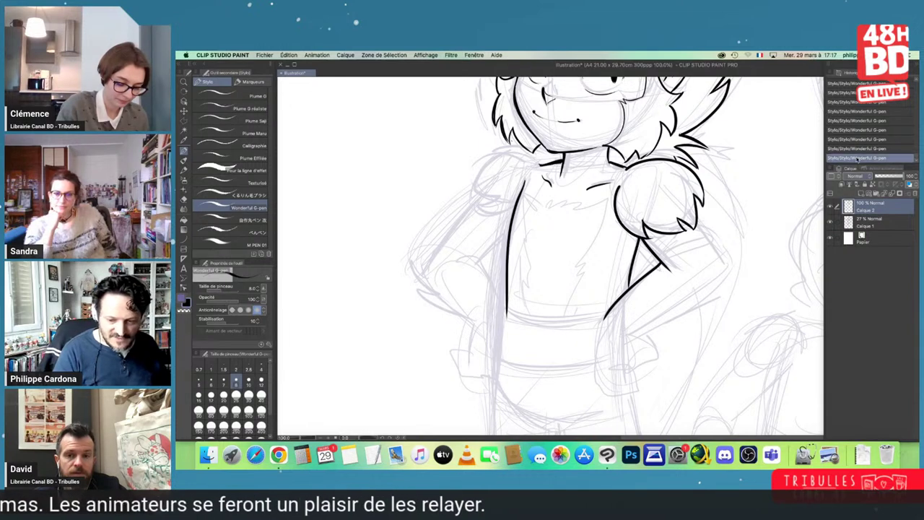
pyautogui.press('super+z')
pyautogui.moveTo(664, 265)
pyautogui.mouseDown()
pyautogui.moveTo(643, 273)
pyautogui.moveTo(600, 324)
pyautogui.mouseUp()
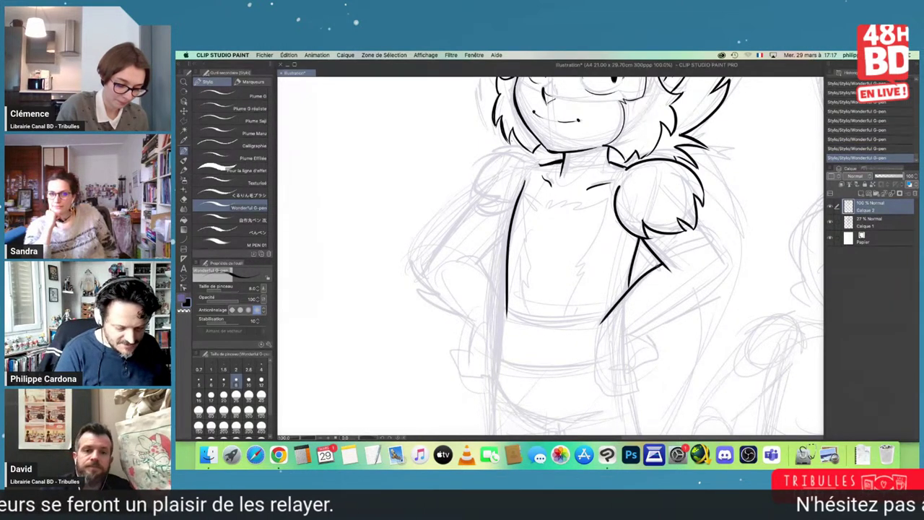
pyautogui.moveTo(698, 228); pyautogui.dragTo(725, 270)
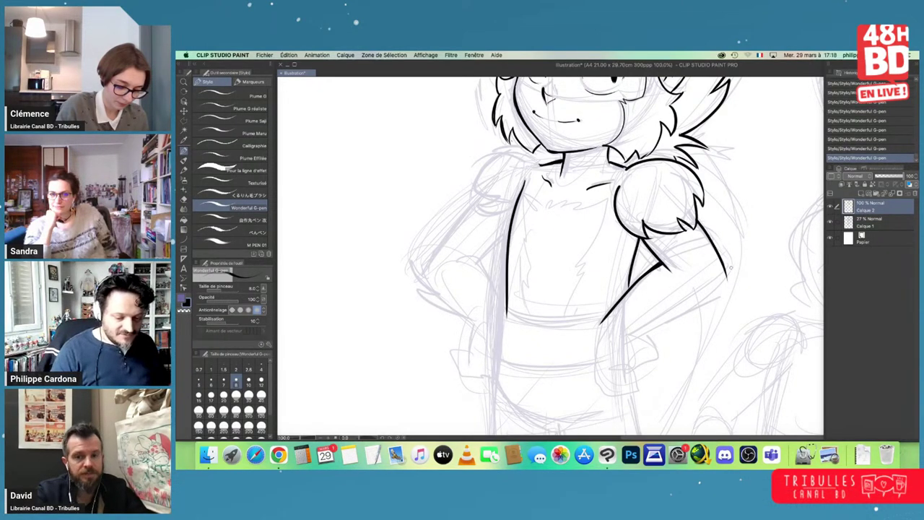
pyautogui.moveTo(723, 265); pyautogui.dragTo(664, 321)
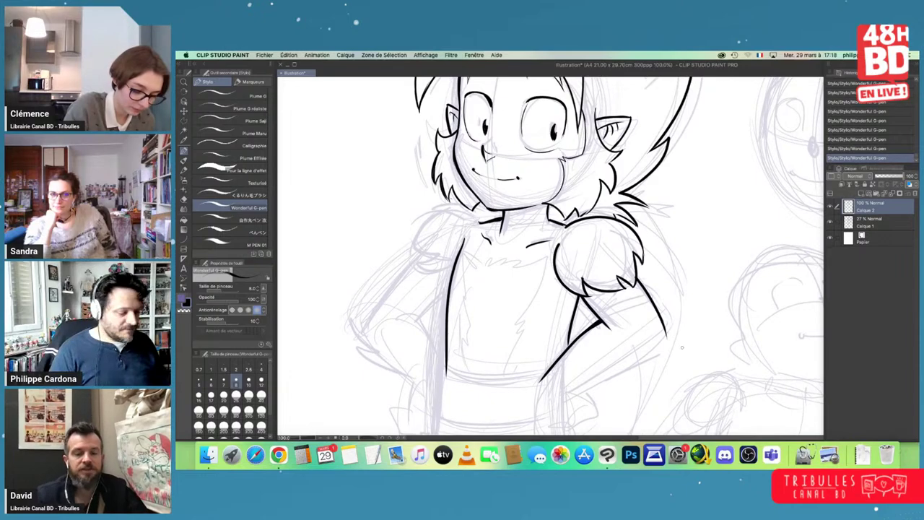
# - Try flipping the inked character on Calque 2 horizontally to check the drawing, and undo the flip
pyautogui.scroll(-1, 689, 346)
pyautogui.moveTo(705, 291); pyautogui.dragTo(664, 269)
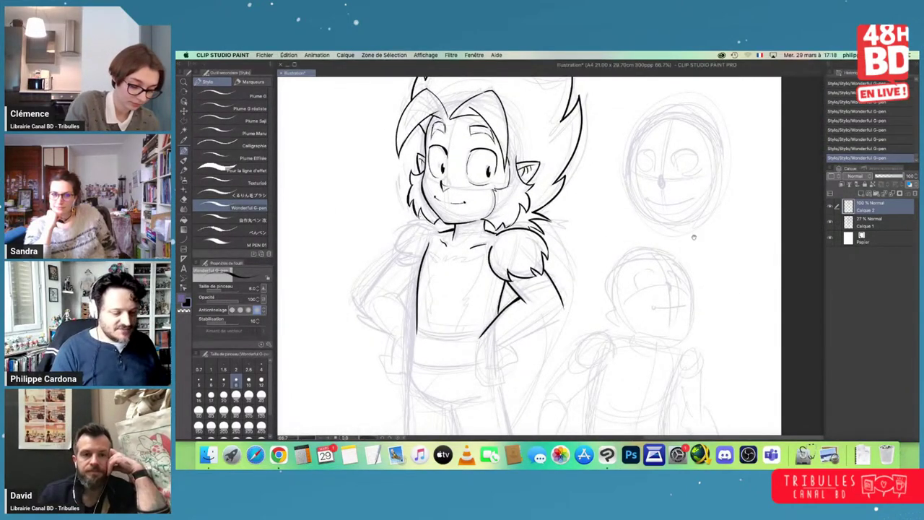
pyautogui.hscroll(3, 693, 237)
pyautogui.scroll(3, 692, 290)
pyautogui.moveTo(588, 249); pyautogui.dragTo(671, 183)
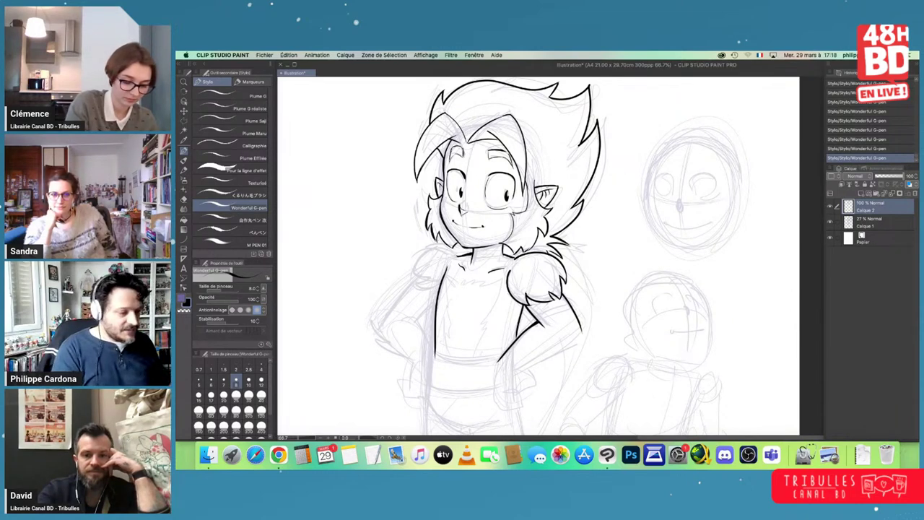
pyautogui.click(288, 55)
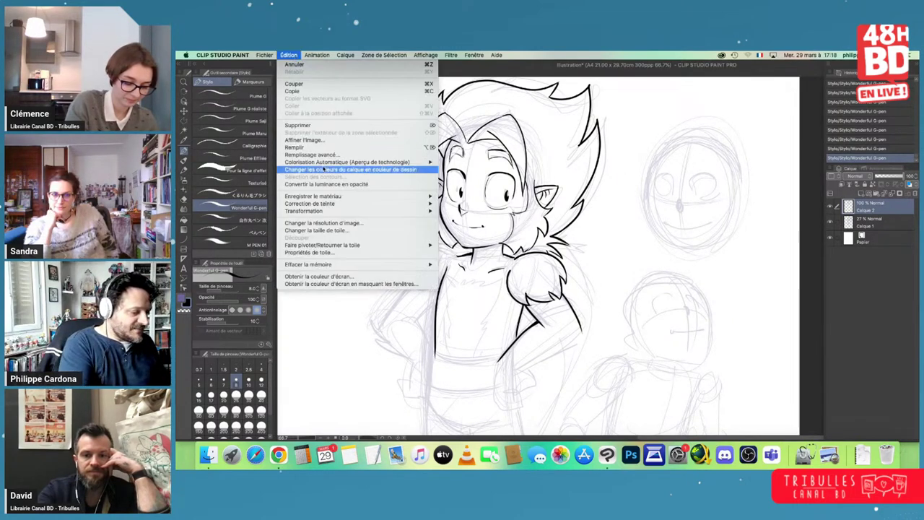
pyautogui.moveTo(335, 214)
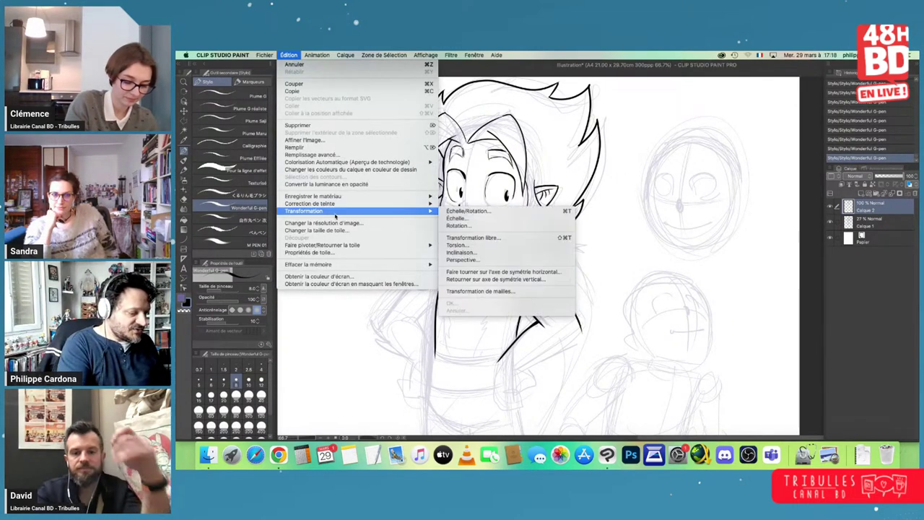
pyautogui.click(552, 273)
pyautogui.press('super+t')
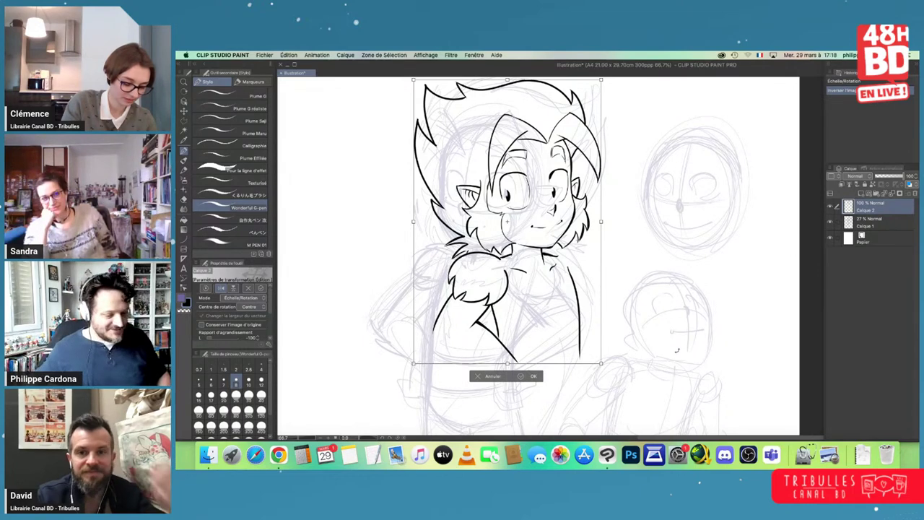
pyautogui.press('super+z')
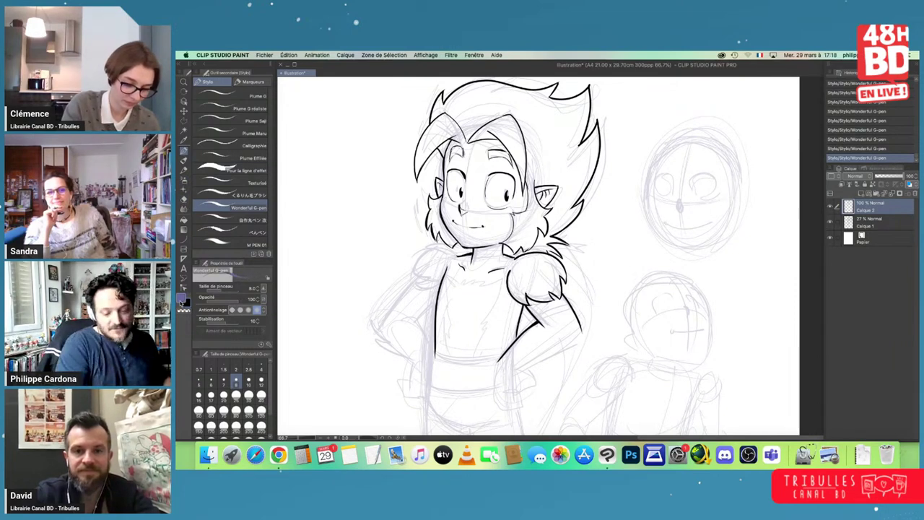
# - Set Calque 1's opacity to 100% and sketch an angular front-view head outline with a pointed chin and two ears in the empty space
pyautogui.moveTo(742, 251)
pyautogui.mouseDown()
pyautogui.moveTo(676, 255)
pyautogui.moveTo(667, 316)
pyautogui.moveTo(687, 333)
pyautogui.mouseUp()
pyautogui.click(860, 227)
pyautogui.click(902, 176)
pyautogui.press('super+plus')
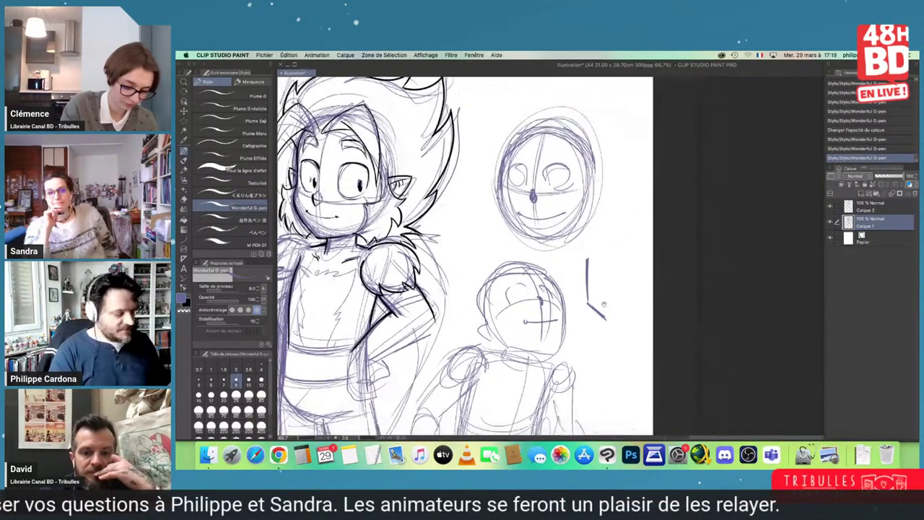
pyautogui.press('super+plus')
pyautogui.moveTo(570, 336); pyautogui.dragTo(614, 309)
pyautogui.moveTo(627, 244); pyautogui.dragTo(627, 293)
pyautogui.moveTo(632, 199); pyautogui.dragTo(627, 292)
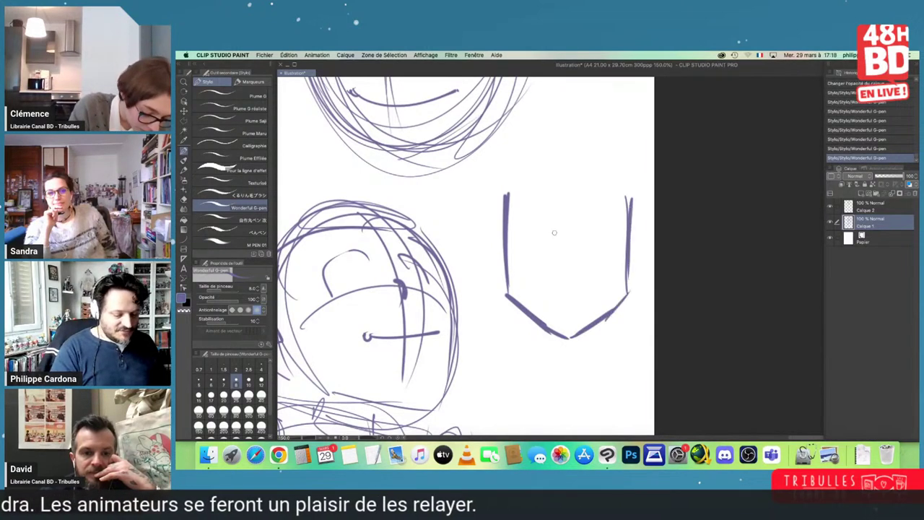
pyautogui.moveTo(503, 232)
pyautogui.mouseDown()
pyautogui.moveTo(492, 240)
pyautogui.moveTo(507, 286)
pyautogui.mouseUp()
pyautogui.moveTo(630, 231); pyautogui.dragTo(628, 286)
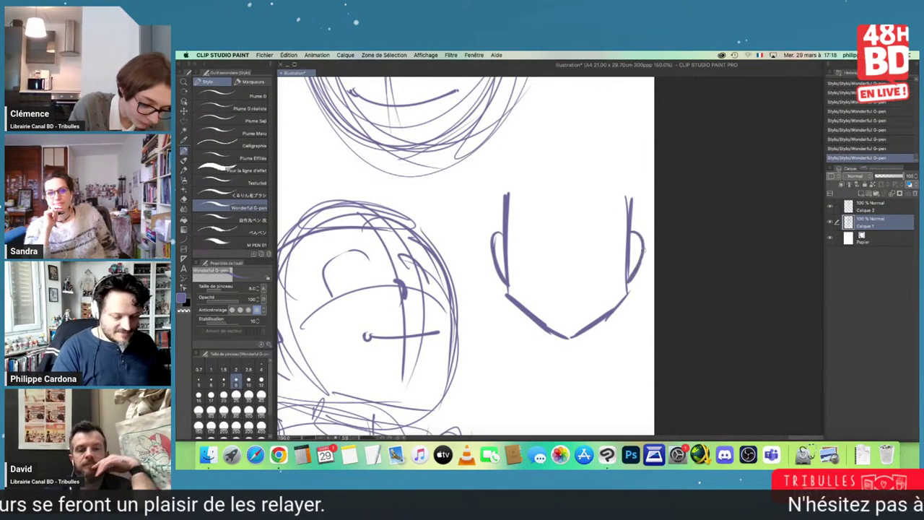
# - Sketch vertical and horizontal guide lines on the angular face and add its eyes, nose and smiling mouth
pyautogui.moveTo(573, 190); pyautogui.dragTo(571, 337)
pyautogui.moveTo(566, 197); pyautogui.dragTo(565, 333)
pyautogui.moveTo(509, 250); pyautogui.dragTo(588, 252)
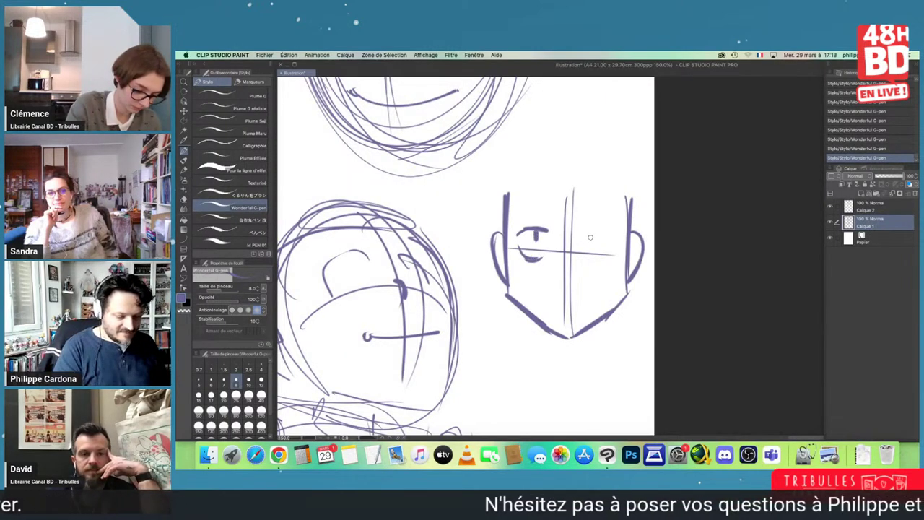
pyautogui.moveTo(585, 231); pyautogui.dragTo(610, 231)
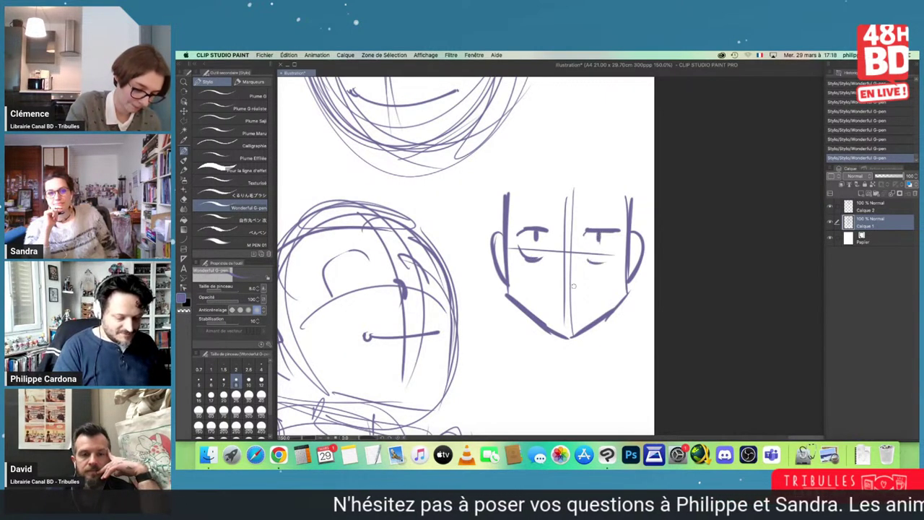
pyautogui.moveTo(561, 275)
pyautogui.mouseDown()
pyautogui.moveTo(567, 299)
pyautogui.moveTo(543, 304)
pyautogui.moveTo(593, 297)
pyautogui.mouseUp()
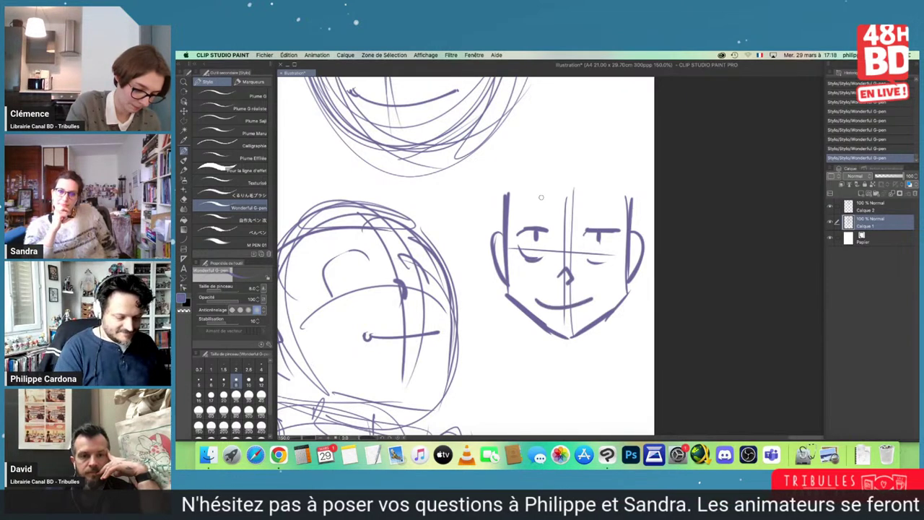
# - Sketch a zigzag fringe, a large spiky hair outline on one side and a short neck for the front-view head
pyautogui.moveTo(506, 186)
pyautogui.mouseDown()
pyautogui.moveTo(557, 211)
pyautogui.moveTo(583, 197)
pyautogui.moveTo(633, 194)
pyautogui.mouseUp()
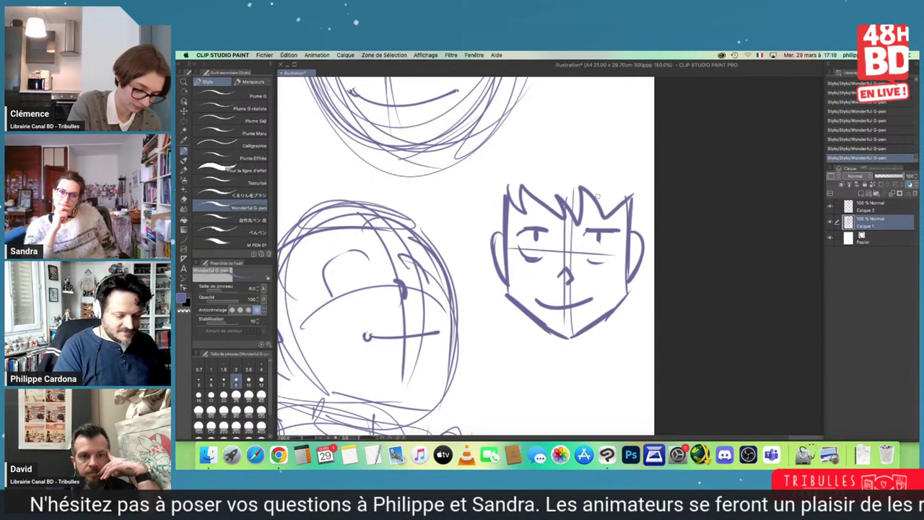
pyautogui.moveTo(516, 138); pyautogui.dragTo(627, 150)
pyautogui.moveTo(498, 123)
pyautogui.mouseDown()
pyautogui.moveTo(442, 116)
pyautogui.moveTo(509, 303)
pyautogui.mouseUp()
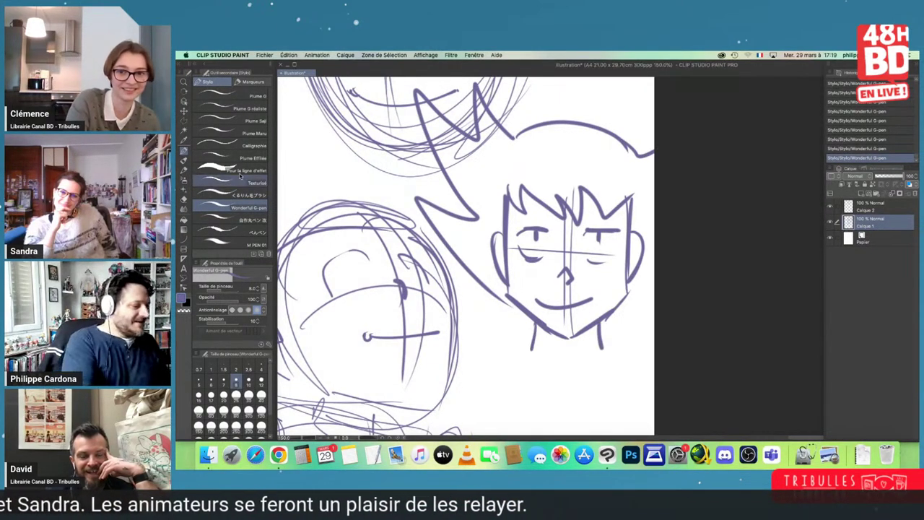
# - Enclose the front-view head and its hair in a polygonal selection (Polyligne)
pyautogui.click(184, 120)
pyautogui.press('super+minus')
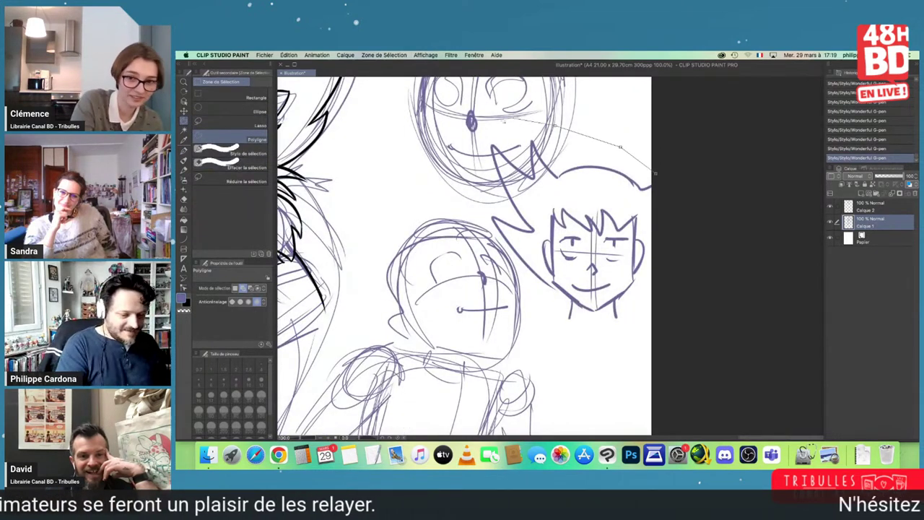
pyautogui.click(470, 137)
pyautogui.click(471, 225)
pyautogui.click(518, 283)
pyautogui.click(545, 348)
pyautogui.click(639, 339)
pyautogui.click(671, 261)
pyautogui.click(672, 170)
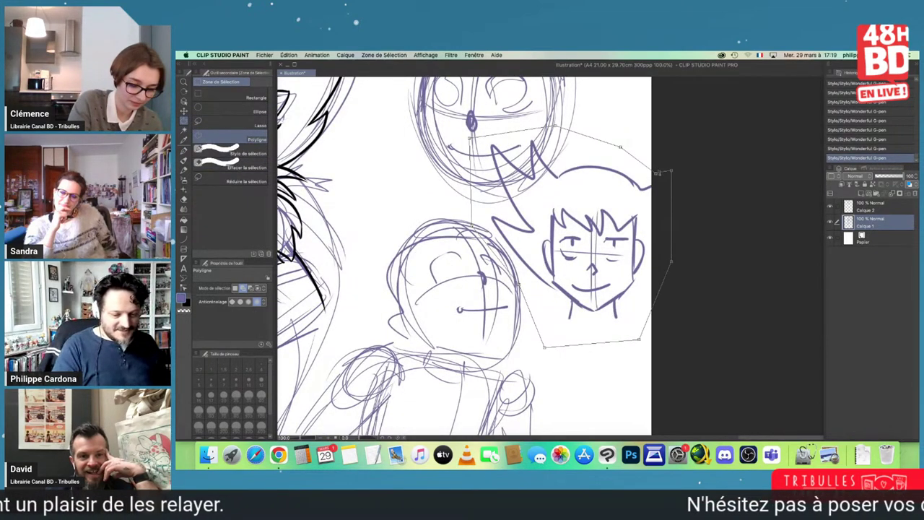
pyautogui.doubleClick(656, 174)
# - Try flipping the selected head horizontally and shifting it sideways, cancel the transformation, and delete and deselect the selected area
pyautogui.click(288, 55)
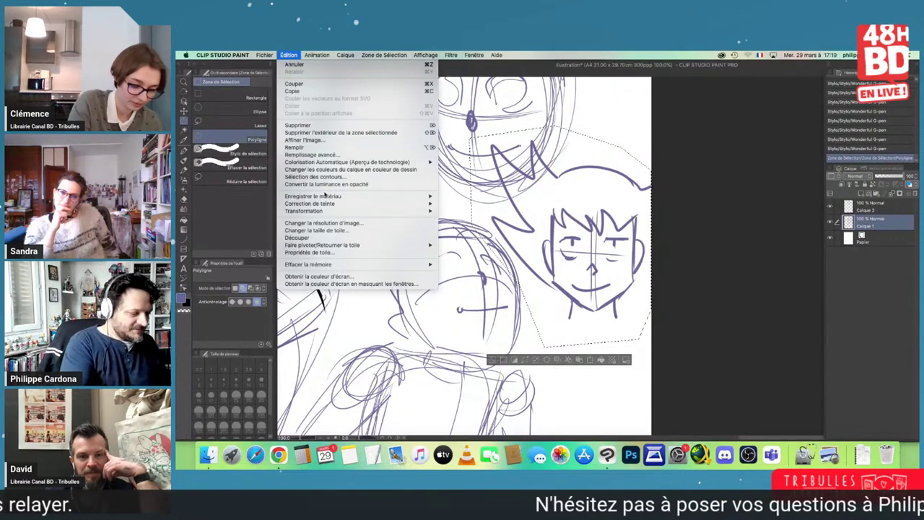
pyautogui.moveTo(346, 210)
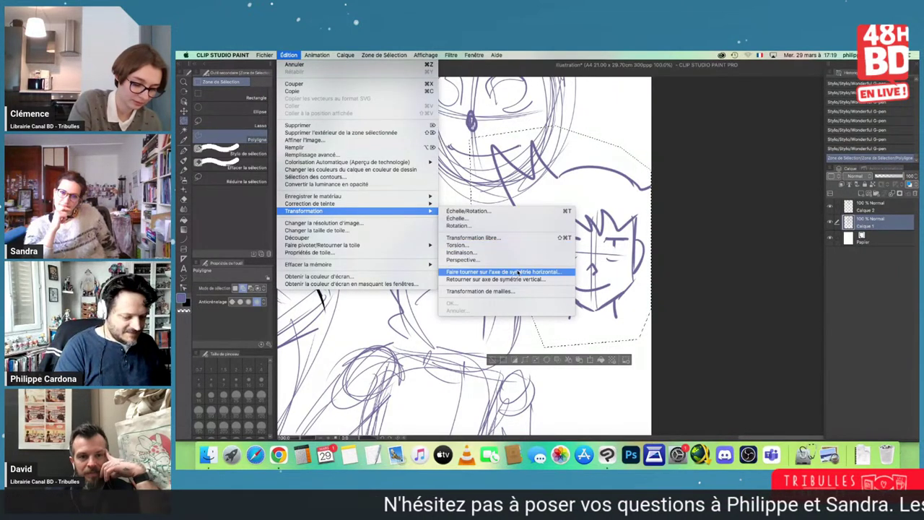
pyautogui.click(518, 272)
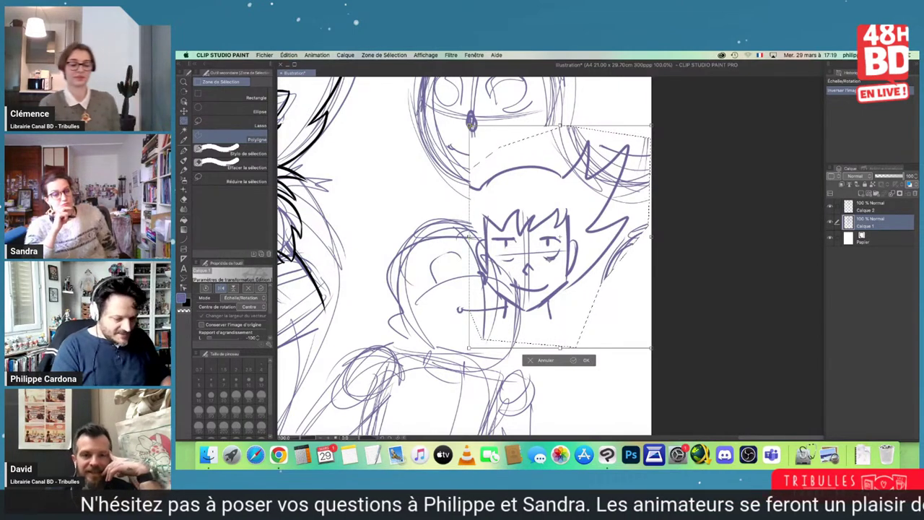
pyautogui.moveTo(621, 345); pyautogui.dragTo(671, 341)
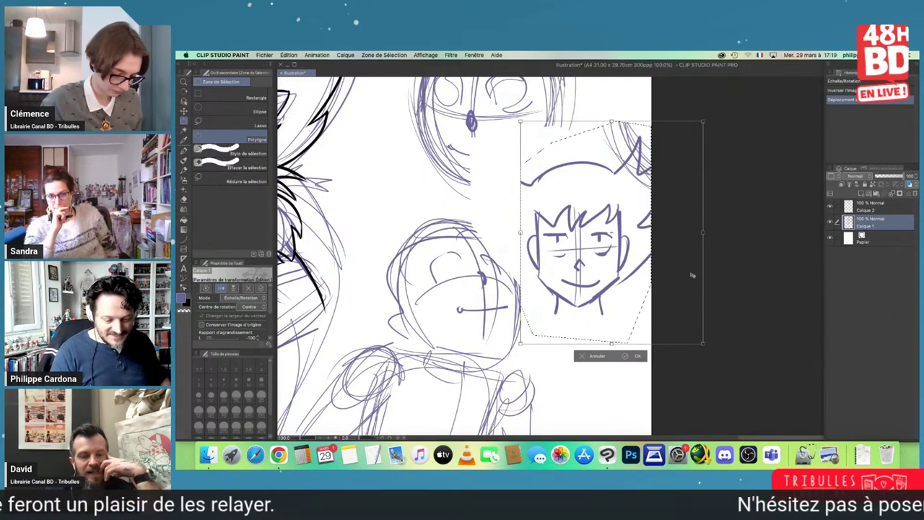
pyautogui.press('Escape')
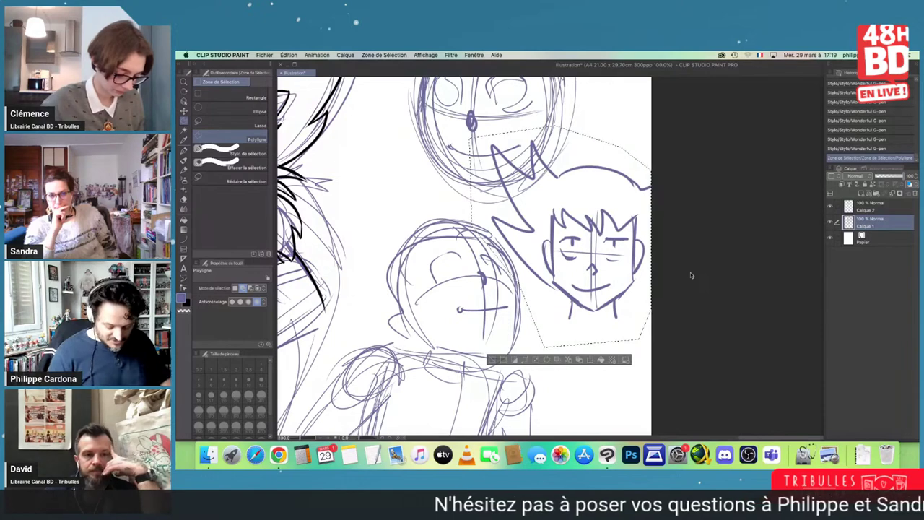
pyautogui.press('Delete')
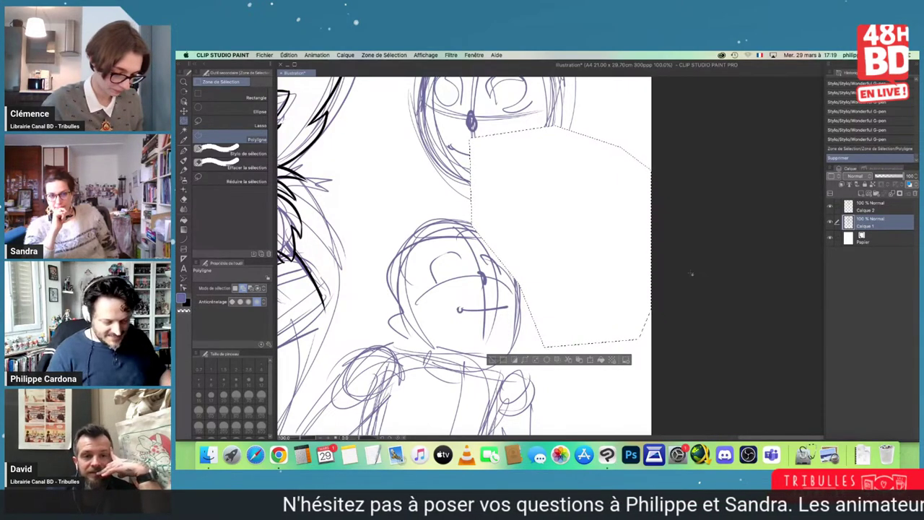
pyautogui.press('super+d')
# - Lower the opacity of the sketch layer Calque 1 to 32% and make the ink layer Calque 2 active
pyautogui.moveTo(393, 279)
pyautogui.mouseDown()
pyautogui.moveTo(506, 273)
pyautogui.moveTo(721, 302)
pyautogui.mouseUp()
pyautogui.click(885, 177)
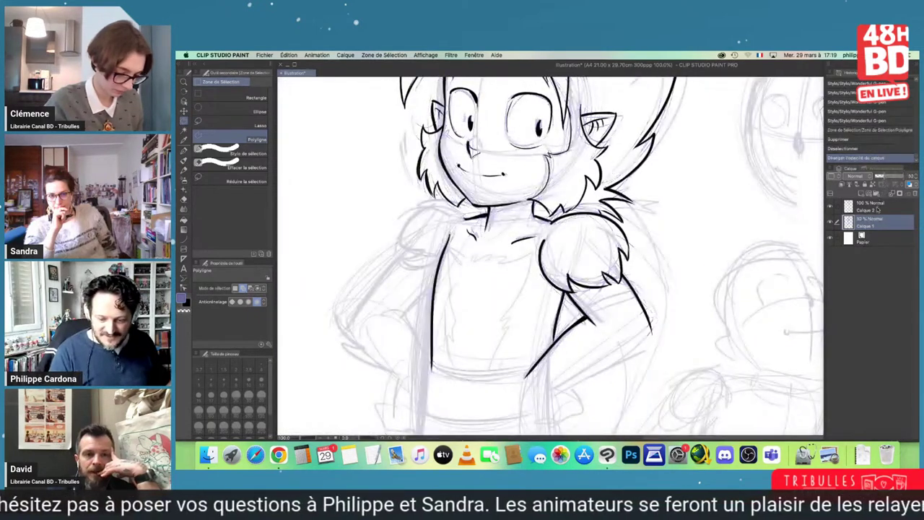
pyautogui.click(877, 208)
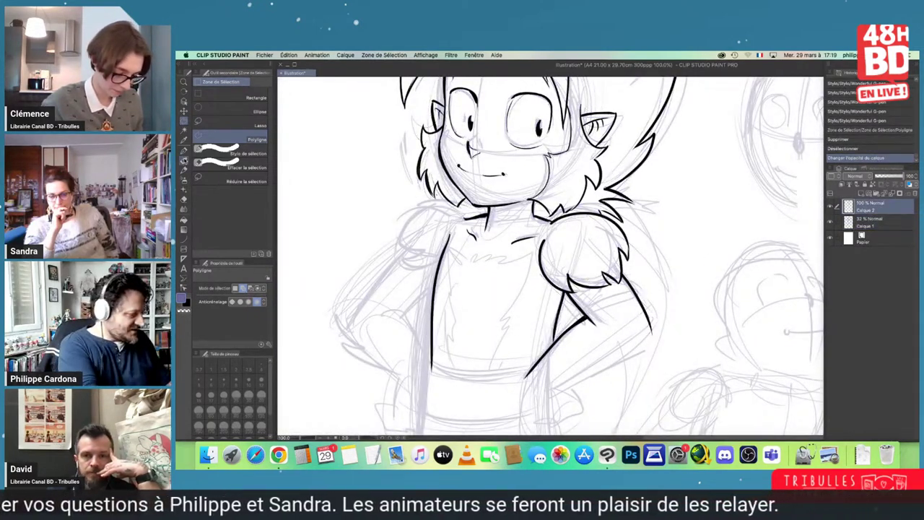
# - With the Wonderful G-pen, ink the spiky fur around the figure's right shoulder and both edges of the right upper arm
pyautogui.press('p')
pyautogui.hscroll(-2, 550, 257)
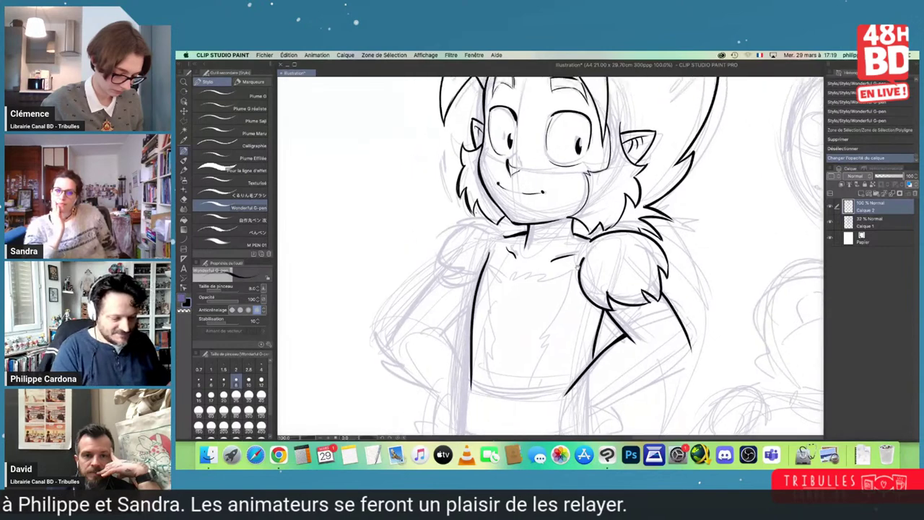
pyautogui.moveTo(577, 267); pyautogui.dragTo(672, 279)
pyautogui.moveTo(541, 243)
pyautogui.mouseDown()
pyautogui.moveTo(592, 247)
pyautogui.moveTo(526, 271)
pyautogui.moveTo(571, 295)
pyautogui.mouseUp()
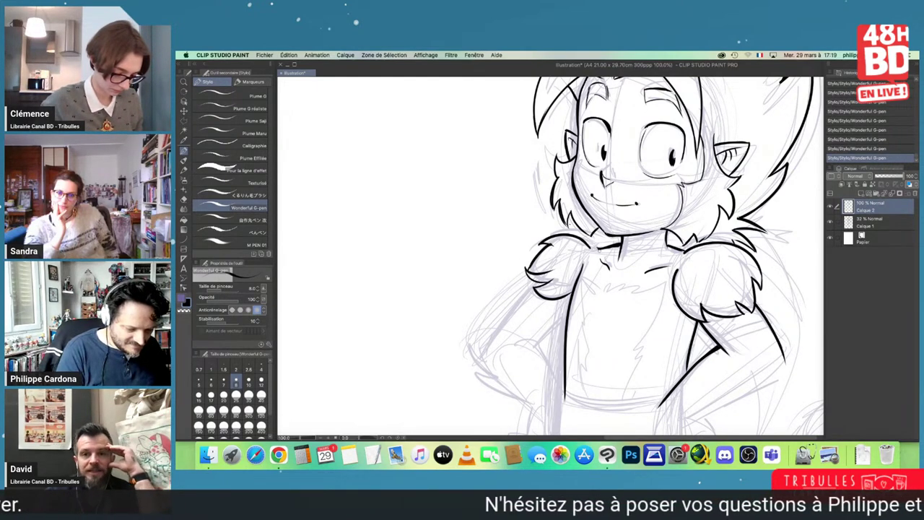
pyautogui.moveTo(701, 282)
pyautogui.mouseDown()
pyautogui.moveTo(685, 257)
pyautogui.moveTo(712, 212)
pyautogui.mouseUp()
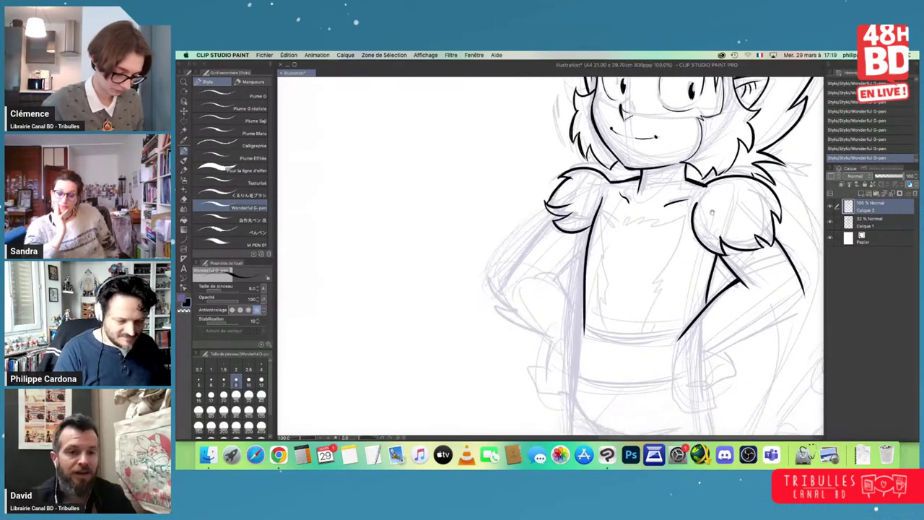
pyautogui.moveTo(556, 215); pyautogui.dragTo(505, 276)
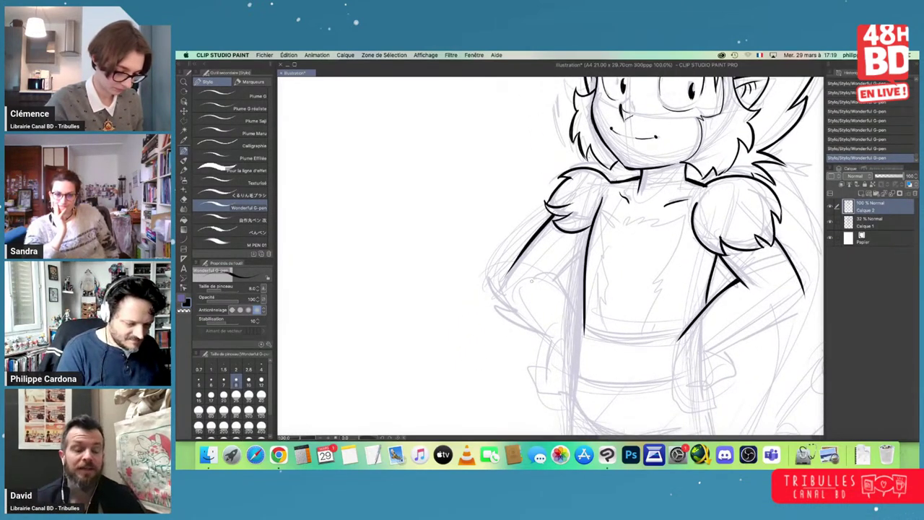
pyautogui.moveTo(583, 253); pyautogui.dragTo(557, 277)
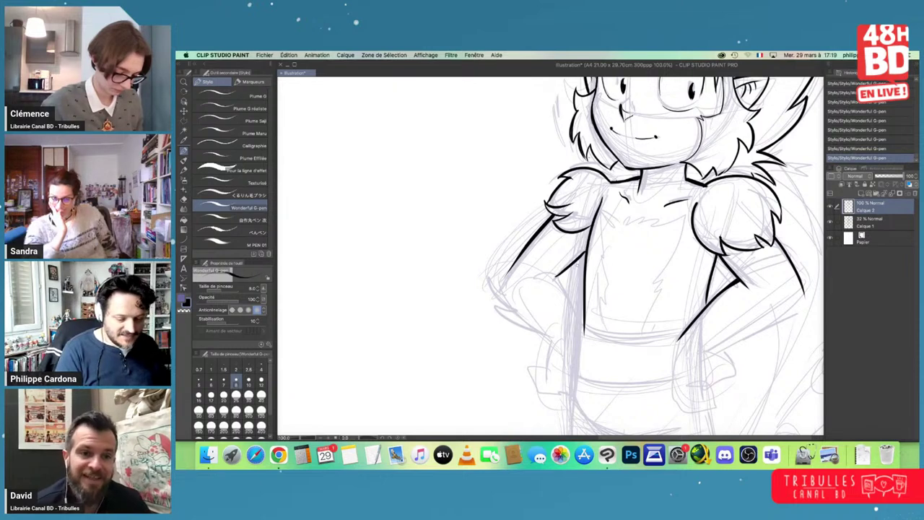
# - Ink the underside of the figure's left forearm and the fur at its elbow
pyautogui.moveTo(632, 280); pyautogui.dragTo(563, 253)
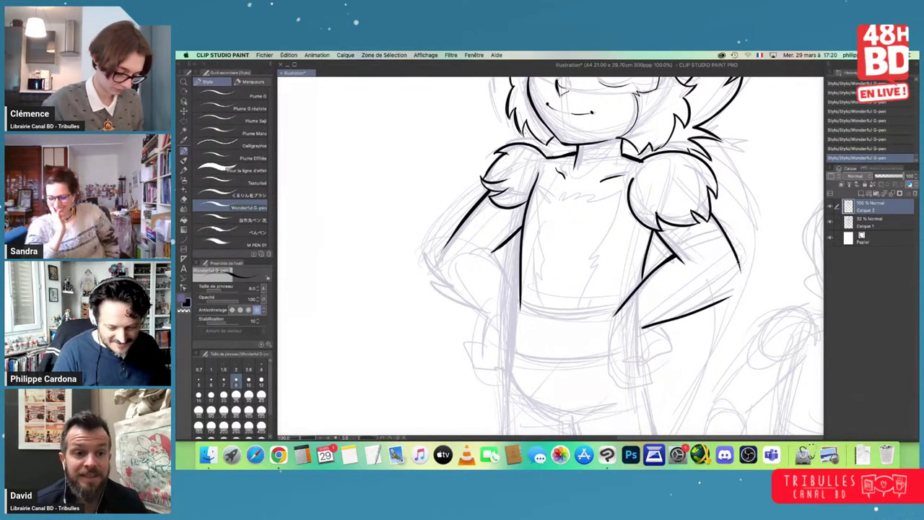
pyautogui.moveTo(753, 262)
pyautogui.mouseDown()
pyautogui.moveTo(724, 286)
pyautogui.moveTo(750, 276)
pyautogui.moveTo(697, 305)
pyautogui.mouseUp()
pyautogui.moveTo(359, 438); pyautogui.dragTo(371, 437)
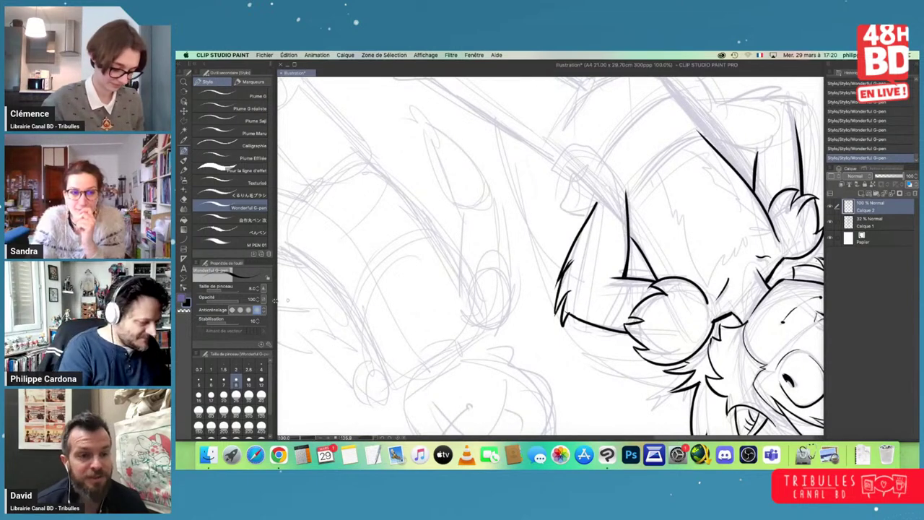
# - Erase part of the left elbow's outline and re-ink it with several pointed fur tufts
pyautogui.click(184, 198)
pyautogui.moveTo(573, 264)
pyautogui.mouseDown()
pyautogui.moveTo(555, 284)
pyautogui.moveTo(575, 257)
pyautogui.moveTo(552, 289)
pyautogui.moveTo(568, 262)
pyautogui.moveTo(554, 314)
pyautogui.mouseUp()
pyautogui.click(185, 152)
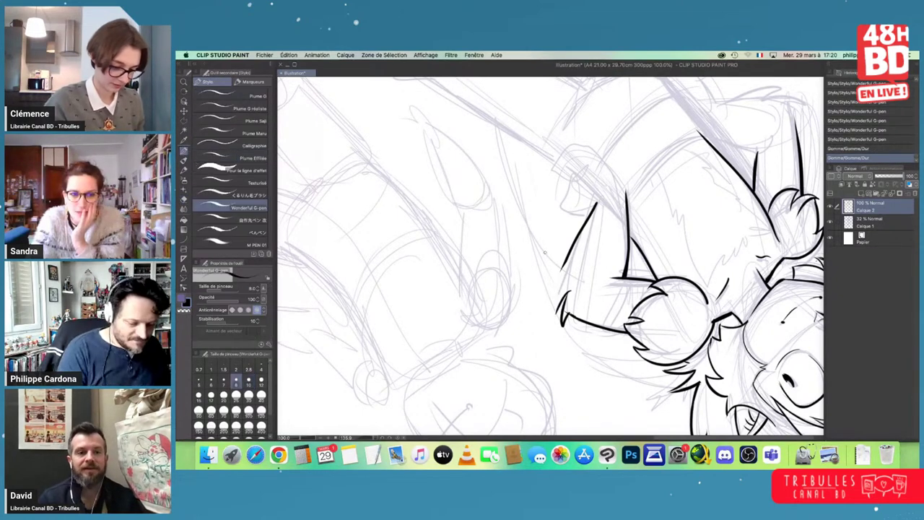
pyautogui.moveTo(572, 248); pyautogui.dragTo(554, 312)
pyautogui.moveTo(565, 275); pyautogui.dragTo(555, 319)
pyautogui.moveTo(570, 289); pyautogui.dragTo(561, 315)
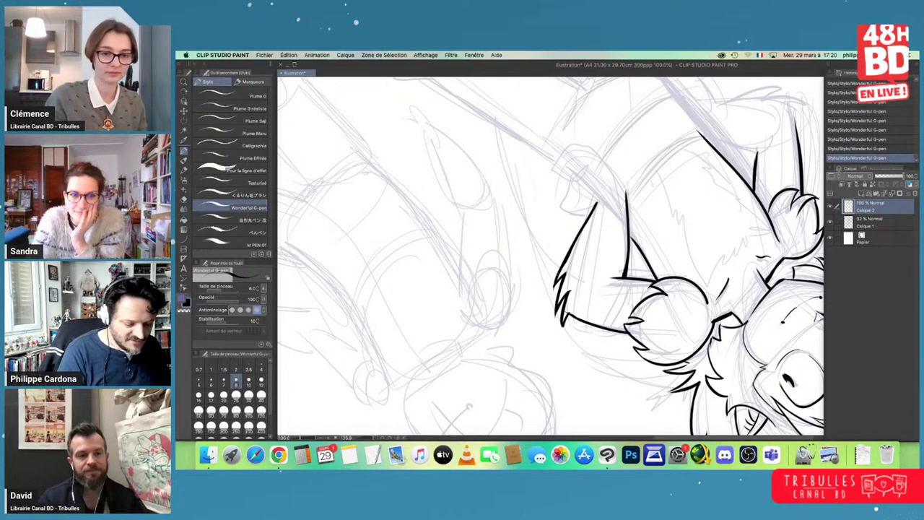
pyautogui.click(397, 437)
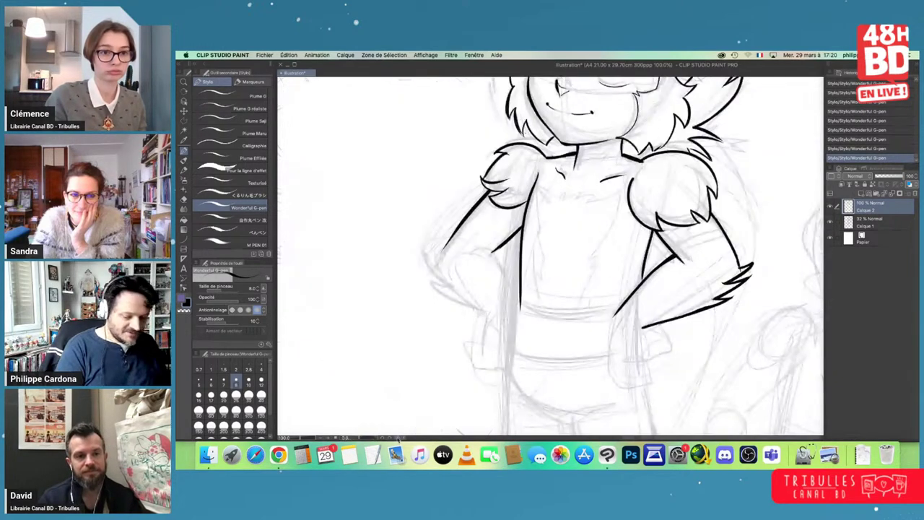
# - Ink the figure's left hand as a closed fist resting on the hip, with wrist, knuckles and curled fingers
pyautogui.moveTo(675, 310); pyautogui.dragTo(698, 248)
pyautogui.moveTo(639, 254)
pyautogui.mouseDown()
pyautogui.moveTo(634, 310)
pyautogui.moveTo(646, 319)
pyautogui.mouseUp()
pyautogui.moveTo(663, 269)
pyautogui.mouseDown()
pyautogui.moveTo(656, 308)
pyautogui.moveTo(688, 287)
pyautogui.mouseUp()
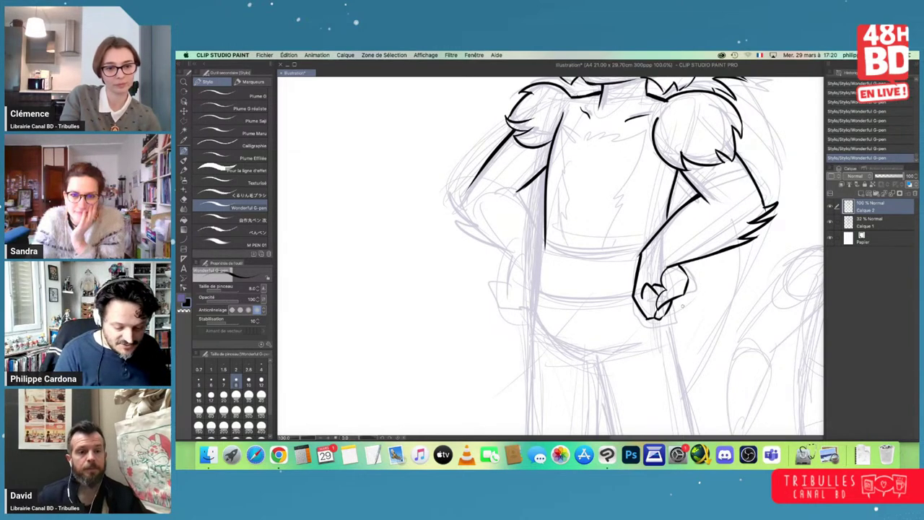
pyautogui.moveTo(686, 288); pyautogui.dragTo(677, 316)
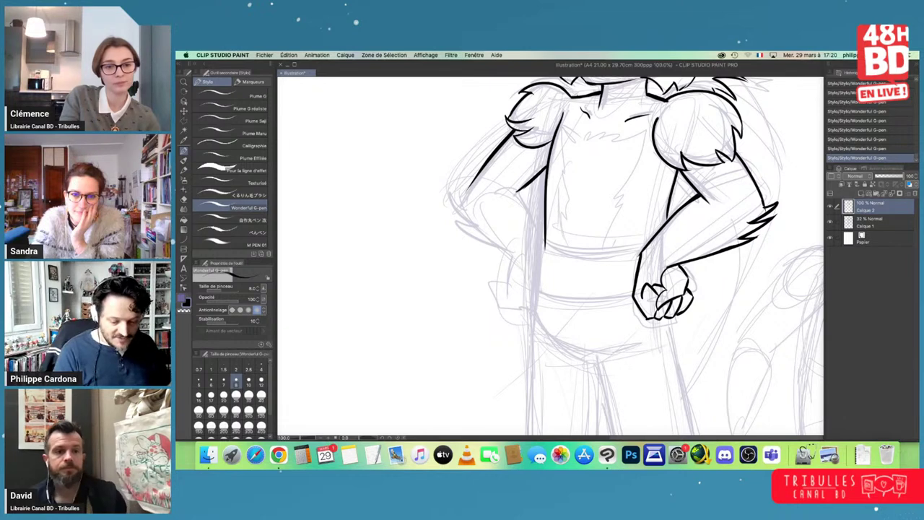
# - Ink the wide sash around the waist, with its upper and lower edges and the fabric folds between them
pyautogui.moveTo(543, 248)
pyautogui.mouseDown()
pyautogui.moveTo(588, 258)
pyautogui.moveTo(640, 253)
pyautogui.mouseUp()
pyautogui.moveTo(543, 238)
pyautogui.mouseDown()
pyautogui.moveTo(536, 284)
pyautogui.moveTo(553, 302)
pyautogui.moveTo(620, 298)
pyautogui.mouseUp()
pyautogui.moveTo(541, 282); pyautogui.dragTo(627, 292)
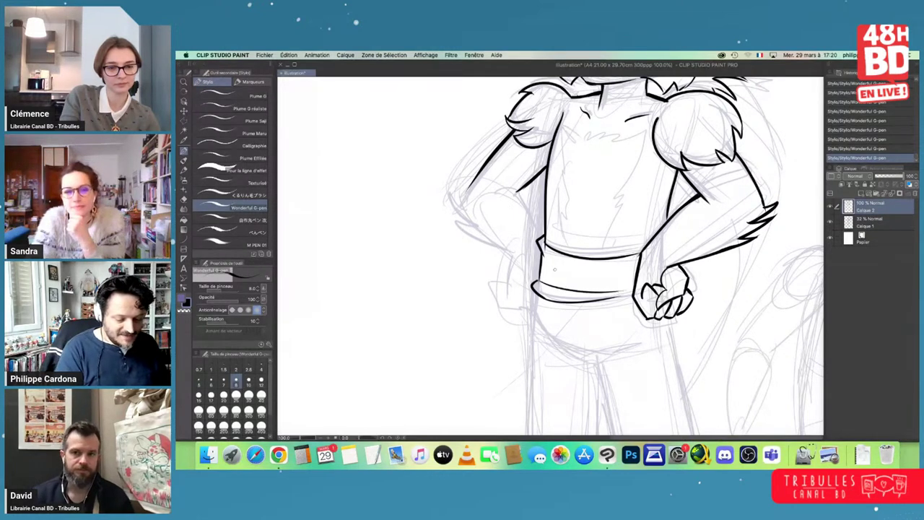
pyautogui.moveTo(542, 258); pyautogui.dragTo(632, 274)
pyautogui.moveTo(595, 298); pyautogui.dragTo(636, 306)
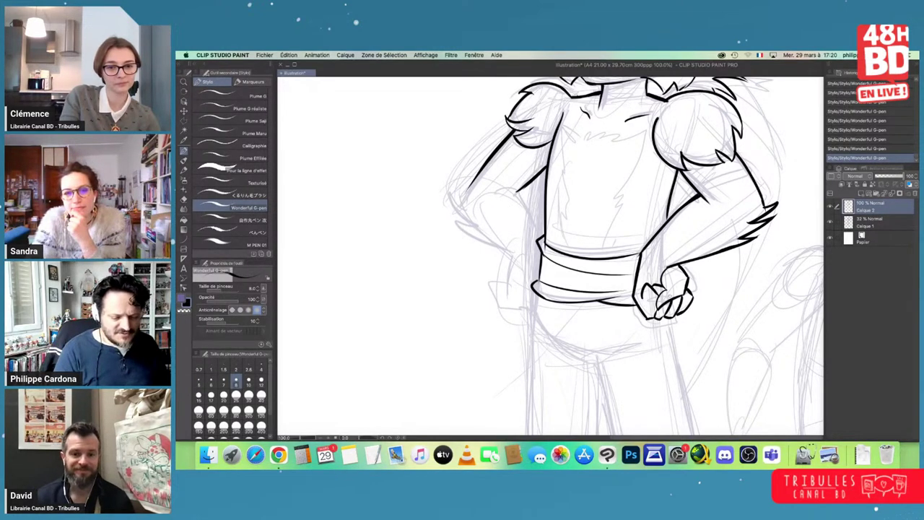
# - Ink the figure's right forearm with pointed elbow fur and the right hand resting on the hip behind the sash
pyautogui.moveTo(678, 210); pyautogui.dragTo(724, 237)
pyautogui.moveTo(541, 219)
pyautogui.mouseDown()
pyautogui.moveTo(565, 226)
pyautogui.moveTo(591, 258)
pyautogui.mouseUp()
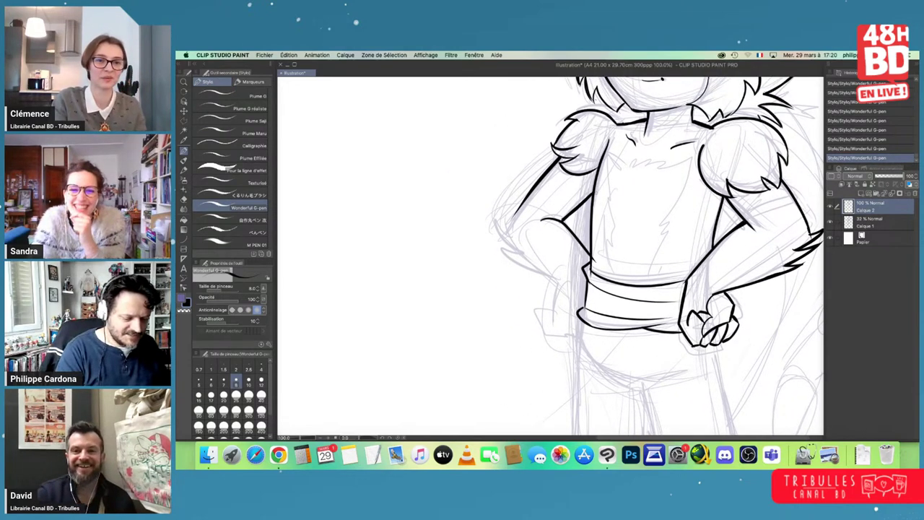
pyautogui.moveTo(510, 240)
pyautogui.mouseDown()
pyautogui.moveTo(495, 225)
pyautogui.moveTo(570, 291)
pyautogui.moveTo(566, 340)
pyautogui.moveTo(580, 344)
pyautogui.mouseUp()
pyautogui.press('super+z')
pyautogui.moveTo(671, 311); pyautogui.dragTo(660, 338)
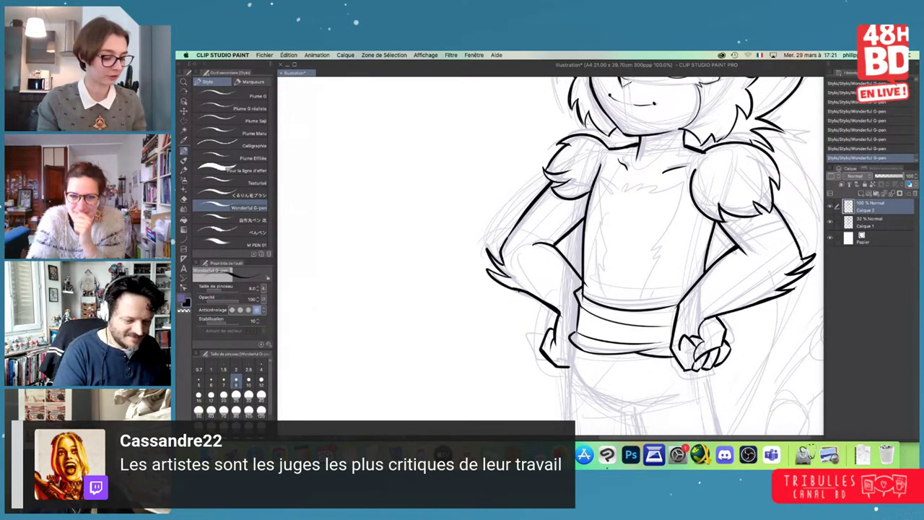
pyautogui.moveTo(526, 213); pyautogui.dragTo(499, 252)
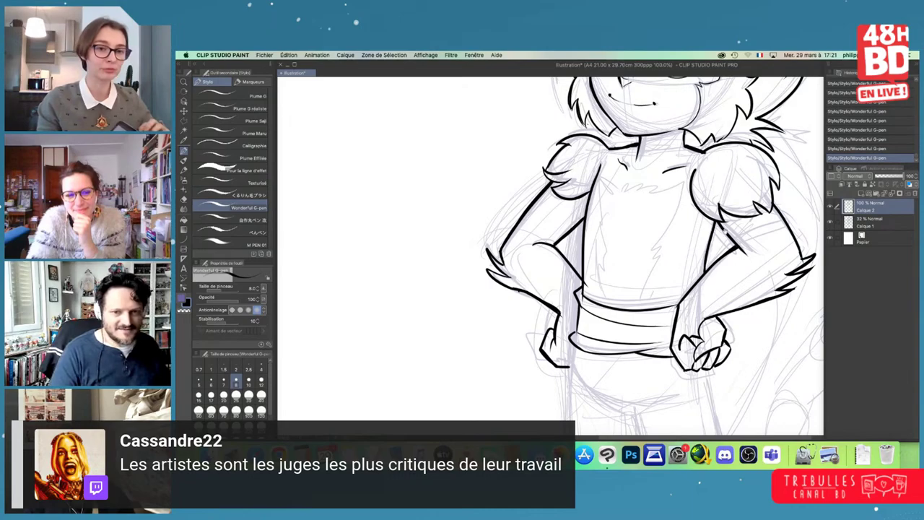
# - Ink the crotch fold and the short hip lines of the trousers below the sash
pyautogui.moveTo(772, 311); pyautogui.dragTo(709, 351)
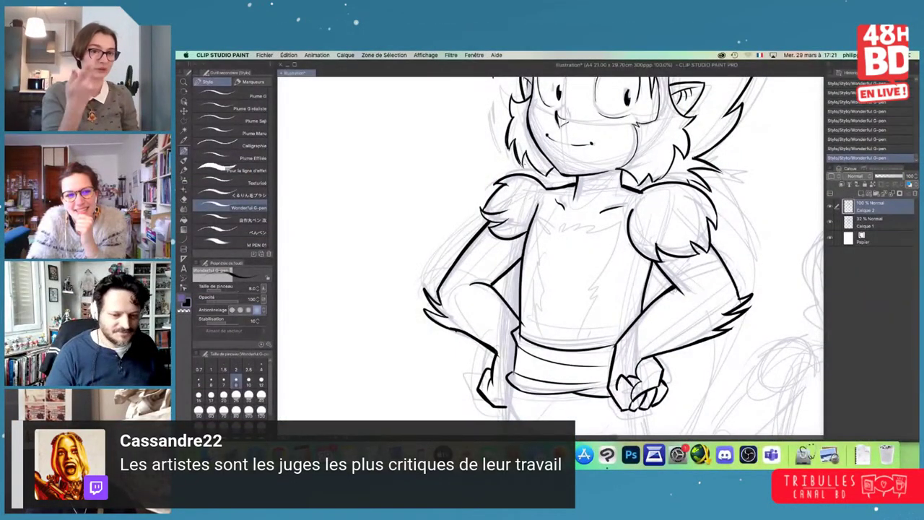
pyautogui.scroll(-5, 548, 252)
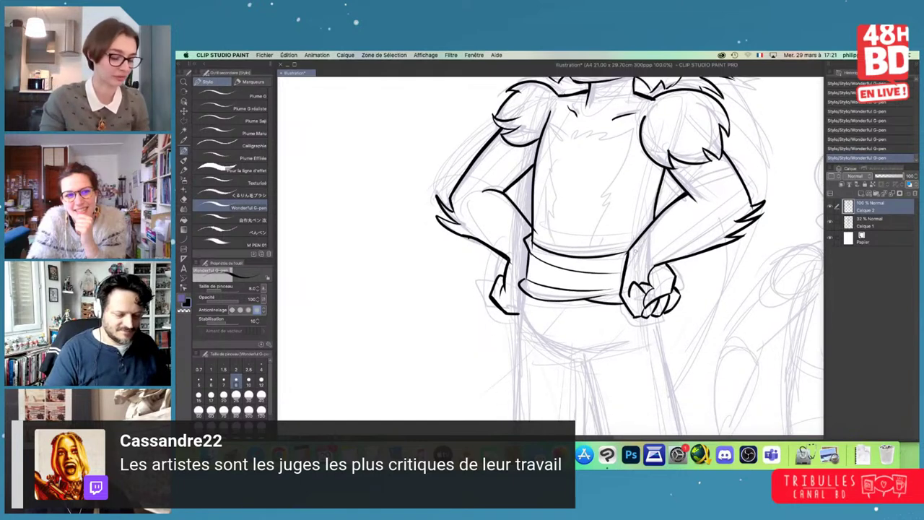
pyautogui.scroll(-2, 672, 270)
pyautogui.moveTo(687, 297); pyautogui.dragTo(648, 270)
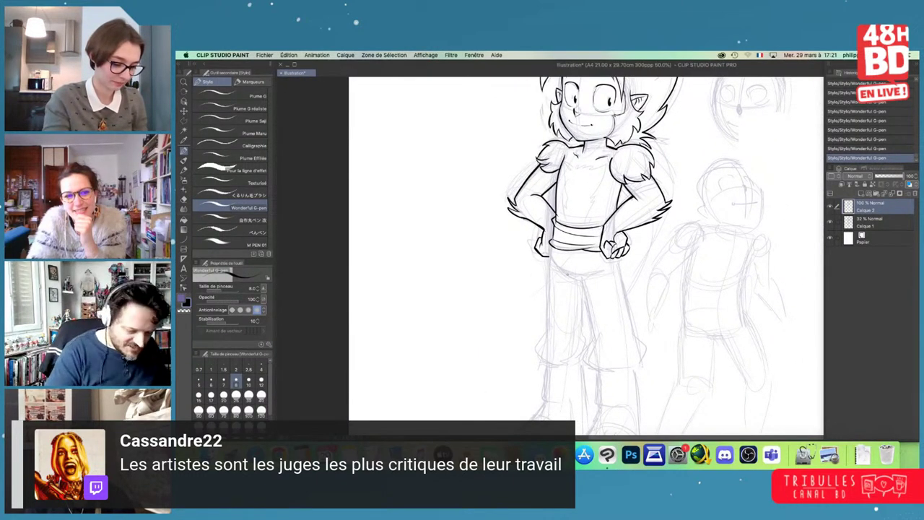
pyautogui.moveTo(563, 271)
pyautogui.mouseDown()
pyautogui.moveTo(579, 280)
pyautogui.moveTo(620, 269)
pyautogui.mouseUp()
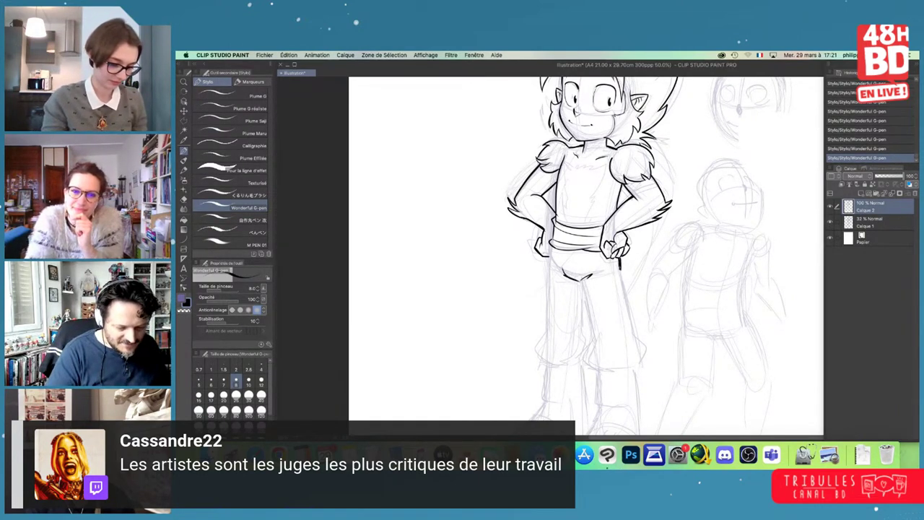
# - Set the pen size to 10 and ink the figure's left trouser leg down to its puffed, rounded cuff
pyautogui.click(248, 380)
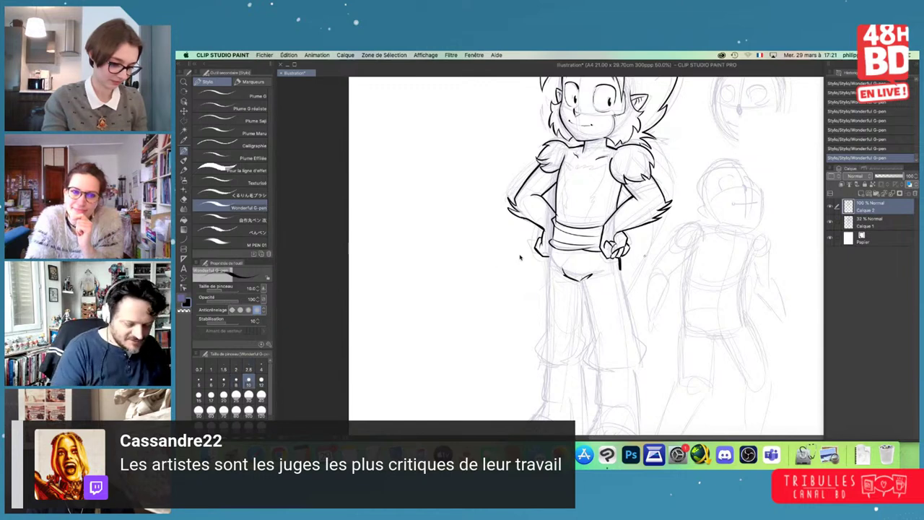
pyautogui.scroll(1, 608, 281)
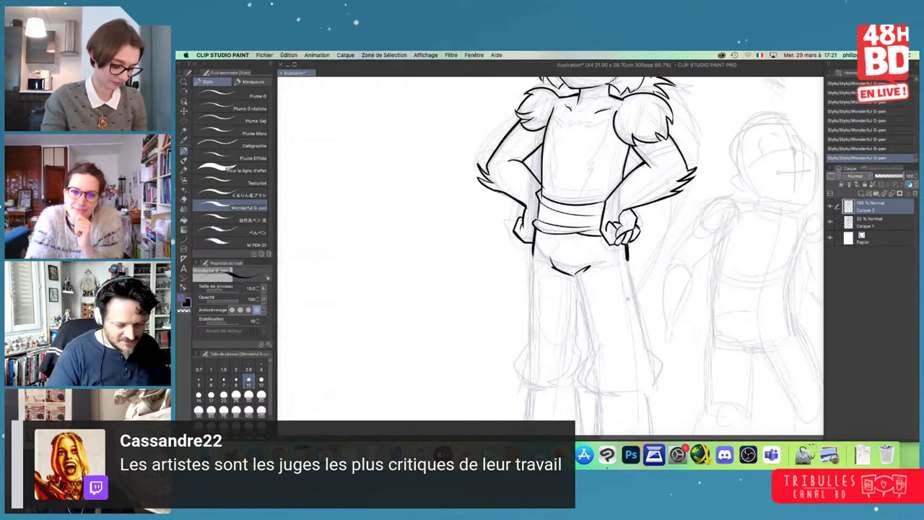
pyautogui.moveTo(608, 282)
pyautogui.mouseDown()
pyautogui.moveTo(616, 214)
pyautogui.moveTo(579, 242)
pyautogui.moveTo(583, 313)
pyautogui.moveTo(596, 334)
pyautogui.mouseUp()
pyautogui.moveTo(589, 297)
pyautogui.mouseDown()
pyautogui.moveTo(599, 337)
pyautogui.moveTo(646, 335)
pyautogui.mouseUp()
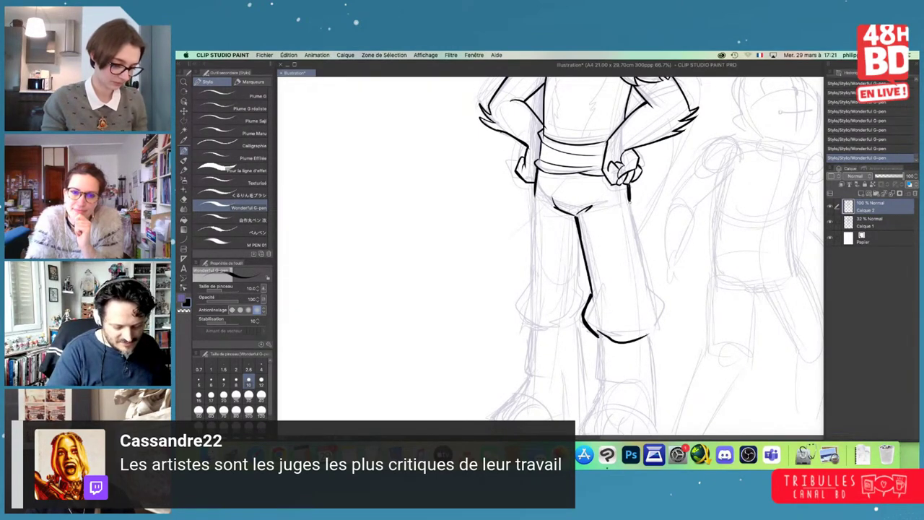
pyautogui.moveTo(628, 201)
pyautogui.mouseDown()
pyautogui.moveTo(646, 296)
pyautogui.moveTo(661, 307)
pyautogui.moveTo(650, 334)
pyautogui.mouseUp()
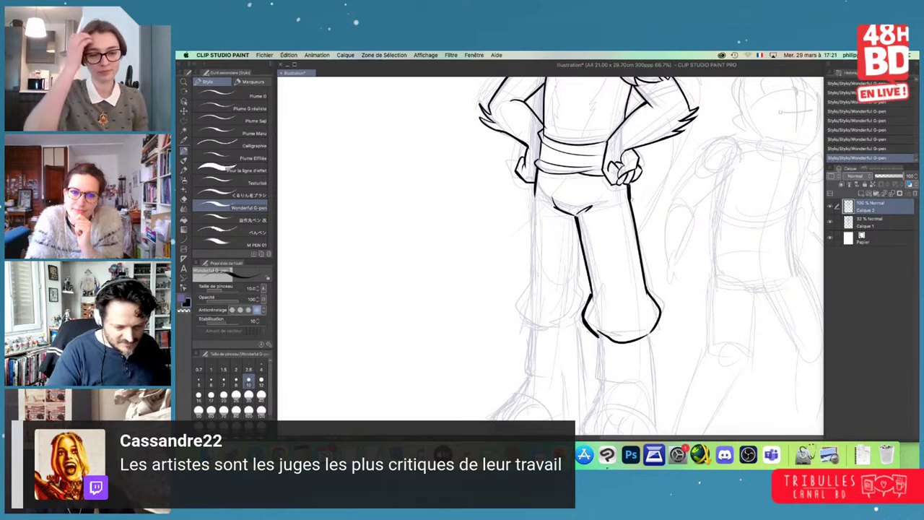
pyautogui.moveTo(628, 184); pyautogui.dragTo(634, 216)
# - Ink both sides of the left lower leg from the puffed cuff down to the ankle
pyautogui.moveTo(651, 336); pyautogui.dragTo(671, 260)
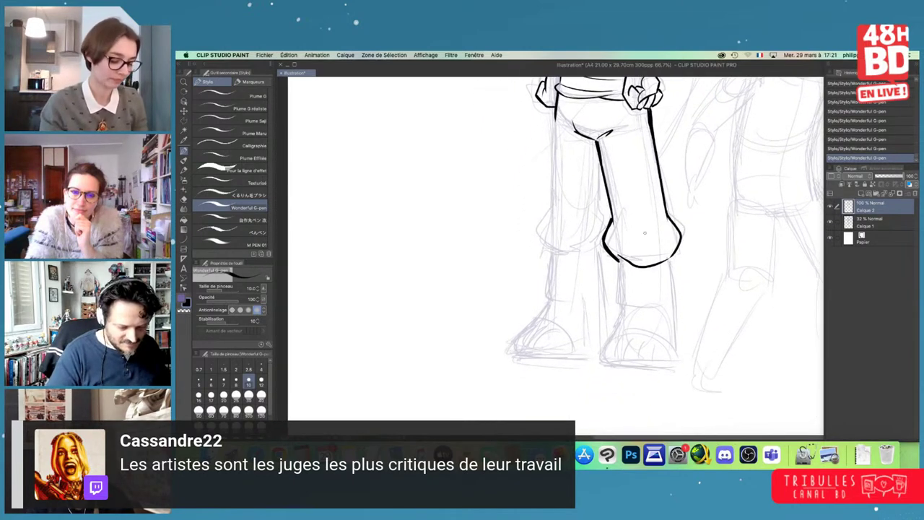
pyautogui.moveTo(615, 259)
pyautogui.mouseDown()
pyautogui.moveTo(621, 306)
pyautogui.moveTo(618, 296)
pyautogui.mouseUp()
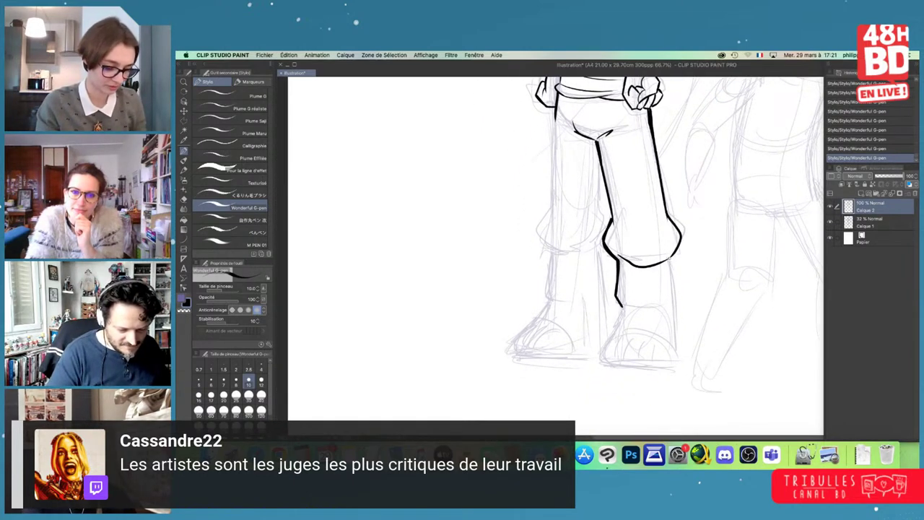
pyautogui.moveTo(670, 256); pyautogui.dragTo(674, 311)
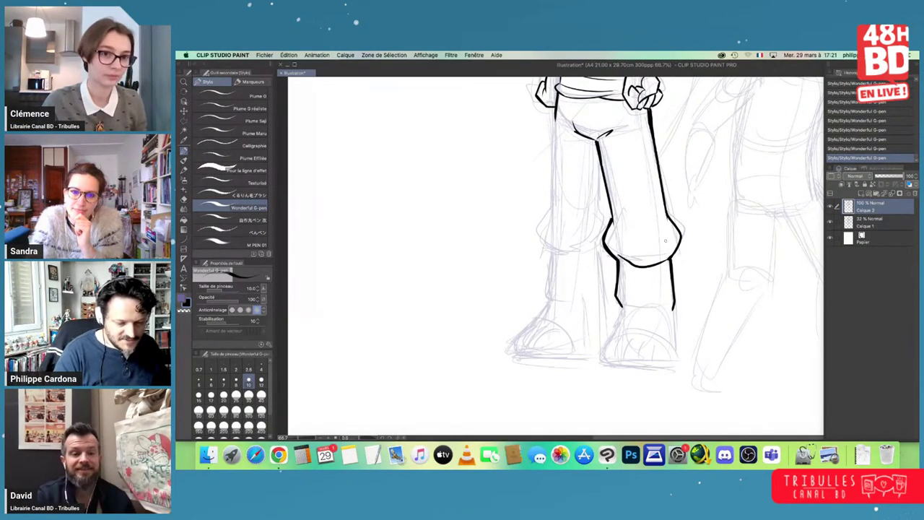
# - Ink the figure's right trouser leg with its puffed cuff and both sides of the lower leg beneath it
pyautogui.moveTo(603, 185); pyautogui.dragTo(601, 218)
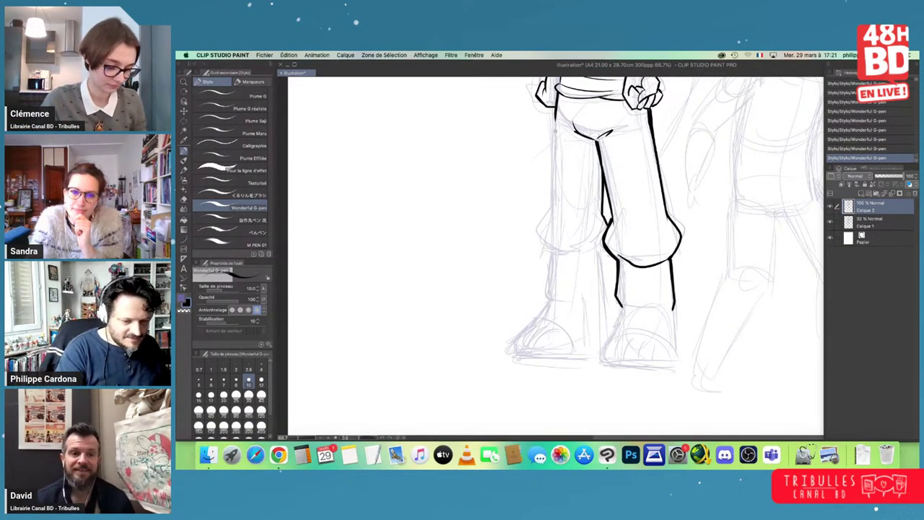
pyautogui.moveTo(555, 113)
pyautogui.mouseDown()
pyautogui.moveTo(551, 206)
pyautogui.moveTo(540, 230)
pyautogui.moveTo(550, 248)
pyautogui.moveTo(590, 254)
pyautogui.mouseUp()
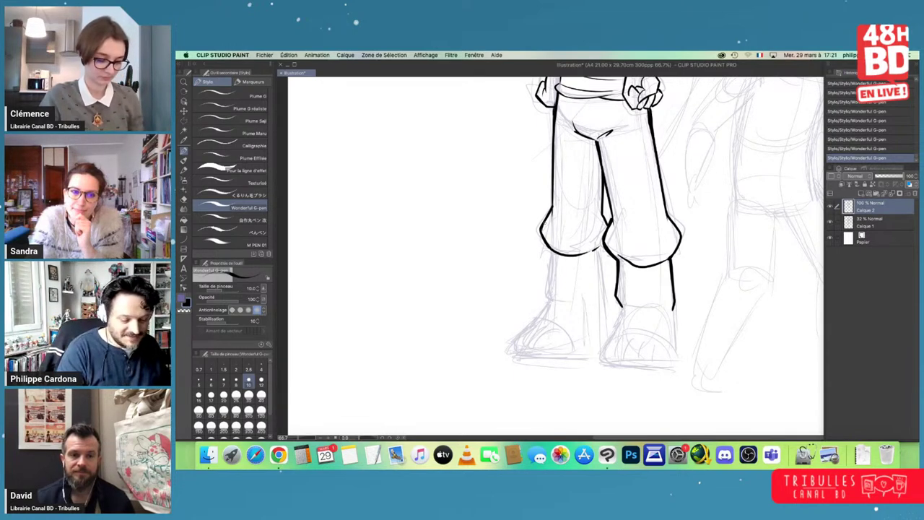
pyautogui.moveTo(597, 249); pyautogui.dragTo(602, 305)
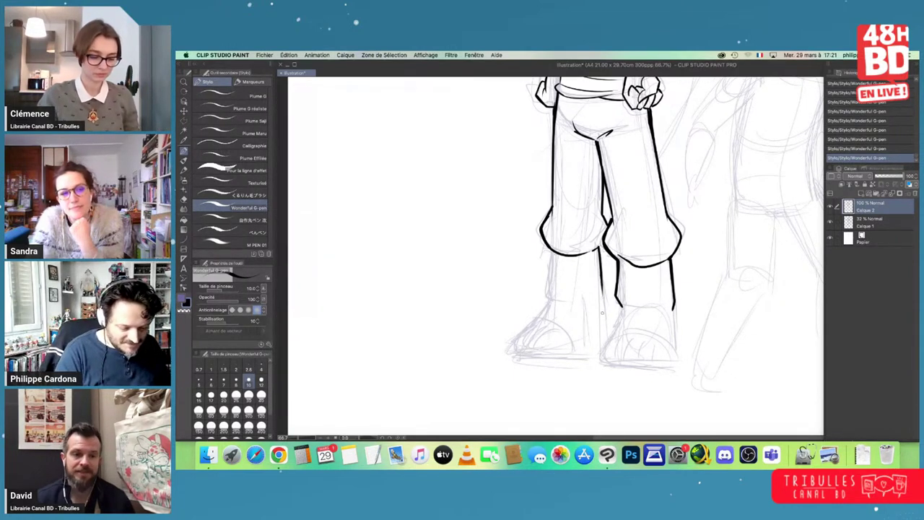
pyautogui.moveTo(549, 249); pyautogui.dragTo(547, 297)
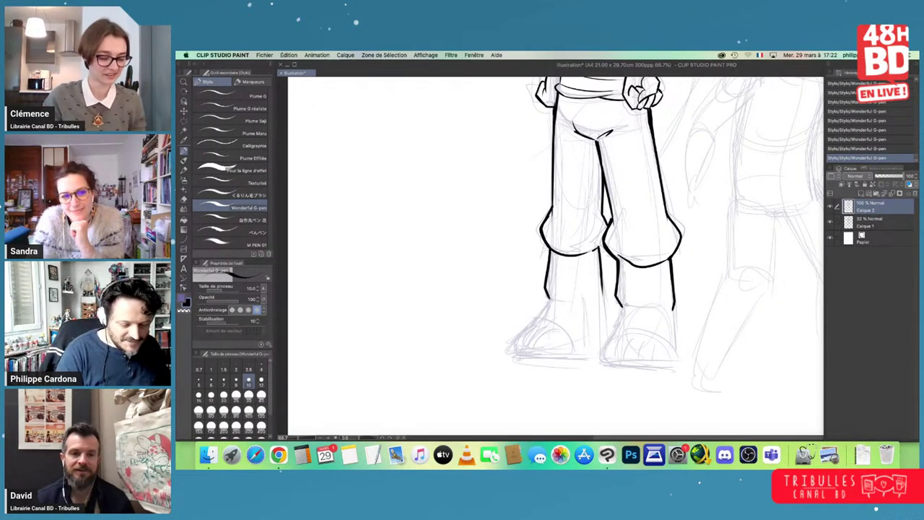
# - Ink the figure's left shoe with its outer contour, a thin sole and a curved toe cap
pyautogui.moveTo(652, 311)
pyautogui.mouseDown()
pyautogui.moveTo(680, 252)
pyautogui.moveTo(637, 289)
pyautogui.moveTo(626, 318)
pyautogui.moveTo(692, 322)
pyautogui.mouseUp()
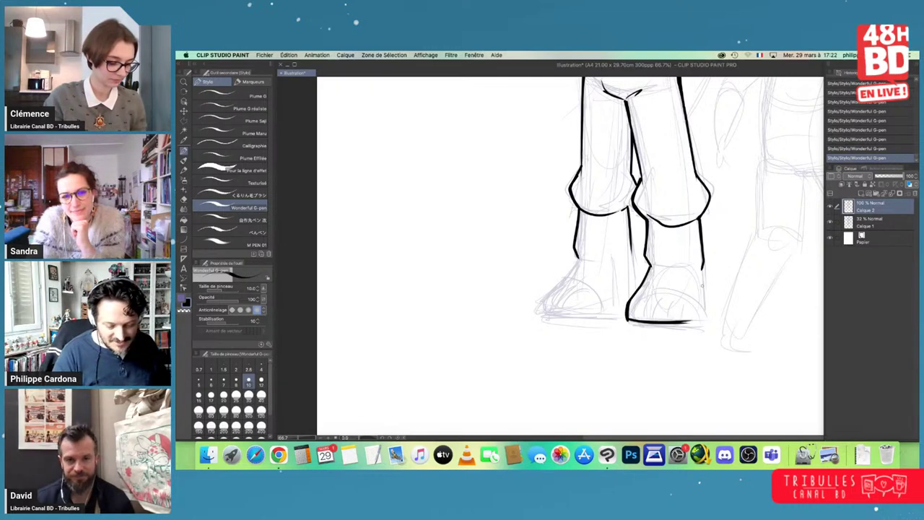
pyautogui.moveTo(702, 268); pyautogui.dragTo(705, 316)
pyautogui.moveTo(628, 311); pyautogui.dragTo(702, 318)
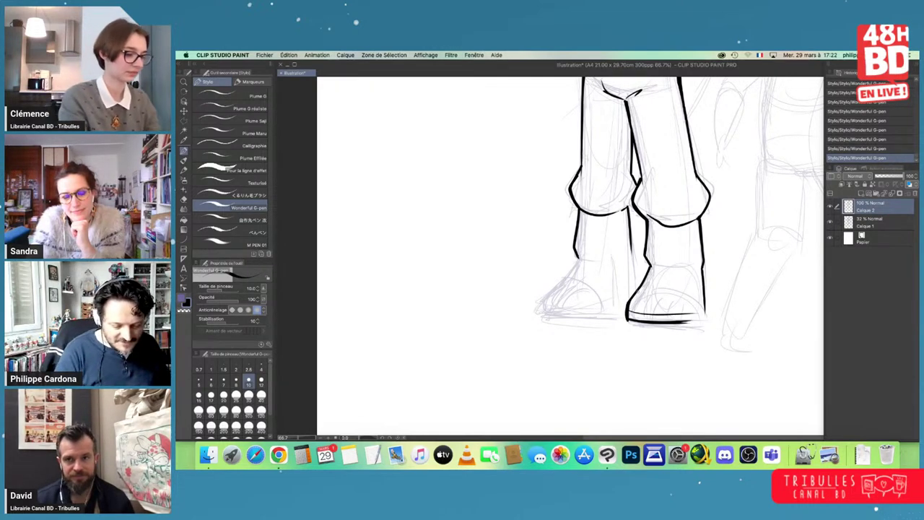
pyautogui.moveTo(635, 294)
pyautogui.mouseDown()
pyautogui.moveTo(712, 313)
pyautogui.moveTo(695, 309)
pyautogui.mouseUp()
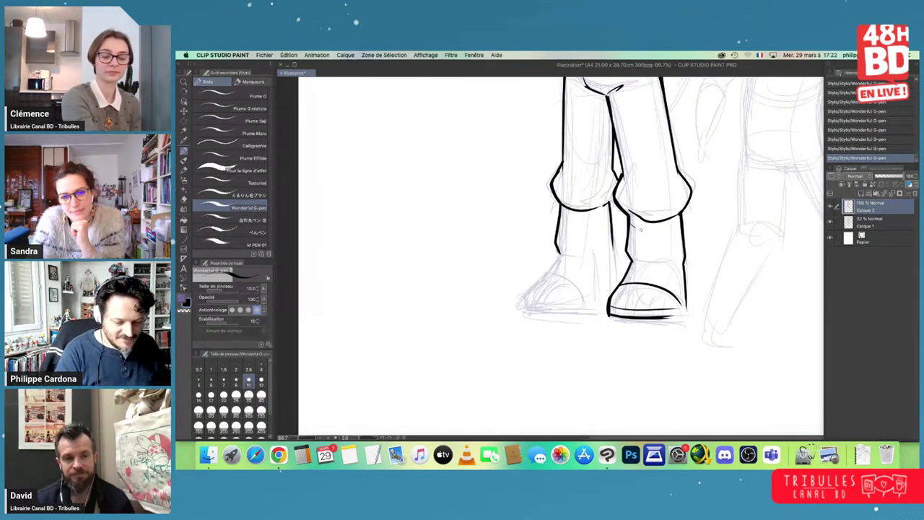
# - Ink the wrap bands across the left ankle and instep, add short toe lines, and reinforce the left shoe's outer edge
pyautogui.moveTo(640, 230); pyautogui.dragTo(681, 231)
pyautogui.moveTo(629, 246); pyautogui.dragTo(684, 246)
pyautogui.moveTo(631, 268)
pyautogui.mouseDown()
pyautogui.moveTo(679, 282)
pyautogui.moveTo(619, 309)
pyautogui.moveTo(685, 314)
pyautogui.mouseUp()
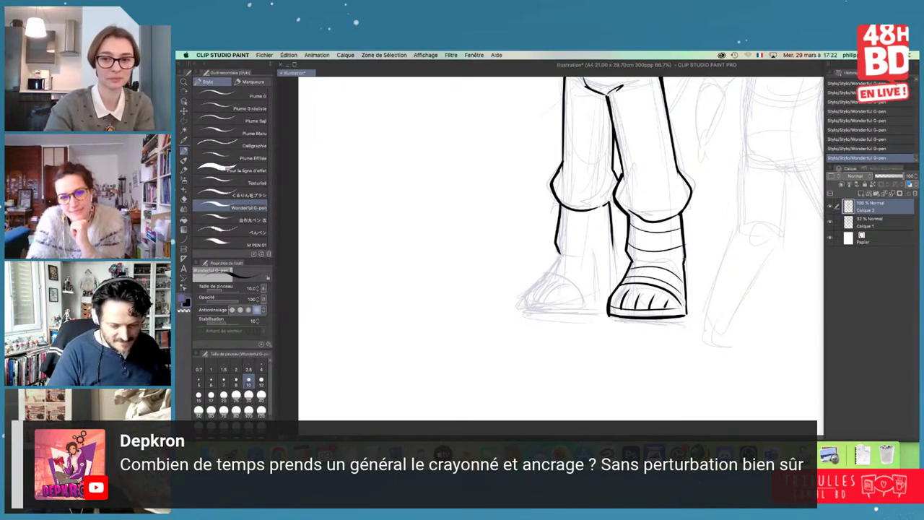
pyautogui.moveTo(683, 261); pyautogui.dragTo(686, 309)
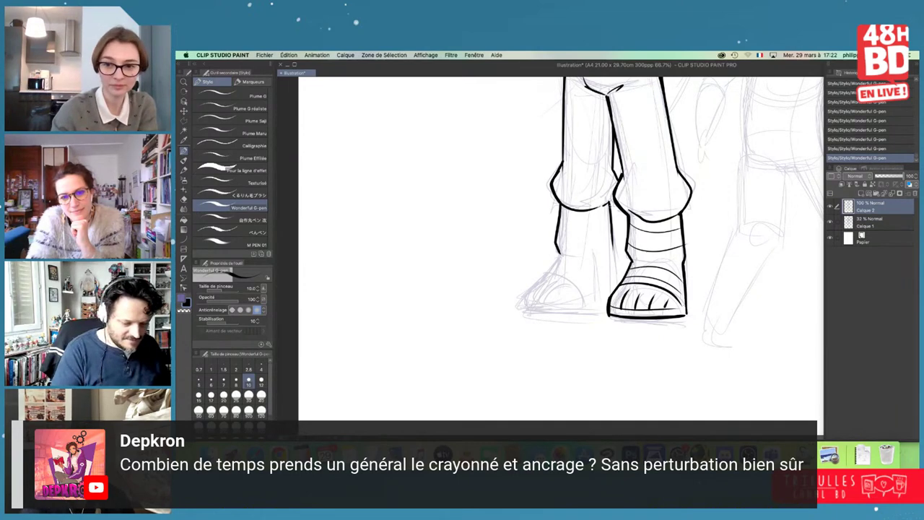
# - Ink the figure's right shoe with its sloping outer contour and a thin sole, and extend the inner ankle line
pyautogui.moveTo(613, 250); pyautogui.dragTo(617, 282)
pyautogui.moveTo(559, 253)
pyautogui.mouseDown()
pyautogui.moveTo(520, 295)
pyautogui.moveTo(536, 283)
pyautogui.moveTo(599, 307)
pyautogui.mouseUp()
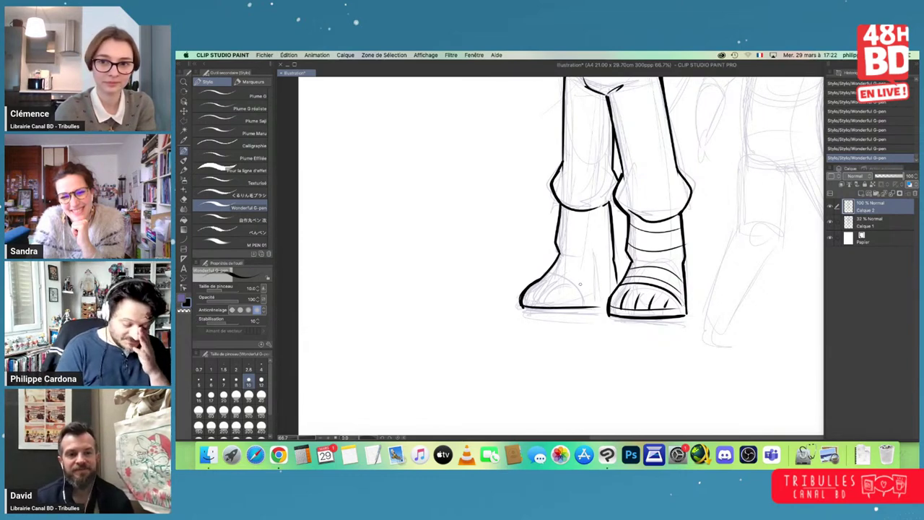
pyautogui.moveTo(522, 302); pyautogui.dragTo(577, 301)
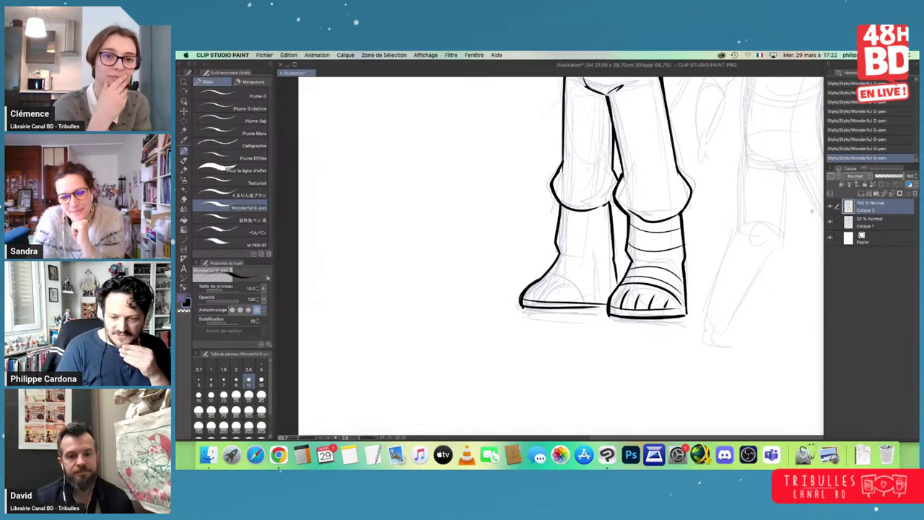
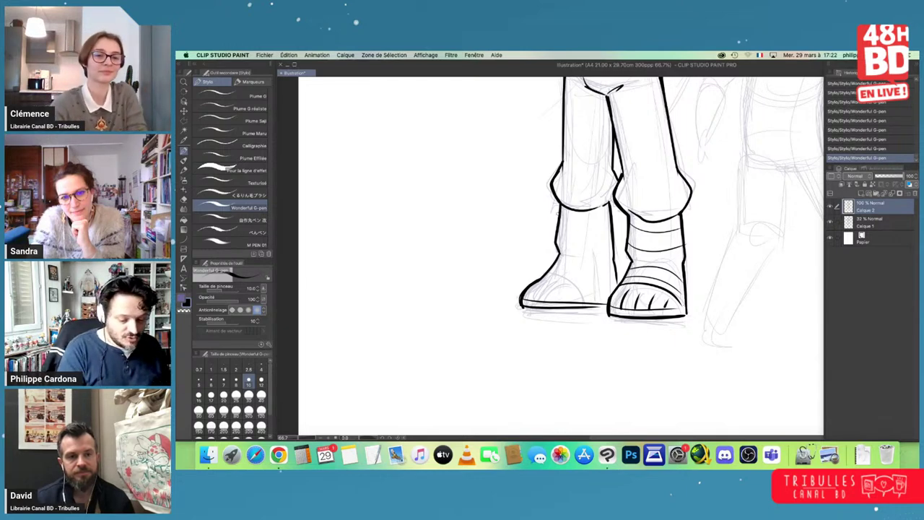
# - Ink wrap bands across the right lower leg and instep, a curved toe cap and short toe lines on the right shoe
pyautogui.moveTo(560, 224); pyautogui.dragTo(611, 221)
pyautogui.moveTo(558, 243); pyautogui.dragTo(612, 241)
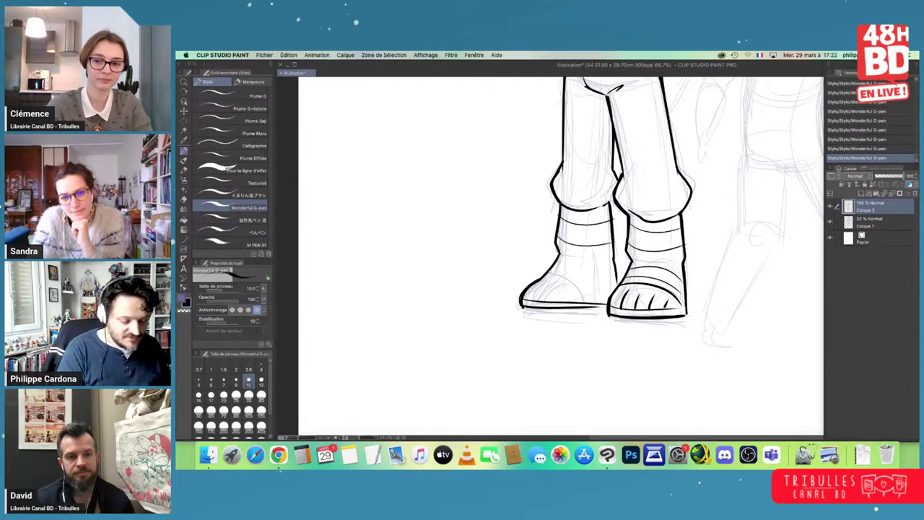
pyautogui.moveTo(547, 272); pyautogui.dragTo(592, 305)
pyautogui.press('super+z')
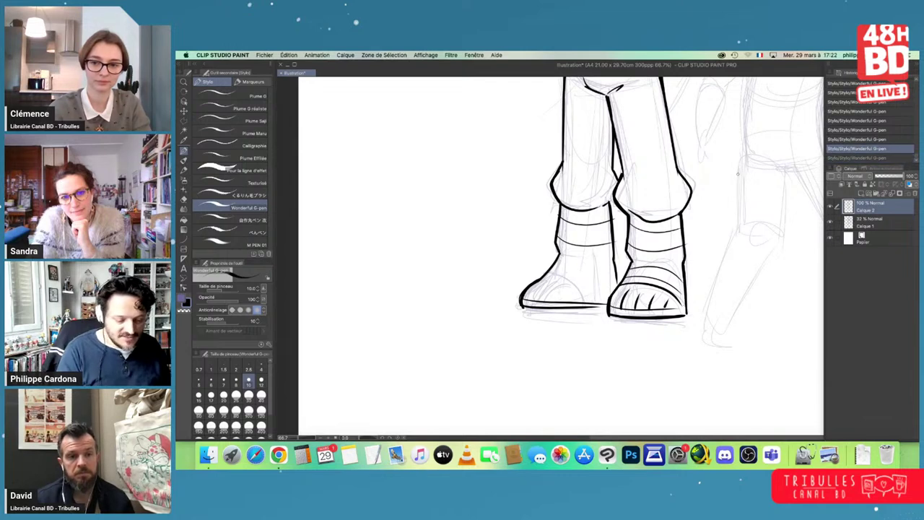
pyautogui.moveTo(542, 278)
pyautogui.mouseDown()
pyautogui.moveTo(581, 300)
pyautogui.moveTo(579, 273)
pyautogui.moveTo(602, 301)
pyautogui.mouseUp()
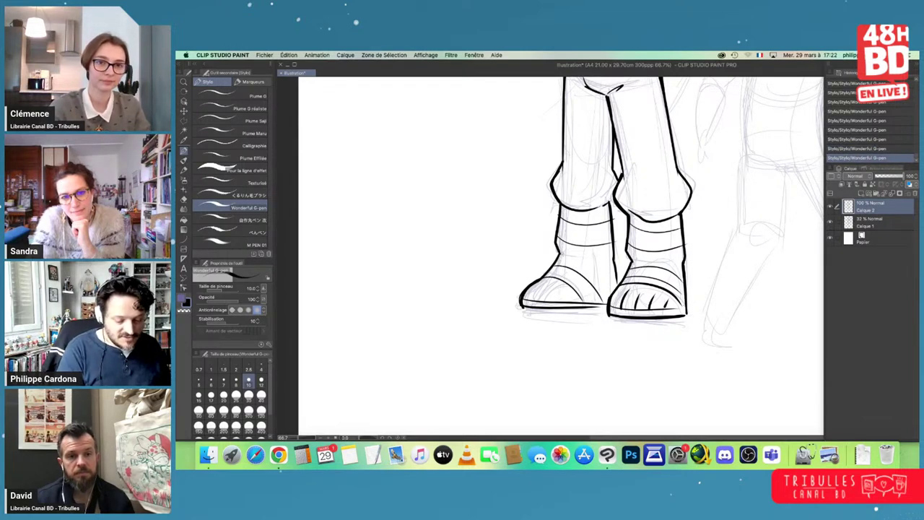
pyautogui.moveTo(560, 253); pyautogui.dragTo(599, 259)
pyautogui.moveTo(547, 301)
pyautogui.mouseDown()
pyautogui.moveTo(568, 283)
pyautogui.moveTo(547, 281)
pyautogui.mouseUp()
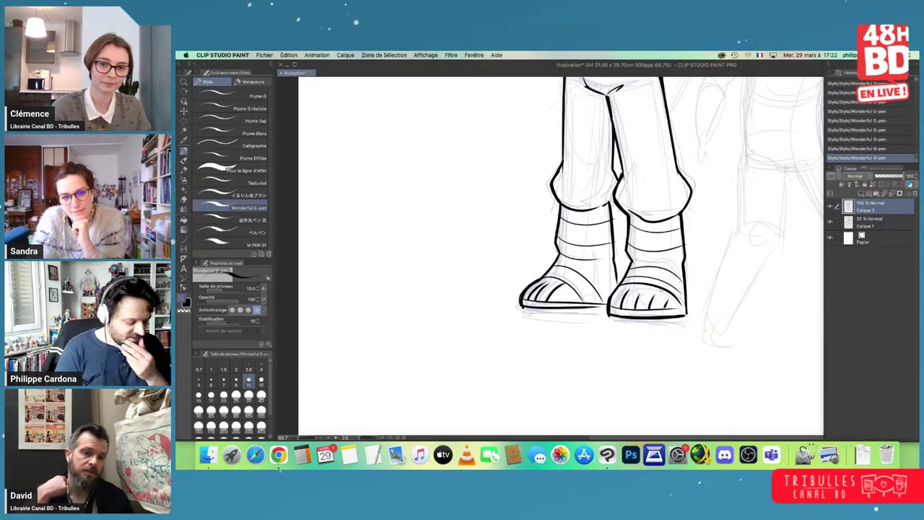
# - Erase the right shoe's bottom sole line with the hard eraser and re-ink it slightly lower for a thicker sole
pyautogui.moveTo(368, 438); pyautogui.dragTo(350, 445)
pyautogui.moveTo(698, 321); pyautogui.dragTo(639, 264)
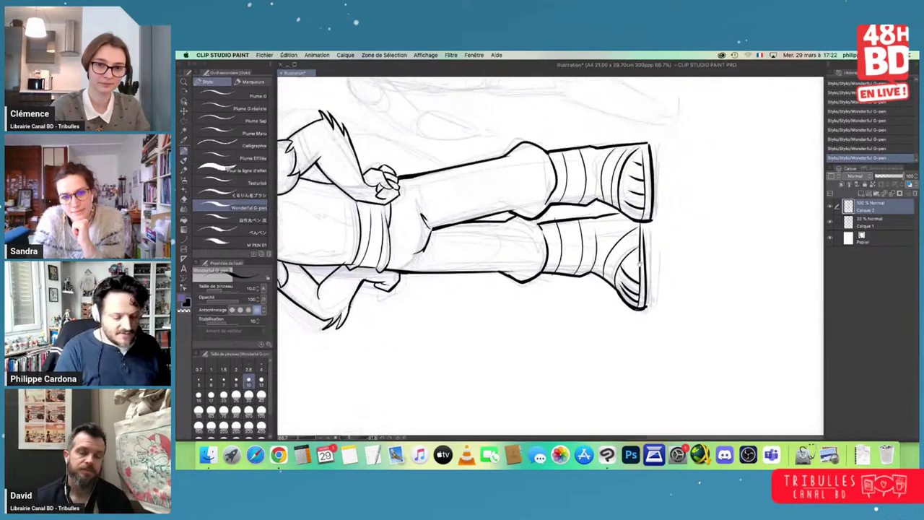
pyautogui.press('e')
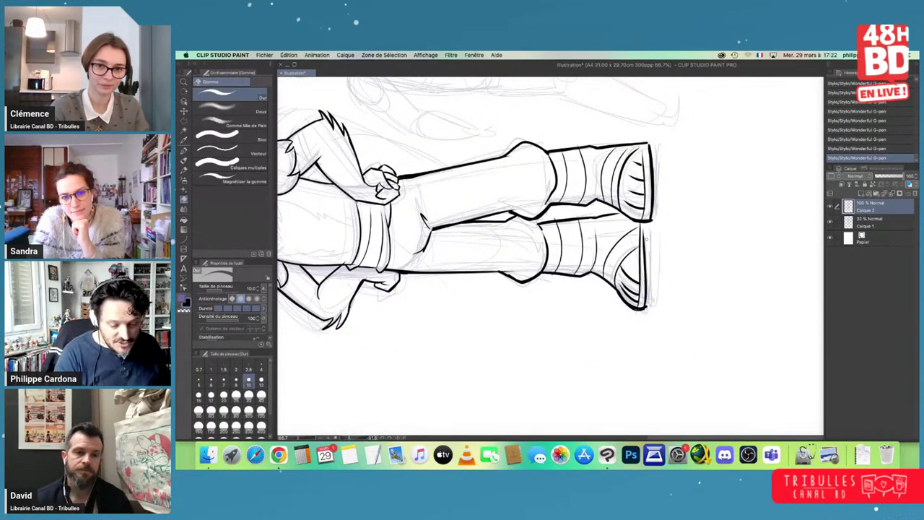
pyautogui.moveTo(644, 247)
pyautogui.mouseDown()
pyautogui.moveTo(644, 311)
pyautogui.moveTo(645, 274)
pyautogui.mouseUp()
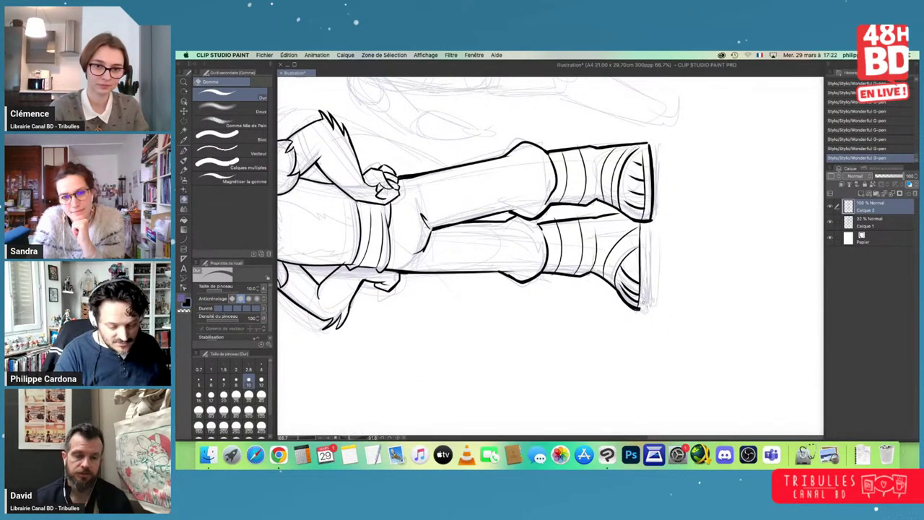
pyautogui.moveTo(643, 308); pyautogui.dragTo(641, 311)
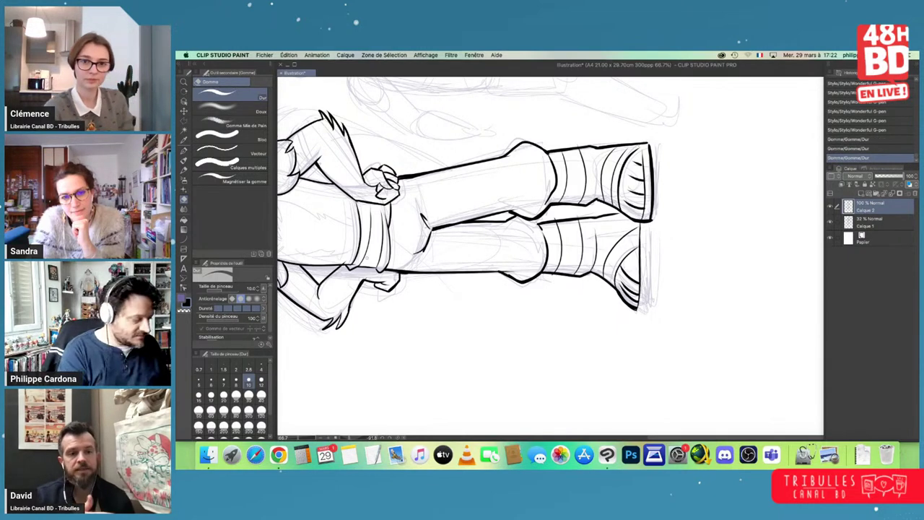
pyautogui.press('p')
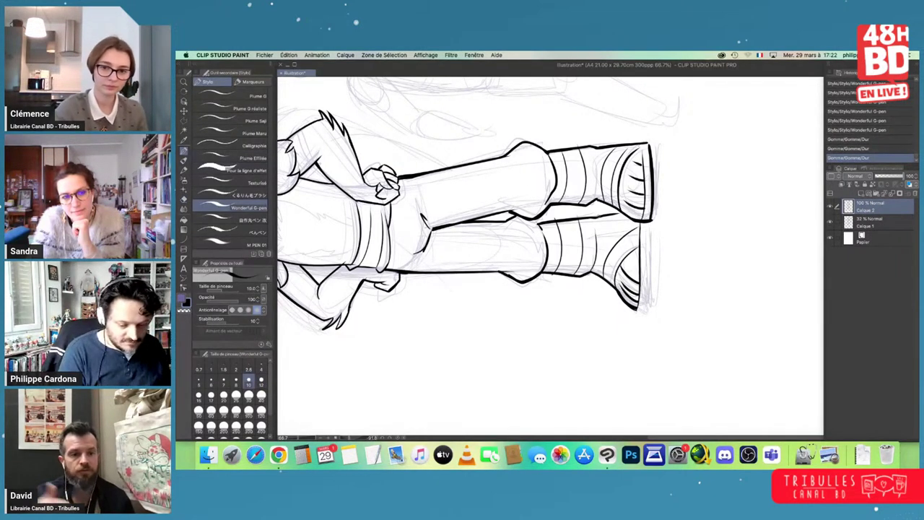
pyautogui.moveTo(646, 222); pyautogui.dragTo(647, 311)
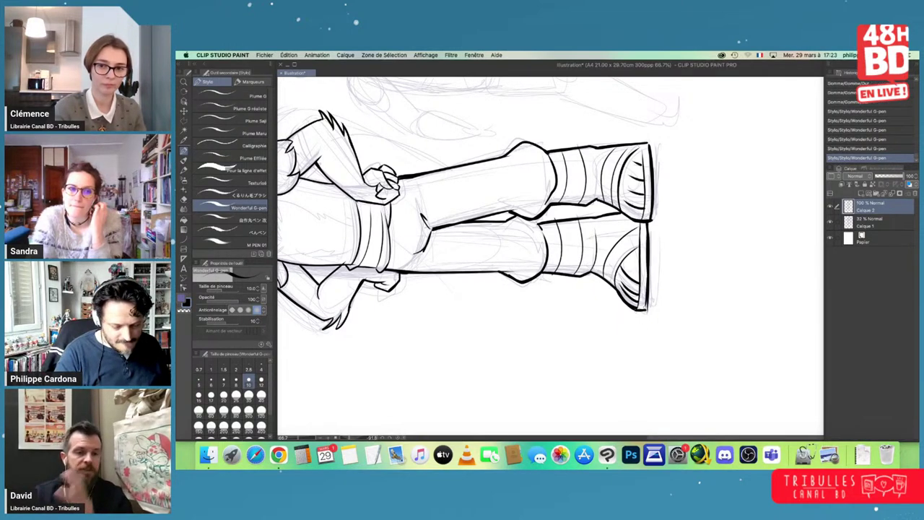
# - Thicken the right lower leg's inner contour and erase the excess ink along it with the hard eraser
pyautogui.click(396, 438)
pyautogui.moveTo(551, 338); pyautogui.dragTo(526, 378)
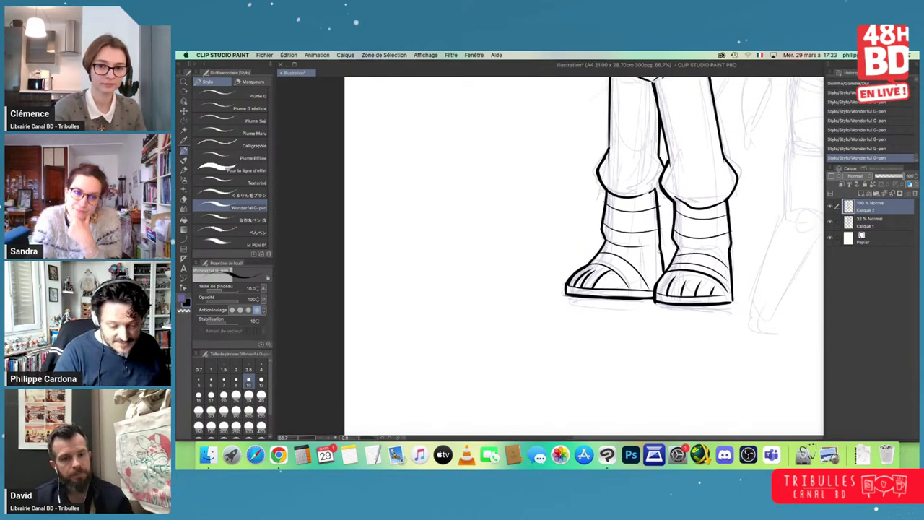
pyautogui.moveTo(660, 257); pyautogui.dragTo(660, 276)
pyautogui.moveTo(659, 194); pyautogui.dragTo(659, 242)
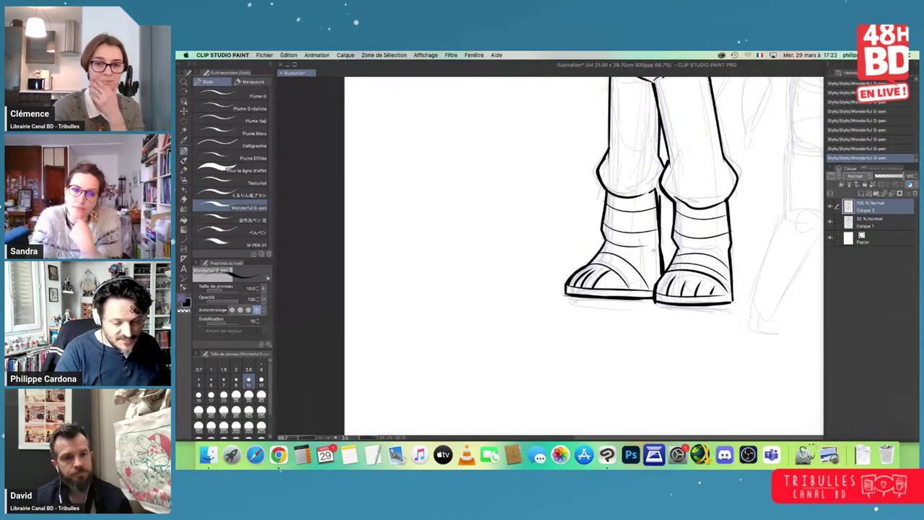
pyautogui.click(184, 199)
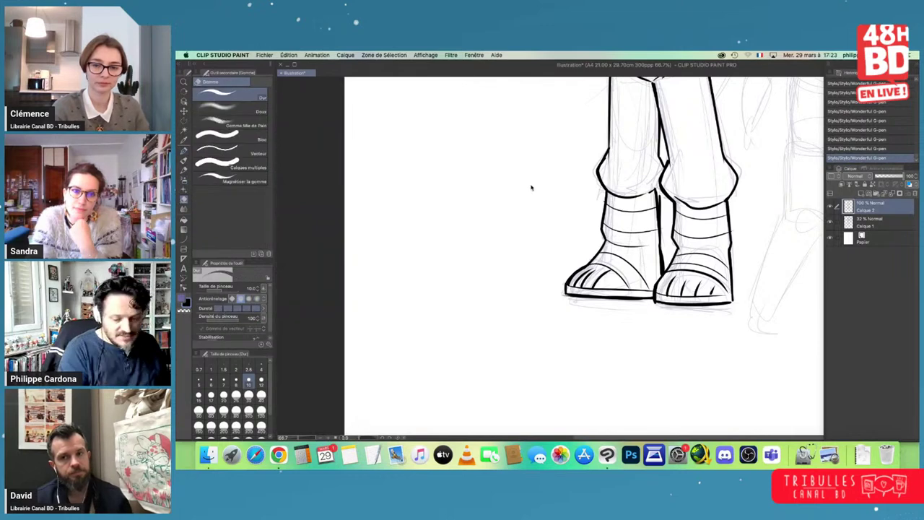
pyautogui.moveTo(657, 238); pyautogui.dragTo(656, 199)
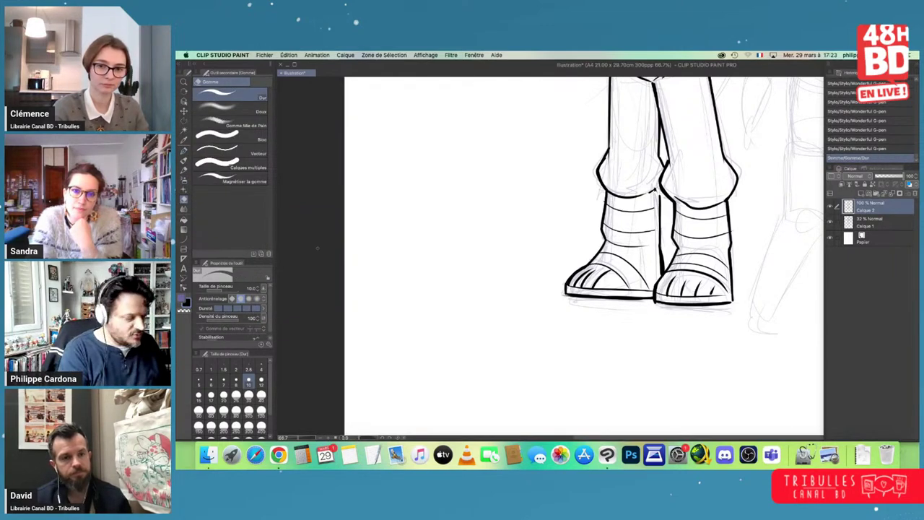
# - Re-ink the right lower leg's inner contour with the Wonderful G-pen from the puffed cuff down towards the shoe
pyautogui.click(184, 154)
pyautogui.moveTo(650, 192); pyautogui.dragTo(658, 189)
pyautogui.moveTo(658, 189); pyautogui.dragTo(660, 251)
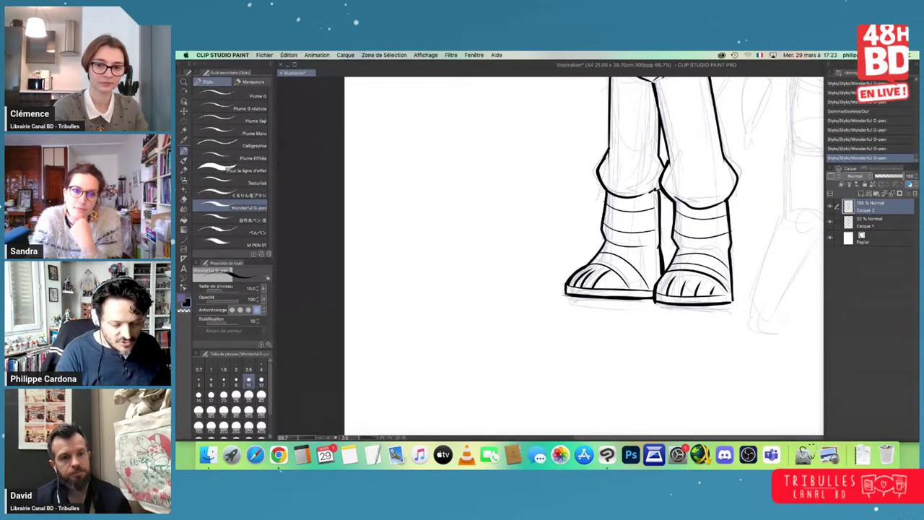
# - Erase the excess ink between the shoes and at the left shoe's outer heel corner
pyautogui.click(184, 198)
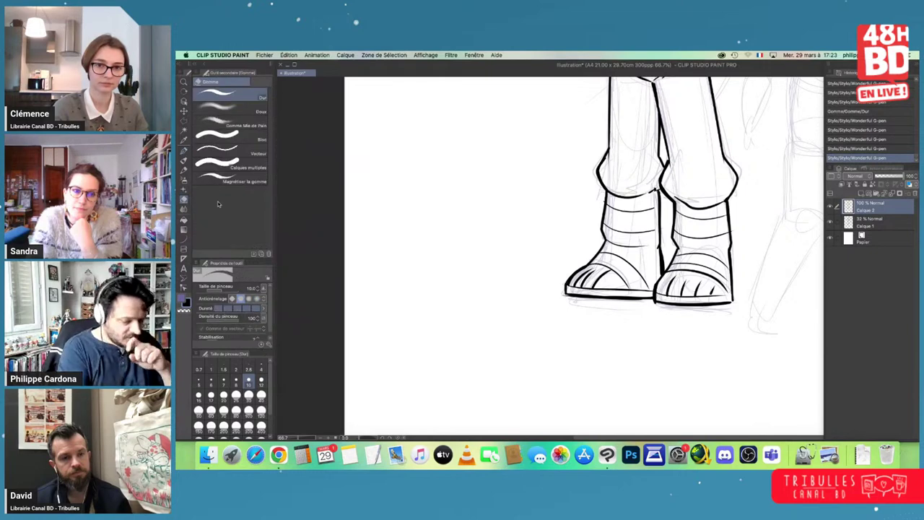
pyautogui.moveTo(664, 265); pyautogui.dragTo(663, 273)
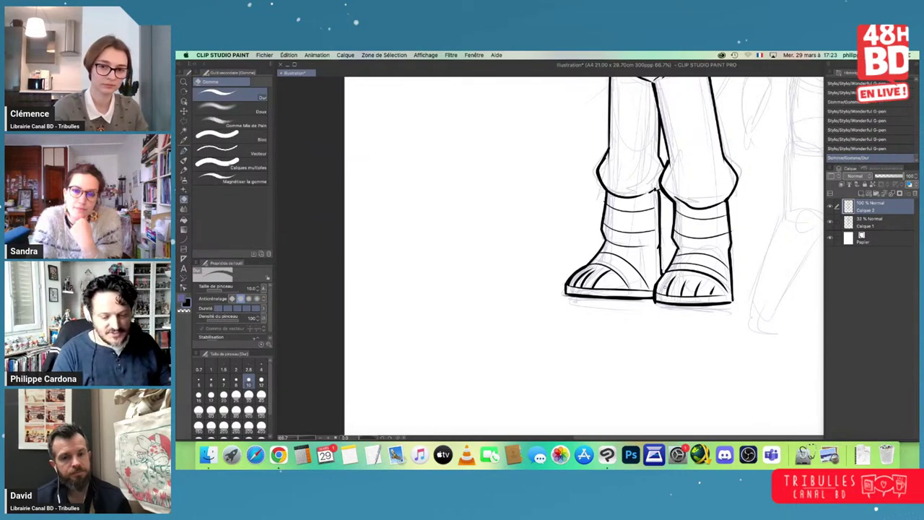
pyautogui.moveTo(733, 301); pyautogui.dragTo(731, 304)
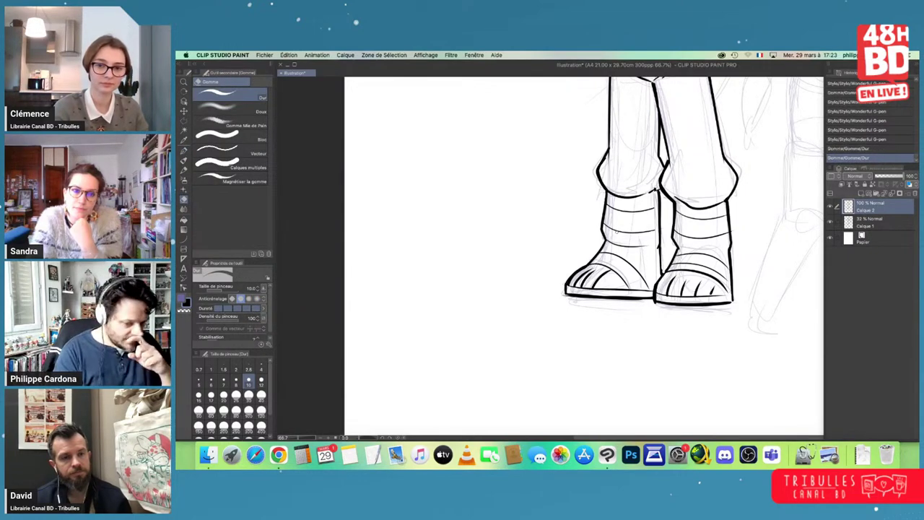
# - Ink extra thin wrap bands across the right ankle and instep with the Wonderful G-pen
pyautogui.moveTo(700, 231); pyautogui.dragTo(703, 237)
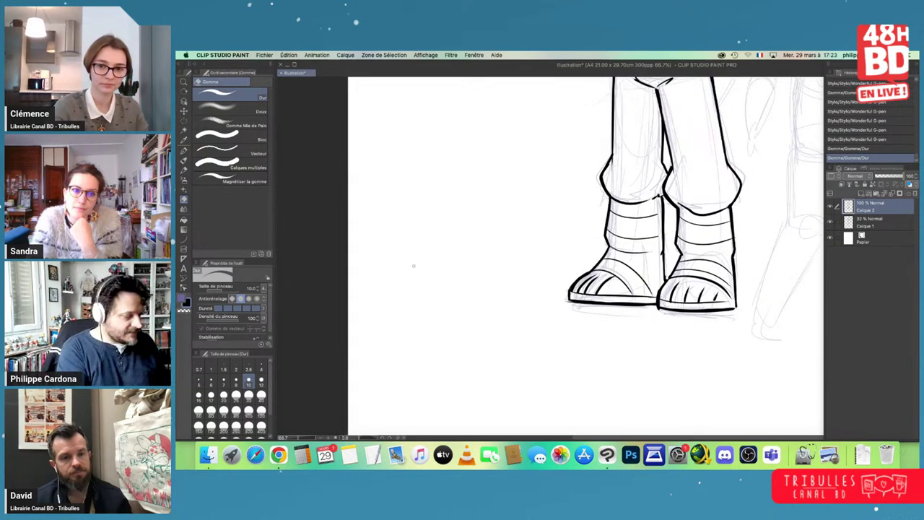
pyautogui.click(183, 150)
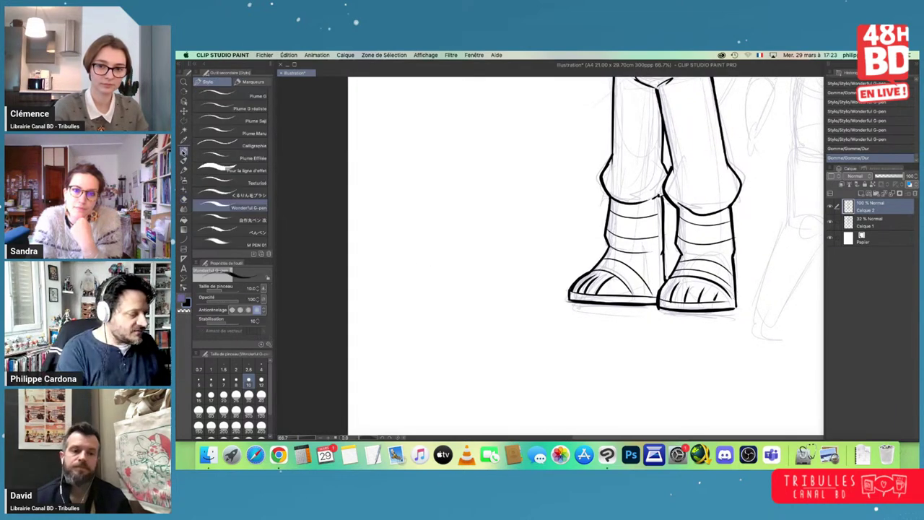
pyautogui.moveTo(608, 250)
pyautogui.mouseDown()
pyautogui.moveTo(643, 253)
pyautogui.moveTo(648, 273)
pyautogui.mouseUp()
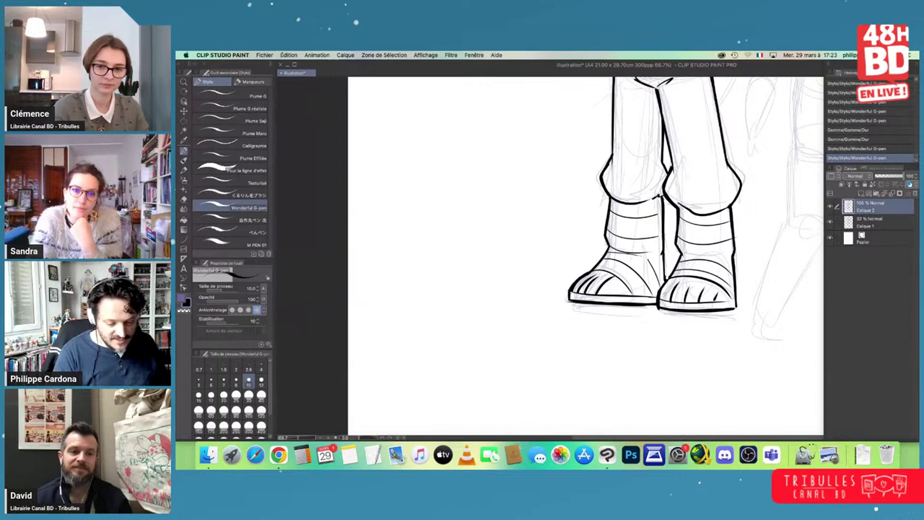
# - Thicken the trousers' outer contours below the sash, at the right cuff and along the left leg
pyautogui.moveTo(750, 253)
pyautogui.mouseDown()
pyautogui.moveTo(722, 324)
pyautogui.moveTo(723, 349)
pyautogui.mouseUp()
pyautogui.moveTo(590, 137); pyautogui.dragTo(587, 154)
pyautogui.moveTo(585, 254); pyautogui.dragTo(575, 274)
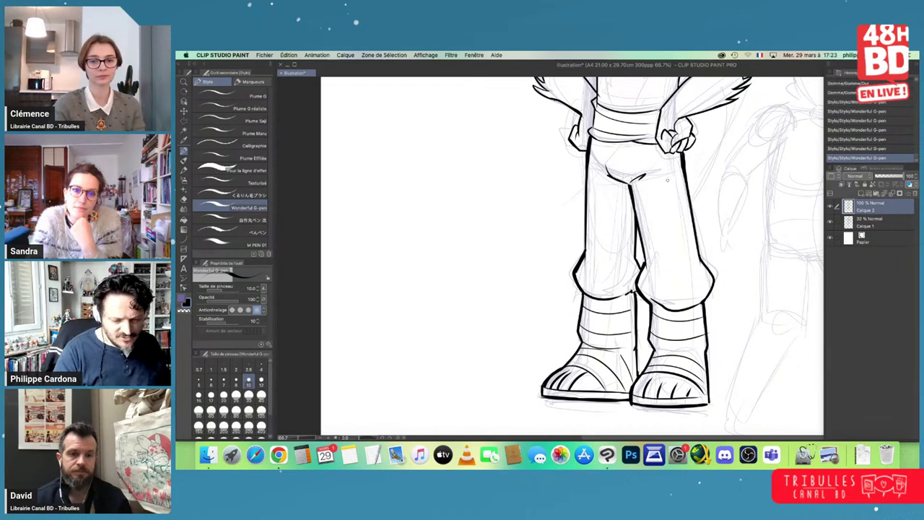
pyautogui.moveTo(691, 217); pyautogui.dragTo(695, 265)
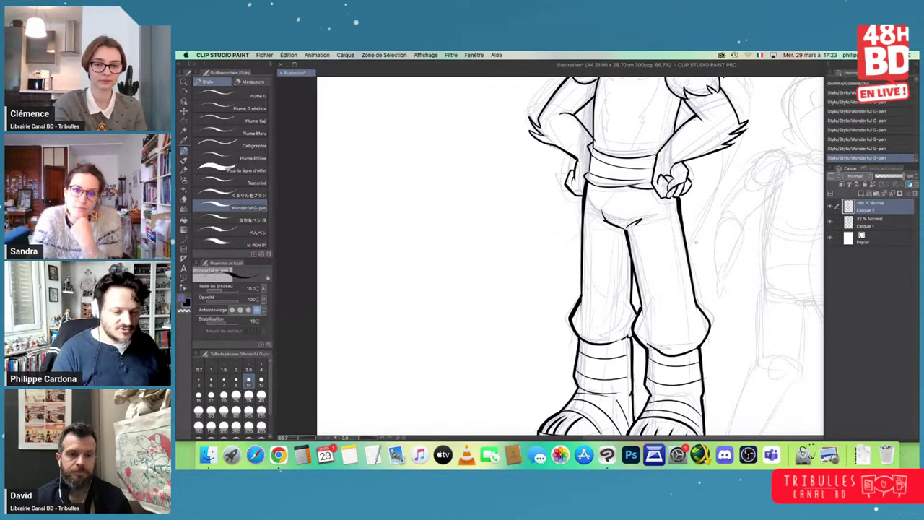
# - Ink curved bands across the figure's left arm just below the fluffy shoulder tuft
pyautogui.moveTo(713, 208); pyautogui.dragTo(679, 358)
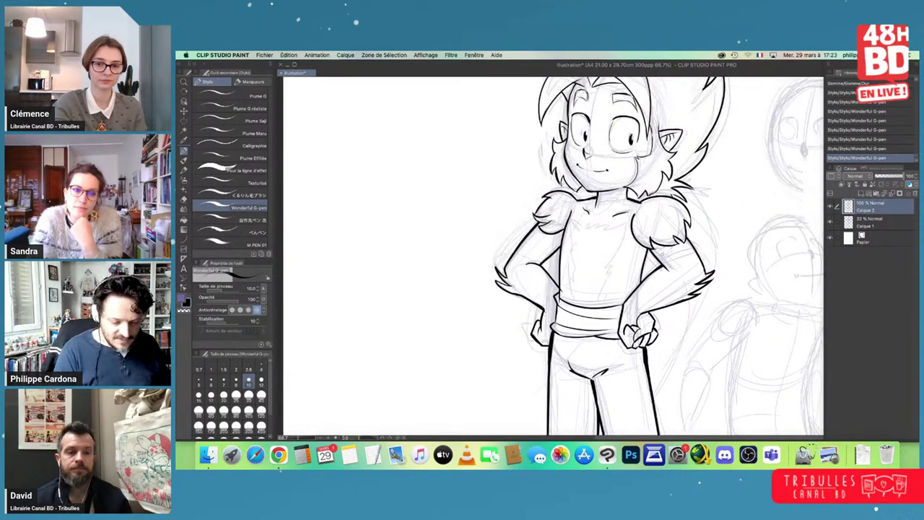
pyautogui.moveTo(655, 254); pyautogui.dragTo(696, 253)
pyautogui.moveTo(685, 237)
pyautogui.mouseDown()
pyautogui.moveTo(694, 251)
pyautogui.moveTo(632, 295)
pyautogui.mouseUp()
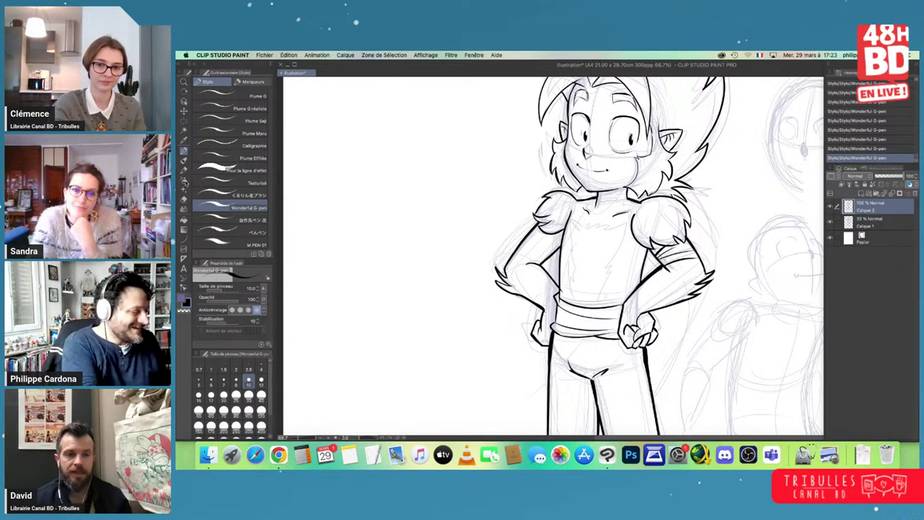
# - Set the pen size to 4 and ink the jagged fur outline around the figure's chest and belly
pyautogui.click(261, 368)
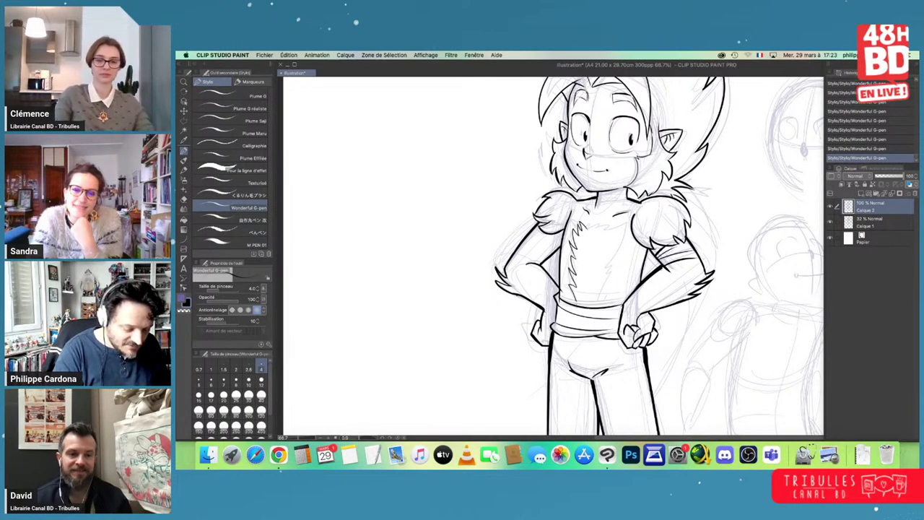
pyautogui.moveTo(588, 233); pyautogui.dragTo(595, 221)
pyautogui.moveTo(592, 232)
pyautogui.mouseDown()
pyautogui.moveTo(600, 221)
pyautogui.moveTo(619, 223)
pyautogui.mouseUp()
pyautogui.moveTo(614, 241)
pyautogui.mouseDown()
pyautogui.moveTo(603, 268)
pyautogui.moveTo(617, 248)
pyautogui.mouseUp()
pyautogui.moveTo(598, 282)
pyautogui.mouseDown()
pyautogui.moveTo(608, 262)
pyautogui.moveTo(596, 306)
pyautogui.mouseUp()
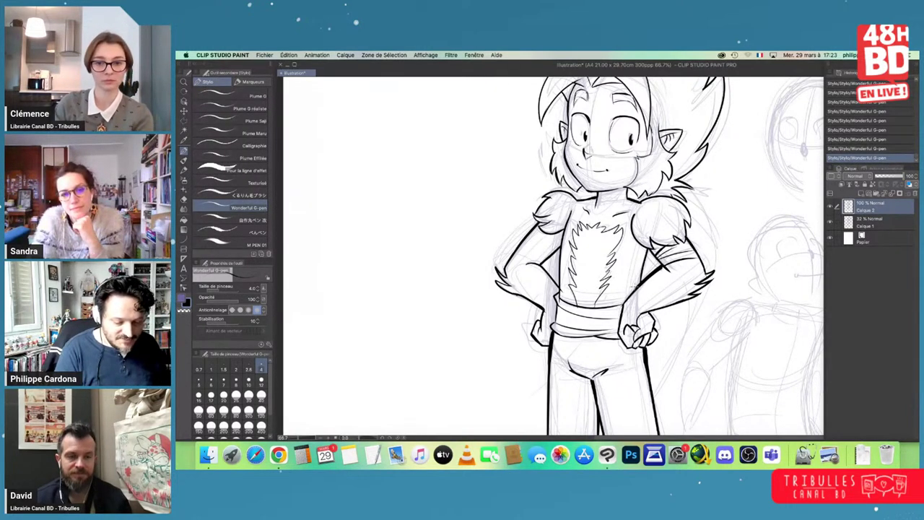
# - Check the inked head and torso against the rough, then hide the Calque 1 sketch layer
pyautogui.moveTo(720, 234); pyautogui.dragTo(703, 255)
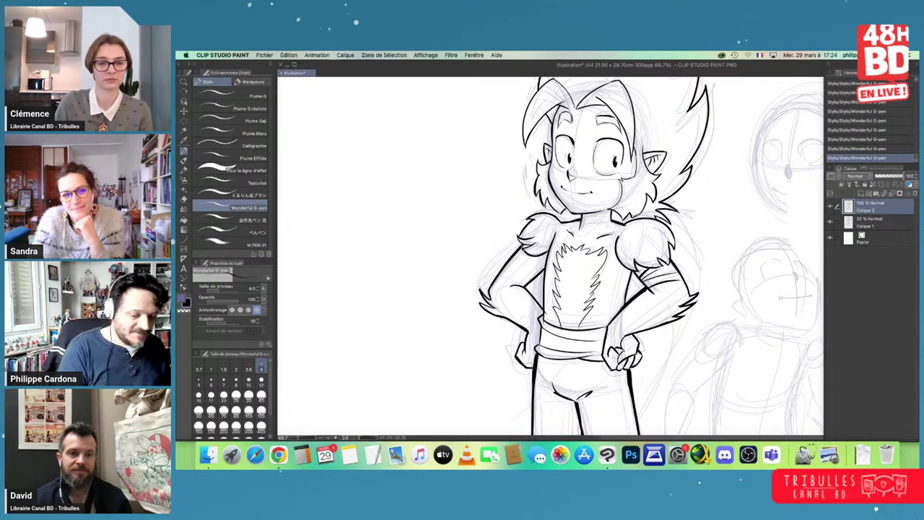
pyautogui.moveTo(362, 437); pyautogui.dragTo(353, 439)
pyautogui.press('super+plus')
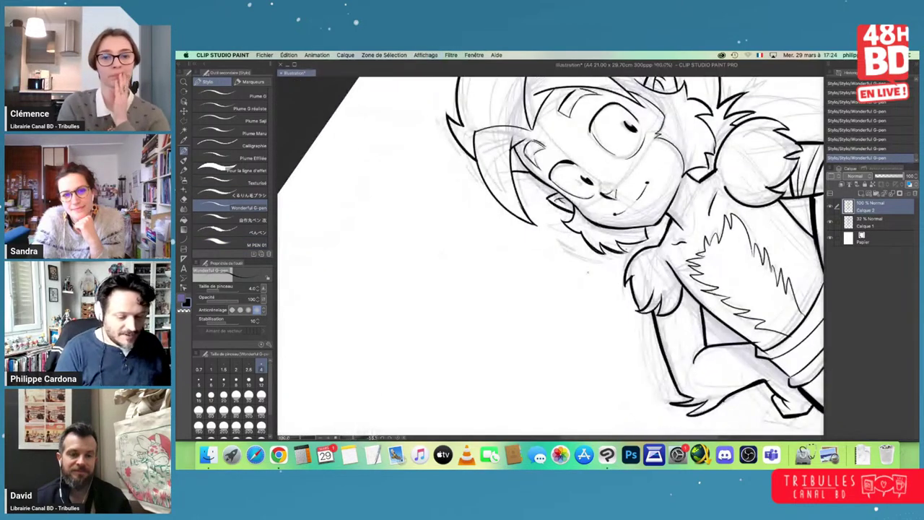
pyautogui.moveTo(577, 238); pyautogui.dragTo(588, 291)
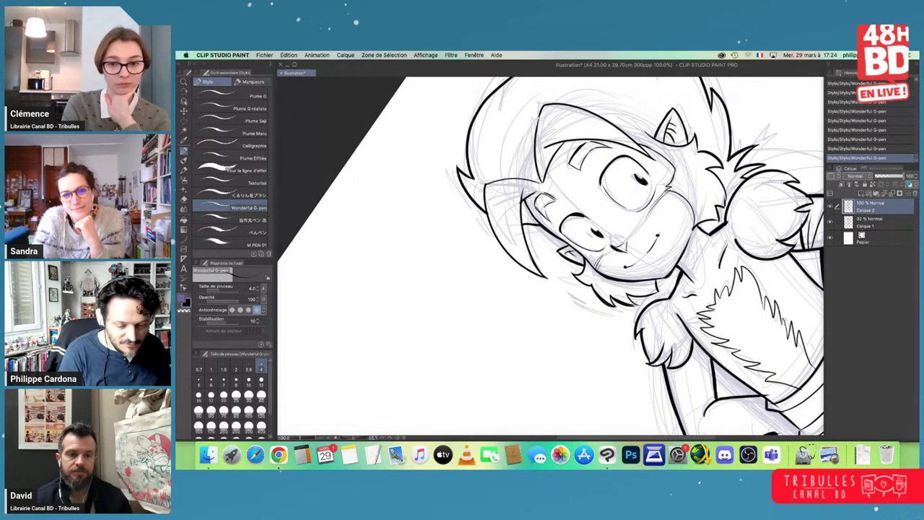
pyautogui.click(399, 438)
pyautogui.moveTo(577, 303); pyautogui.dragTo(570, 265)
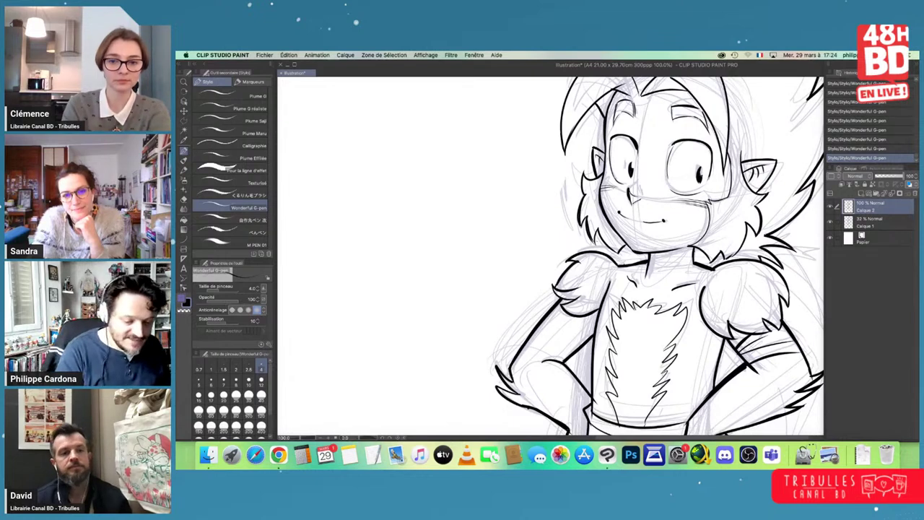
pyautogui.moveTo(704, 329)
pyautogui.mouseDown()
pyautogui.moveTo(686, 281)
pyautogui.moveTo(682, 338)
pyautogui.mouseUp()
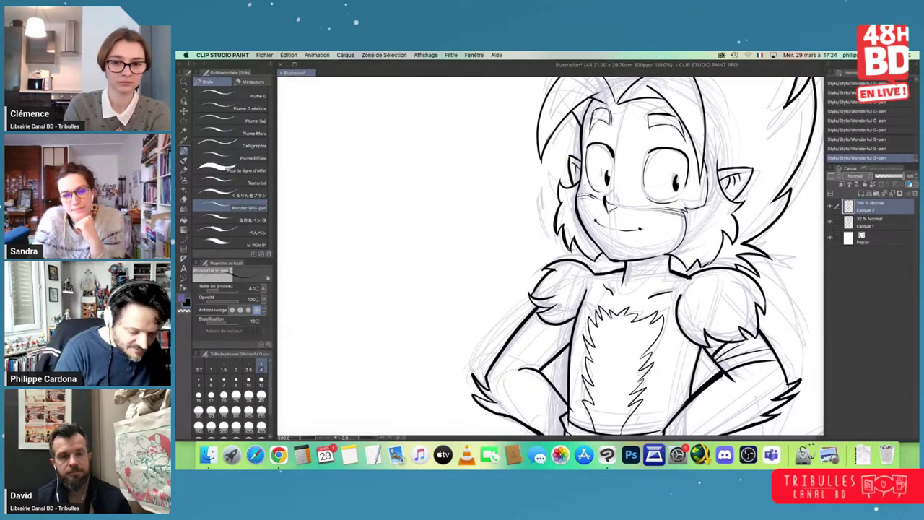
pyautogui.scroll(-2, 643, 257)
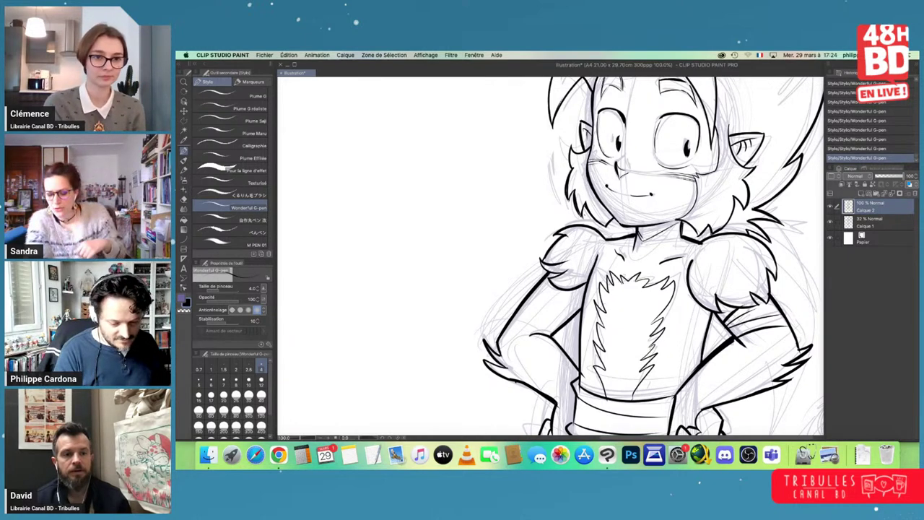
pyautogui.moveTo(716, 324); pyautogui.dragTo(724, 277)
pyautogui.click(829, 222)
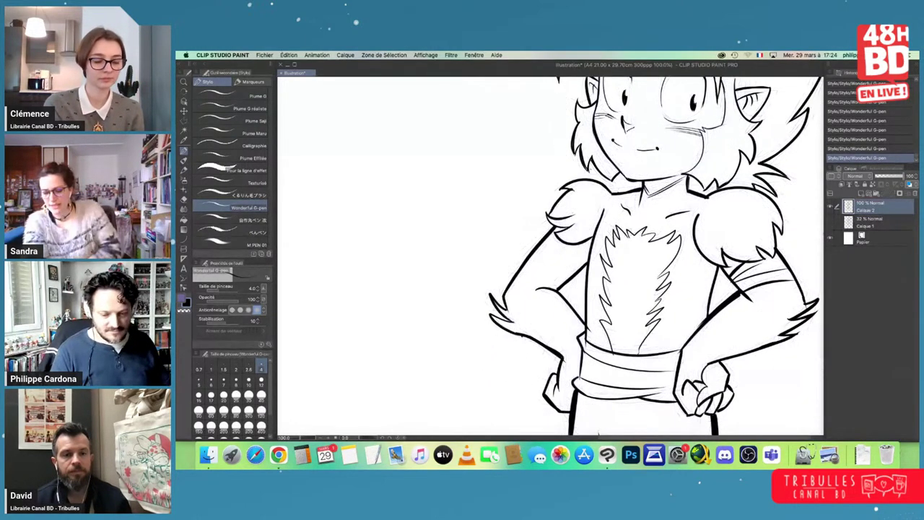
# - Erase stray ink around the bands on the figure's left upper arm with the hard eraser
pyautogui.scroll(-2, 781, 261)
pyautogui.moveTo(740, 308); pyautogui.dragTo(643, 251)
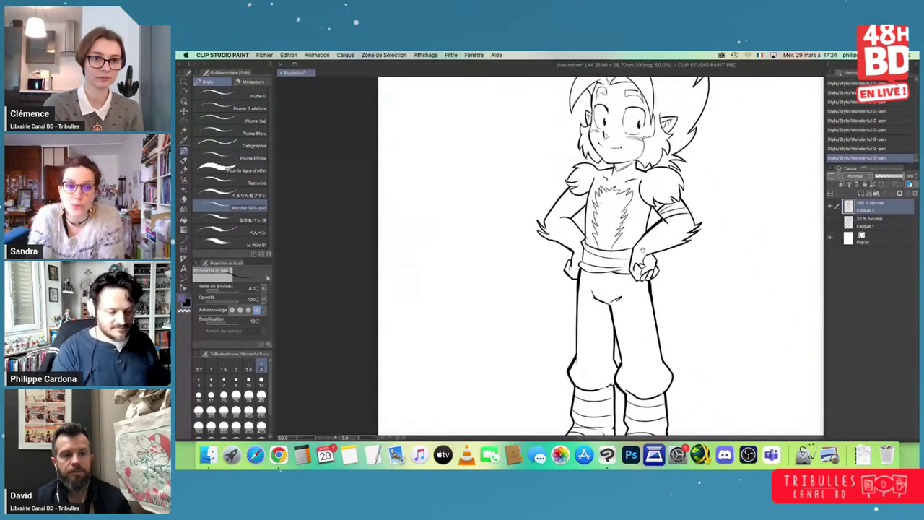
pyautogui.press('e')
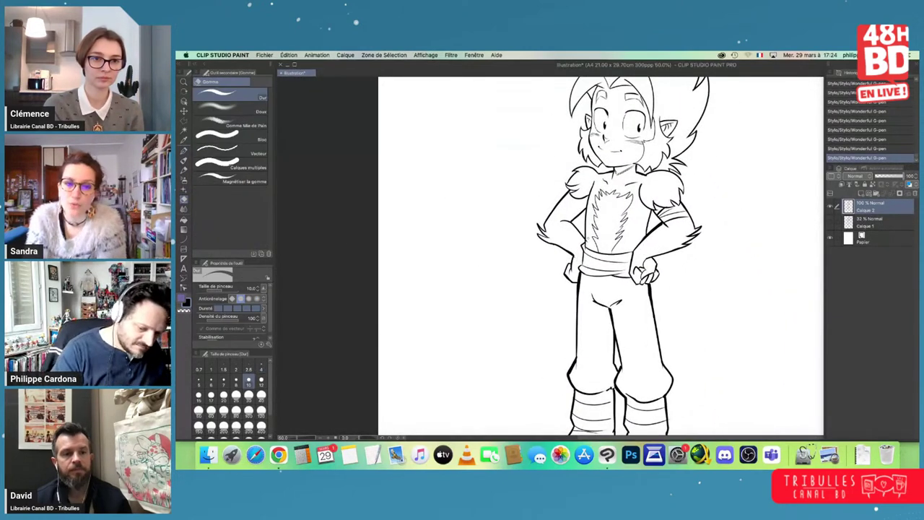
pyautogui.moveTo(678, 210); pyautogui.dragTo(683, 217)
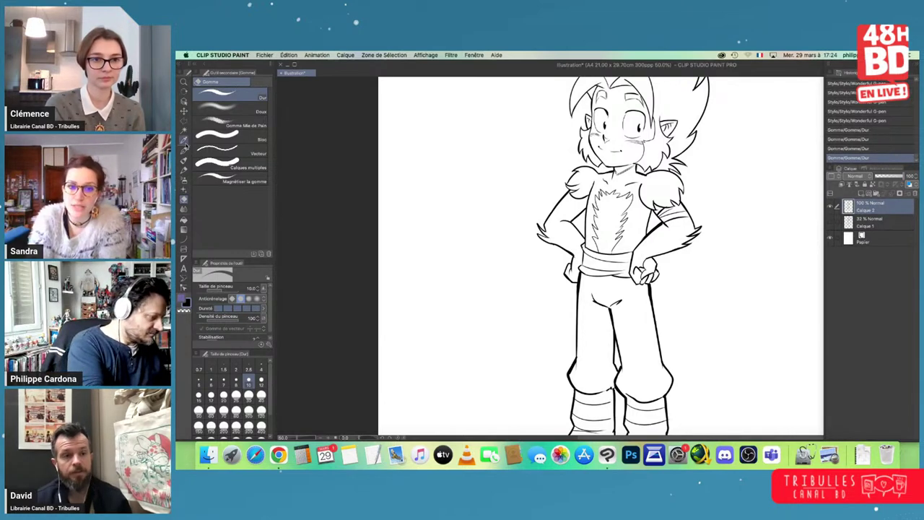
# - Thicken the trousers' outer contour just below the sash at the figure's right hip with the Wonderful G-pen
pyautogui.press('p')
pyautogui.scroll(3, 606, 296)
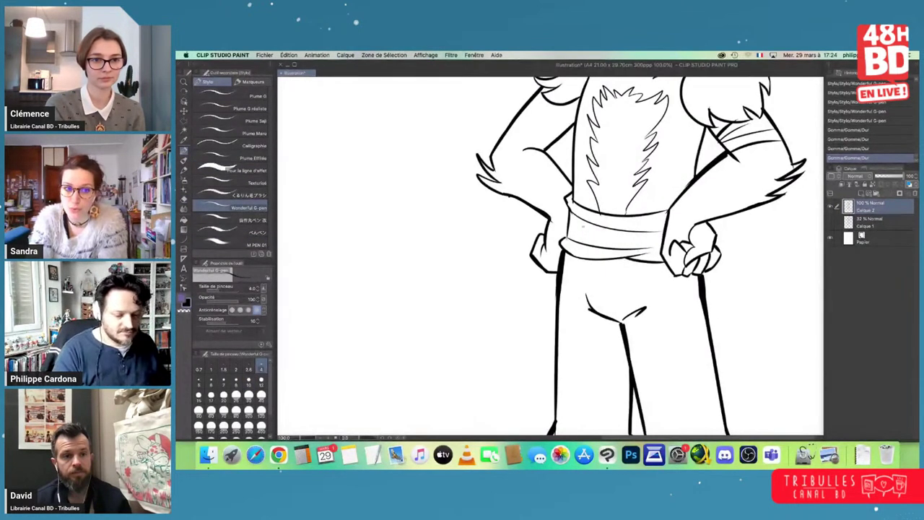
pyautogui.moveTo(563, 252); pyautogui.dragTo(558, 295)
pyautogui.moveTo(561, 262); pyautogui.dragTo(558, 296)
pyautogui.moveTo(560, 265); pyautogui.dragTo(557, 299)
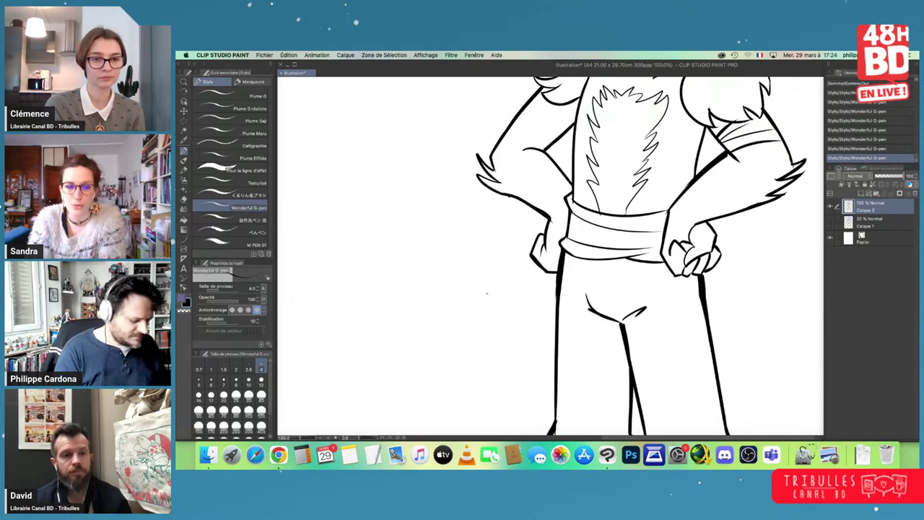
# - Ink an extra fold line across the waist sash
pyautogui.moveTo(358, 437); pyautogui.dragTo(350, 437)
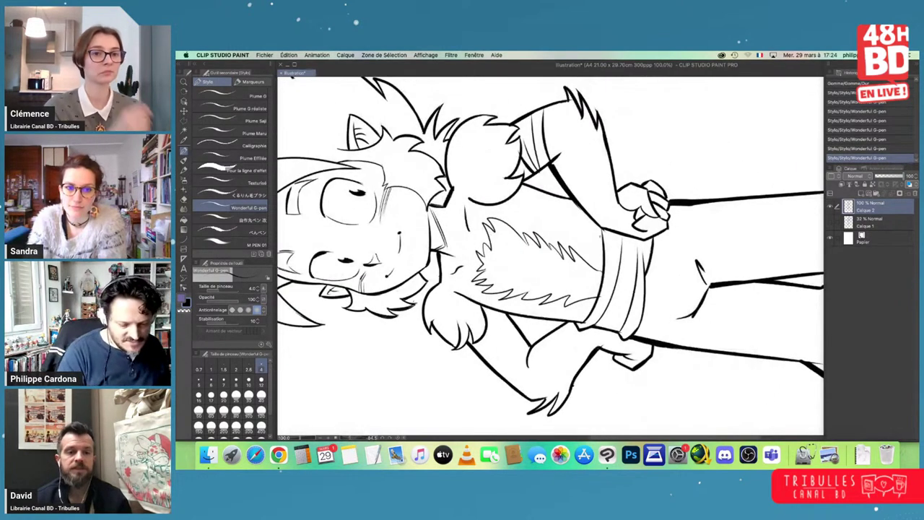
pyautogui.moveTo(602, 232); pyautogui.dragTo(601, 283)
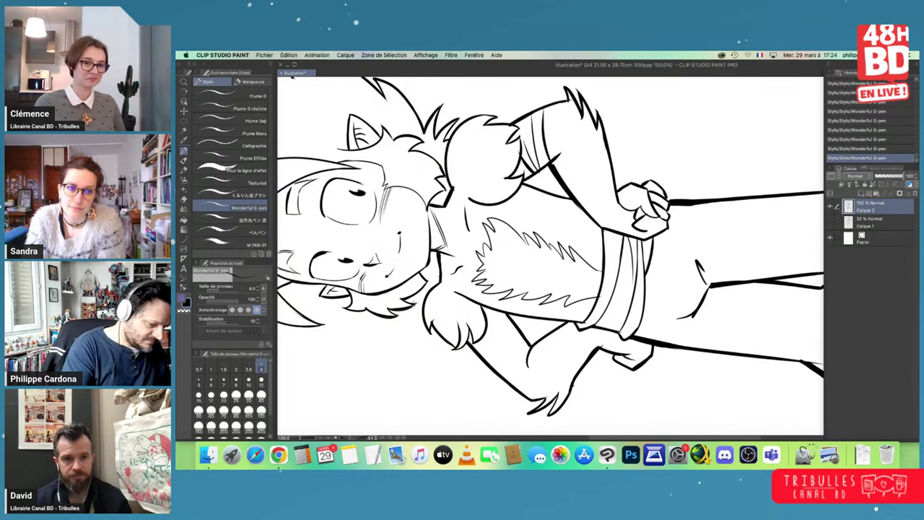
pyautogui.hotkey('ctrl', '@')
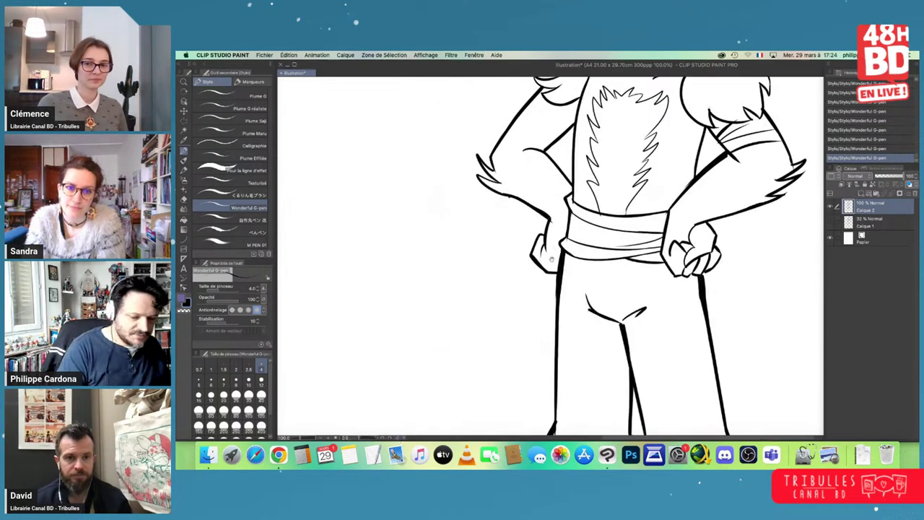
# - Clean up the outline at the inner corner of the figure's right eye with the hard eraser and re-ink it
pyautogui.moveTo(635, 227); pyautogui.dragTo(614, 385)
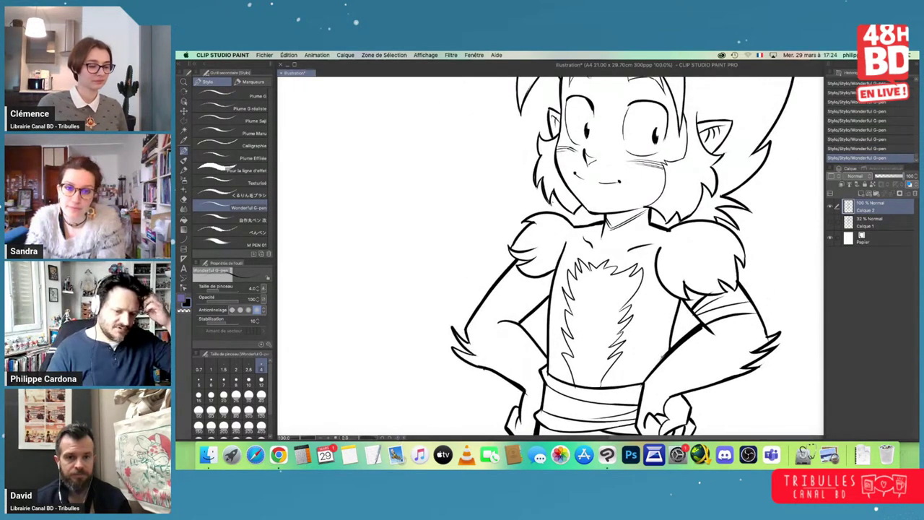
pyautogui.press('e')
pyautogui.scroll(3, 627, 220)
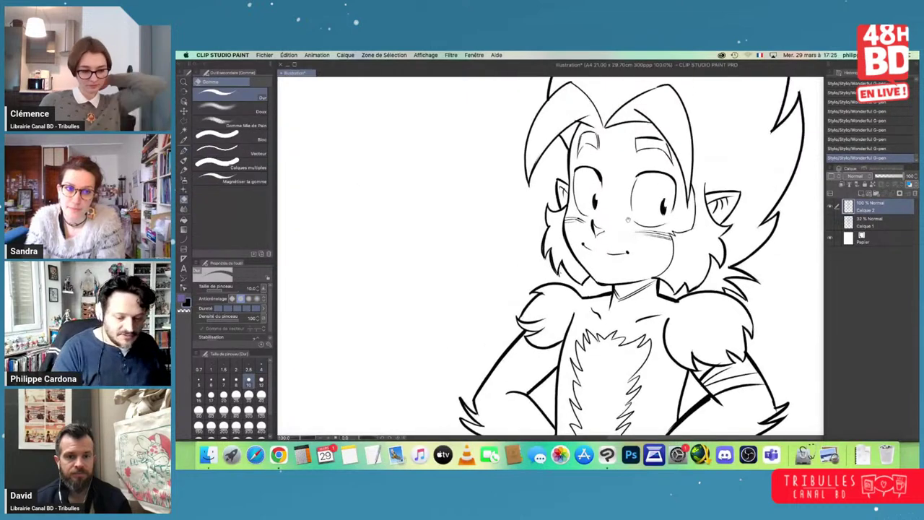
pyautogui.moveTo(592, 171); pyautogui.dragTo(603, 186)
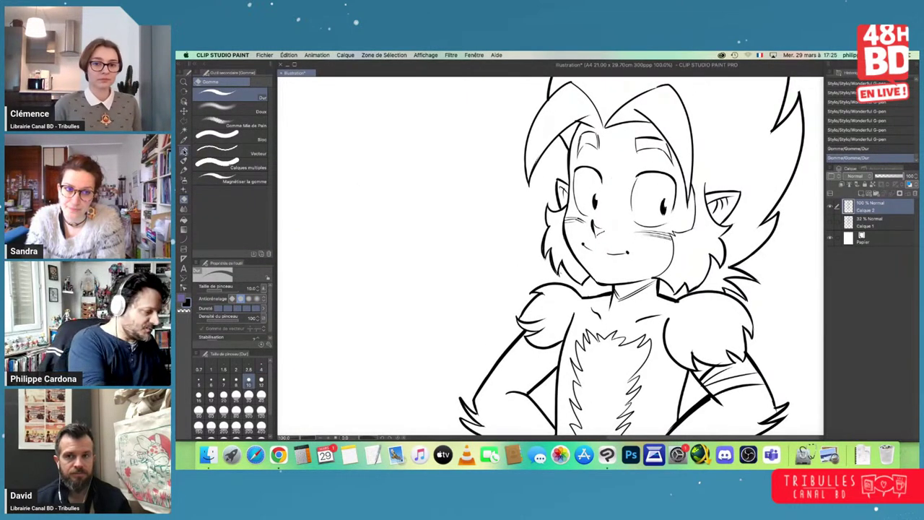
pyautogui.click(184, 151)
pyautogui.moveTo(595, 172); pyautogui.dragTo(601, 180)
pyautogui.moveTo(596, 173); pyautogui.dragTo(602, 182)
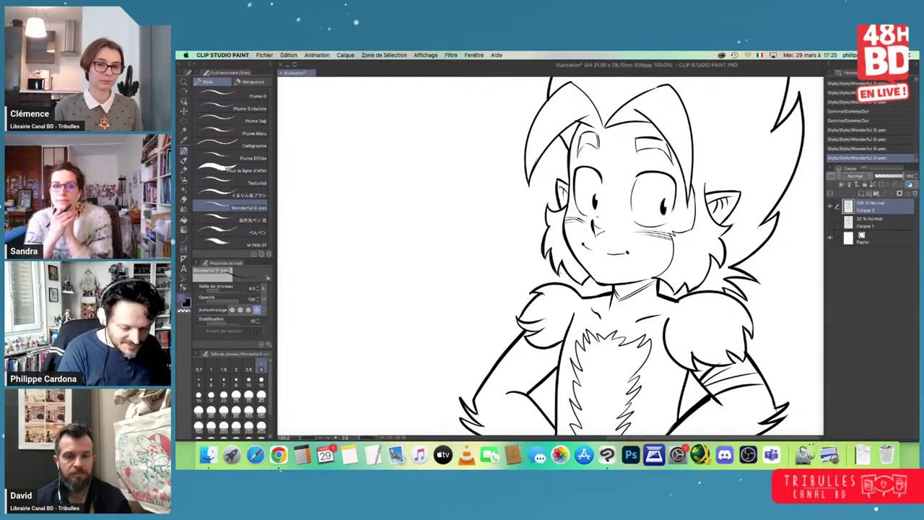
pyautogui.moveTo(596, 172); pyautogui.dragTo(601, 184)
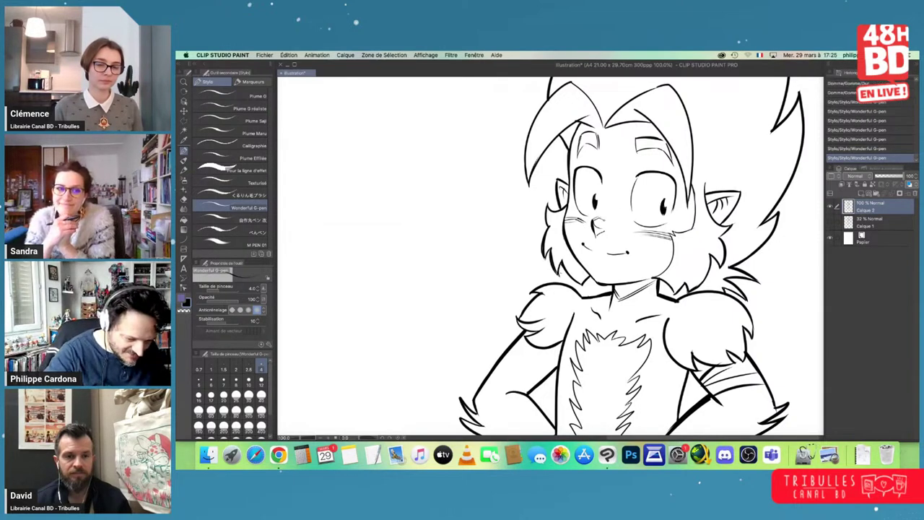
# - Erase the thick upper contour of the figure's left forearm between the elbow crease and the sash
pyautogui.moveTo(660, 348)
pyautogui.mouseDown()
pyautogui.moveTo(703, 268)
pyautogui.moveTo(697, 199)
pyautogui.mouseUp()
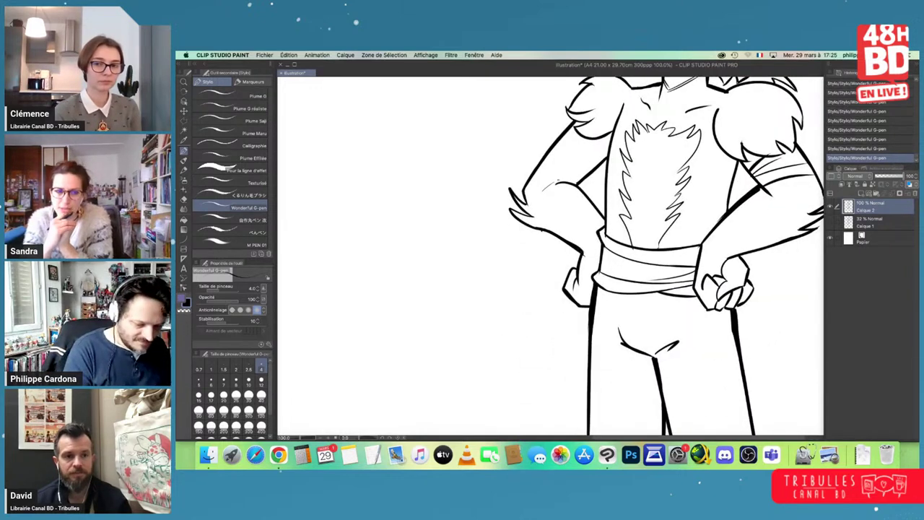
pyautogui.moveTo(759, 219); pyautogui.dragTo(638, 291)
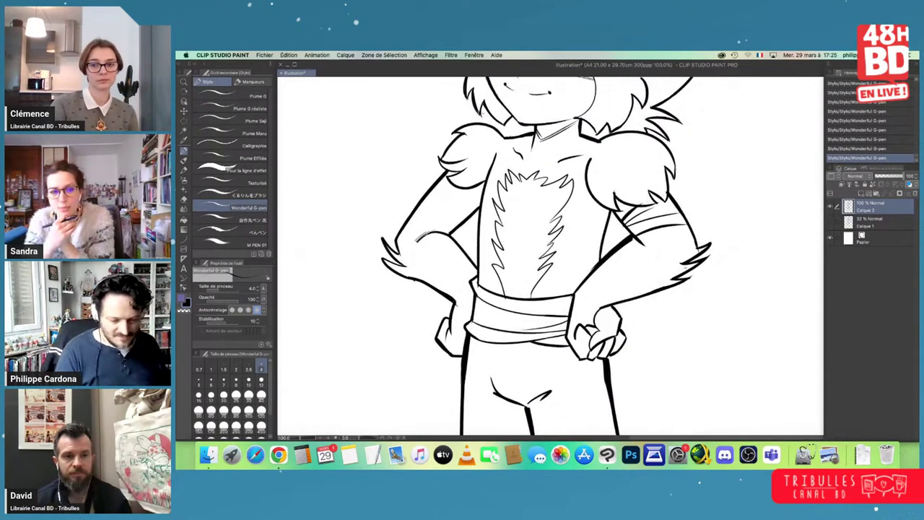
pyautogui.press('e')
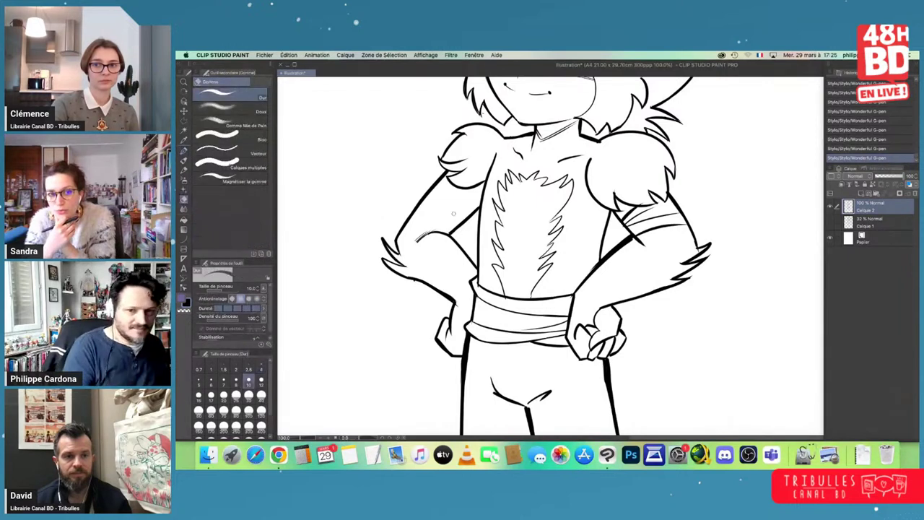
pyautogui.moveTo(631, 237); pyautogui.dragTo(575, 290)
pyautogui.moveTo(603, 259)
pyautogui.mouseDown()
pyautogui.moveTo(583, 281)
pyautogui.moveTo(596, 267)
pyautogui.mouseUp()
pyautogui.moveTo(630, 235); pyautogui.dragTo(613, 246)
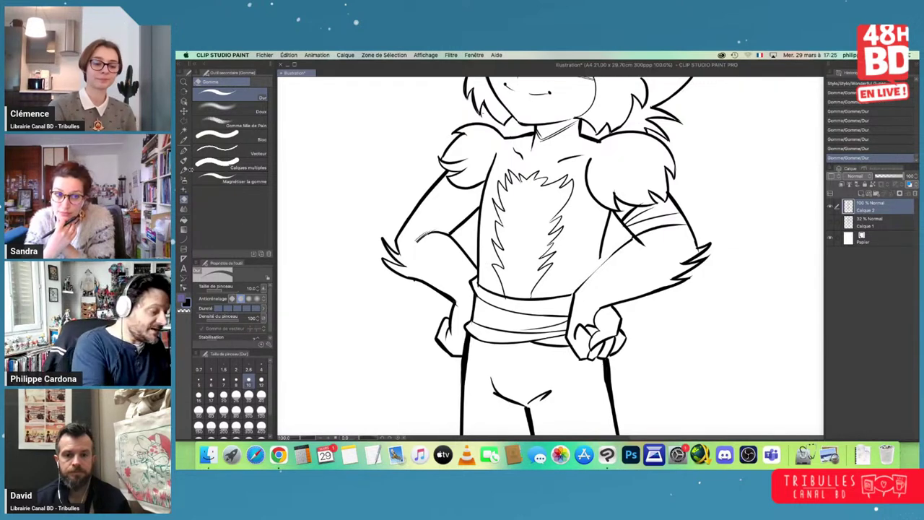
# - Set the pen size to 8 and re-ink the torso side and the upper contour of the left forearm
pyautogui.click(184, 150)
pyautogui.click(236, 380)
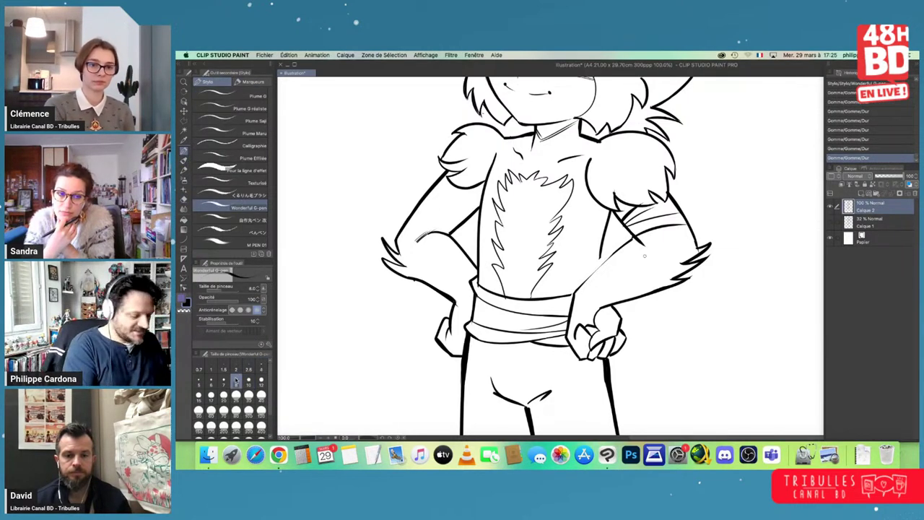
pyautogui.moveTo(613, 210); pyautogui.dragTo(602, 236)
pyautogui.moveTo(604, 229); pyautogui.dragTo(574, 293)
pyautogui.moveTo(610, 256)
pyautogui.mouseDown()
pyautogui.moveTo(583, 282)
pyautogui.moveTo(630, 240)
pyautogui.mouseUp()
pyautogui.press('super+z')
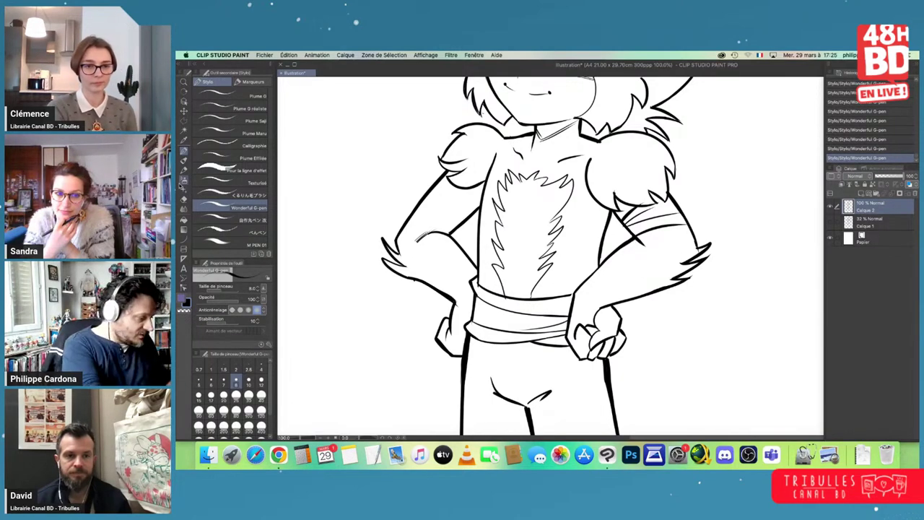
# - Erase the uneven ink along the left arm's lower band and redraw its lines with the pen
pyautogui.click(183, 199)
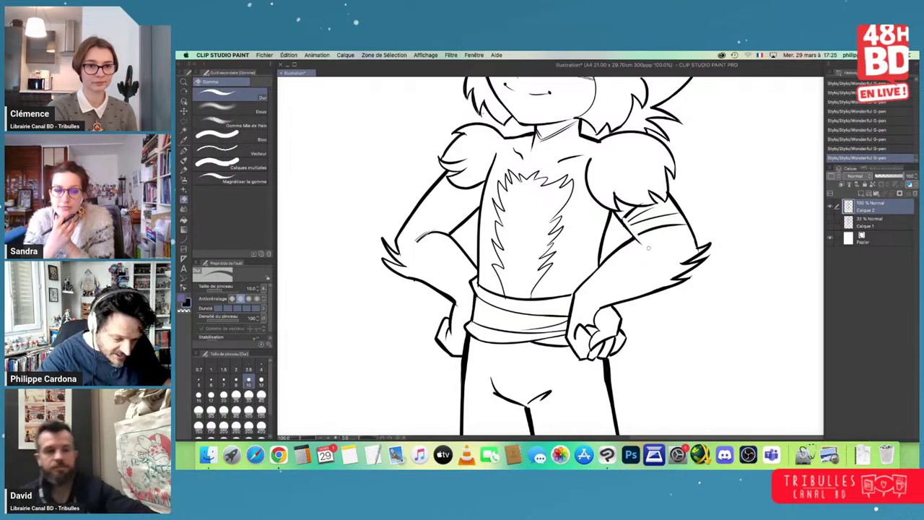
pyautogui.moveTo(634, 234)
pyautogui.mouseDown()
pyautogui.moveTo(625, 218)
pyautogui.moveTo(673, 222)
pyautogui.moveTo(621, 221)
pyautogui.moveTo(632, 232)
pyautogui.moveTo(681, 217)
pyautogui.mouseUp()
pyautogui.click(183, 152)
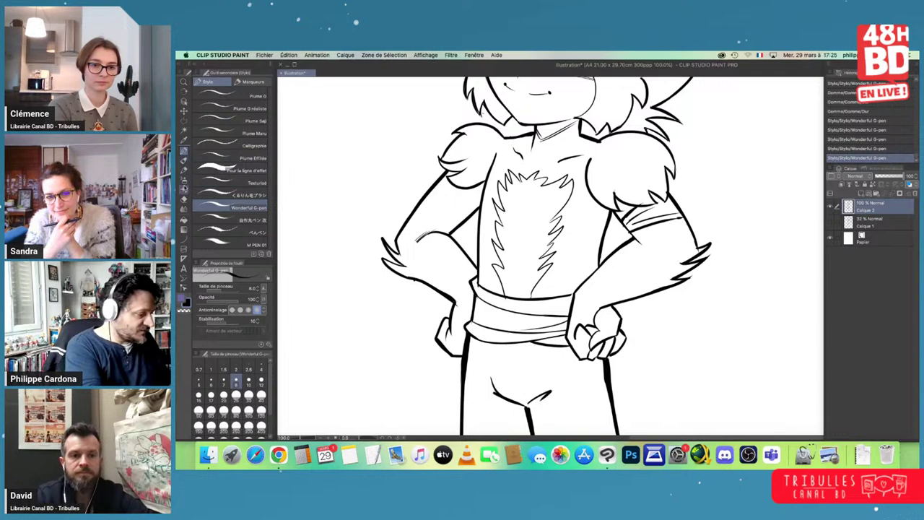
# - Trim the inner edge of the left shoulder tuft and the hair tips above the right shoulder with the eraser
pyautogui.click(184, 198)
pyautogui.moveTo(590, 168); pyautogui.dragTo(591, 158)
pyautogui.moveTo(592, 157)
pyautogui.mouseDown()
pyautogui.moveTo(589, 176)
pyautogui.moveTo(590, 166)
pyautogui.mouseUp()
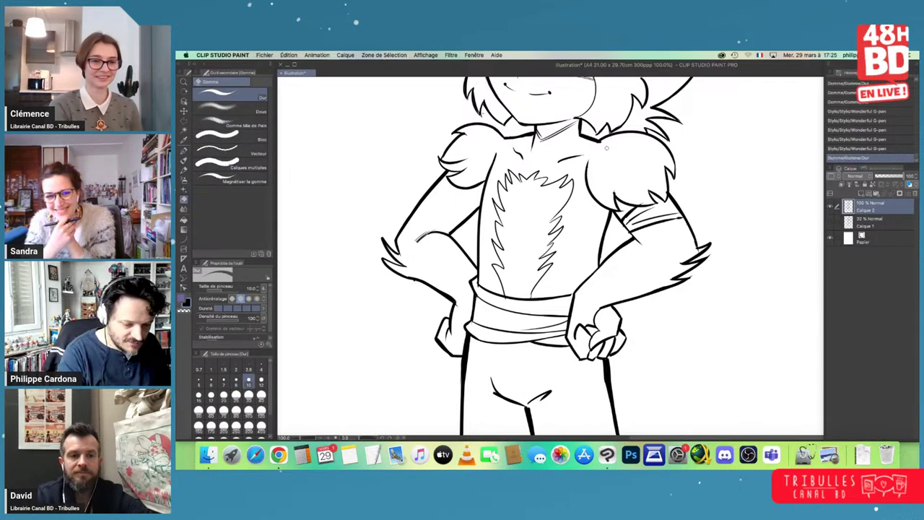
pyautogui.moveTo(639, 147); pyautogui.dragTo(712, 223)
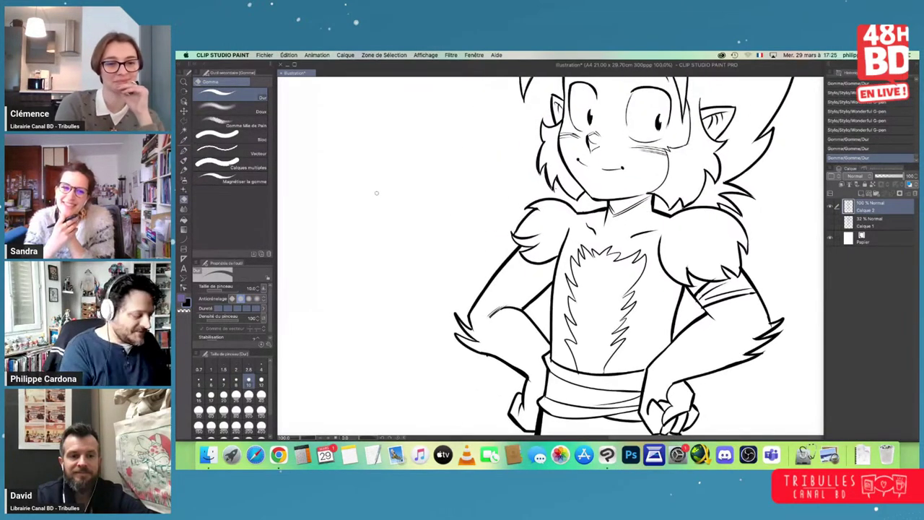
pyautogui.moveTo(558, 190); pyautogui.dragTo(551, 192)
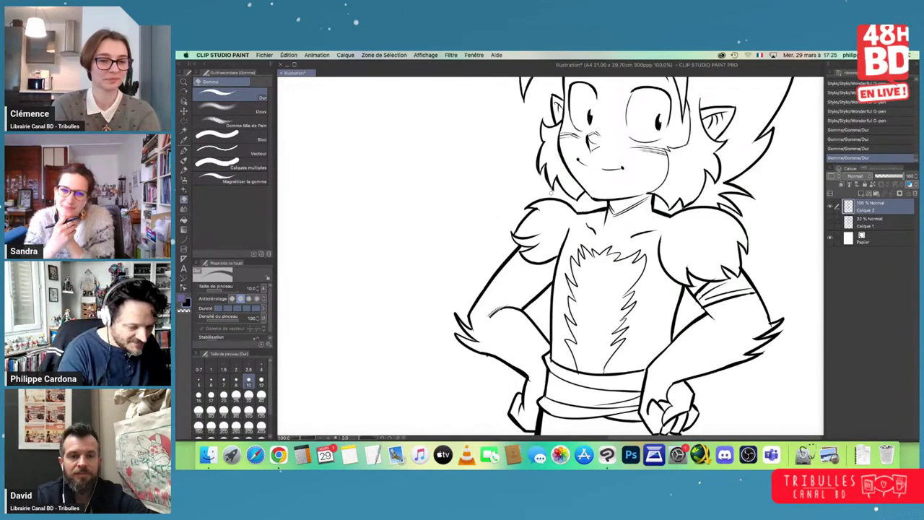
# - Ink the outer and inner curves of a tail emerging behind the figure's left leg with the Wonderful G-pen
pyautogui.moveTo(674, 382); pyautogui.dragTo(653, 298)
pyautogui.scroll(-3, 654, 298)
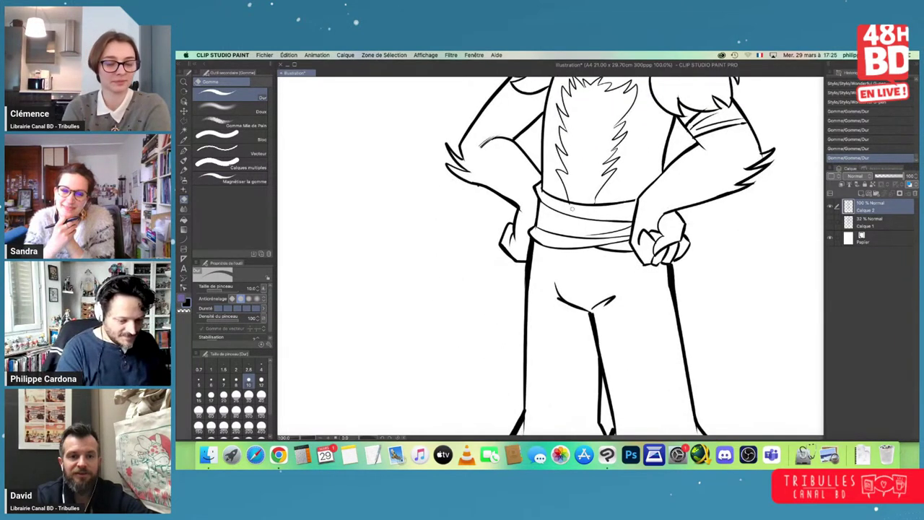
pyautogui.press('super+minus')
pyautogui.press('super+minus')
pyautogui.moveTo(703, 330); pyautogui.dragTo(604, 229)
pyautogui.click(184, 151)
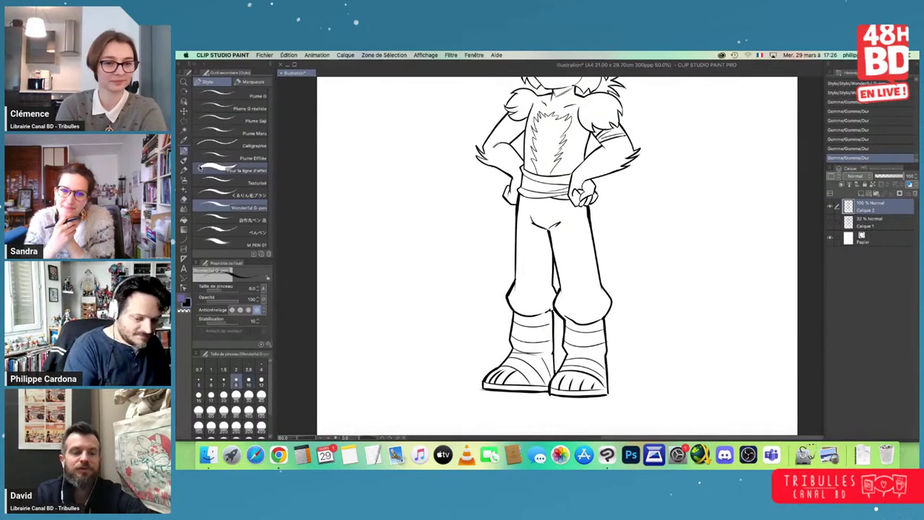
pyautogui.moveTo(590, 212); pyautogui.dragTo(604, 283)
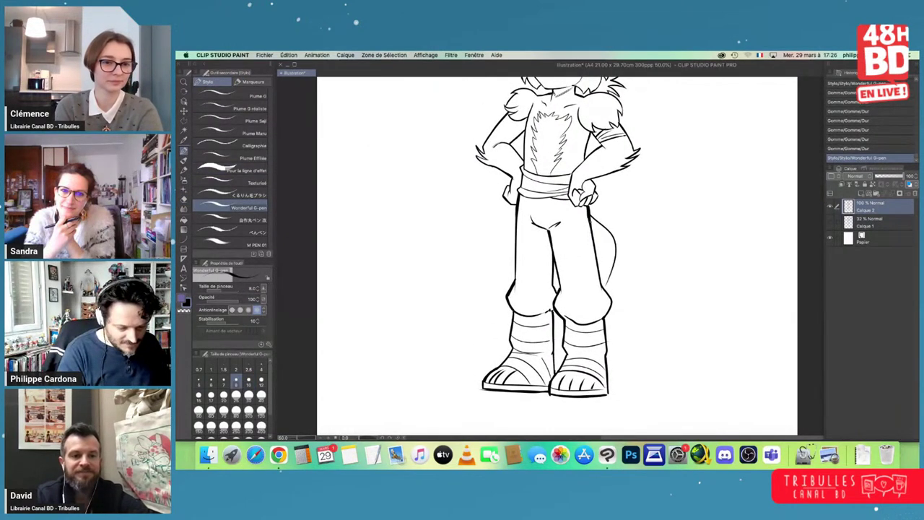
pyautogui.moveTo(591, 222); pyautogui.dragTo(605, 285)
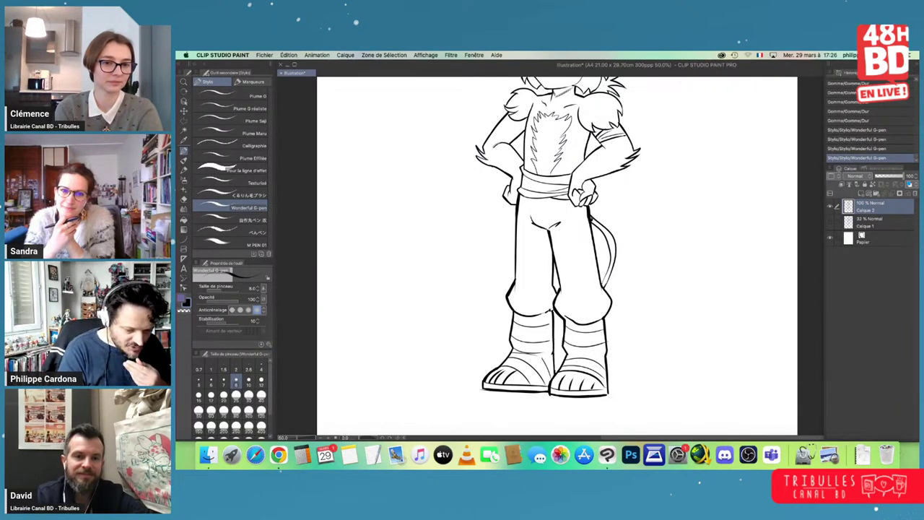
# - Ink dark accents at the tail's base and lower end, and add its tip between the standing figure's ankles
pyautogui.moveTo(591, 217); pyautogui.dragTo(595, 222)
pyautogui.moveTo(591, 218); pyautogui.dragTo(597, 224)
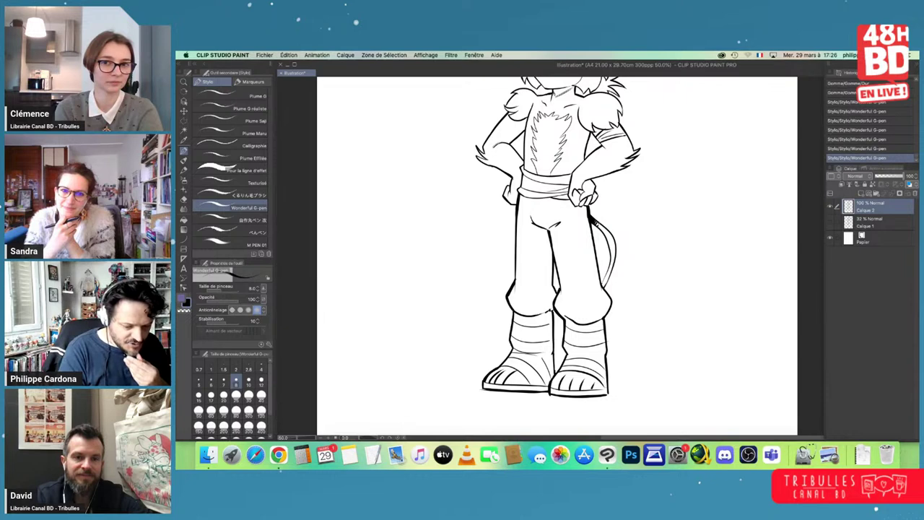
pyautogui.moveTo(608, 264); pyautogui.dragTo(602, 283)
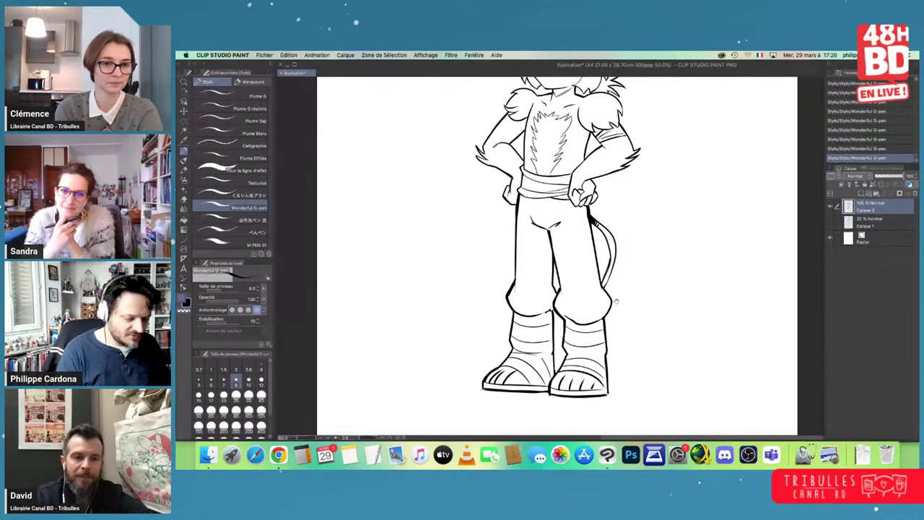
pyautogui.moveTo(615, 301); pyautogui.dragTo(675, 268)
pyautogui.moveTo(617, 306); pyautogui.dragTo(614, 317)
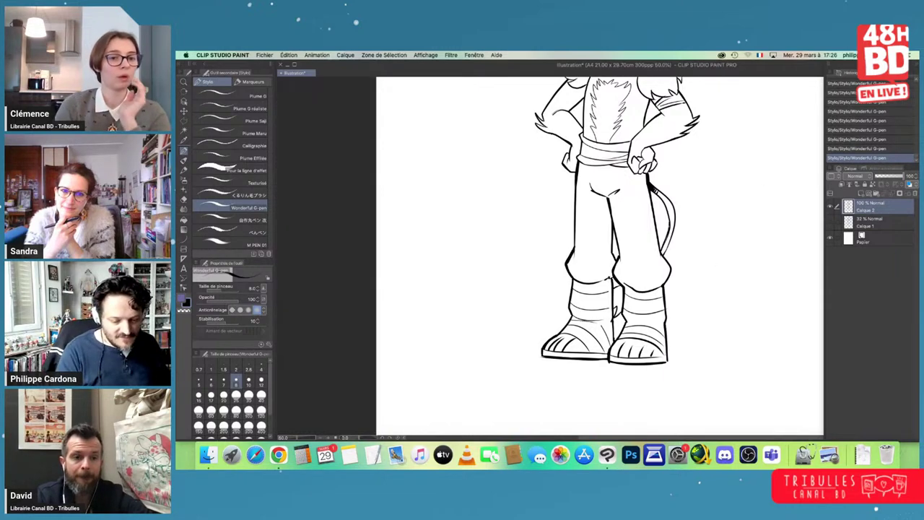
# - Examine the inked standing figure from head to feet, close up and as a whole
pyautogui.scroll(5, 693, 231)
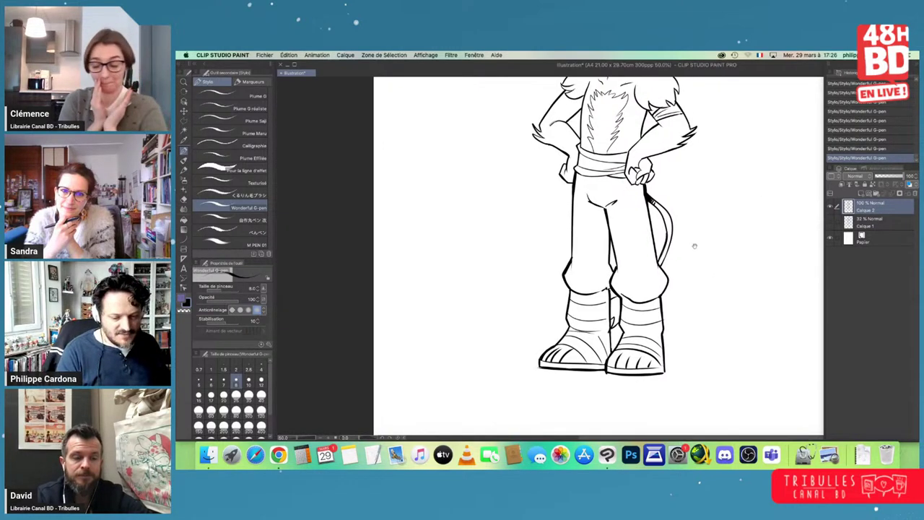
pyautogui.scroll(3, 670, 254)
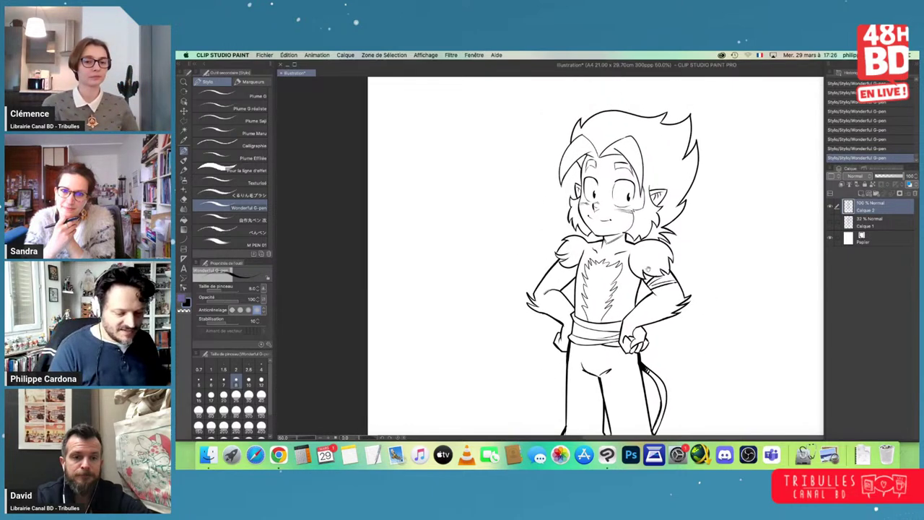
pyautogui.press('super+plus')
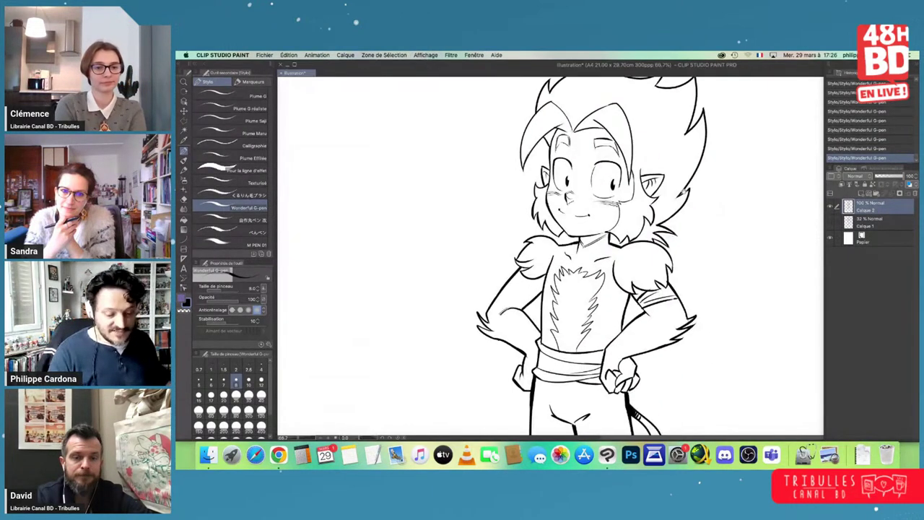
pyautogui.moveTo(669, 161); pyautogui.dragTo(682, 217)
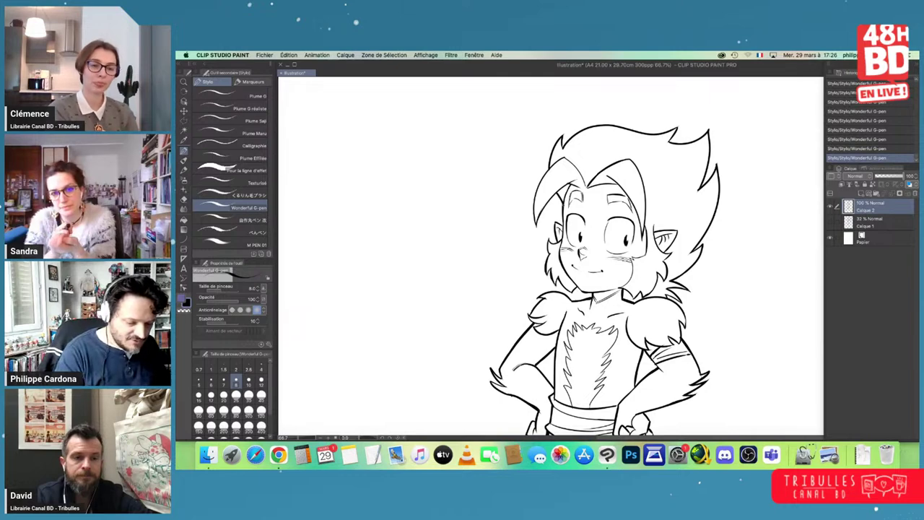
pyautogui.scroll(-3, 719, 234)
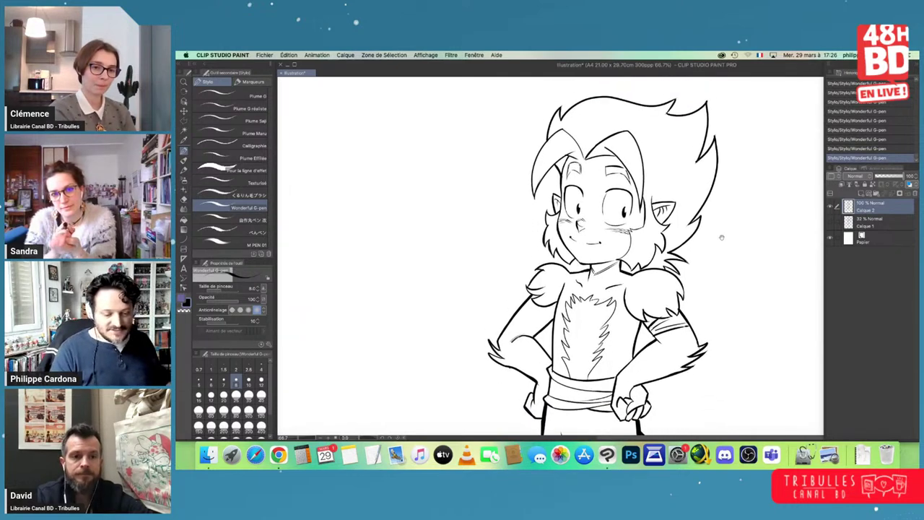
pyautogui.scroll(-5, 745, 282)
pyautogui.scroll(-2, 706, 211)
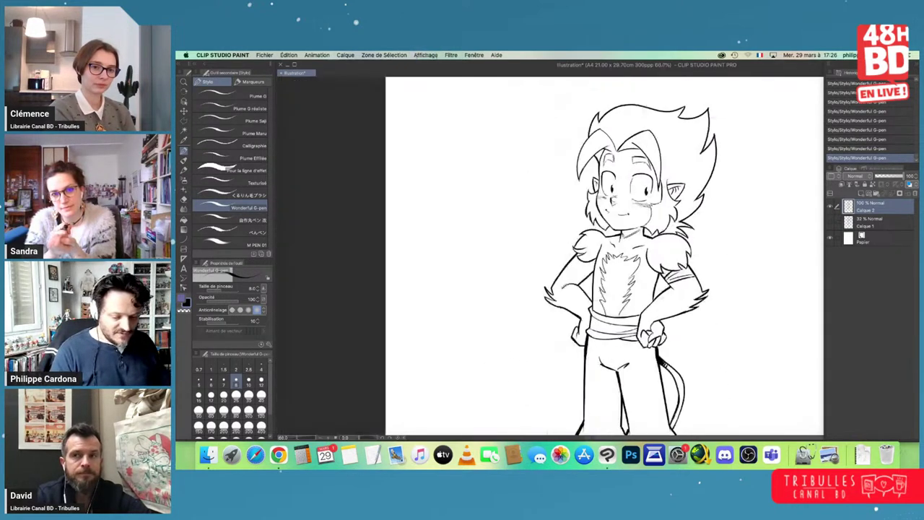
pyautogui.moveTo(738, 269); pyautogui.dragTo(656, 244)
pyautogui.moveTo(685, 290); pyautogui.dragTo(680, 311)
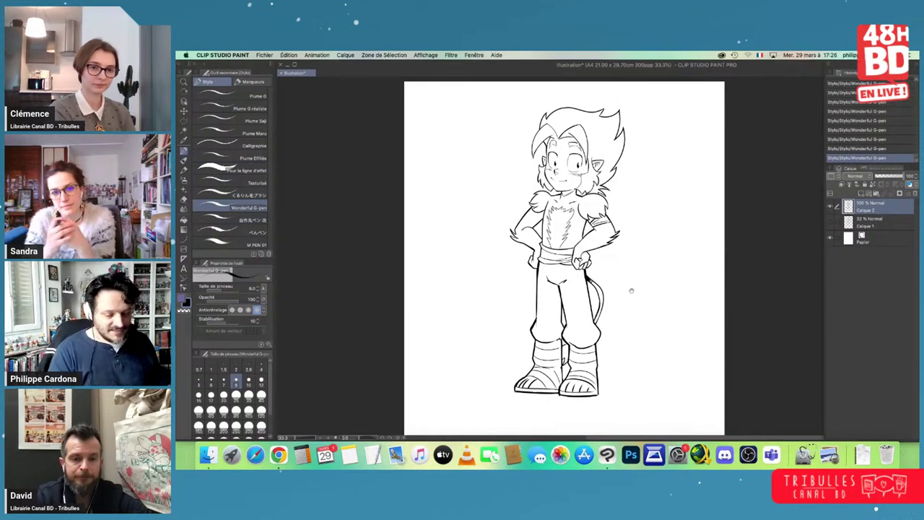
pyautogui.moveTo(629, 289); pyautogui.dragTo(676, 274)
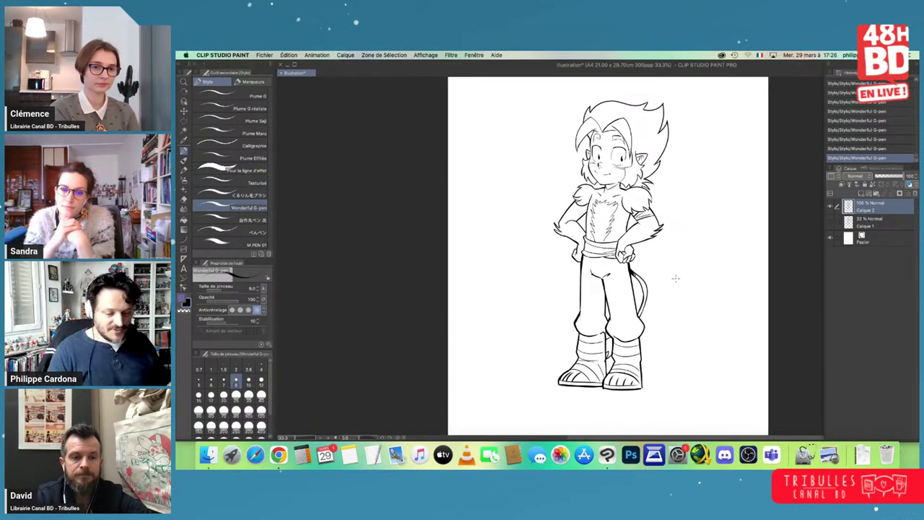
pyautogui.scroll(1, 675, 278)
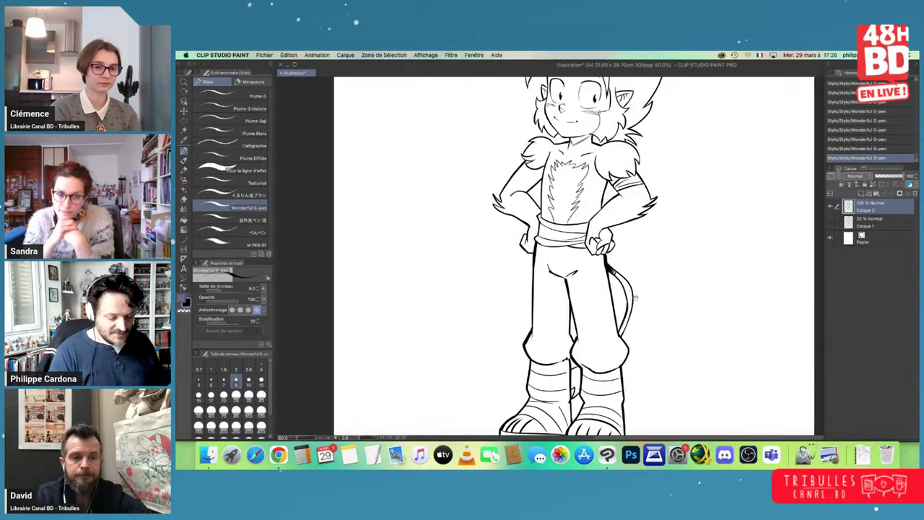
pyautogui.moveTo(635, 296); pyautogui.dragTo(745, 237)
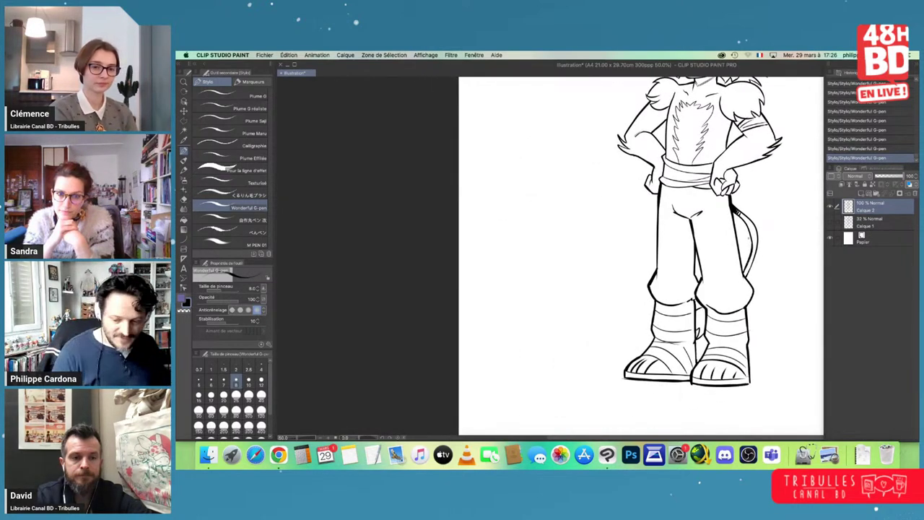
# - Show the sketch layer Calque 1, make it active and set its opacity to 100%
pyautogui.click(830, 223)
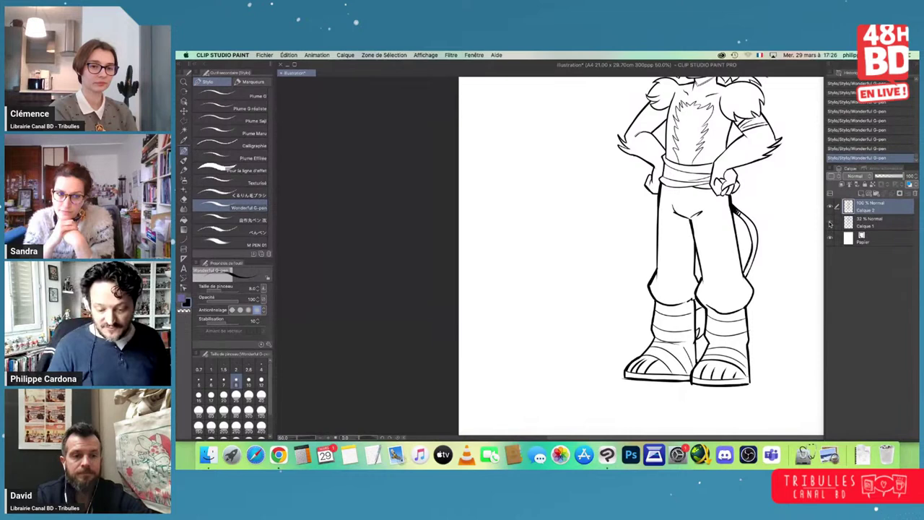
pyautogui.click(866, 224)
pyautogui.moveTo(889, 177); pyautogui.dragTo(913, 178)
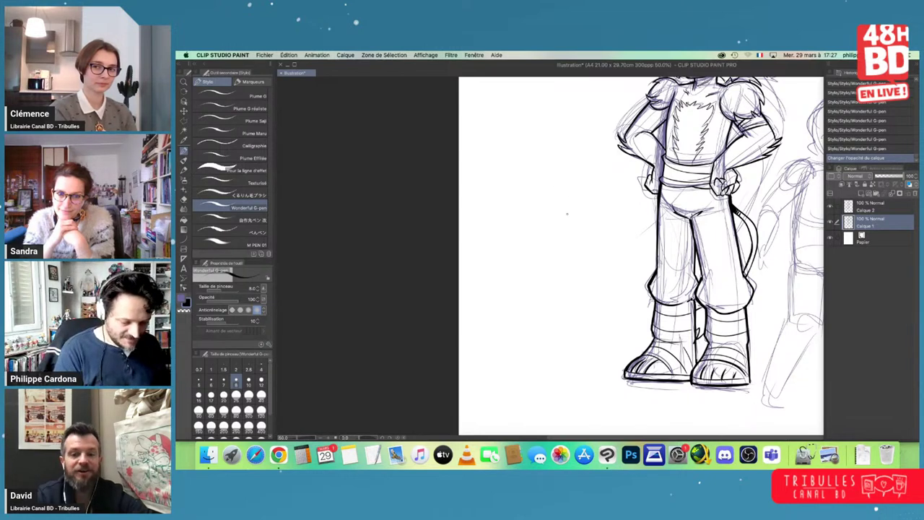
# - Undo the trial black oval, then sketch a small character's round purple head and one side hair lock beside the standing figure
pyautogui.moveTo(574, 185)
pyautogui.mouseDown()
pyautogui.moveTo(567, 251)
pyautogui.moveTo(576, 186)
pyautogui.mouseUp()
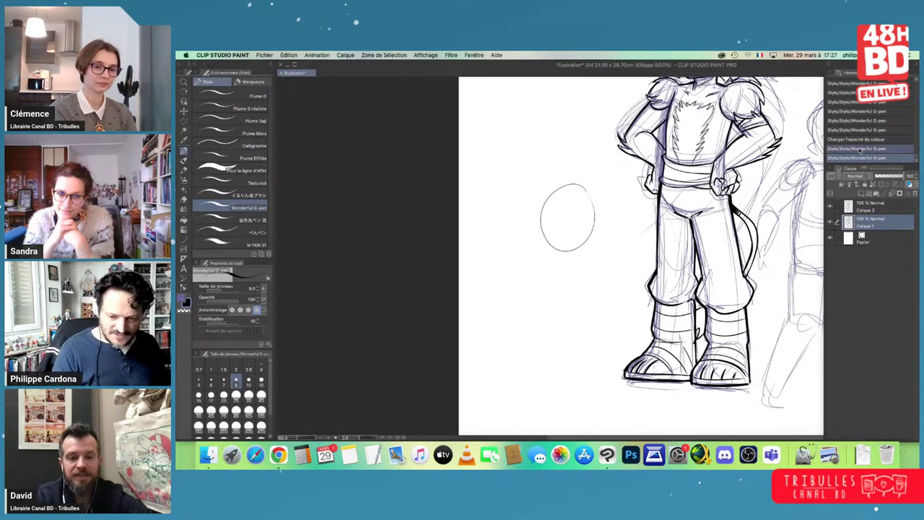
pyautogui.press('super+z')
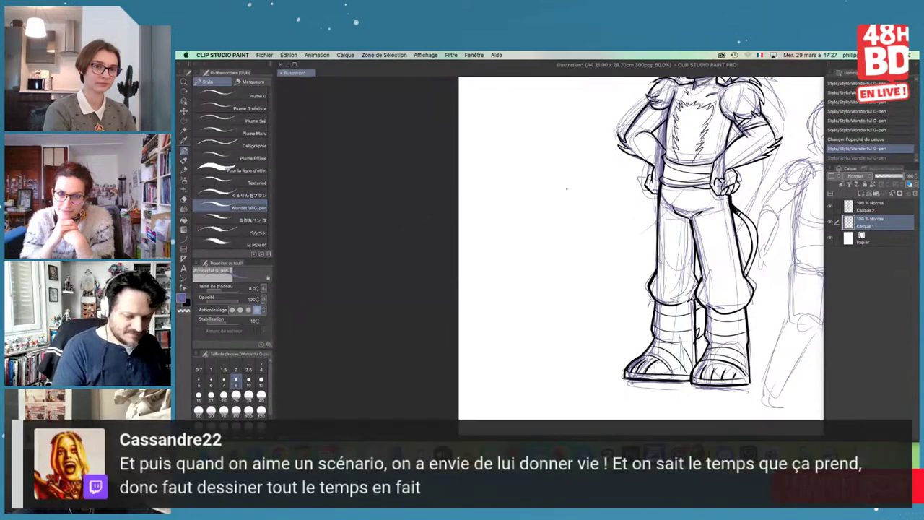
pyautogui.moveTo(563, 174)
pyautogui.mouseDown()
pyautogui.moveTo(559, 244)
pyautogui.moveTo(585, 193)
pyautogui.moveTo(567, 176)
pyautogui.mouseUp()
pyautogui.moveTo(524, 199)
pyautogui.mouseDown()
pyautogui.moveTo(591, 199)
pyautogui.moveTo(531, 195)
pyautogui.moveTo(552, 176)
pyautogui.moveTo(590, 197)
pyautogui.moveTo(585, 190)
pyautogui.mouseUp()
pyautogui.moveTo(548, 174)
pyautogui.mouseDown()
pyautogui.moveTo(526, 207)
pyautogui.moveTo(528, 196)
pyautogui.moveTo(558, 247)
pyautogui.mouseUp()
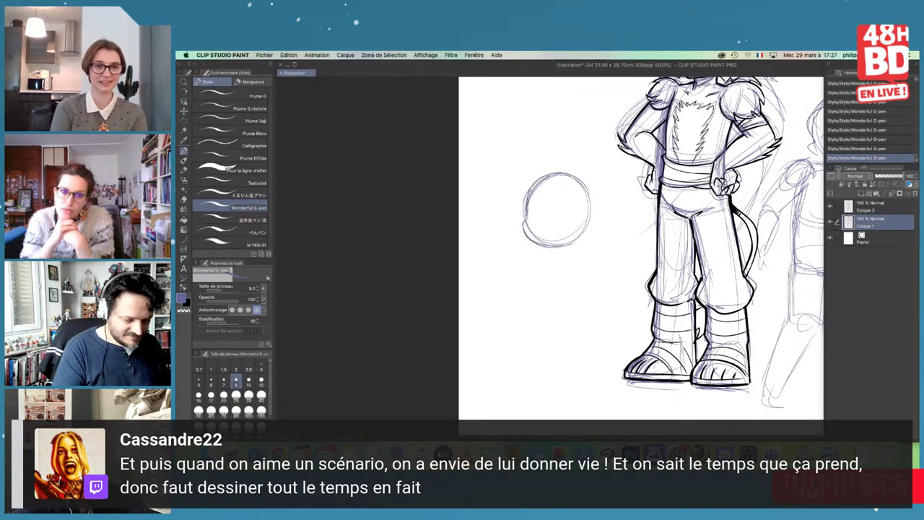
pyautogui.moveTo(527, 199); pyautogui.dragTo(590, 201)
pyautogui.moveTo(524, 226)
pyautogui.mouseDown()
pyautogui.moveTo(531, 238)
pyautogui.moveTo(569, 246)
pyautogui.moveTo(582, 264)
pyautogui.mouseUp()
pyautogui.moveTo(579, 225); pyautogui.dragTo(594, 263)
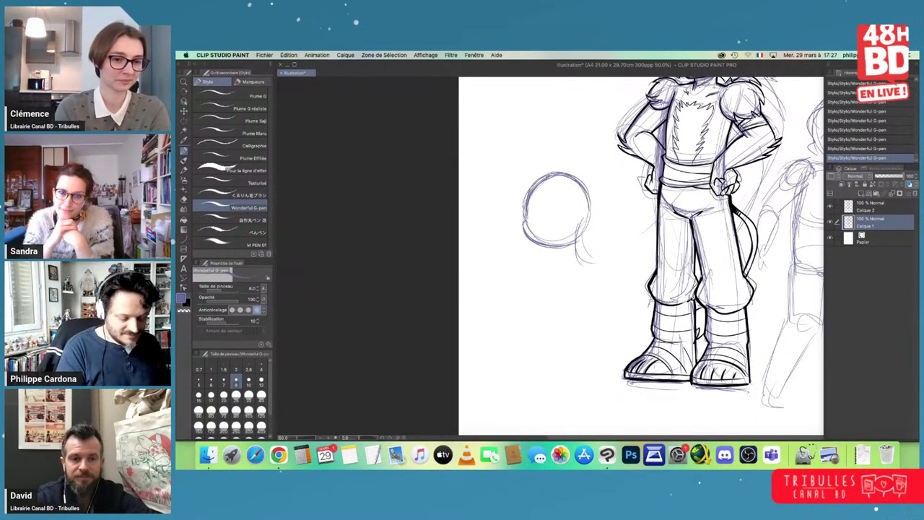
# - Sketch pointed ears, large eyes and a small mouth on the small character's head
pyautogui.moveTo(587, 210); pyautogui.dragTo(619, 209)
pyautogui.moveTo(610, 215); pyautogui.dragTo(587, 231)
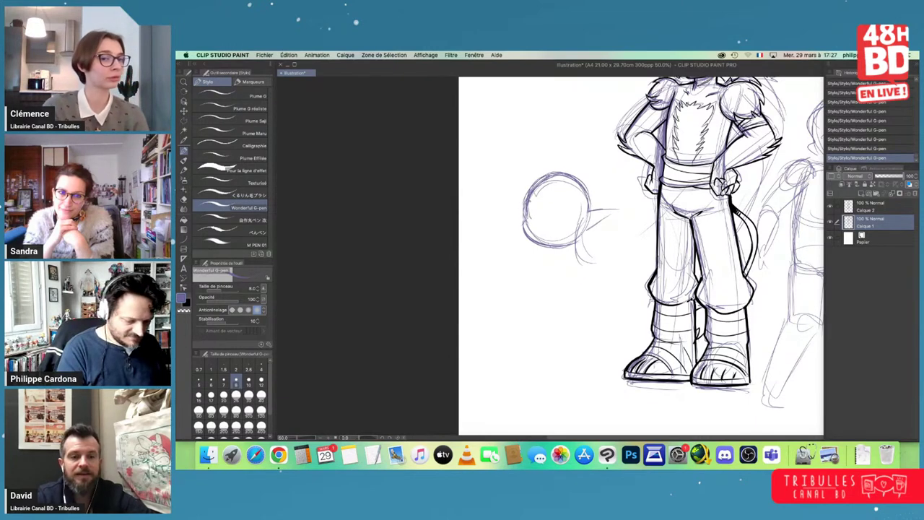
pyautogui.moveTo(554, 197)
pyautogui.mouseDown()
pyautogui.moveTo(553, 214)
pyautogui.moveTo(569, 192)
pyautogui.moveTo(573, 218)
pyautogui.moveTo(574, 194)
pyautogui.mouseUp()
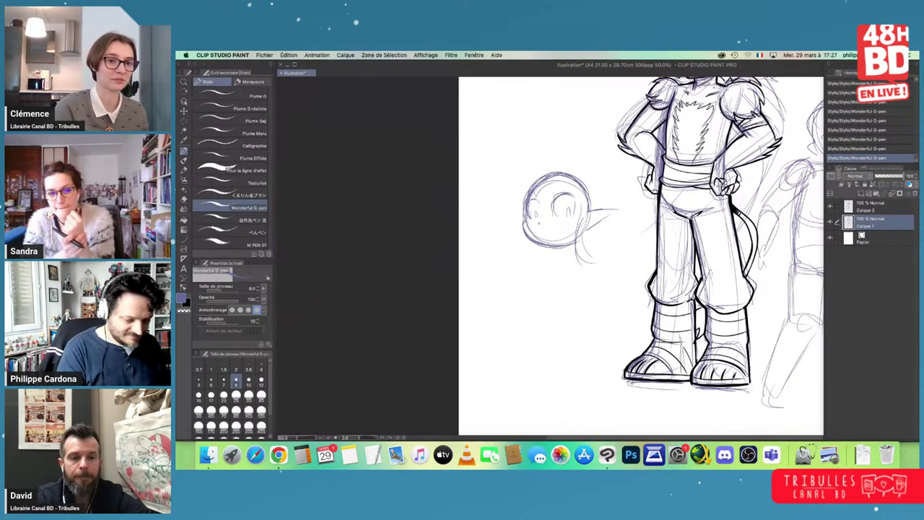
pyautogui.moveTo(525, 217); pyautogui.dragTo(529, 190)
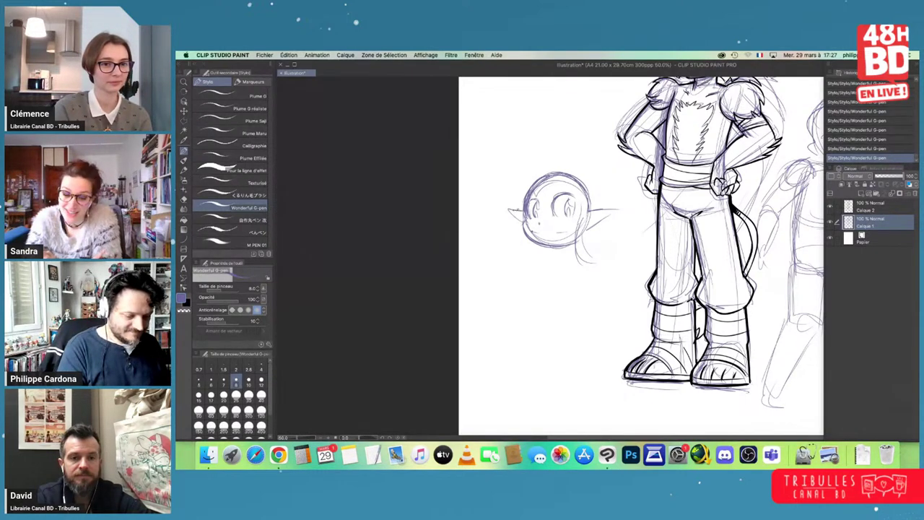
# - Sketch the second side hair lock, the torso and the two short legs of the small character
pyautogui.moveTo(531, 219)
pyautogui.mouseDown()
pyautogui.moveTo(519, 257)
pyautogui.moveTo(539, 277)
pyautogui.mouseUp()
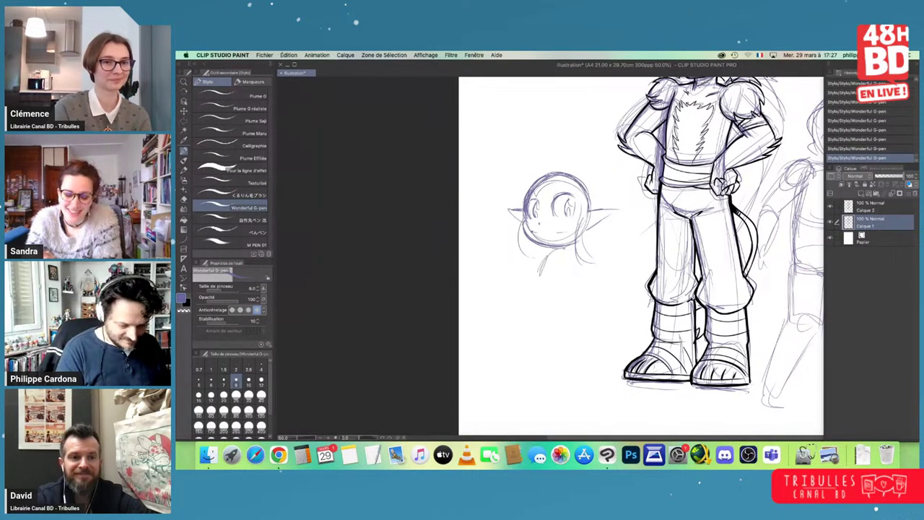
pyautogui.moveTo(573, 250)
pyautogui.mouseDown()
pyautogui.moveTo(565, 289)
pyautogui.moveTo(536, 318)
pyautogui.mouseUp()
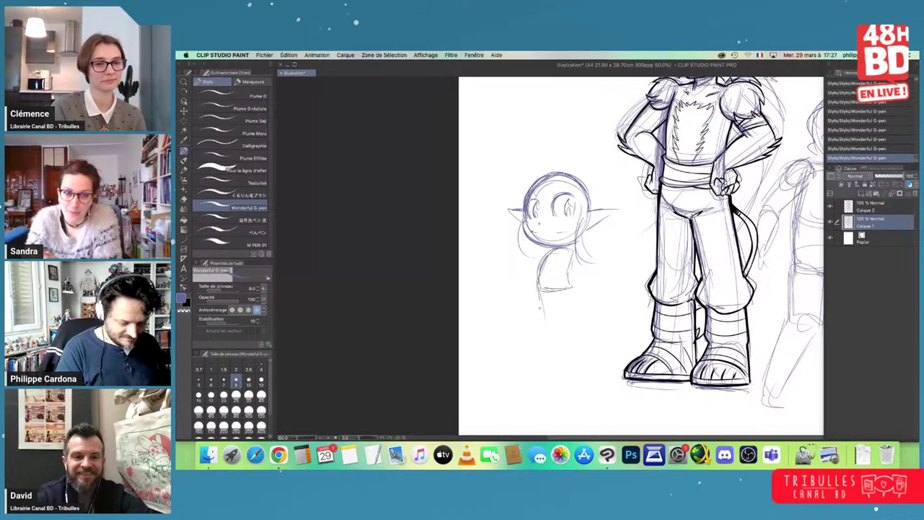
pyautogui.moveTo(538, 281)
pyautogui.mouseDown()
pyautogui.moveTo(538, 300)
pyautogui.moveTo(579, 319)
pyautogui.mouseUp()
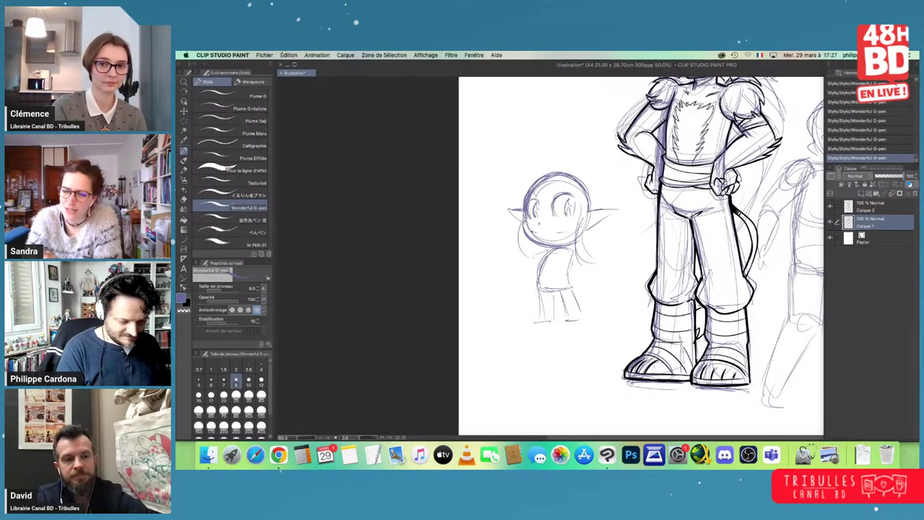
# - Sketch the small character's outstretched arms with spread hands, its belt, curved tail and feet
pyautogui.moveTo(552, 249); pyautogui.dragTo(515, 256)
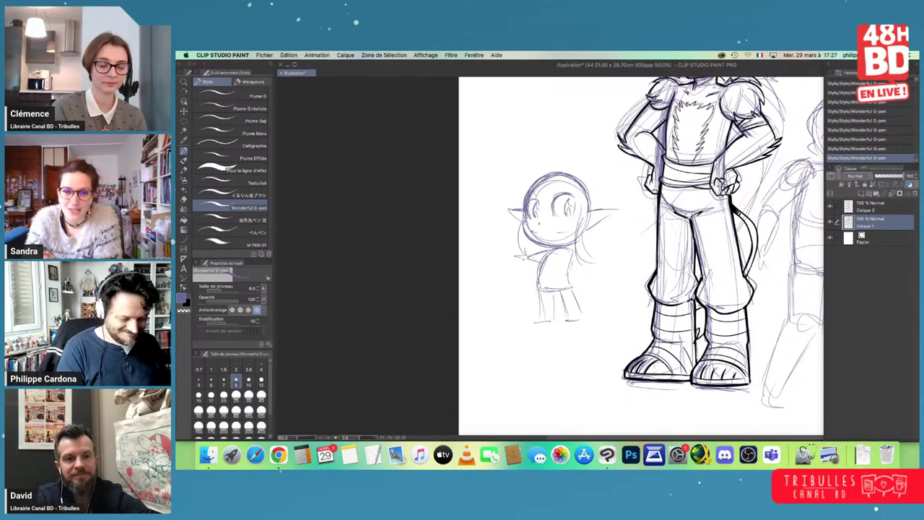
pyautogui.moveTo(571, 249)
pyautogui.mouseDown()
pyautogui.moveTo(590, 255)
pyautogui.moveTo(588, 263)
pyautogui.mouseUp()
pyautogui.moveTo(581, 252); pyautogui.dragTo(604, 264)
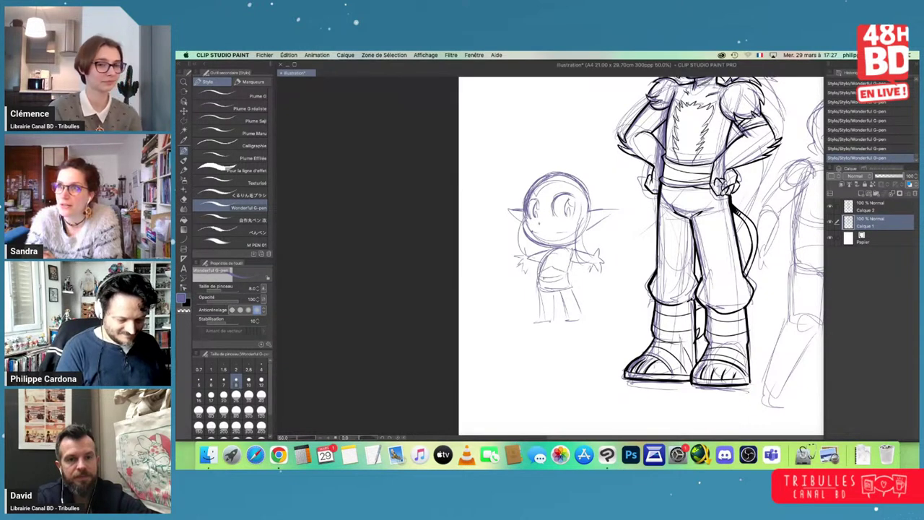
pyautogui.moveTo(541, 278)
pyautogui.mouseDown()
pyautogui.moveTo(572, 281)
pyautogui.moveTo(606, 306)
pyautogui.mouseUp()
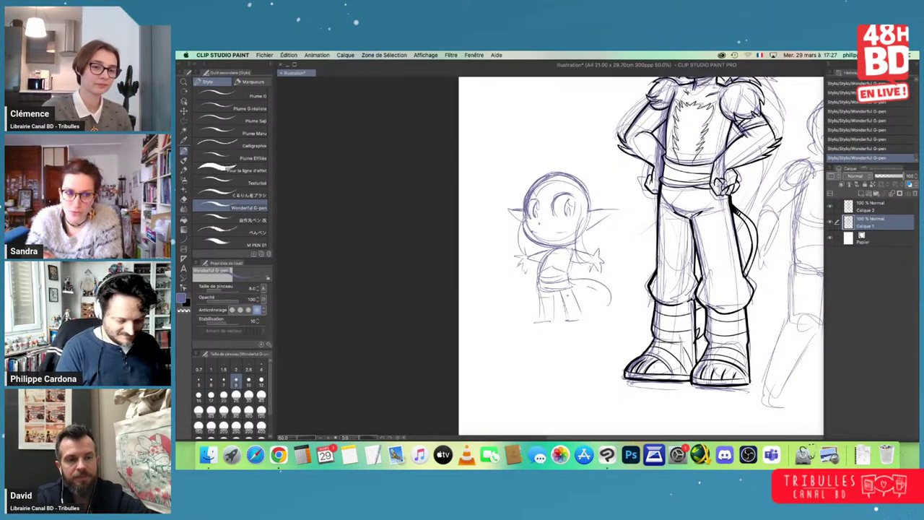
pyautogui.moveTo(543, 310); pyautogui.dragTo(533, 322)
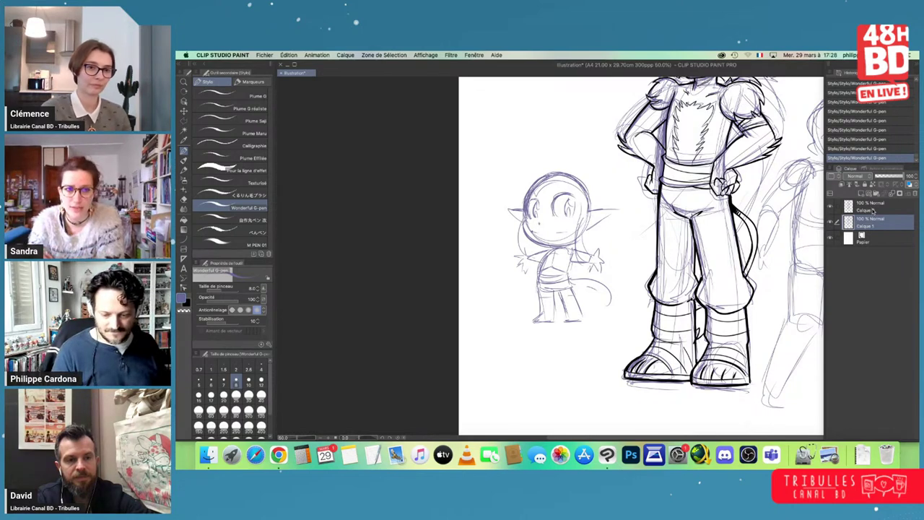
# - Lower the sketch layer Calque 1 to 33% opacity and make the inking layer Calque 2 active
pyautogui.click(873, 210)
pyautogui.click(874, 222)
pyautogui.click(883, 176)
pyautogui.click(877, 210)
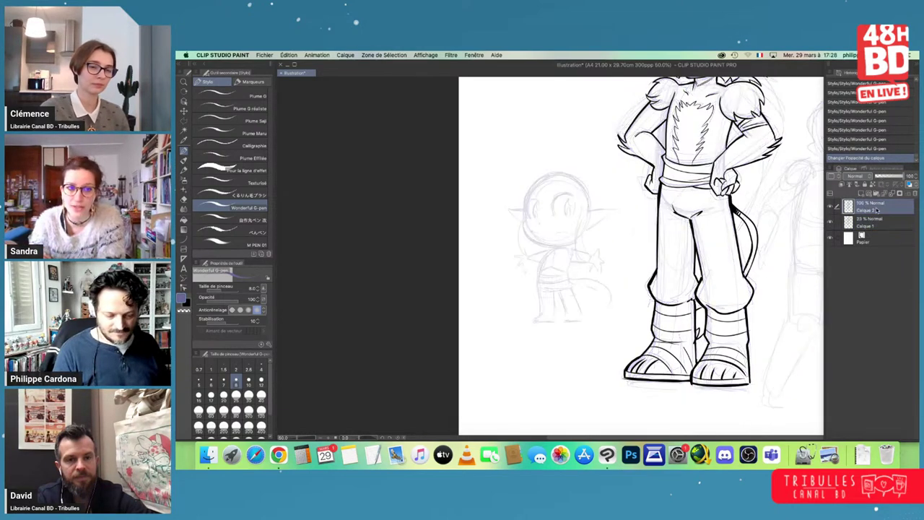
# - Set the pen size to 4 and ink the small character's nose, mouth and eyebrows in black
pyautogui.press('super+plus')
pyautogui.moveTo(440, 266); pyautogui.dragTo(725, 282)
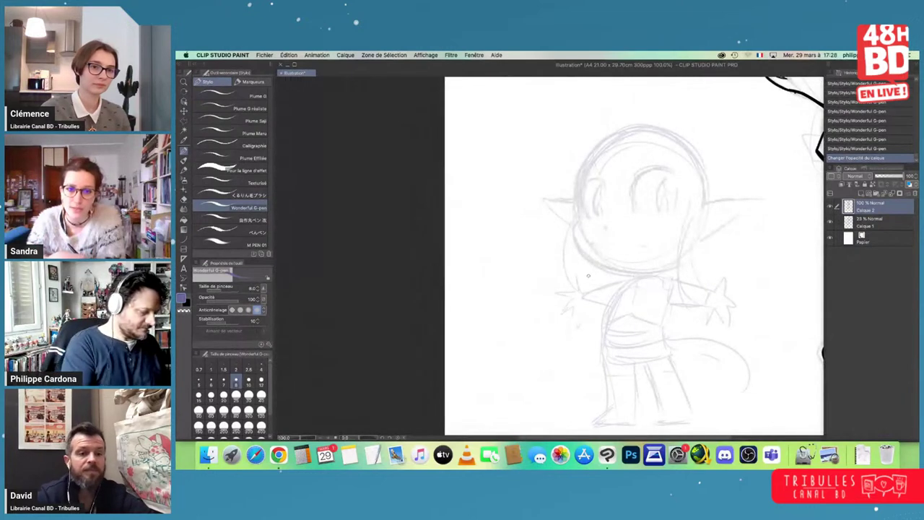
pyautogui.press('[')
pyautogui.press('[')
pyautogui.press('[')
pyautogui.press('[')
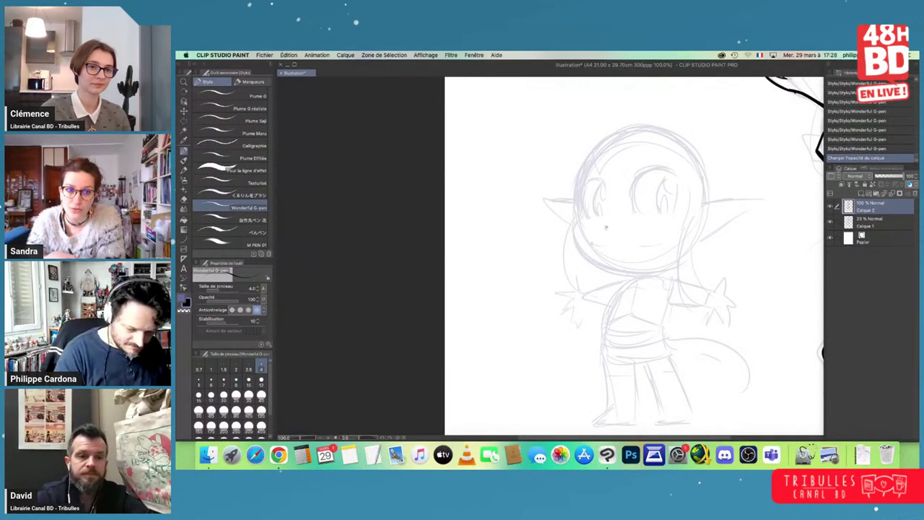
pyautogui.moveTo(605, 226)
pyautogui.mouseDown()
pyautogui.moveTo(610, 233)
pyautogui.moveTo(596, 246)
pyautogui.moveTo(648, 247)
pyautogui.mouseUp()
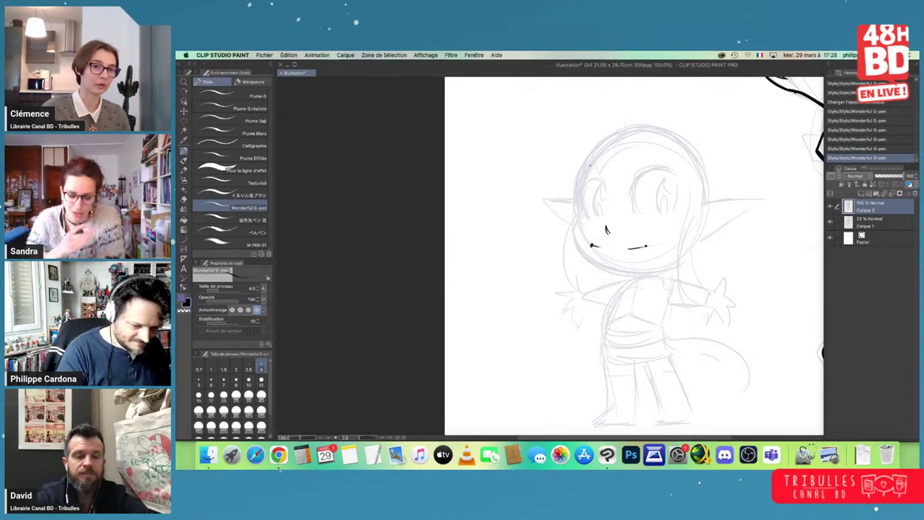
pyautogui.moveTo(590, 171)
pyautogui.mouseDown()
pyautogui.moveTo(607, 164)
pyautogui.moveTo(600, 149)
pyautogui.moveTo(640, 143)
pyautogui.mouseUp()
pyautogui.moveTo(632, 163); pyautogui.dragTo(672, 160)
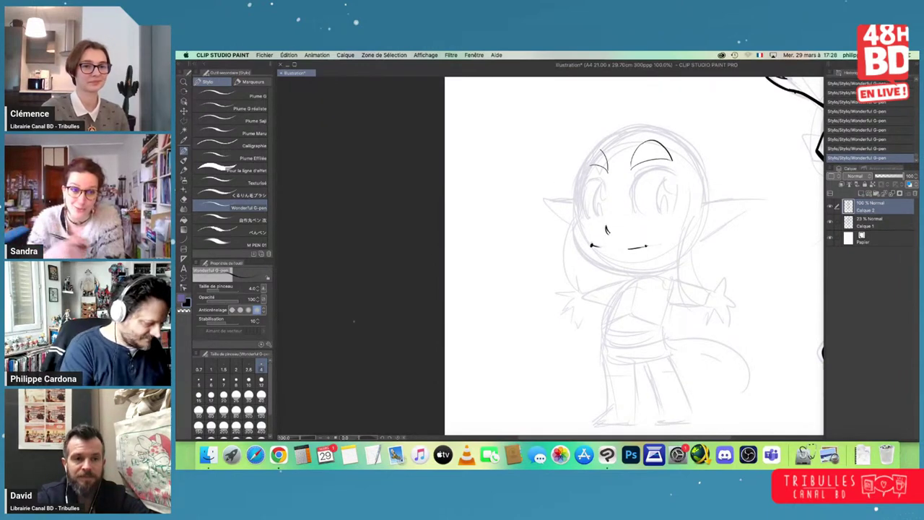
# - Set the pen size to 7 and ink both of the small character's eyes with pupils and thick upper lashes
pyautogui.click(223, 380)
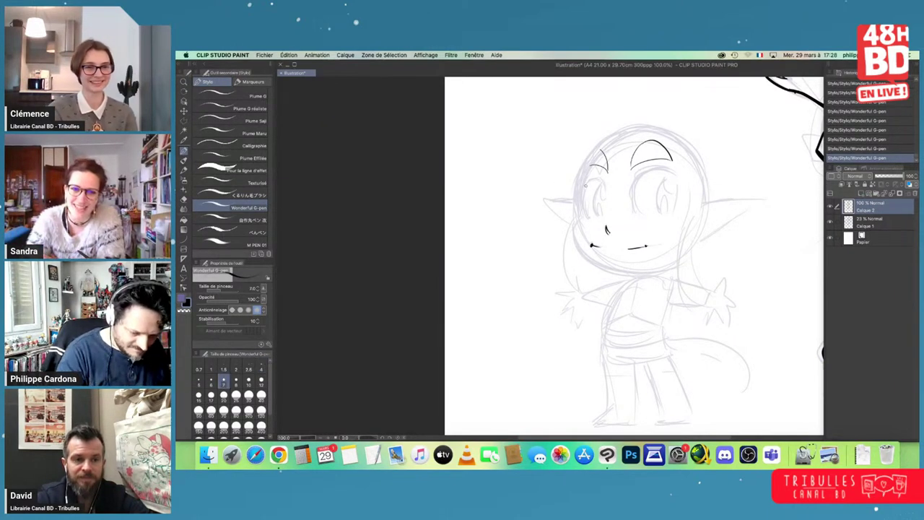
pyautogui.moveTo(586, 184)
pyautogui.mouseDown()
pyautogui.moveTo(589, 218)
pyautogui.moveTo(584, 184)
pyautogui.moveTo(605, 180)
pyautogui.moveTo(584, 193)
pyautogui.moveTo(600, 186)
pyautogui.moveTo(605, 206)
pyautogui.mouseUp()
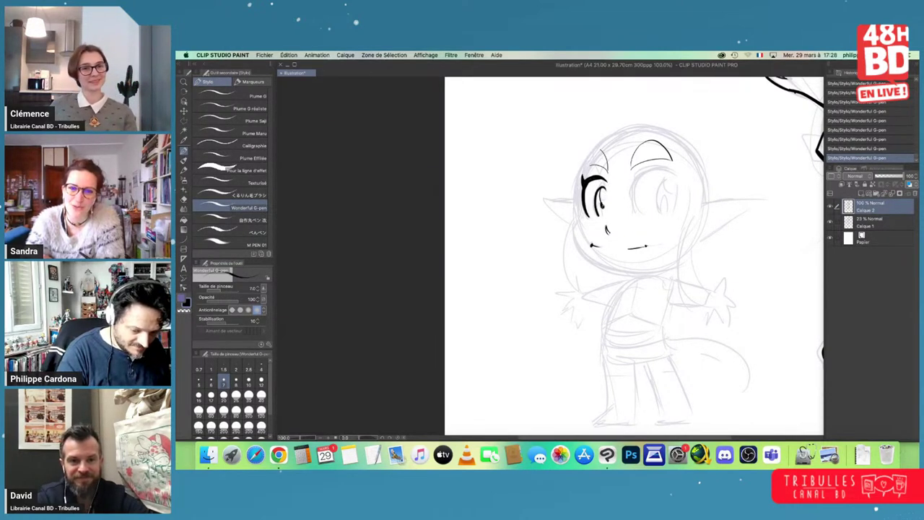
pyautogui.moveTo(634, 186)
pyautogui.mouseDown()
pyautogui.moveTo(653, 172)
pyautogui.moveTo(678, 177)
pyautogui.moveTo(675, 210)
pyautogui.mouseUp()
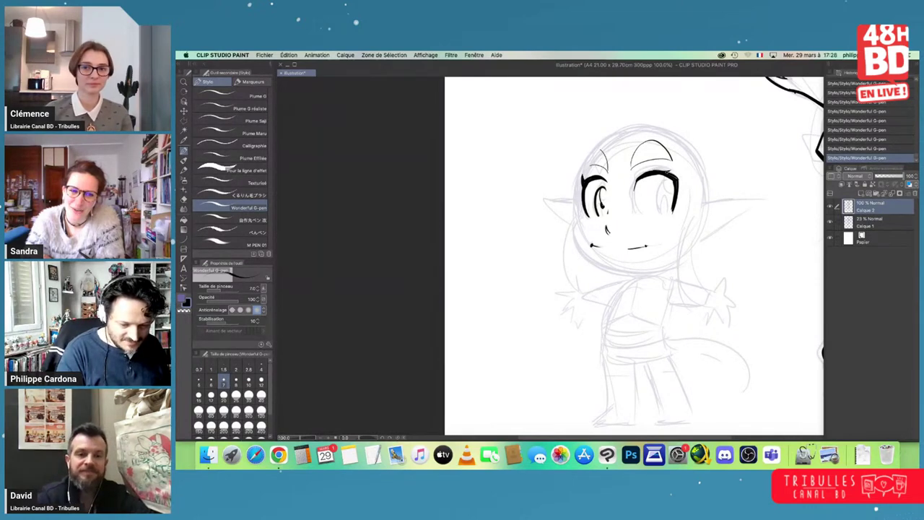
pyautogui.moveTo(672, 178)
pyautogui.mouseDown()
pyautogui.moveTo(681, 173)
pyautogui.moveTo(658, 210)
pyautogui.moveTo(656, 202)
pyautogui.moveTo(658, 214)
pyautogui.moveTo(663, 205)
pyautogui.mouseUp()
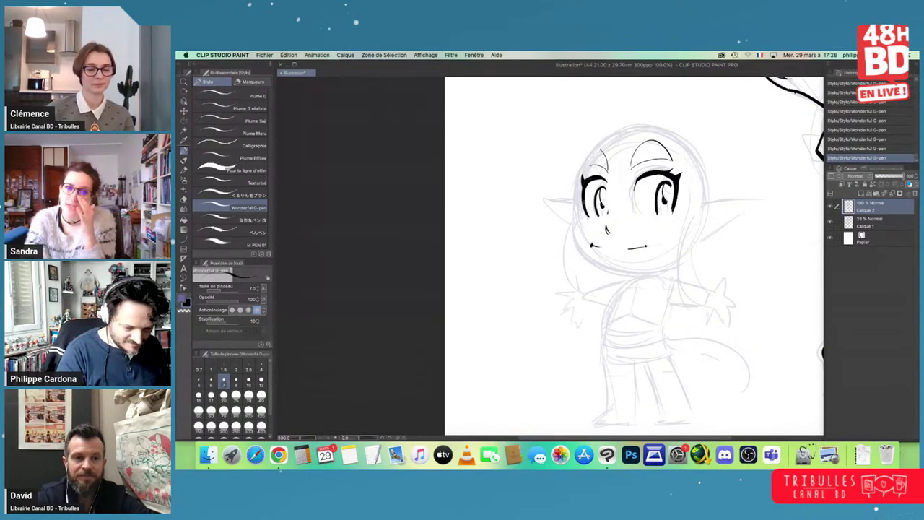
# - Ink the small character's face outline with a thickened jaw, plus the pointed hair locks on both sides of the face
pyautogui.moveTo(602, 137)
pyautogui.mouseDown()
pyautogui.moveTo(587, 154)
pyautogui.moveTo(574, 226)
pyautogui.moveTo(581, 261)
pyautogui.moveTo(654, 269)
pyautogui.mouseUp()
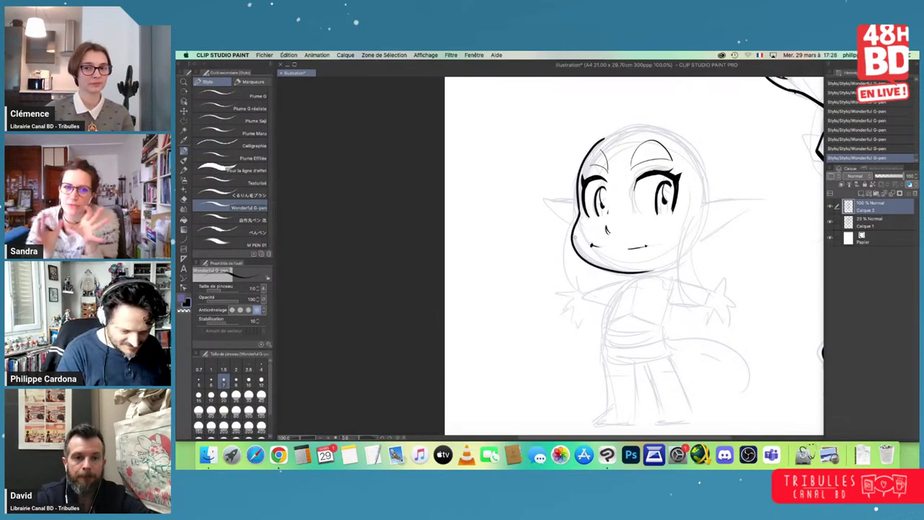
pyautogui.moveTo(574, 242)
pyautogui.mouseDown()
pyautogui.moveTo(605, 268)
pyautogui.moveTo(672, 268)
pyautogui.moveTo(653, 274)
pyautogui.mouseUp()
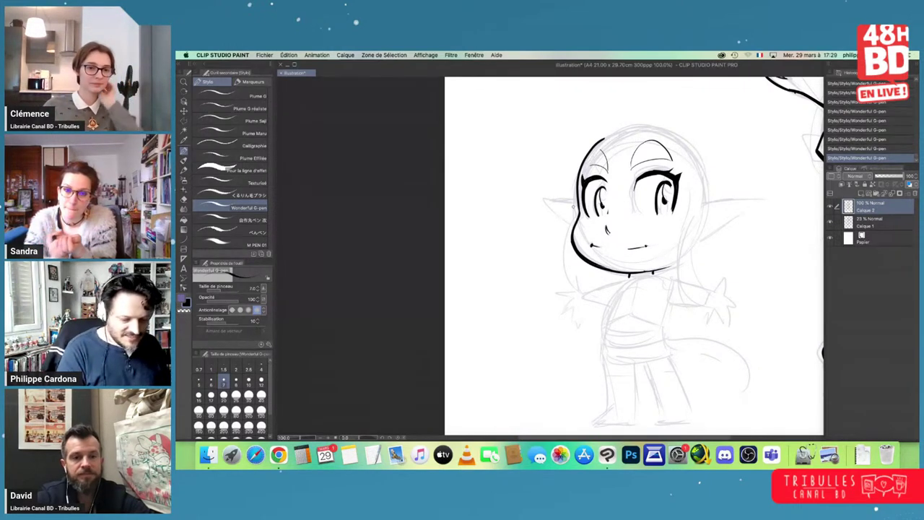
pyautogui.moveTo(578, 207); pyautogui.dragTo(551, 277)
pyautogui.press('super+z')
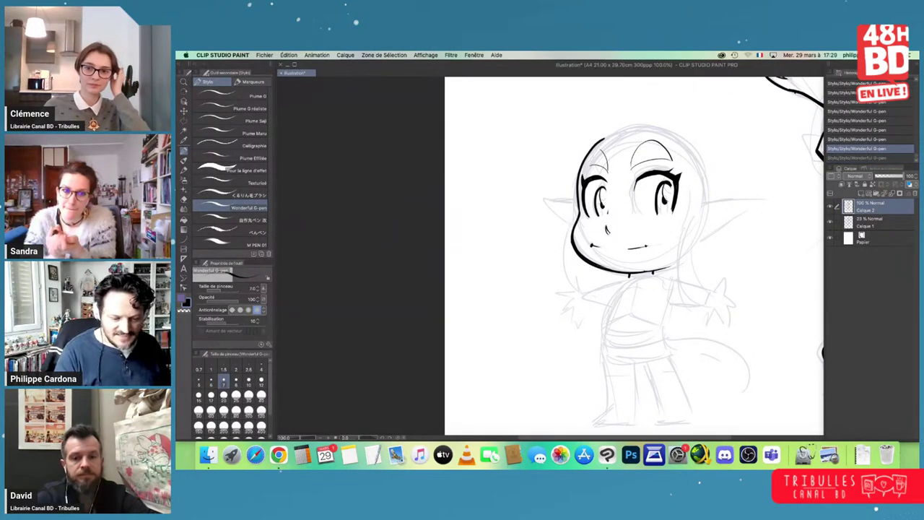
pyautogui.moveTo(578, 205)
pyautogui.mouseDown()
pyautogui.moveTo(554, 287)
pyautogui.moveTo(555, 267)
pyautogui.moveTo(563, 287)
pyautogui.mouseUp()
pyautogui.moveTo(576, 288)
pyautogui.mouseDown()
pyautogui.moveTo(569, 274)
pyautogui.moveTo(577, 286)
pyautogui.mouseUp()
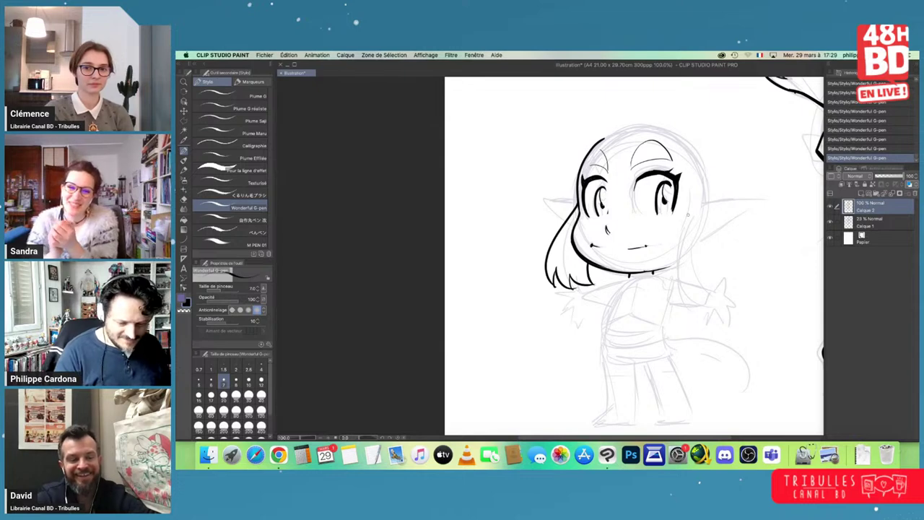
pyautogui.moveTo(688, 211)
pyautogui.mouseDown()
pyautogui.moveTo(693, 291)
pyautogui.moveTo(715, 274)
pyautogui.mouseUp()
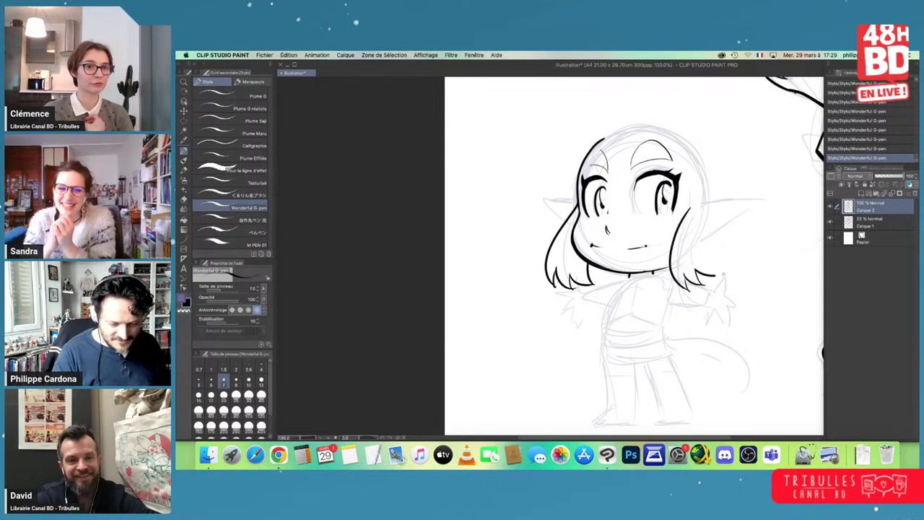
# - Ink the top of the small character's head, the parted hairline across the forehead and the larger eye's remaining contour
pyautogui.moveTo(589, 152)
pyautogui.mouseDown()
pyautogui.moveTo(615, 136)
pyautogui.moveTo(661, 132)
pyautogui.moveTo(626, 152)
pyautogui.moveTo(618, 138)
pyautogui.moveTo(661, 160)
pyautogui.moveTo(700, 276)
pyautogui.mouseUp()
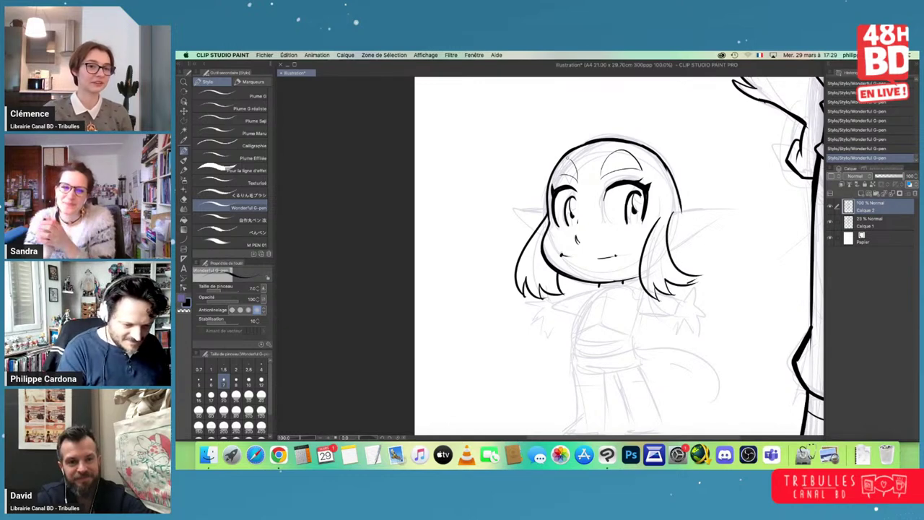
pyautogui.moveTo(554, 179)
pyautogui.mouseDown()
pyautogui.moveTo(571, 156)
pyautogui.moveTo(584, 163)
pyautogui.moveTo(594, 151)
pyautogui.mouseUp()
pyautogui.moveTo(585, 160)
pyautogui.mouseDown()
pyautogui.moveTo(638, 148)
pyautogui.moveTo(660, 210)
pyautogui.mouseUp()
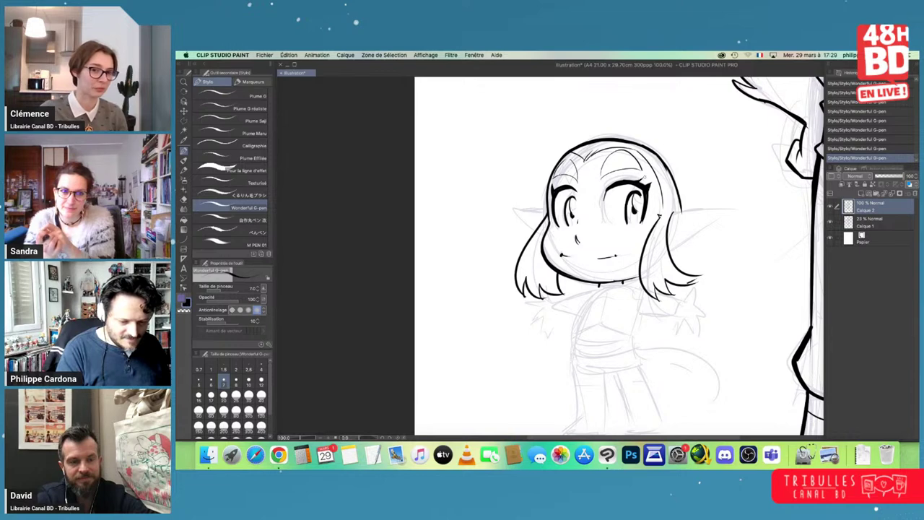
pyautogui.moveTo(608, 189); pyautogui.dragTo(607, 219)
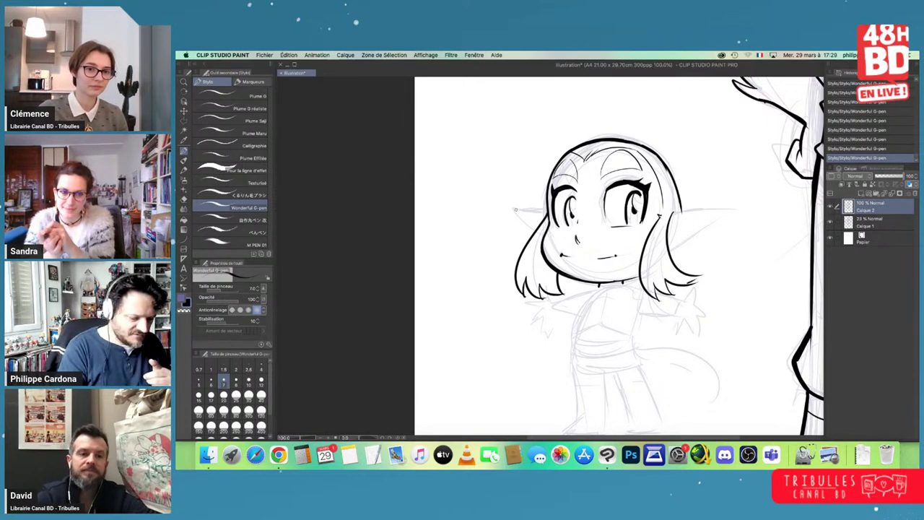
# - Ink both pointed ears with their inner lines and the spiky hair tufts beneath the larger ear
pyautogui.moveTo(516, 210)
pyautogui.mouseDown()
pyautogui.moveTo(531, 231)
pyautogui.moveTo(548, 212)
pyautogui.moveTo(521, 221)
pyautogui.moveTo(532, 234)
pyautogui.mouseUp()
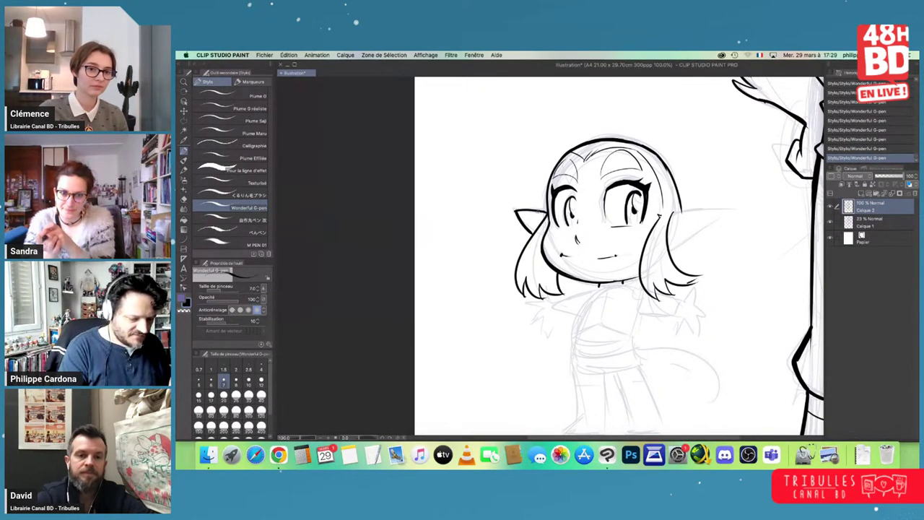
pyautogui.moveTo(669, 216)
pyautogui.mouseDown()
pyautogui.moveTo(725, 210)
pyautogui.moveTo(670, 250)
pyautogui.moveTo(711, 216)
pyautogui.mouseUp()
pyautogui.moveTo(699, 217); pyautogui.dragTo(697, 227)
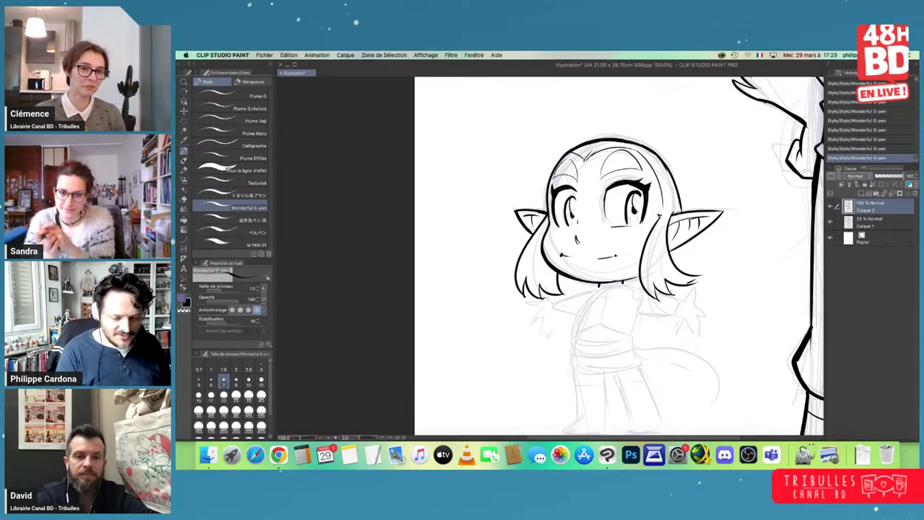
pyautogui.moveTo(671, 176)
pyautogui.mouseDown()
pyautogui.moveTo(680, 211)
pyautogui.moveTo(720, 230)
pyautogui.moveTo(696, 261)
pyautogui.moveTo(749, 221)
pyautogui.mouseUp()
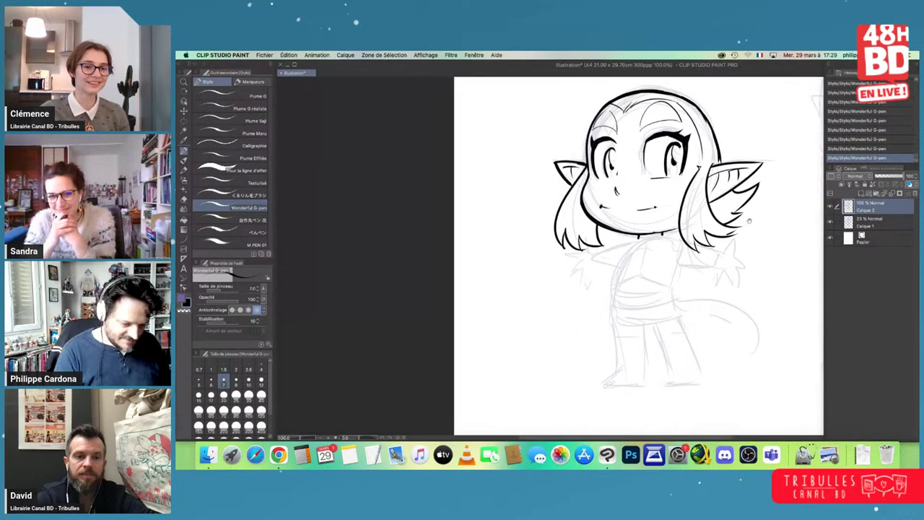
# - Ink the small character's torso with its top's pointed hem, the upper arms and the hand of the smaller arm
pyautogui.moveTo(637, 238); pyautogui.dragTo(614, 284)
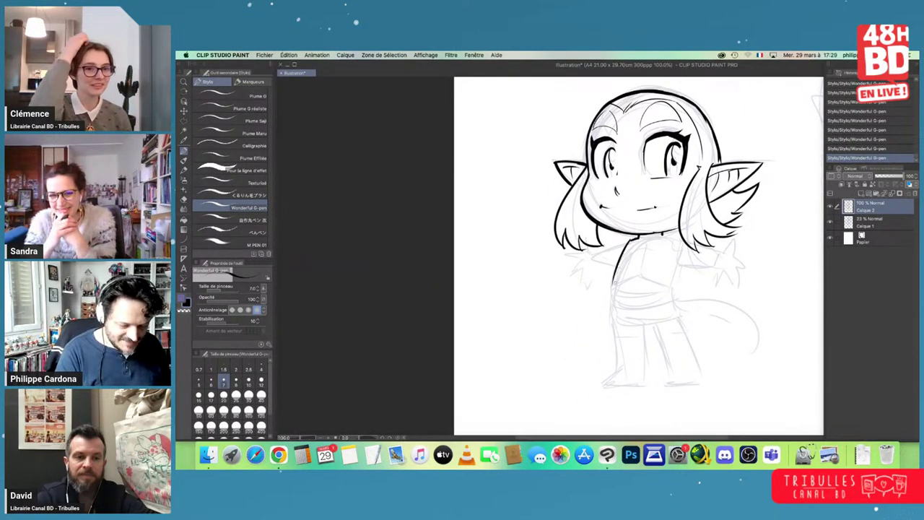
pyautogui.moveTo(630, 241)
pyautogui.mouseDown()
pyautogui.moveTo(658, 286)
pyautogui.moveTo(615, 282)
pyautogui.mouseUp()
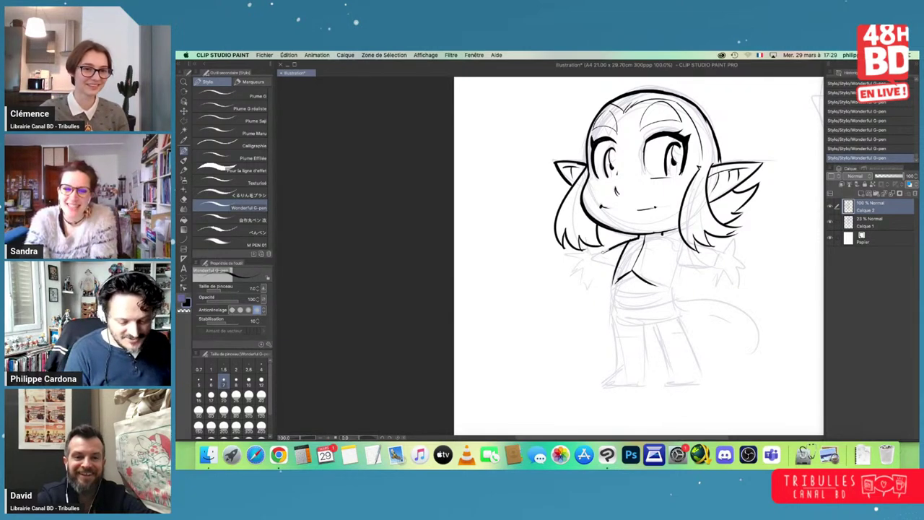
pyautogui.moveTo(601, 253)
pyautogui.mouseDown()
pyautogui.moveTo(598, 262)
pyautogui.moveTo(617, 266)
pyautogui.moveTo(620, 247)
pyautogui.moveTo(662, 265)
pyautogui.moveTo(705, 266)
pyautogui.moveTo(671, 286)
pyautogui.mouseUp()
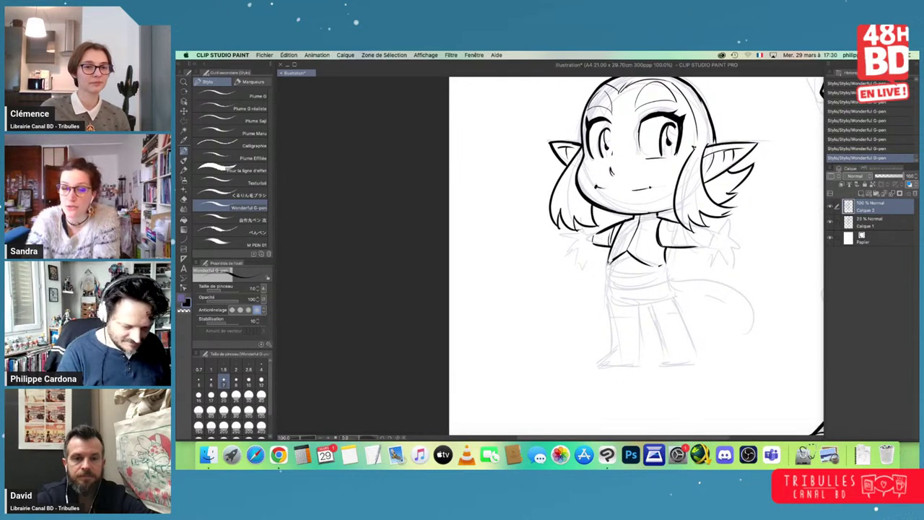
pyautogui.moveTo(607, 275); pyautogui.dragTo(653, 268)
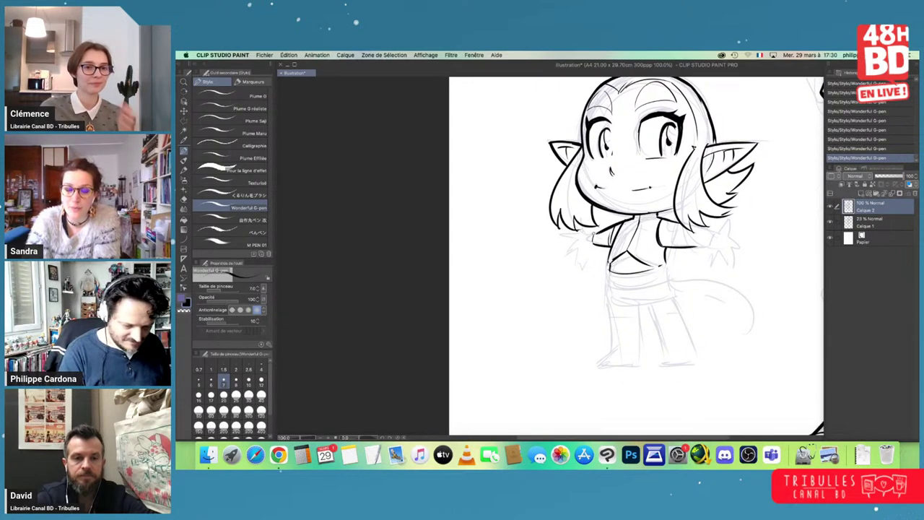
pyautogui.moveTo(588, 232); pyautogui.dragTo(576, 238)
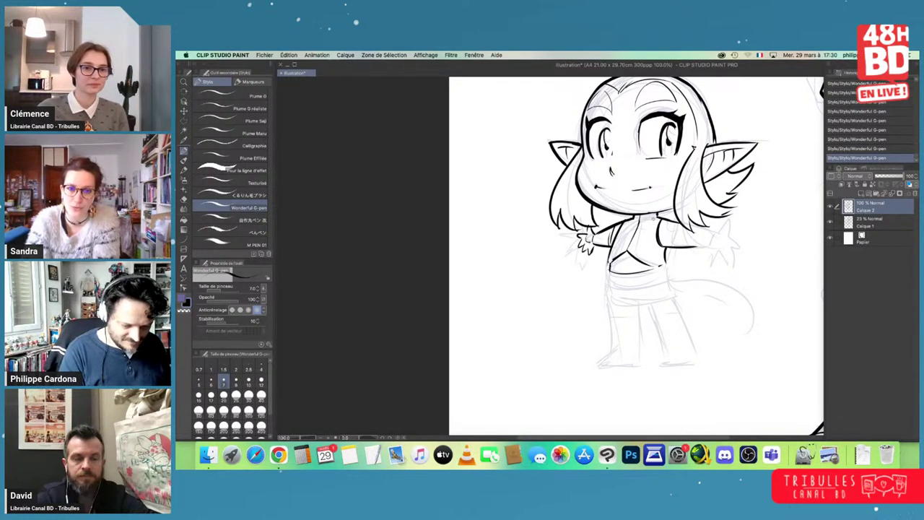
# - Ink the small elf's hand on the tail side, and ink the waist sash with its two flowing tails
pyautogui.moveTo(699, 234)
pyautogui.mouseDown()
pyautogui.moveTo(733, 233)
pyautogui.moveTo(697, 252)
pyautogui.moveTo(674, 234)
pyautogui.moveTo(656, 271)
pyautogui.mouseUp()
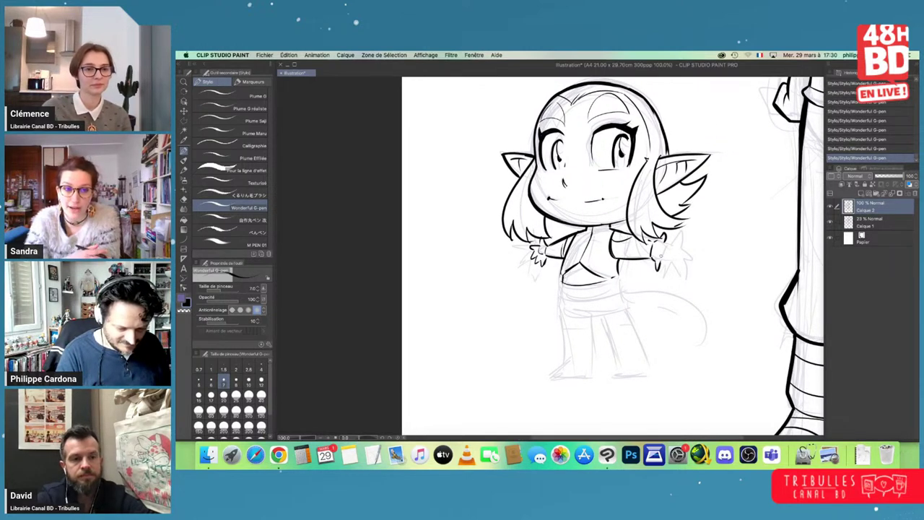
pyautogui.moveTo(653, 239)
pyautogui.mouseDown()
pyautogui.moveTo(667, 267)
pyautogui.moveTo(673, 249)
pyautogui.mouseUp()
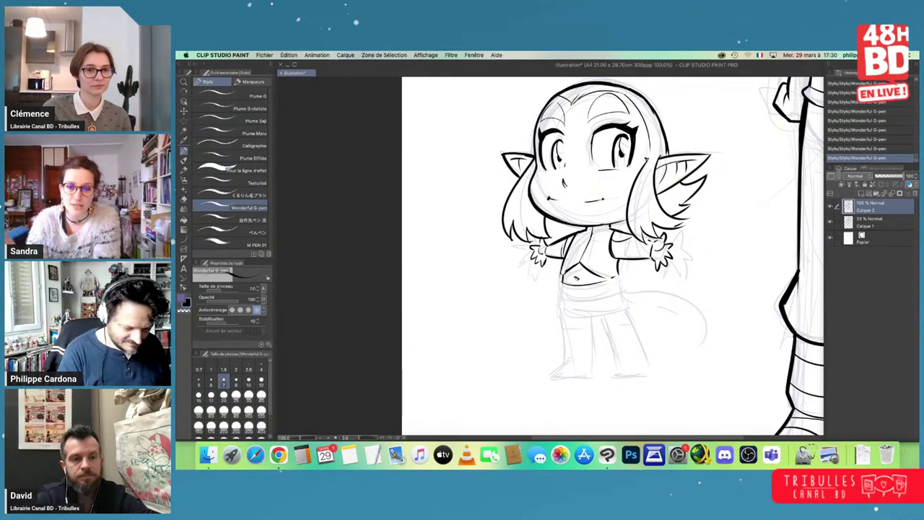
pyautogui.moveTo(555, 299); pyautogui.dragTo(616, 290)
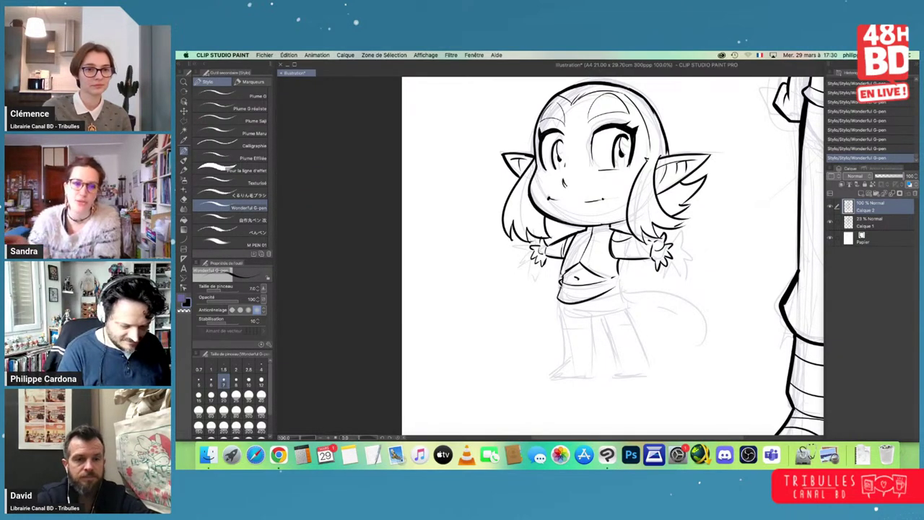
pyautogui.moveTo(559, 283)
pyautogui.mouseDown()
pyautogui.moveTo(619, 278)
pyautogui.moveTo(612, 300)
pyautogui.moveTo(617, 280)
pyautogui.moveTo(676, 316)
pyautogui.mouseUp()
pyautogui.moveTo(621, 292)
pyautogui.mouseDown()
pyautogui.moveTo(697, 325)
pyautogui.moveTo(626, 288)
pyautogui.moveTo(707, 287)
pyautogui.moveTo(658, 289)
pyautogui.moveTo(712, 297)
pyautogui.mouseUp()
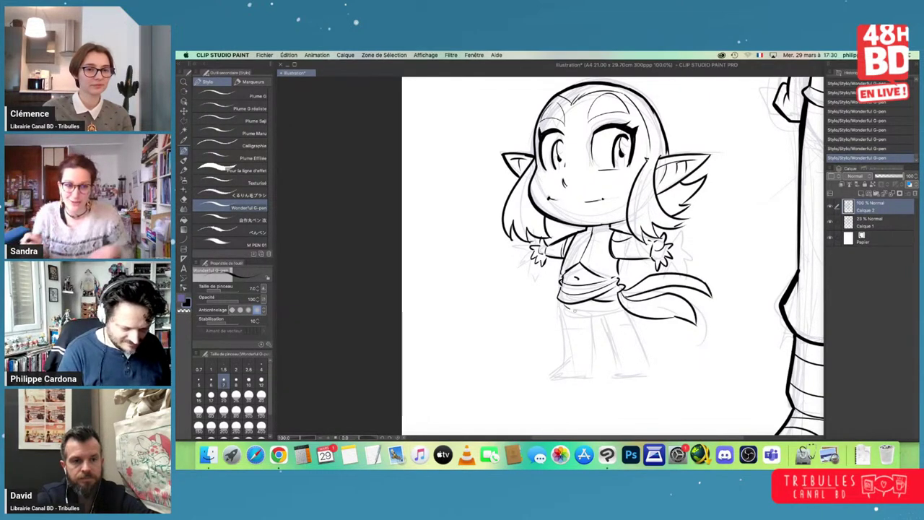
# - Ink the small elf's two legs over the rough sketch, including the wrapped bands and the boots
pyautogui.moveTo(575, 311)
pyautogui.mouseDown()
pyautogui.moveTo(567, 359)
pyautogui.moveTo(591, 315)
pyautogui.moveTo(593, 364)
pyautogui.moveTo(564, 350)
pyautogui.moveTo(596, 358)
pyautogui.moveTo(554, 369)
pyautogui.moveTo(579, 376)
pyautogui.moveTo(591, 374)
pyautogui.moveTo(568, 376)
pyautogui.moveTo(593, 374)
pyautogui.mouseUp()
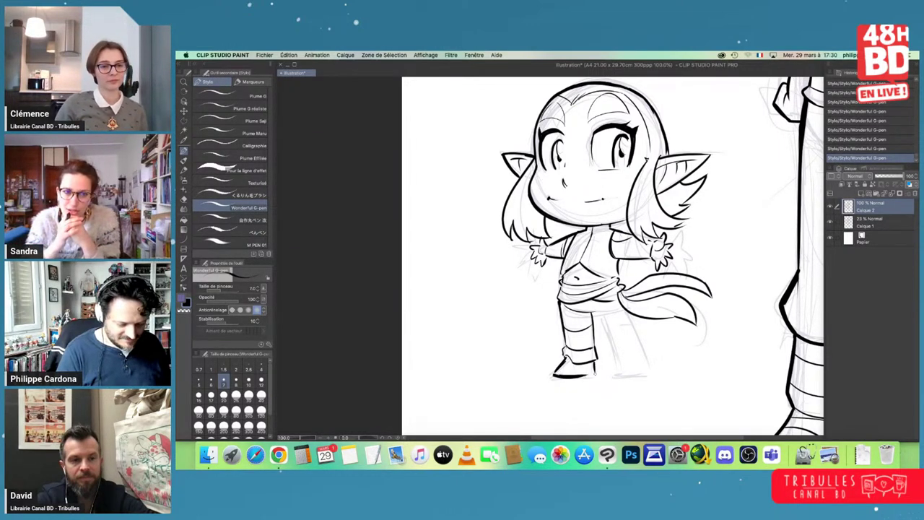
pyautogui.moveTo(595, 312)
pyautogui.mouseDown()
pyautogui.moveTo(608, 349)
pyautogui.moveTo(622, 313)
pyautogui.moveTo(637, 344)
pyautogui.moveTo(631, 322)
pyautogui.moveTo(598, 334)
pyautogui.moveTo(637, 333)
pyautogui.mouseUp()
pyautogui.moveTo(633, 318)
pyautogui.mouseDown()
pyautogui.moveTo(638, 330)
pyautogui.moveTo(613, 379)
pyautogui.moveTo(643, 376)
pyautogui.moveTo(637, 363)
pyautogui.moveTo(647, 377)
pyautogui.mouseUp()
pyautogui.moveTo(635, 332); pyautogui.dragTo(636, 357)
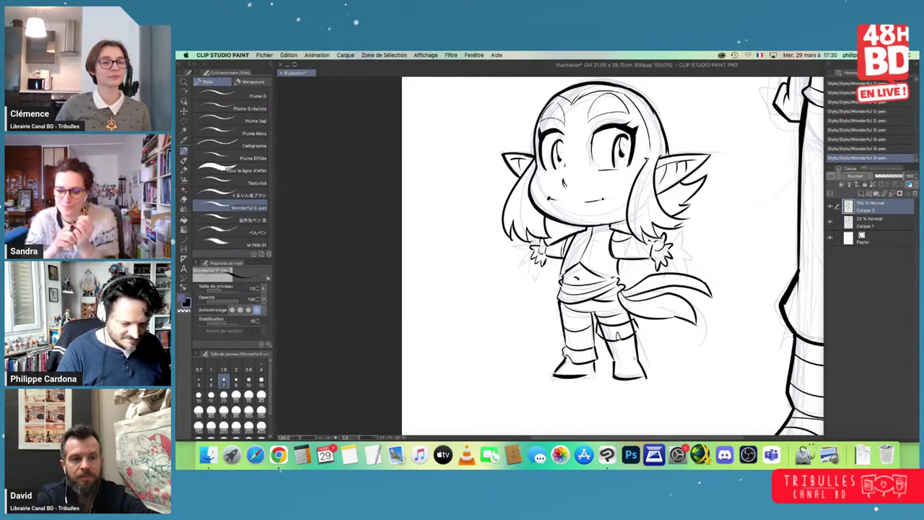
# - Erase the overlapping lines at the cuff and the outer outline of the boot below the sash tails with the hard eraser
pyautogui.click(183, 197)
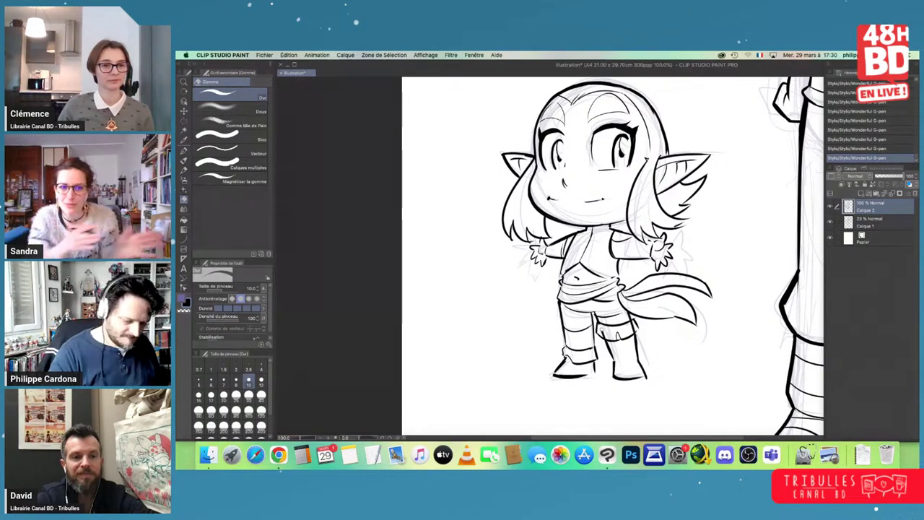
pyautogui.moveTo(599, 324)
pyautogui.mouseDown()
pyautogui.moveTo(604, 336)
pyautogui.moveTo(632, 327)
pyautogui.mouseUp()
pyautogui.moveTo(630, 323); pyautogui.dragTo(634, 330)
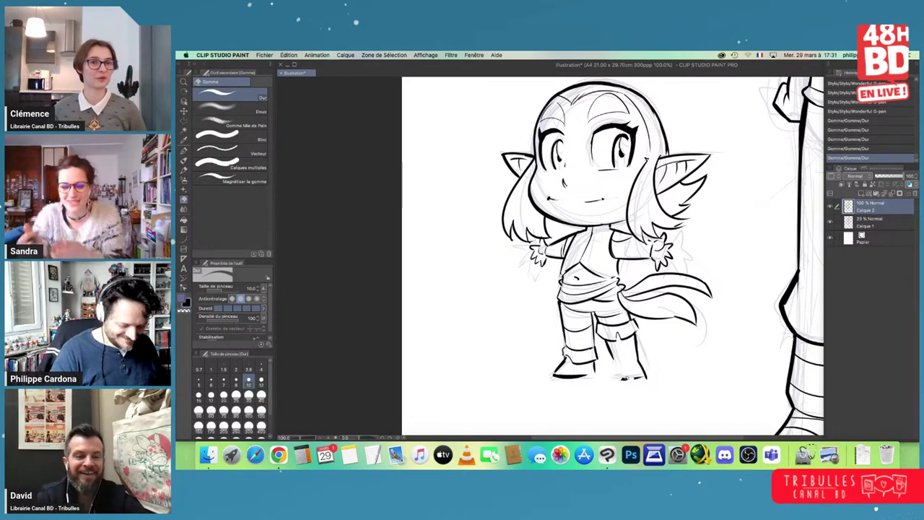
pyautogui.moveTo(635, 359); pyautogui.dragTo(646, 377)
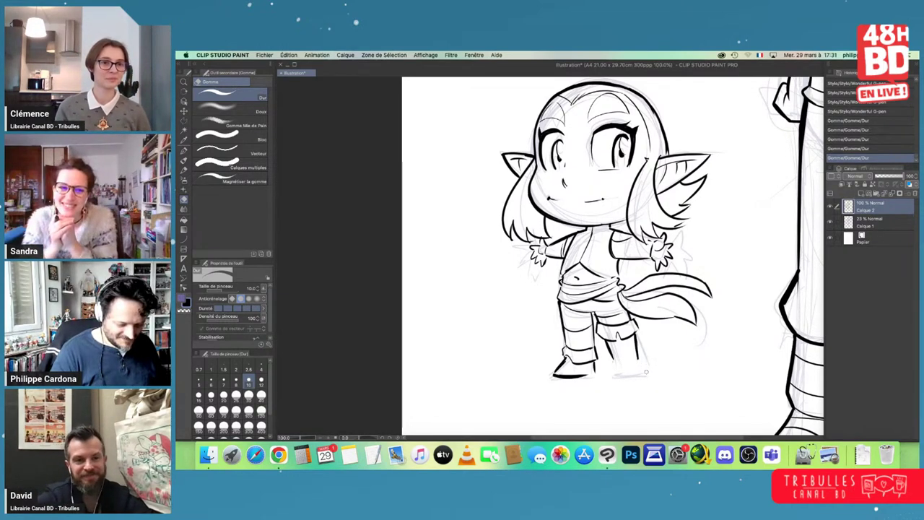
pyautogui.moveTo(636, 337); pyautogui.dragTo(638, 359)
pyautogui.moveTo(637, 350)
pyautogui.mouseDown()
pyautogui.moveTo(611, 361)
pyautogui.moveTo(610, 380)
pyautogui.moveTo(637, 380)
pyautogui.moveTo(614, 381)
pyautogui.moveTo(635, 362)
pyautogui.moveTo(638, 374)
pyautogui.moveTo(636, 379)
pyautogui.mouseUp()
# - Re-ink the erased boot in a narrower shape with the Wonderful G-pen and fill the shadow under its cuff in black
pyautogui.click(183, 151)
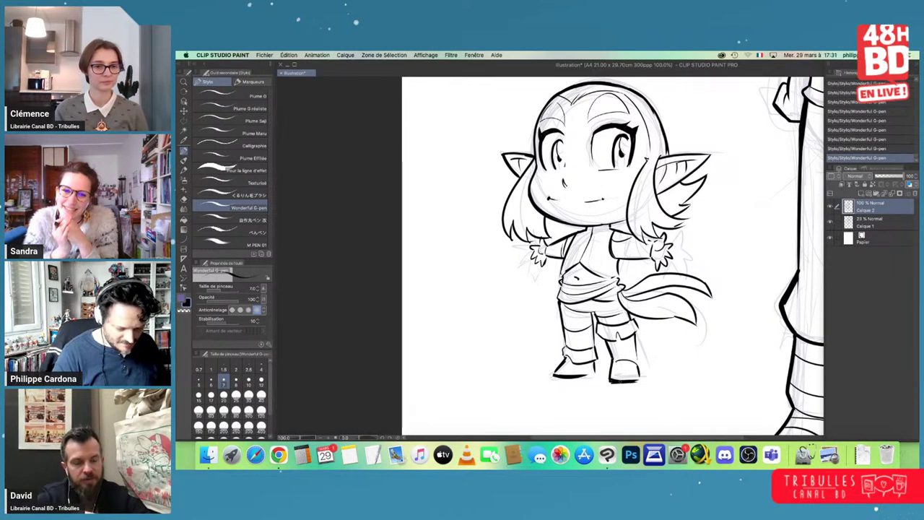
pyautogui.moveTo(633, 335); pyautogui.dragTo(640, 379)
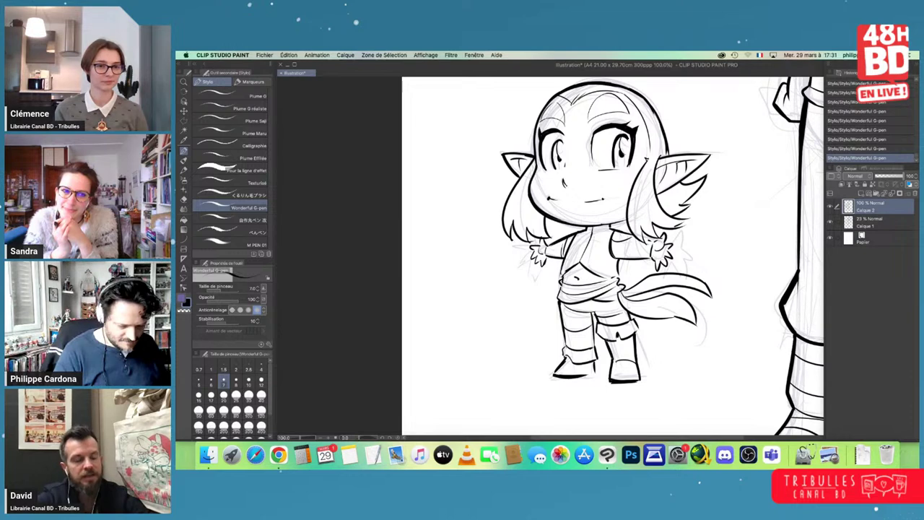
pyautogui.moveTo(608, 342); pyautogui.dragTo(633, 341)
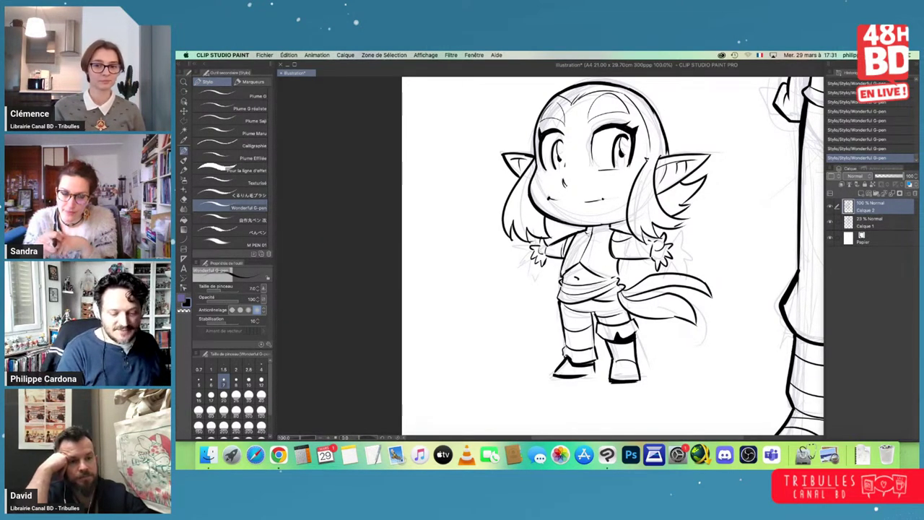
# - Touch up the small elf's ink lines at the neckline, the hair beside the large ear and the head outline
pyautogui.moveTo(588, 231); pyautogui.dragTo(604, 229)
pyautogui.moveTo(601, 265)
pyautogui.mouseDown()
pyautogui.moveTo(618, 259)
pyautogui.moveTo(622, 276)
pyautogui.moveTo(602, 271)
pyautogui.mouseUp()
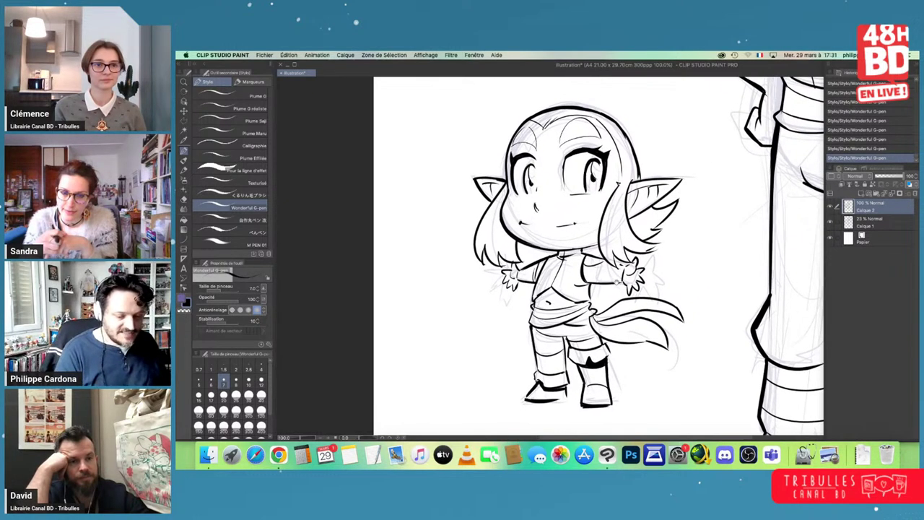
pyautogui.moveTo(647, 241); pyautogui.dragTo(661, 229)
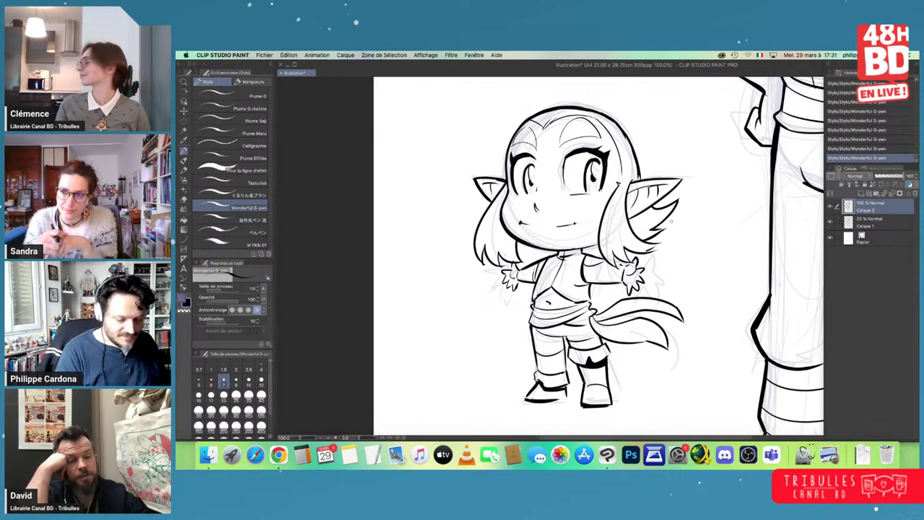
pyautogui.moveTo(580, 253); pyautogui.dragTo(600, 250)
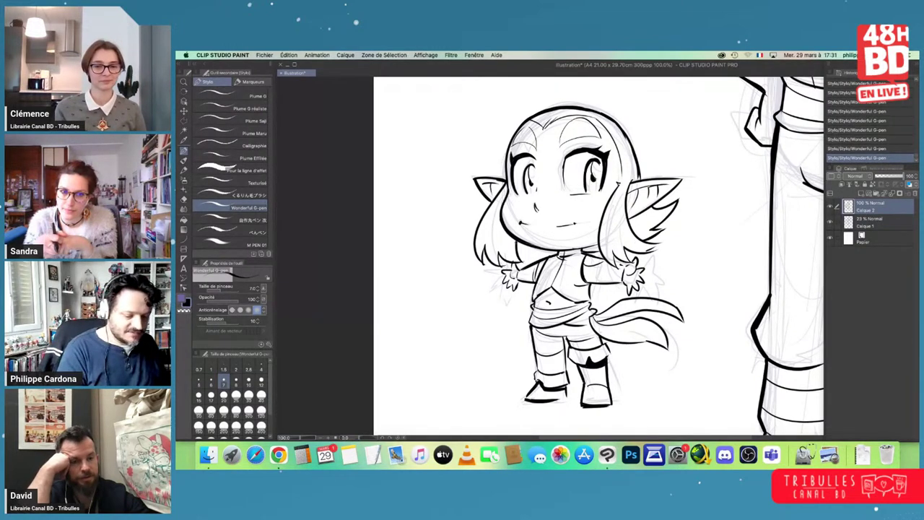
pyautogui.moveTo(681, 260); pyautogui.dragTo(680, 337)
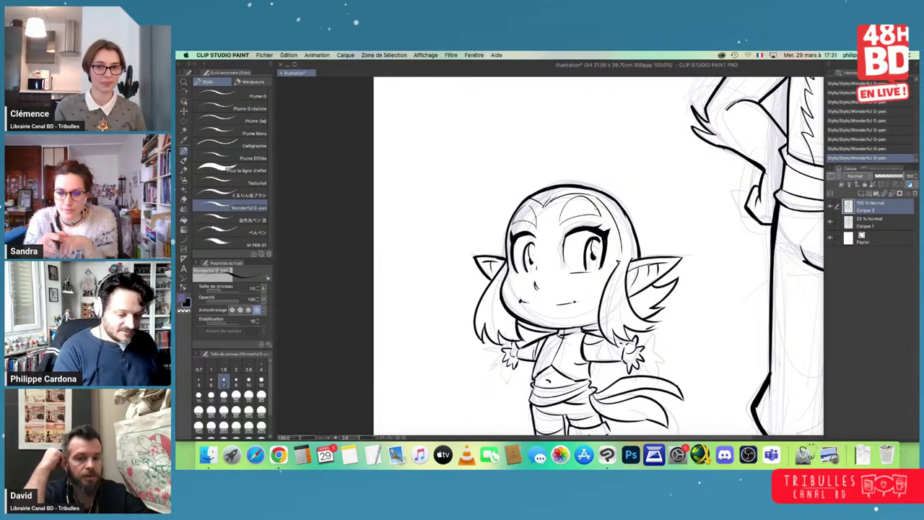
pyautogui.moveTo(579, 184)
pyautogui.mouseDown()
pyautogui.moveTo(612, 195)
pyautogui.moveTo(638, 246)
pyautogui.mouseUp()
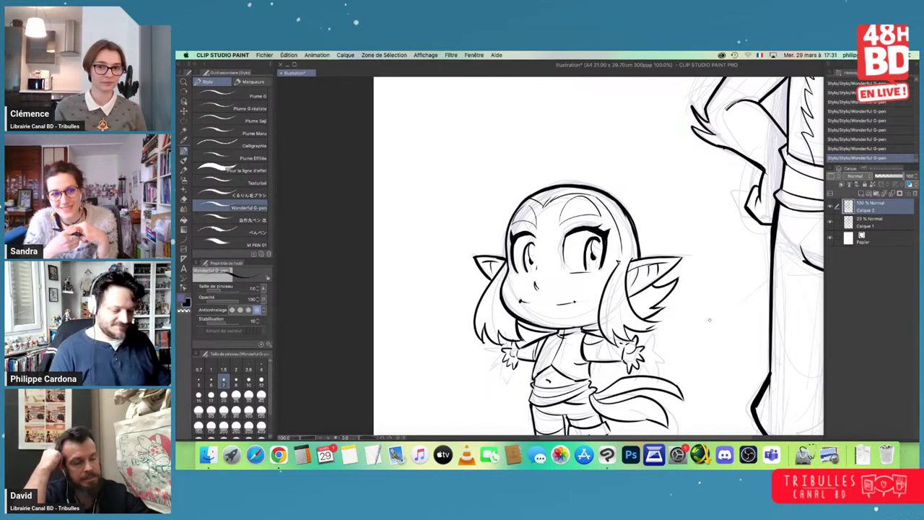
# - Hide the rough sketch layer Calque 1 beneath the inked figures
pyautogui.press('super+minus')
pyautogui.press('super+minus')
pyautogui.press('super+minus')
pyautogui.moveTo(798, 350); pyautogui.dragTo(640, 296)
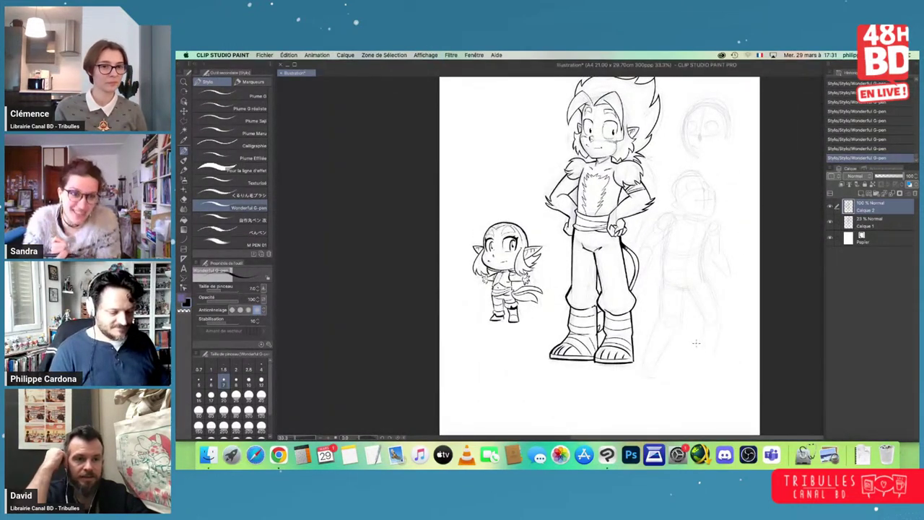
pyautogui.scroll(3, 668, 260)
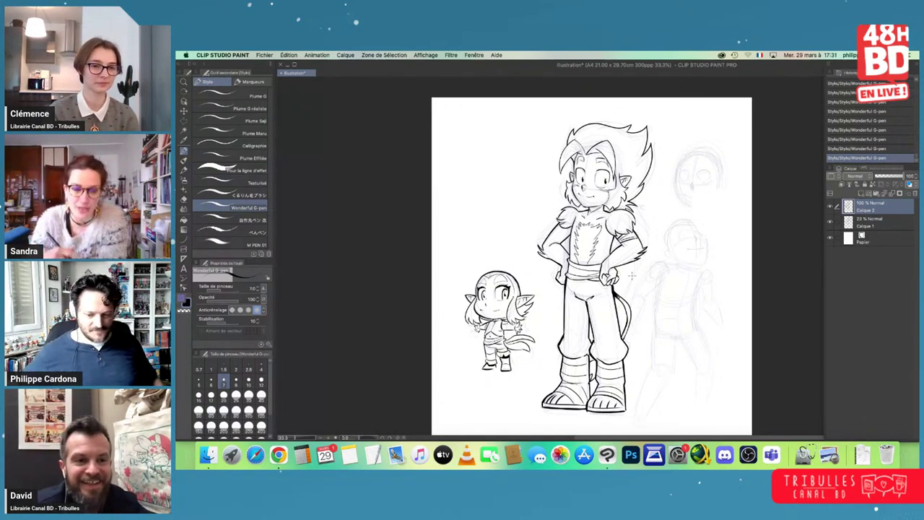
pyautogui.click(829, 223)
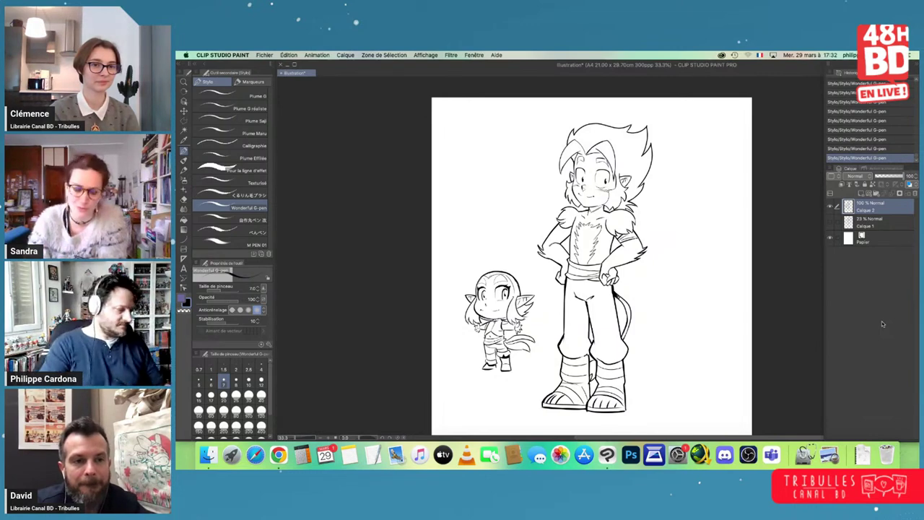
# - Erase stray lines on the small elf's forehead, and re-ink the brow arch over the eye nearer the small ear with the Wonderful G-pen
pyautogui.click(184, 199)
pyautogui.scroll(2, 448, 195)
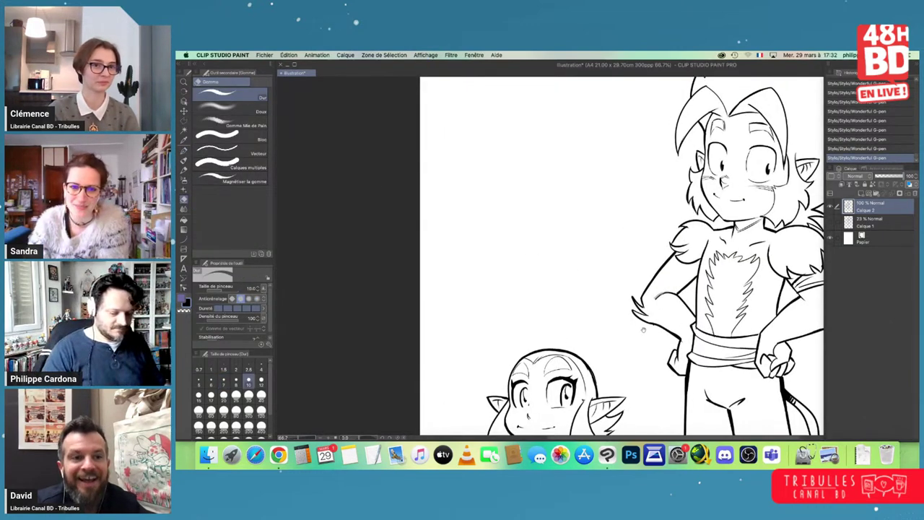
pyautogui.moveTo(648, 324); pyautogui.dragTo(665, 233)
pyautogui.moveTo(583, 266)
pyautogui.mouseDown()
pyautogui.moveTo(610, 294)
pyautogui.moveTo(707, 289)
pyautogui.mouseUp()
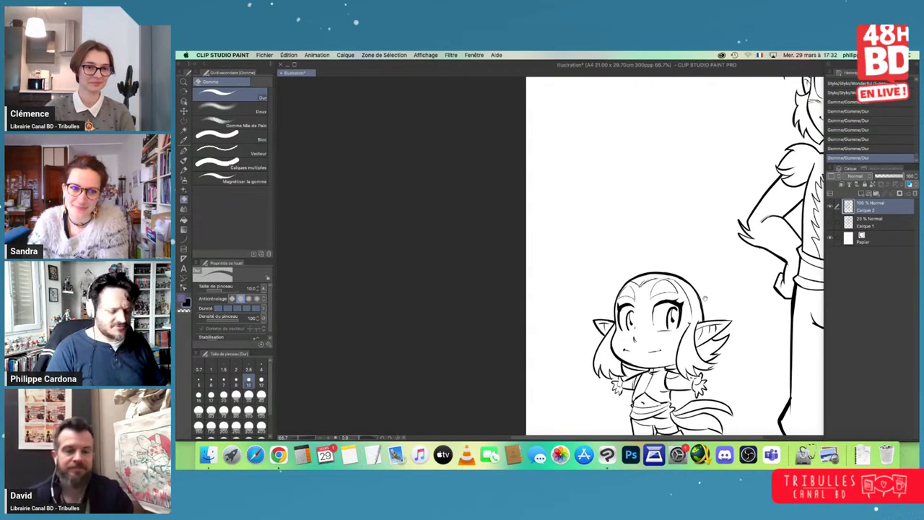
pyautogui.scroll(2, 638, 259)
pyautogui.moveTo(594, 350); pyautogui.dragTo(608, 323)
pyautogui.moveTo(606, 326); pyautogui.dragTo(614, 317)
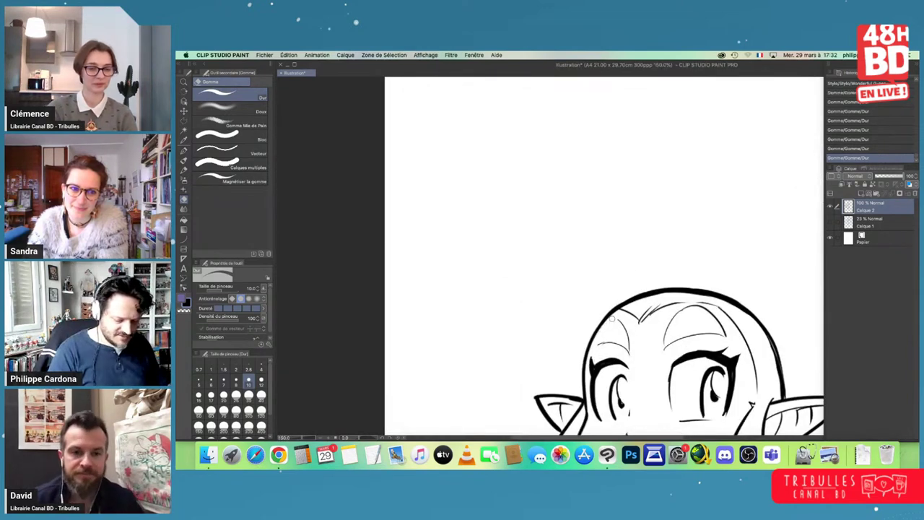
pyautogui.scroll(-3, 593, 360)
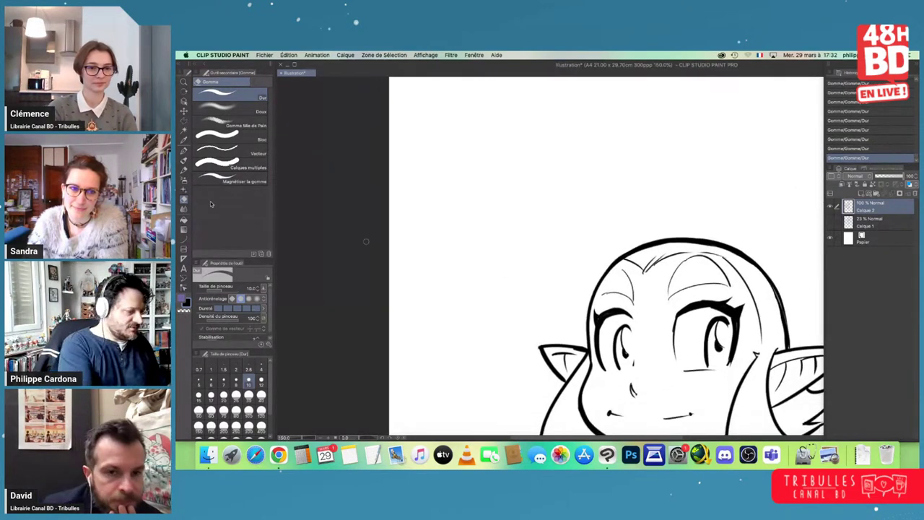
pyautogui.click(186, 151)
pyautogui.moveTo(617, 272)
pyautogui.mouseDown()
pyautogui.moveTo(602, 295)
pyautogui.moveTo(614, 274)
pyautogui.mouseUp()
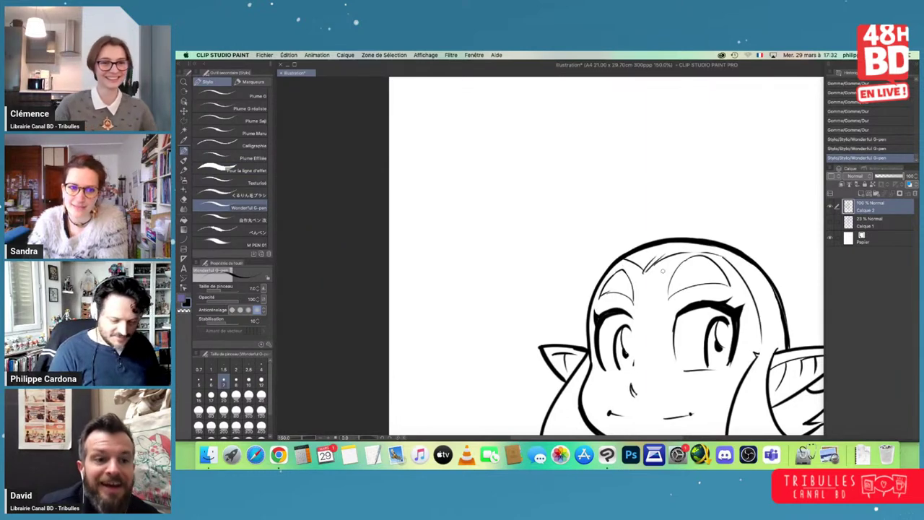
# - Erase the brow arch over the eye nearer the large ear and the excess line below the hairline peak
pyautogui.press('e')
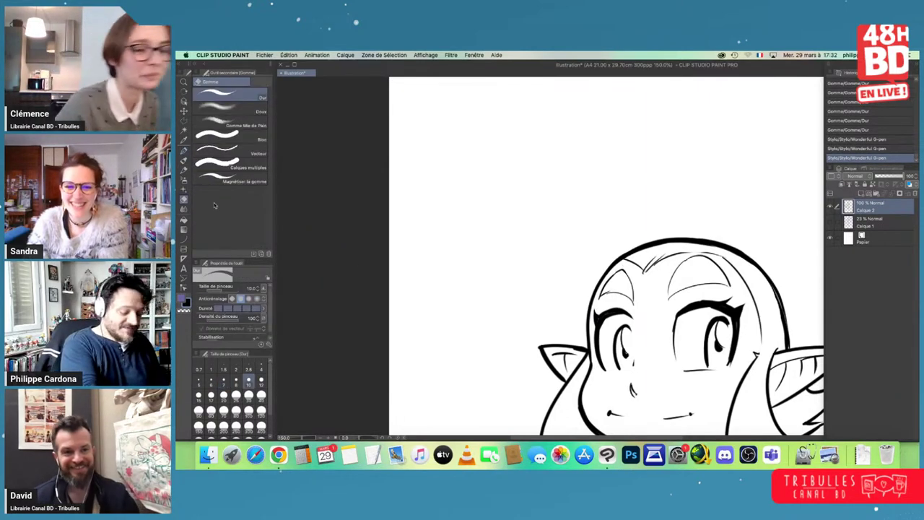
pyautogui.moveTo(671, 278)
pyautogui.mouseDown()
pyautogui.moveTo(733, 286)
pyautogui.moveTo(704, 267)
pyautogui.moveTo(674, 310)
pyautogui.moveTo(671, 372)
pyautogui.mouseUp()
pyautogui.moveTo(672, 317)
pyautogui.mouseDown()
pyautogui.moveTo(671, 370)
pyautogui.moveTo(666, 346)
pyautogui.moveTo(726, 283)
pyautogui.moveTo(704, 256)
pyautogui.mouseUp()
pyautogui.moveTo(657, 274)
pyautogui.mouseDown()
pyautogui.moveTo(645, 275)
pyautogui.moveTo(662, 258)
pyautogui.mouseUp()
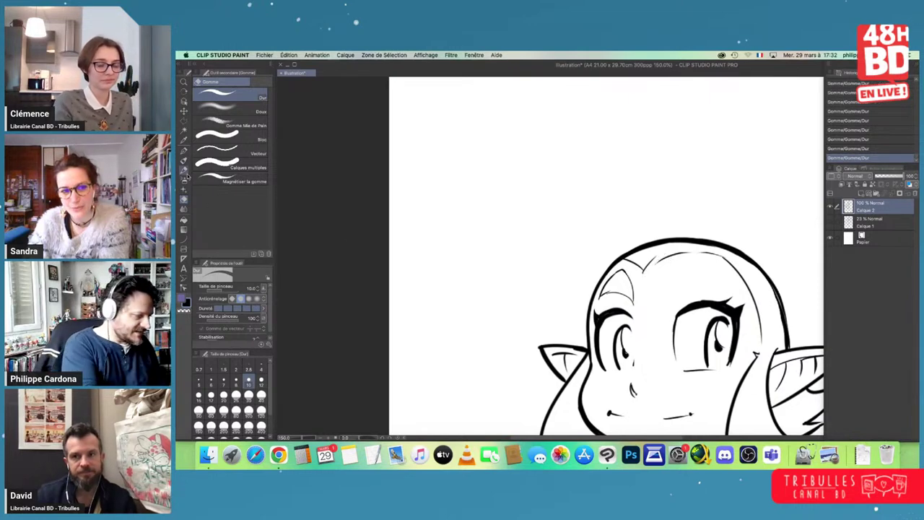
# - Redraw the erased brow arch with the Wonderful G-pen at size 4 and add a short eyelid crease above each eye
pyautogui.click(184, 151)
pyautogui.click(261, 368)
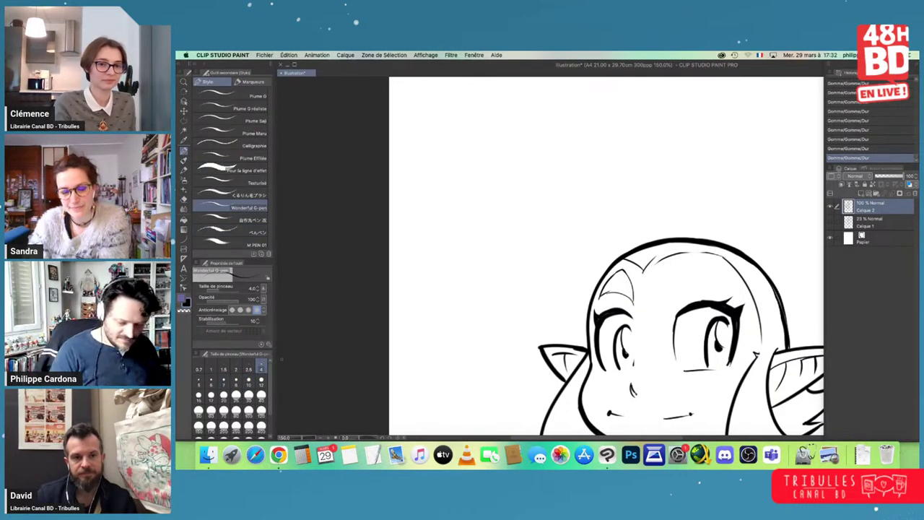
pyautogui.moveTo(669, 296)
pyautogui.mouseDown()
pyautogui.moveTo(727, 281)
pyautogui.moveTo(708, 284)
pyautogui.moveTo(734, 288)
pyautogui.mouseUp()
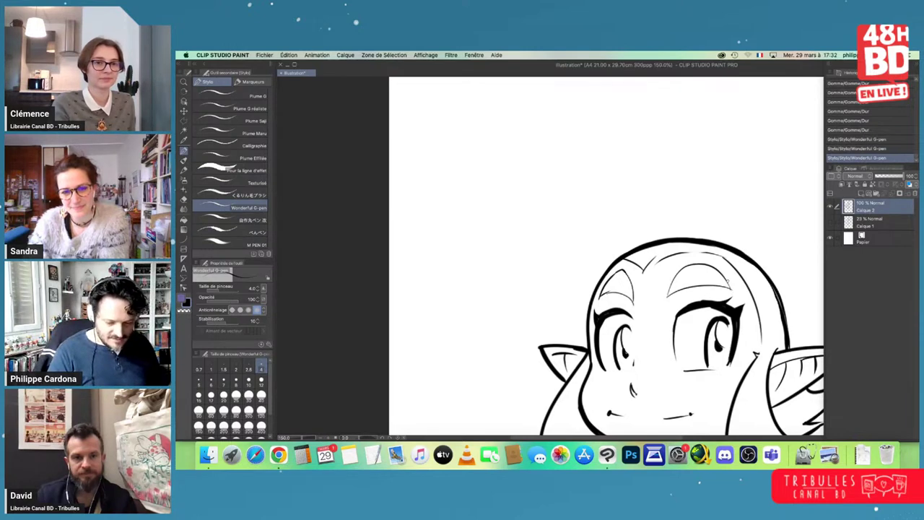
pyautogui.moveTo(607, 301); pyautogui.dragTo(621, 299)
pyautogui.moveTo(687, 296); pyautogui.dragTo(709, 293)
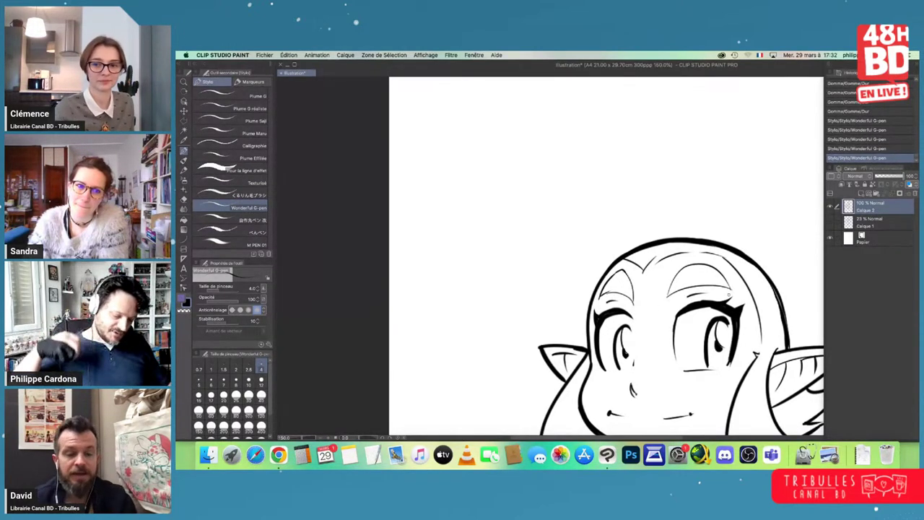
pyautogui.moveTo(744, 319)
pyautogui.mouseDown()
pyautogui.moveTo(764, 271)
pyautogui.moveTo(742, 262)
pyautogui.moveTo(756, 274)
pyautogui.moveTo(755, 292)
pyautogui.mouseUp()
pyautogui.moveTo(756, 287)
pyautogui.mouseDown()
pyautogui.moveTo(751, 313)
pyautogui.moveTo(555, 290)
pyautogui.mouseUp()
pyautogui.scroll(-3, 751, 288)
pyautogui.scroll(-1, 664, 354)
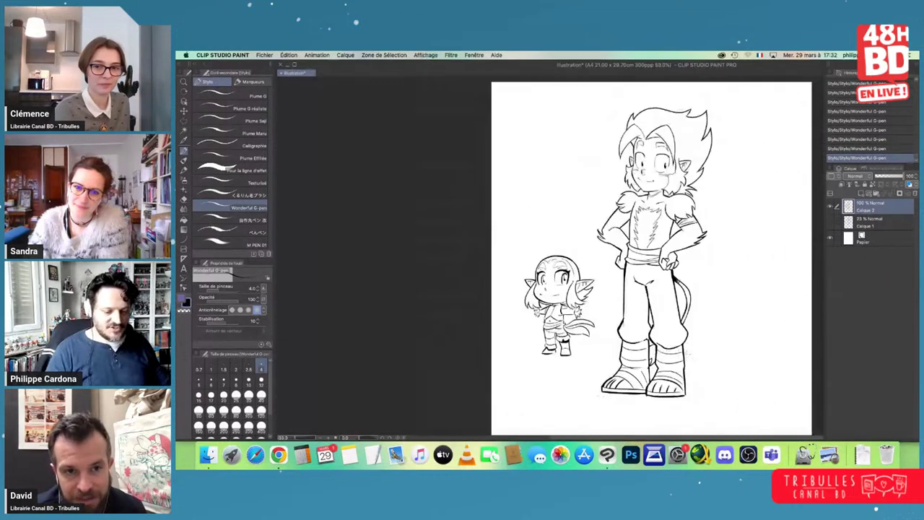
pyautogui.scroll(-3, 692, 300)
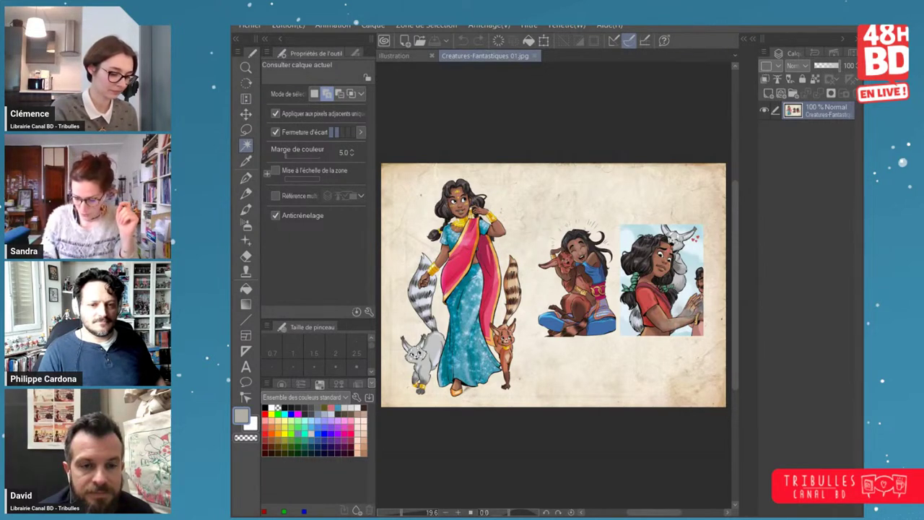
# - Look through the Creatures-Fantastiques reference sheets, and merge Calque 1 into the Papier layer of the blank illustration
pyautogui.doubleClick(579, 244)
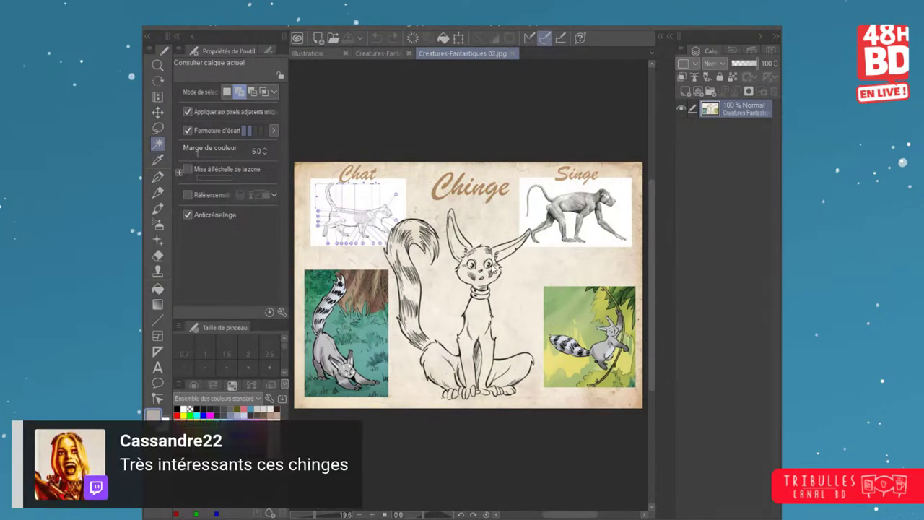
pyautogui.doubleClick(483, 296)
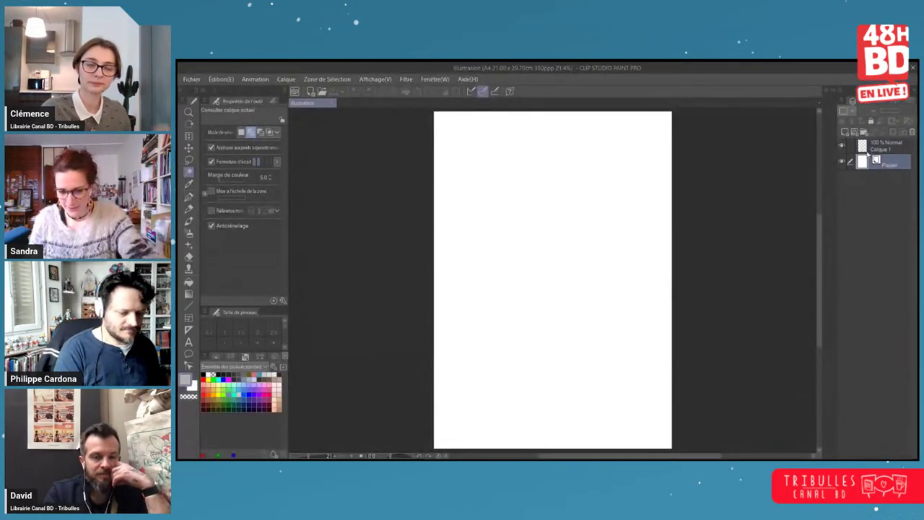
pyautogui.click(883, 132)
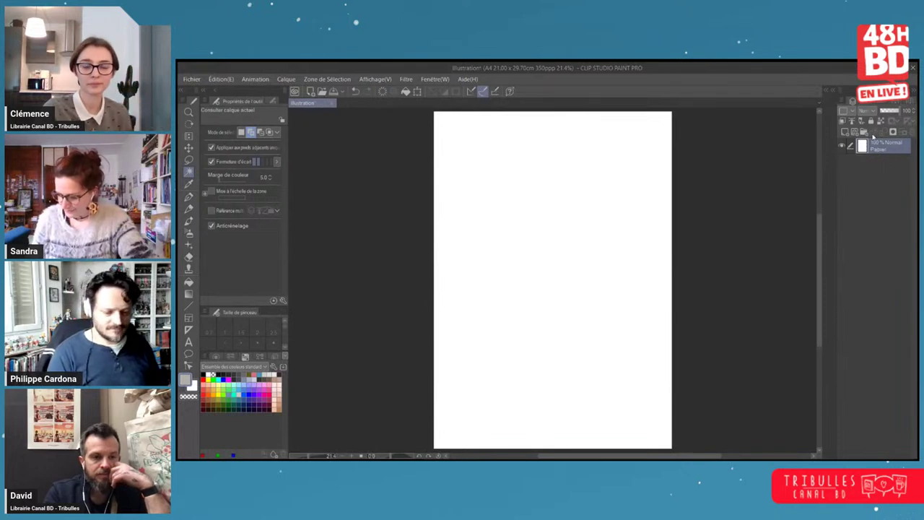
# - Add a raster layer above Papier and set up the Plume G pen in black at size 90
pyautogui.click(846, 133)
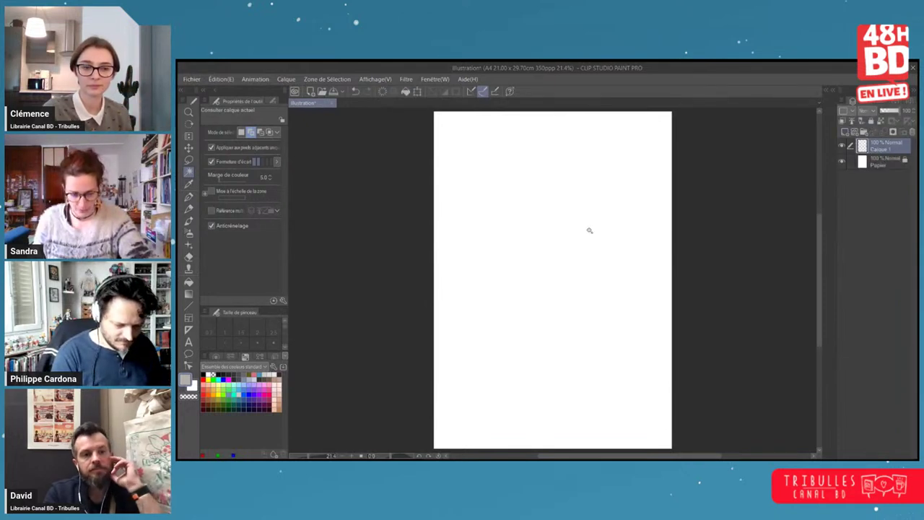
pyautogui.press('p')
pyautogui.press('b')
pyautogui.press('b')
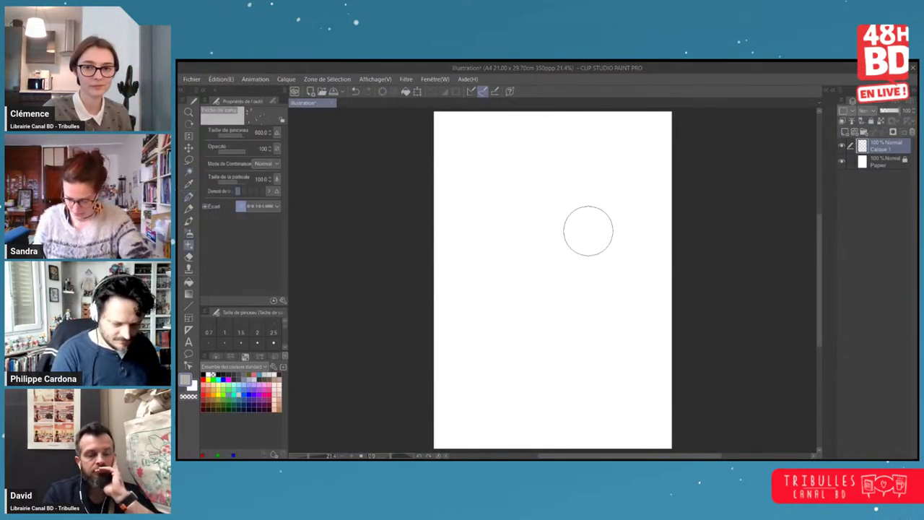
pyautogui.press('p')
pyautogui.moveTo(587, 228); pyautogui.dragTo(581, 262)
pyautogui.hotkey('ctrl', 'z')
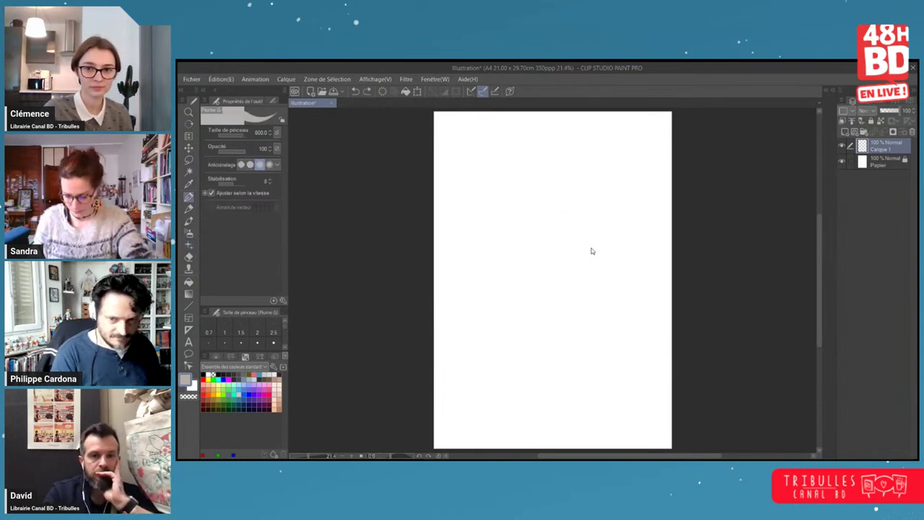
pyautogui.press('[')
pyautogui.press('[')
pyautogui.press('[')
pyautogui.press('[')
pyautogui.press('[')
pyautogui.press('[')
pyautogui.press('[')
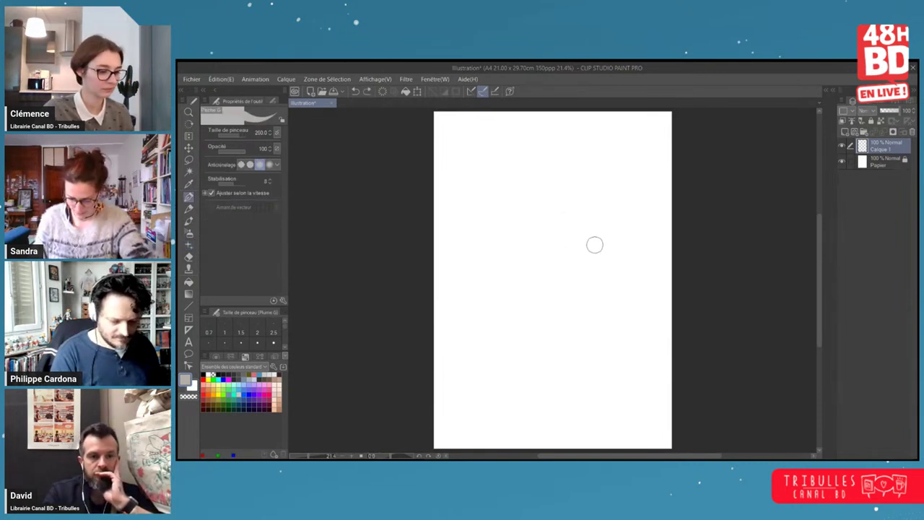
pyautogui.press('[')
pyautogui.press('[')
pyautogui.click(207, 373)
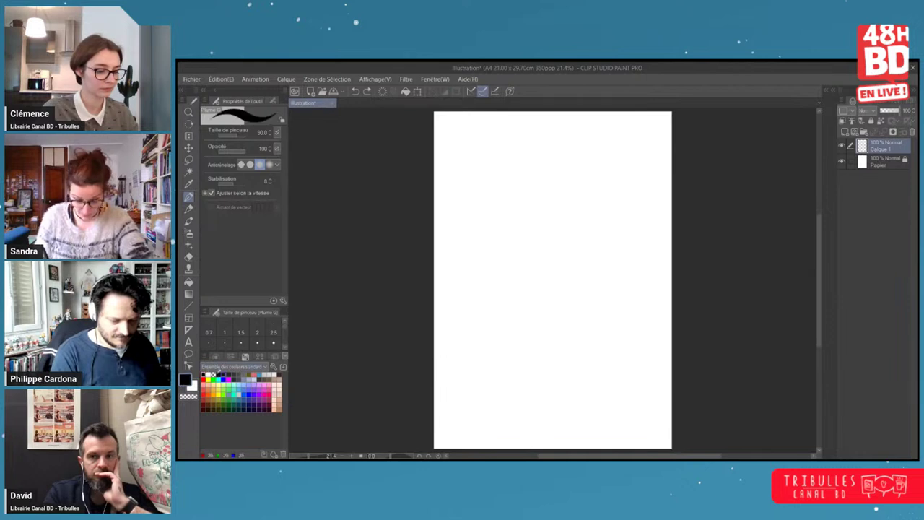
# - Sketch a creature's head with crossed vertical and eye guidelines, short jaw strokes and a curved crown in the page's upper half
pyautogui.moveTo(554, 181); pyautogui.dragTo(554, 245)
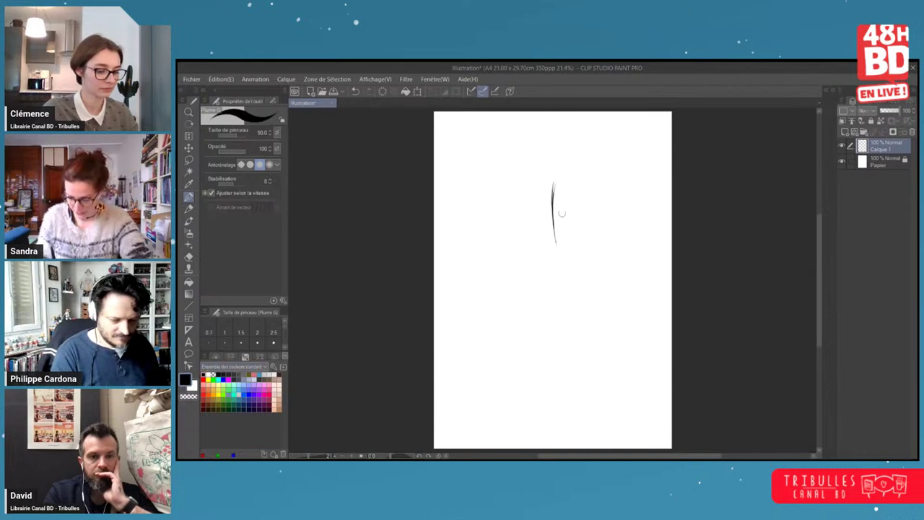
pyautogui.moveTo(539, 203); pyautogui.dragTo(571, 199)
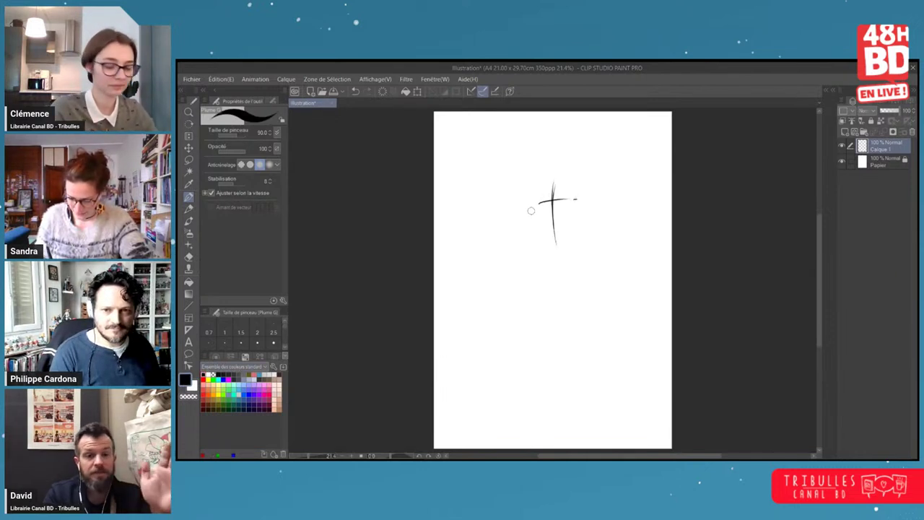
pyautogui.moveTo(529, 220)
pyautogui.mouseDown()
pyautogui.moveTo(543, 230)
pyautogui.moveTo(589, 221)
pyautogui.mouseUp()
pyautogui.moveTo(550, 173); pyautogui.dragTo(570, 171)
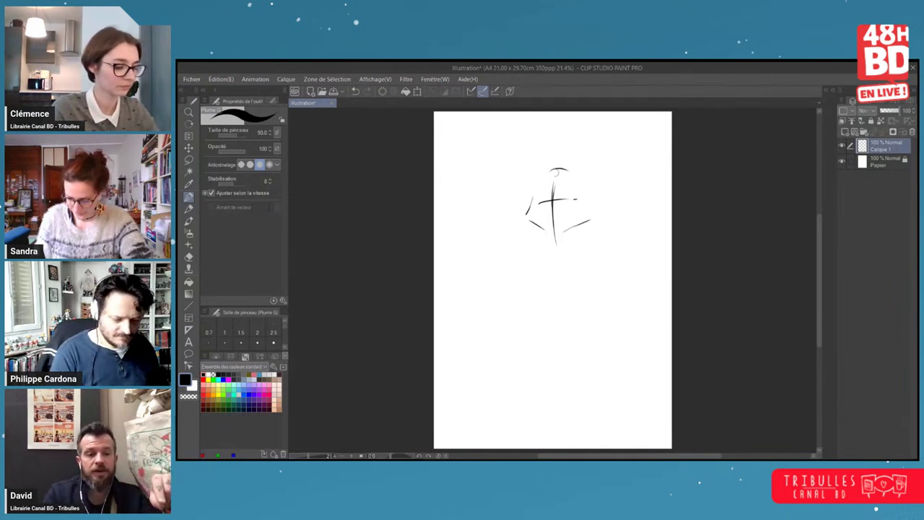
# - Draw two long pointed ears spreading outward from the crown of the creature's head
pyautogui.moveTo(631, 204); pyautogui.dragTo(612, 239)
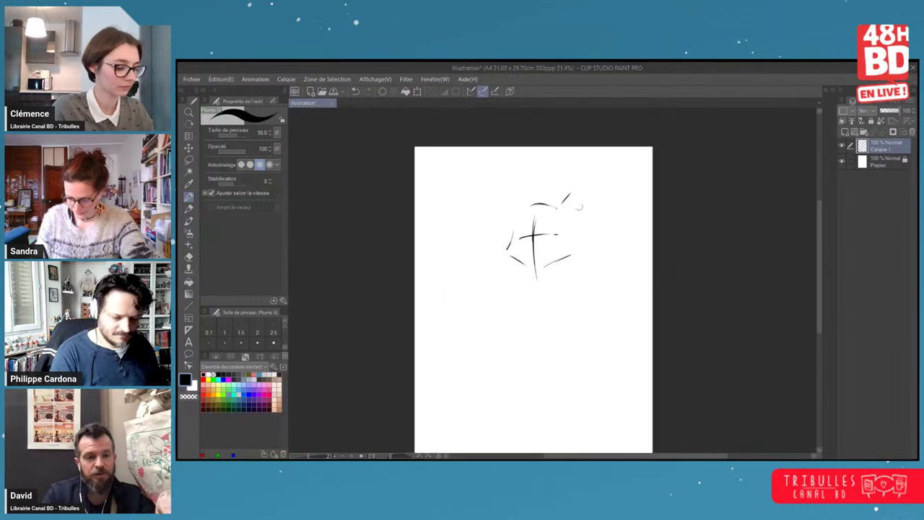
pyautogui.moveTo(567, 197)
pyautogui.mouseDown()
pyautogui.moveTo(593, 161)
pyautogui.moveTo(604, 189)
pyautogui.moveTo(582, 225)
pyautogui.mouseUp()
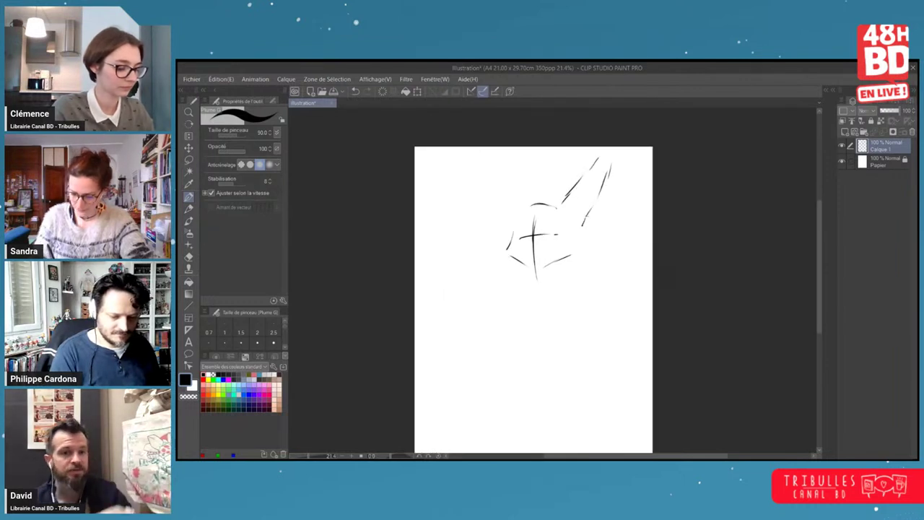
pyautogui.moveTo(521, 202)
pyautogui.mouseDown()
pyautogui.moveTo(505, 178)
pyautogui.moveTo(522, 206)
pyautogui.mouseUp()
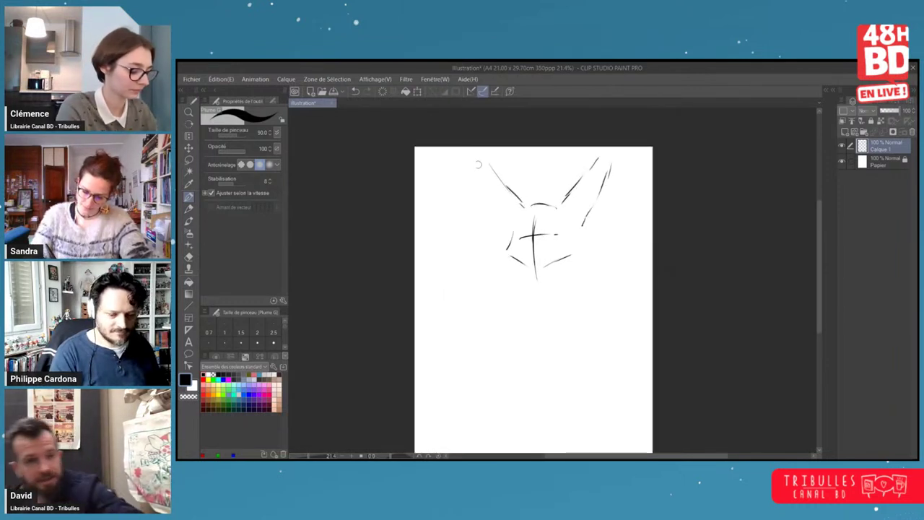
pyautogui.moveTo(470, 163); pyautogui.dragTo(494, 214)
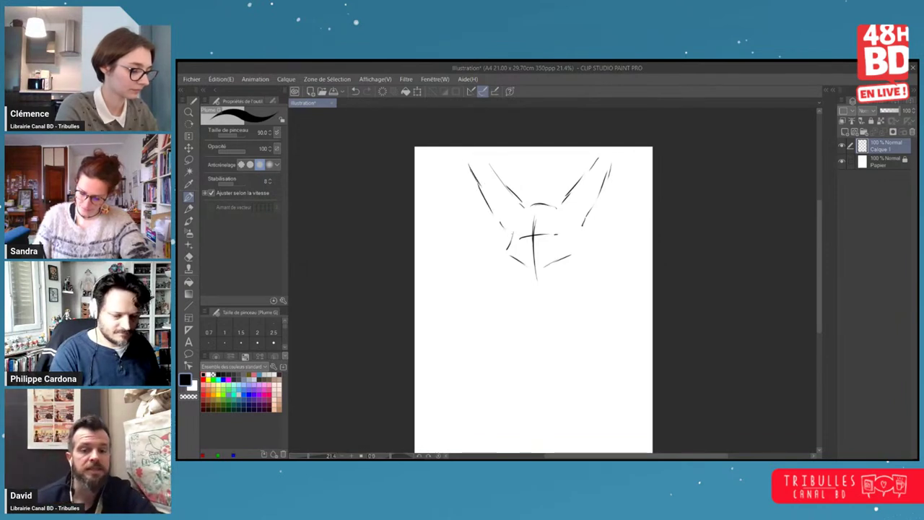
# - Draw the pointed cheek tufts on both sides of the head and rough in the two eyes along the eye guideline
pyautogui.moveTo(574, 228); pyautogui.dragTo(584, 238)
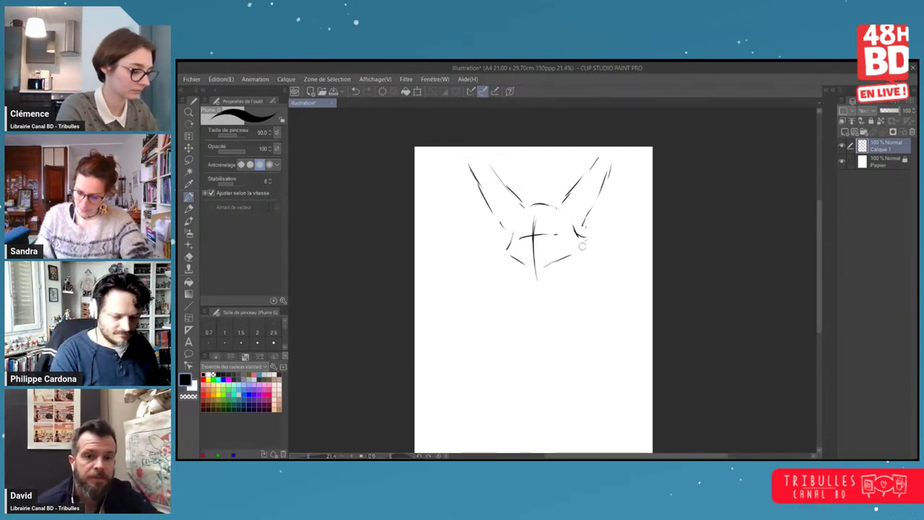
pyautogui.moveTo(511, 234); pyautogui.dragTo(517, 260)
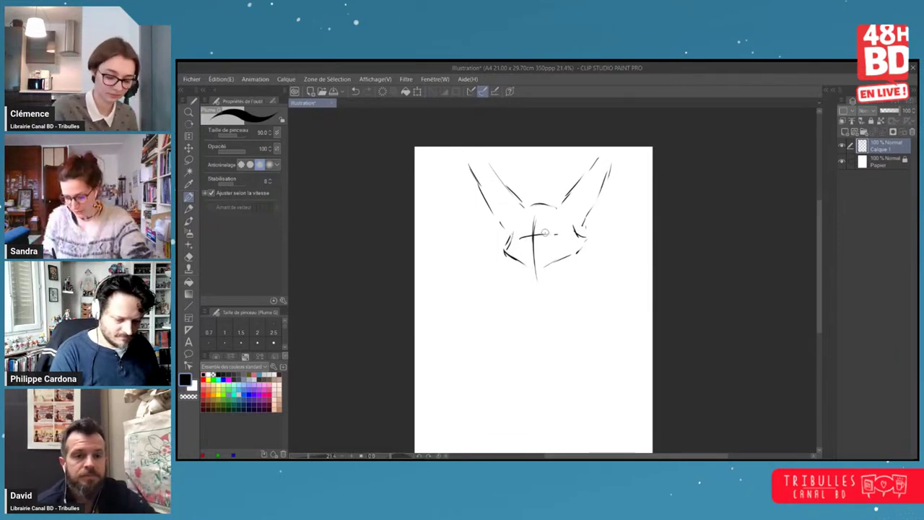
pyautogui.moveTo(554, 230); pyautogui.dragTo(557, 233)
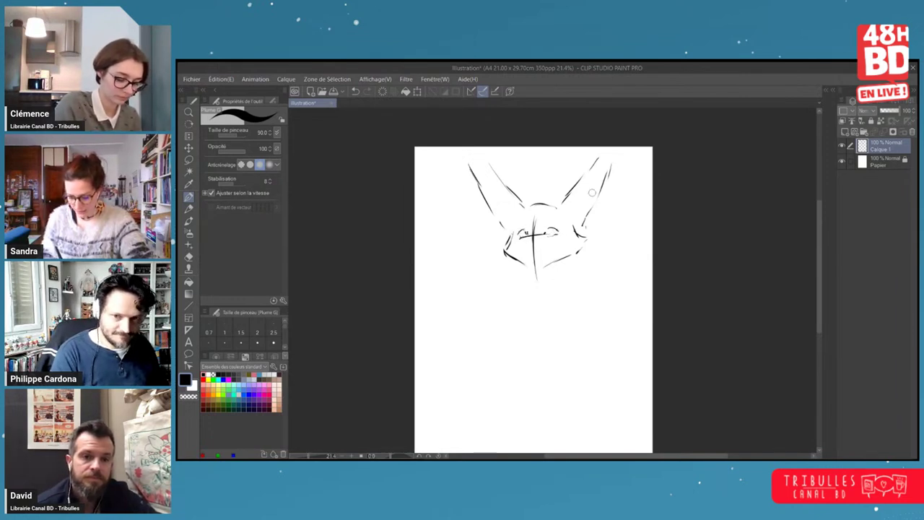
pyautogui.moveTo(497, 299); pyautogui.dragTo(522, 262)
pyautogui.moveTo(458, 279)
pyautogui.mouseDown()
pyautogui.moveTo(486, 279)
pyautogui.moveTo(463, 284)
pyautogui.mouseUp()
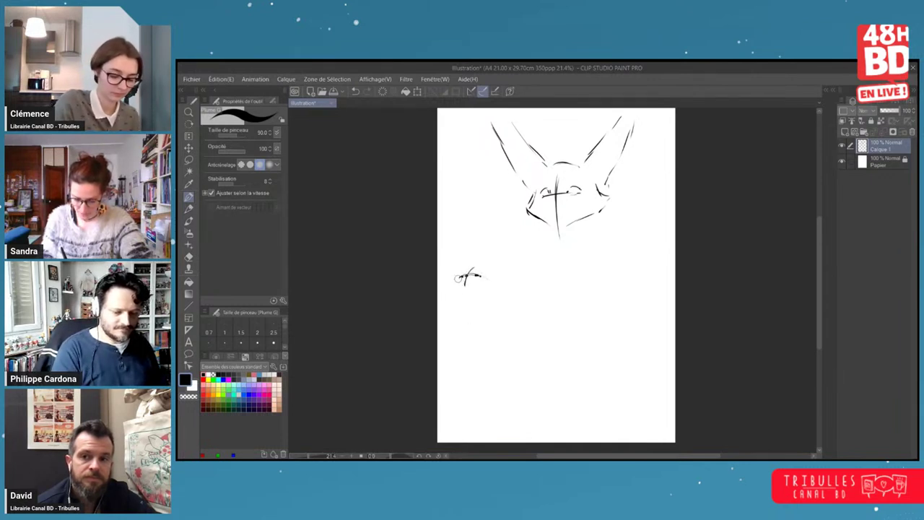
pyautogui.moveTo(459, 327); pyautogui.dragTo(477, 324)
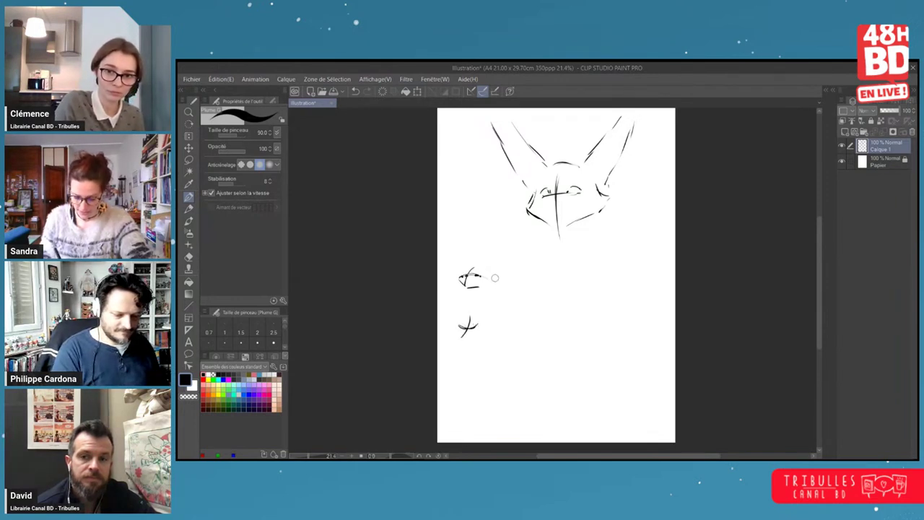
pyautogui.press('e')
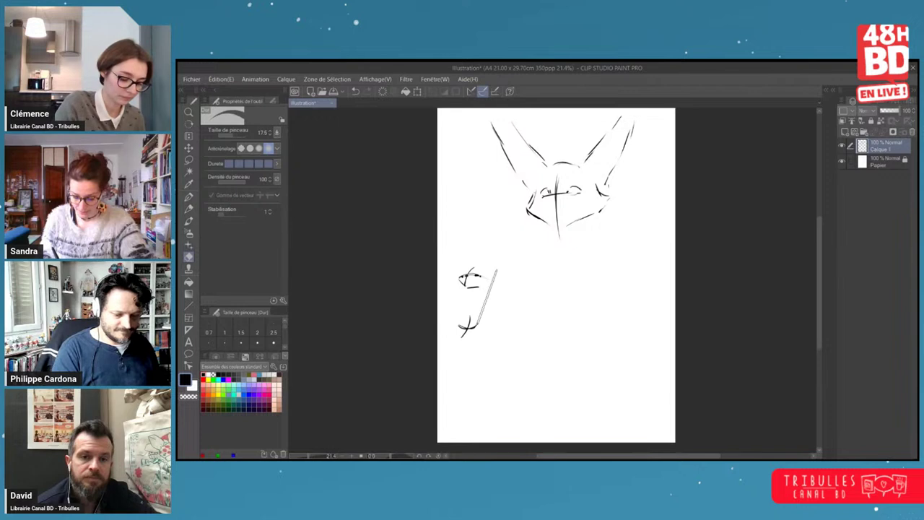
pyautogui.press(']')
pyautogui.press(']')
pyautogui.press(']')
pyautogui.press(']')
pyautogui.press(']')
pyautogui.press(']')
pyautogui.press(']')
pyautogui.press(']')
pyautogui.press(']')
pyautogui.press(']')
pyautogui.keyDown('shift'); pyautogui.click(491, 263); pyautogui.keyUp('shift')
pyautogui.keyDown('shift'); pyautogui.click(462, 335); pyautogui.keyUp('shift')
pyautogui.keyDown('shift'); pyautogui.click(464, 269); pyautogui.keyUp('shift')
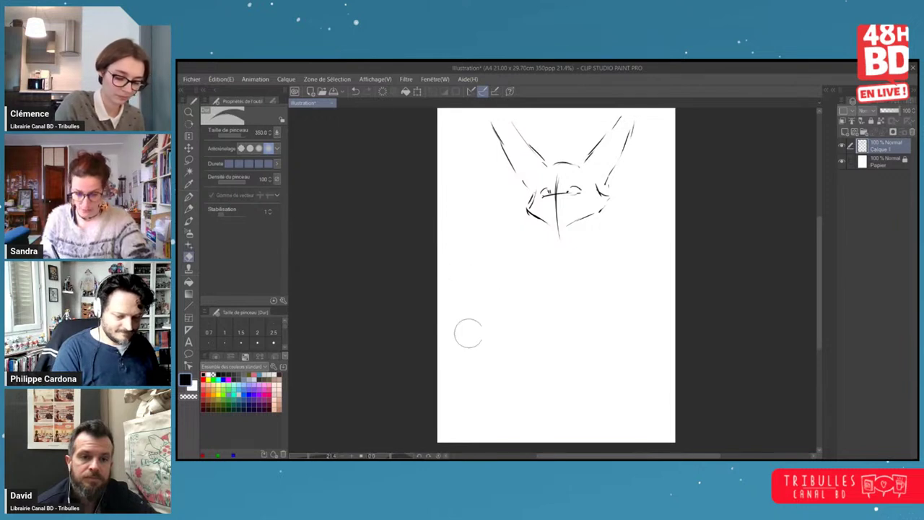
# - Draw a small dark nose and a curved smiling mouth on the creature's vertical face guideline with Plume G
pyautogui.press('p')
pyautogui.moveTo(611, 226); pyautogui.dragTo(572, 262)
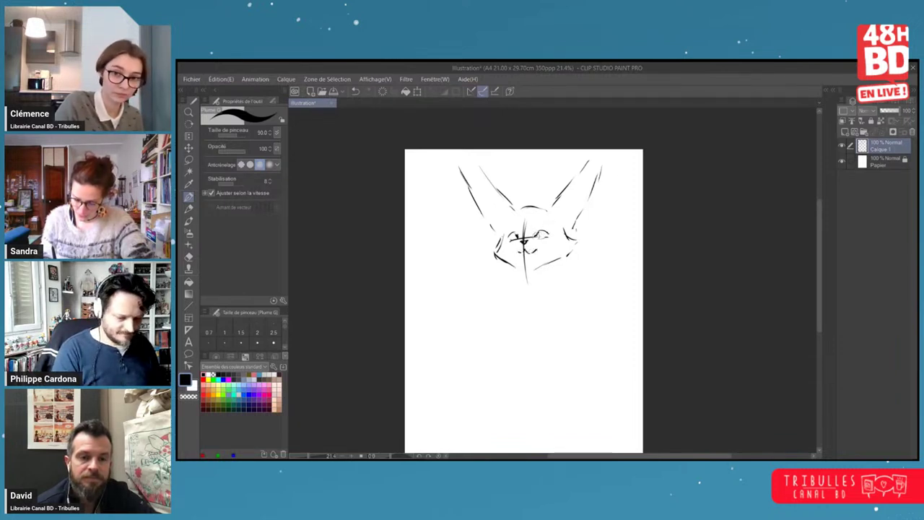
pyautogui.moveTo(453, 290); pyautogui.dragTo(476, 291)
pyautogui.moveTo(462, 324); pyautogui.dragTo(465, 322)
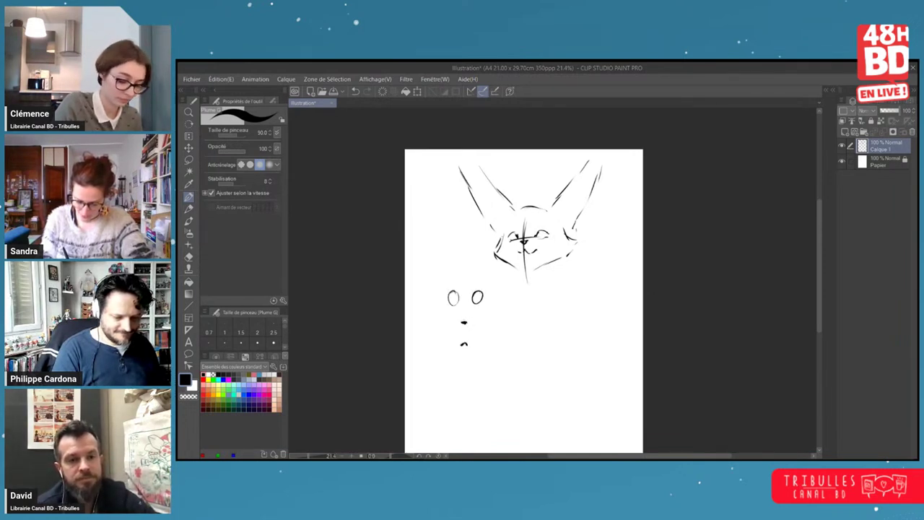
pyautogui.click(453, 298)
pyautogui.click(477, 297)
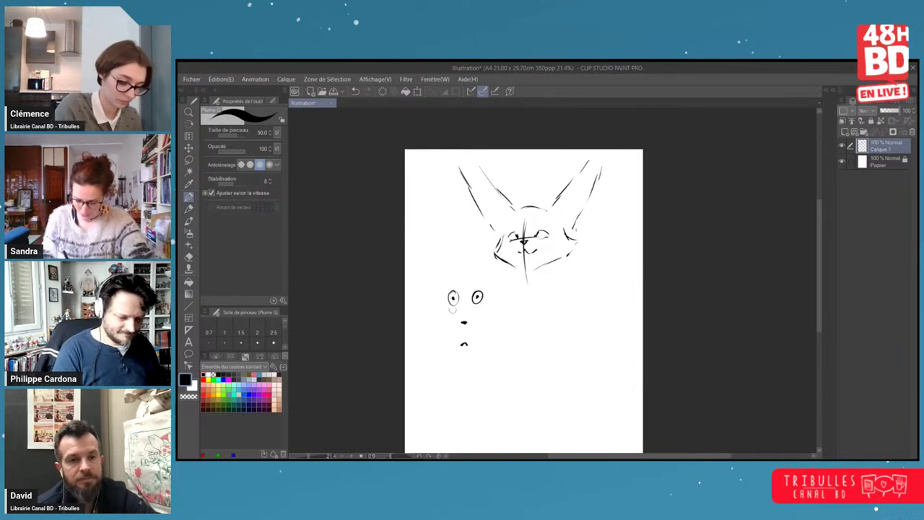
pyautogui.moveTo(446, 286)
pyautogui.mouseDown()
pyautogui.moveTo(429, 331)
pyautogui.moveTo(462, 359)
pyautogui.mouseUp()
pyautogui.moveTo(495, 289); pyautogui.dragTo(466, 359)
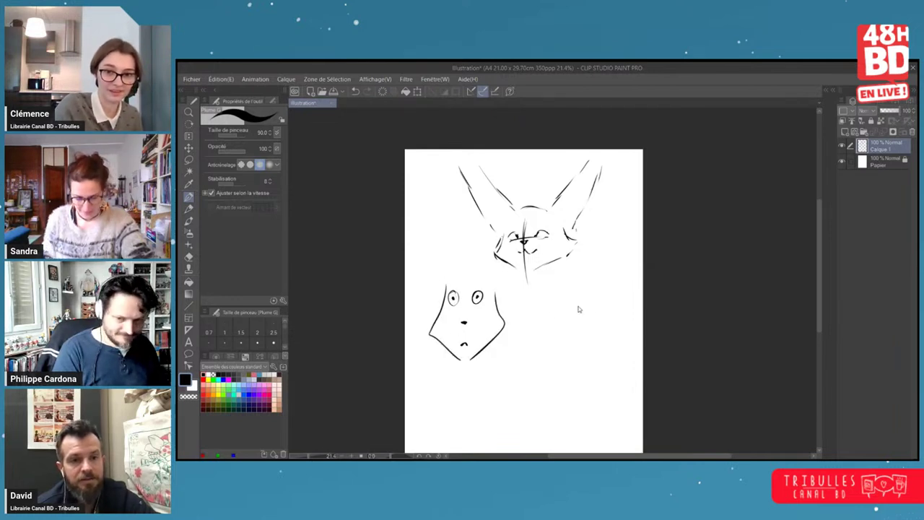
pyautogui.hotkey('ctrl', 'z')
pyautogui.hotkey('ctrl', 'z')
pyautogui.hotkey('ctrl', 'z')
pyautogui.hotkey('ctrl', 'z')
pyautogui.hotkey('ctrl', 'z')
pyautogui.hotkey('ctrl', 'z')
pyautogui.hotkey('ctrl', 'z')
pyautogui.hotkey('ctrl', 'z')
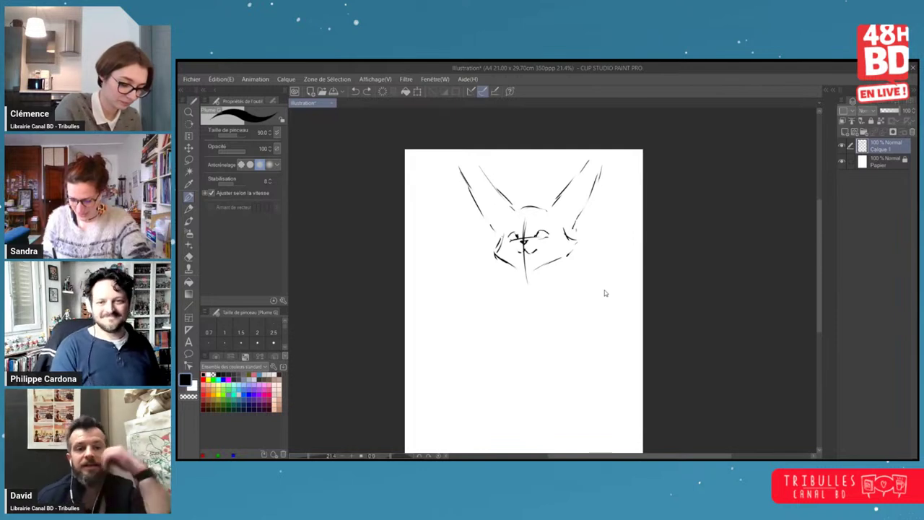
# - Ink the creature's pupils and eye outlines, blacken an open mouth below the nose, and add fur strokes on the crown and inner ear
pyautogui.click(514, 237)
pyautogui.click(543, 239)
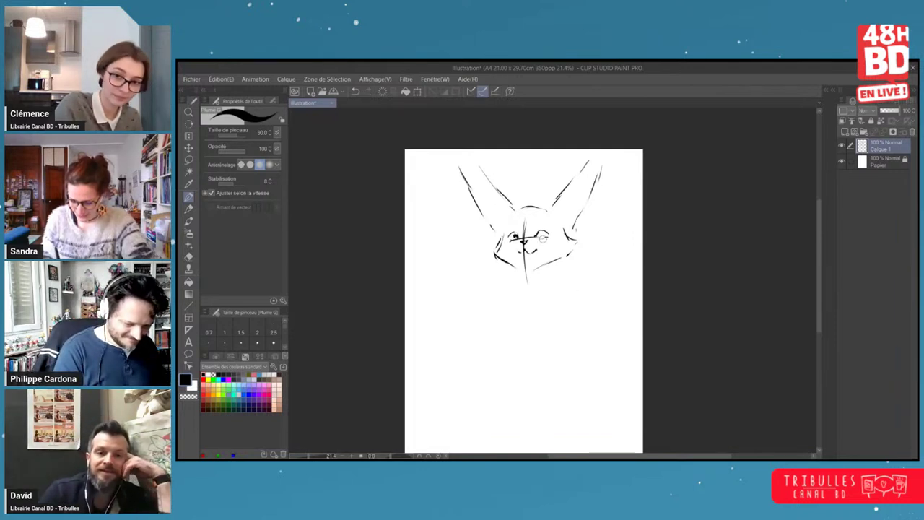
pyautogui.moveTo(538, 232)
pyautogui.mouseDown()
pyautogui.moveTo(547, 233)
pyautogui.moveTo(524, 242)
pyautogui.mouseUp()
pyautogui.click(543, 235)
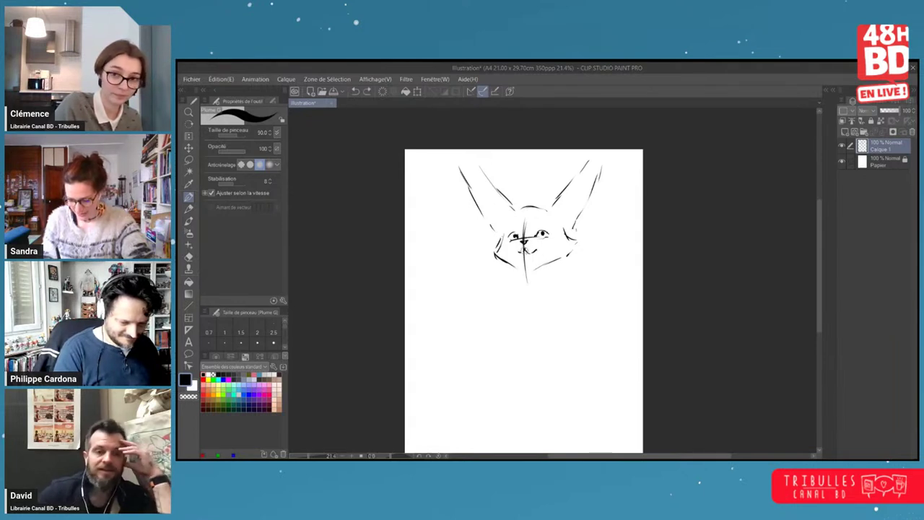
pyautogui.moveTo(526, 249)
pyautogui.mouseDown()
pyautogui.moveTo(548, 232)
pyautogui.moveTo(518, 229)
pyautogui.mouseUp()
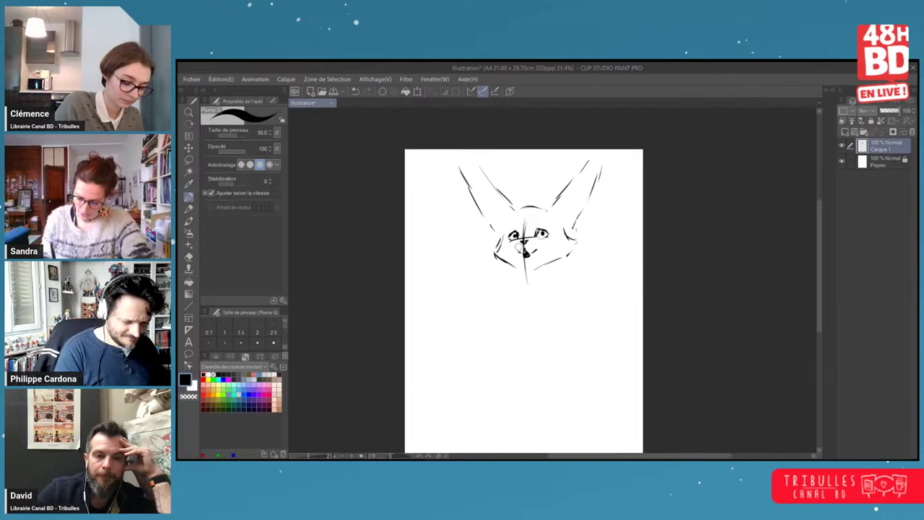
pyautogui.moveTo(531, 210)
pyautogui.mouseDown()
pyautogui.moveTo(544, 207)
pyautogui.moveTo(517, 215)
pyautogui.moveTo(558, 217)
pyautogui.mouseUp()
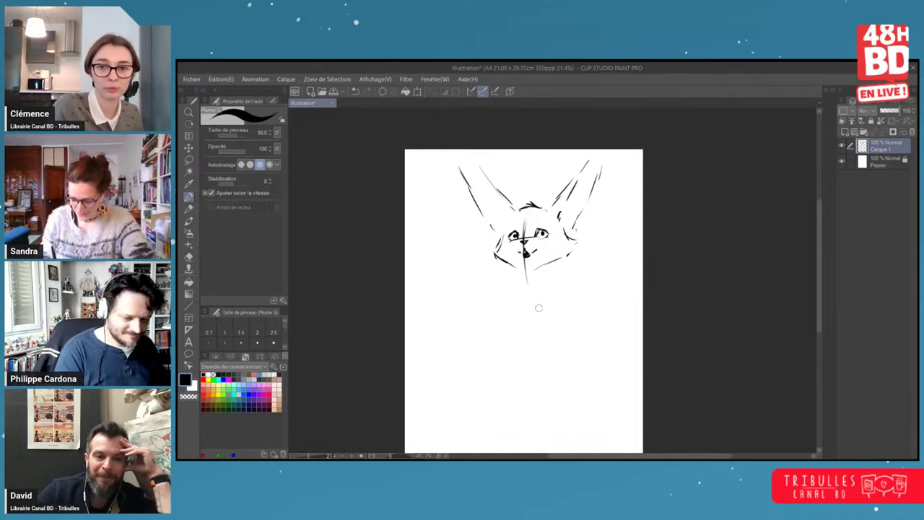
# - Draw the creature's neck and shoulder contours, with hatched shading under the chin
pyautogui.moveTo(540, 307); pyautogui.dragTo(549, 266)
pyautogui.moveTo(560, 218)
pyautogui.mouseDown()
pyautogui.moveTo(561, 229)
pyautogui.moveTo(536, 227)
pyautogui.moveTo(556, 219)
pyautogui.moveTo(520, 260)
pyautogui.moveTo(566, 284)
pyautogui.mouseUp()
pyautogui.press('e')
pyautogui.press('p')
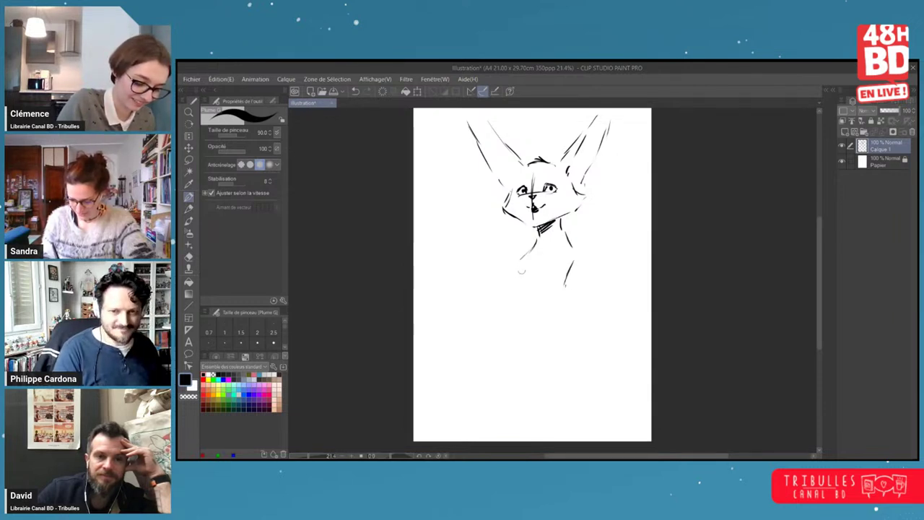
pyautogui.moveTo(520, 261); pyautogui.dragTo(518, 285)
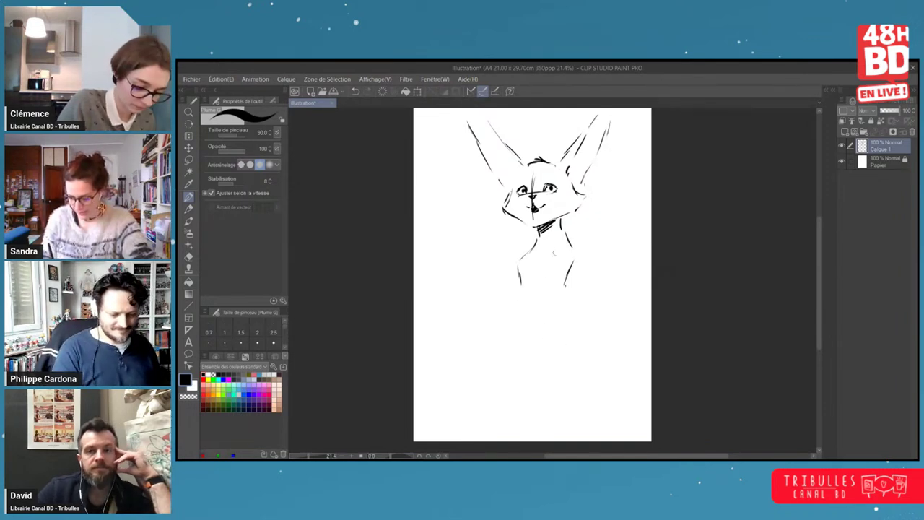
# - Shift the creature drawing slightly toward the right of the page with the move layer tool, and add a short Plume G stroke at an ear base
pyautogui.press('k')
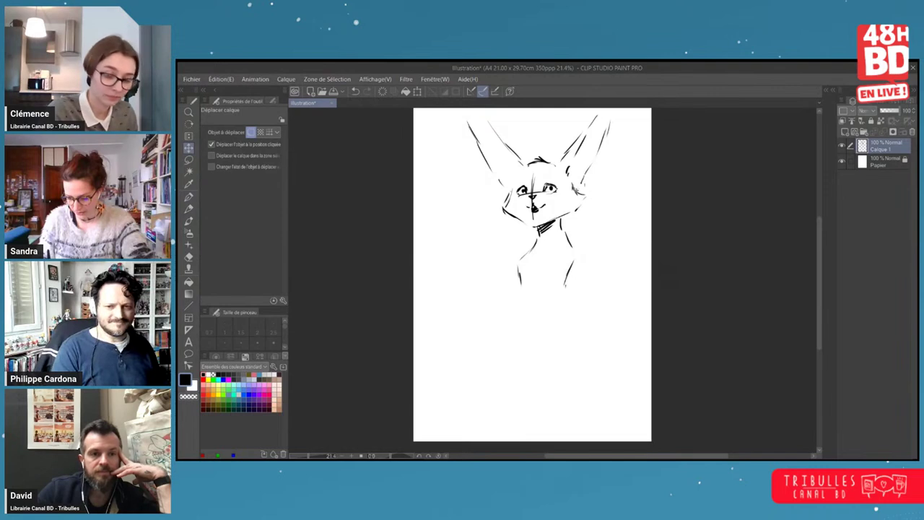
pyautogui.moveTo(581, 201)
pyautogui.mouseDown()
pyautogui.moveTo(603, 205)
pyautogui.moveTo(587, 243)
pyautogui.mouseUp()
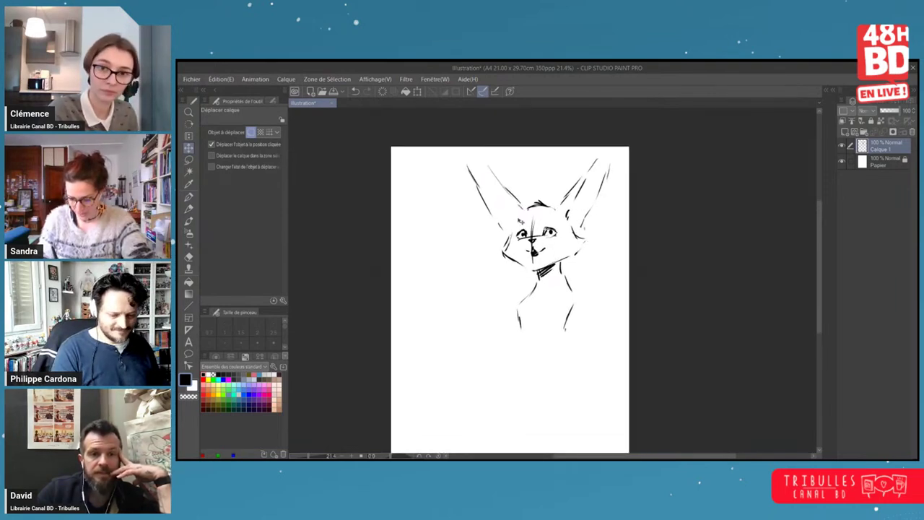
pyautogui.press('p')
pyautogui.moveTo(518, 212); pyautogui.dragTo(511, 233)
pyautogui.moveTo(478, 169)
pyautogui.mouseDown()
pyautogui.moveTo(499, 197)
pyautogui.moveTo(465, 156)
pyautogui.moveTo(469, 169)
pyautogui.mouseUp()
# - Draw both sides of the creature's torso, the curved haunch line extending behind it, and the long contours of a front leg
pyautogui.moveTo(567, 318)
pyautogui.mouseDown()
pyautogui.moveTo(561, 355)
pyautogui.moveTo(551, 251)
pyautogui.moveTo(520, 286)
pyautogui.moveTo(515, 323)
pyautogui.mouseUp()
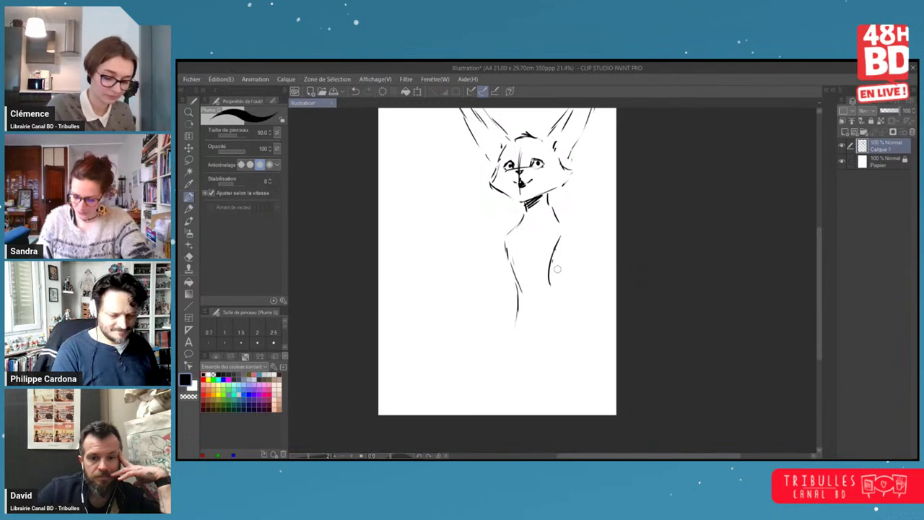
pyautogui.moveTo(554, 254)
pyautogui.mouseDown()
pyautogui.moveTo(562, 273)
pyautogui.moveTo(588, 288)
pyautogui.mouseUp()
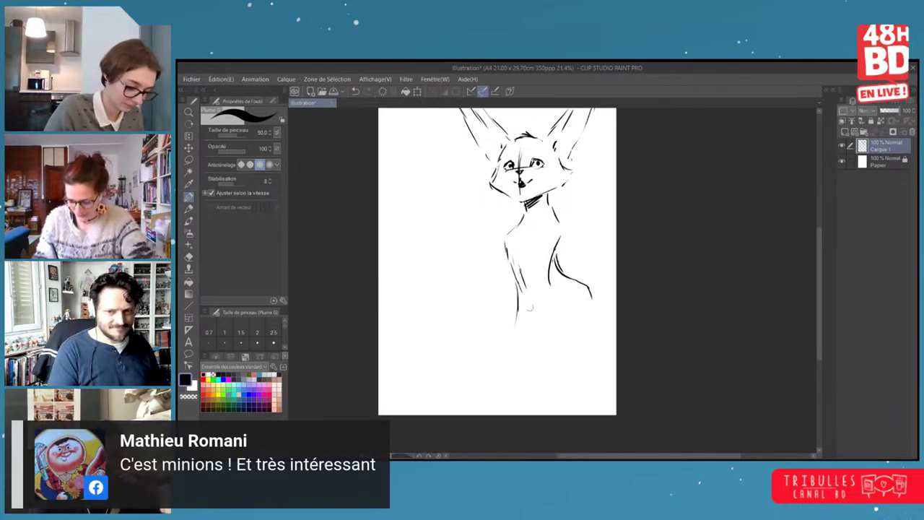
pyautogui.moveTo(529, 301); pyautogui.dragTo(534, 358)
pyautogui.moveTo(516, 307); pyautogui.dragTo(518, 375)
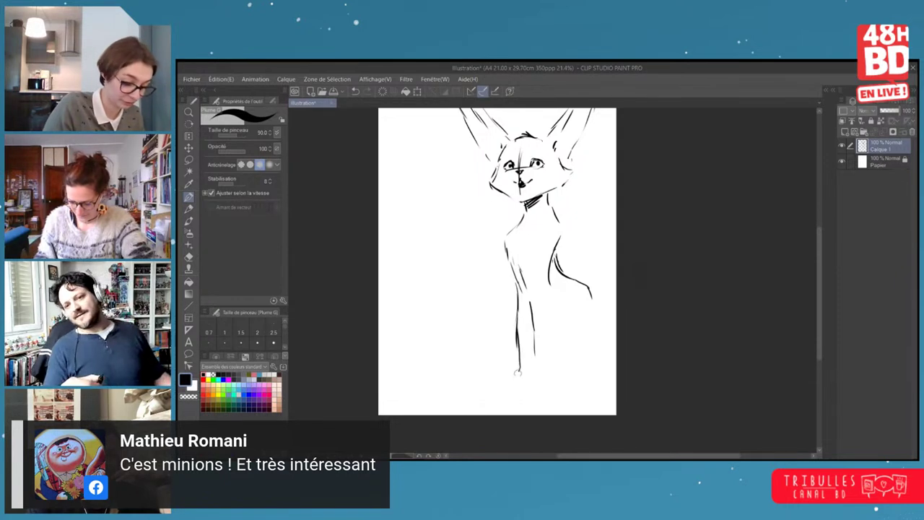
# - Draw the creature's rounded haunch and hind leg, a curved line beneath its feet, and reinforce the neck and chest contour
pyautogui.moveTo(561, 292); pyautogui.dragTo(547, 360)
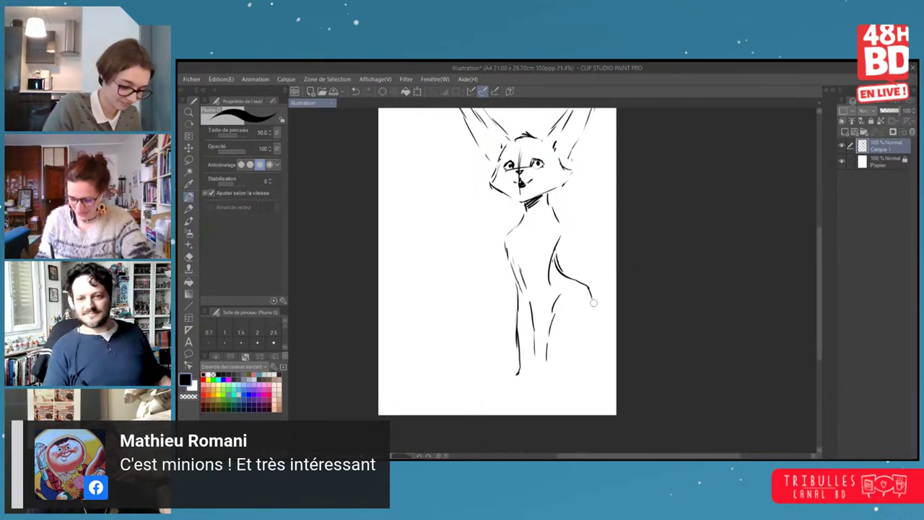
pyautogui.moveTo(598, 306)
pyautogui.mouseDown()
pyautogui.moveTo(578, 292)
pyautogui.moveTo(549, 313)
pyautogui.moveTo(596, 306)
pyautogui.moveTo(604, 379)
pyautogui.moveTo(493, 373)
pyautogui.moveTo(515, 378)
pyautogui.mouseUp()
pyautogui.moveTo(531, 360)
pyautogui.mouseDown()
pyautogui.moveTo(527, 379)
pyautogui.moveTo(544, 379)
pyautogui.mouseUp()
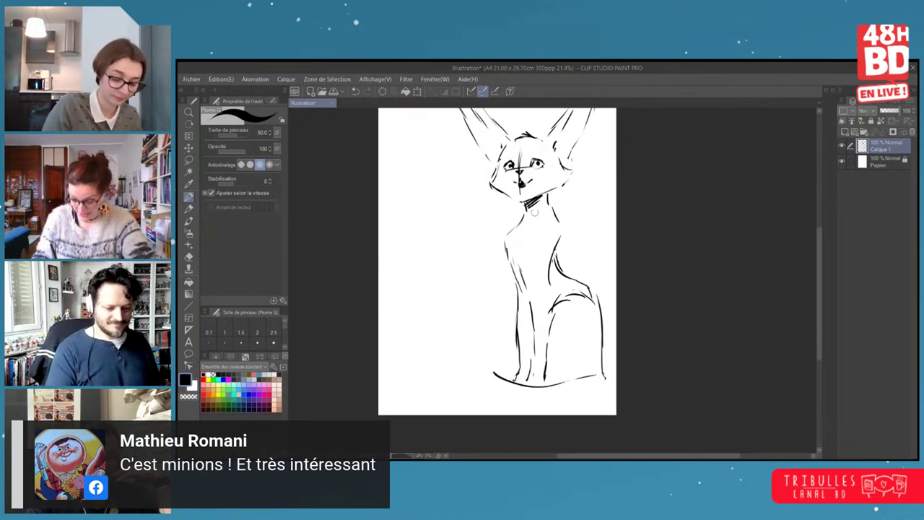
pyautogui.moveTo(534, 212); pyautogui.dragTo(505, 250)
pyautogui.moveTo(549, 197)
pyautogui.mouseDown()
pyautogui.moveTo(553, 215)
pyautogui.moveTo(553, 195)
pyautogui.mouseUp()
# - Add fur strokes at the creature's cheek and draw markings on its forehead and both cheeks
pyautogui.moveTo(572, 181); pyautogui.dragTo(564, 227)
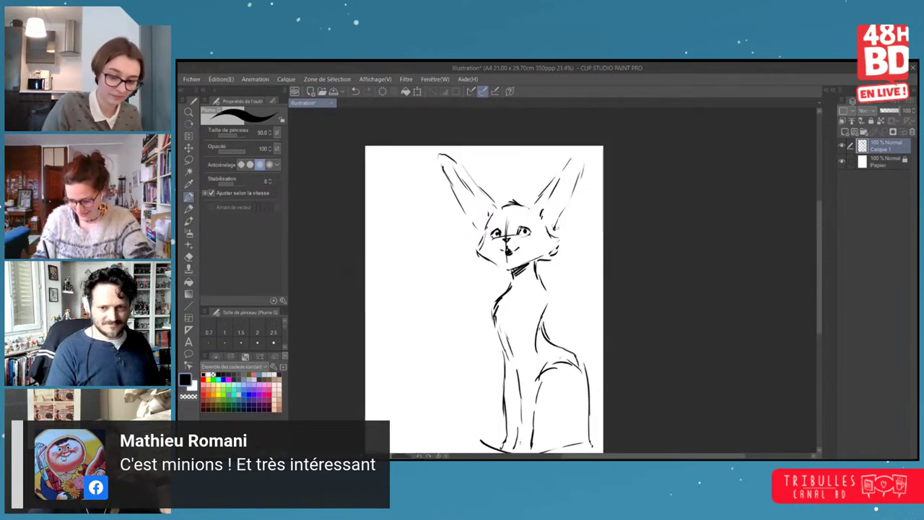
pyautogui.moveTo(476, 226); pyautogui.dragTo(477, 255)
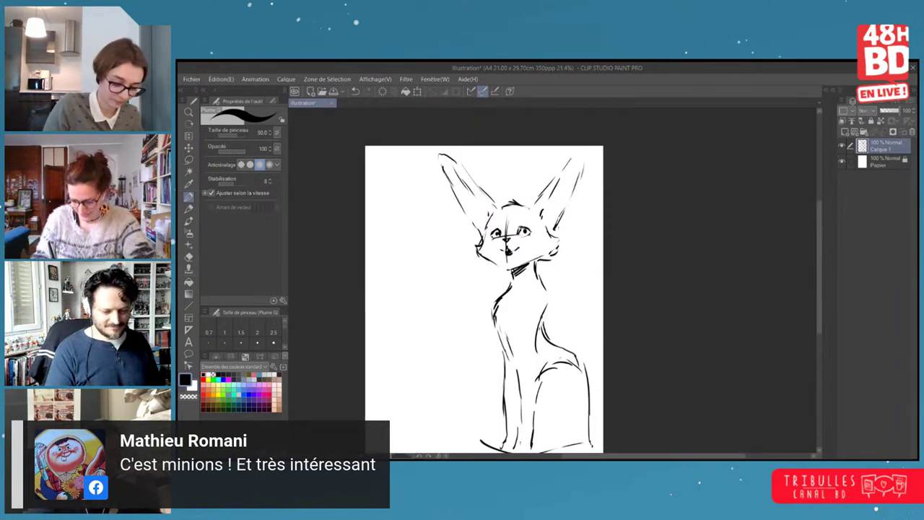
pyautogui.moveTo(522, 207)
pyautogui.mouseDown()
pyautogui.moveTo(492, 225)
pyautogui.moveTo(525, 197)
pyautogui.moveTo(490, 252)
pyautogui.mouseUp()
pyautogui.moveTo(494, 244)
pyautogui.mouseDown()
pyautogui.moveTo(495, 254)
pyautogui.moveTo(530, 248)
pyautogui.mouseUp()
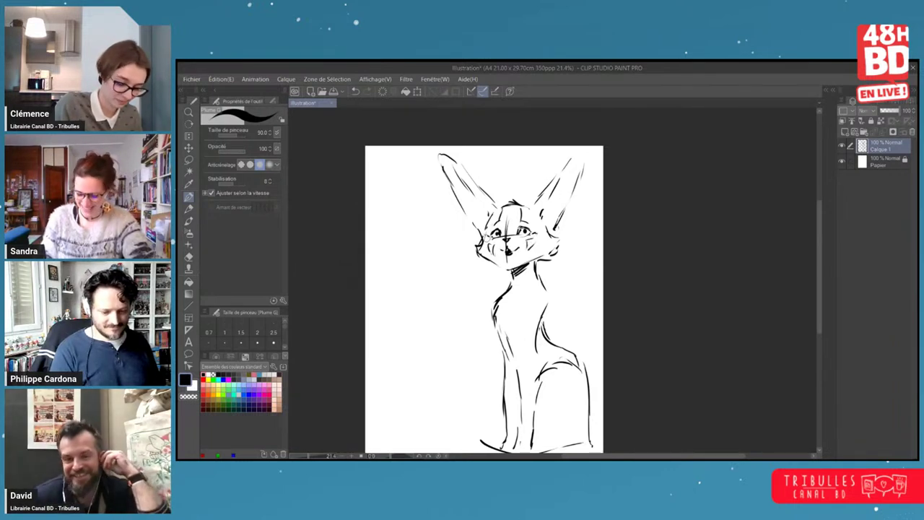
pyautogui.moveTo(567, 267); pyautogui.dragTo(563, 201)
pyautogui.moveTo(510, 216); pyautogui.dragTo(497, 228)
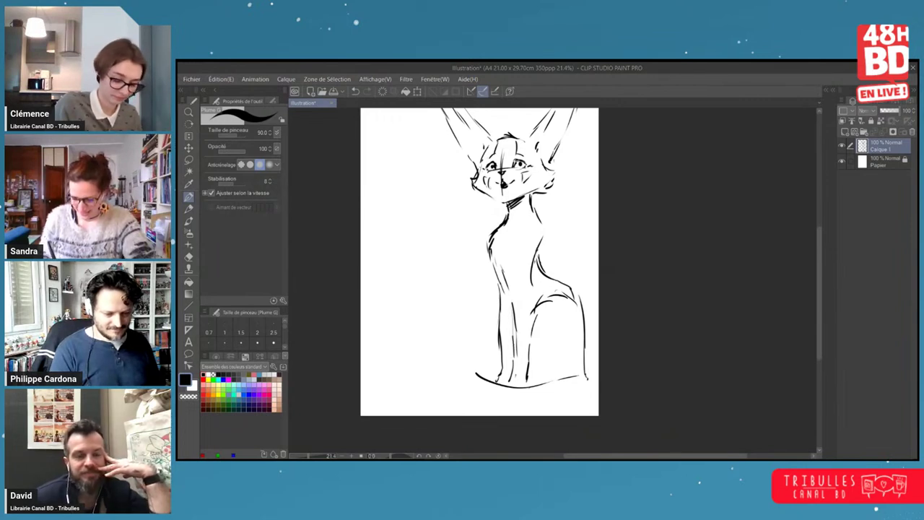
# - Add strokes along the creature's ear edge and rework the line of its back down to the haunch
pyautogui.moveTo(579, 249)
pyautogui.mouseDown()
pyautogui.moveTo(569, 281)
pyautogui.moveTo(584, 238)
pyautogui.mouseUp()
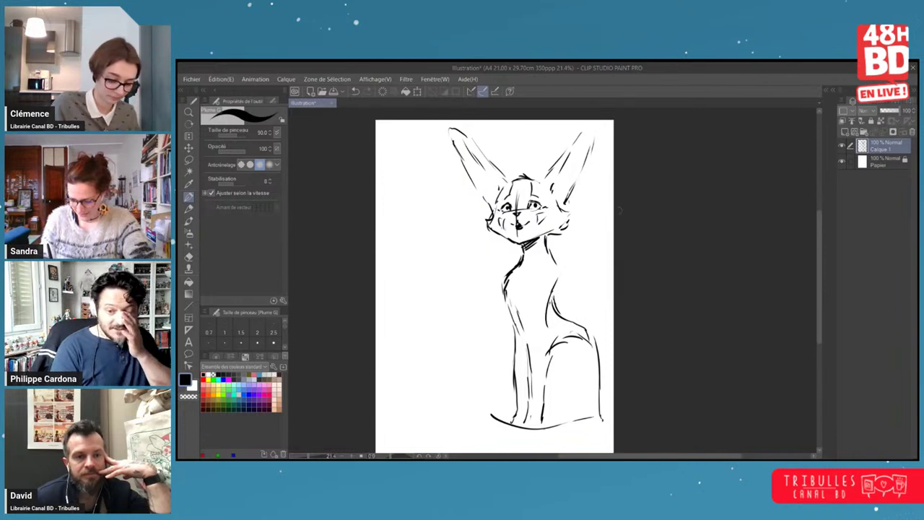
pyautogui.moveTo(579, 169); pyautogui.dragTo(571, 207)
pyautogui.moveTo(584, 164); pyautogui.dragTo(586, 165)
pyautogui.moveTo(575, 265); pyautogui.dragTo(562, 174)
pyautogui.moveTo(532, 240)
pyautogui.mouseDown()
pyautogui.moveTo(561, 252)
pyautogui.moveTo(576, 292)
pyautogui.moveTo(534, 261)
pyautogui.moveTo(578, 295)
pyautogui.mouseUp()
pyautogui.press('e')
pyautogui.press('p')
# - Draw the lower edge of the tail sweeping in front of the feet and the outline of the far hind leg
pyautogui.moveTo(579, 369)
pyautogui.mouseDown()
pyautogui.moveTo(522, 396)
pyautogui.moveTo(459, 395)
pyautogui.mouseUp()
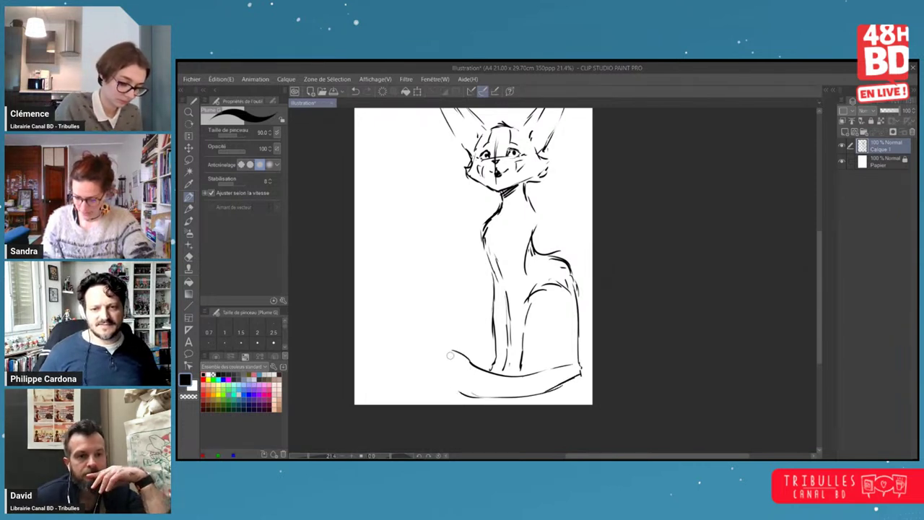
pyautogui.moveTo(493, 300)
pyautogui.mouseDown()
pyautogui.moveTo(490, 353)
pyautogui.moveTo(488, 301)
pyautogui.mouseUp()
pyautogui.moveTo(487, 338); pyautogui.dragTo(491, 353)
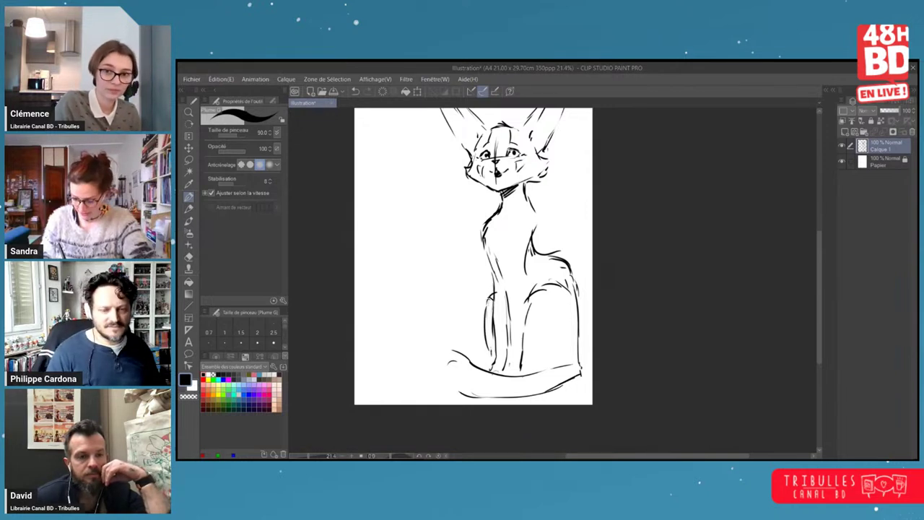
# - Add fur strokes along the rump and hind leg, close the pointed ear tip, and thicken the back of the neck
pyautogui.moveTo(576, 333); pyautogui.dragTo(583, 375)
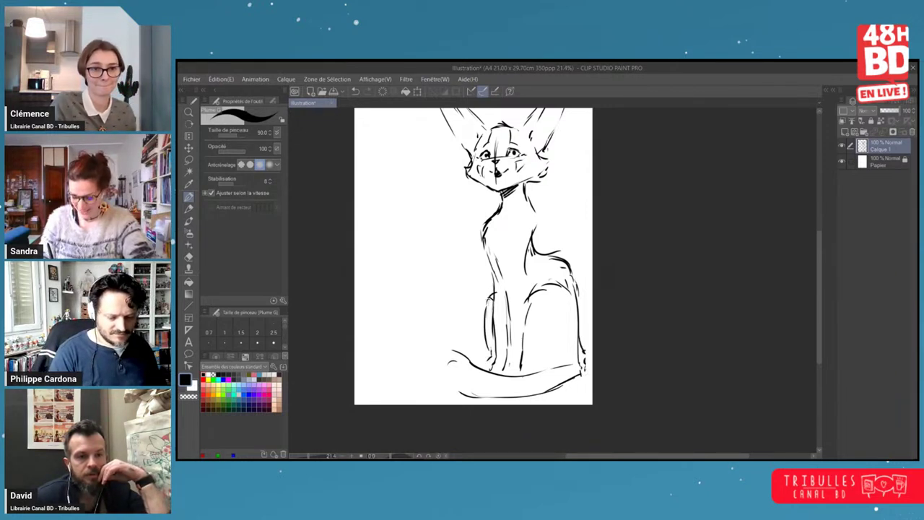
pyautogui.moveTo(559, 233); pyautogui.dragTo(560, 254)
pyautogui.moveTo(574, 284); pyautogui.dragTo(585, 312)
pyautogui.moveTo(581, 326); pyautogui.dragTo(582, 340)
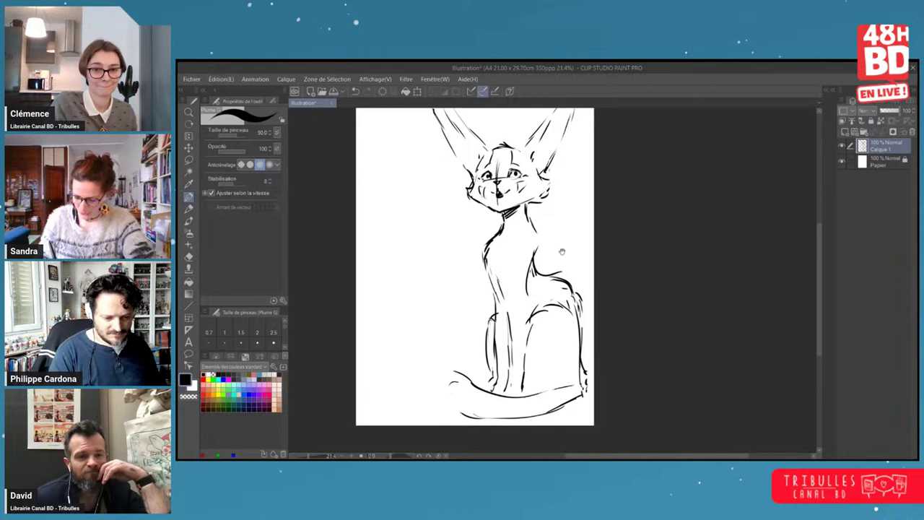
pyautogui.moveTo(561, 251); pyautogui.dragTo(568, 282)
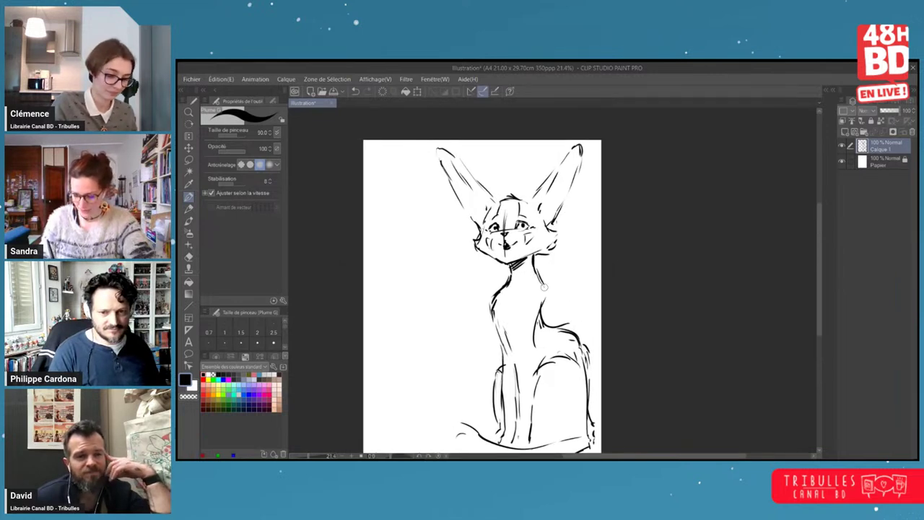
pyautogui.moveTo(588, 271); pyautogui.dragTo(612, 249)
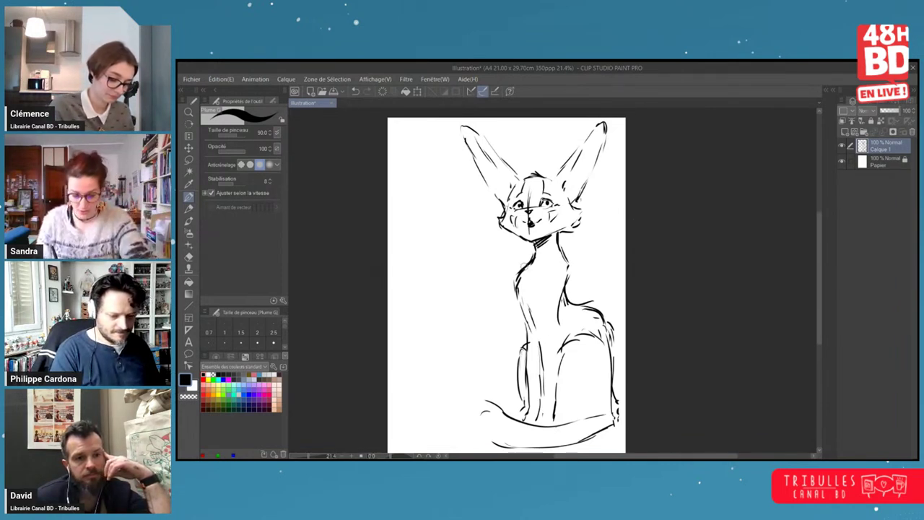
# - Erase parts of the creature's chest outline and redraw it as short, ragged fur strokes
pyautogui.press('e')
pyautogui.moveTo(534, 256); pyautogui.dragTo(516, 278)
pyautogui.press('p')
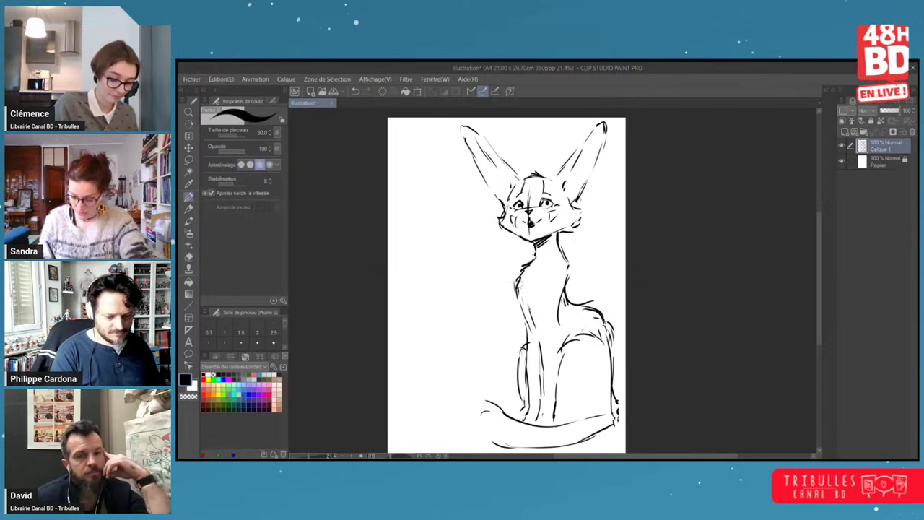
pyautogui.press('e')
pyautogui.press('p')
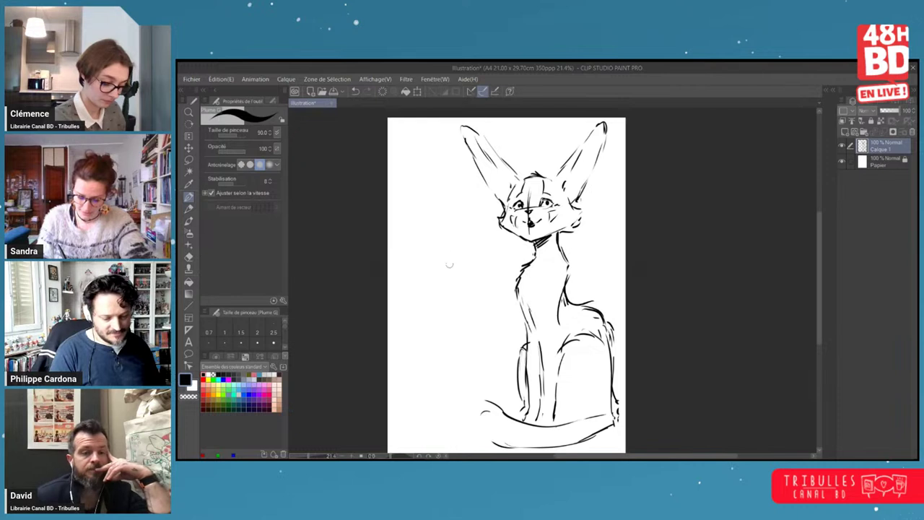
# - Start a second creature's face beside the first with crossed guidelines, two round eyes with pupils, a nose and a small mouth
pyautogui.moveTo(446, 255); pyautogui.dragTo(453, 306)
pyautogui.moveTo(432, 275); pyautogui.dragTo(459, 269)
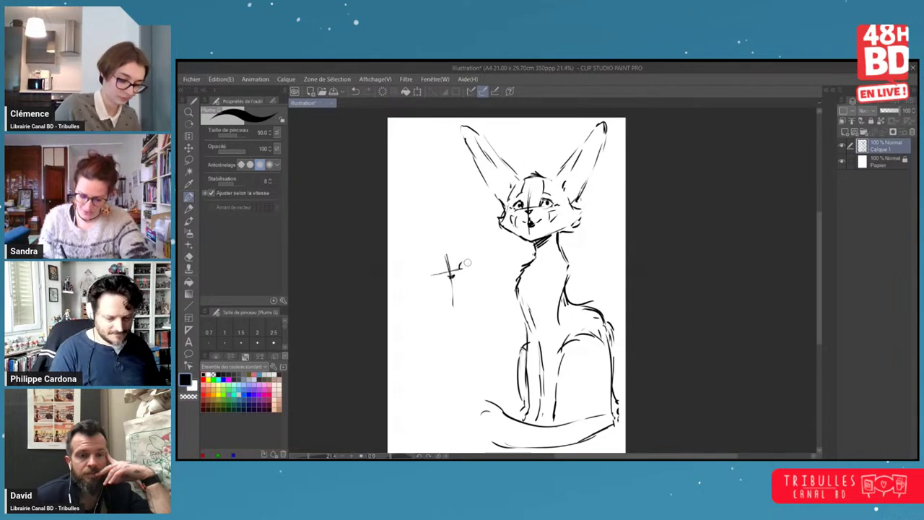
pyautogui.moveTo(456, 272)
pyautogui.mouseDown()
pyautogui.moveTo(468, 267)
pyautogui.moveTo(431, 267)
pyautogui.moveTo(427, 275)
pyautogui.moveTo(442, 280)
pyautogui.moveTo(459, 268)
pyautogui.mouseUp()
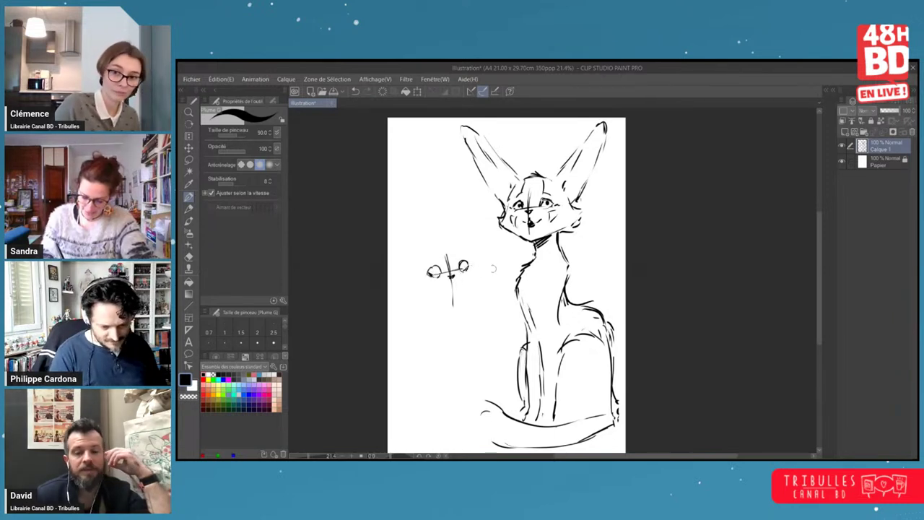
pyautogui.moveTo(473, 252)
pyautogui.mouseDown()
pyautogui.moveTo(473, 263)
pyautogui.moveTo(436, 271)
pyautogui.mouseUp()
pyautogui.click(473, 266)
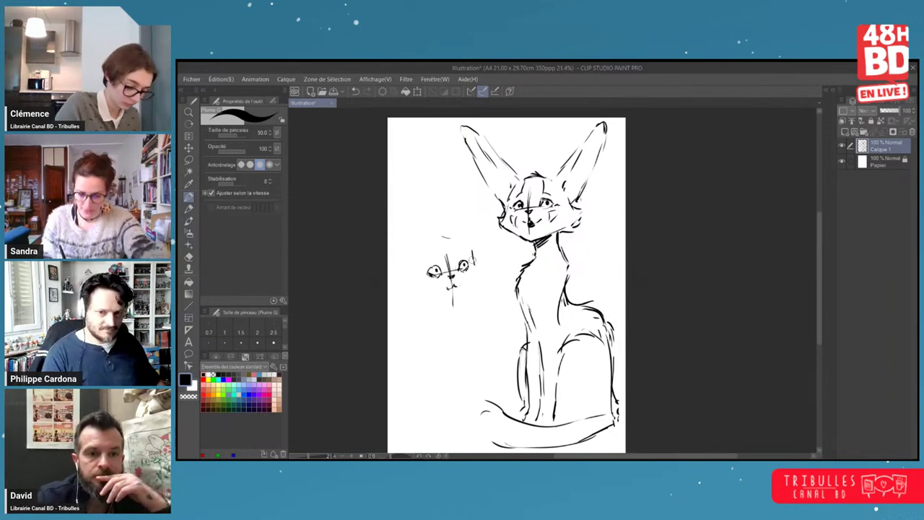
# - Lasso the second creature's eye nearest the first creature, shift it slightly closer to the nose, and deselect it
pyautogui.press('m')
pyautogui.moveTo(466, 253)
pyautogui.mouseDown()
pyautogui.moveTo(460, 278)
pyautogui.moveTo(469, 256)
pyautogui.moveTo(468, 270)
pyautogui.mouseUp()
pyautogui.press('k')
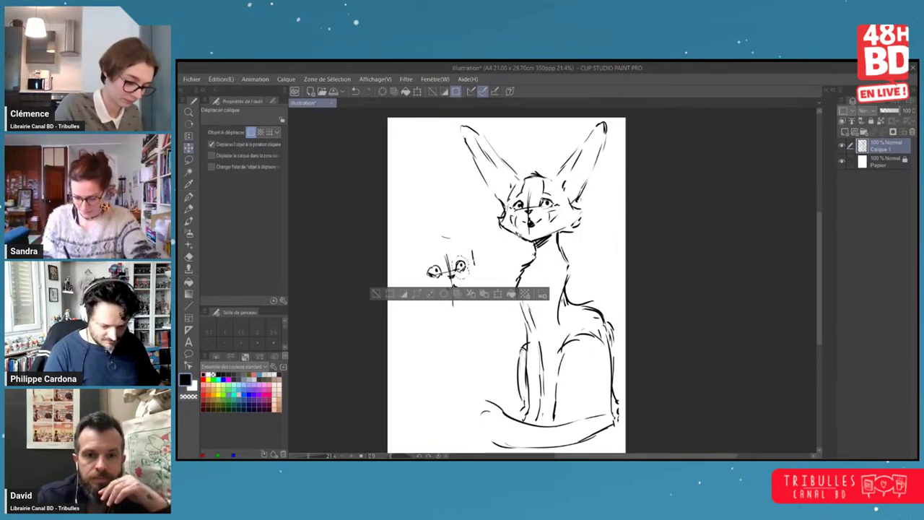
pyautogui.hotkey('ctrl', 'd')
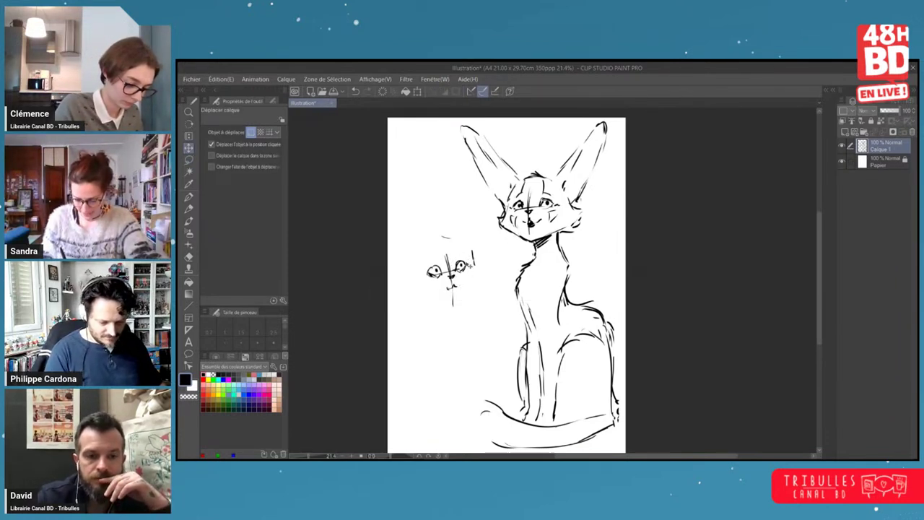
pyautogui.press('p')
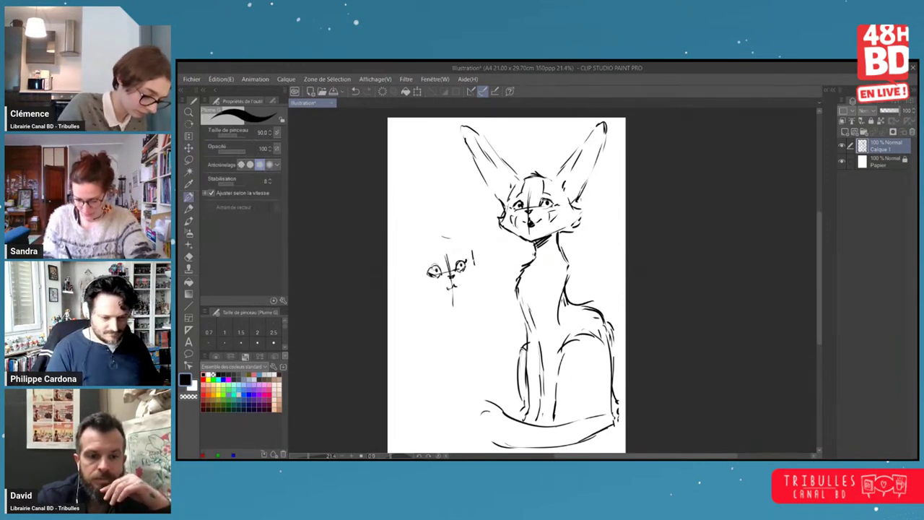
# - Add lashes to the second creature's eyes, sketch its crown, and draw a tall ear with a tufted tip
pyautogui.moveTo(438, 264); pyautogui.dragTo(424, 271)
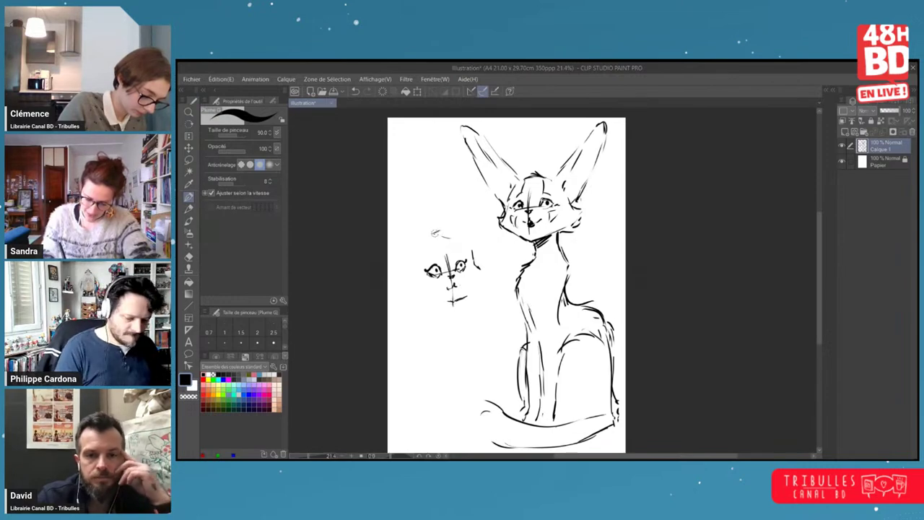
pyautogui.moveTo(433, 232); pyautogui.dragTo(450, 236)
pyautogui.press('e')
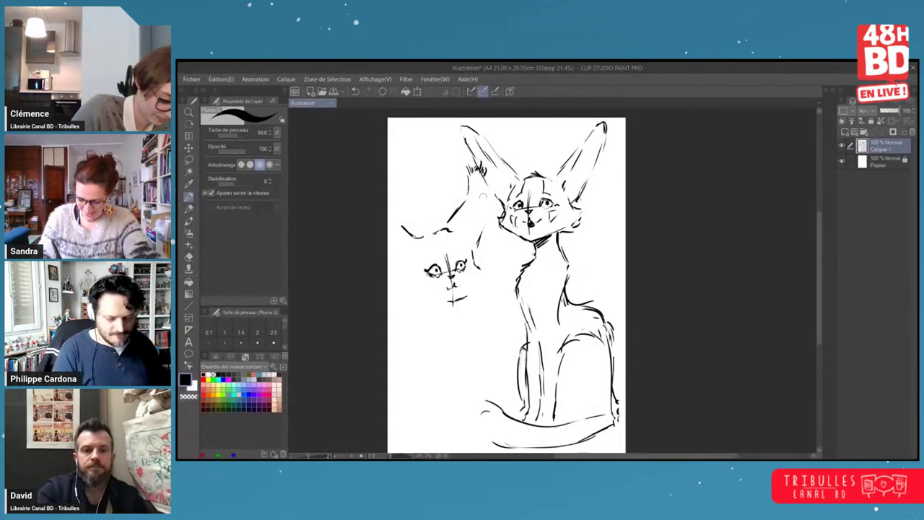
pyautogui.moveTo(483, 191)
pyautogui.mouseDown()
pyautogui.moveTo(479, 236)
pyautogui.moveTo(458, 218)
pyautogui.moveTo(457, 208)
pyautogui.moveTo(460, 247)
pyautogui.moveTo(483, 282)
pyautogui.mouseUp()
pyautogui.press('e')
pyautogui.press('p')
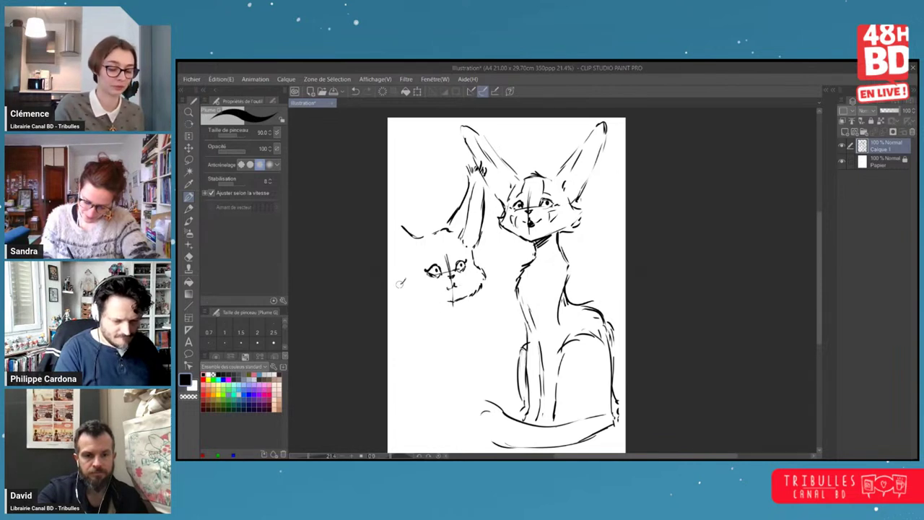
# - Draw the second creature's furry jaw line, begin its neck beneath the chin, and clean up and redraw its mouth
pyautogui.moveTo(406, 289)
pyautogui.mouseDown()
pyautogui.moveTo(425, 306)
pyautogui.moveTo(450, 302)
pyautogui.moveTo(436, 303)
pyautogui.moveTo(454, 310)
pyautogui.mouseUp()
pyautogui.press('e')
pyautogui.press('p')
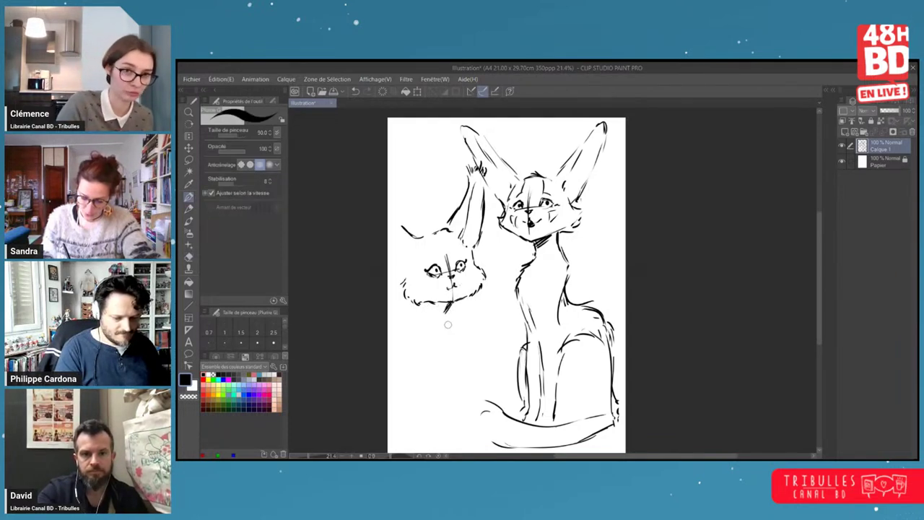
pyautogui.moveTo(447, 306); pyautogui.dragTo(448, 320)
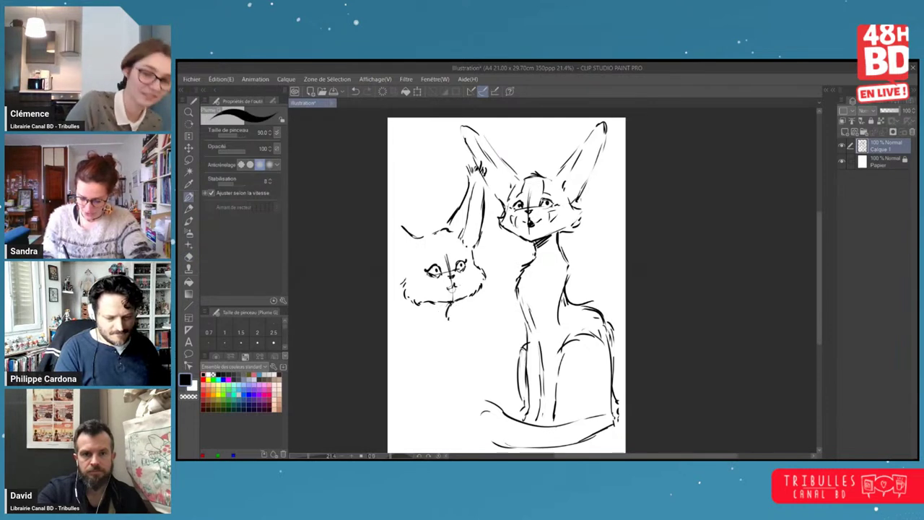
pyautogui.press('e')
pyautogui.moveTo(454, 287); pyautogui.dragTo(449, 290)
pyautogui.press('p')
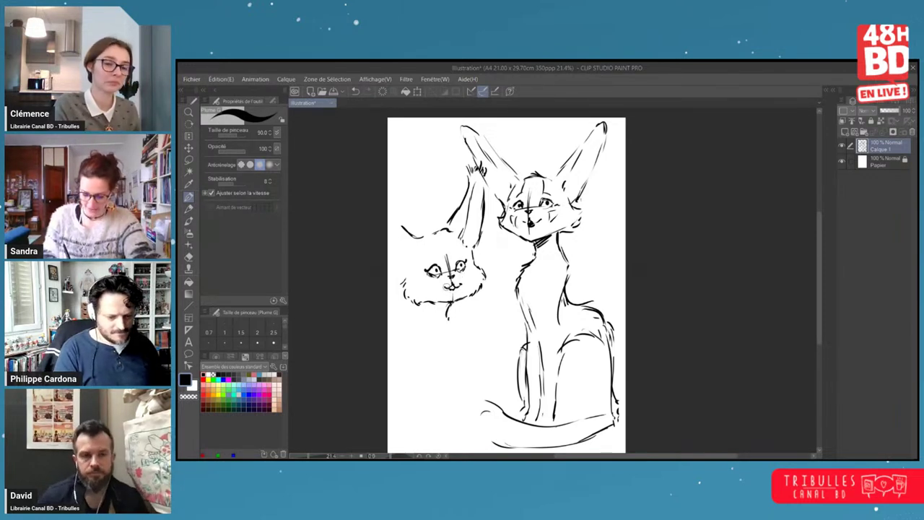
# - Draw the second creature's other ear, rework its cheek fur, and extend its shoulder and chest lines below the head
pyautogui.moveTo(425, 231)
pyautogui.mouseDown()
pyautogui.moveTo(431, 237)
pyautogui.moveTo(412, 237)
pyautogui.moveTo(397, 272)
pyautogui.mouseUp()
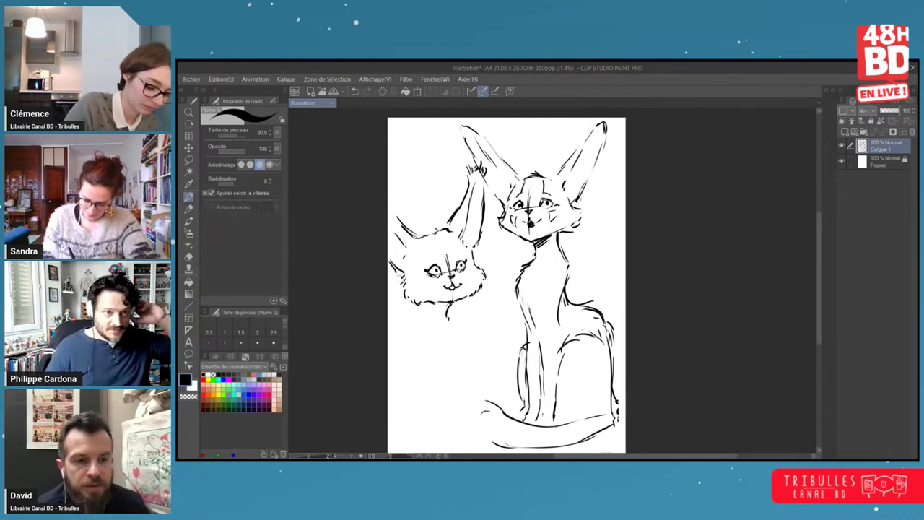
pyautogui.press('e')
pyautogui.moveTo(415, 285)
pyautogui.mouseDown()
pyautogui.moveTo(401, 302)
pyautogui.moveTo(453, 327)
pyautogui.mouseUp()
pyautogui.press('p')
pyautogui.moveTo(402, 306); pyautogui.dragTo(391, 322)
pyautogui.moveTo(456, 333); pyautogui.dragTo(455, 364)
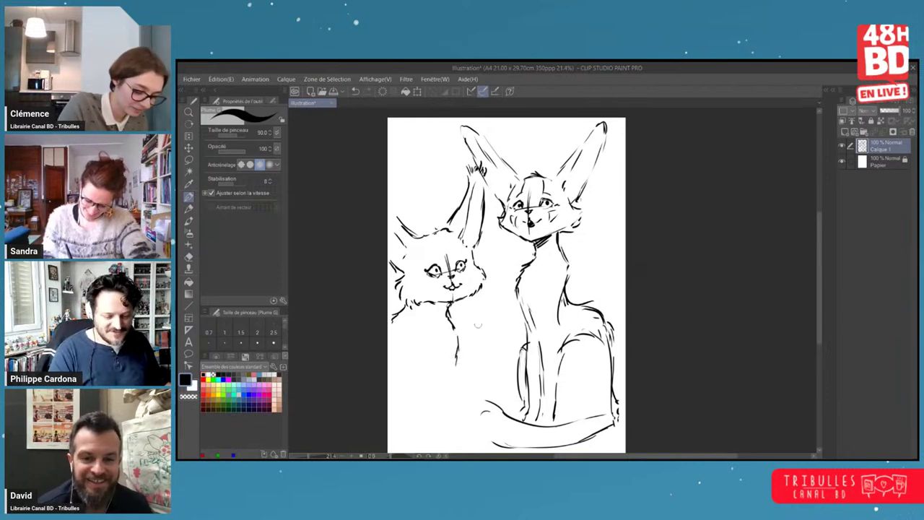
# - Lasso the whole second creature, move it slightly down and toward the first creature, and deselect it
pyautogui.press('e')
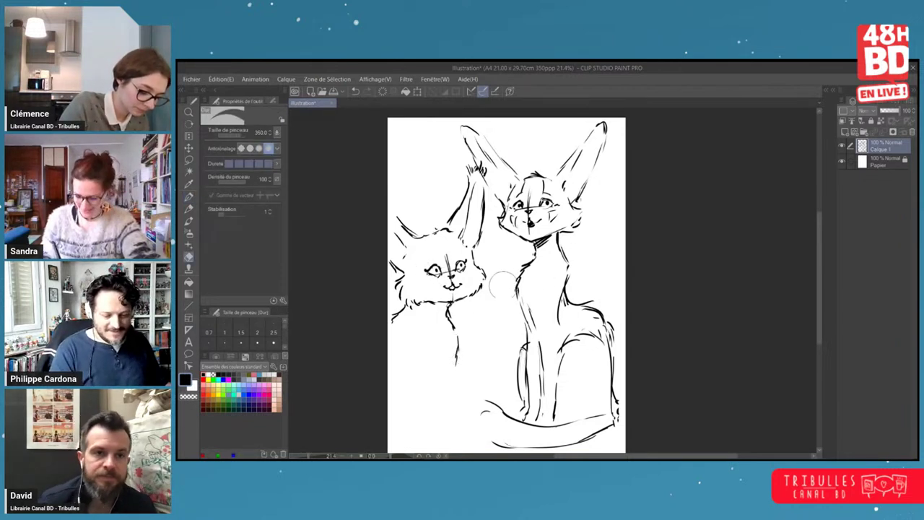
pyautogui.press('m')
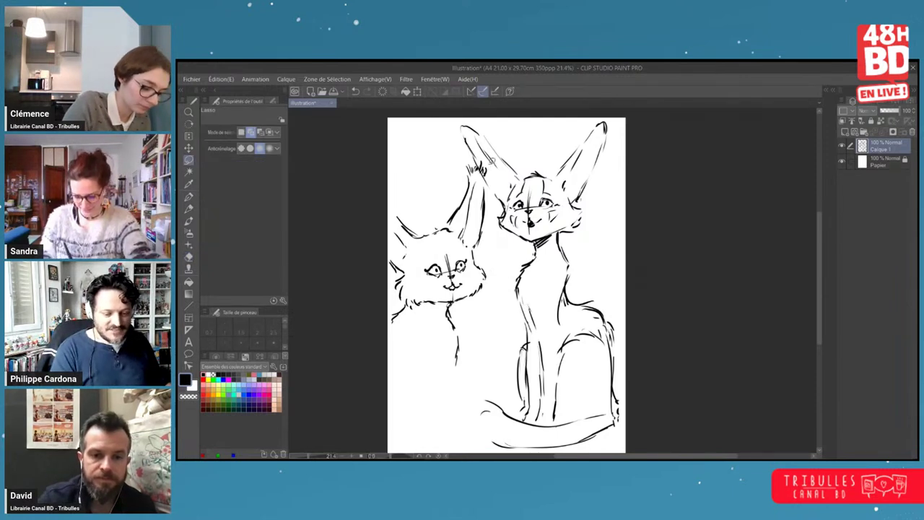
pyautogui.moveTo(489, 167)
pyautogui.mouseDown()
pyautogui.moveTo(446, 399)
pyautogui.moveTo(357, 218)
pyautogui.moveTo(465, 161)
pyautogui.mouseUp()
pyautogui.press('k')
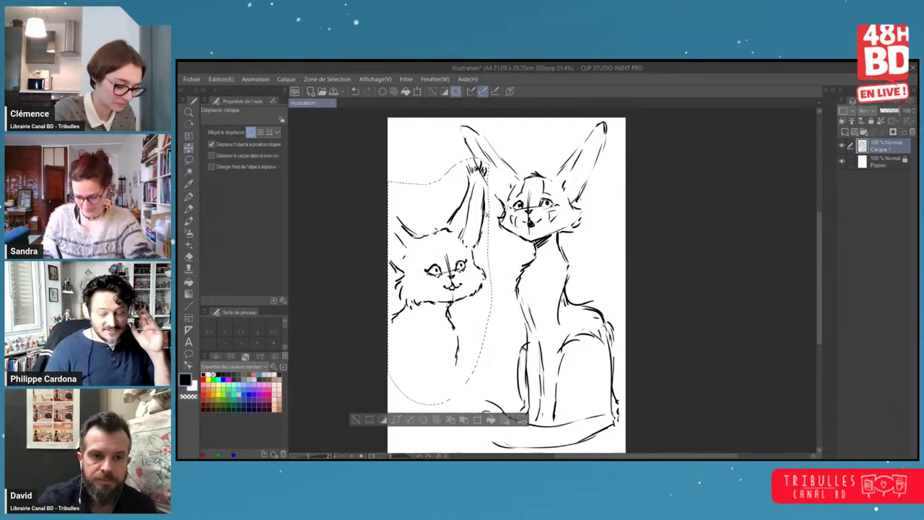
pyautogui.moveTo(486, 216); pyautogui.dragTo(495, 224)
pyautogui.hotkey('ctrl', 'd')
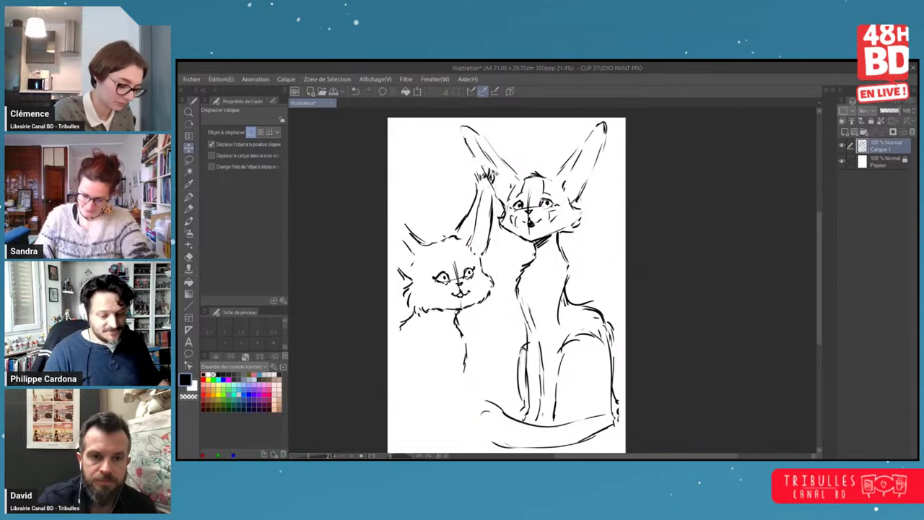
pyautogui.press('p')
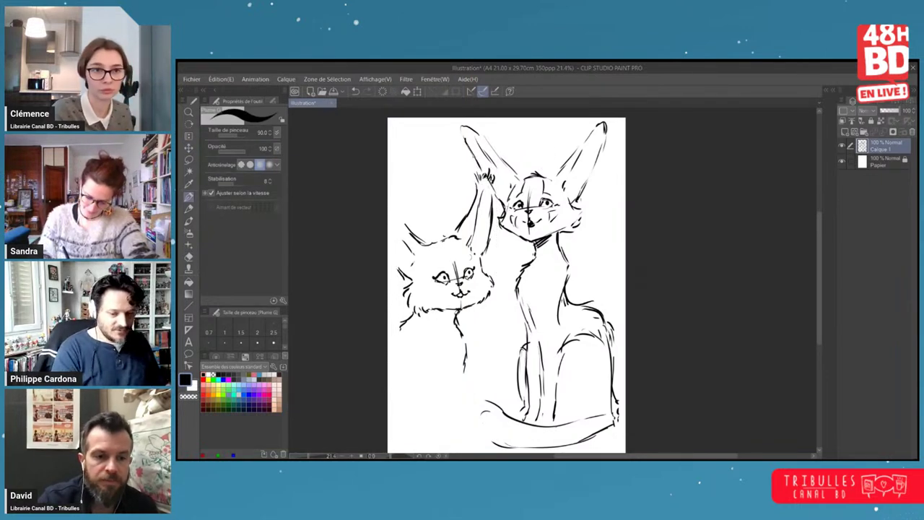
# - Draw markings on the second creature's forehead and cheeks
pyautogui.moveTo(427, 247)
pyautogui.mouseDown()
pyautogui.moveTo(443, 237)
pyautogui.moveTo(439, 298)
pyautogui.mouseUp()
pyautogui.moveTo(474, 284); pyautogui.dragTo(476, 289)
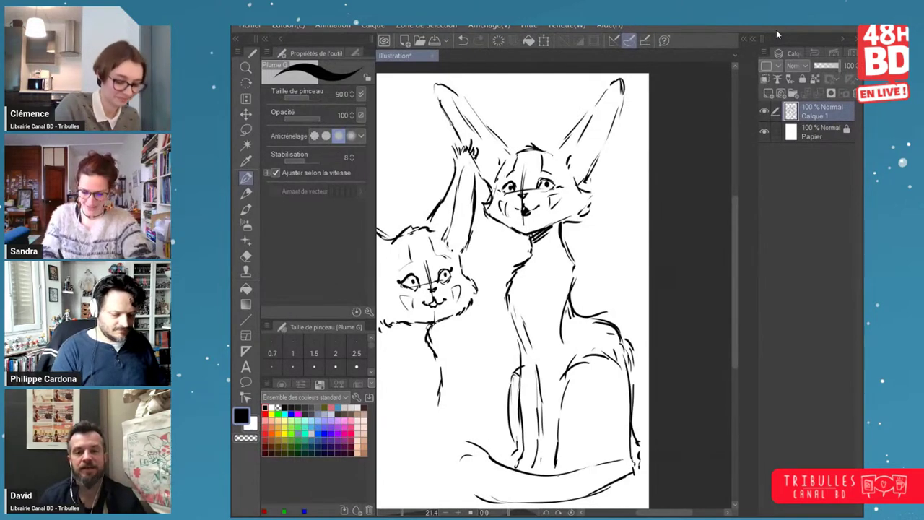
# - Lower the sketch layer's opacity to 22% and add a new layer above it for inking
pyautogui.click(265, 39)
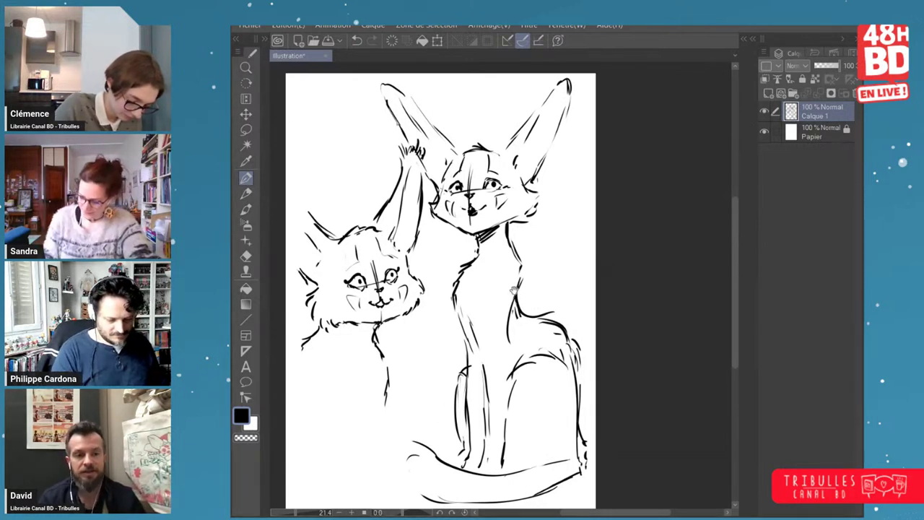
pyautogui.moveTo(535, 275); pyautogui.dragTo(569, 264)
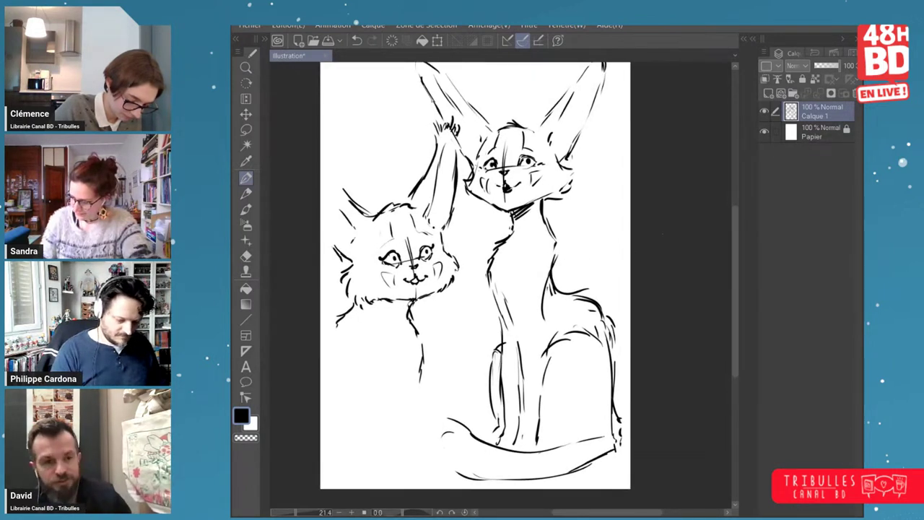
pyautogui.click(819, 68)
pyautogui.click(769, 93)
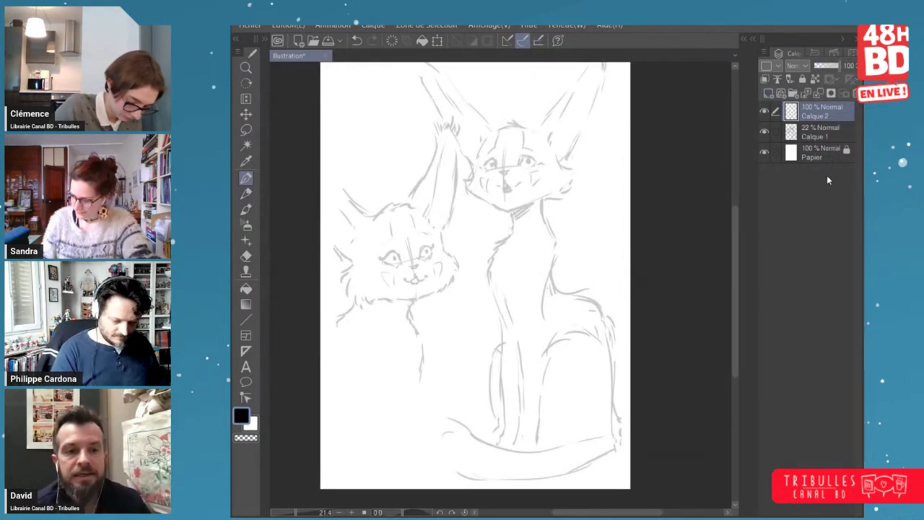
# - Ink both of the seated creature's eyes with dark pupils over the faded sketch, redoing the second eye's stroke
pyautogui.moveTo(582, 192); pyautogui.dragTo(544, 224)
pyautogui.keyDown('ctrl'); pyautogui.click(496, 205); pyautogui.keyUp('ctrl')
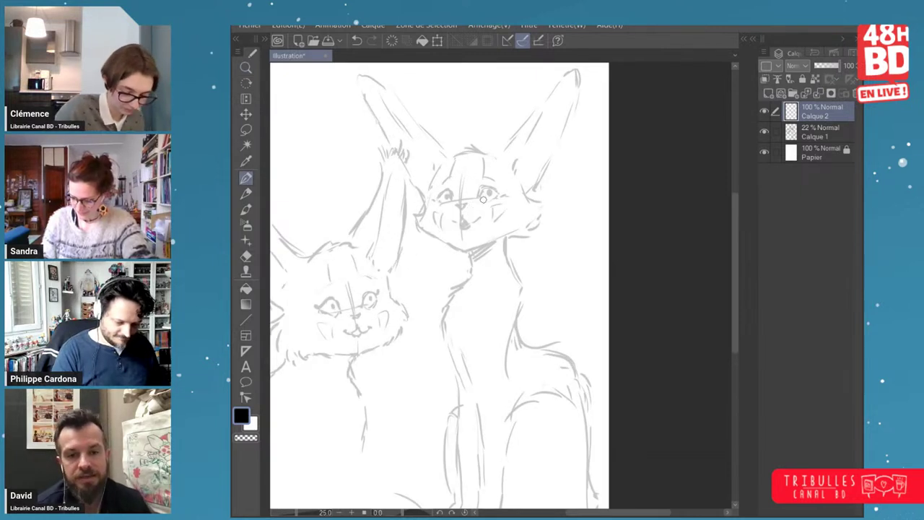
pyautogui.keyDown('ctrl'); pyautogui.click(483, 204); pyautogui.keyUp('ctrl')
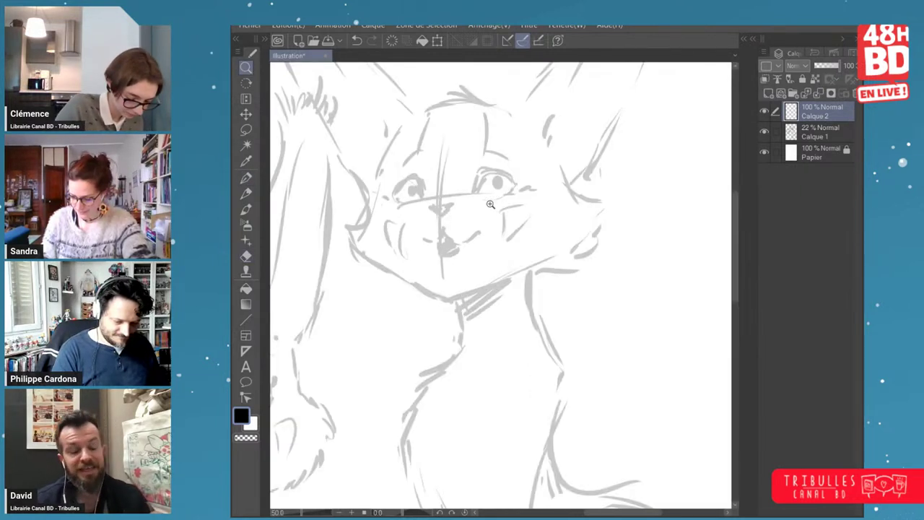
pyautogui.moveTo(491, 210); pyautogui.dragTo(500, 227)
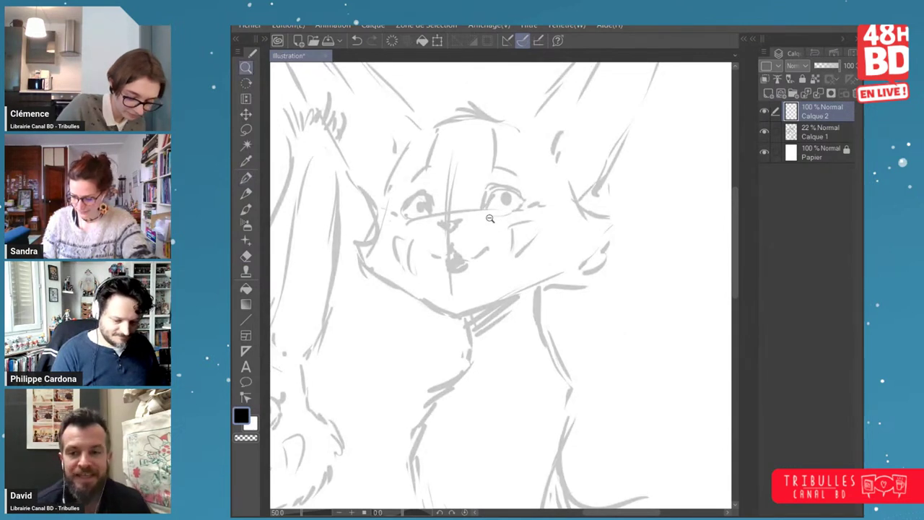
pyautogui.scroll(-1, 492, 210)
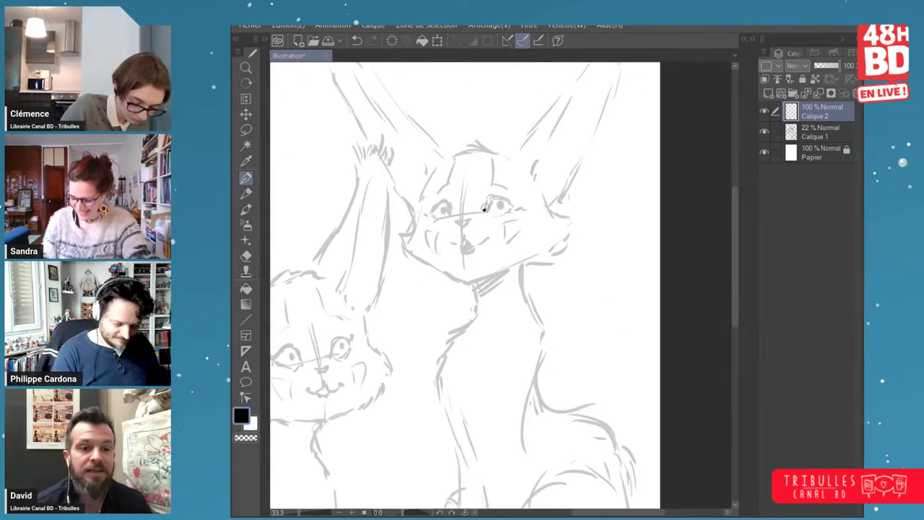
pyautogui.moveTo(485, 207)
pyautogui.mouseDown()
pyautogui.moveTo(505, 193)
pyautogui.moveTo(514, 205)
pyautogui.moveTo(442, 197)
pyautogui.moveTo(437, 207)
pyautogui.mouseUp()
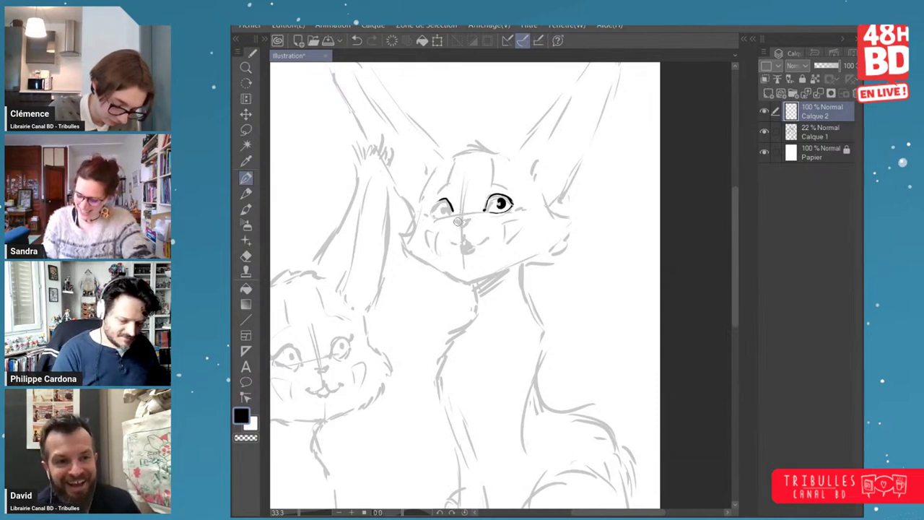
pyautogui.hotkey('ctrl', 'z')
pyautogui.moveTo(444, 198)
pyautogui.mouseDown()
pyautogui.moveTo(431, 207)
pyautogui.moveTo(451, 215)
pyautogui.moveTo(440, 200)
pyautogui.mouseUp()
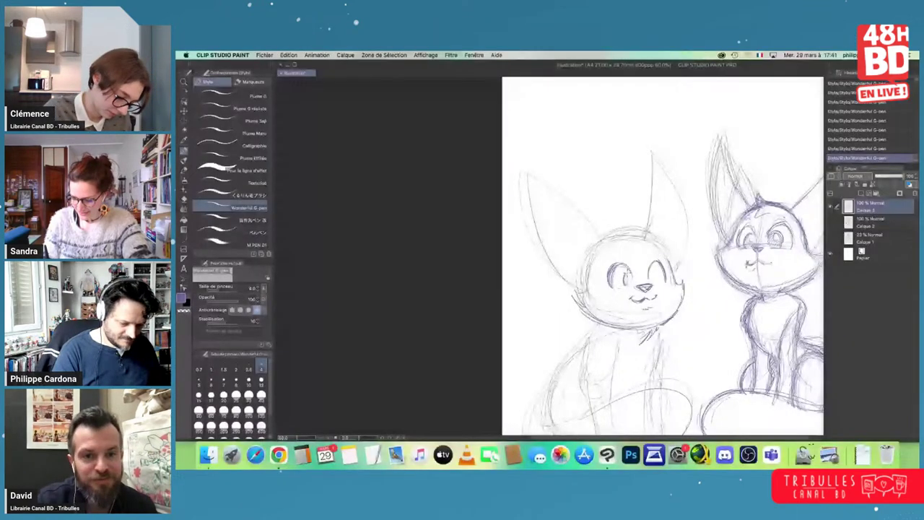
pyautogui.moveTo(625, 273)
pyautogui.mouseDown()
pyautogui.moveTo(627, 284)
pyautogui.moveTo(653, 283)
pyautogui.moveTo(651, 267)
pyautogui.moveTo(638, 272)
pyautogui.mouseUp()
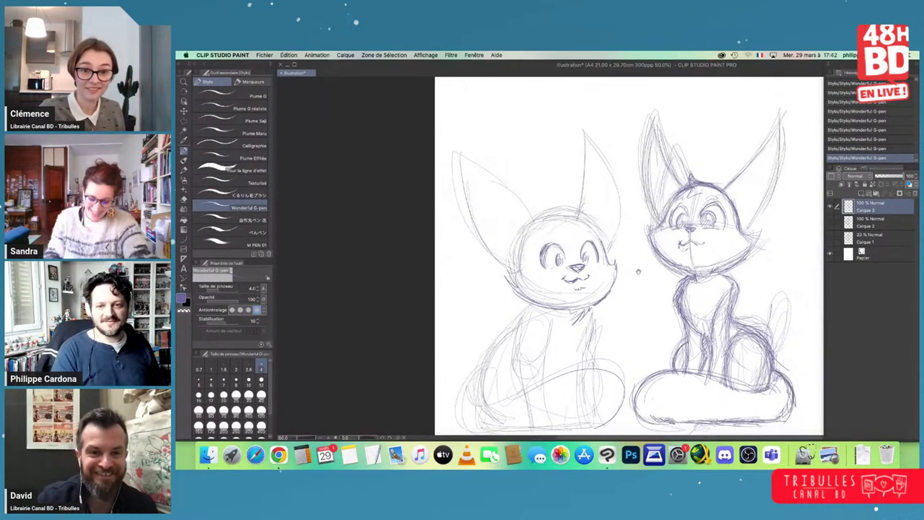
pyautogui.scroll(2, 638, 271)
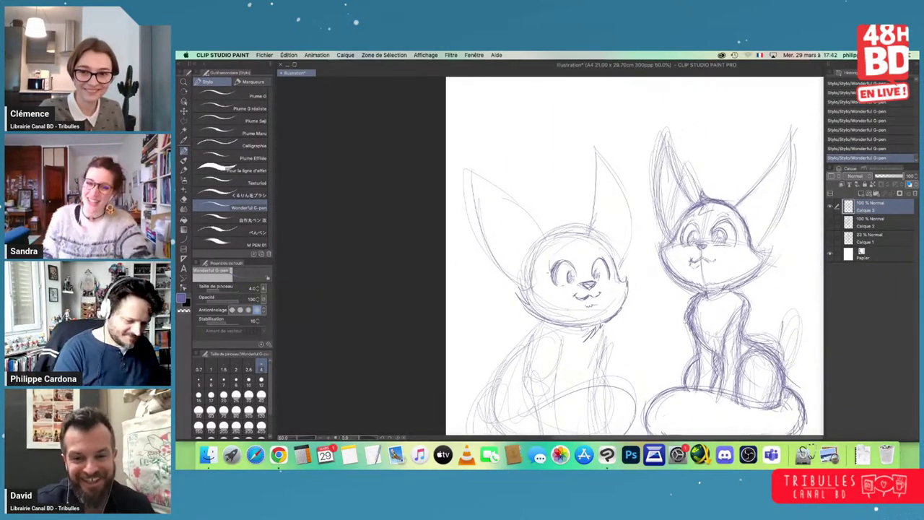
pyautogui.moveTo(557, 259); pyautogui.dragTo(550, 270)
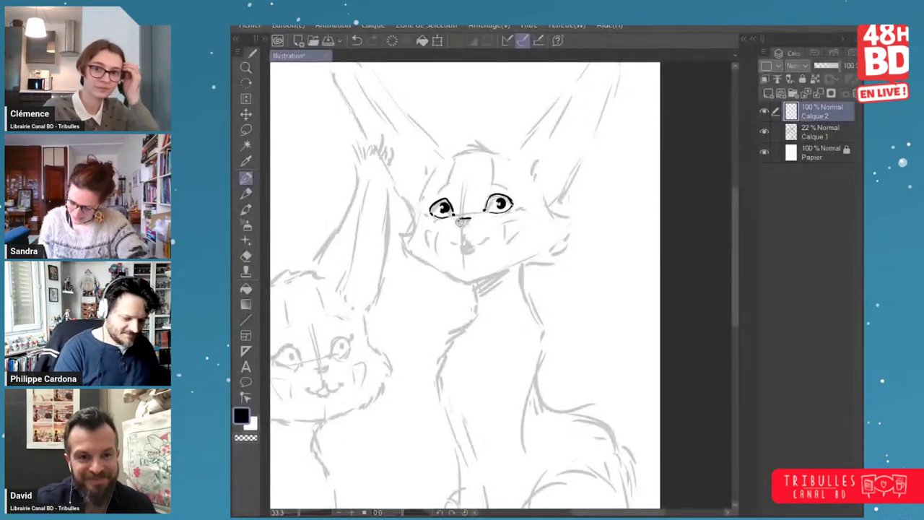
# - Ink the seated creature's small nose and open smiling mouth, and fill the mouth's interior with black
pyautogui.moveTo(459, 219); pyautogui.dragTo(471, 221)
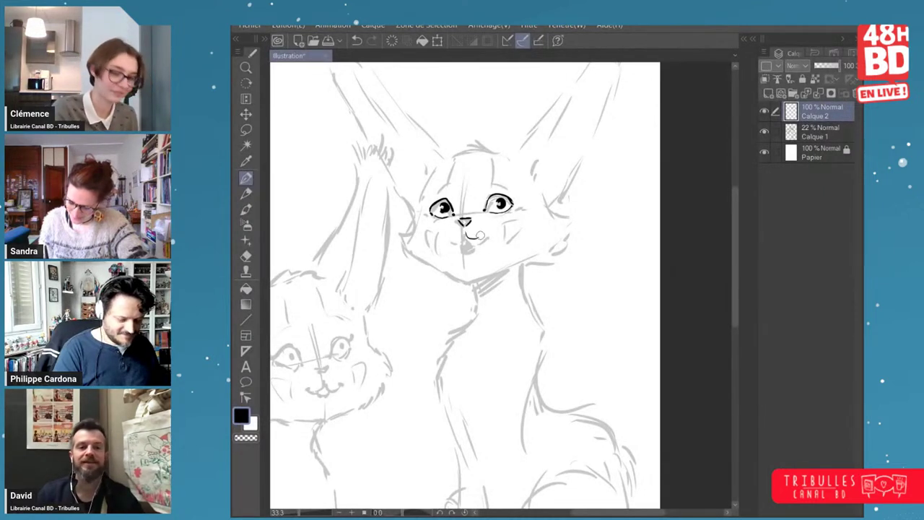
pyautogui.moveTo(480, 234); pyautogui.dragTo(463, 236)
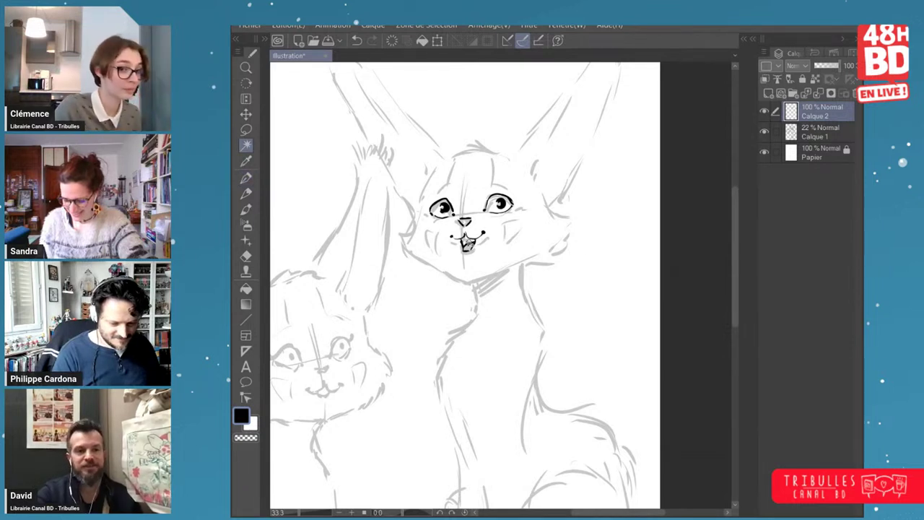
pyautogui.hotkey('ctrl', 'a')
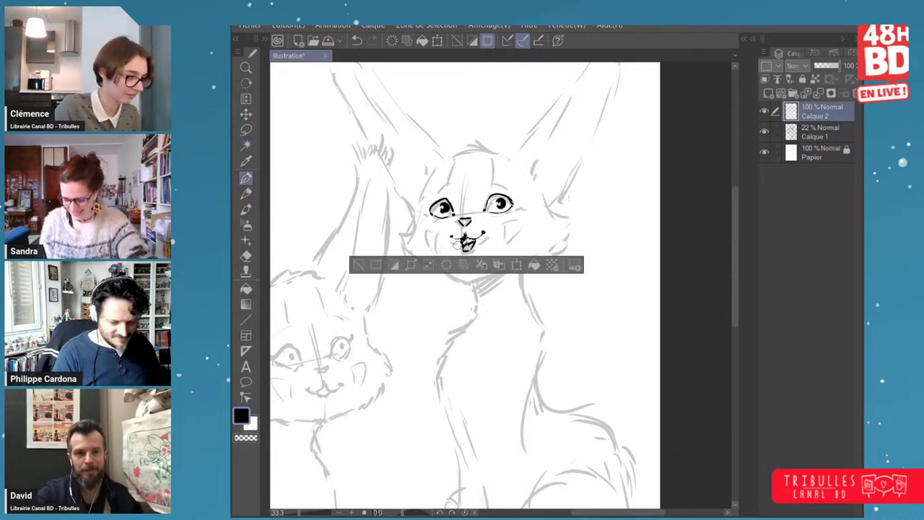
pyautogui.hotkey('ctrl', 'd')
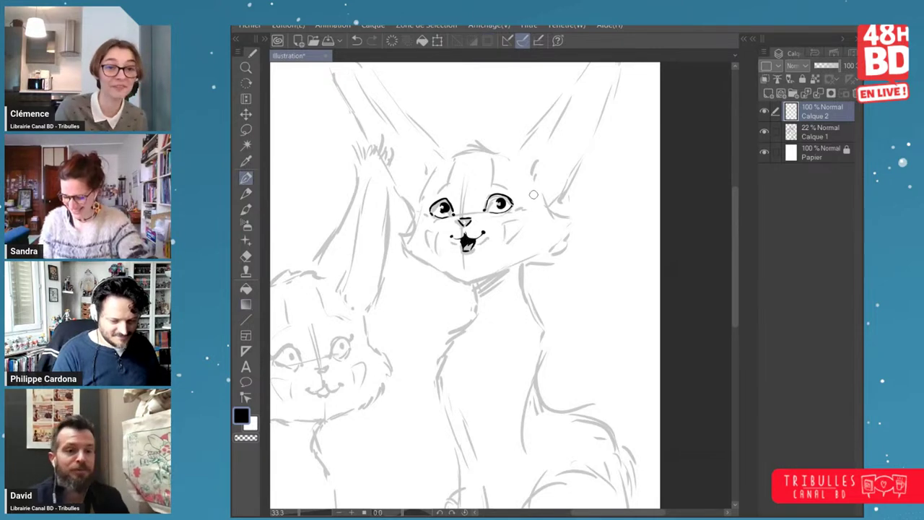
# - Select the seated creature's larger inked eye, shift it slightly toward the nose, deselect it, and add short lash marks beside it
pyautogui.press('m')
pyautogui.moveTo(515, 185)
pyautogui.mouseDown()
pyautogui.moveTo(480, 199)
pyautogui.moveTo(549, 206)
pyautogui.moveTo(511, 207)
pyautogui.moveTo(522, 206)
pyautogui.mouseUp()
pyautogui.press('k')
pyautogui.hotkey('ctrl', 'd')
pyautogui.press('p')
# - Fade the sketch layer Calque 1 to 9% opacity and make the ink layer Calque 2 active again
pyautogui.click(809, 130)
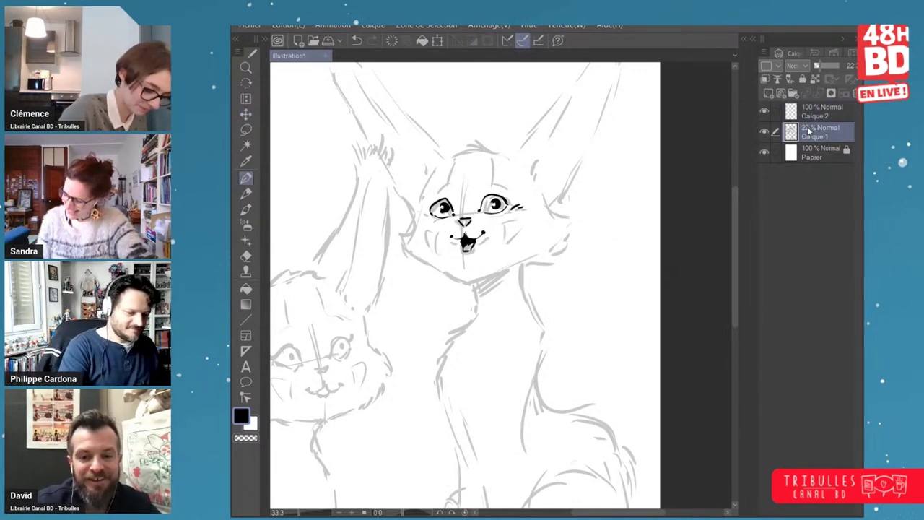
pyautogui.click(817, 66)
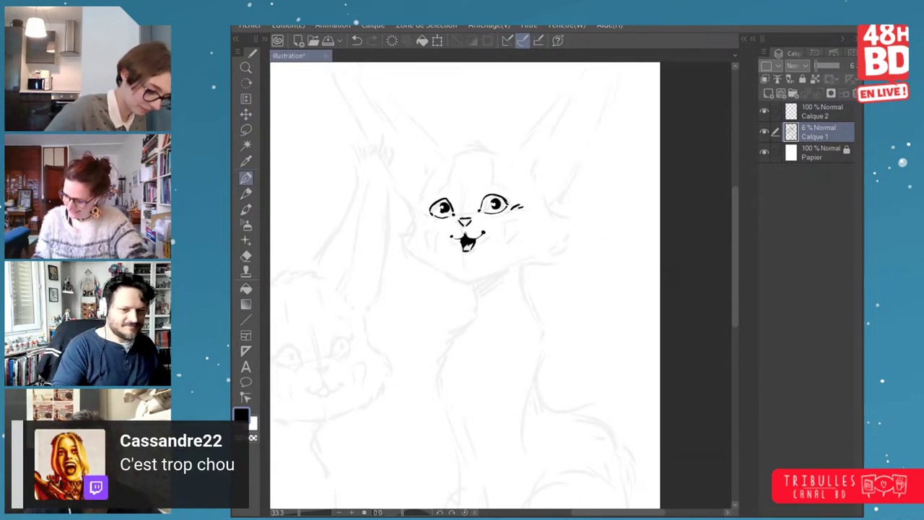
pyautogui.moveTo(816, 66); pyautogui.dragTo(817, 65)
pyautogui.click(824, 113)
# - Ink the seated creature's furry cheeks on both sides and the jaw line joining them under the chin
pyautogui.moveTo(431, 217)
pyautogui.mouseDown()
pyautogui.moveTo(402, 230)
pyautogui.moveTo(409, 256)
pyautogui.mouseUp()
pyautogui.moveTo(411, 249)
pyautogui.mouseDown()
pyautogui.moveTo(467, 277)
pyautogui.moveTo(532, 258)
pyautogui.mouseUp()
pyautogui.moveTo(545, 201)
pyautogui.mouseDown()
pyautogui.moveTo(542, 211)
pyautogui.moveTo(558, 211)
pyautogui.moveTo(563, 223)
pyautogui.moveTo(534, 258)
pyautogui.mouseUp()
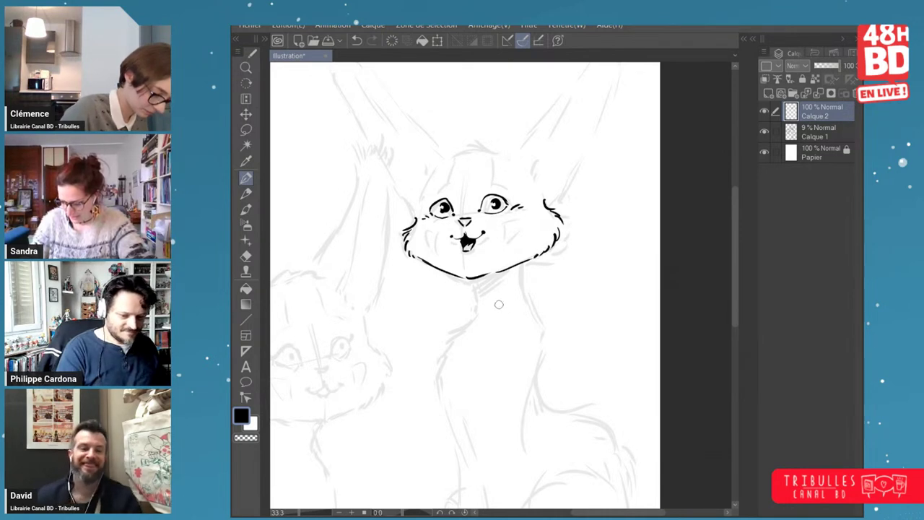
# - Ink the seated creature's neck and upper chest below the chin, undoing the first strokes and redrawing them with a dark chin shadow
pyautogui.moveTo(470, 278)
pyautogui.mouseDown()
pyautogui.moveTo(476, 304)
pyautogui.moveTo(491, 275)
pyautogui.moveTo(526, 289)
pyautogui.moveTo(465, 318)
pyautogui.moveTo(450, 347)
pyautogui.mouseUp()
pyautogui.hotkey('ctrl', 'z')
pyautogui.hotkey('ctrl', 'z')
pyautogui.hotkey('ctrl', 'z')
pyautogui.hotkey('ctrl', 'z')
pyautogui.moveTo(478, 301); pyautogui.dragTo(450, 339)
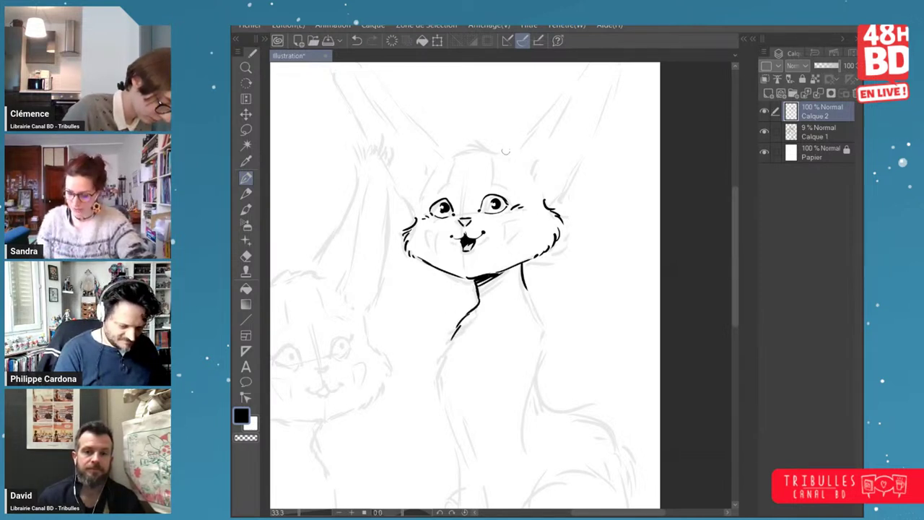
# - Ink the tufted top of the seated creature's head and both long pointed ears with their inner contours
pyautogui.moveTo(505, 150)
pyautogui.mouseDown()
pyautogui.moveTo(488, 142)
pyautogui.moveTo(463, 152)
pyautogui.mouseUp()
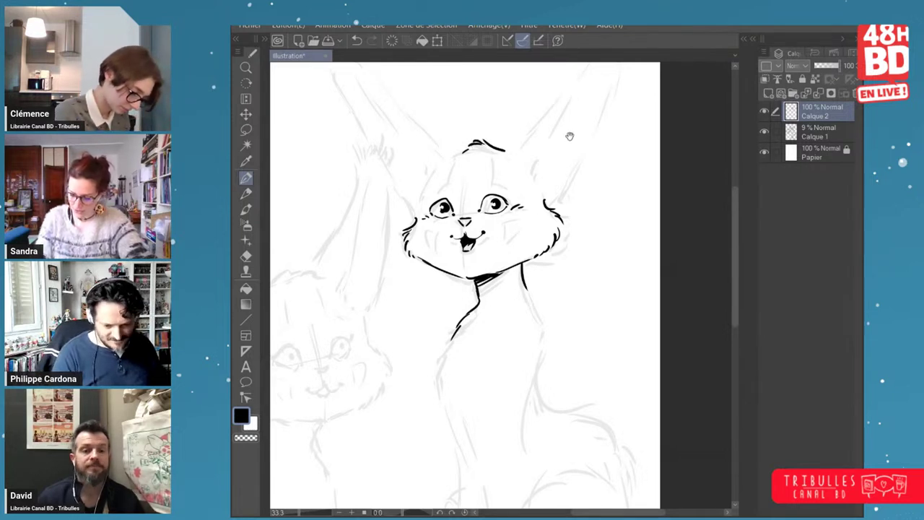
pyautogui.moveTo(569, 137)
pyautogui.mouseDown()
pyautogui.moveTo(547, 191)
pyautogui.moveTo(517, 218)
pyautogui.moveTo(502, 197)
pyautogui.moveTo(576, 122)
pyautogui.moveTo(568, 186)
pyautogui.moveTo(511, 288)
pyautogui.mouseUp()
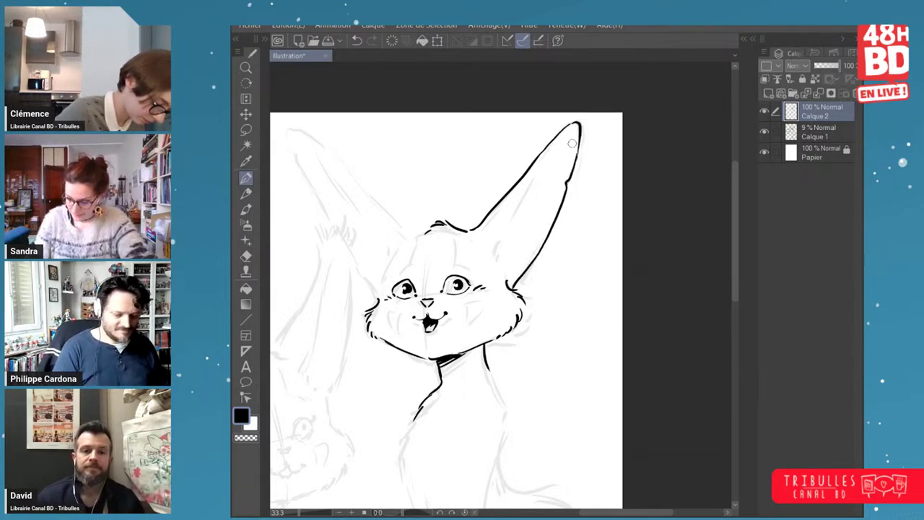
pyautogui.moveTo(571, 143)
pyautogui.mouseDown()
pyautogui.moveTo(534, 177)
pyautogui.moveTo(491, 247)
pyautogui.moveTo(485, 220)
pyautogui.moveTo(460, 232)
pyautogui.mouseUp()
pyautogui.moveTo(328, 119); pyautogui.dragTo(436, 225)
pyautogui.moveTo(326, 119); pyautogui.dragTo(362, 213)
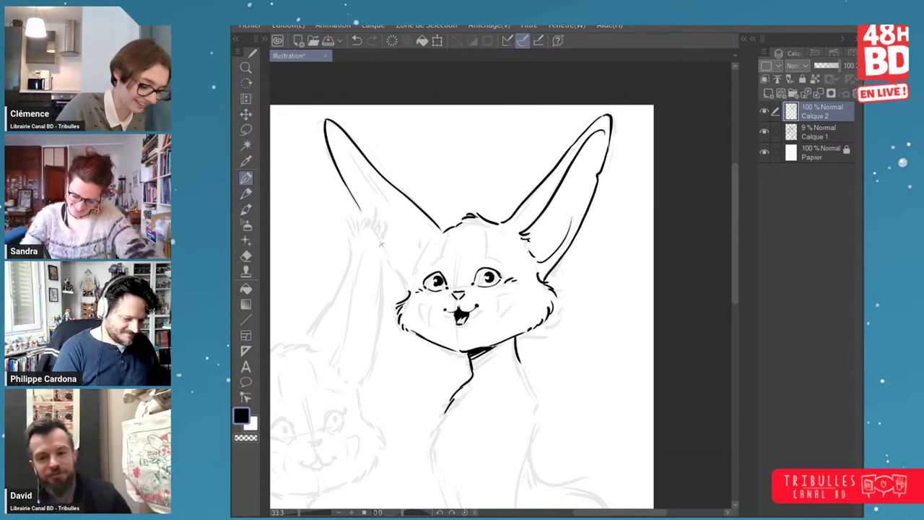
pyautogui.moveTo(377, 241); pyautogui.dragTo(408, 283)
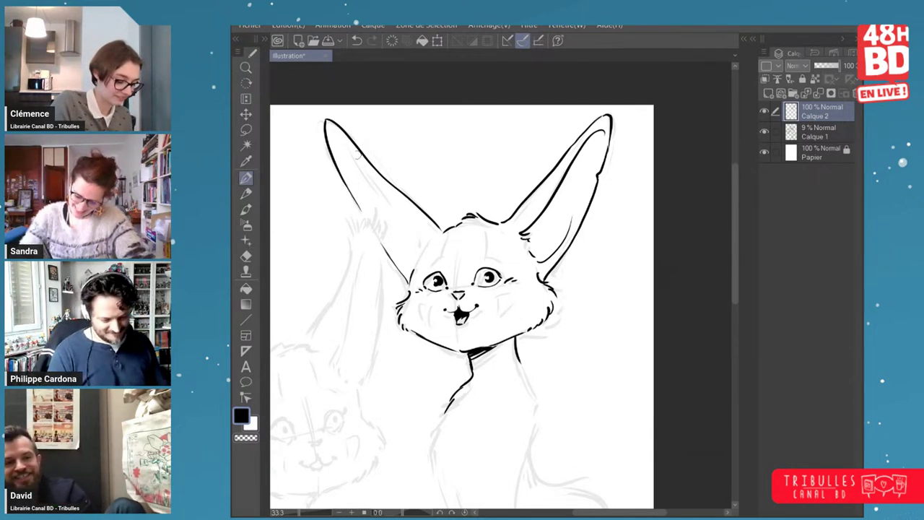
pyautogui.moveTo(336, 139); pyautogui.dragTo(426, 232)
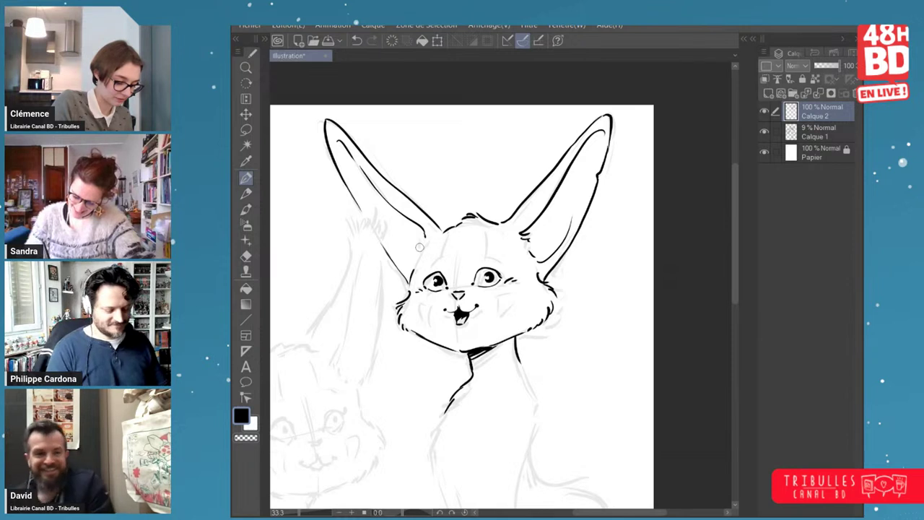
# - Ink the back of the seated creature's neck with a fur tuft, and continue the chest contour down to the foreleg
pyautogui.moveTo(553, 355); pyautogui.dragTo(539, 194)
pyautogui.moveTo(505, 199); pyautogui.dragTo(526, 228)
pyautogui.moveTo(522, 231)
pyautogui.mouseDown()
pyautogui.moveTo(517, 306)
pyautogui.moveTo(560, 229)
pyautogui.mouseUp()
pyautogui.press('e')
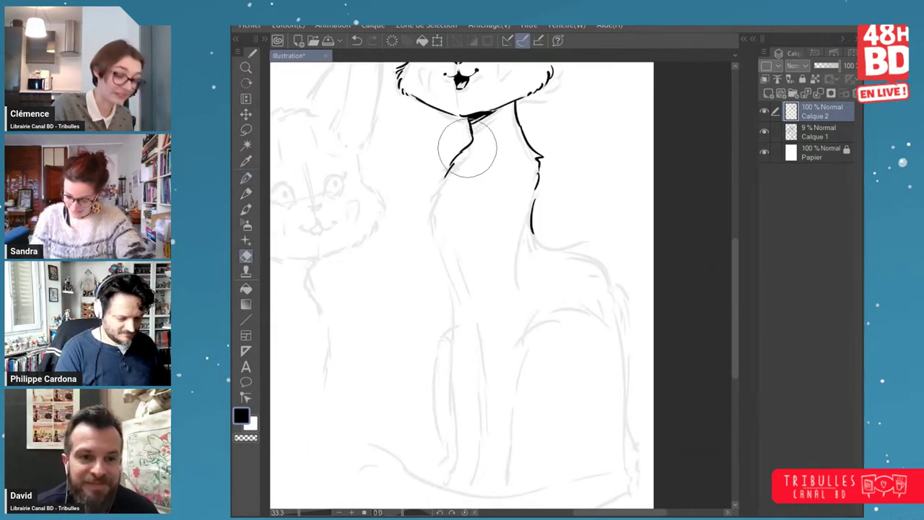
pyautogui.press('p')
pyautogui.moveTo(468, 154)
pyautogui.mouseDown()
pyautogui.moveTo(449, 172)
pyautogui.moveTo(434, 226)
pyautogui.moveTo(462, 259)
pyautogui.mouseUp()
# - Ink the seated creature's shoulder fur, forelegs, haunch and curved back down to the rump, redoing the inner foreleg line
pyautogui.scroll(-2, 491, 305)
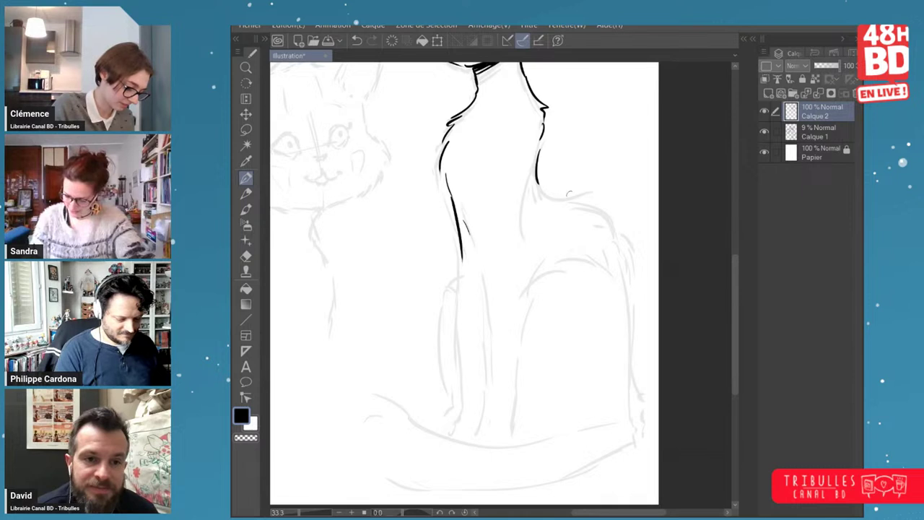
pyautogui.moveTo(528, 191)
pyautogui.mouseDown()
pyautogui.moveTo(530, 246)
pyautogui.moveTo(541, 257)
pyautogui.moveTo(526, 316)
pyautogui.mouseUp()
pyautogui.moveTo(469, 233); pyautogui.dragTo(494, 322)
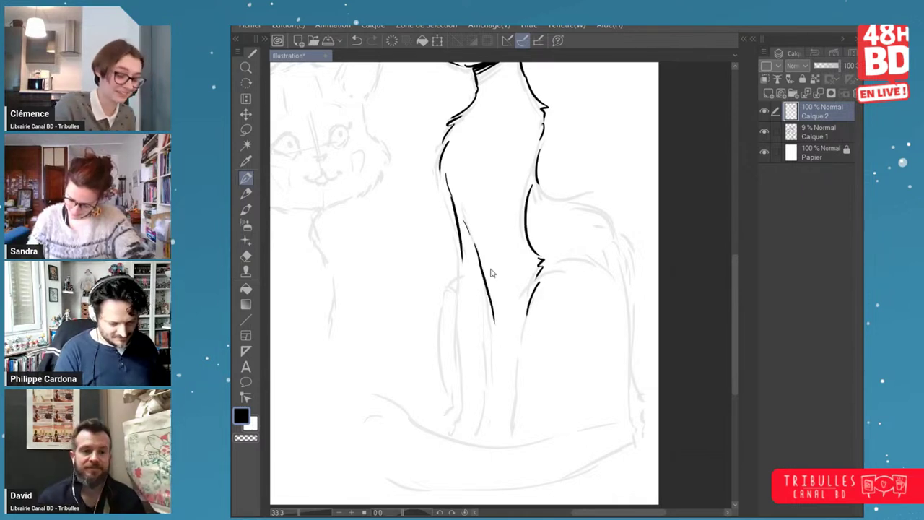
pyautogui.hotkey('ctrl', 'z')
pyautogui.moveTo(467, 244)
pyautogui.mouseDown()
pyautogui.moveTo(490, 325)
pyautogui.moveTo(482, 433)
pyautogui.mouseUp()
pyautogui.moveTo(528, 320); pyautogui.dragTo(519, 431)
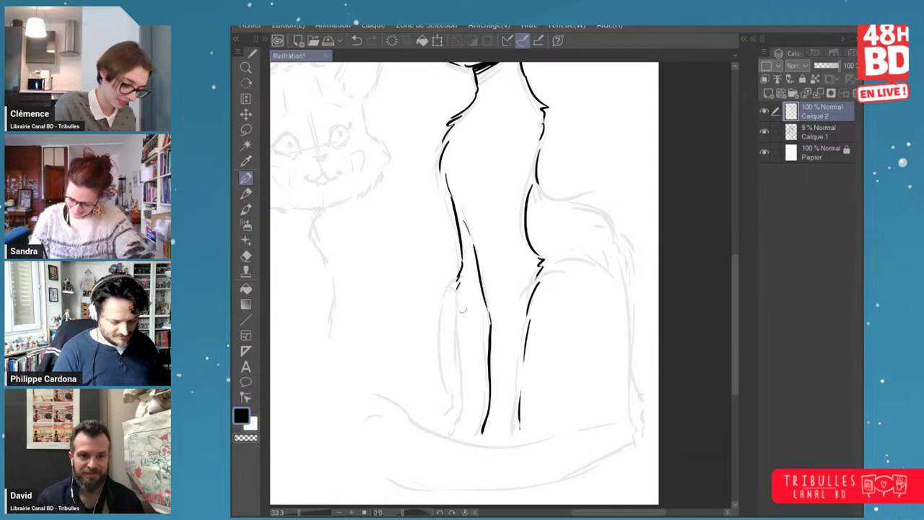
pyautogui.moveTo(456, 300); pyautogui.dragTo(460, 424)
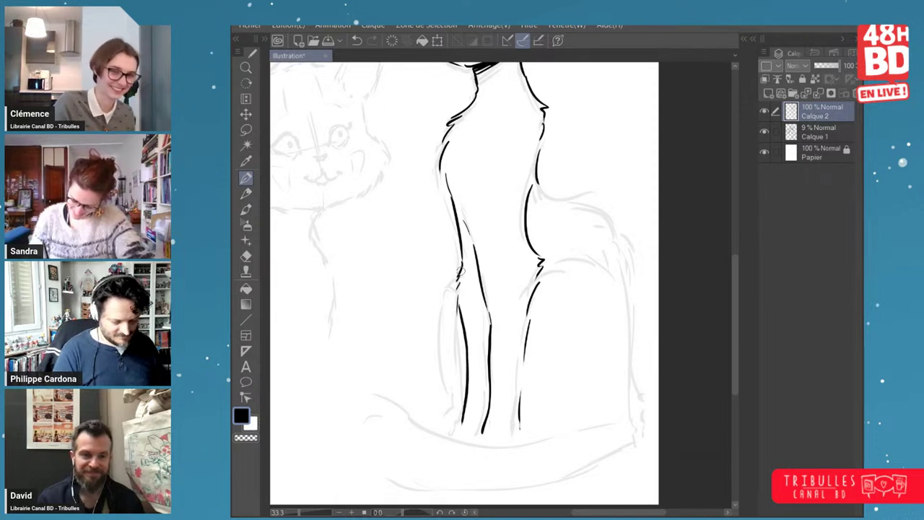
pyautogui.moveTo(460, 267)
pyautogui.mouseDown()
pyautogui.moveTo(441, 283)
pyautogui.moveTo(433, 321)
pyautogui.moveTo(448, 411)
pyautogui.mouseUp()
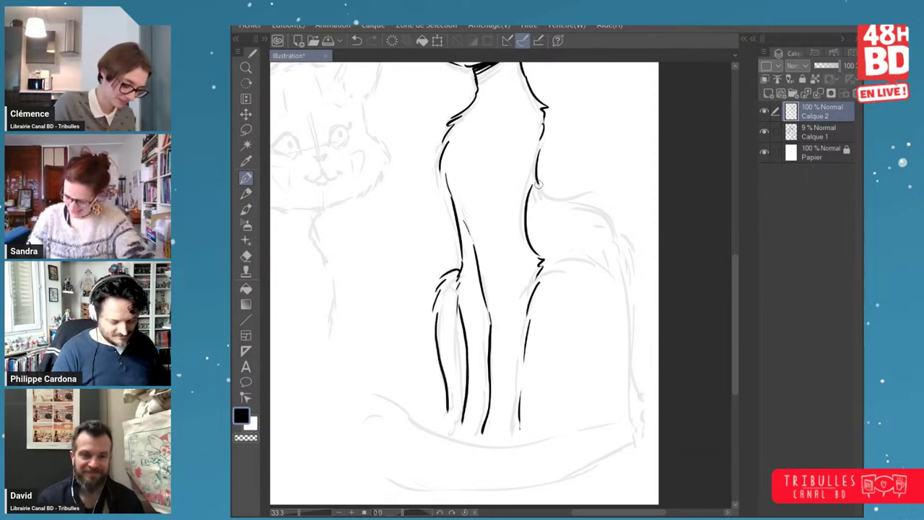
pyautogui.moveTo(537, 185)
pyautogui.mouseDown()
pyautogui.moveTo(563, 204)
pyautogui.moveTo(602, 199)
pyautogui.moveTo(583, 201)
pyautogui.moveTo(603, 207)
pyautogui.moveTo(624, 257)
pyautogui.moveTo(641, 409)
pyautogui.mouseUp()
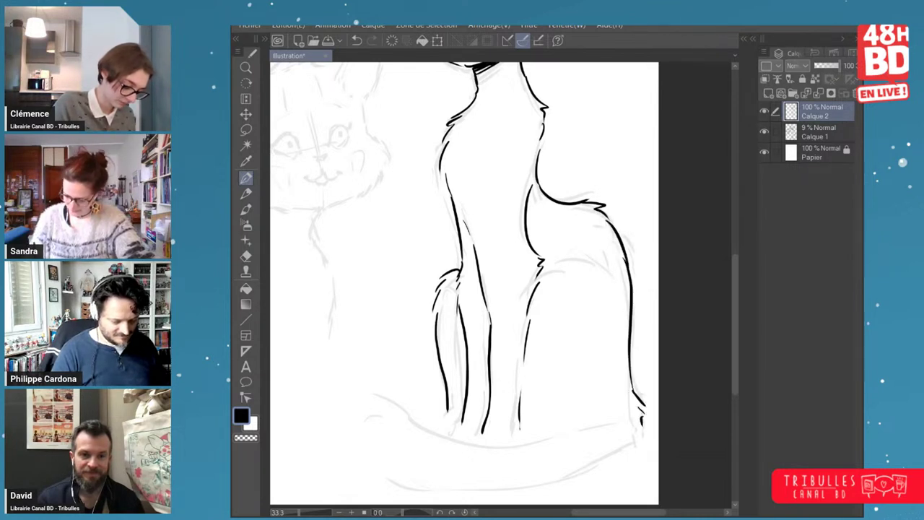
# - Erase the seated creature's inner foreleg line and redraw it from the chest down to the paw, with fur strokes at the chest
pyautogui.press('e')
pyautogui.moveTo(485, 283)
pyautogui.mouseDown()
pyautogui.moveTo(495, 320)
pyautogui.moveTo(490, 444)
pyautogui.mouseUp()
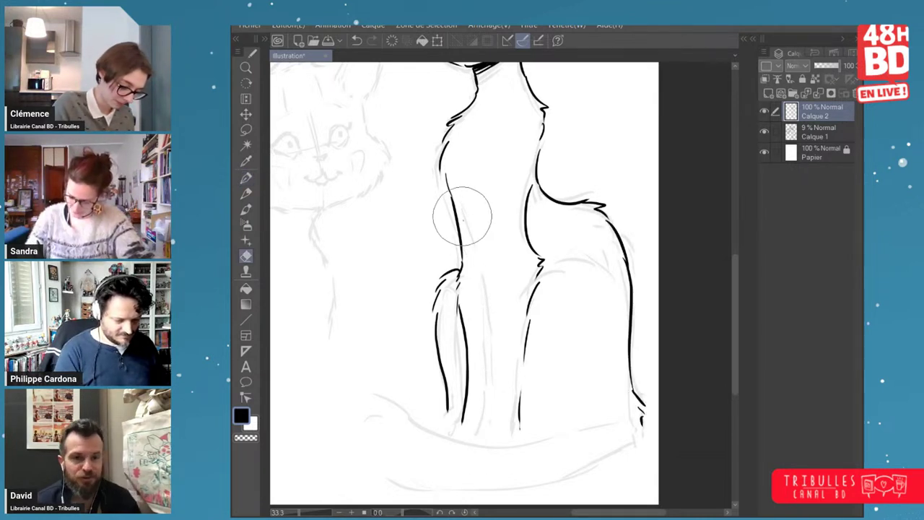
pyautogui.press('p')
pyautogui.moveTo(456, 180)
pyautogui.mouseDown()
pyautogui.moveTo(492, 251)
pyautogui.moveTo(492, 436)
pyautogui.mouseUp()
pyautogui.moveTo(623, 289); pyautogui.dragTo(588, 376)
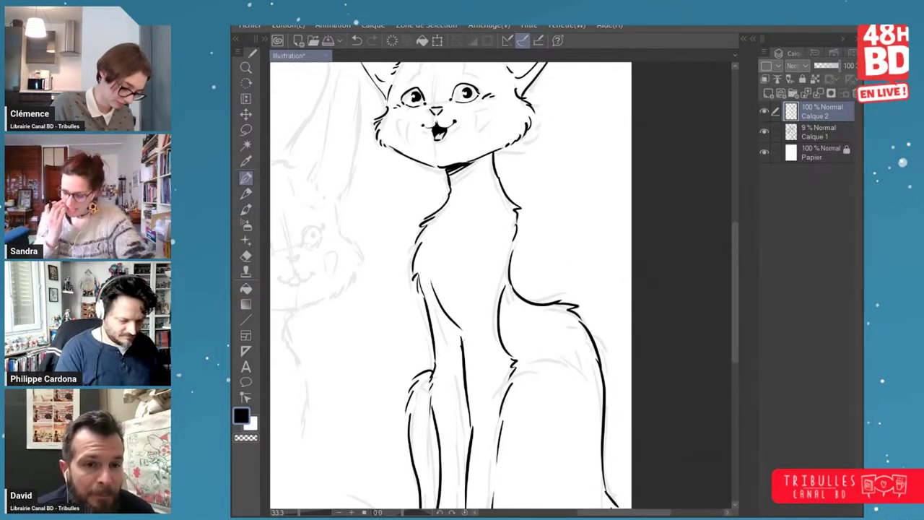
pyautogui.moveTo(573, 303); pyautogui.dragTo(565, 370)
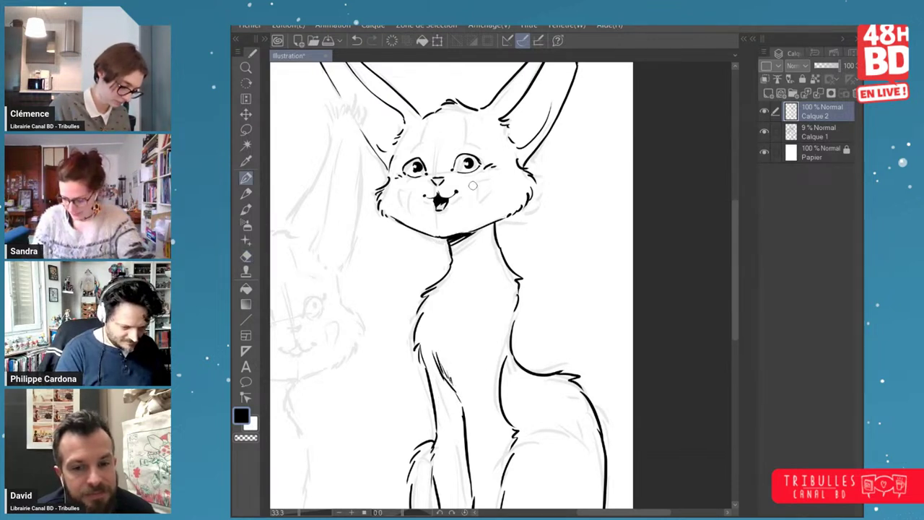
# - Ink the curved markings on both cheeks of the seated long-eared creature
pyautogui.moveTo(474, 185)
pyautogui.mouseDown()
pyautogui.moveTo(492, 178)
pyautogui.moveTo(479, 203)
pyautogui.mouseUp()
pyautogui.moveTo(411, 190); pyautogui.dragTo(411, 207)
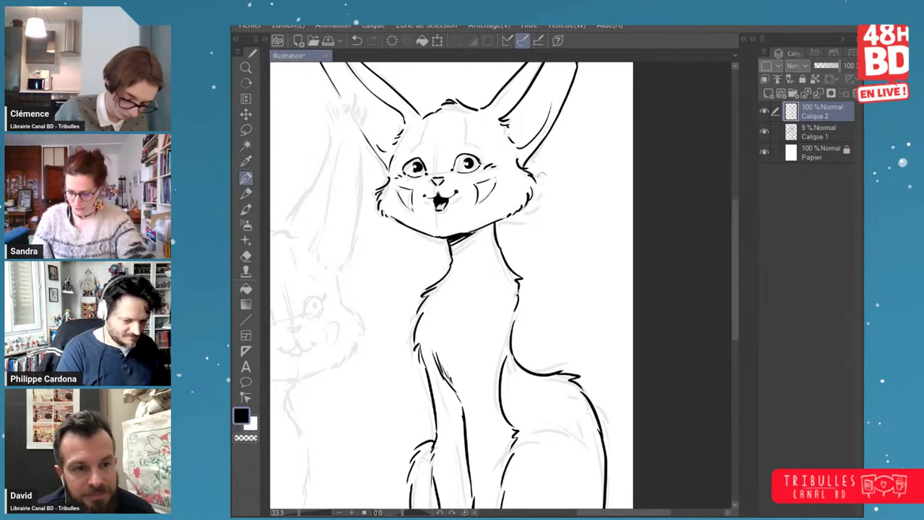
# - Draw trial limb-like contours with broken, pointed line ends in the empty area beside the seated creature, erasing and reworking parts of them
pyautogui.moveTo(373, 223)
pyautogui.mouseDown()
pyautogui.moveTo(412, 200)
pyautogui.moveTo(502, 223)
pyautogui.mouseUp()
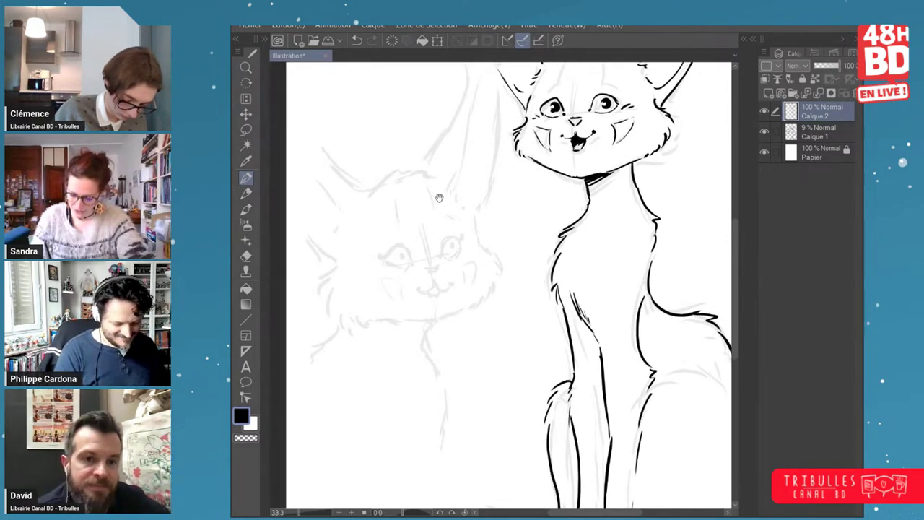
pyautogui.moveTo(439, 198); pyautogui.dragTo(434, 310)
pyautogui.moveTo(406, 151); pyautogui.dragTo(353, 282)
pyautogui.moveTo(418, 181)
pyautogui.mouseDown()
pyautogui.moveTo(376, 274)
pyautogui.moveTo(346, 303)
pyautogui.mouseUp()
pyautogui.press('e')
pyautogui.moveTo(355, 264); pyautogui.dragTo(348, 289)
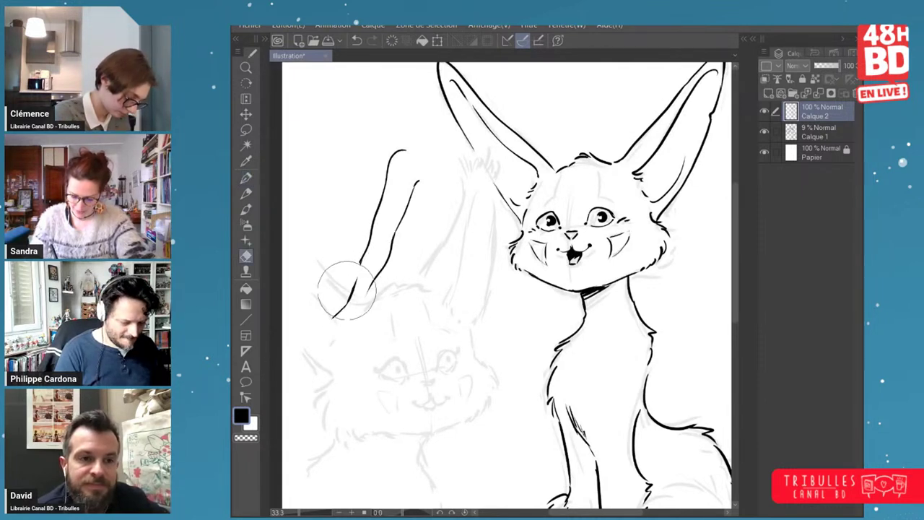
pyautogui.press('p')
pyautogui.moveTo(363, 257)
pyautogui.mouseDown()
pyautogui.moveTo(353, 289)
pyautogui.moveTo(360, 311)
pyautogui.mouseUp()
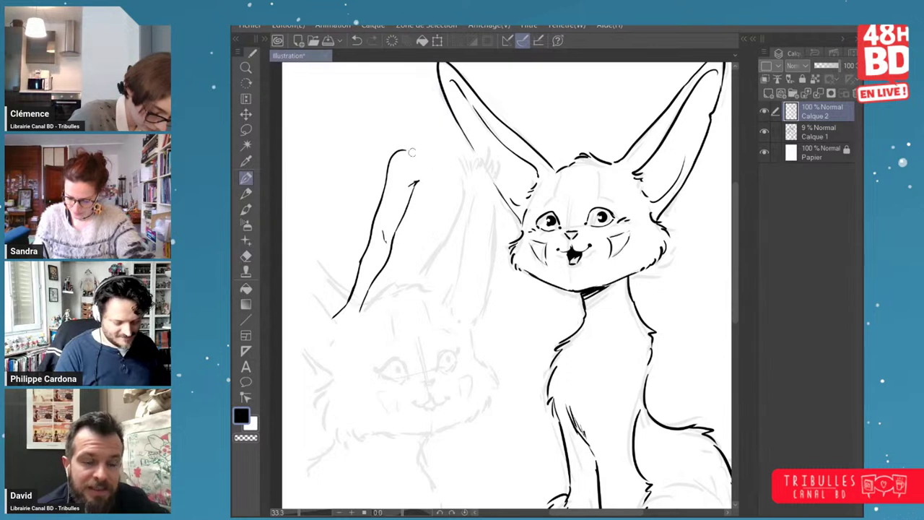
pyautogui.moveTo(419, 200); pyautogui.dragTo(431, 227)
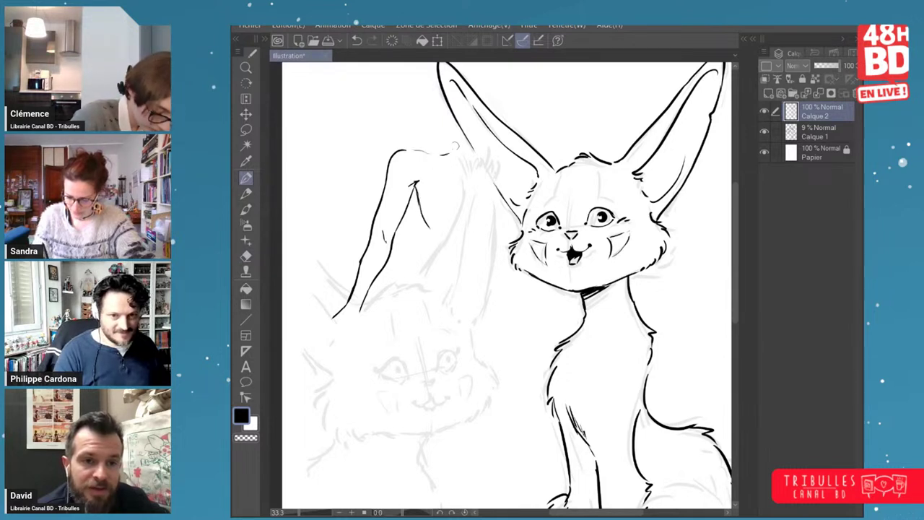
pyautogui.moveTo(409, 146); pyautogui.dragTo(435, 133)
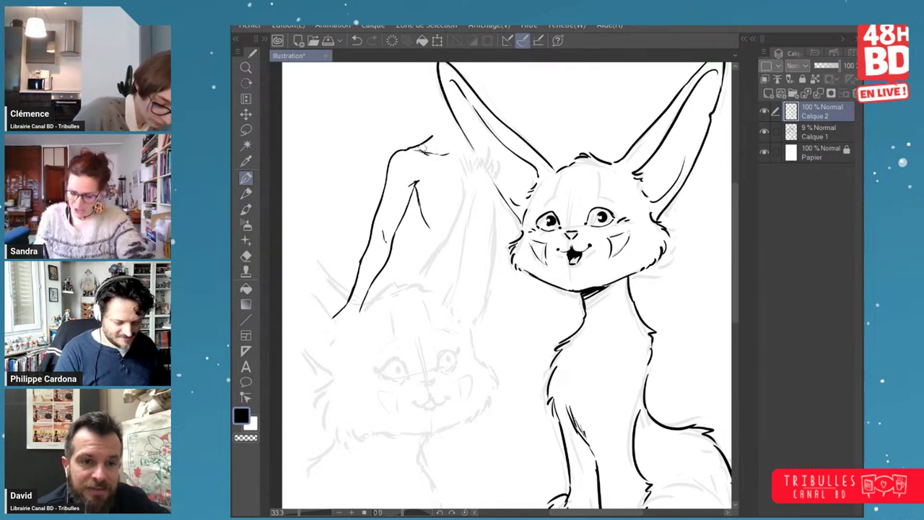
pyautogui.press('e')
pyautogui.moveTo(458, 158); pyautogui.dragTo(429, 154)
pyautogui.press('p')
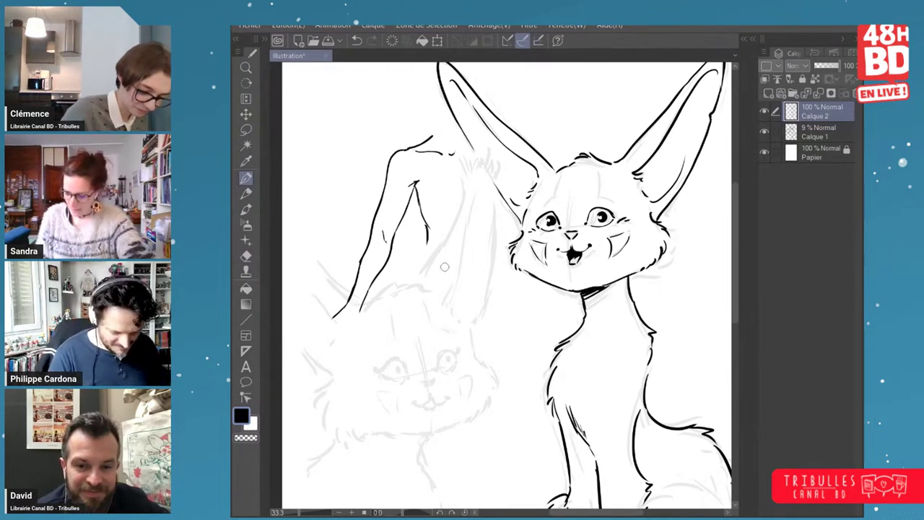
# - Lasso the trial contours beside the seated creature, delete them and clear the selection
pyautogui.press('m')
pyautogui.moveTo(434, 115)
pyautogui.mouseDown()
pyautogui.moveTo(277, 334)
pyautogui.moveTo(325, 186)
pyautogui.mouseUp()
pyautogui.press('Delete')
pyautogui.hotkey('ctrl', 'd')
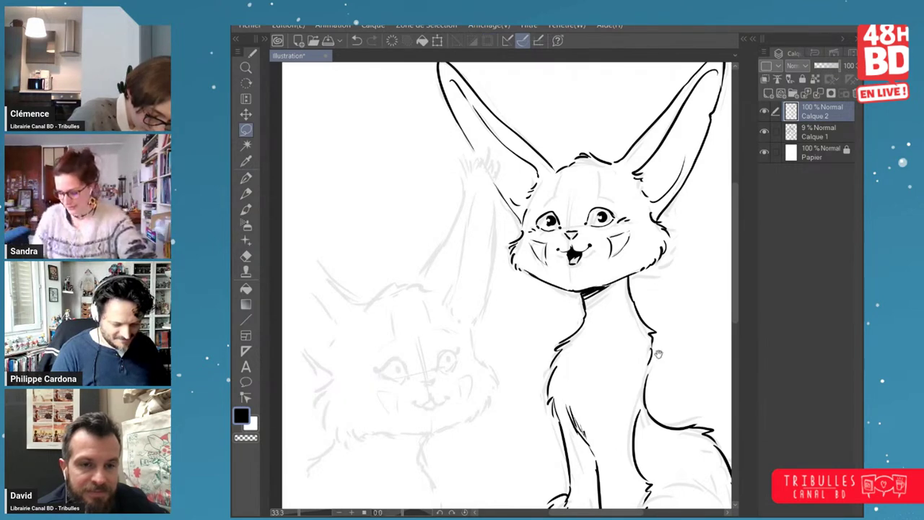
pyautogui.moveTo(658, 354); pyautogui.dragTo(532, 324)
pyautogui.press('p')
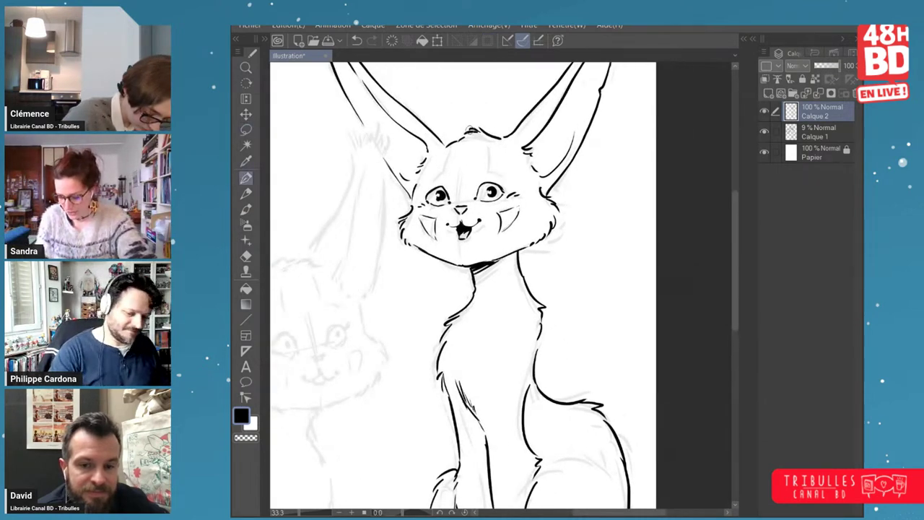
pyautogui.moveTo(500, 136); pyautogui.dragTo(444, 148)
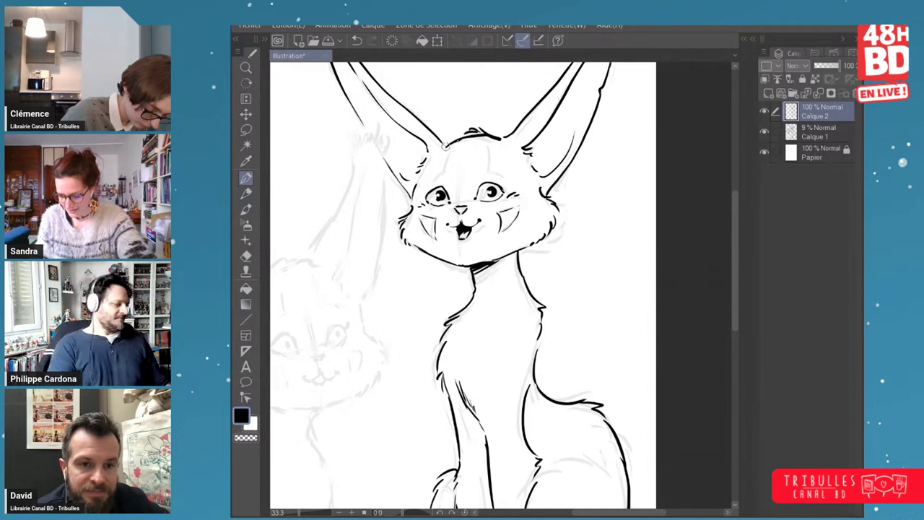
pyautogui.hotkey('ctrl', 'z')
pyautogui.press('e')
pyautogui.press('p')
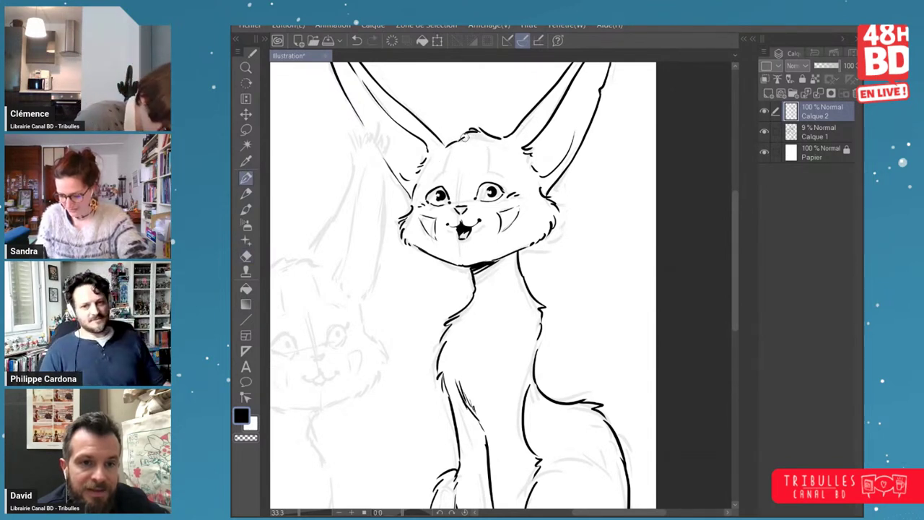
# - Ink the curved upper contour of the seated creature's thigh inside the haunch with short fur strokes
pyautogui.moveTo(497, 174); pyautogui.dragTo(499, 186)
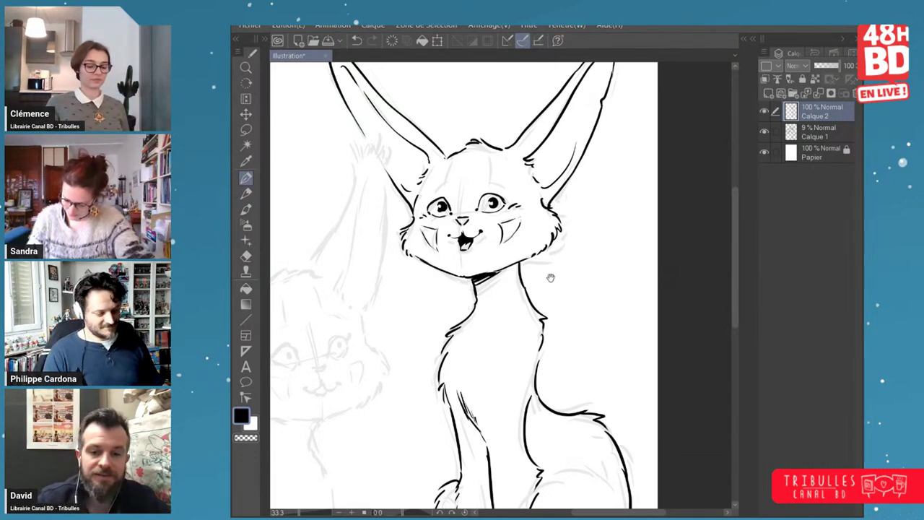
pyautogui.scroll(-3, 548, 224)
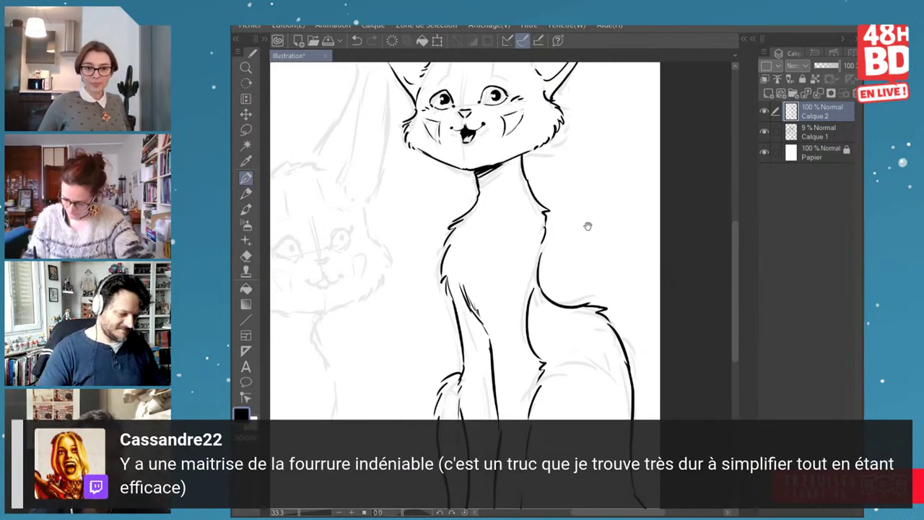
pyautogui.moveTo(598, 266); pyautogui.dragTo(555, 173)
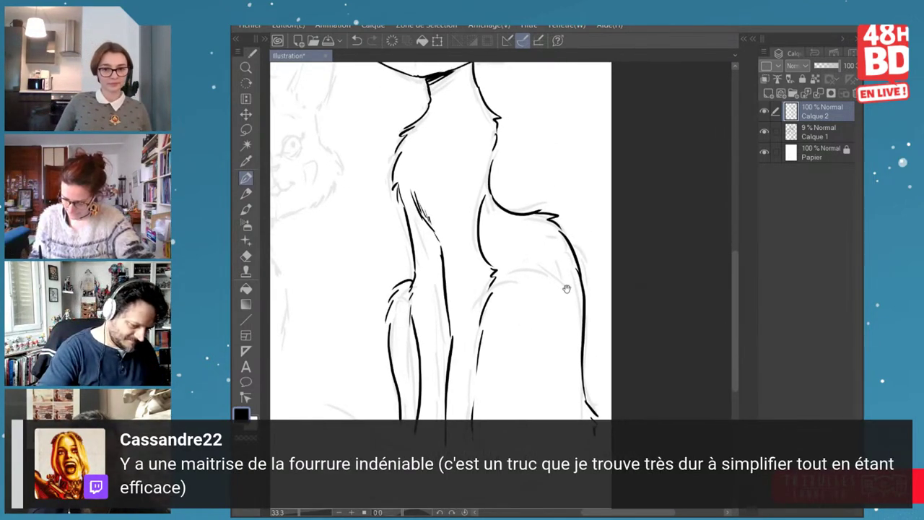
pyautogui.moveTo(567, 283)
pyautogui.mouseDown()
pyautogui.moveTo(516, 276)
pyautogui.moveTo(498, 291)
pyautogui.mouseUp()
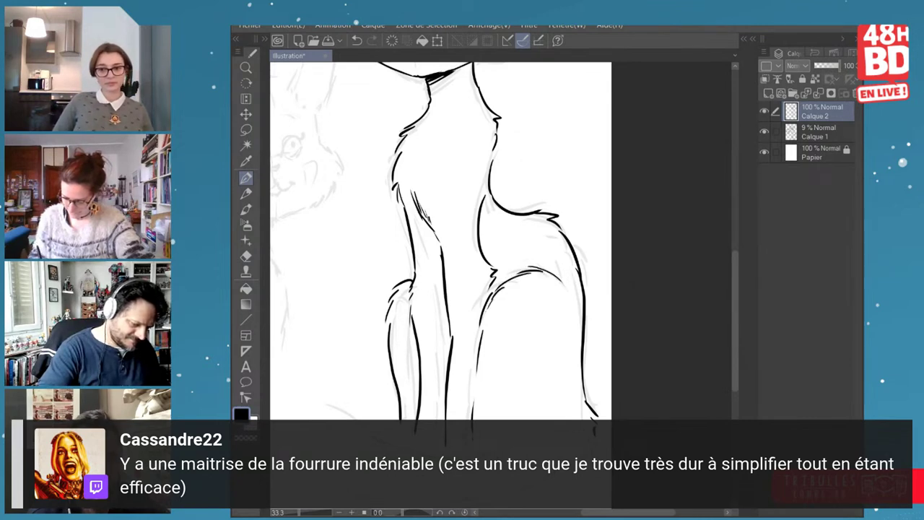
# - Ink the seated creature's long bushy tail, sweeping from the rump across the paws and back along its lower edge
pyautogui.moveTo(542, 397); pyautogui.dragTo(548, 307)
pyautogui.moveTo(575, 376)
pyautogui.mouseDown()
pyautogui.moveTo(587, 346)
pyautogui.moveTo(459, 355)
pyautogui.mouseUp()
pyautogui.moveTo(458, 354)
pyautogui.mouseDown()
pyautogui.moveTo(374, 314)
pyautogui.moveTo(342, 313)
pyautogui.mouseUp()
pyautogui.moveTo(320, 348); pyautogui.dragTo(475, 331)
pyautogui.moveTo(507, 297)
pyautogui.mouseDown()
pyautogui.moveTo(473, 303)
pyautogui.moveTo(411, 348)
pyautogui.moveTo(459, 385)
pyautogui.moveTo(589, 387)
pyautogui.mouseUp()
pyautogui.moveTo(664, 378); pyautogui.dragTo(540, 366)
pyautogui.moveTo(432, 373)
pyautogui.mouseDown()
pyautogui.moveTo(537, 365)
pyautogui.moveTo(618, 321)
pyautogui.mouseUp()
# - Clean up and join the gap in the tail's lower contour, and add short fur strokes at the tail's base
pyautogui.press('e')
pyautogui.moveTo(439, 369); pyautogui.dragTo(430, 373)
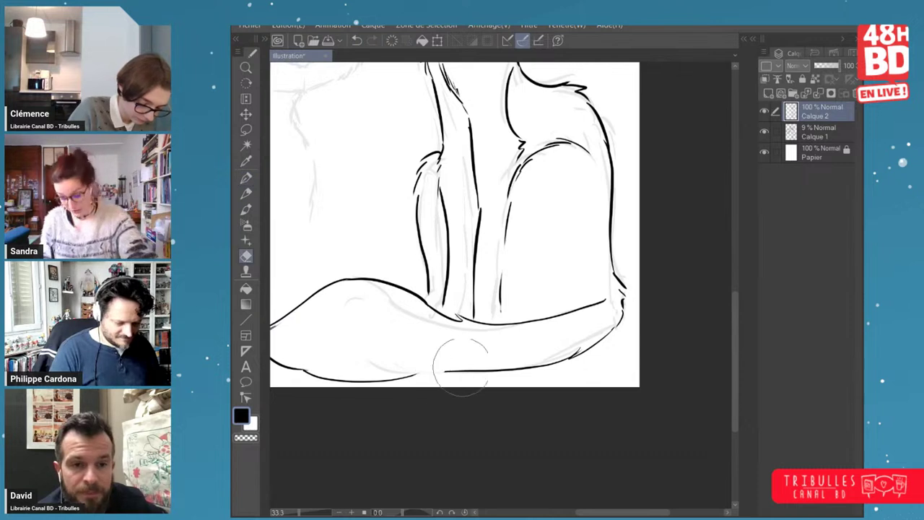
pyautogui.press('p')
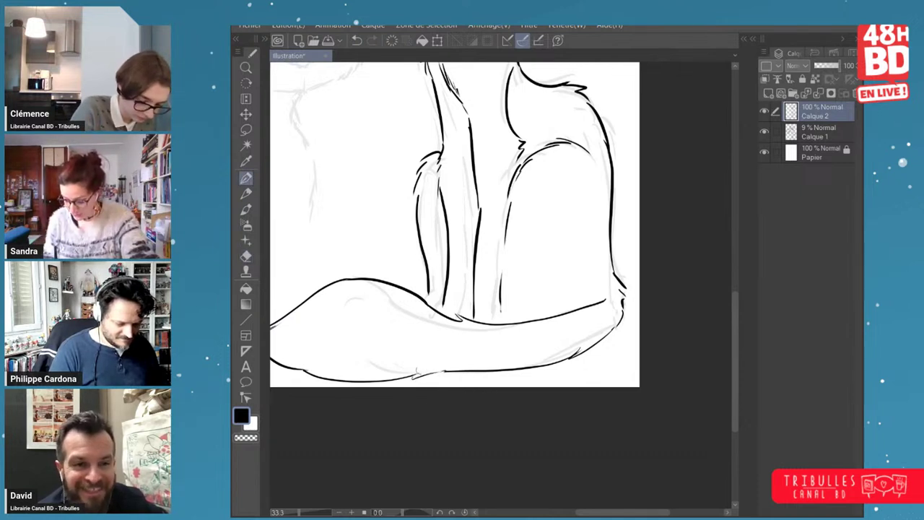
pyautogui.hotkey('ctrl', 'z')
pyautogui.moveTo(417, 374); pyautogui.dragTo(460, 370)
pyautogui.press('e')
pyautogui.press('p')
pyautogui.press('space')
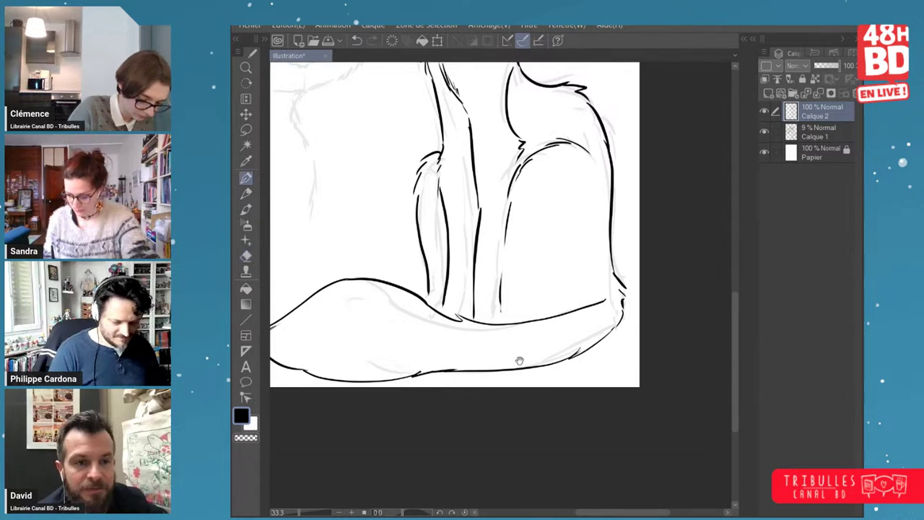
pyautogui.moveTo(519, 360); pyautogui.dragTo(482, 395)
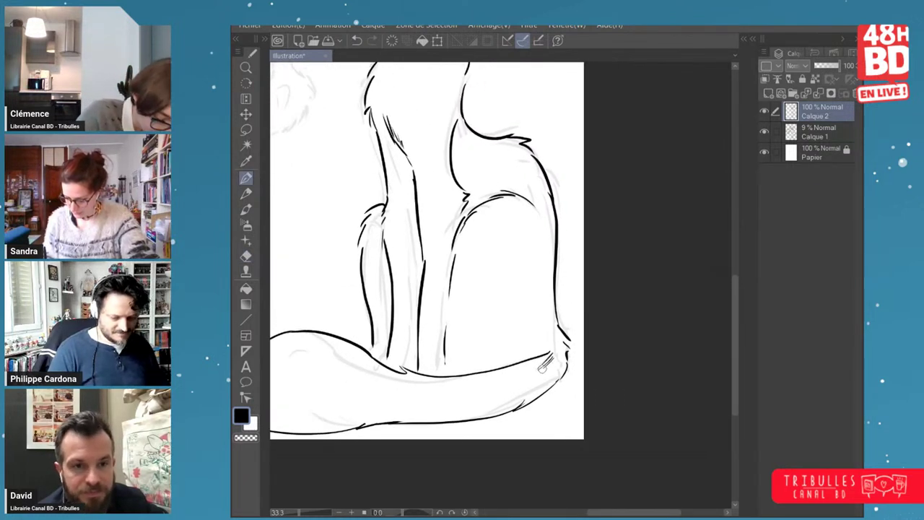
pyautogui.moveTo(548, 371); pyautogui.dragTo(540, 383)
# - Ink the pointed forehead markings above both of the seated creature's eyes, with hatching in one of them
pyautogui.moveTo(561, 332); pyautogui.dragTo(535, 477)
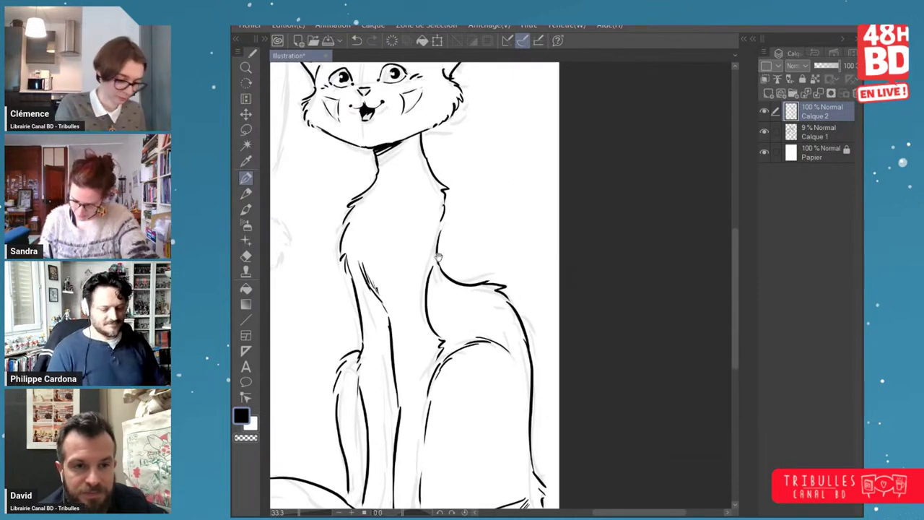
pyautogui.scroll(4, 438, 257)
pyautogui.scroll(2, 406, 253)
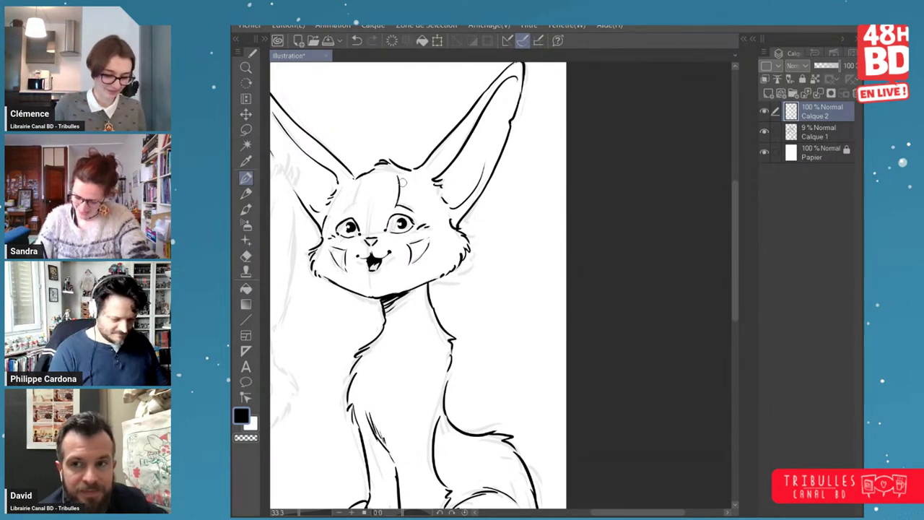
pyautogui.moveTo(400, 177); pyautogui.dragTo(402, 196)
pyautogui.moveTo(405, 185); pyautogui.dragTo(412, 209)
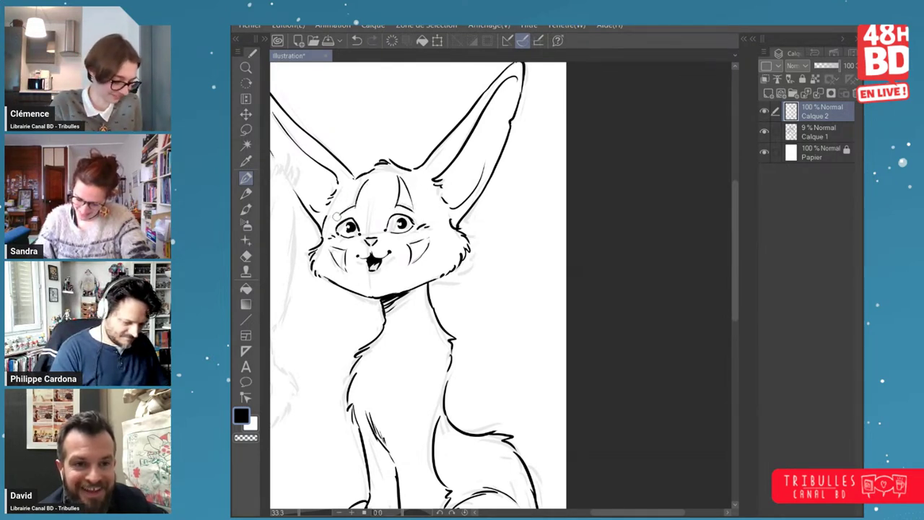
pyautogui.moveTo(351, 193); pyautogui.dragTo(349, 205)
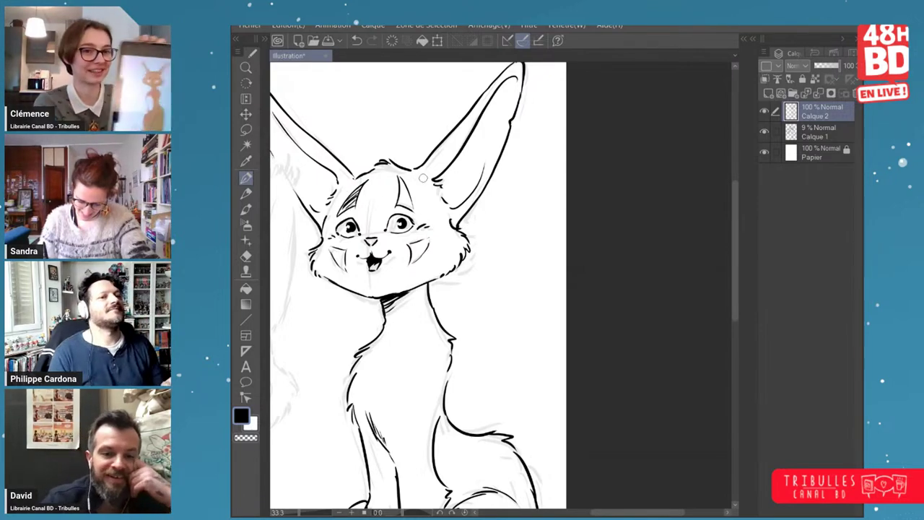
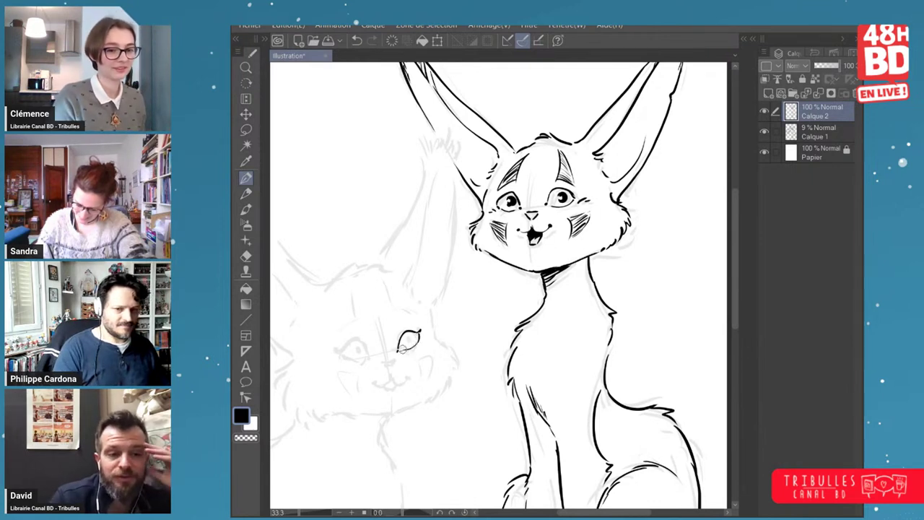
# - Ink the eyes of the second creature over the faded sketch, with lashes and pupils
pyautogui.moveTo(408, 334)
pyautogui.mouseDown()
pyautogui.moveTo(368, 354)
pyautogui.moveTo(337, 350)
pyautogui.mouseUp()
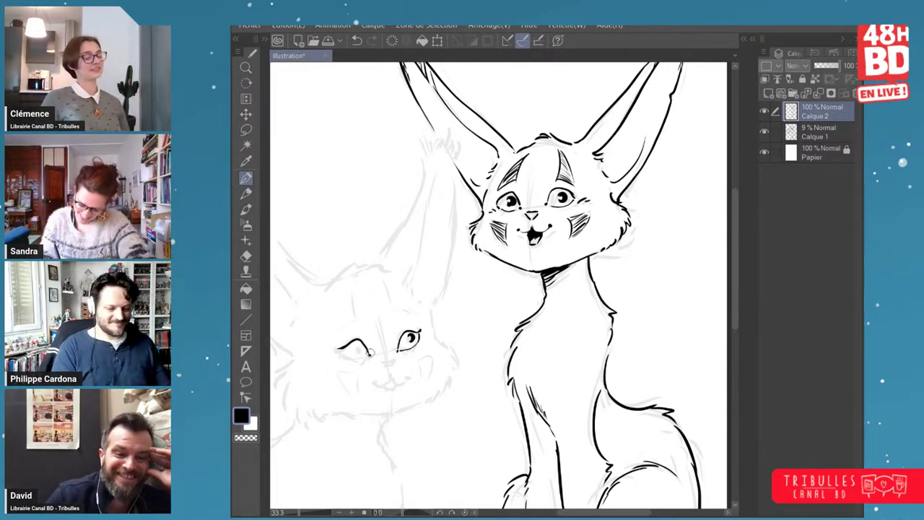
pyautogui.moveTo(370, 354)
pyautogui.mouseDown()
pyautogui.moveTo(349, 340)
pyautogui.moveTo(337, 349)
pyautogui.mouseUp()
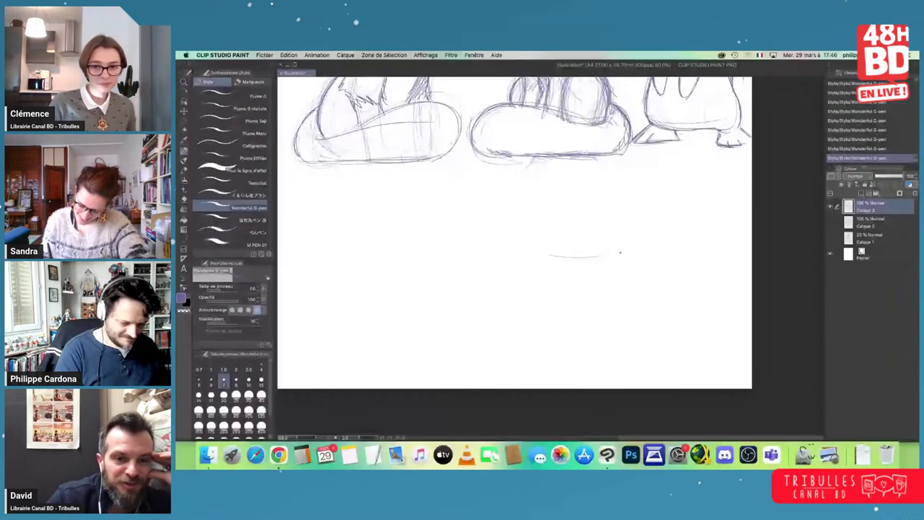
# - Sketch light curved strokes in the blank area below the row of rough figures in the other illustration
pyautogui.moveTo(542, 254); pyautogui.dragTo(622, 259)
pyautogui.moveTo(630, 200)
pyautogui.mouseDown()
pyautogui.moveTo(609, 299)
pyautogui.moveTo(641, 313)
pyautogui.moveTo(621, 306)
pyautogui.moveTo(638, 304)
pyautogui.mouseUp()
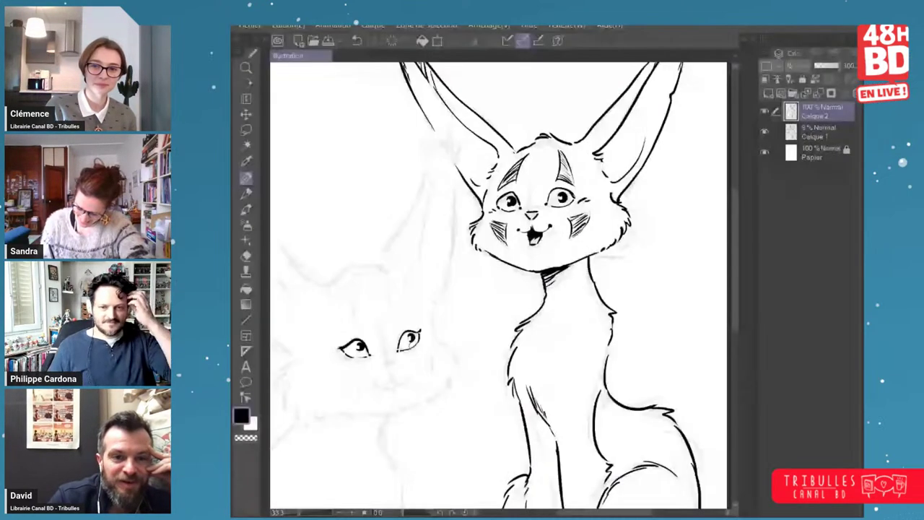
# - Touch up the second creature's eye, and ink its small nose and open smiling mouth
pyautogui.moveTo(412, 333)
pyautogui.mouseDown()
pyautogui.moveTo(410, 342)
pyautogui.moveTo(416, 333)
pyautogui.mouseUp()
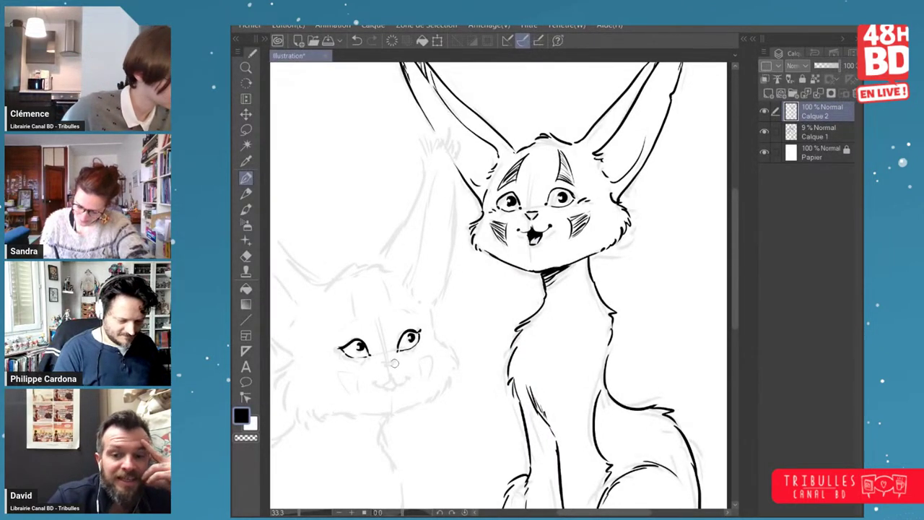
pyautogui.moveTo(394, 358)
pyautogui.mouseDown()
pyautogui.moveTo(385, 363)
pyautogui.moveTo(441, 343)
pyautogui.mouseUp()
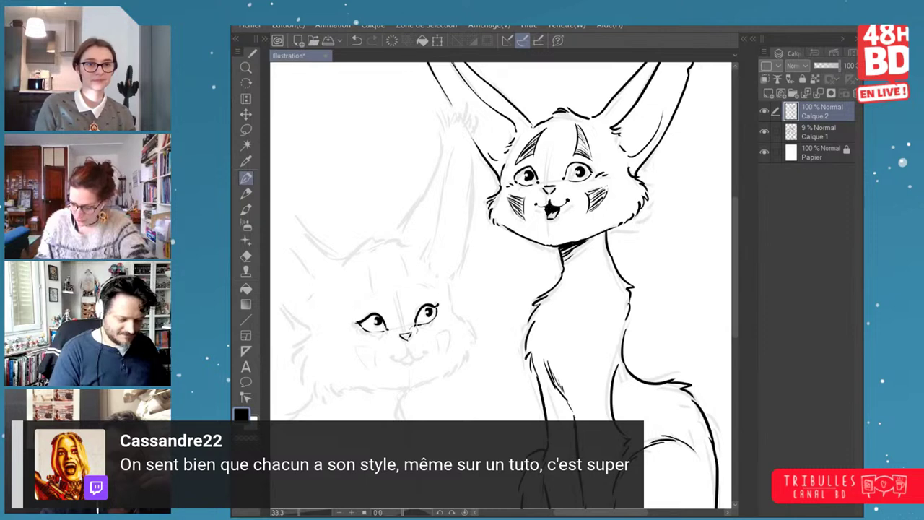
pyautogui.moveTo(409, 346)
pyautogui.mouseDown()
pyautogui.moveTo(391, 349)
pyautogui.moveTo(420, 350)
pyautogui.moveTo(407, 364)
pyautogui.mouseUp()
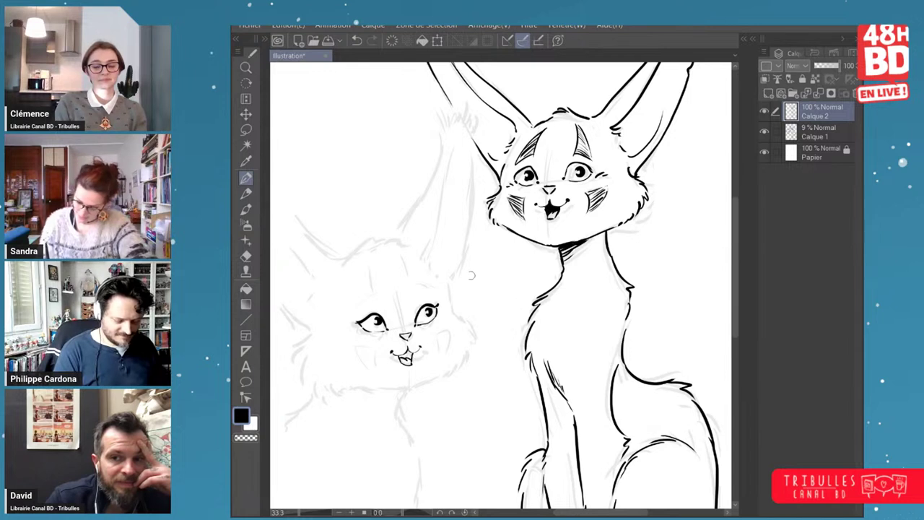
# - Ink the second creature's furry cheek and jawline next to the seated creature, and the tufted top of its head
pyautogui.moveTo(447, 290); pyautogui.dragTo(469, 337)
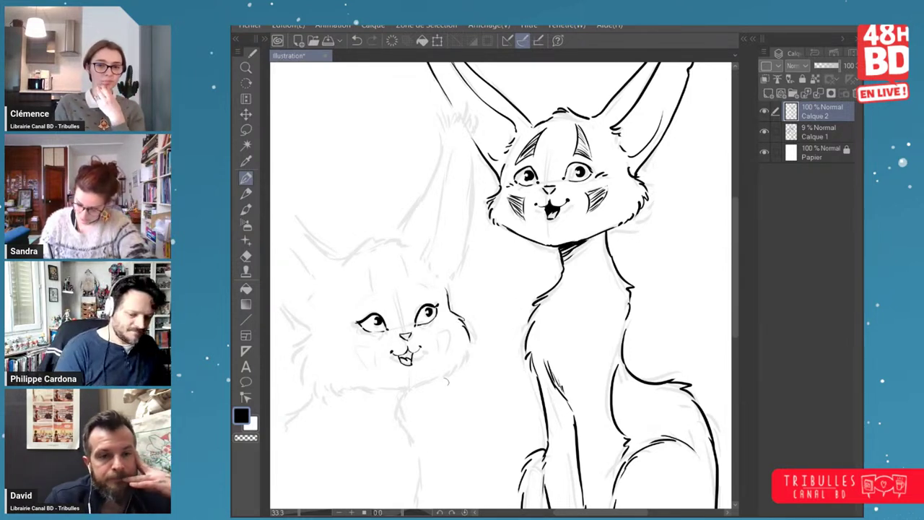
pyautogui.moveTo(427, 378); pyautogui.dragTo(471, 347)
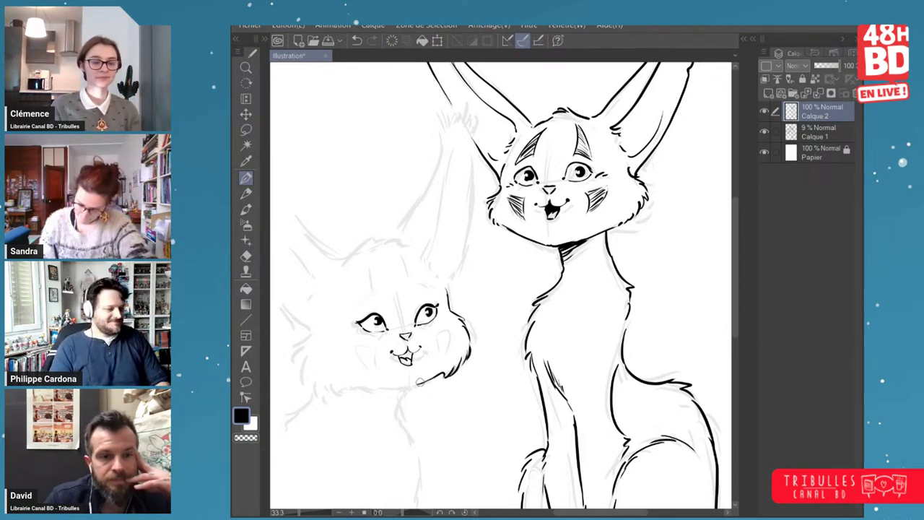
pyautogui.moveTo(352, 253)
pyautogui.mouseDown()
pyautogui.moveTo(371, 234)
pyautogui.moveTo(404, 245)
pyautogui.moveTo(412, 274)
pyautogui.moveTo(435, 291)
pyautogui.mouseUp()
# - Outline the second creature's pointed forehead markings above both eyes and the curved markings on both cheeks
pyautogui.moveTo(408, 259); pyautogui.dragTo(433, 281)
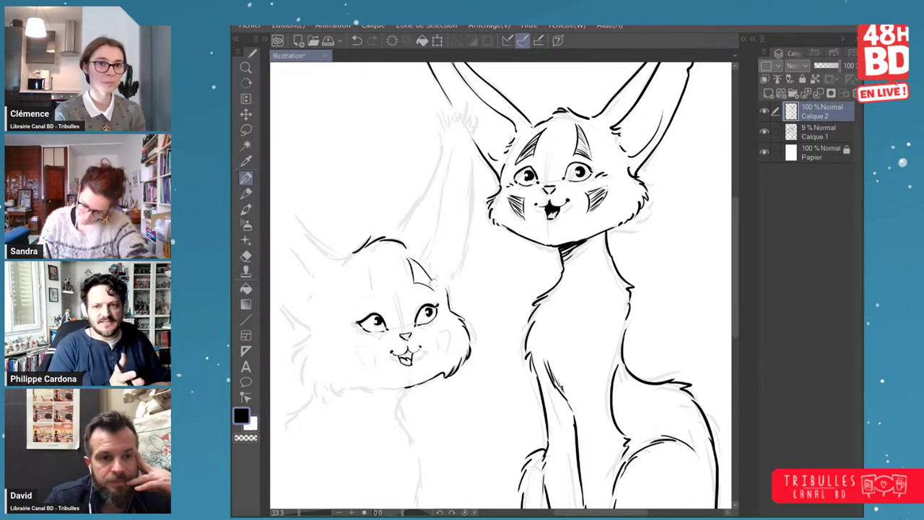
pyautogui.moveTo(373, 267)
pyautogui.mouseDown()
pyautogui.moveTo(375, 290)
pyautogui.moveTo(358, 304)
pyautogui.mouseUp()
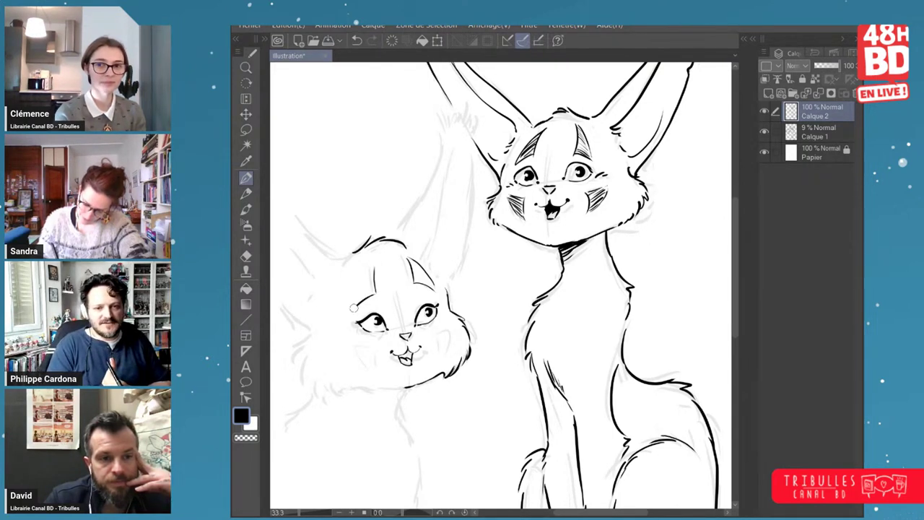
pyautogui.moveTo(374, 265); pyautogui.dragTo(352, 311)
pyautogui.moveTo(376, 348)
pyautogui.mouseDown()
pyautogui.moveTo(358, 353)
pyautogui.moveTo(375, 370)
pyautogui.mouseUp()
pyautogui.moveTo(430, 336)
pyautogui.mouseDown()
pyautogui.moveTo(437, 350)
pyautogui.moveTo(444, 329)
pyautogui.moveTo(434, 356)
pyautogui.mouseUp()
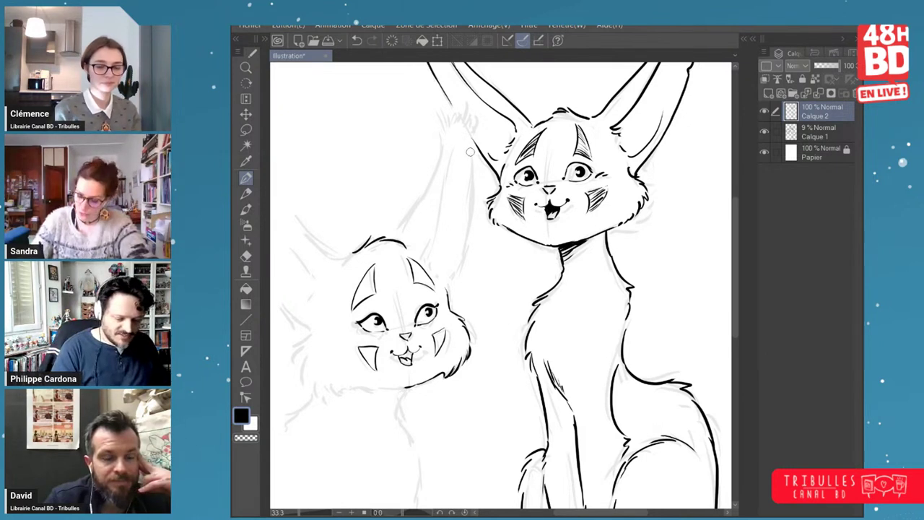
# - Ink the second creature's tall ear beside the seated creature, with its tufted tip, inner fold and outer edge down to the head
pyautogui.moveTo(440, 117)
pyautogui.mouseDown()
pyautogui.moveTo(446, 134)
pyautogui.moveTo(478, 96)
pyautogui.moveTo(465, 130)
pyautogui.moveTo(479, 127)
pyautogui.moveTo(471, 161)
pyautogui.mouseUp()
pyautogui.moveTo(446, 130); pyautogui.dragTo(394, 238)
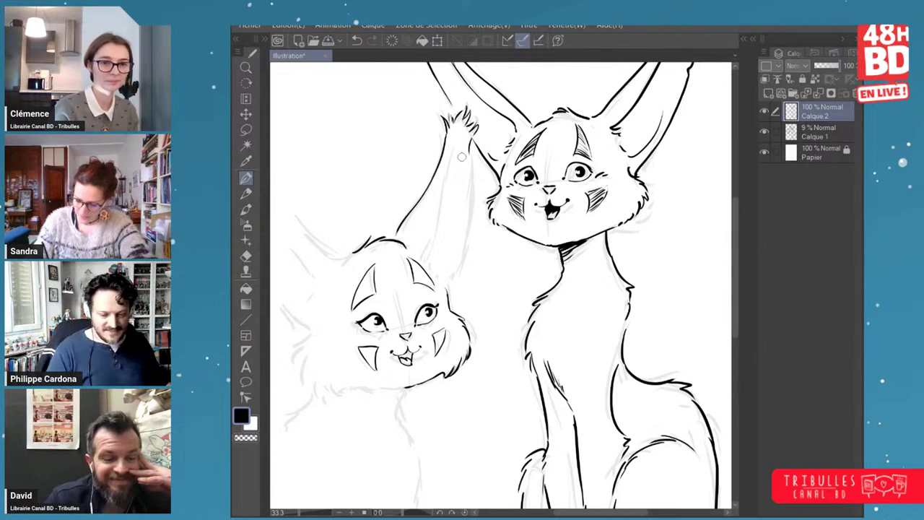
pyautogui.moveTo(461, 139)
pyautogui.mouseDown()
pyautogui.moveTo(434, 211)
pyautogui.moveTo(402, 248)
pyautogui.moveTo(421, 255)
pyautogui.mouseUp()
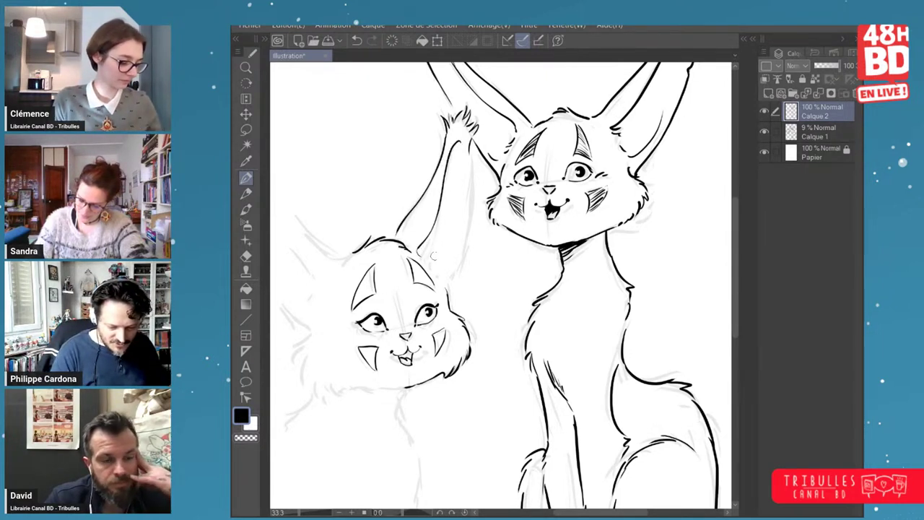
pyautogui.moveTo(469, 150)
pyautogui.mouseDown()
pyautogui.moveTo(464, 247)
pyautogui.moveTo(455, 269)
pyautogui.moveTo(434, 270)
pyautogui.moveTo(492, 209)
pyautogui.mouseUp()
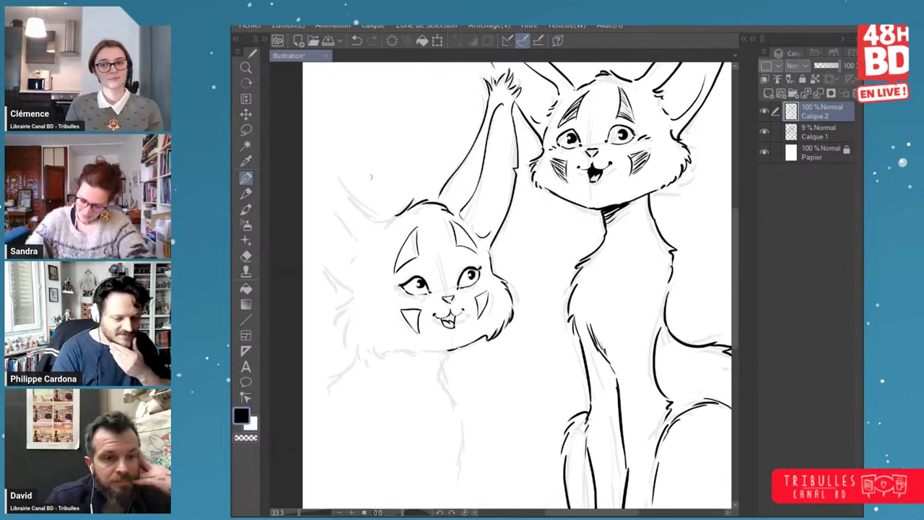
# - Ink the upper edge of the second creature's other ear, redoing its curve, and add the inner line with fur at its base
pyautogui.moveTo(325, 165)
pyautogui.mouseDown()
pyautogui.moveTo(380, 199)
pyautogui.moveTo(353, 200)
pyautogui.moveTo(387, 219)
pyautogui.mouseUp()
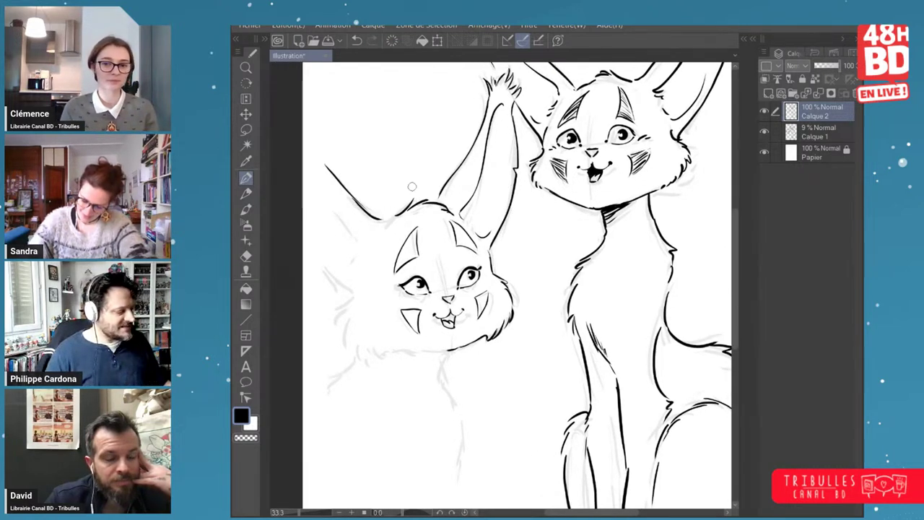
pyautogui.hotkey('ctrl', 'z')
pyautogui.moveTo(348, 193); pyautogui.dragTo(394, 220)
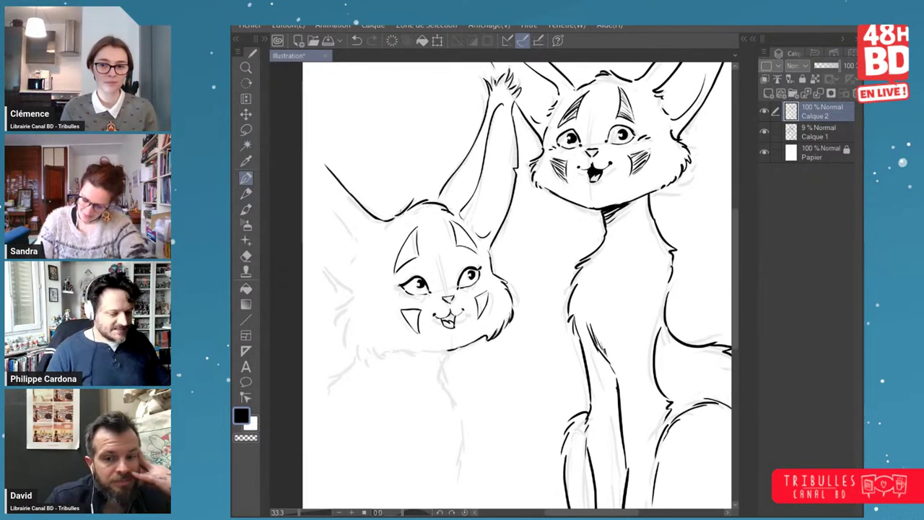
pyautogui.moveTo(320, 178)
pyautogui.mouseDown()
pyautogui.moveTo(359, 235)
pyautogui.moveTo(339, 313)
pyautogui.moveTo(348, 334)
pyautogui.mouseUp()
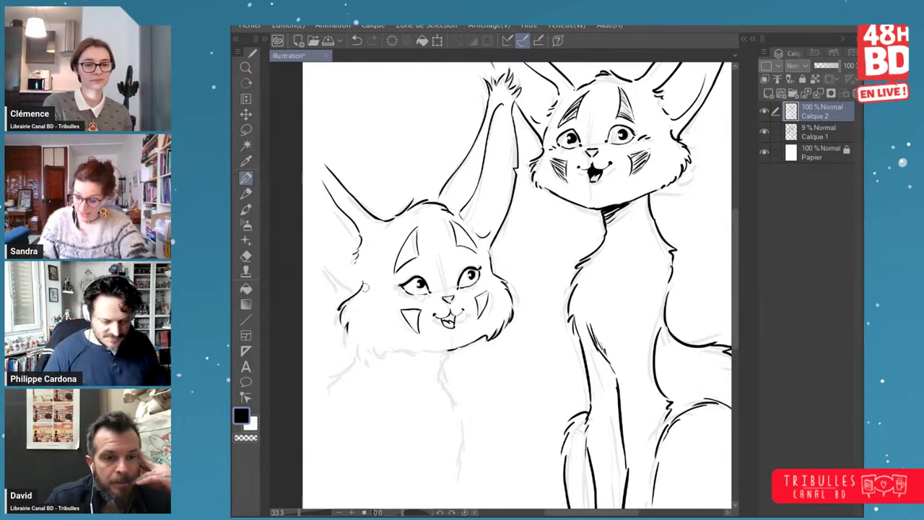
# - Rework the second creature's outer furry cheek and continue the jawline under its chin
pyautogui.hotkey('ctrl', 'e')
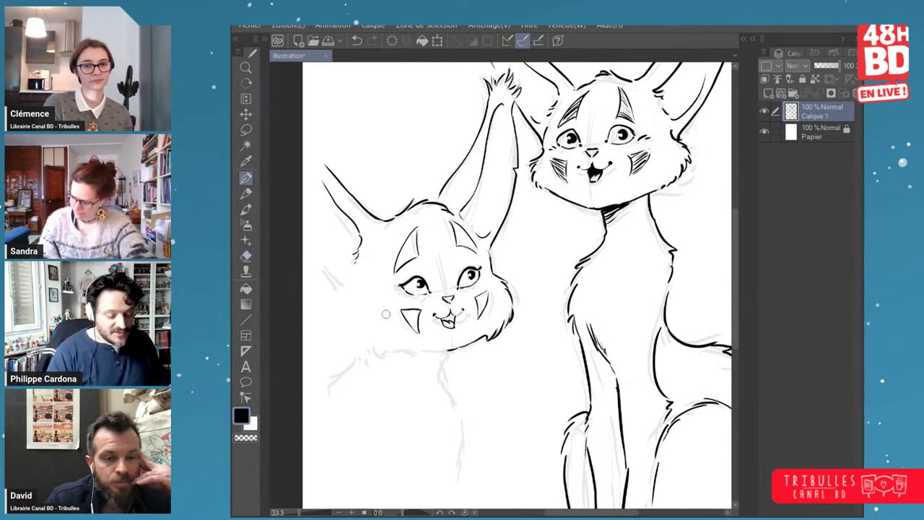
pyautogui.hotkey('ctrl', 'z')
pyautogui.press('e')
pyautogui.moveTo(362, 286)
pyautogui.mouseDown()
pyautogui.moveTo(352, 352)
pyautogui.moveTo(346, 301)
pyautogui.moveTo(361, 339)
pyautogui.moveTo(354, 333)
pyautogui.moveTo(396, 359)
pyautogui.moveTo(374, 355)
pyautogui.moveTo(449, 346)
pyautogui.mouseUp()
pyautogui.press('p')
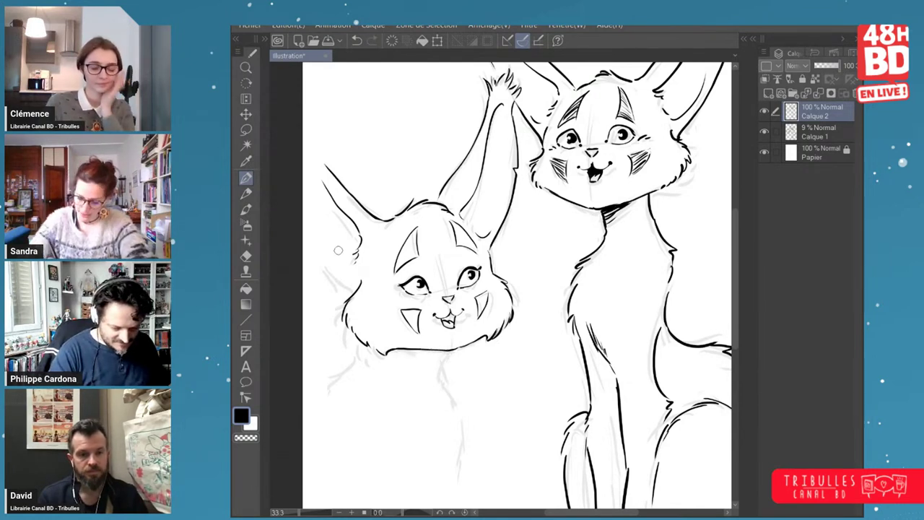
# - Ink the lower edge of the second creature's outer ear down to the cheek, with short fur strokes inside it
pyautogui.moveTo(314, 237); pyautogui.dragTo(360, 284)
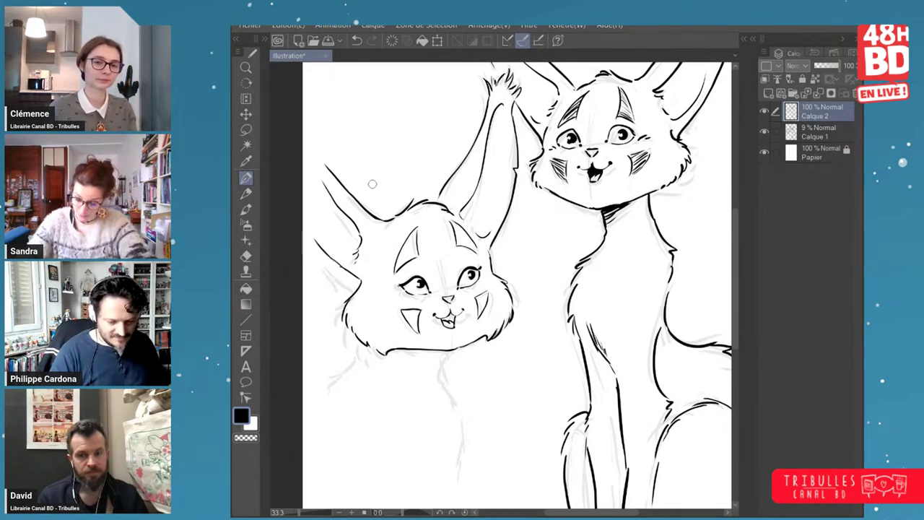
pyautogui.hotkey('ctrl', 'z')
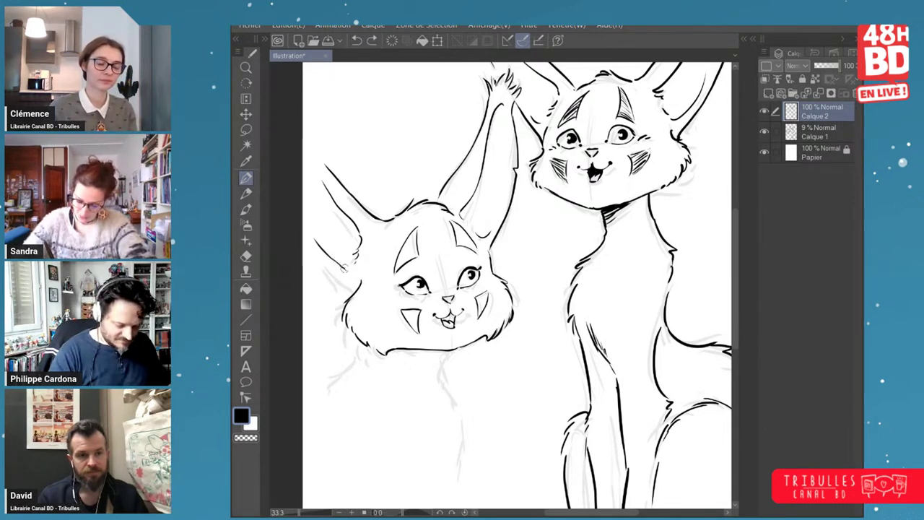
pyautogui.moveTo(340, 265); pyautogui.dragTo(356, 281)
pyautogui.moveTo(325, 239); pyautogui.dragTo(338, 251)
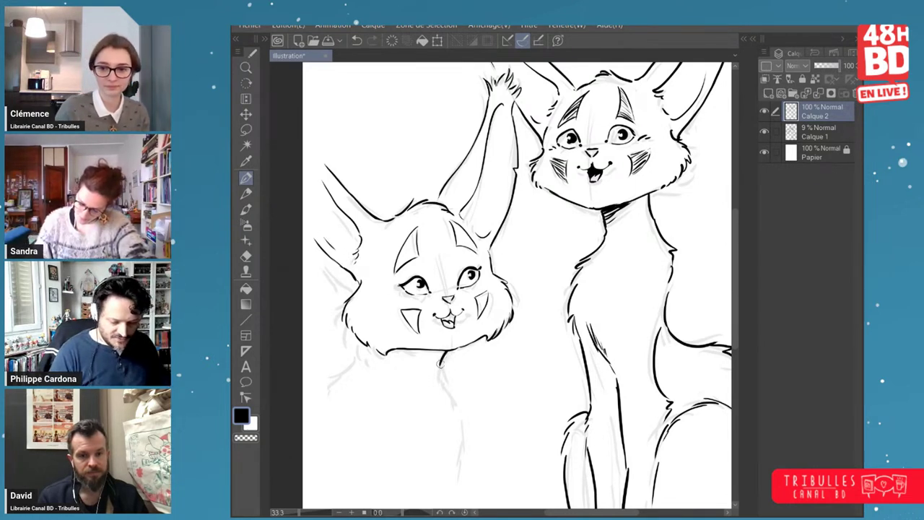
# - Ink the second creature's neck, furry shoulder and chest contour below the head
pyautogui.moveTo(439, 364); pyautogui.dragTo(448, 390)
pyautogui.moveTo(361, 345); pyautogui.dragTo(320, 398)
pyautogui.moveTo(440, 380)
pyautogui.mouseDown()
pyautogui.moveTo(459, 404)
pyautogui.moveTo(462, 452)
pyautogui.mouseUp()
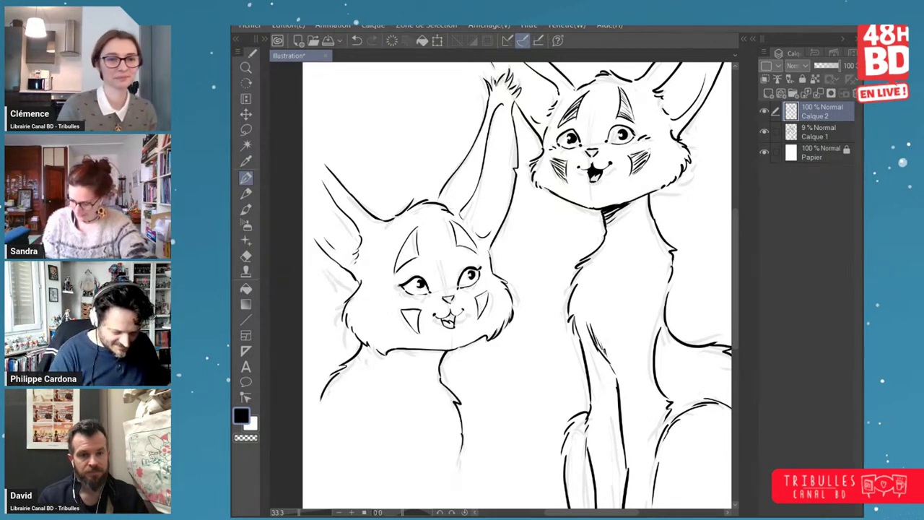
# - Fill in a dark hatched shadow under the second creature's chin and touch up the small details of its face
pyautogui.moveTo(553, 372); pyautogui.dragTo(593, 347)
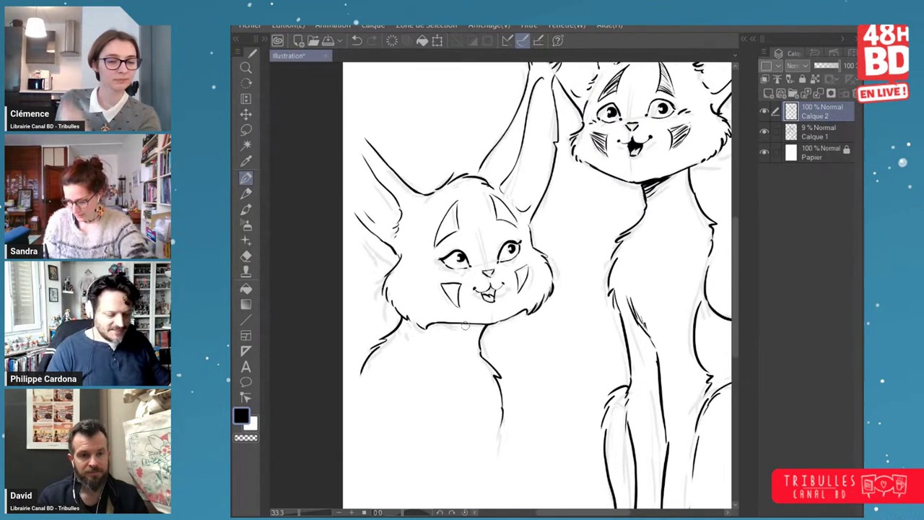
pyautogui.moveTo(465, 325); pyautogui.dragTo(482, 333)
pyautogui.moveTo(596, 283); pyautogui.dragTo(568, 303)
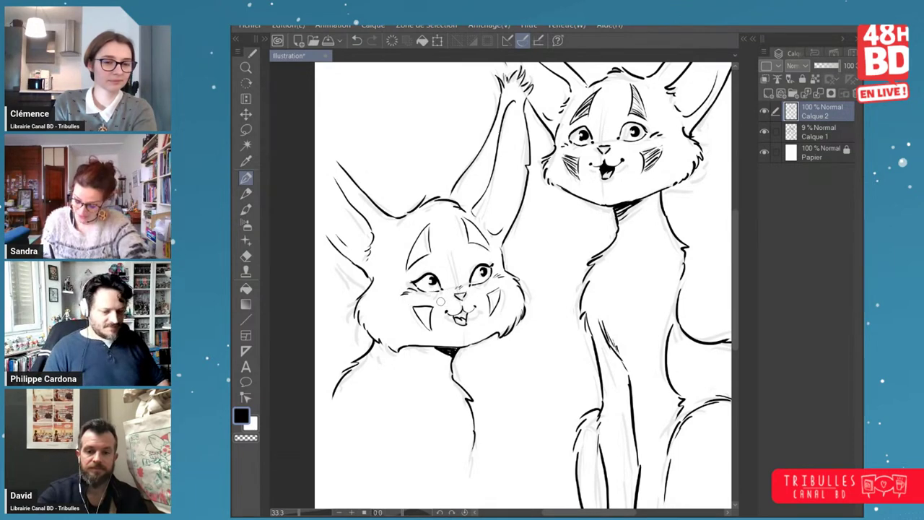
pyautogui.press('e')
pyautogui.press('p')
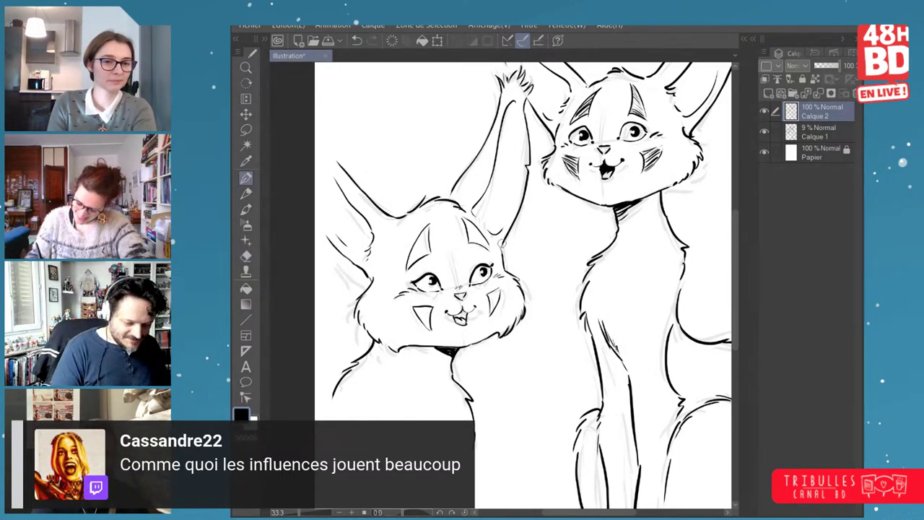
pyautogui.moveTo(475, 356)
pyautogui.mouseDown()
pyautogui.moveTo(479, 320)
pyautogui.moveTo(451, 321)
pyautogui.mouseUp()
pyautogui.moveTo(437, 315); pyautogui.dragTo(456, 322)
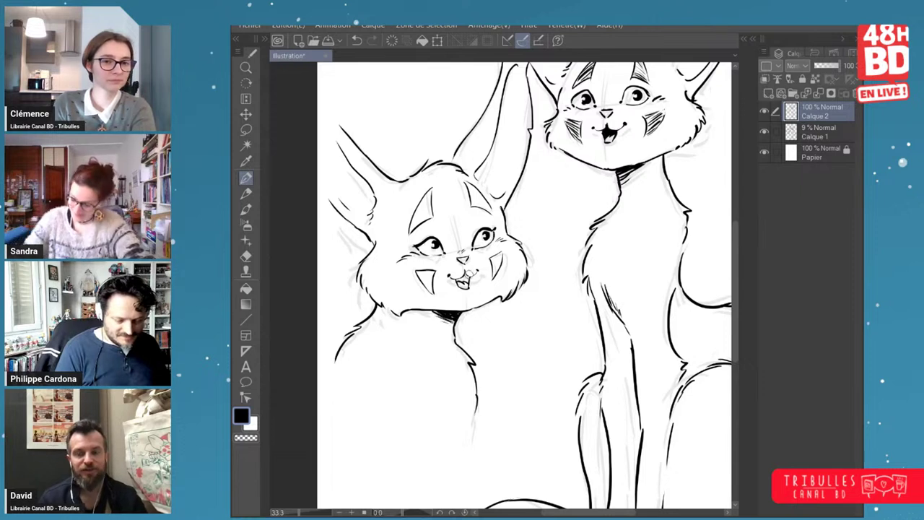
# - Touch up the hatched neck shadow of the seated creature and the tufted ear tip of the second creature
pyautogui.moveTo(635, 172); pyautogui.dragTo(618, 189)
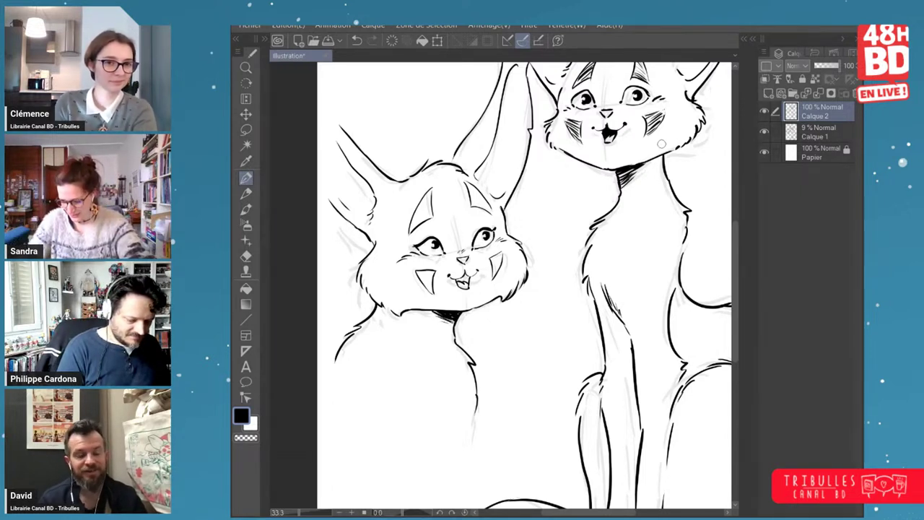
pyautogui.moveTo(627, 204); pyautogui.dragTo(597, 271)
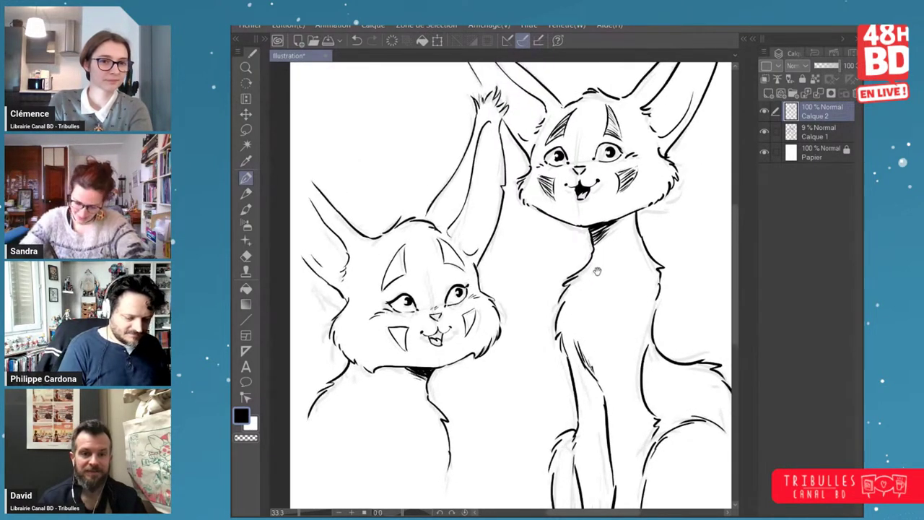
pyautogui.moveTo(596, 270); pyautogui.dragTo(580, 343)
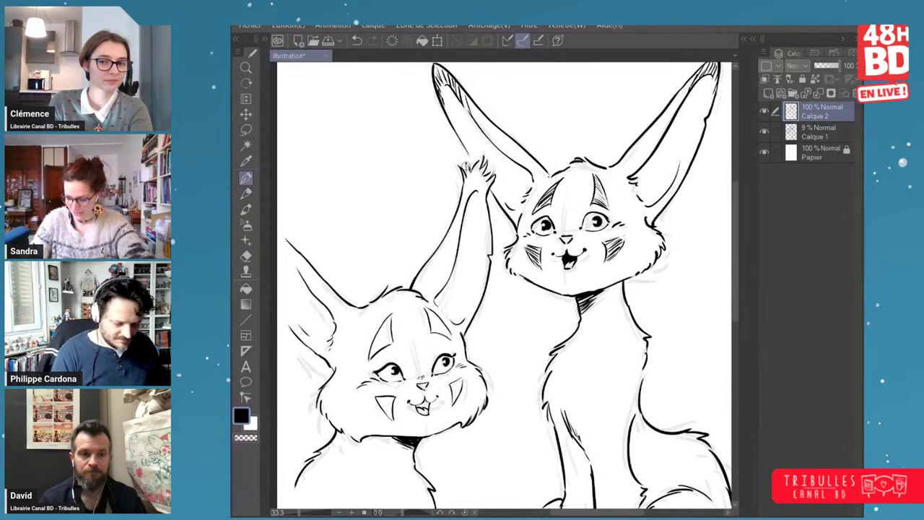
pyautogui.moveTo(467, 166); pyautogui.dragTo(467, 178)
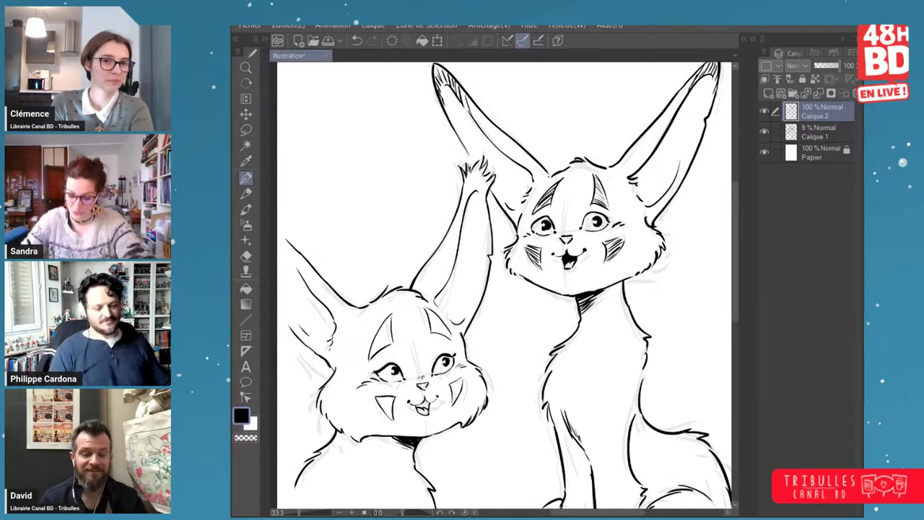
pyautogui.moveTo(472, 148); pyautogui.dragTo(488, 192)
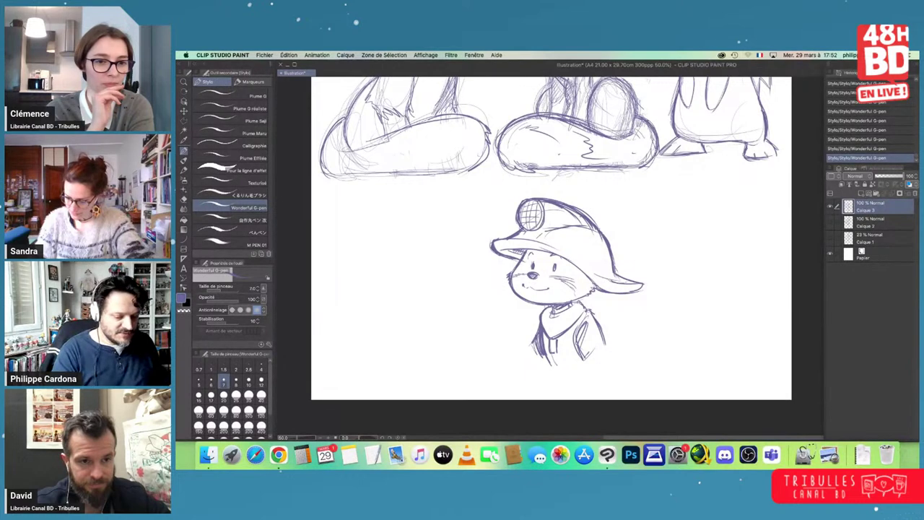
pyautogui.moveTo(649, 293); pyautogui.dragTo(721, 345)
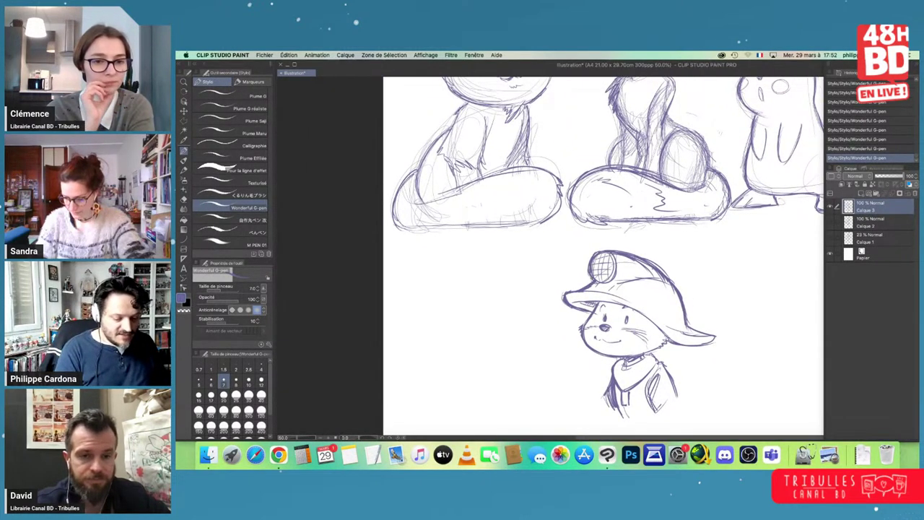
pyautogui.moveTo(708, 361); pyautogui.dragTo(671, 298)
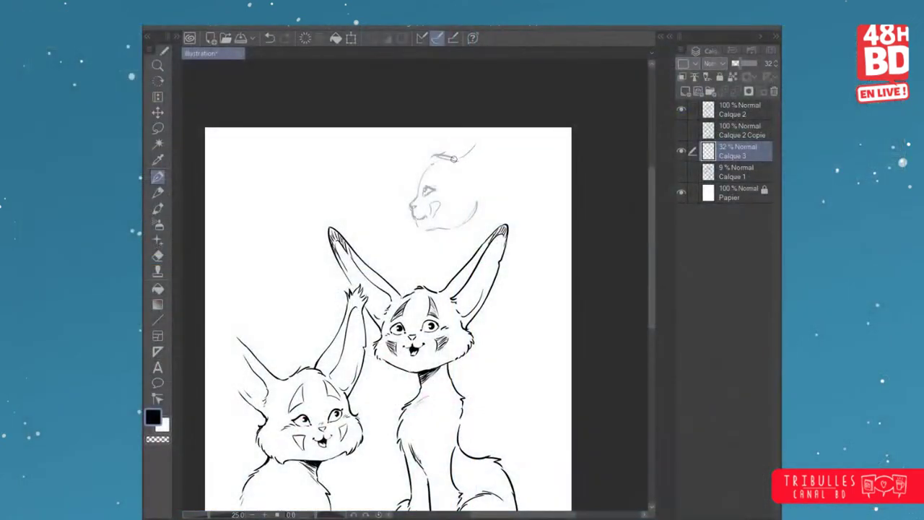
# - Sketch the near ear, furry cheek, neck and back of the third creature's profile head on Calque 3
pyautogui.moveTo(455, 158); pyautogui.dragTo(482, 134)
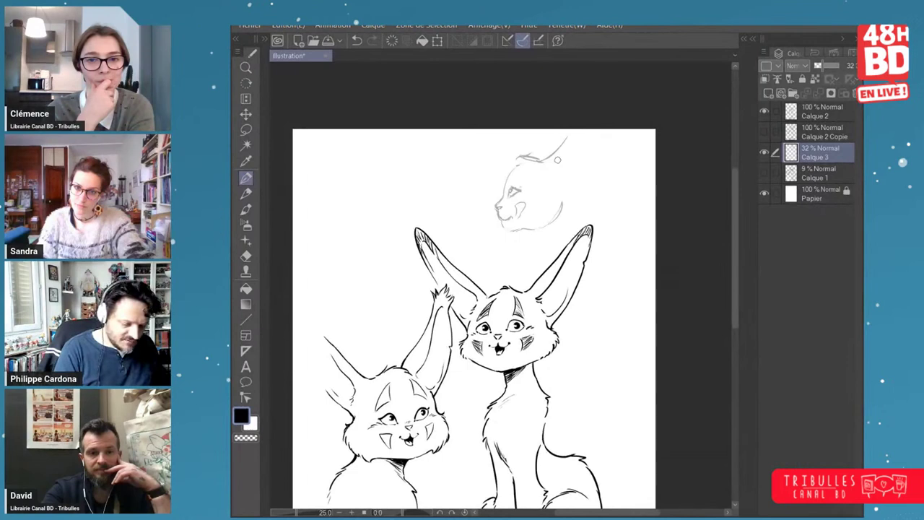
pyautogui.moveTo(591, 149); pyautogui.dragTo(576, 179)
pyautogui.moveTo(568, 186)
pyautogui.mouseDown()
pyautogui.moveTo(575, 203)
pyautogui.moveTo(562, 213)
pyautogui.mouseUp()
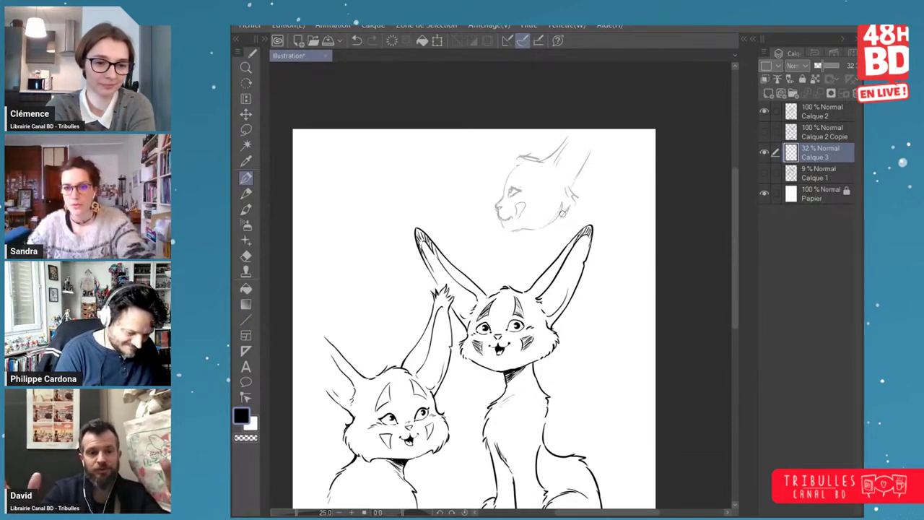
pyautogui.moveTo(571, 207); pyautogui.dragTo(609, 218)
pyautogui.moveTo(532, 231); pyautogui.dragTo(569, 284)
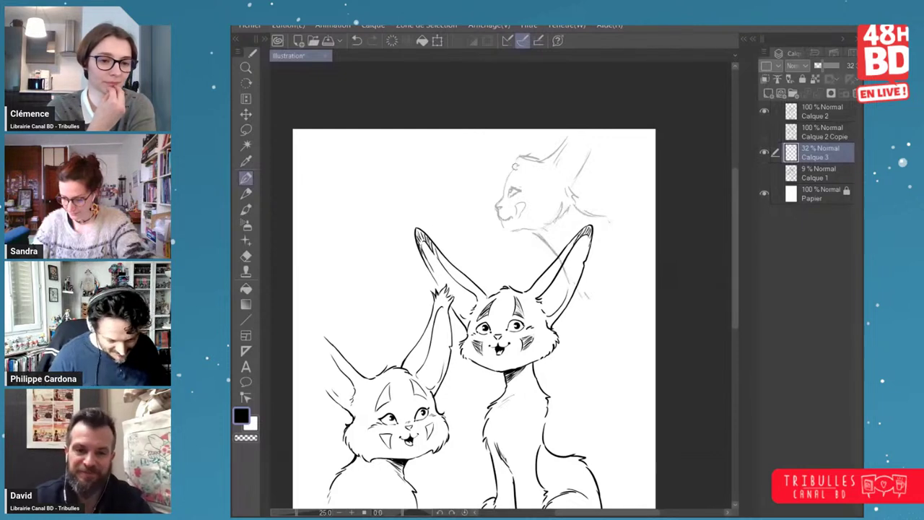
# - Refine the forehead and muzzle of the profile sketch, and add inner-ear strokes and the hatched far ear
pyautogui.moveTo(515, 166)
pyautogui.mouseDown()
pyautogui.moveTo(525, 180)
pyautogui.moveTo(495, 202)
pyautogui.mouseUp()
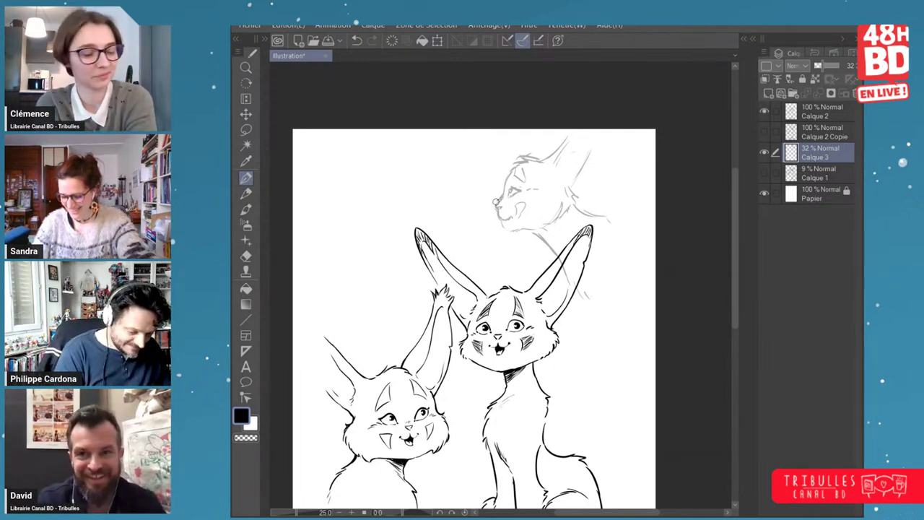
pyautogui.press('e')
pyautogui.press('p')
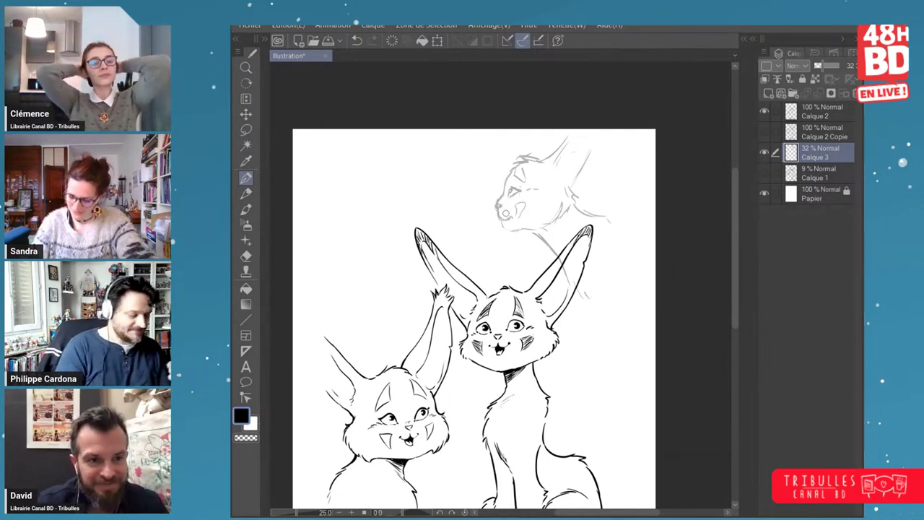
pyautogui.press('r')
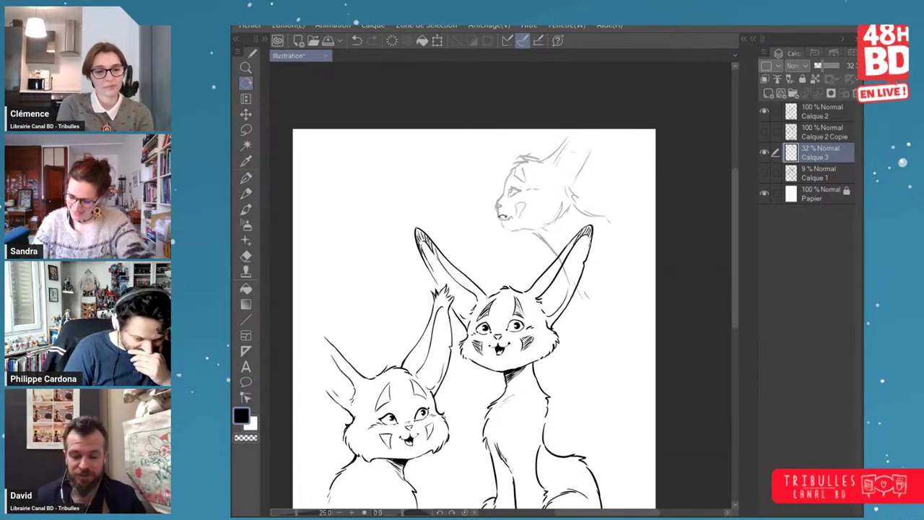
pyautogui.press('p')
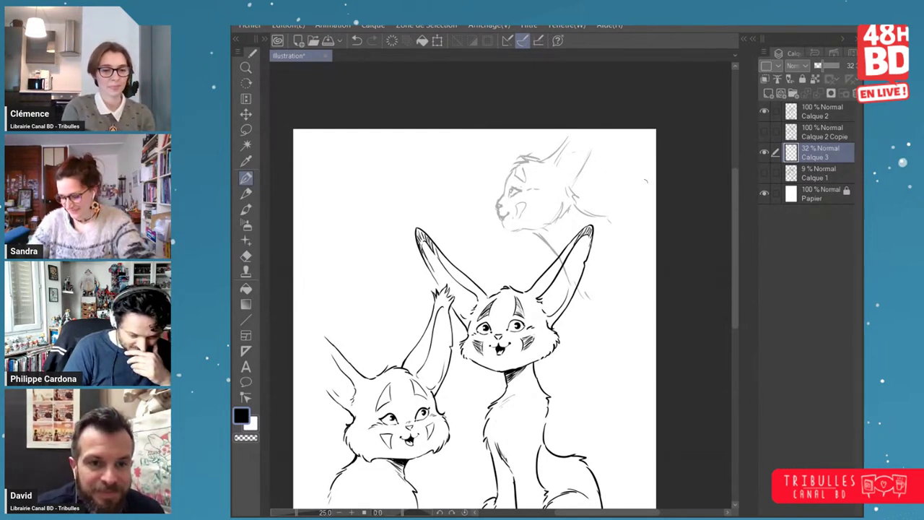
pyautogui.moveTo(580, 169); pyautogui.dragTo(564, 179)
pyautogui.moveTo(538, 155)
pyautogui.mouseDown()
pyautogui.moveTo(547, 137)
pyautogui.moveTo(550, 153)
pyautogui.moveTo(553, 130)
pyautogui.mouseUp()
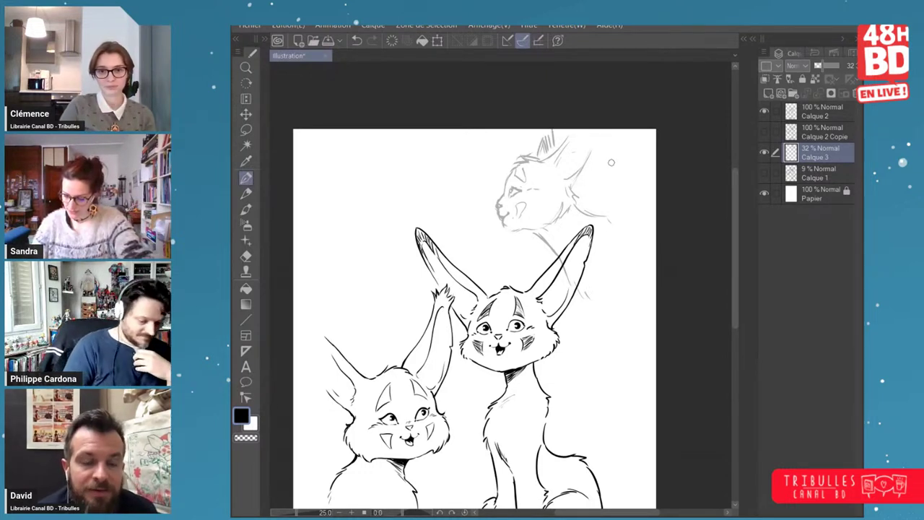
# - Enlarge and reposition the profile sketch, and lower the opacity of Calque 3 to 10%
pyautogui.hotkey('ctrl', 't')
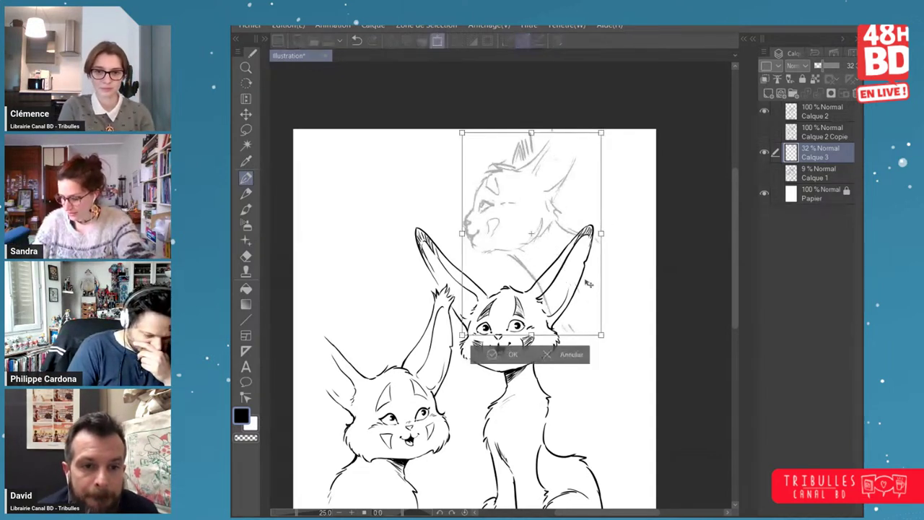
pyautogui.press('Return')
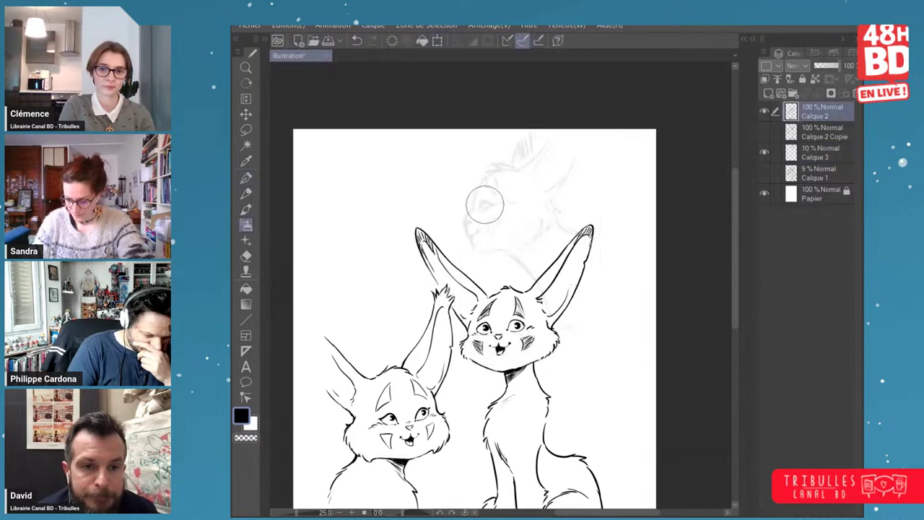
# - Ink the profile head's nose, mouth, jaw, eye, forehead with its marking, and the near ear's front edge on Calque 2
pyautogui.press('p')
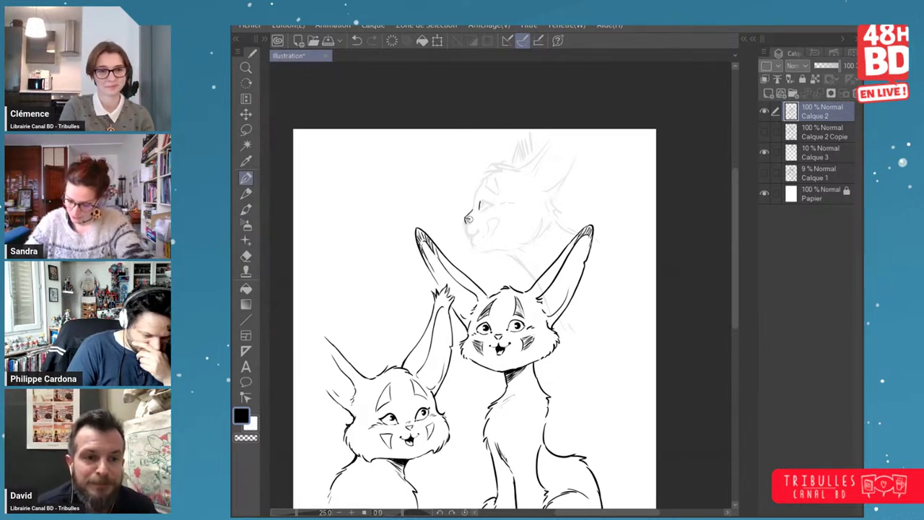
pyautogui.moveTo(467, 218); pyautogui.dragTo(469, 223)
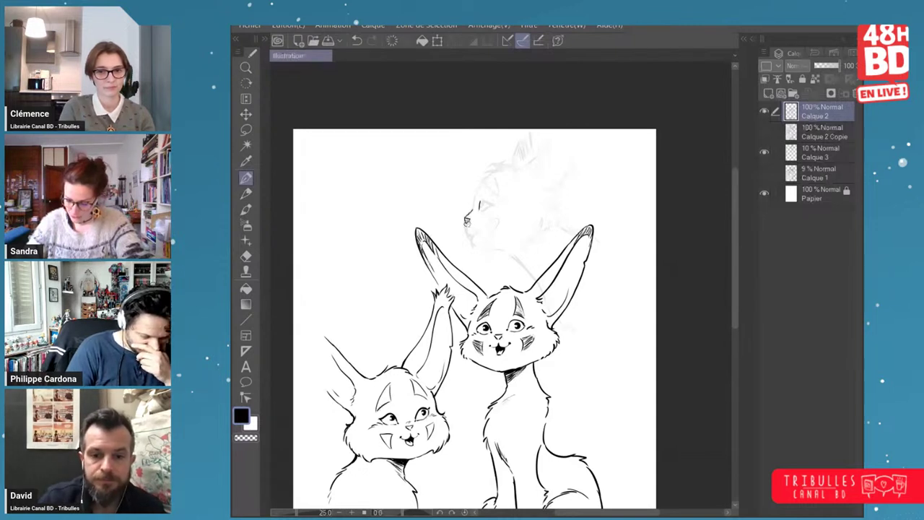
pyautogui.moveTo(466, 220); pyautogui.dragTo(473, 233)
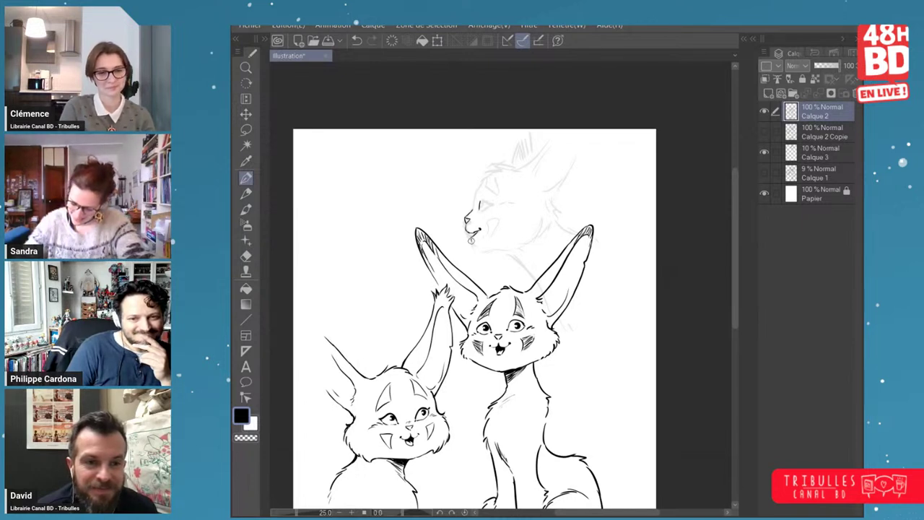
pyautogui.moveTo(480, 208); pyautogui.dragTo(493, 203)
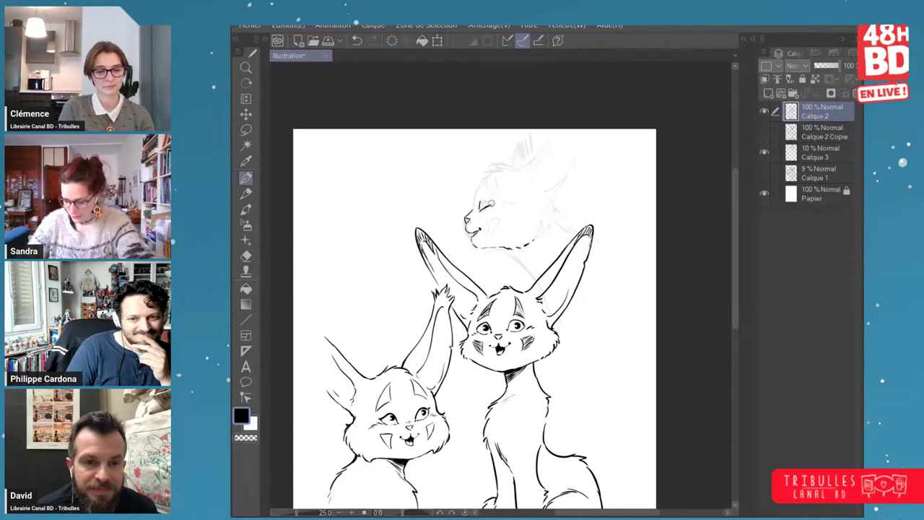
pyautogui.moveTo(491, 204)
pyautogui.mouseDown()
pyautogui.moveTo(466, 213)
pyautogui.moveTo(471, 197)
pyautogui.mouseUp()
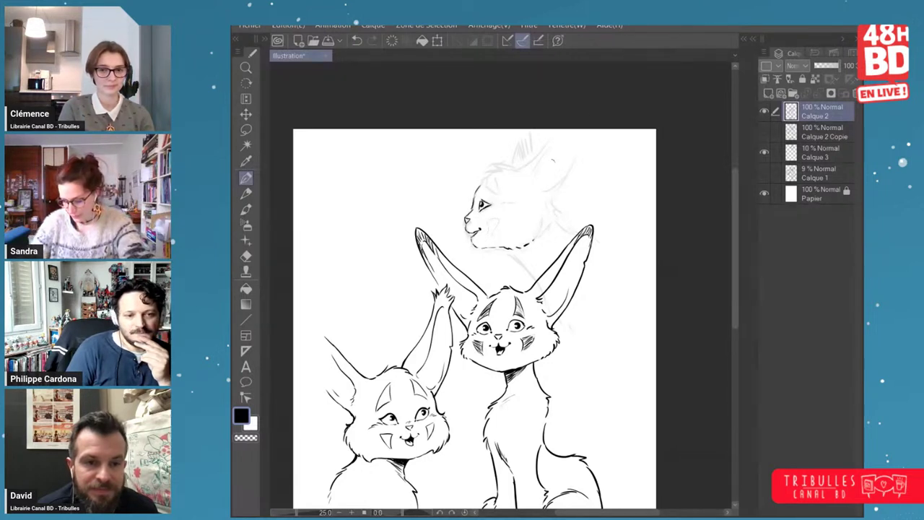
pyautogui.moveTo(514, 169)
pyautogui.mouseDown()
pyautogui.moveTo(498, 166)
pyautogui.moveTo(481, 184)
pyautogui.moveTo(498, 192)
pyautogui.moveTo(486, 190)
pyautogui.mouseUp()
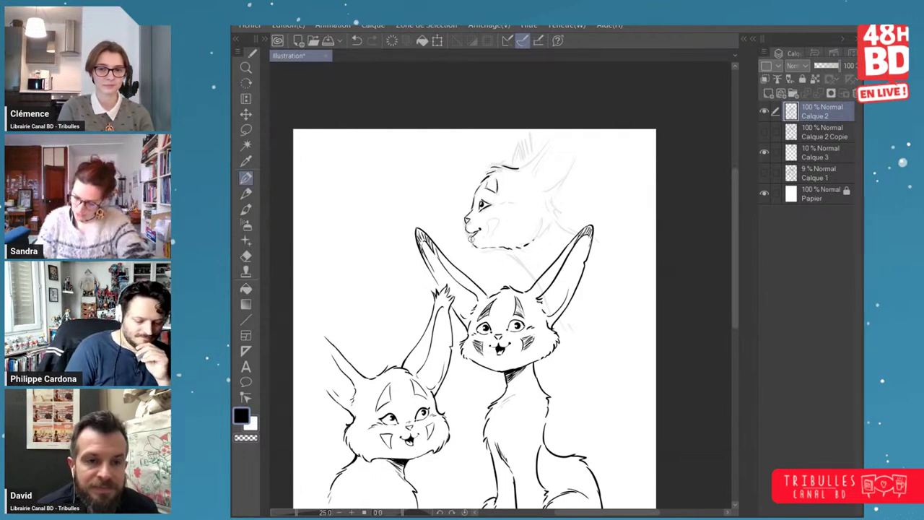
pyautogui.moveTo(519, 168); pyautogui.dragTo(559, 140)
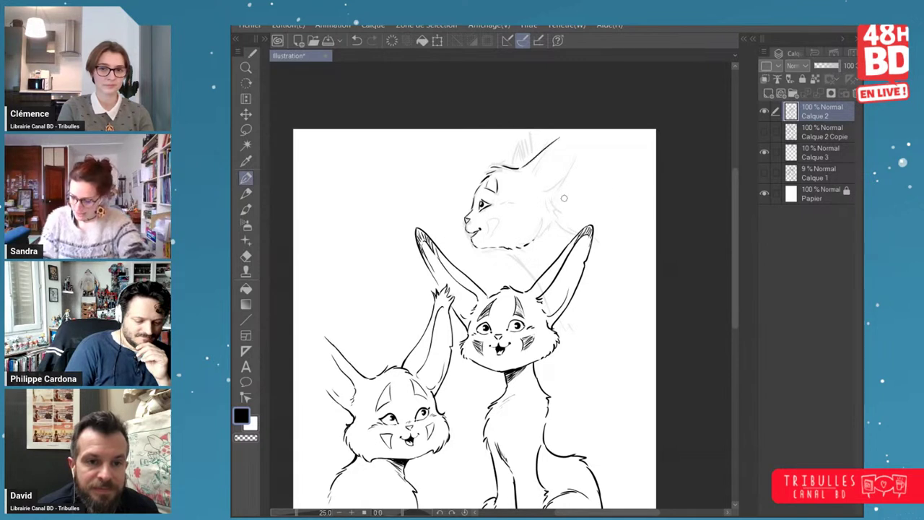
# - Draw an enlarged example of the profile eye with its eyebrow in the empty area beside the profile head
pyautogui.moveTo(601, 192); pyautogui.dragTo(638, 184)
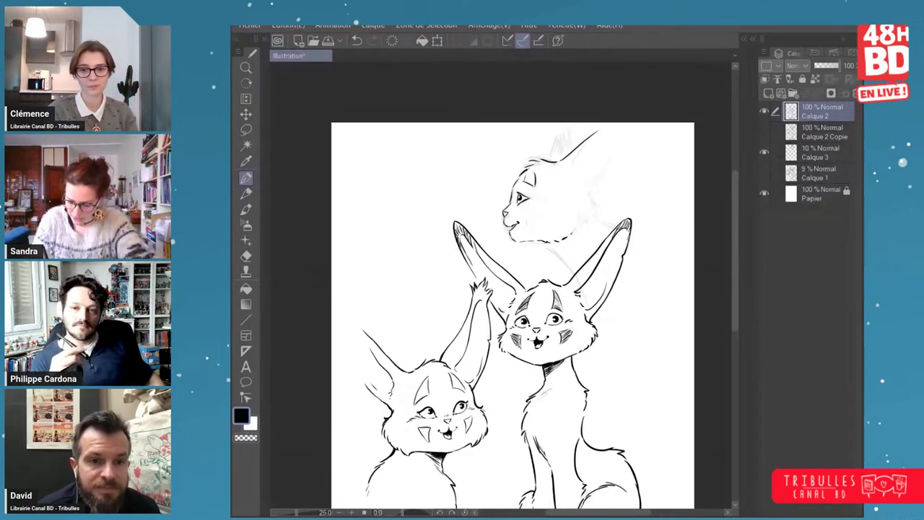
pyautogui.moveTo(423, 165); pyautogui.dragTo(416, 174)
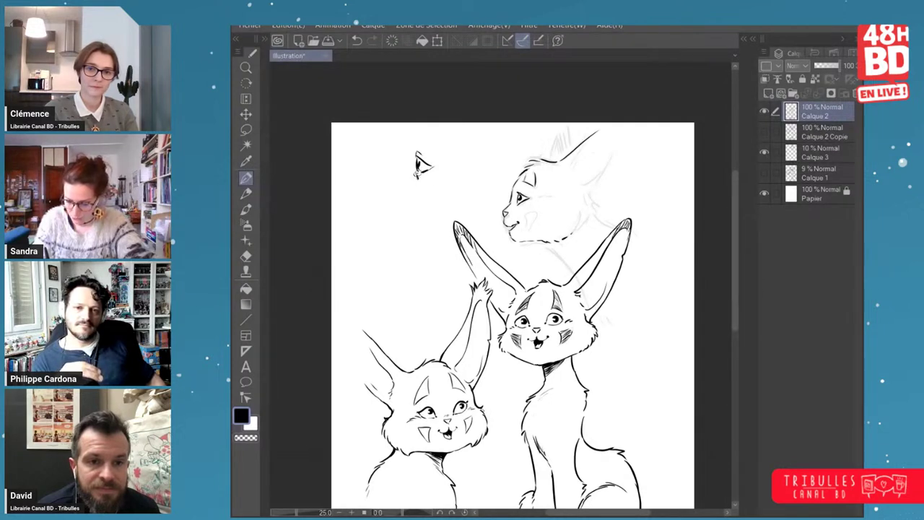
pyautogui.moveTo(412, 141); pyautogui.dragTo(431, 145)
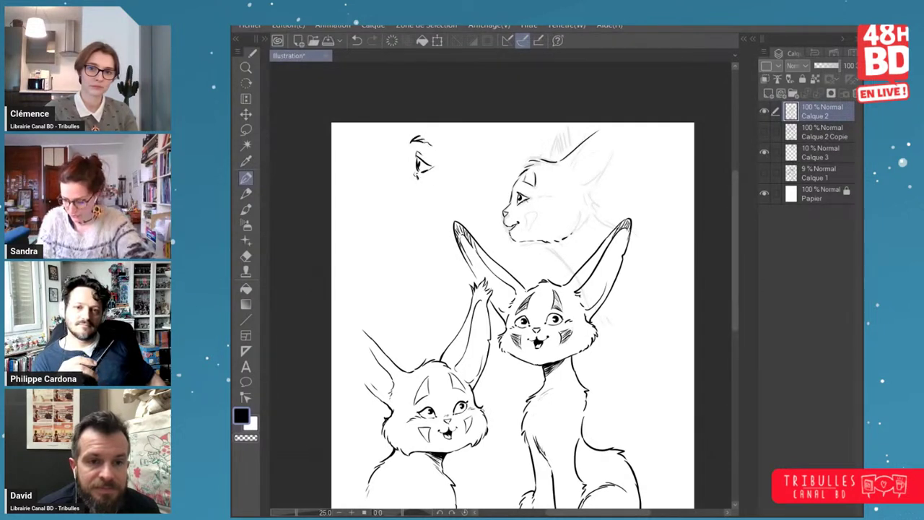
# - Outline and hatch the triangular cheek marking and hatch the forehead marking of the profile head
pyautogui.moveTo(529, 186); pyautogui.dragTo(537, 174)
pyautogui.moveTo(530, 213); pyautogui.dragTo(526, 233)
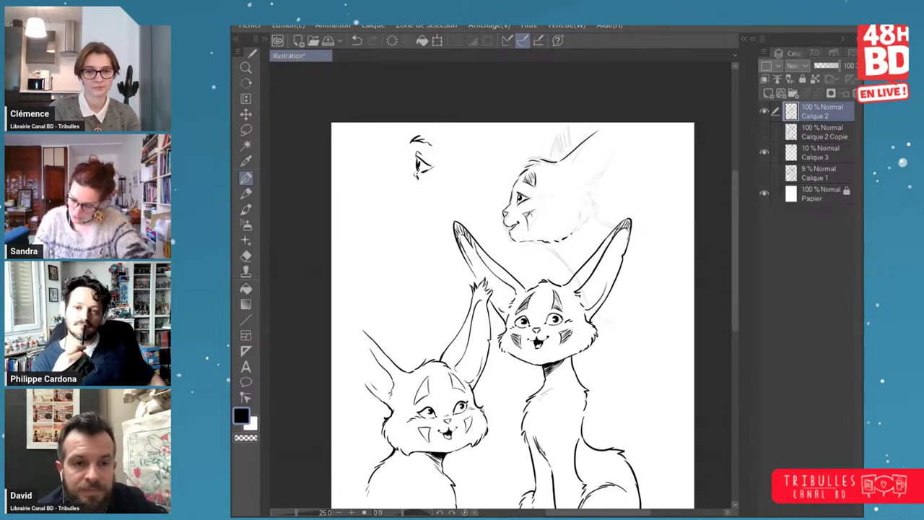
pyautogui.moveTo(519, 190); pyautogui.dragTo(528, 178)
pyautogui.moveTo(531, 212); pyautogui.dragTo(529, 226)
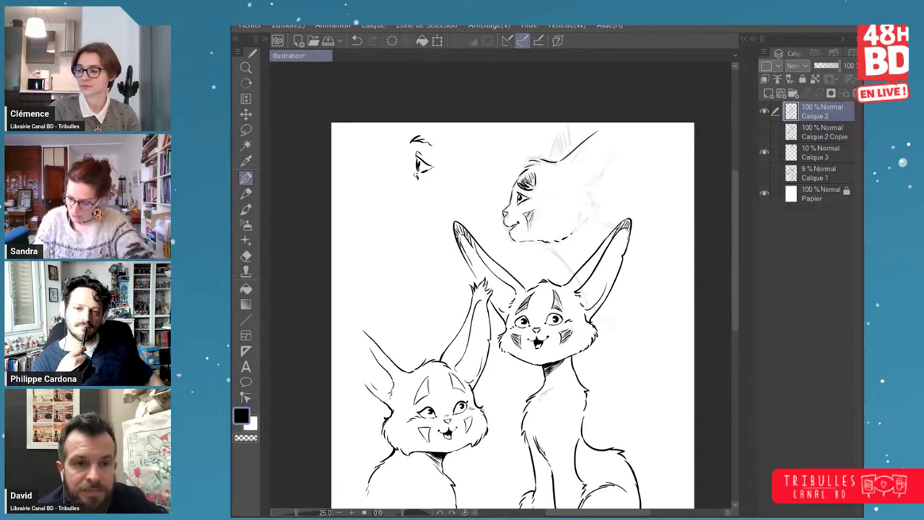
# - Try heavier black strokes on the profile's forehead marking and around its eye, and undo them
pyautogui.hotkey('ctrl', 'z')
pyautogui.moveTo(518, 191)
pyautogui.mouseDown()
pyautogui.moveTo(534, 184)
pyautogui.moveTo(518, 188)
pyautogui.mouseUp()
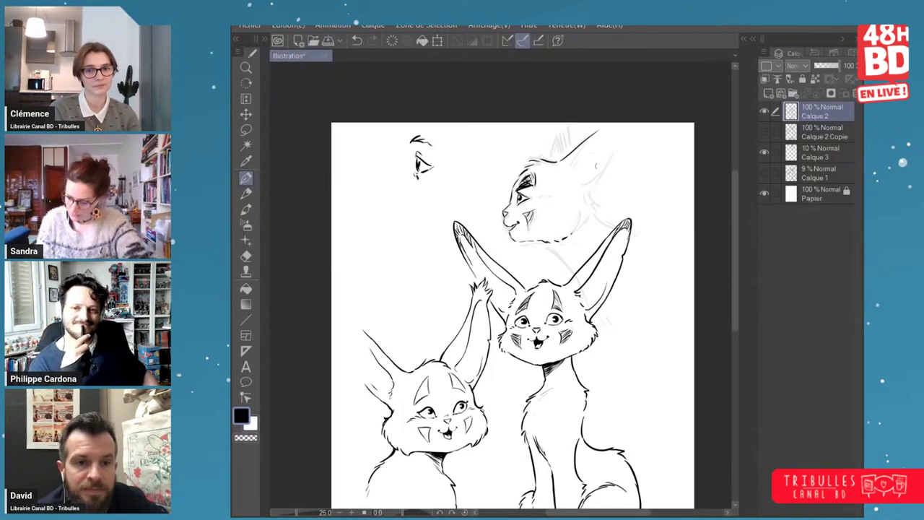
pyautogui.hotkey('ctrl', 'z')
pyautogui.hotkey('ctrl', 'z')
pyautogui.hotkey('ctrl', 'z')
pyautogui.hotkey('ctrl', 'z')
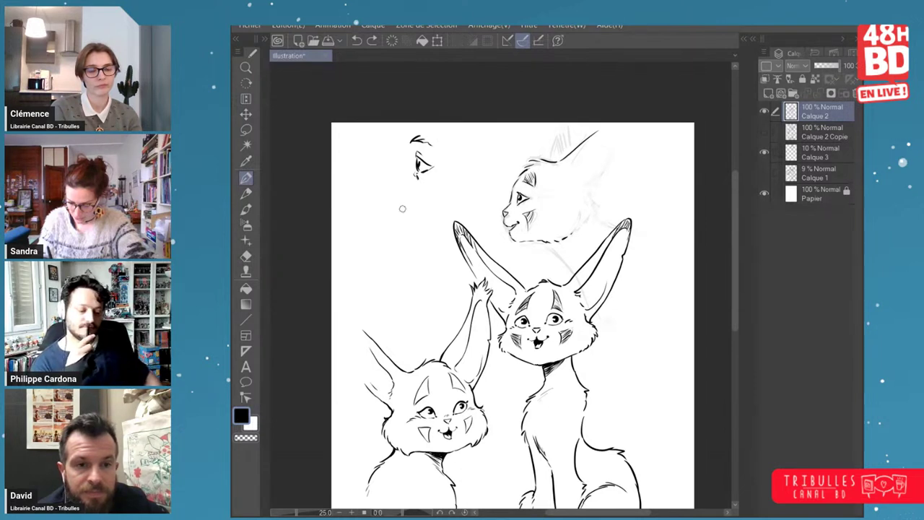
# - Draw a slanted eye with nose and mouth as an example, plus triangular and rounded enlarged eyes with black pupils beside it
pyautogui.moveTo(402, 208)
pyautogui.mouseDown()
pyautogui.moveTo(399, 226)
pyautogui.moveTo(405, 211)
pyautogui.mouseUp()
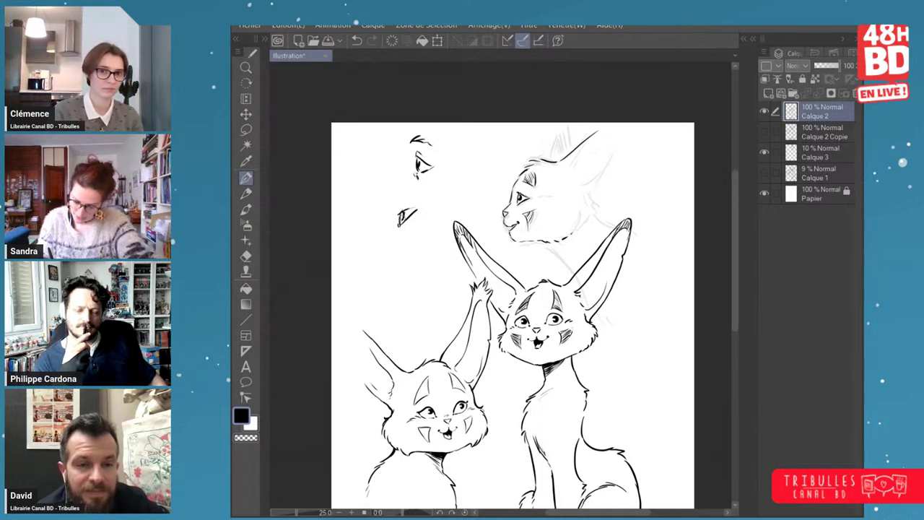
pyautogui.moveTo(418, 153); pyautogui.dragTo(430, 164)
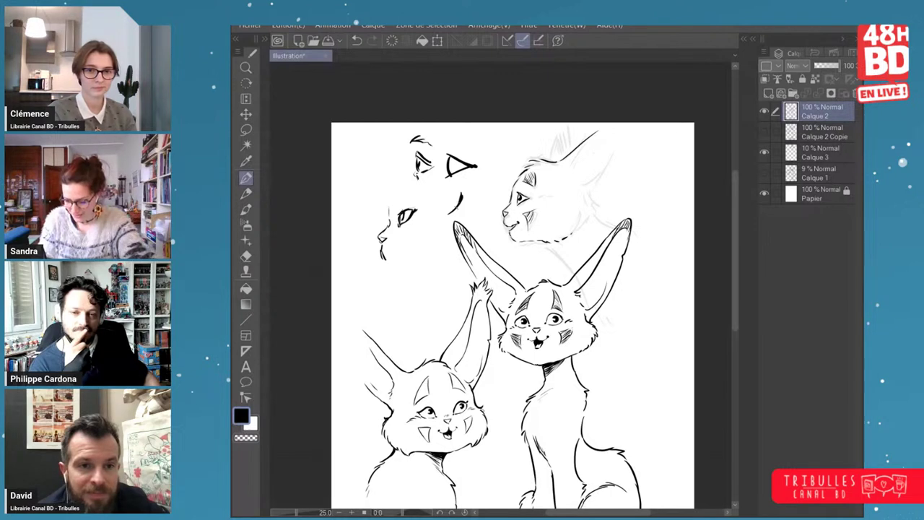
pyautogui.moveTo(458, 192); pyautogui.dragTo(452, 213)
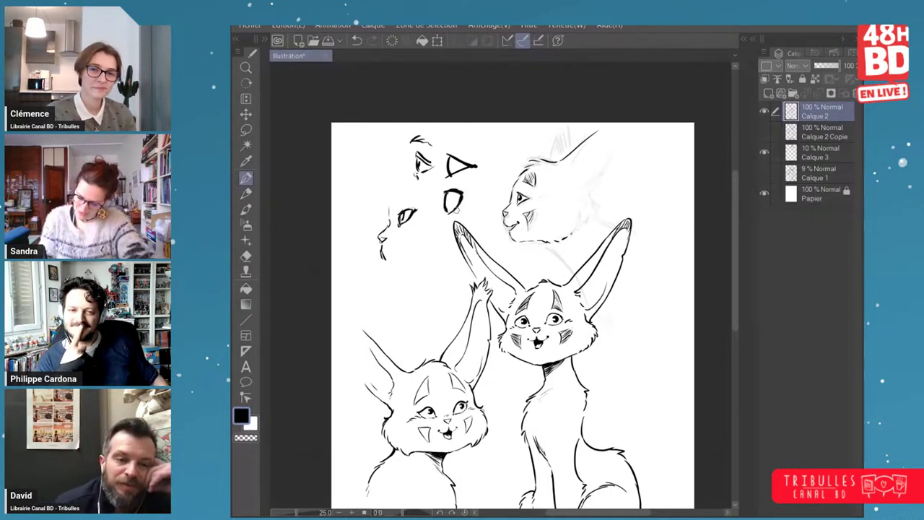
pyautogui.moveTo(449, 191); pyautogui.dragTo(448, 207)
pyautogui.moveTo(451, 156)
pyautogui.mouseDown()
pyautogui.moveTo(451, 175)
pyautogui.moveTo(475, 165)
pyautogui.mouseUp()
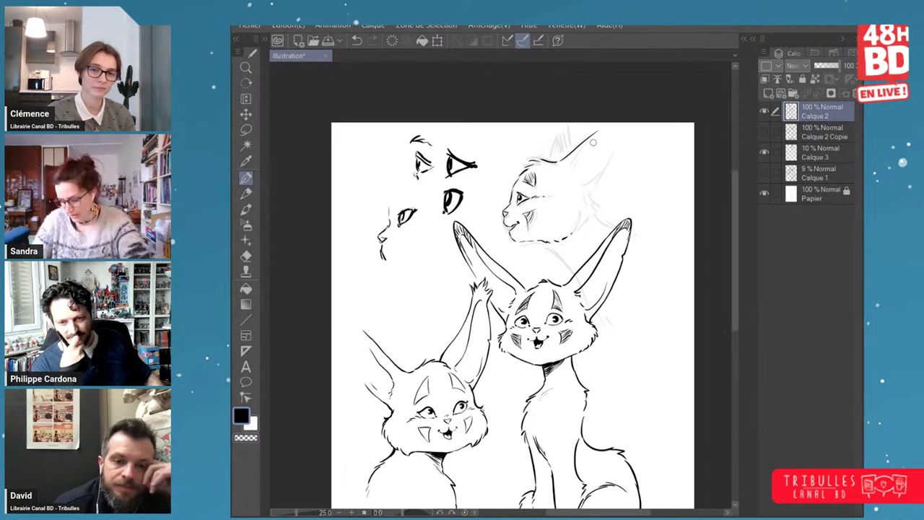
# - Ink the profile head's near ear, hatched far ear, nape and shaded throat, and redraw the fur behind the near ear's base
pyautogui.moveTo(599, 134)
pyautogui.mouseDown()
pyautogui.moveTo(569, 175)
pyautogui.moveTo(597, 186)
pyautogui.moveTo(591, 210)
pyautogui.moveTo(608, 220)
pyautogui.mouseUp()
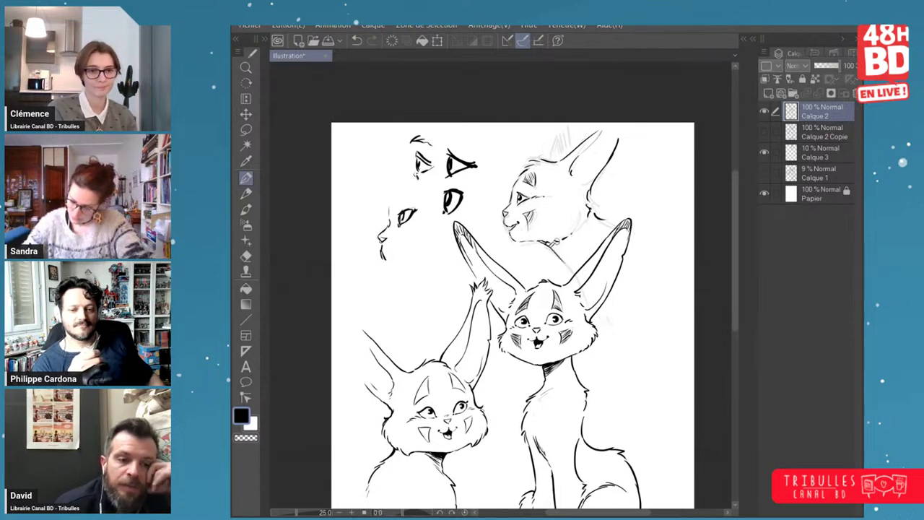
pyautogui.moveTo(544, 159)
pyautogui.mouseDown()
pyautogui.moveTo(568, 123)
pyautogui.moveTo(577, 147)
pyautogui.moveTo(546, 159)
pyautogui.moveTo(579, 126)
pyautogui.moveTo(528, 163)
pyautogui.moveTo(528, 171)
pyautogui.moveTo(539, 161)
pyautogui.moveTo(503, 212)
pyautogui.moveTo(505, 223)
pyautogui.moveTo(518, 225)
pyautogui.mouseUp()
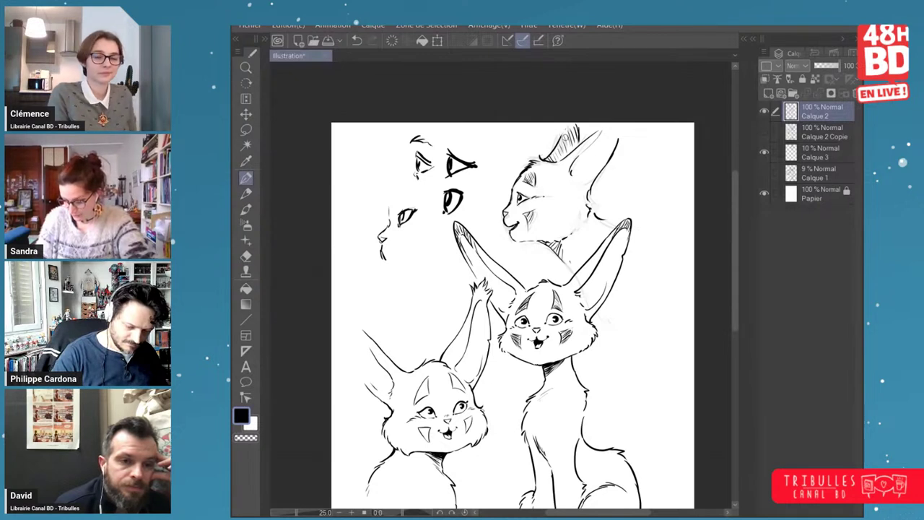
pyautogui.press('e')
pyautogui.moveTo(590, 209); pyautogui.dragTo(597, 197)
pyautogui.press('p')
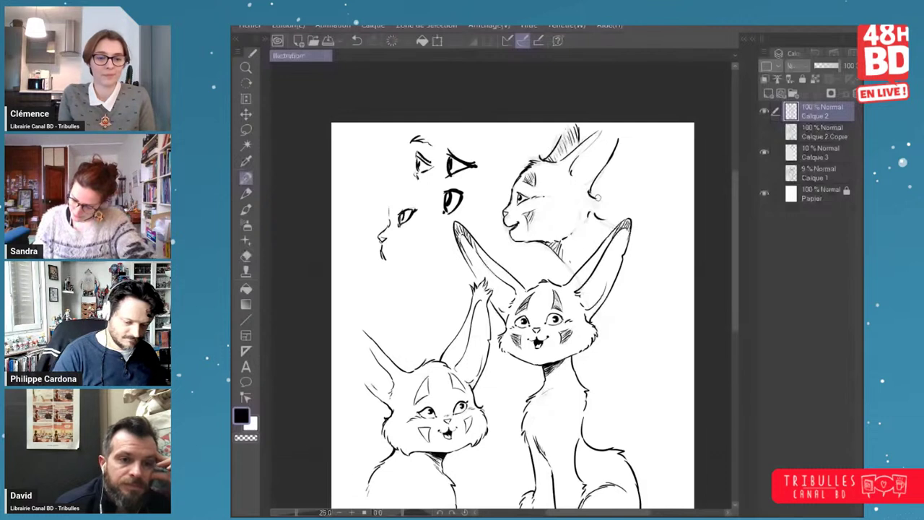
pyautogui.moveTo(597, 197); pyautogui.dragTo(591, 210)
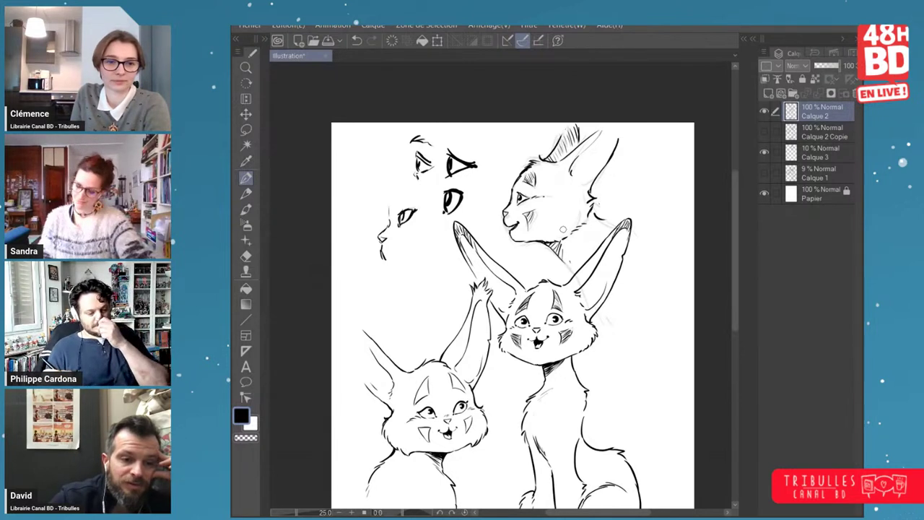
# - Ink the profile creature's furry chest and continue its back line behind the seated creature's ear
pyautogui.moveTo(549, 242); pyautogui.dragTo(564, 272)
pyautogui.moveTo(633, 251); pyautogui.dragTo(626, 287)
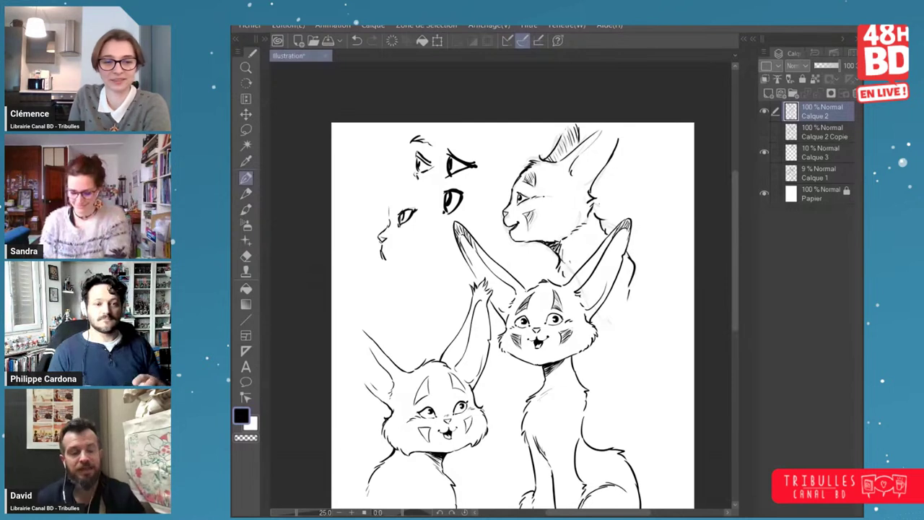
pyautogui.press('e')
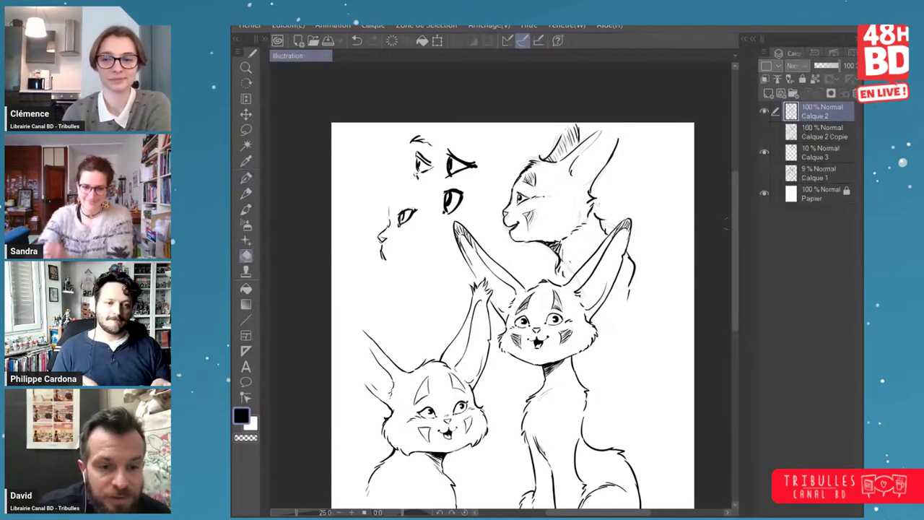
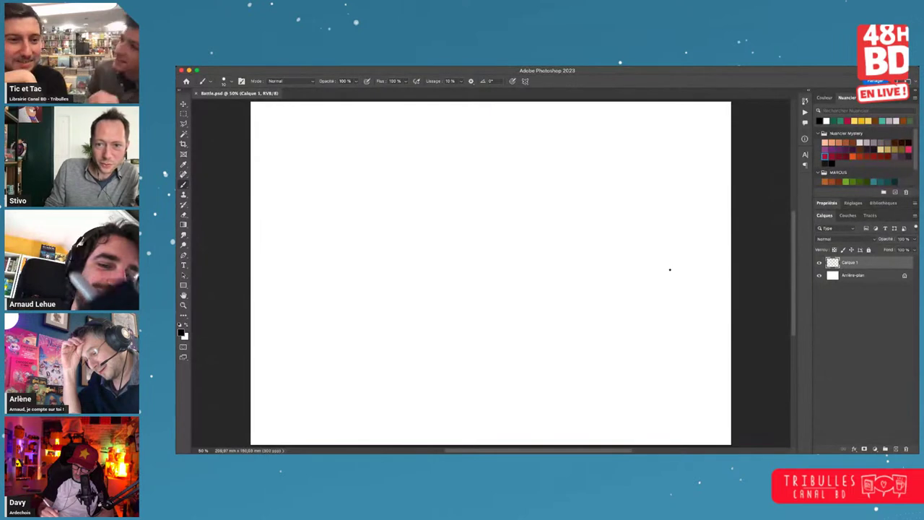
# - Switch to Battle.psd in Photoshop and collapse the colour swatches
pyautogui.click(847, 98)
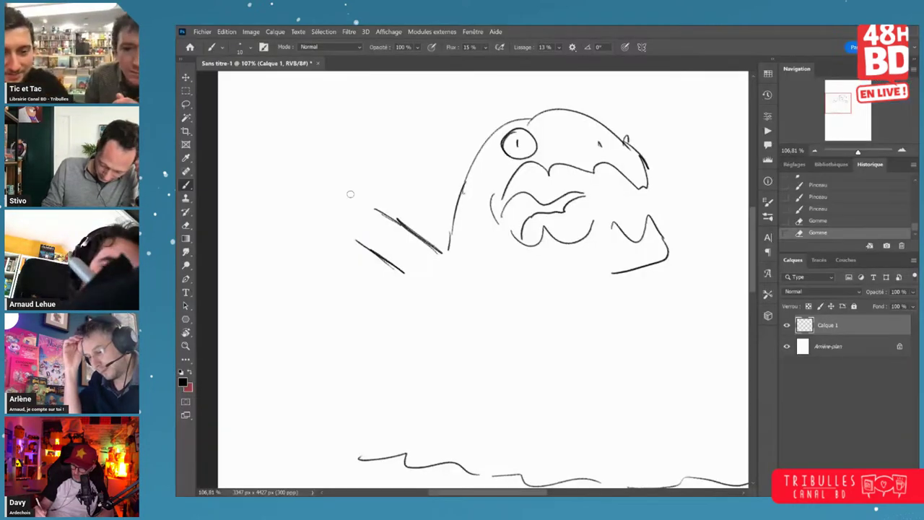
# - Draw clawed fingers on the beaked monster's raised arm and add a pointed tooth to its lower jaw
pyautogui.moveTo(347, 189)
pyautogui.mouseDown()
pyautogui.moveTo(367, 210)
pyautogui.moveTo(321, 209)
pyautogui.moveTo(333, 253)
pyautogui.mouseUp()
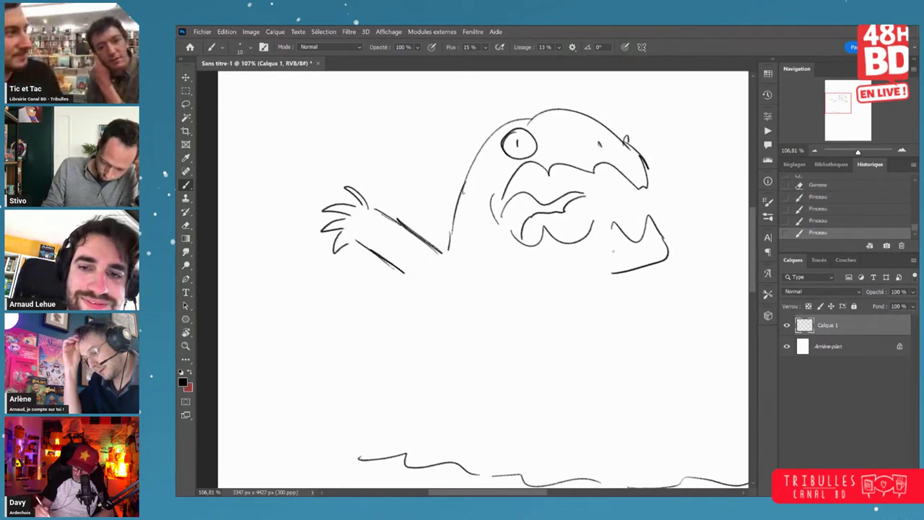
pyautogui.moveTo(598, 234)
pyautogui.mouseDown()
pyautogui.moveTo(546, 238)
pyautogui.moveTo(554, 250)
pyautogui.moveTo(560, 229)
pyautogui.mouseUp()
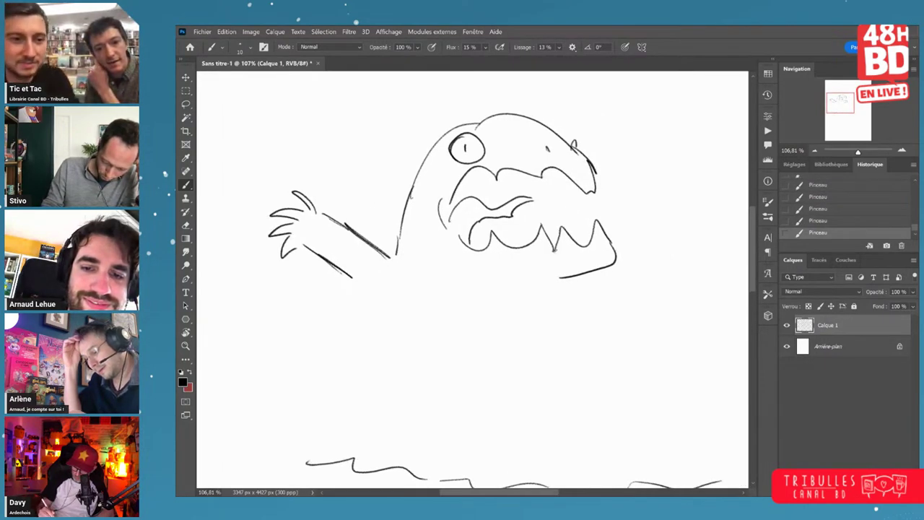
# - Draw the monster's second forearm with a spread clawed hand below the jaw, and extend the lower edges of both arms toward the body
pyautogui.moveTo(575, 282); pyautogui.dragTo(628, 273)
pyautogui.moveTo(600, 307)
pyautogui.mouseDown()
pyautogui.moveTo(632, 299)
pyautogui.moveTo(666, 268)
pyautogui.mouseUp()
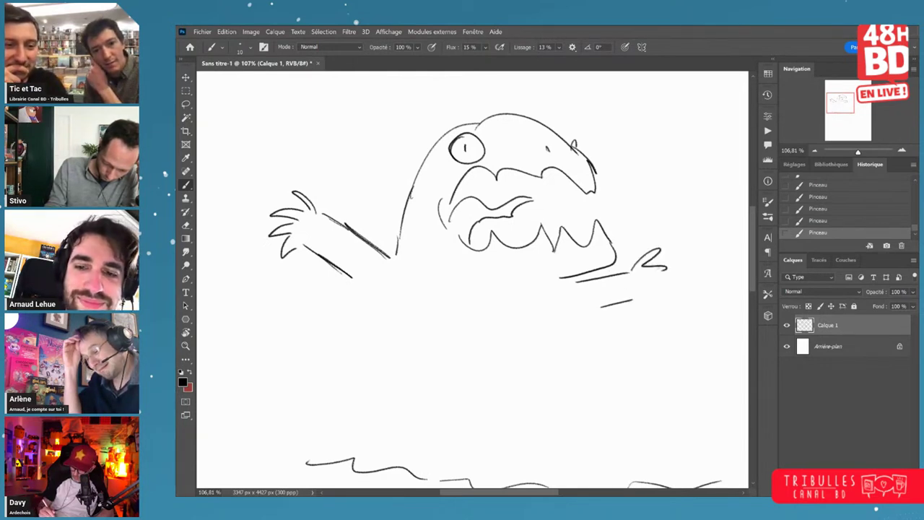
pyautogui.hotkey('ctrl', 'z')
pyautogui.moveTo(630, 271)
pyautogui.mouseDown()
pyautogui.moveTo(655, 254)
pyautogui.moveTo(675, 300)
pyautogui.moveTo(636, 309)
pyautogui.mouseUp()
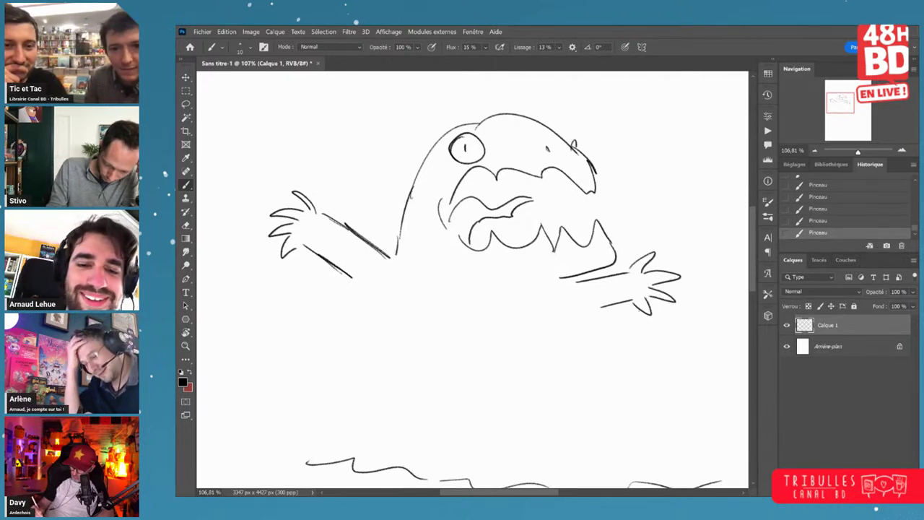
pyautogui.moveTo(345, 274); pyautogui.dragTo(381, 303)
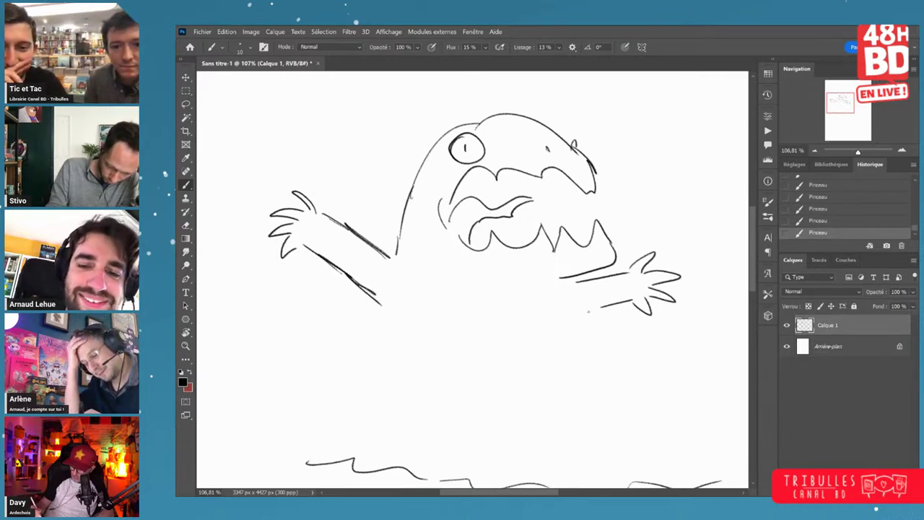
pyautogui.moveTo(603, 305); pyautogui.dragTo(560, 314)
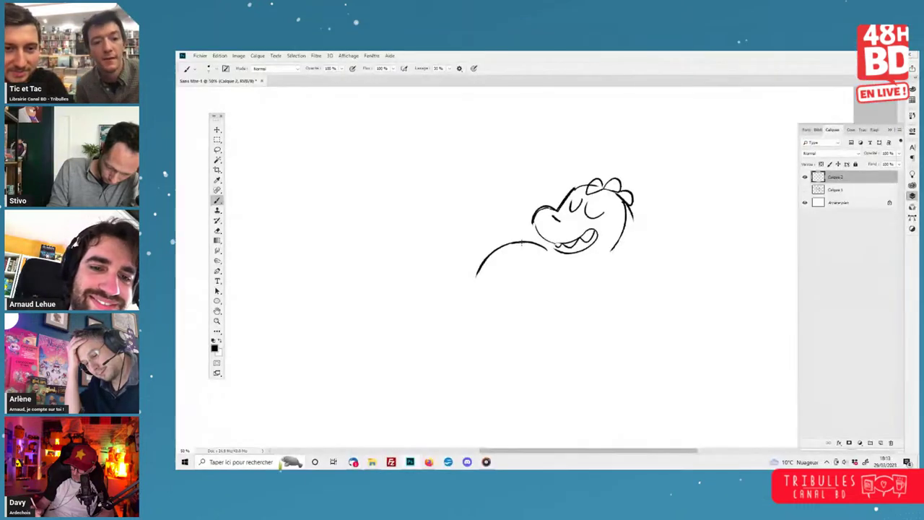
# - Reinforce the curved back line beside the smiling dinosaur's head on Calque 2
pyautogui.moveTo(520, 240)
pyautogui.mouseDown()
pyautogui.moveTo(520, 197)
pyautogui.moveTo(492, 203)
pyautogui.moveTo(498, 246)
pyautogui.mouseUp()
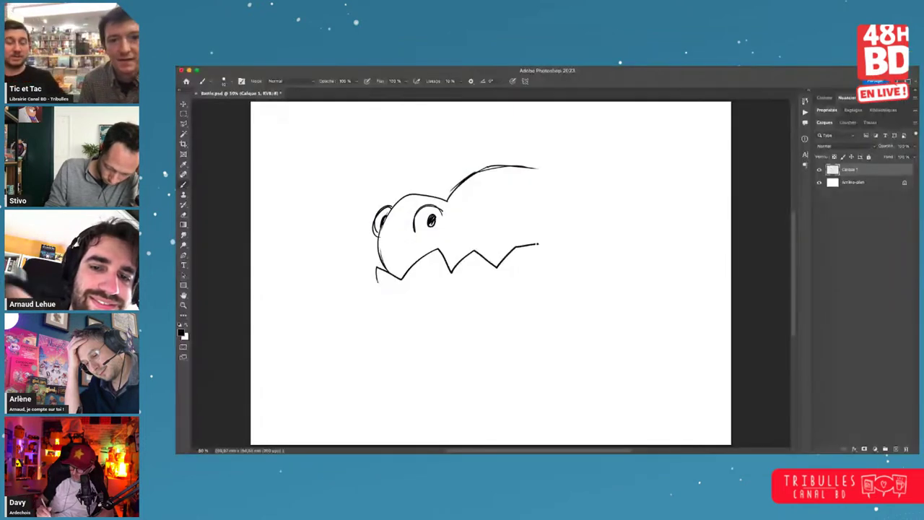
# - Finish the zigzag toothed jaw line with a short upward stroke and draw a large oval inside the head's rear hump in Battle.psd
pyautogui.moveTo(540, 244); pyautogui.dragTo(544, 234)
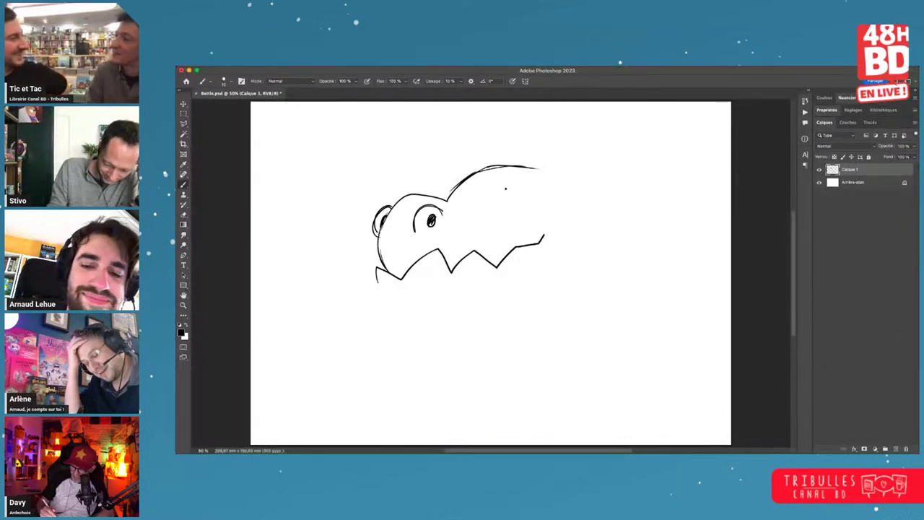
pyautogui.moveTo(533, 177)
pyautogui.mouseDown()
pyautogui.moveTo(488, 224)
pyautogui.moveTo(532, 203)
pyautogui.moveTo(543, 179)
pyautogui.mouseUp()
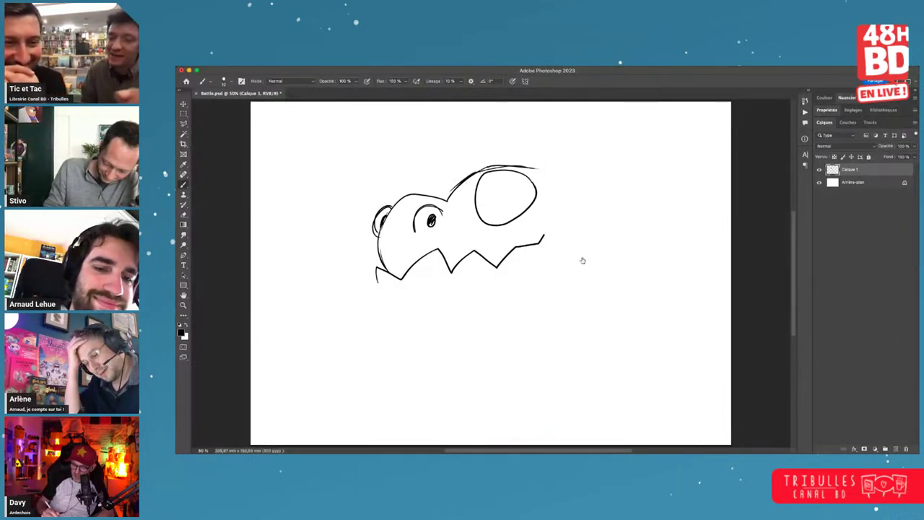
# - Draw thick black sunglasses over the dinosaur's large eye oval, with a bridge and a smaller solid lens on the head's far side
pyautogui.press(']')
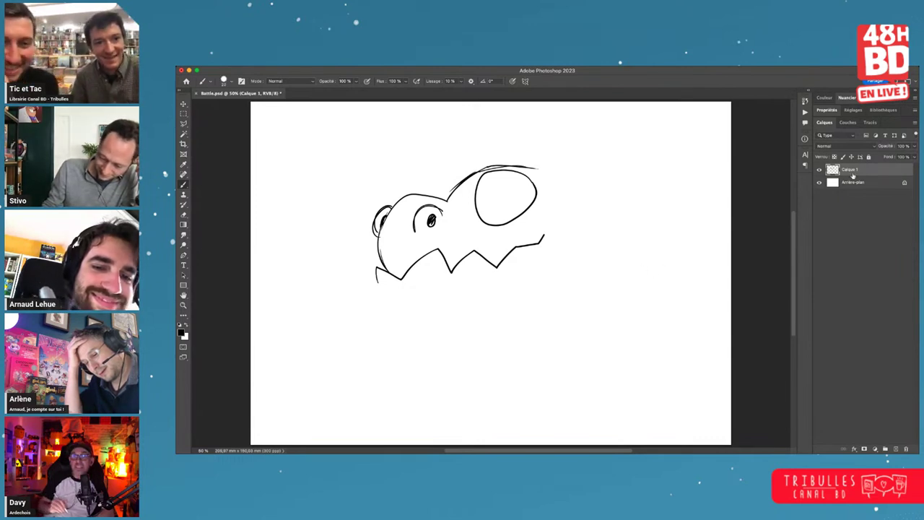
pyautogui.moveTo(519, 172)
pyautogui.mouseDown()
pyautogui.moveTo(488, 172)
pyautogui.moveTo(492, 225)
pyautogui.moveTo(536, 192)
pyautogui.moveTo(500, 173)
pyautogui.moveTo(471, 189)
pyautogui.moveTo(459, 172)
pyautogui.moveTo(436, 198)
pyautogui.moveTo(456, 175)
pyautogui.mouseUp()
pyautogui.press(']')
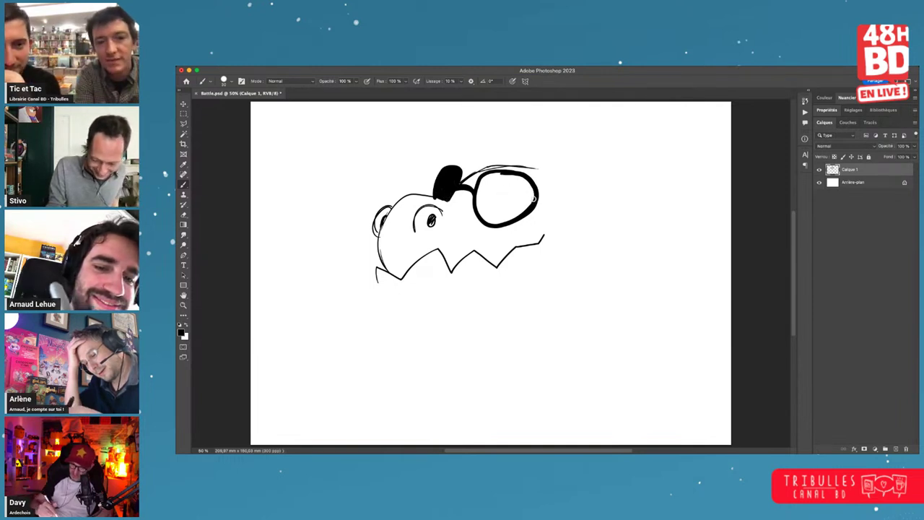
pyautogui.moveTo(534, 199)
pyautogui.mouseDown()
pyautogui.moveTo(482, 169)
pyautogui.moveTo(477, 207)
pyautogui.mouseUp()
# - Fill the inside of the large sunglasses lens with black and clear the selection
pyautogui.press('w')
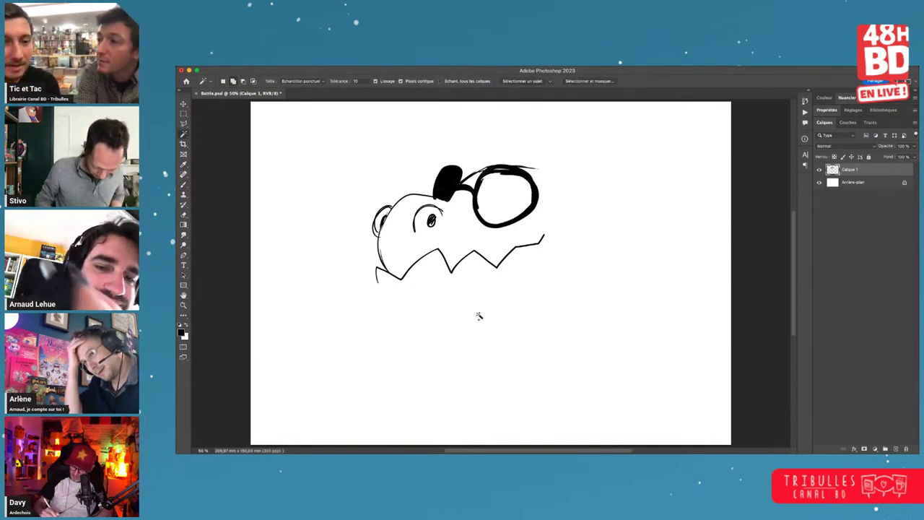
pyautogui.click(505, 189)
pyautogui.hotkey('alt', 'BackSpace')
pyautogui.press('super+d')
# - Paint a small white oval highlight on each sunglasses lens
pyautogui.press('b')
pyautogui.press('e')
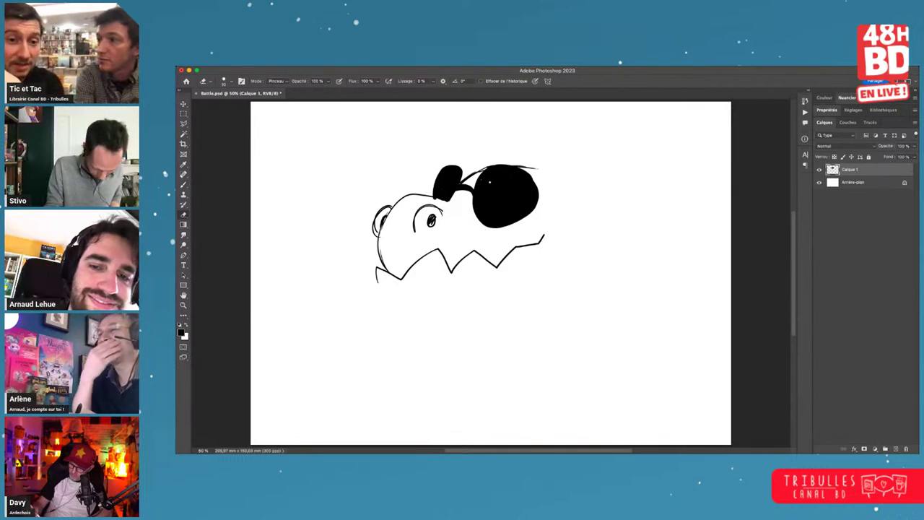
pyautogui.press('b')
pyautogui.press('x')
pyautogui.moveTo(489, 186)
pyautogui.mouseDown()
pyautogui.moveTo(488, 177)
pyautogui.moveTo(446, 179)
pyautogui.mouseUp()
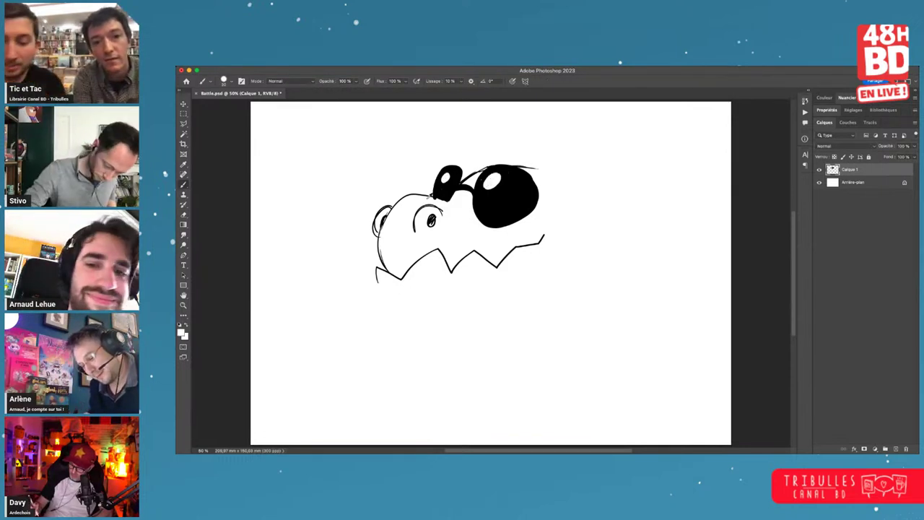
# - Extend the head outline in black from behind the sunglasses down into the dinosaur's neck and back
pyautogui.press('e')
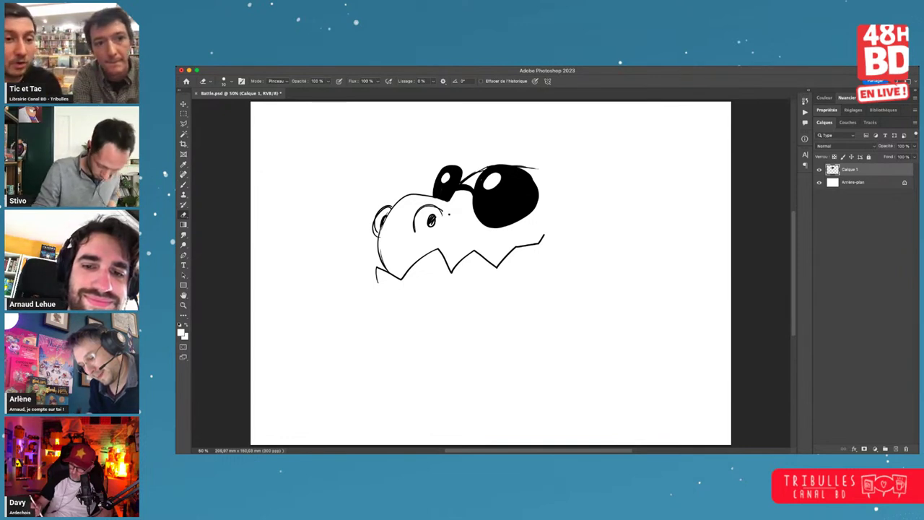
pyautogui.press('b')
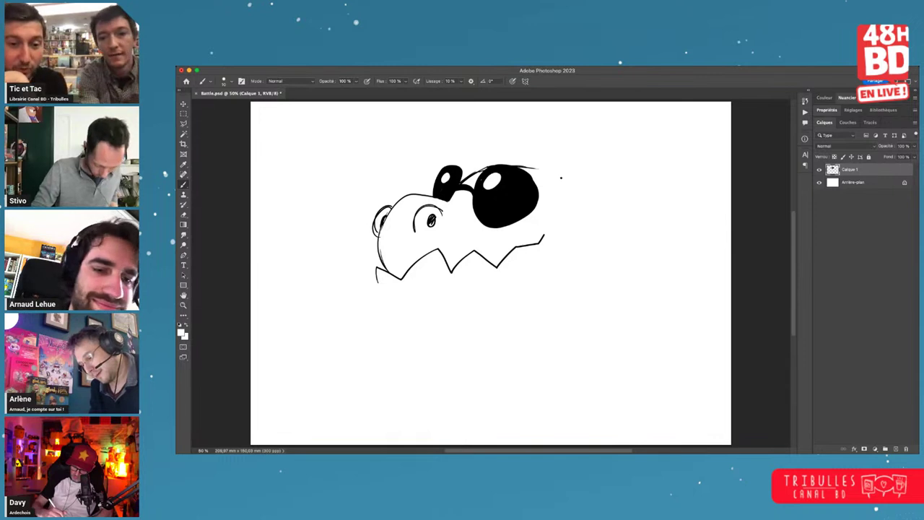
pyautogui.press('d')
pyautogui.moveTo(535, 167); pyautogui.dragTo(587, 193)
pyautogui.moveTo(590, 225)
pyautogui.mouseDown()
pyautogui.moveTo(640, 220)
pyautogui.moveTo(652, 251)
pyautogui.mouseUp()
pyautogui.moveTo(644, 189); pyautogui.dragTo(651, 257)
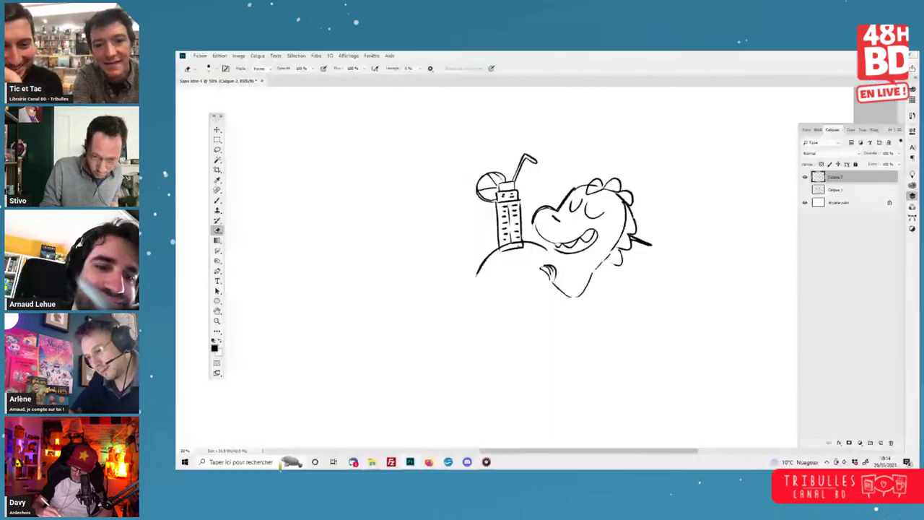
# - Redraw the base line of the tower-shaped glass standing on the smiling dinosaur's belly
pyautogui.press('l')
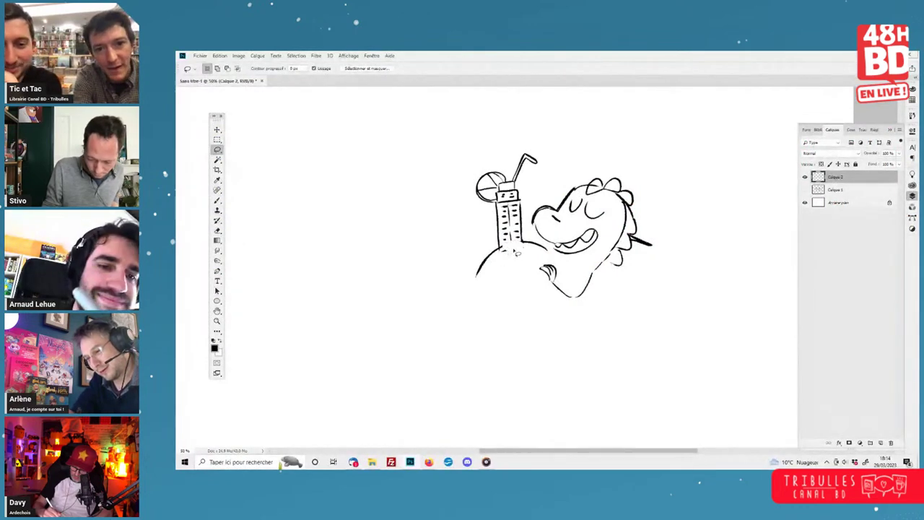
pyautogui.press('b')
pyautogui.moveTo(521, 246); pyautogui.dragTo(501, 249)
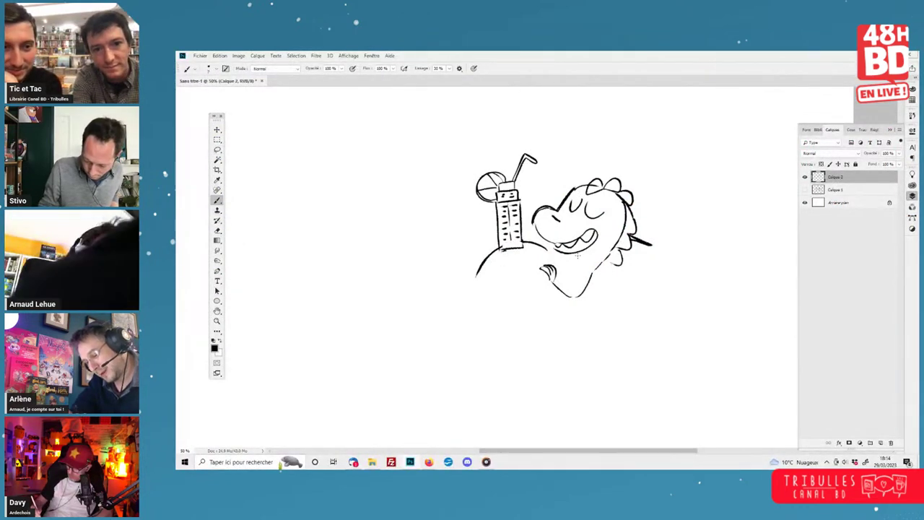
# - Add spikes along the smiling dinosaur's back and draw the curved fabric edge of the deckchair behind it
pyautogui.moveTo(607, 264); pyautogui.dragTo(595, 281)
pyautogui.moveTo(640, 243); pyautogui.dragTo(597, 315)
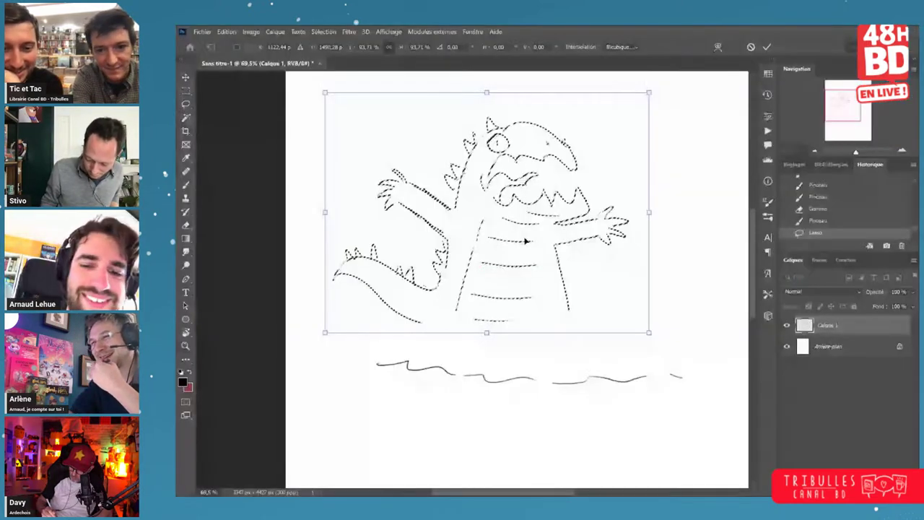
# - Apply the scaling of the beaked monster on Calque 1 and deselect it
pyautogui.press('Return')
pyautogui.hotkey('ctrl', 'd')
# - Extend the lower tail line toward the monster's body and erase the excess at the stroke's end
pyautogui.press('z')
pyautogui.click(490, 335)
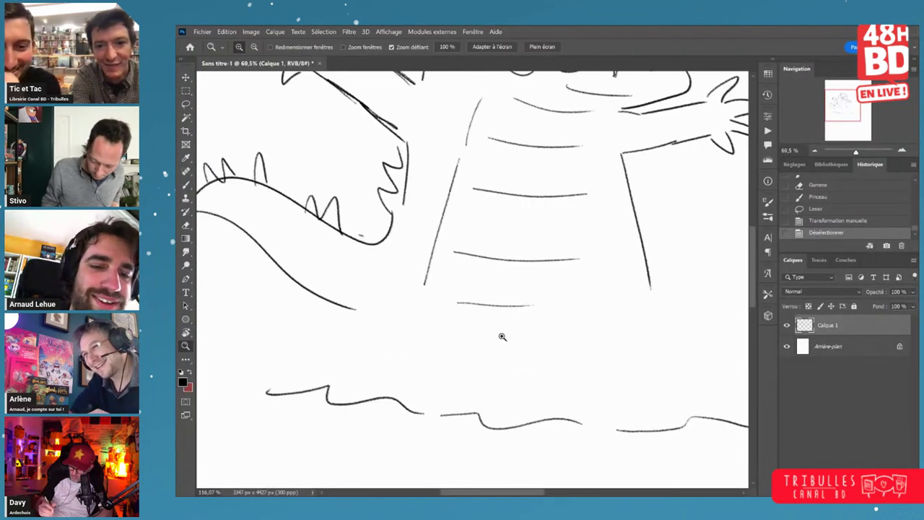
pyautogui.press('b')
pyautogui.moveTo(354, 308); pyautogui.dragTo(347, 360)
pyautogui.moveTo(345, 306)
pyautogui.mouseDown()
pyautogui.moveTo(375, 311)
pyautogui.moveTo(347, 359)
pyautogui.moveTo(350, 316)
pyautogui.mouseUp()
pyautogui.press('e')
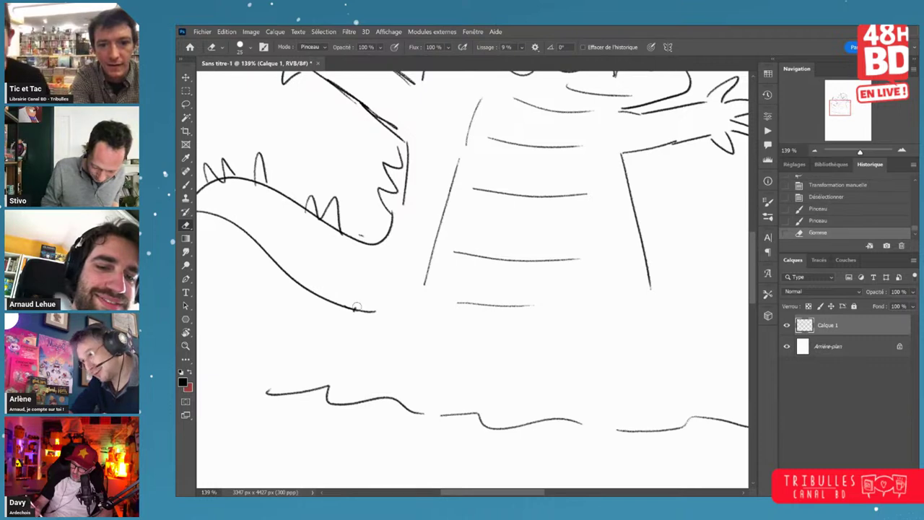
# - Clean up and retouch the lines where the monster's front forearm meets its torso
pyautogui.press('z')
pyautogui.moveTo(568, 294); pyautogui.dragTo(554, 304)
pyautogui.press('e')
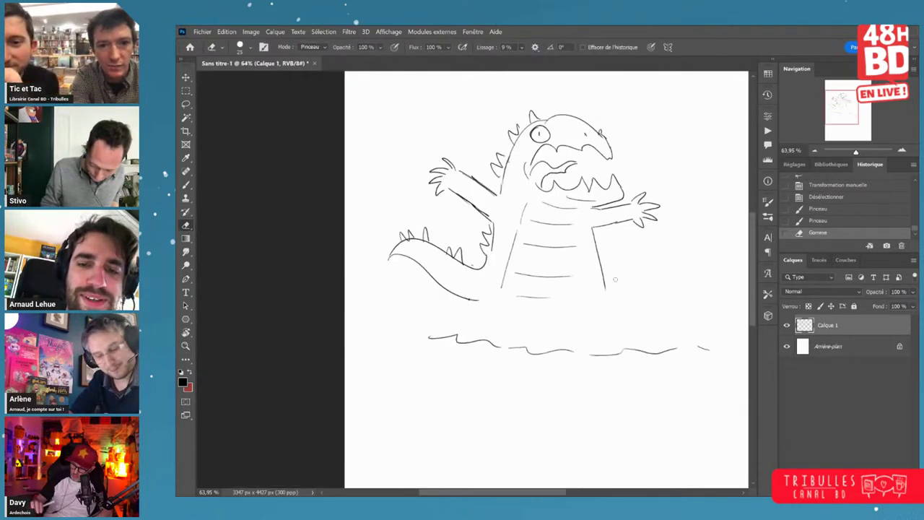
pyautogui.press('space')
pyautogui.moveTo(619, 276); pyautogui.dragTo(555, 282)
pyautogui.press('z')
pyautogui.press('e')
pyautogui.moveTo(542, 231)
pyautogui.mouseDown()
pyautogui.moveTo(556, 233)
pyautogui.moveTo(536, 239)
pyautogui.moveTo(562, 233)
pyautogui.mouseUp()
pyautogui.press('b')
pyautogui.press('z')
pyautogui.press('b')
pyautogui.press('z')
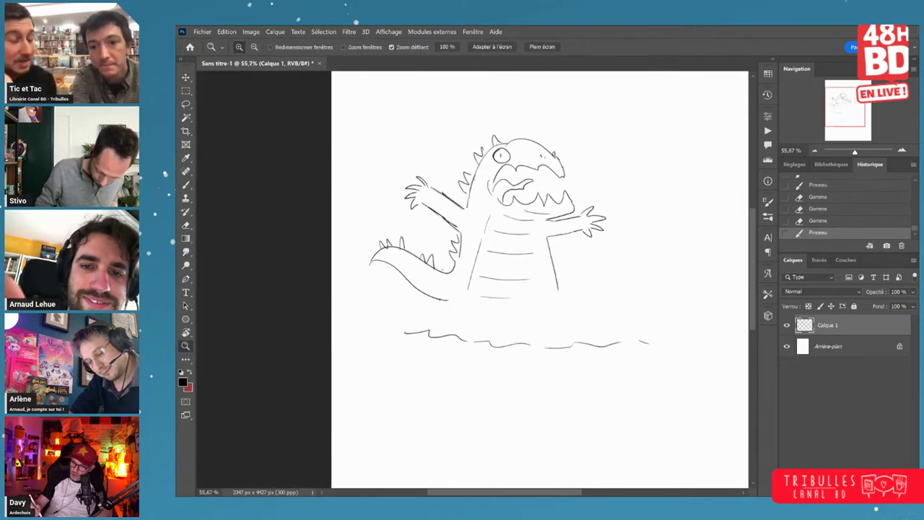
# - Draw the upper and lower edges of the monster's outstretched leg, starting from the bottom of its torso
pyautogui.moveTo(524, 141)
pyautogui.mouseDown()
pyautogui.moveTo(544, 141)
pyautogui.moveTo(554, 156)
pyautogui.moveTo(575, 152)
pyautogui.moveTo(573, 136)
pyautogui.mouseUp()
pyautogui.press('b')
pyautogui.hotkey('ctrl', 'space')
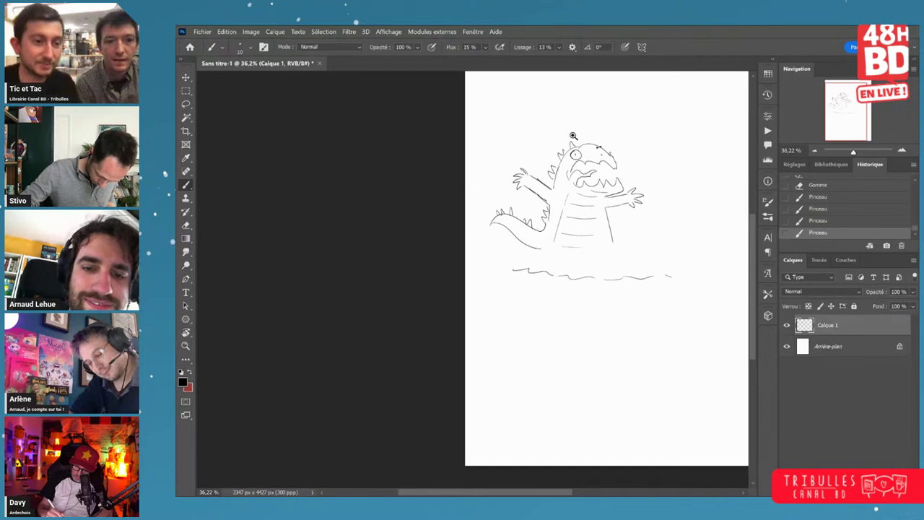
pyautogui.press('space')
pyautogui.moveTo(638, 175); pyautogui.dragTo(540, 192)
pyautogui.press('z')
pyautogui.moveTo(525, 254)
pyautogui.mouseDown()
pyautogui.moveTo(539, 255)
pyautogui.moveTo(511, 272)
pyautogui.moveTo(618, 270)
pyautogui.mouseUp()
pyautogui.press('b')
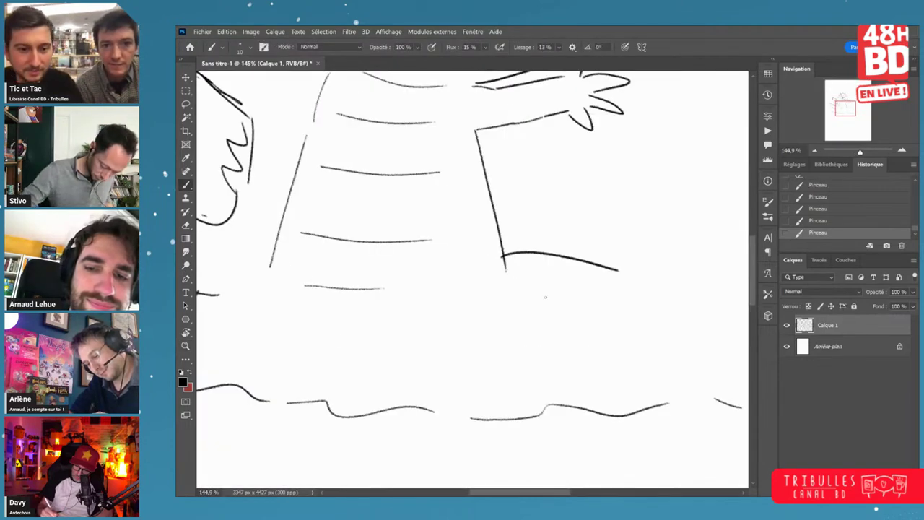
pyautogui.moveTo(496, 312); pyautogui.dragTo(611, 333)
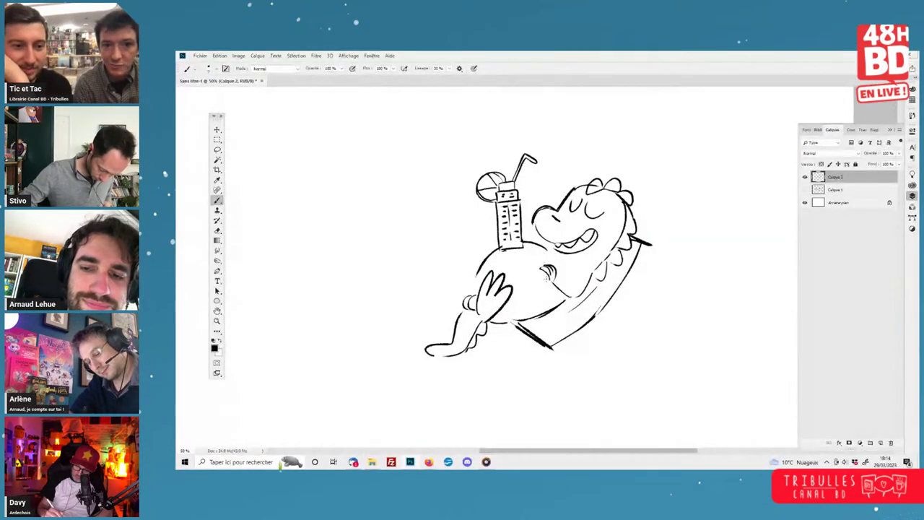
# - Add the reclining dinosaur's elbow line and underside spikes, and draw its second raised foot beside the first
pyautogui.moveTo(553, 280)
pyautogui.mouseDown()
pyautogui.moveTo(572, 292)
pyautogui.moveTo(583, 282)
pyautogui.moveTo(579, 303)
pyautogui.moveTo(526, 326)
pyautogui.mouseUp()
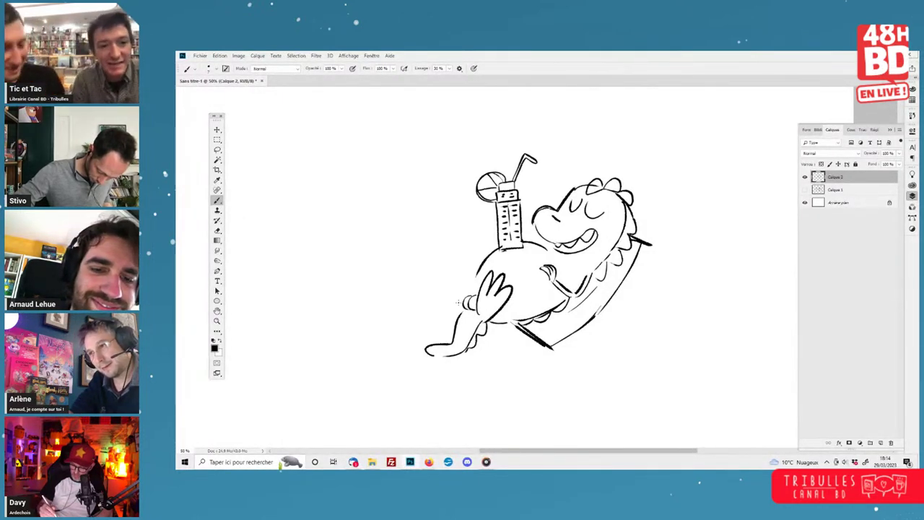
pyautogui.moveTo(458, 302)
pyautogui.mouseDown()
pyautogui.moveTo(444, 265)
pyautogui.moveTo(451, 285)
pyautogui.moveTo(458, 259)
pyautogui.moveTo(468, 291)
pyautogui.moveTo(482, 266)
pyautogui.mouseUp()
# - Draw the deckchair's thick slanted rear leg and horizontal base bar, and open the foreground colour picker
pyautogui.moveTo(642, 244)
pyautogui.mouseDown()
pyautogui.moveTo(580, 368)
pyautogui.moveTo(638, 264)
pyautogui.moveTo(586, 365)
pyautogui.moveTo(622, 342)
pyautogui.mouseUp()
pyautogui.moveTo(540, 344); pyautogui.dragTo(618, 342)
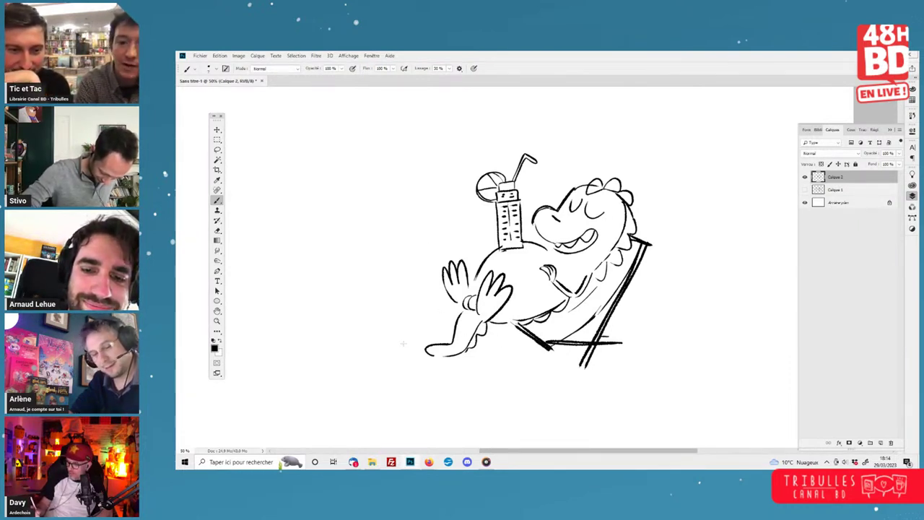
pyautogui.click(215, 349)
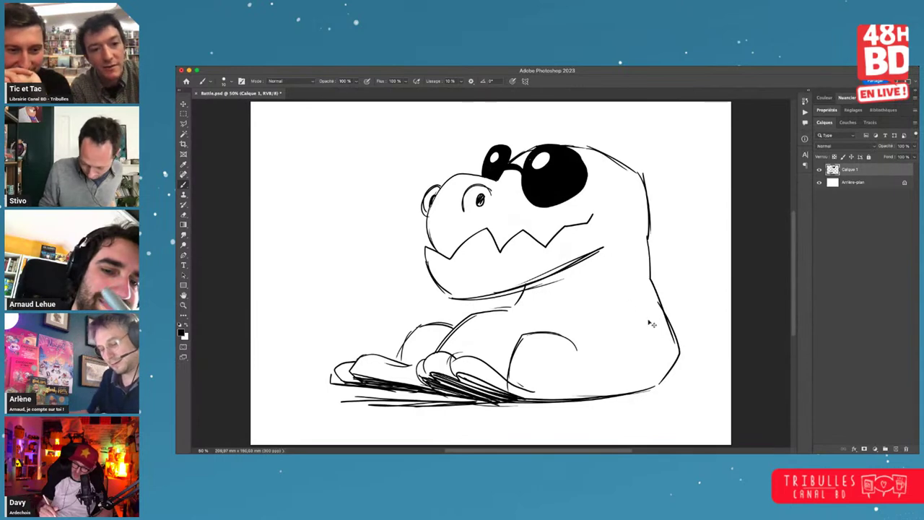
# - Reinforce the thigh curve and sketch the bent arm lines on the sunglasses-wearing dinosaur, undoing unwanted strokes
pyautogui.moveTo(607, 319)
pyautogui.mouseDown()
pyautogui.moveTo(552, 314)
pyautogui.moveTo(586, 298)
pyautogui.moveTo(559, 355)
pyautogui.mouseUp()
pyautogui.moveTo(565, 326); pyautogui.dragTo(568, 355)
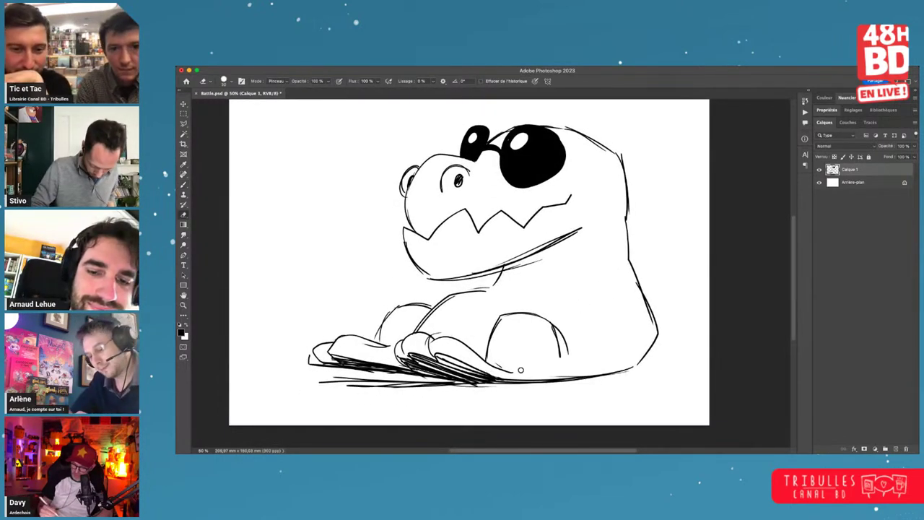
pyautogui.moveTo(612, 264)
pyautogui.mouseDown()
pyautogui.moveTo(626, 298)
pyautogui.moveTo(604, 297)
pyautogui.moveTo(594, 315)
pyautogui.mouseUp()
pyautogui.press('super+z')
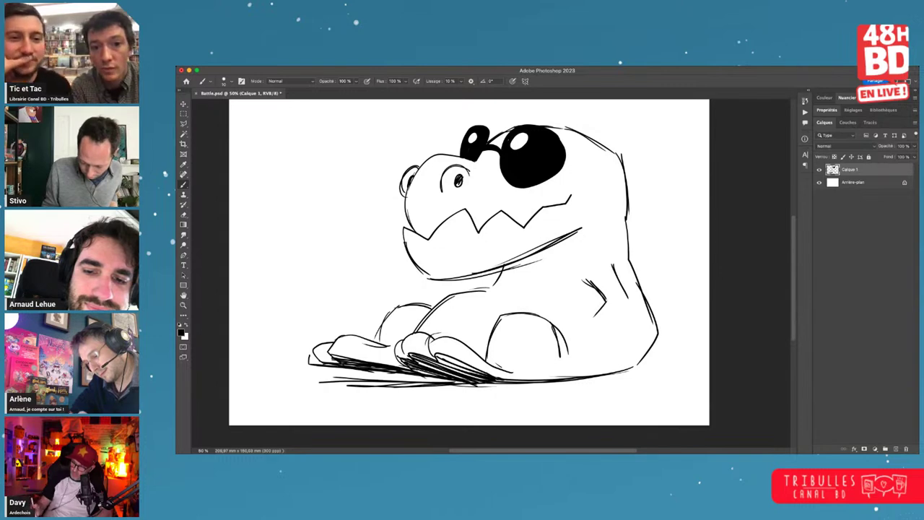
pyautogui.press('super+z')
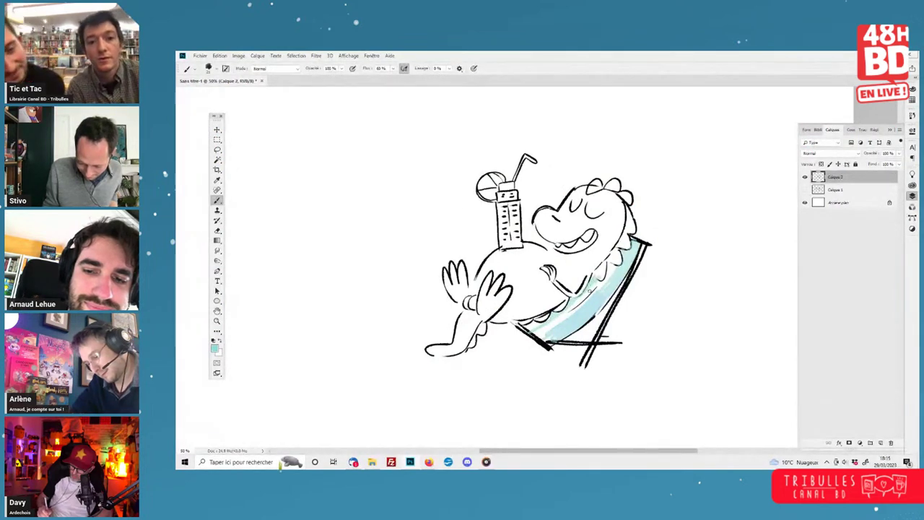
# - Paint light blue shading on the reclining dinosaur's thighs, belly and chin, and a cast shadow beneath the deckchair
pyautogui.moveTo(511, 300); pyautogui.dragTo(496, 321)
pyautogui.moveTo(472, 292)
pyautogui.mouseDown()
pyautogui.moveTo(472, 282)
pyautogui.moveTo(476, 290)
pyautogui.mouseUp()
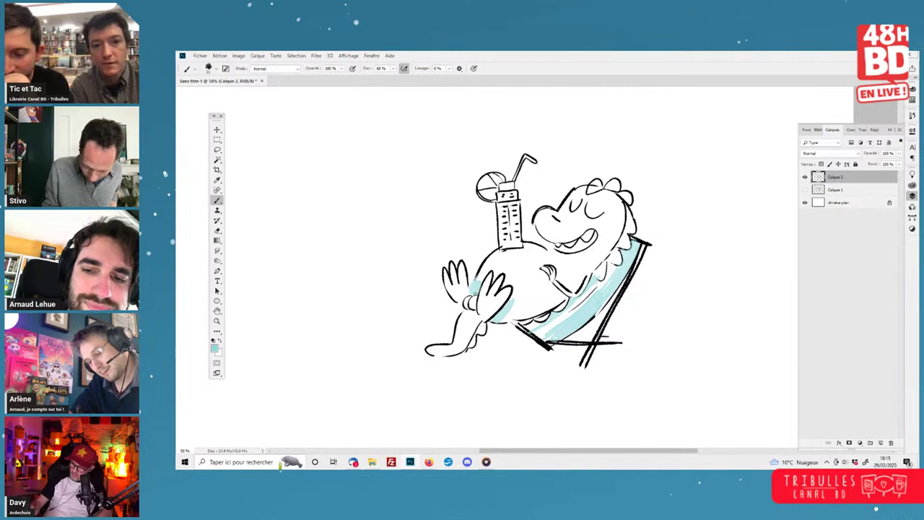
pyautogui.moveTo(523, 248); pyautogui.dragTo(503, 252)
pyautogui.moveTo(588, 257); pyautogui.dragTo(567, 257)
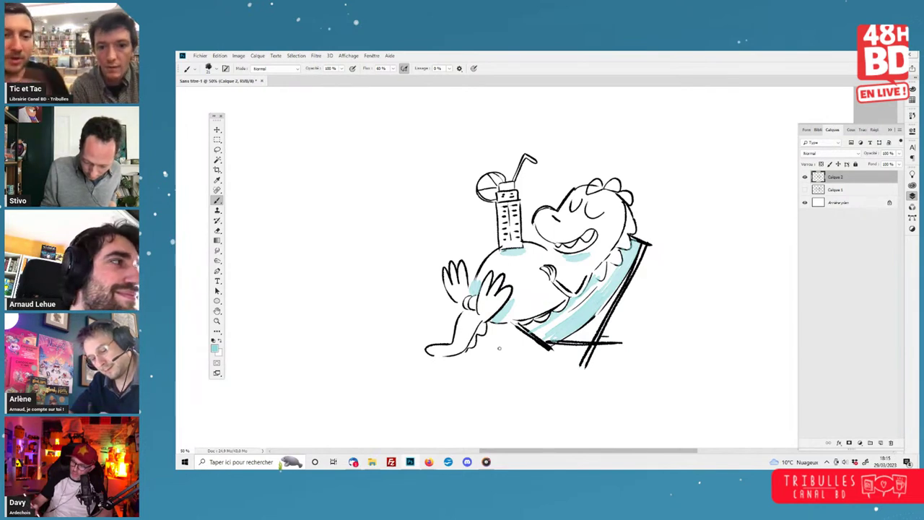
pyautogui.moveTo(499, 348)
pyautogui.mouseDown()
pyautogui.moveTo(474, 353)
pyautogui.moveTo(522, 340)
pyautogui.moveTo(544, 350)
pyautogui.mouseUp()
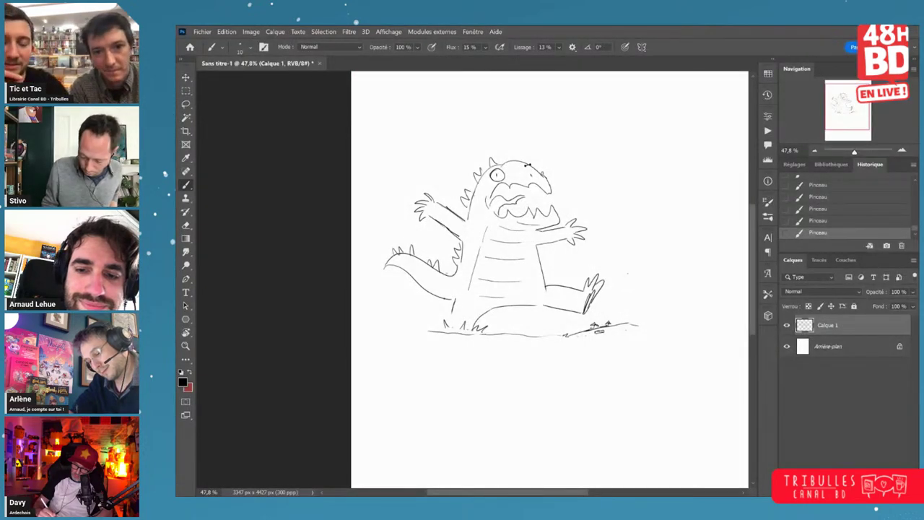
# - Retouch the tiny details on the ground line below the monster's raised foot and dot the ground around them
pyautogui.moveTo(659, 277); pyautogui.dragTo(615, 281)
pyautogui.press('z')
pyautogui.moveTo(589, 319)
pyautogui.mouseDown()
pyautogui.moveTo(599, 323)
pyautogui.moveTo(587, 332)
pyautogui.moveTo(594, 320)
pyautogui.mouseUp()
pyautogui.press('e')
pyautogui.press('b')
pyautogui.click(584, 338)
pyautogui.click(591, 337)
pyautogui.press('z')
pyautogui.press('b')
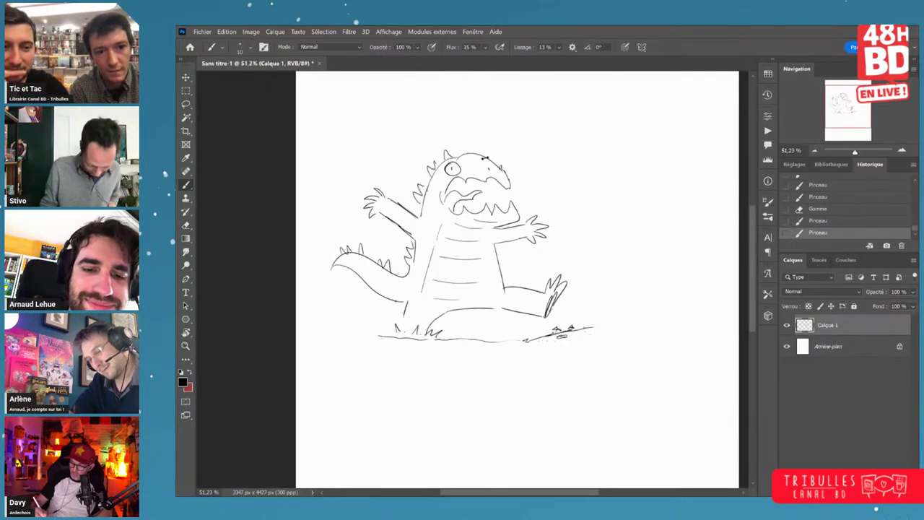
# - Clean up the lines around the grass tufts at the monster's rear foot
pyautogui.press('z')
pyautogui.press('e')
pyautogui.moveTo(404, 328)
pyautogui.mouseDown()
pyautogui.moveTo(426, 332)
pyautogui.moveTo(426, 342)
pyautogui.moveTo(384, 348)
pyautogui.mouseUp()
pyautogui.press('b')
pyautogui.press('z')
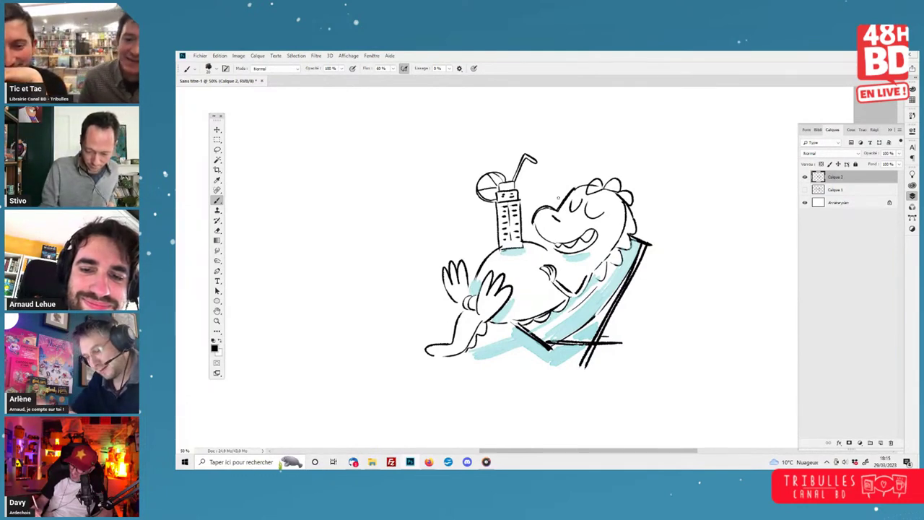
# - Choose the black inking brush preset for the reclining dinosaur drawing
pyautogui.rightClick(566, 193)
pyautogui.click(599, 301)
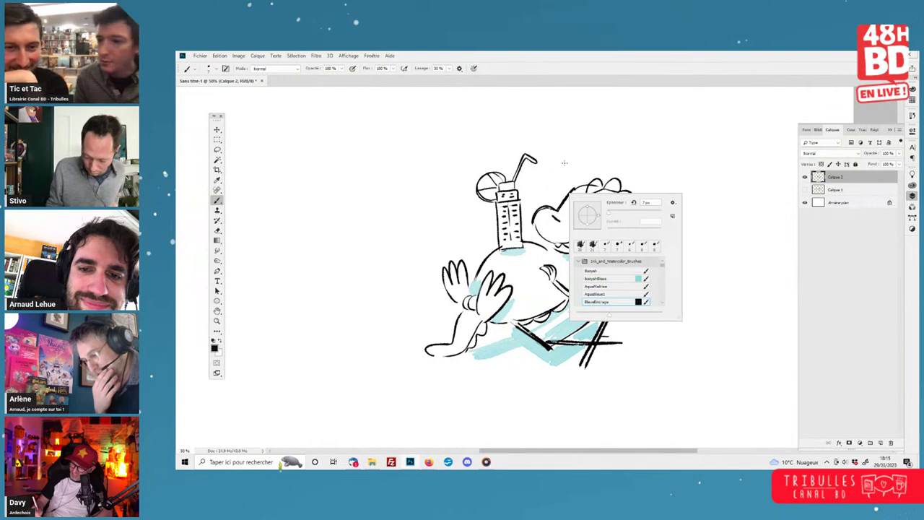
pyautogui.click(565, 164)
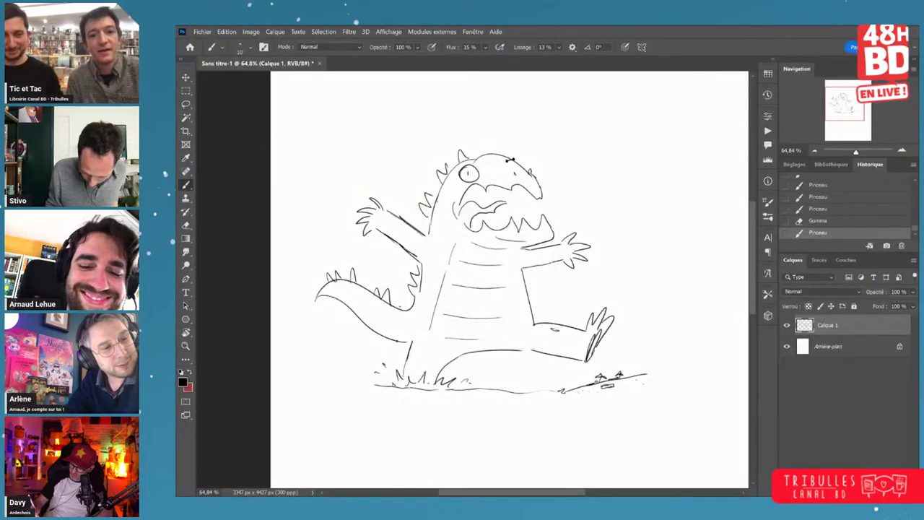
# - Erase the rough spot on the lower edge of the monster's outstretched leg and redraw the join
pyautogui.hotkey('ctrl', 'space')
pyautogui.press('e')
pyautogui.moveTo(537, 346)
pyautogui.mouseDown()
pyautogui.moveTo(572, 346)
pyautogui.moveTo(530, 351)
pyautogui.moveTo(546, 354)
pyautogui.mouseUp()
pyautogui.press('b')
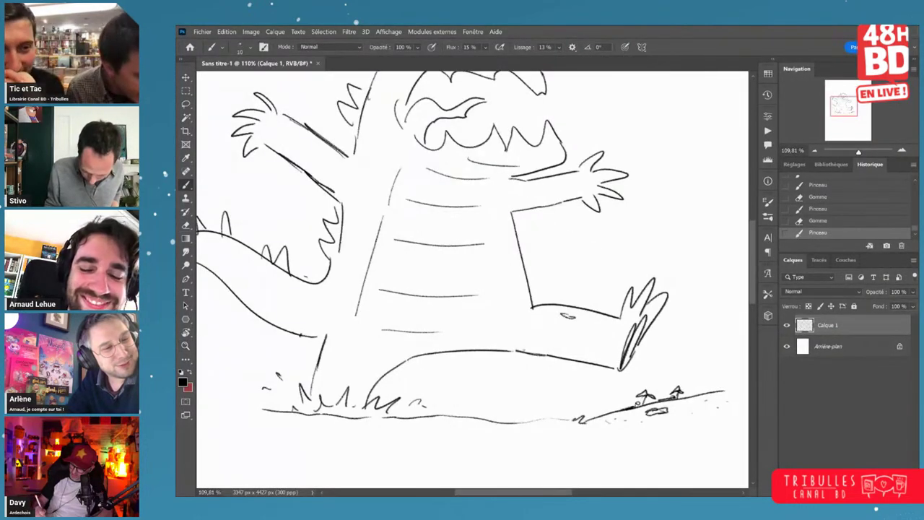
pyautogui.scroll(-3, 567, 283)
pyautogui.press('e')
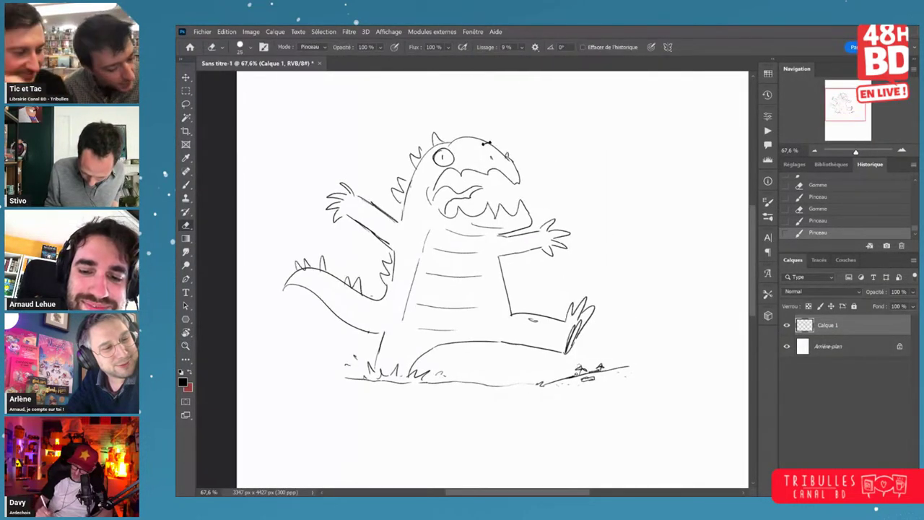
pyautogui.scroll(-2, 576, 285)
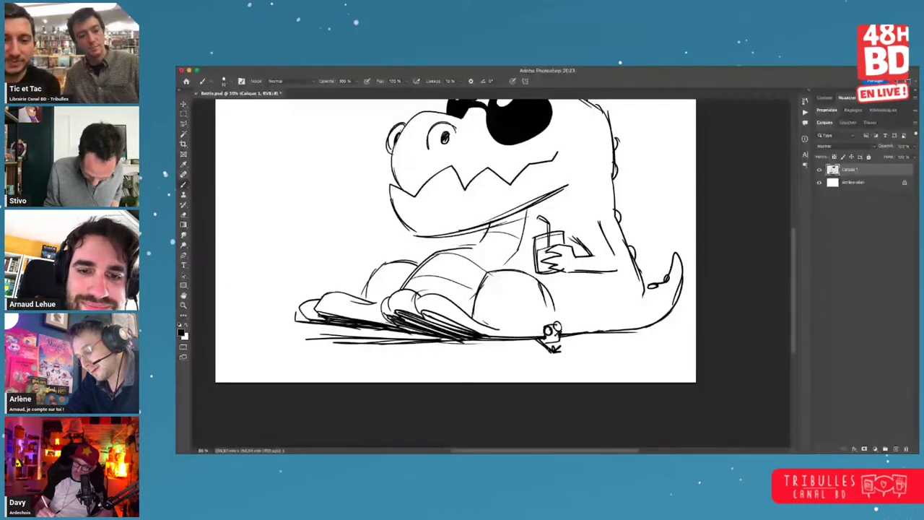
# - Add the outstretched arm, splayed hand and spiky hair to the tiny figure crushed under the sunglasses-wearing dinosaur
pyautogui.press('e')
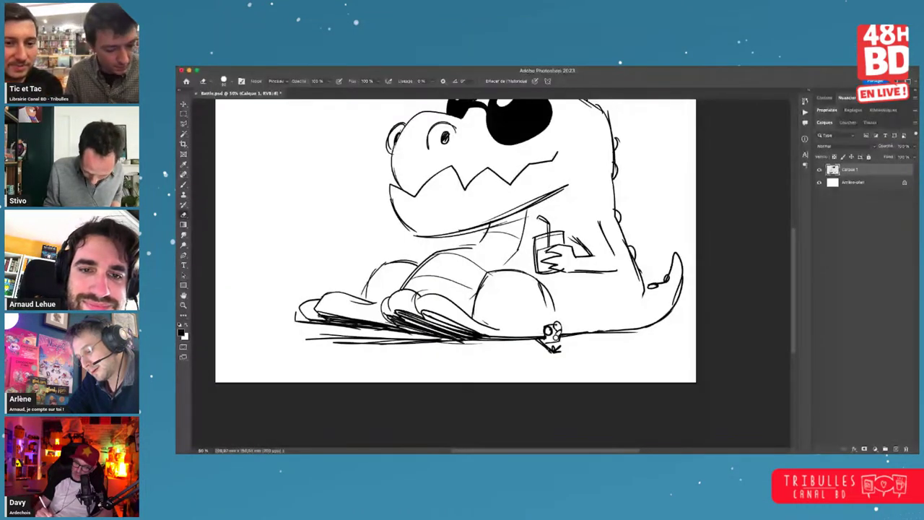
pyautogui.press('b')
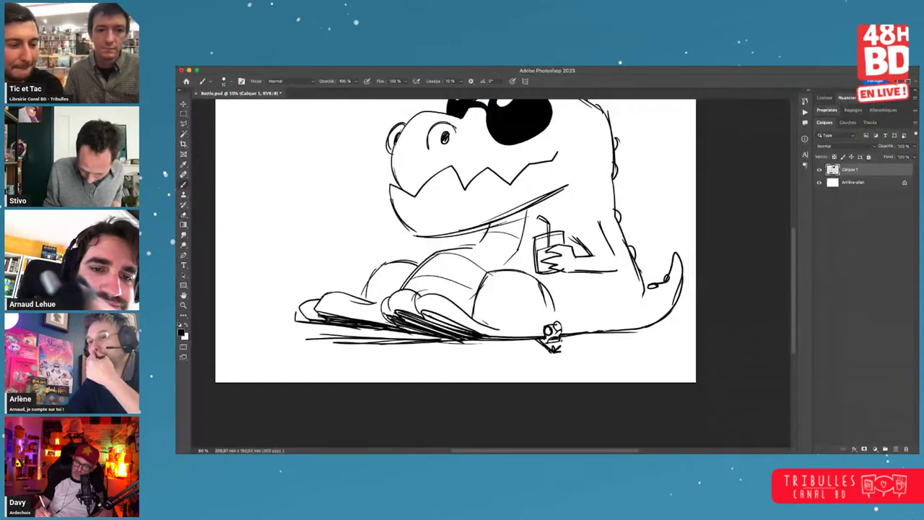
pyautogui.moveTo(553, 352); pyautogui.dragTo(578, 340)
pyautogui.moveTo(578, 341)
pyautogui.mouseDown()
pyautogui.moveTo(557, 349)
pyautogui.moveTo(589, 340)
pyautogui.mouseUp()
pyautogui.moveTo(578, 341)
pyautogui.mouseDown()
pyautogui.moveTo(543, 324)
pyautogui.moveTo(550, 318)
pyautogui.mouseUp()
pyautogui.moveTo(550, 319); pyautogui.dragTo(550, 325)
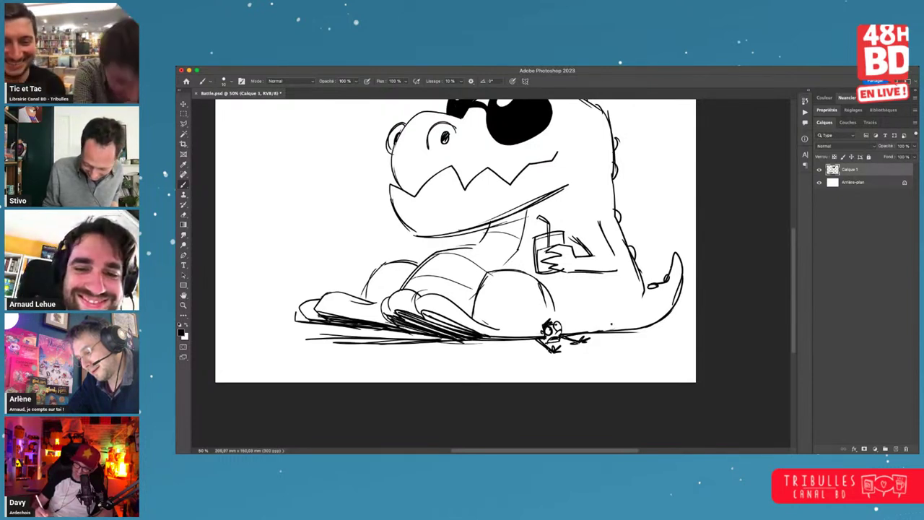
pyautogui.moveTo(597, 337)
pyautogui.mouseDown()
pyautogui.moveTo(614, 324)
pyautogui.moveTo(634, 331)
pyautogui.moveTo(634, 322)
pyautogui.mouseUp()
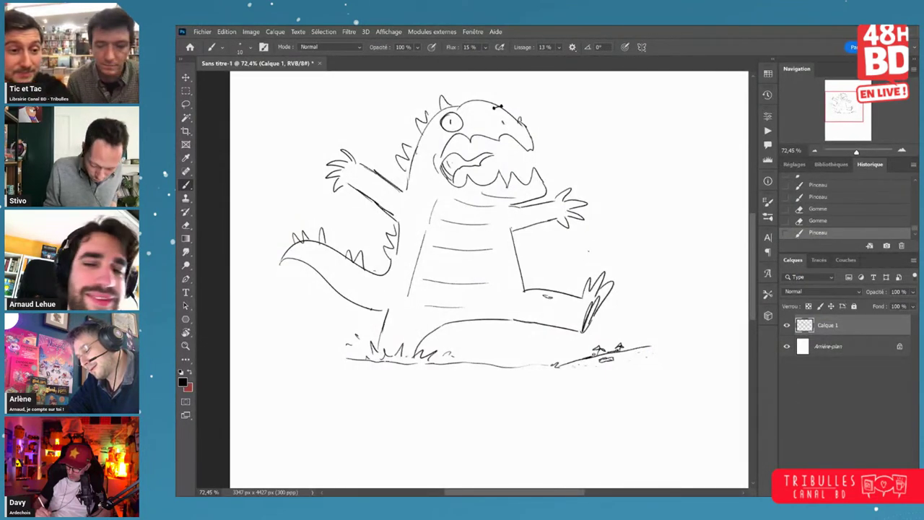
pyautogui.moveTo(587, 231); pyautogui.dragTo(594, 273)
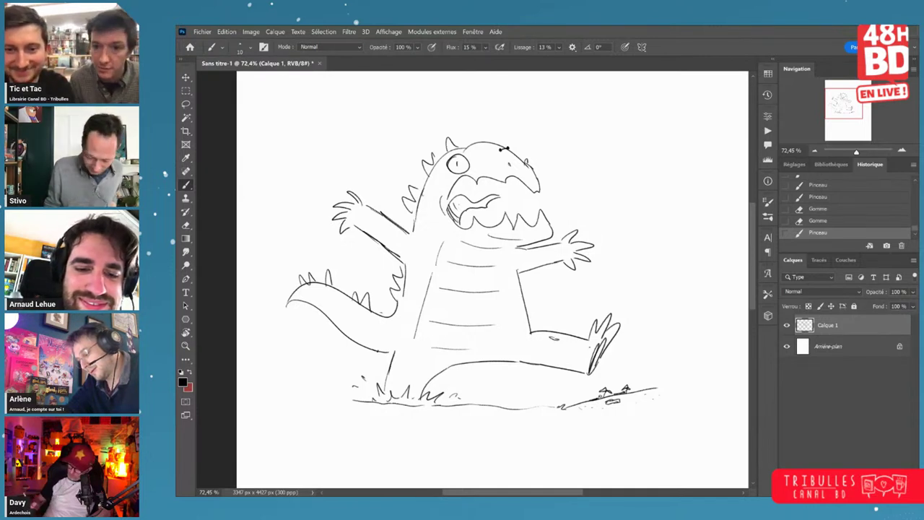
pyautogui.hotkey('ctrl', 'space')
pyautogui.moveTo(361, 408); pyautogui.dragTo(387, 412)
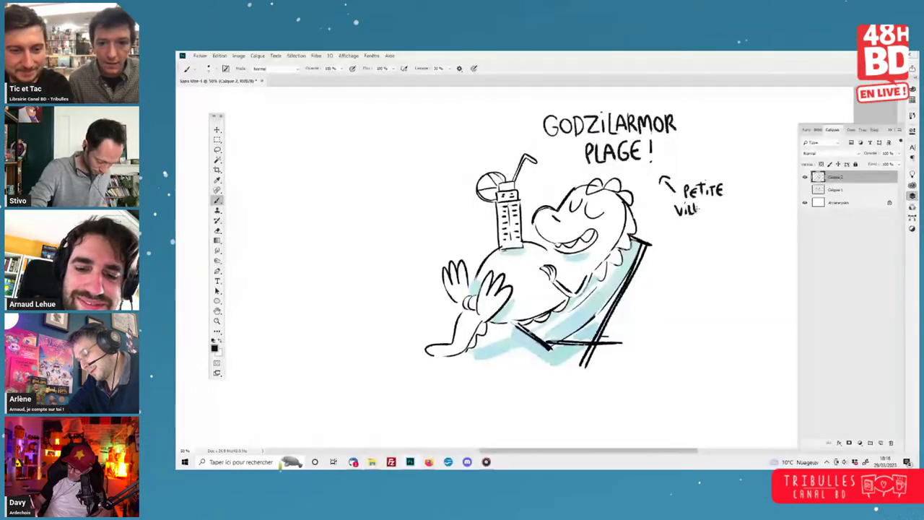
# - Finish hand-lettering the note "PETITE VILLE DE BRETAGNE" beside the deckchair dinosaur
pyautogui.moveTo(694, 202); pyautogui.dragTo(698, 213)
pyautogui.moveTo(700, 204); pyautogui.dragTo(713, 213)
pyautogui.moveTo(722, 204)
pyautogui.mouseDown()
pyautogui.moveTo(728, 212)
pyautogui.moveTo(728, 203)
pyautogui.mouseUp()
pyautogui.moveTo(721, 208); pyautogui.dragTo(727, 207)
pyautogui.moveTo(676, 228); pyautogui.dragTo(676, 239)
pyautogui.moveTo(676, 227); pyautogui.dragTo(676, 239)
pyautogui.moveTo(685, 228); pyautogui.dragTo(690, 237)
pyautogui.moveTo(691, 228)
pyautogui.mouseDown()
pyautogui.moveTo(696, 237)
pyautogui.moveTo(697, 227)
pyautogui.mouseUp()
pyautogui.moveTo(692, 233); pyautogui.dragTo(701, 237)
pyautogui.moveTo(697, 228); pyautogui.dragTo(704, 236)
pyautogui.moveTo(708, 226)
pyautogui.mouseDown()
pyautogui.moveTo(712, 235)
pyautogui.moveTo(733, 224)
pyautogui.moveTo(740, 239)
pyautogui.moveTo(738, 230)
pyautogui.mouseUp()
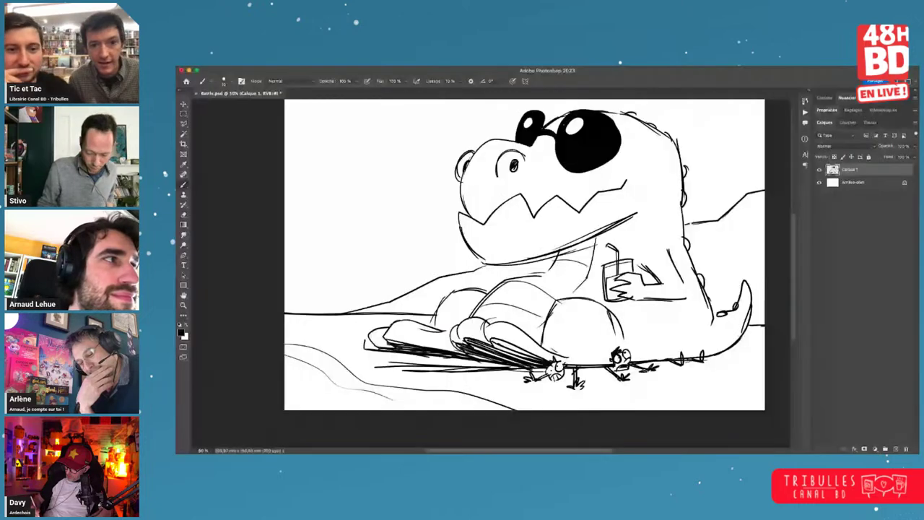
# - Add a new empty layer between the background and the sunglasses dinosaur's line art
pyautogui.keyDown('alt'); pyautogui.keyDown('super'); pyautogui.click(702, 323); pyautogui.keyUp('super'); pyautogui.keyUp('alt')
pyautogui.moveTo(703, 321); pyautogui.dragTo(668, 322)
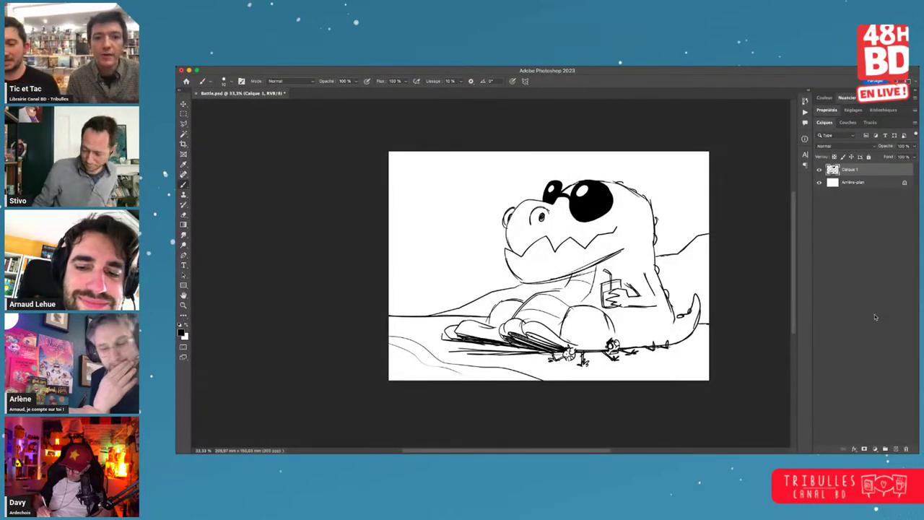
pyautogui.click(857, 184)
pyautogui.click(895, 448)
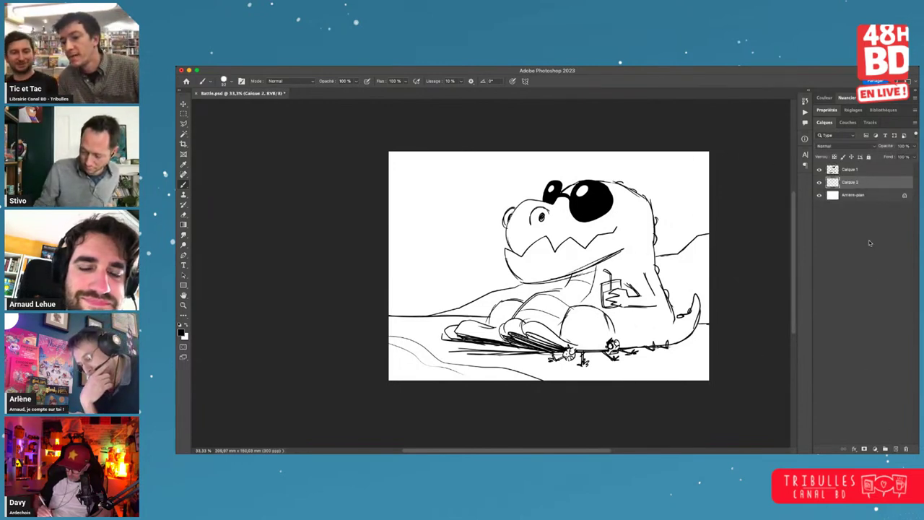
# - Brush a thick green line along the inside of the dinosaur's head, jaw and legs on the new layer, and hide that layer
pyautogui.press('i')
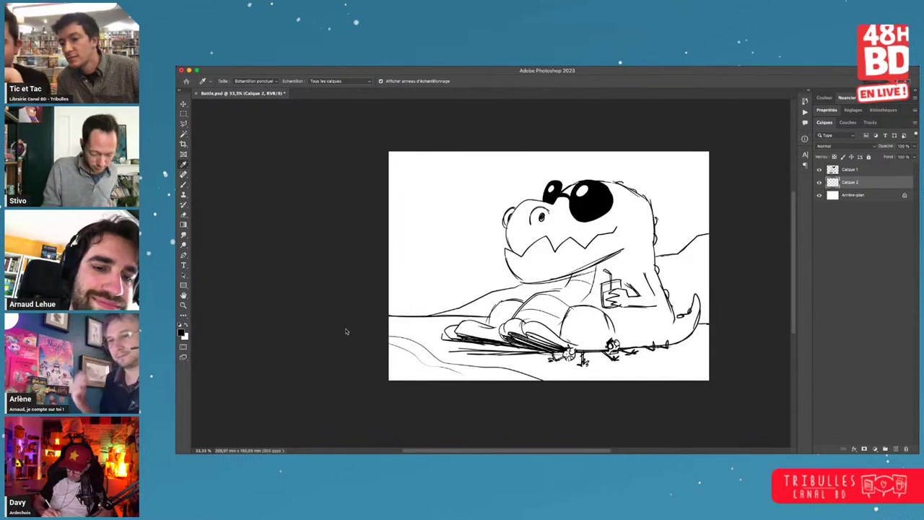
pyautogui.press('b')
pyautogui.moveTo(613, 180)
pyautogui.mouseDown()
pyautogui.moveTo(549, 202)
pyautogui.moveTo(505, 257)
pyautogui.moveTo(556, 271)
pyautogui.moveTo(567, 296)
pyautogui.moveTo(485, 323)
pyautogui.mouseUp()
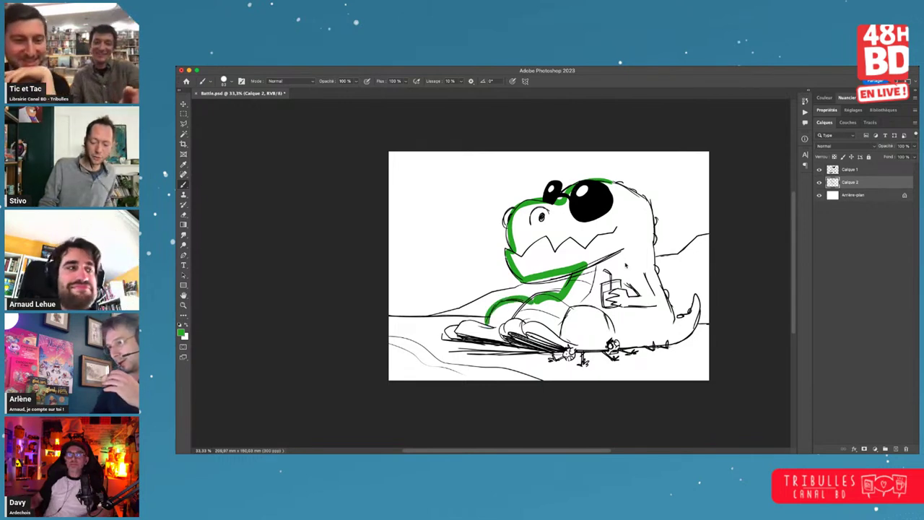
pyautogui.click(819, 182)
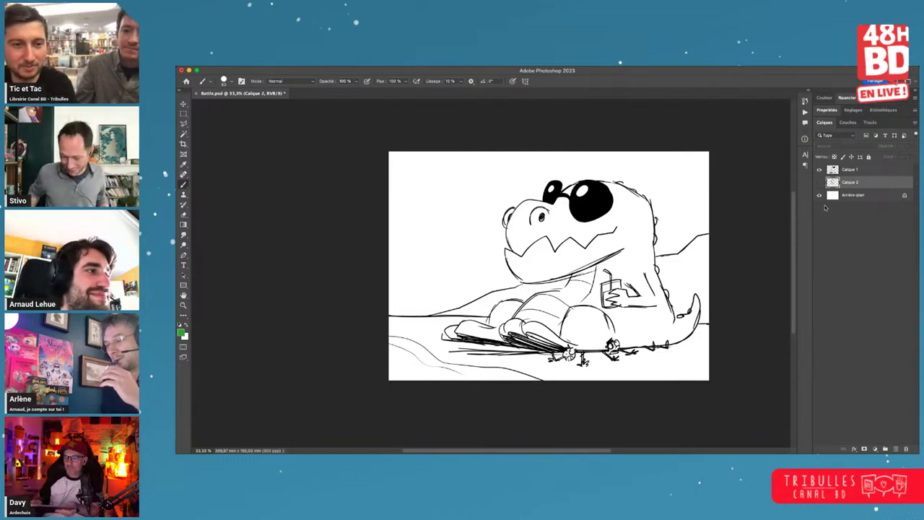
pyautogui.press('super+equal')
pyautogui.moveTo(706, 343); pyautogui.dragTo(624, 346)
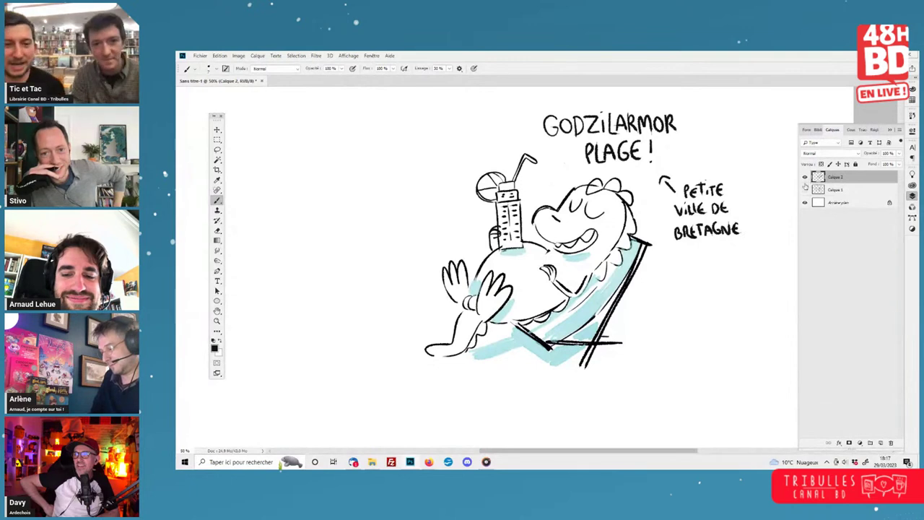
# - Show the three portraits layer in place of the deckchair dinosaur layer, and switch the visibility back
pyautogui.click(805, 189)
pyautogui.click(804, 178)
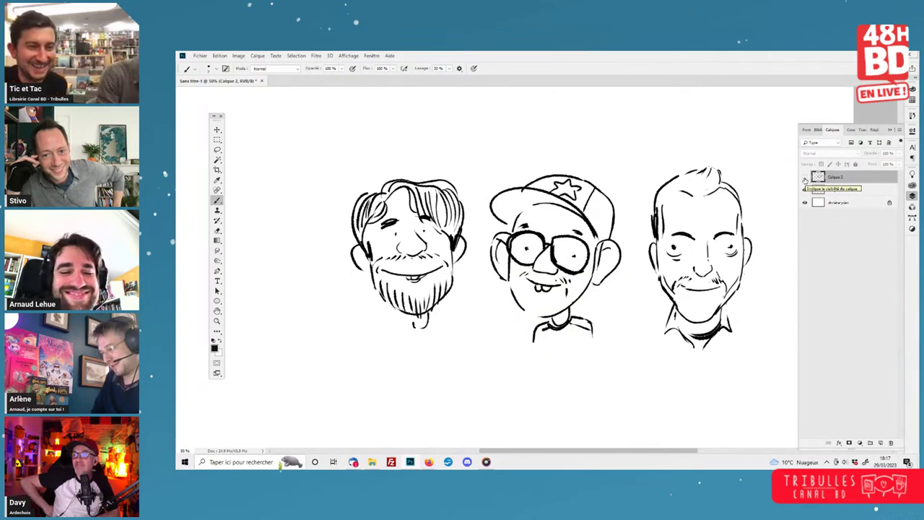
pyautogui.click(805, 177)
pyautogui.click(804, 189)
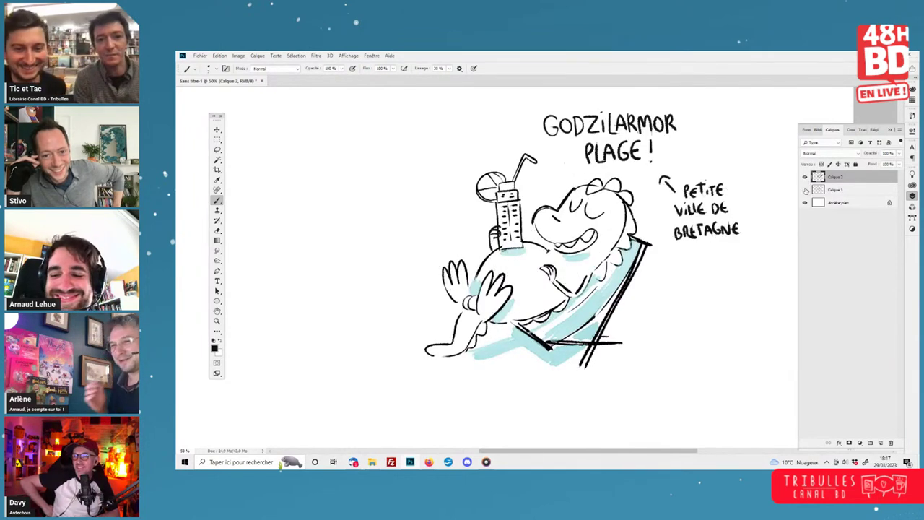
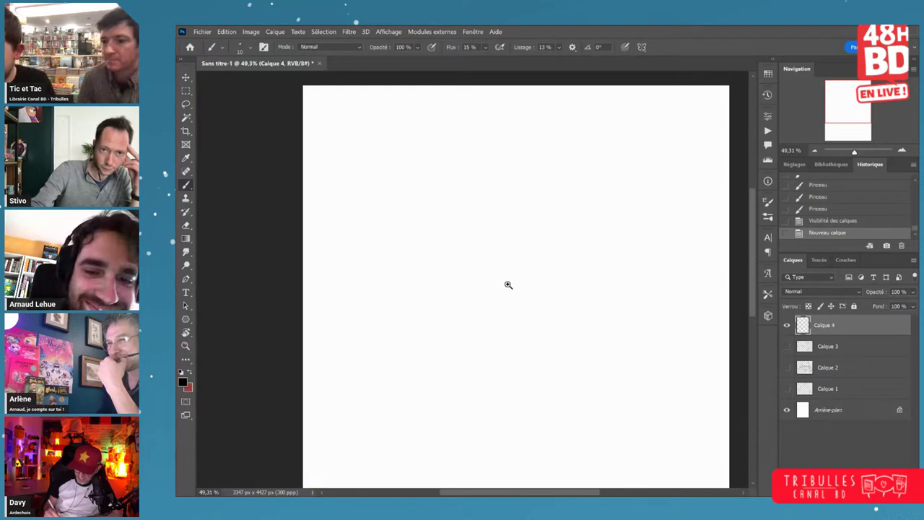
# - Sketch a fist gripping an upright pole on the empty layer Calque 4, with a horizontal line across the pole's top
pyautogui.scroll(1, 513, 267)
pyautogui.press('b')
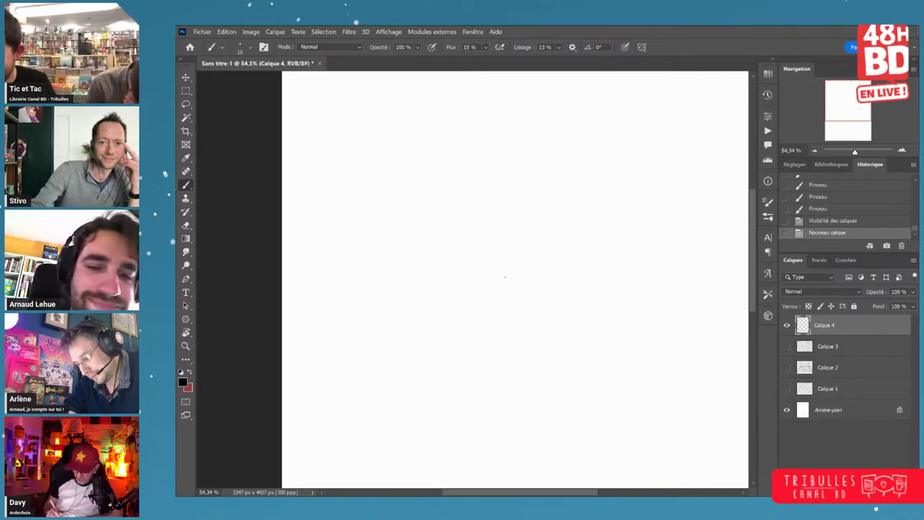
pyautogui.moveTo(543, 283)
pyautogui.mouseDown()
pyautogui.moveTo(484, 291)
pyautogui.moveTo(495, 310)
pyautogui.mouseUp()
pyautogui.hotkey('ctrl', 'z')
pyautogui.press('z')
pyautogui.moveTo(486, 276)
pyautogui.mouseDown()
pyautogui.moveTo(456, 291)
pyautogui.moveTo(466, 324)
pyautogui.mouseUp()
pyautogui.moveTo(458, 198); pyautogui.dragTo(462, 283)
pyautogui.moveTo(470, 195)
pyautogui.mouseDown()
pyautogui.moveTo(475, 280)
pyautogui.moveTo(441, 279)
pyautogui.moveTo(501, 264)
pyautogui.moveTo(485, 286)
pyautogui.moveTo(545, 288)
pyautogui.mouseUp()
pyautogui.press('z')
pyautogui.press('z')
pyautogui.press('e')
pyautogui.press('b')
# - Draw a large square signboard on top of the pole and the first line of a face beside the fist
pyautogui.moveTo(412, 292); pyautogui.dragTo(492, 291)
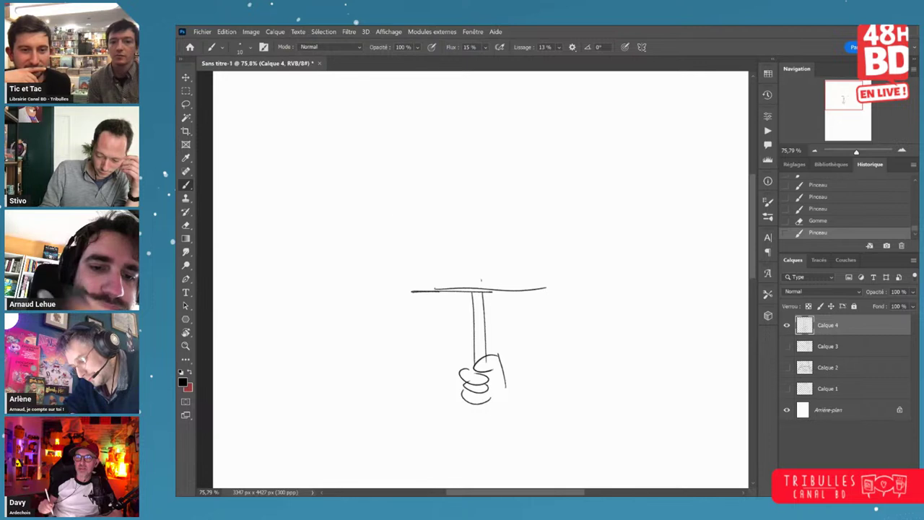
pyautogui.moveTo(399, 144); pyautogui.dragTo(488, 290)
pyautogui.moveTo(397, 122); pyautogui.dragTo(389, 259)
pyautogui.press('e')
pyautogui.press('b')
pyautogui.moveTo(394, 123)
pyautogui.mouseDown()
pyautogui.moveTo(522, 125)
pyautogui.moveTo(559, 277)
pyautogui.mouseUp()
pyautogui.moveTo(560, 162)
pyautogui.mouseDown()
pyautogui.moveTo(553, 288)
pyautogui.moveTo(527, 235)
pyautogui.moveTo(510, 262)
pyautogui.mouseUp()
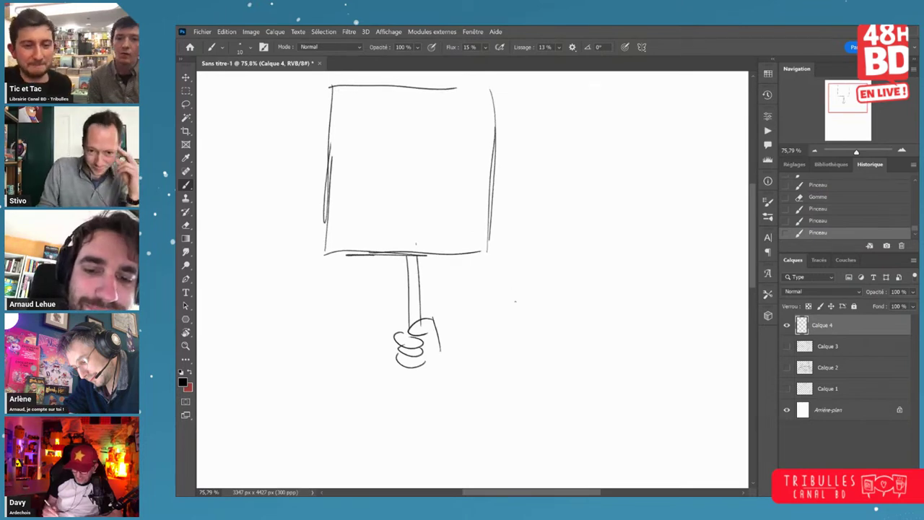
pyautogui.moveTo(495, 311)
pyautogui.mouseDown()
pyautogui.moveTo(516, 280)
pyautogui.moveTo(558, 304)
pyautogui.moveTo(558, 330)
pyautogui.mouseUp()
pyautogui.press('z')
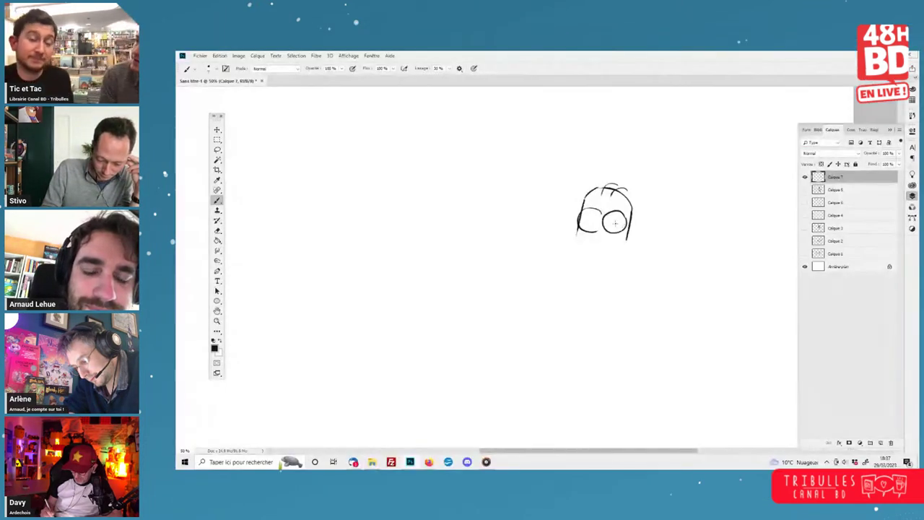
# - Clear the stray line beside the small character's face and draw its mouth, rounded chin and ears
pyautogui.moveTo(580, 218)
pyautogui.mouseDown()
pyautogui.moveTo(625, 226)
pyautogui.moveTo(626, 242)
pyautogui.moveTo(592, 251)
pyautogui.moveTo(619, 244)
pyautogui.moveTo(570, 241)
pyautogui.moveTo(567, 233)
pyautogui.mouseUp()
pyautogui.press('l')
pyautogui.press('Delete')
pyautogui.hotkey('ctrl', 'd')
pyautogui.press('b')
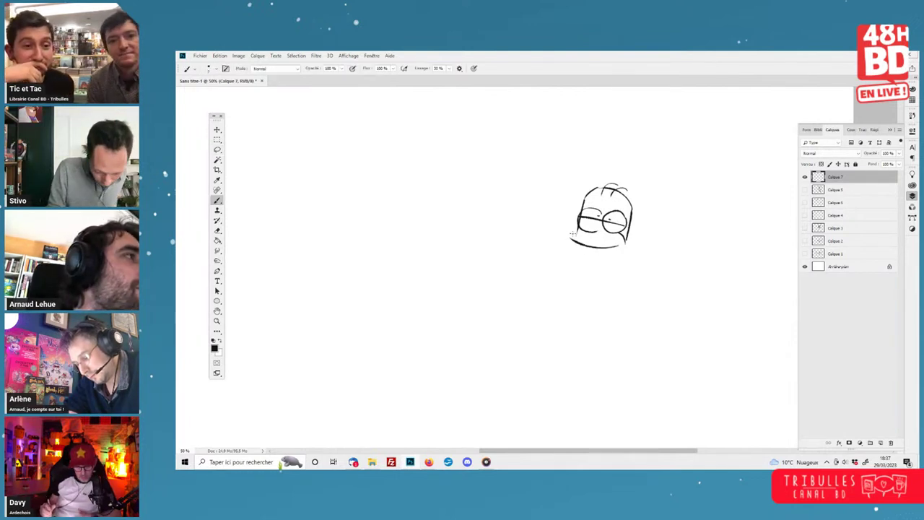
pyautogui.moveTo(626, 240)
pyautogui.mouseDown()
pyautogui.moveTo(615, 262)
pyautogui.moveTo(574, 249)
pyautogui.moveTo(580, 256)
pyautogui.mouseUp()
pyautogui.moveTo(628, 223)
pyautogui.mouseDown()
pyautogui.moveTo(627, 244)
pyautogui.moveTo(639, 234)
pyautogui.moveTo(629, 244)
pyautogui.mouseUp()
pyautogui.moveTo(576, 218); pyautogui.dragTo(575, 237)
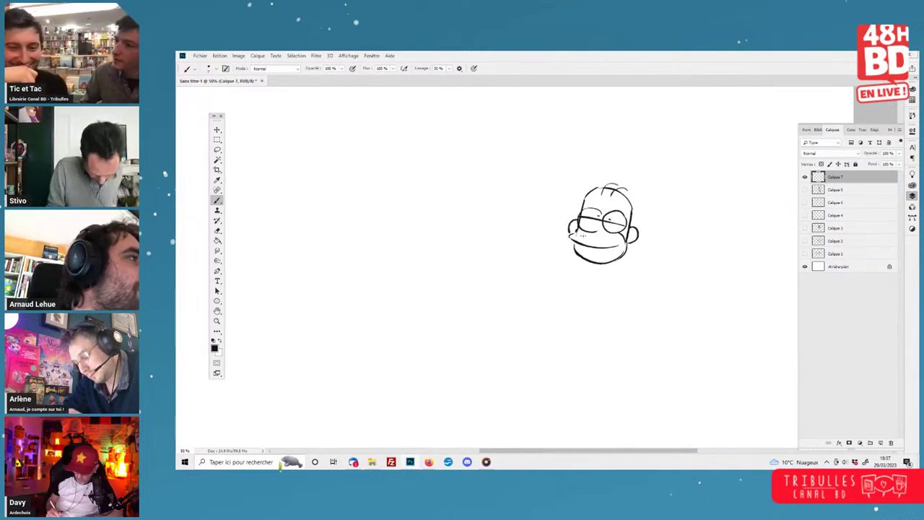
# - Delete the small character's mouth and the adjoining part of the jaw with a lasso selection
pyautogui.press('l')
pyautogui.moveTo(588, 258)
pyautogui.mouseDown()
pyautogui.moveTo(567, 239)
pyautogui.moveTo(621, 243)
pyautogui.moveTo(587, 257)
pyautogui.mouseUp()
pyautogui.press('Delete')
pyautogui.hotkey('ctrl', 'd')
pyautogui.press('b')
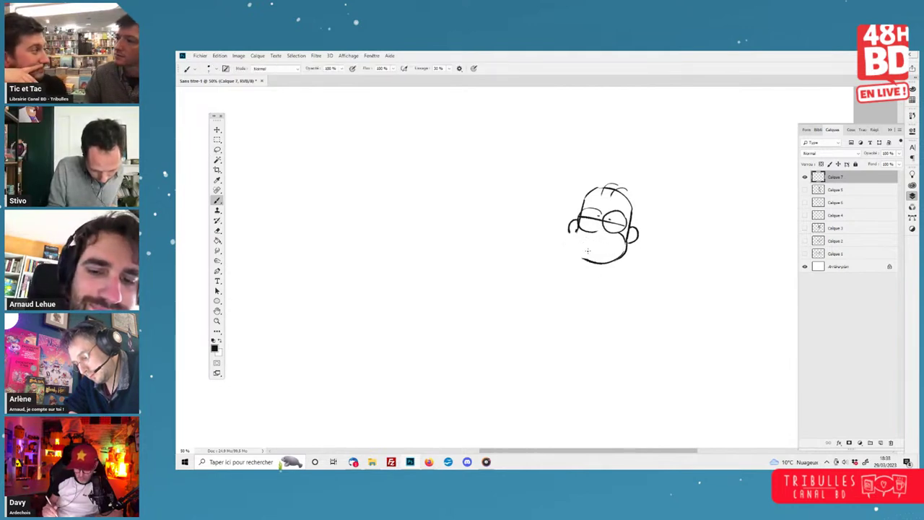
# - Draw frowning eyebrows and a long drooping mouth shape on the small character, clearing the overlapping lines
pyautogui.moveTo(596, 203); pyautogui.dragTo(622, 205)
pyautogui.moveTo(587, 242); pyautogui.dragTo(605, 242)
pyautogui.moveTo(599, 249)
pyautogui.mouseDown()
pyautogui.moveTo(584, 260)
pyautogui.moveTo(597, 268)
pyautogui.moveTo(596, 250)
pyautogui.moveTo(587, 264)
pyautogui.mouseUp()
pyautogui.press('l')
pyautogui.press('Delete')
pyautogui.hotkey('ctrl', 'd')
pyautogui.press('b')
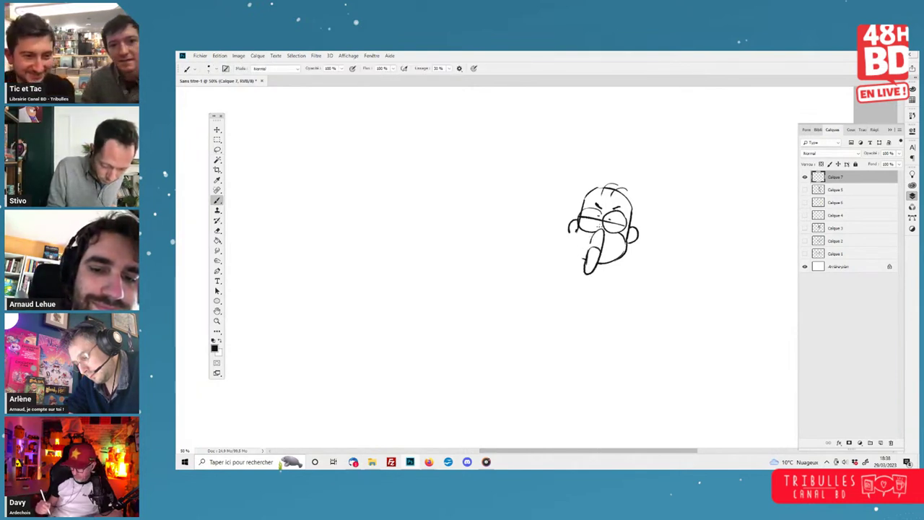
pyautogui.moveTo(573, 232); pyautogui.dragTo(575, 249)
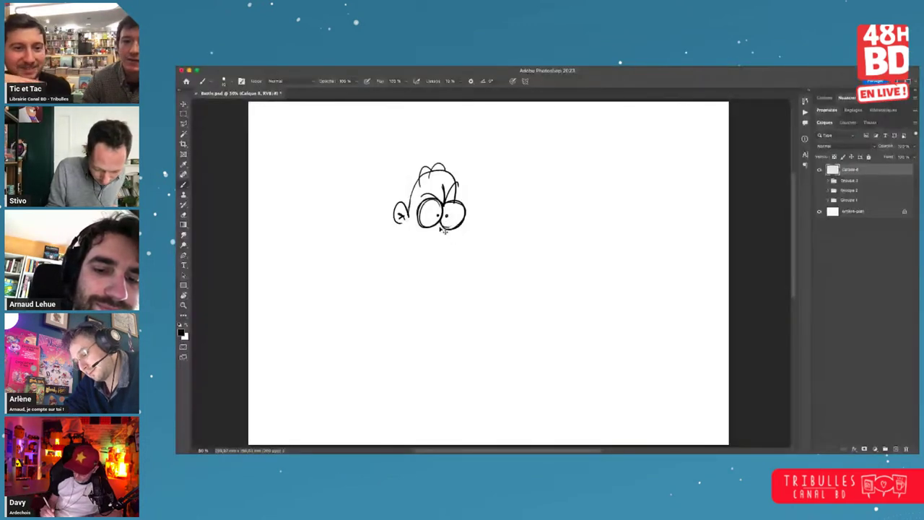
# - Draw the nose under the two bulging eyes of the character on the landscape canvas
pyautogui.moveTo(451, 228)
pyautogui.mouseDown()
pyautogui.moveTo(470, 252)
pyautogui.moveTo(468, 243)
pyautogui.moveTo(479, 244)
pyautogui.moveTo(459, 249)
pyautogui.moveTo(429, 232)
pyautogui.moveTo(400, 238)
pyautogui.moveTo(391, 261)
pyautogui.moveTo(412, 272)
pyautogui.moveTo(470, 267)
pyautogui.moveTo(426, 281)
pyautogui.moveTo(393, 271)
pyautogui.moveTo(383, 255)
pyautogui.moveTo(437, 224)
pyautogui.mouseUp()
pyautogui.press('b')
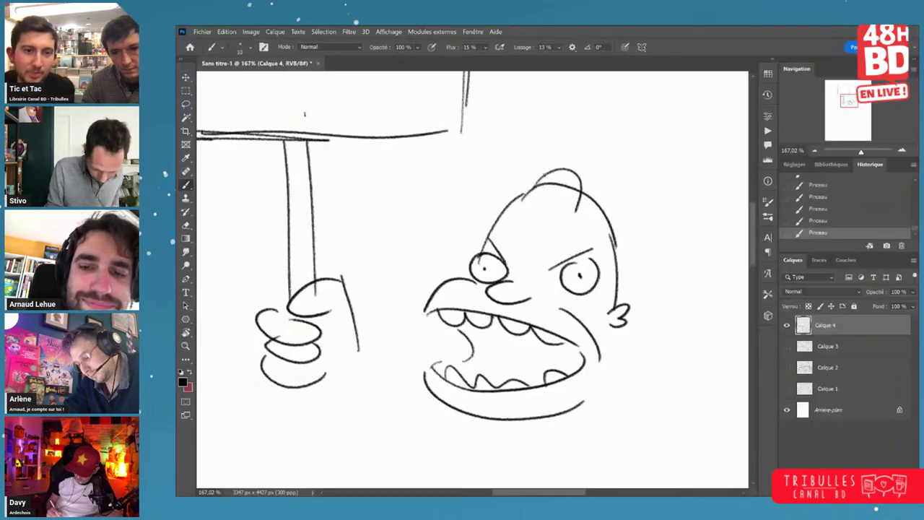
# - Replace the hair on the shouting sign-holder's head with two taller arcs and add zigzag hair above the ear
pyautogui.moveTo(577, 170); pyautogui.dragTo(604, 228)
pyautogui.hotkey('ctrl', 'z')
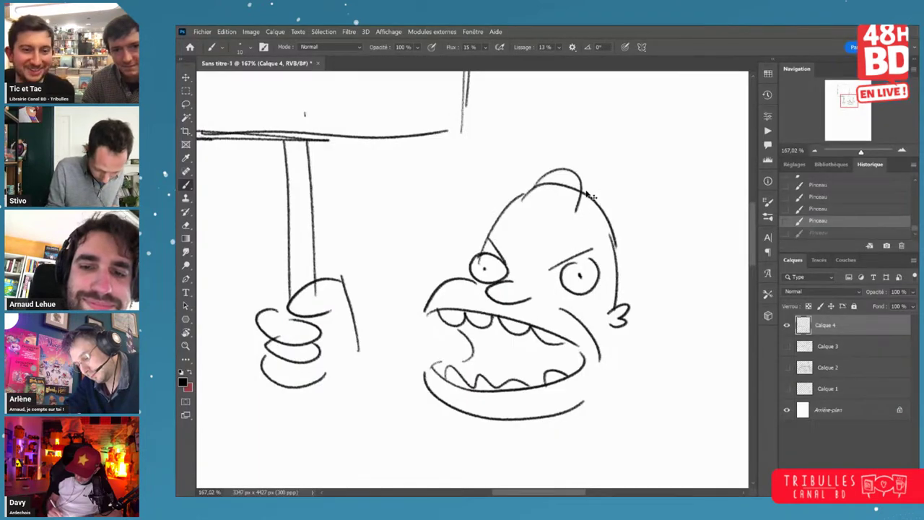
pyautogui.hotkey('ctrl', 'z')
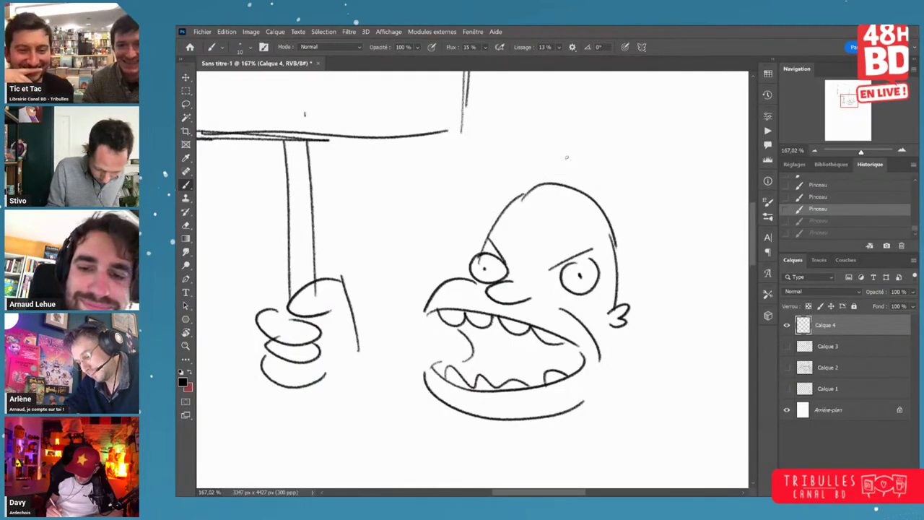
pyautogui.moveTo(603, 282); pyautogui.dragTo(628, 306)
pyautogui.moveTo(526, 153); pyautogui.dragTo(582, 197)
pyautogui.moveTo(571, 153); pyautogui.dragTo(601, 202)
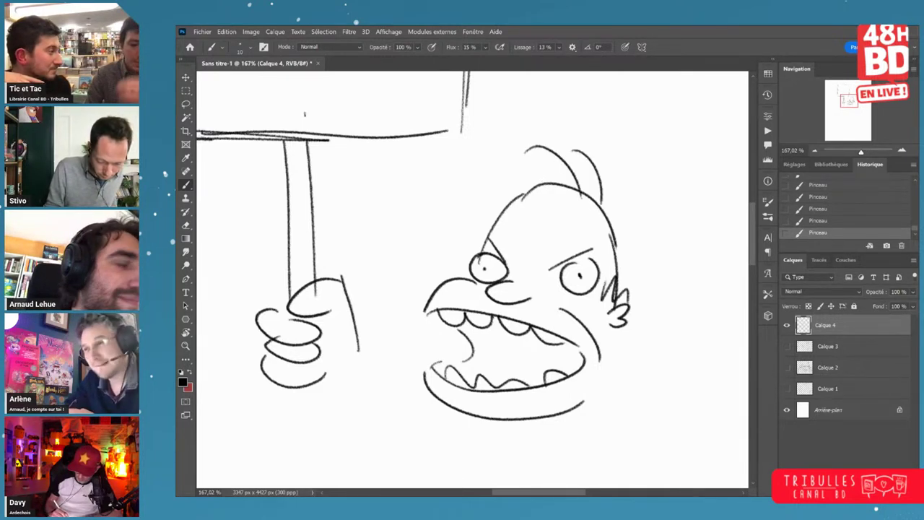
# - Draw the back of the sign-holder's neck below the ear and the tongue inside the open mouth
pyautogui.press('z')
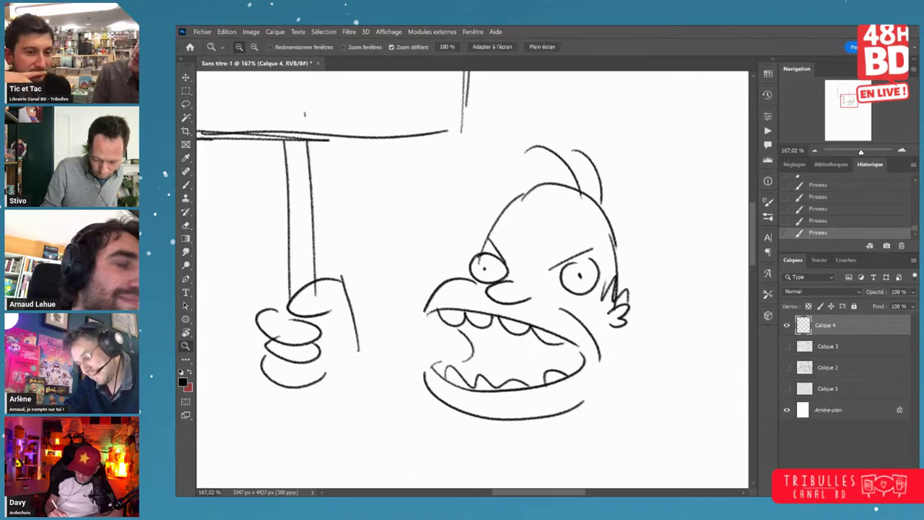
pyautogui.moveTo(645, 320); pyautogui.dragTo(639, 433)
pyautogui.moveTo(636, 379)
pyautogui.mouseDown()
pyautogui.moveTo(633, 244)
pyautogui.moveTo(619, 310)
pyautogui.mouseUp()
pyautogui.press('b')
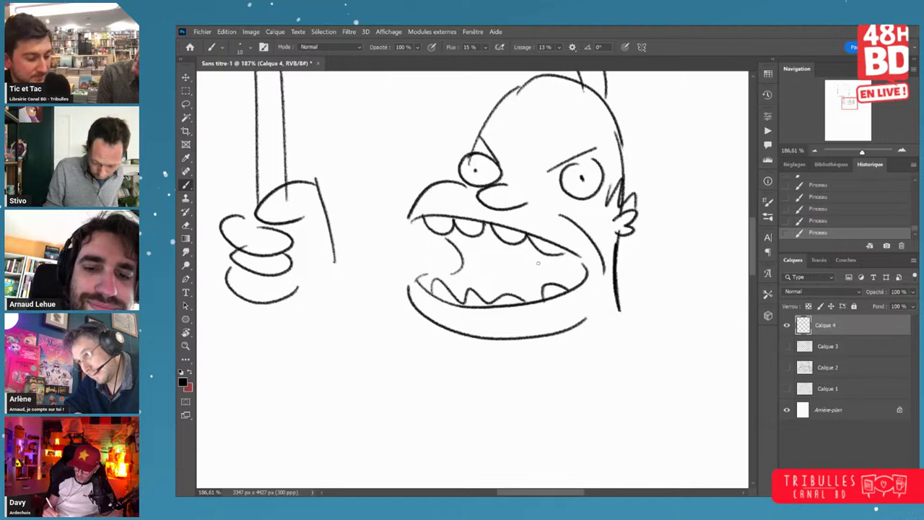
pyautogui.press('z')
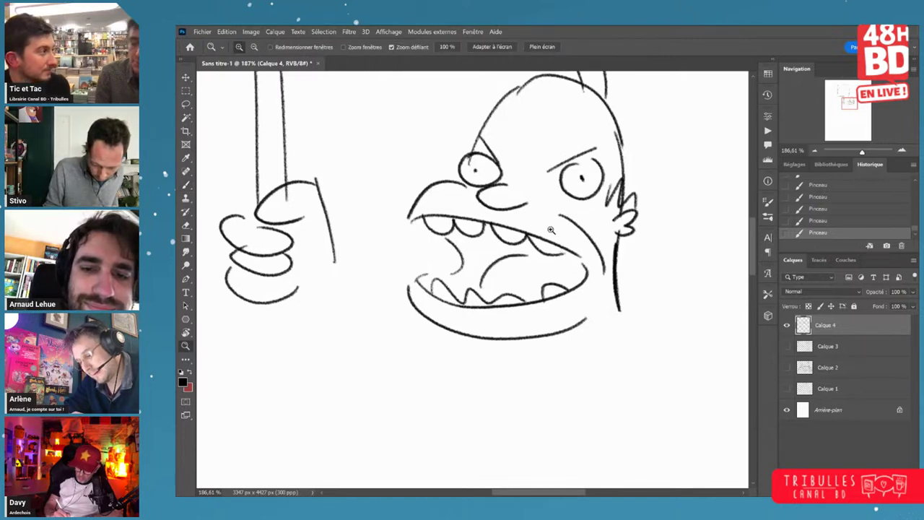
pyautogui.scroll(-4, 570, 263)
pyautogui.scroll(3, 584, 258)
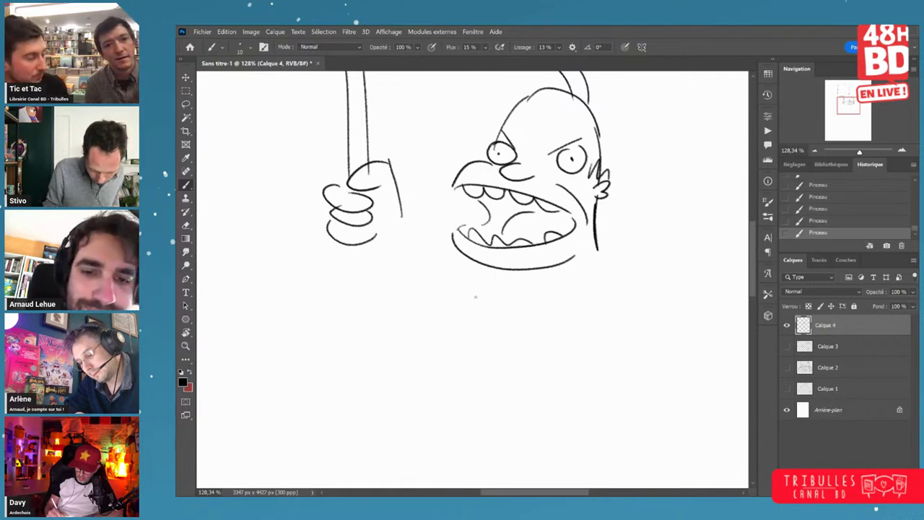
# - Sketch the sign-holder's chest line and the curved underside of the belly below the chin
pyautogui.moveTo(476, 272); pyautogui.dragTo(441, 336)
pyautogui.moveTo(517, 408); pyautogui.dragTo(442, 372)
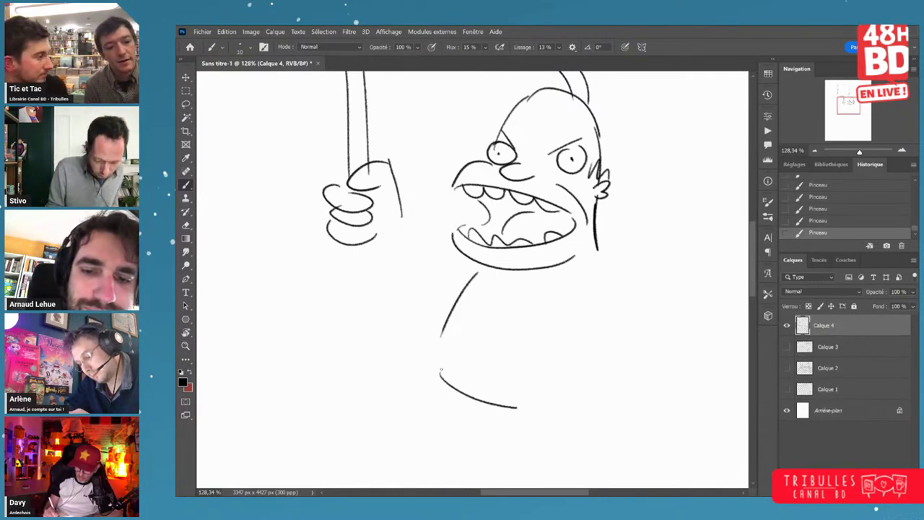
pyautogui.moveTo(517, 408); pyautogui.dragTo(576, 403)
# - Sketch the sign-holder's shoulder and raised sleeve behind the neck, undoing and redrawing a misplaced line
pyautogui.moveTo(598, 251); pyautogui.dragTo(653, 219)
pyautogui.moveTo(616, 293)
pyautogui.mouseDown()
pyautogui.moveTo(673, 256)
pyautogui.moveTo(607, 213)
pyautogui.moveTo(660, 238)
pyautogui.mouseUp()
pyautogui.moveTo(601, 233)
pyautogui.mouseDown()
pyautogui.moveTo(636, 275)
pyautogui.moveTo(634, 334)
pyautogui.moveTo(689, 310)
pyautogui.moveTo(653, 330)
pyautogui.mouseUp()
pyautogui.press('e')
pyautogui.press('b')
pyautogui.hotkey('ctrl', 'z')
pyautogui.moveTo(666, 264)
pyautogui.mouseDown()
pyautogui.moveTo(695, 300)
pyautogui.moveTo(658, 236)
pyautogui.mouseUp()
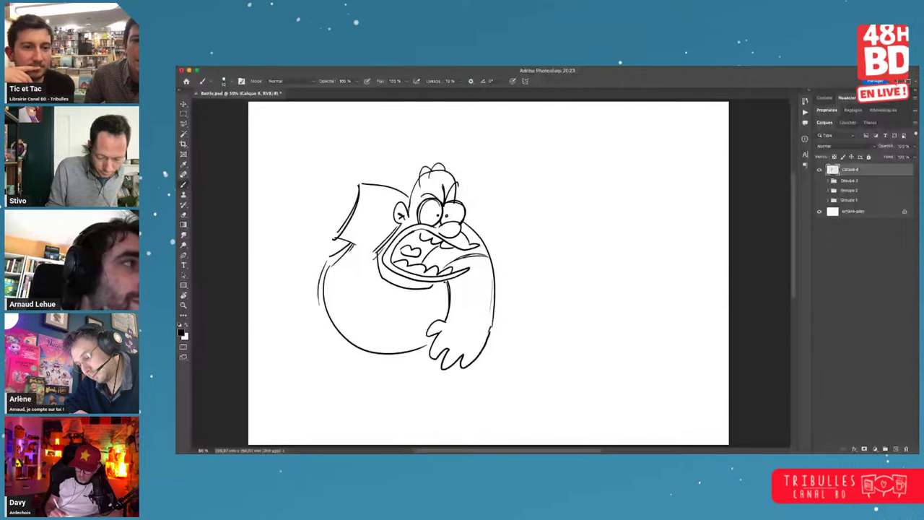
# - Draw the inner line of the big-mouthed runner's near arm, extend the chin line to it and reinforce the jaw edge
pyautogui.moveTo(441, 283); pyautogui.dragTo(434, 321)
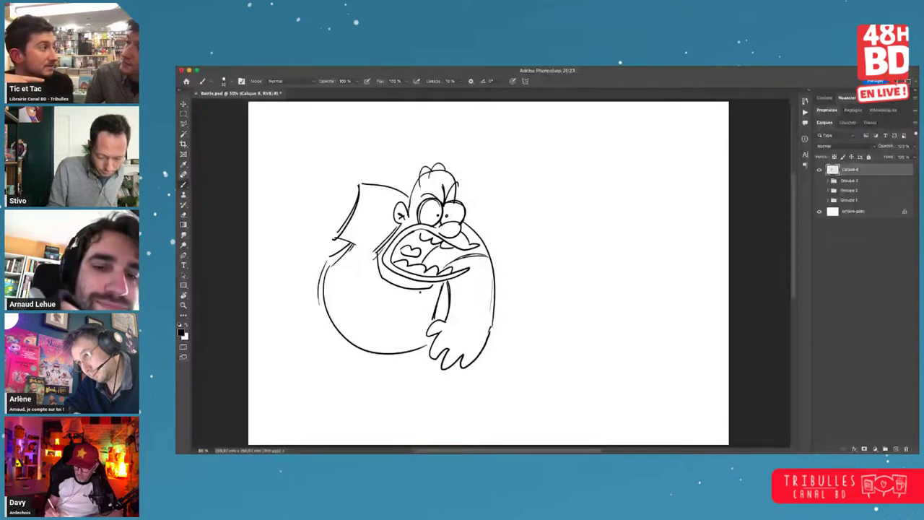
pyautogui.moveTo(426, 290); pyautogui.dragTo(440, 283)
pyautogui.moveTo(379, 250); pyautogui.dragTo(378, 268)
# - Draw the runner's swung-back arm with its clenched hand and a curved shirt line across the belly
pyautogui.moveTo(298, 202); pyautogui.dragTo(358, 185)
pyautogui.moveTo(316, 236)
pyautogui.mouseDown()
pyautogui.moveTo(343, 230)
pyautogui.moveTo(312, 255)
pyautogui.moveTo(295, 249)
pyautogui.moveTo(287, 228)
pyautogui.moveTo(297, 204)
pyautogui.mouseUp()
pyautogui.moveTo(400, 301); pyautogui.dragTo(375, 351)
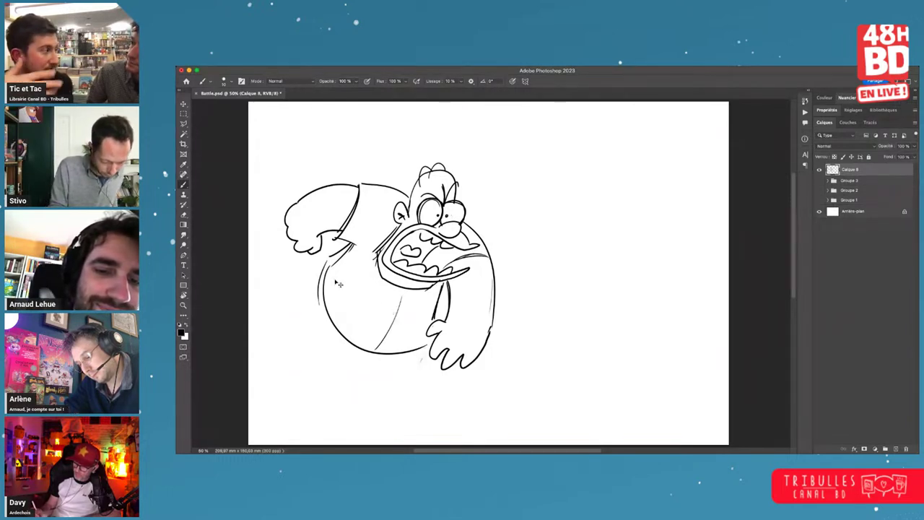
# - Draw the runner's raised back leg with its trouser opening, then the front leg and small foot below the belly
pyautogui.moveTo(332, 259)
pyautogui.mouseDown()
pyautogui.moveTo(283, 269)
pyautogui.moveTo(277, 316)
pyautogui.moveTo(317, 349)
pyautogui.mouseUp()
pyautogui.moveTo(273, 278); pyautogui.dragTo(286, 333)
pyautogui.moveTo(287, 299)
pyautogui.mouseDown()
pyautogui.moveTo(290, 329)
pyautogui.moveTo(345, 364)
pyautogui.mouseUp()
pyautogui.moveTo(424, 353); pyautogui.dragTo(392, 391)
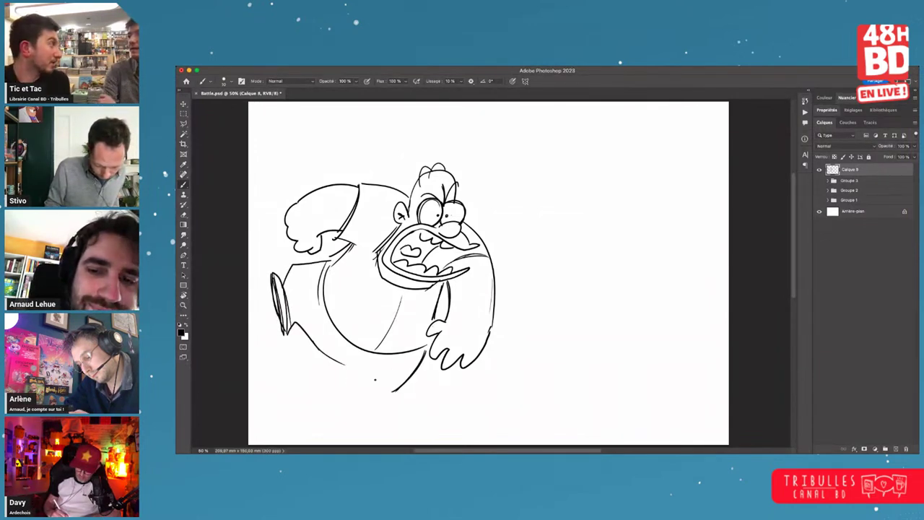
pyautogui.moveTo(340, 362)
pyautogui.mouseDown()
pyautogui.moveTo(398, 368)
pyautogui.moveTo(374, 370)
pyautogui.moveTo(391, 392)
pyautogui.moveTo(349, 409)
pyautogui.moveTo(361, 393)
pyautogui.moveTo(353, 387)
pyautogui.mouseUp()
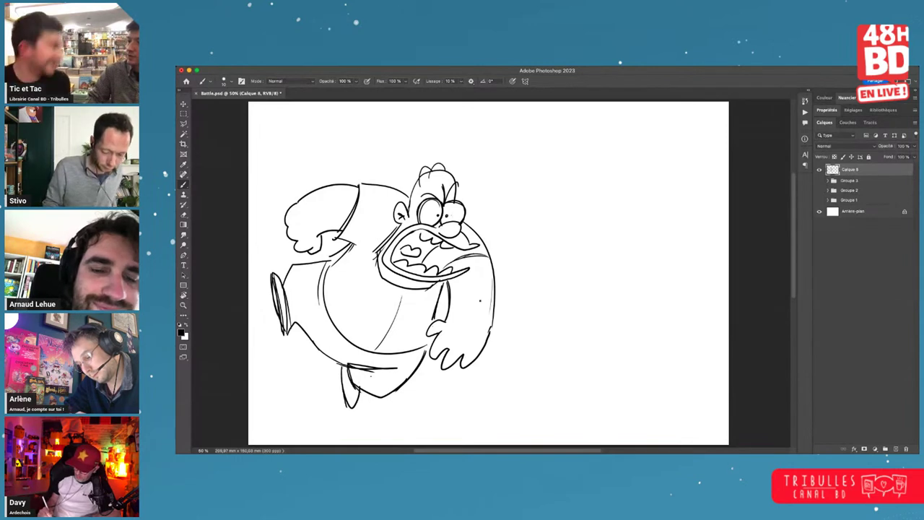
# - Draw a flat ground shadow with overlapping horizontal strokes beneath the runner's feet
pyautogui.moveTo(281, 429); pyautogui.dragTo(374, 430)
pyautogui.moveTo(311, 431); pyautogui.dragTo(374, 434)
pyautogui.moveTo(354, 430); pyautogui.dragTo(438, 431)
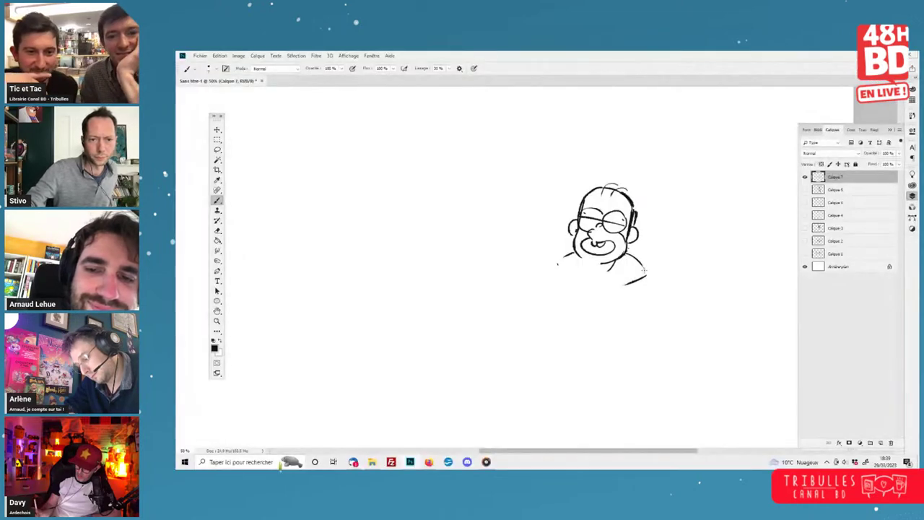
# - Try sketching a long hanging arm and hand below the shoulder of the man with glasses
pyautogui.moveTo(644, 270); pyautogui.dragTo(655, 341)
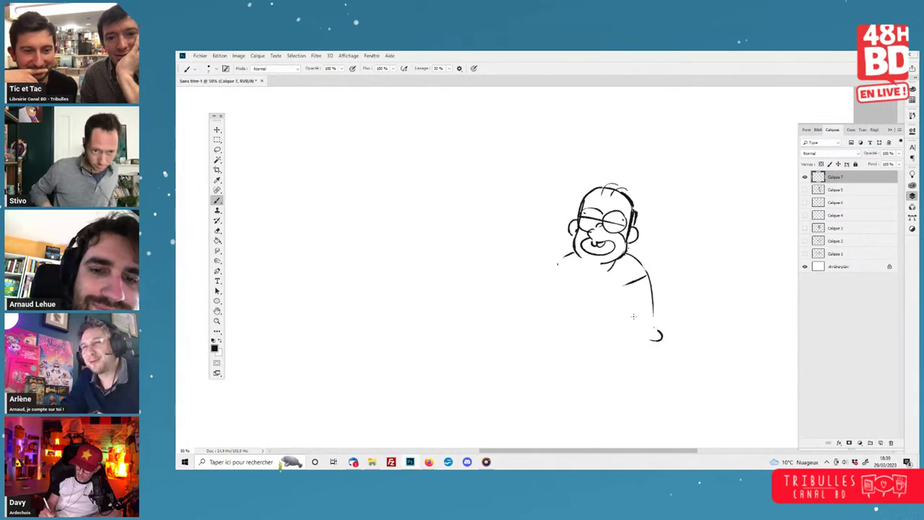
pyautogui.moveTo(656, 342)
pyautogui.mouseDown()
pyautogui.moveTo(639, 347)
pyautogui.moveTo(621, 282)
pyautogui.mouseUp()
pyautogui.click(634, 347)
pyautogui.moveTo(655, 330); pyautogui.dragTo(652, 301)
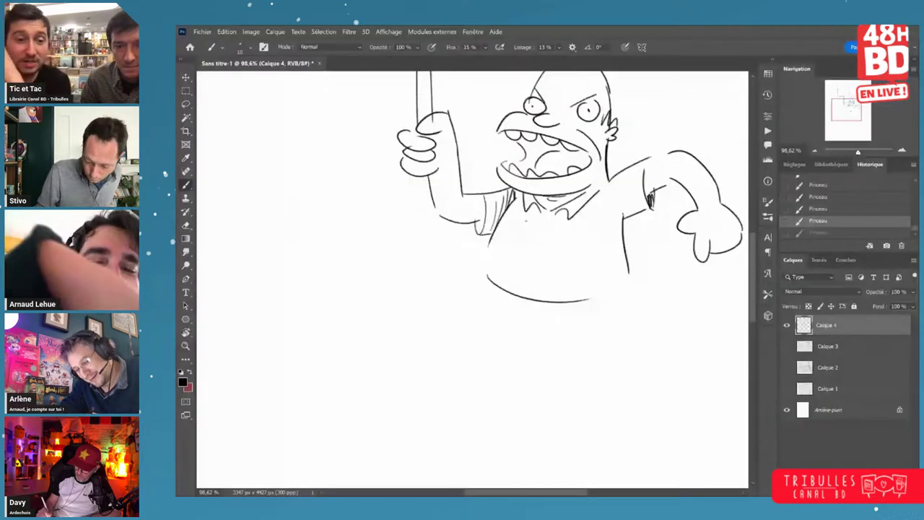
# - Erase the forearm line below the sign-holder's fist and draw the lower end of the sign pole there
pyautogui.moveTo(420, 154); pyautogui.dragTo(451, 155)
pyautogui.press('e')
pyautogui.moveTo(450, 218); pyautogui.dragTo(459, 290)
pyautogui.press('b')
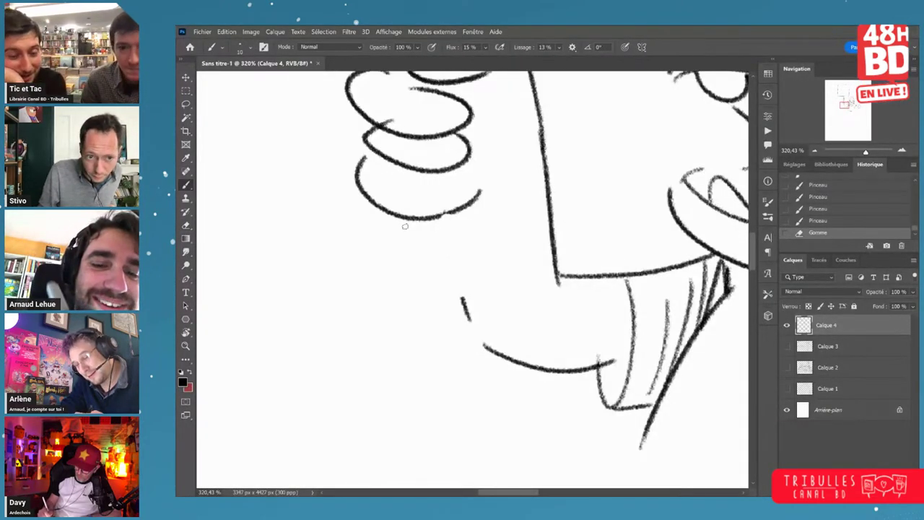
pyautogui.moveTo(461, 239); pyautogui.dragTo(463, 282)
pyautogui.moveTo(398, 222); pyautogui.dragTo(397, 260)
pyautogui.moveTo(398, 275); pyautogui.dragTo(452, 278)
pyautogui.moveTo(456, 213); pyautogui.dragTo(462, 240)
pyautogui.moveTo(396, 221); pyautogui.dragTo(449, 220)
pyautogui.moveTo(413, 245); pyautogui.dragTo(433, 245)
# - Draw the large rectangular sign board on top of the pole, thickening its side edges and cleaning up stray lines
pyautogui.moveTo(518, 211); pyautogui.dragTo(454, 211)
pyautogui.moveTo(567, 200); pyautogui.dragTo(518, 222)
pyautogui.moveTo(458, 216); pyautogui.dragTo(482, 216)
pyautogui.moveTo(502, 165); pyautogui.dragTo(500, 267)
pyautogui.moveTo(514, 128)
pyautogui.mouseDown()
pyautogui.moveTo(513, 241)
pyautogui.moveTo(513, 208)
pyautogui.mouseUp()
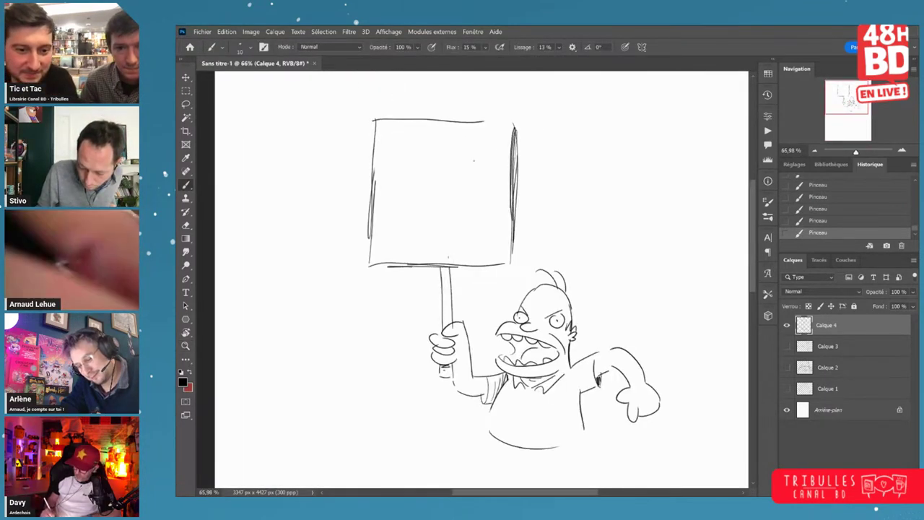
pyautogui.moveTo(427, 118)
pyautogui.mouseDown()
pyautogui.moveTo(444, 106)
pyautogui.moveTo(441, 146)
pyautogui.mouseUp()
pyautogui.press('e')
pyautogui.click(454, 306)
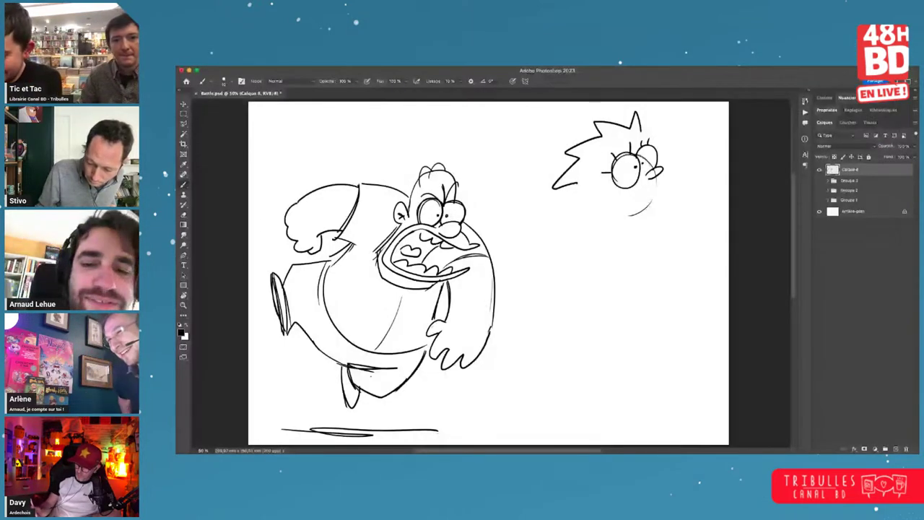
# - Add an ear, an extra front hair spike, puckered lips and a small hand to the spiky-haired boy
pyautogui.moveTo(592, 187); pyautogui.dragTo(596, 194)
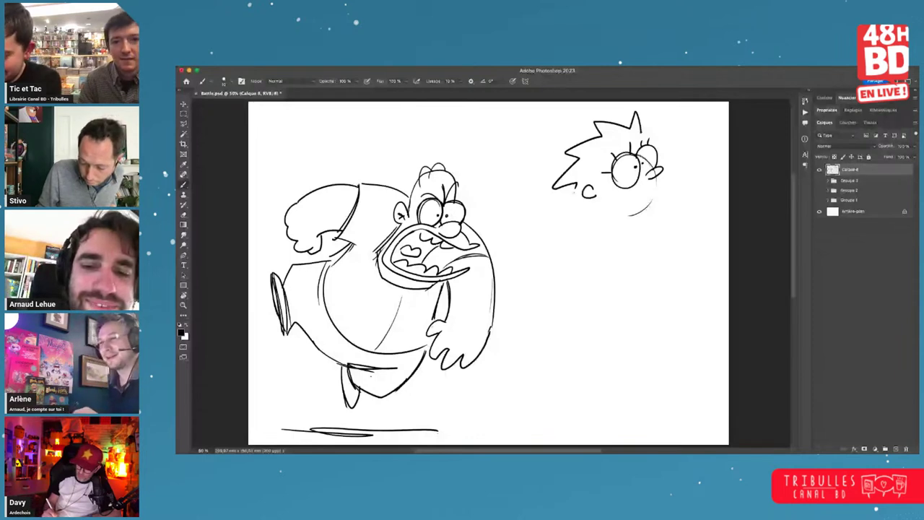
pyautogui.moveTo(640, 131); pyautogui.dragTo(648, 143)
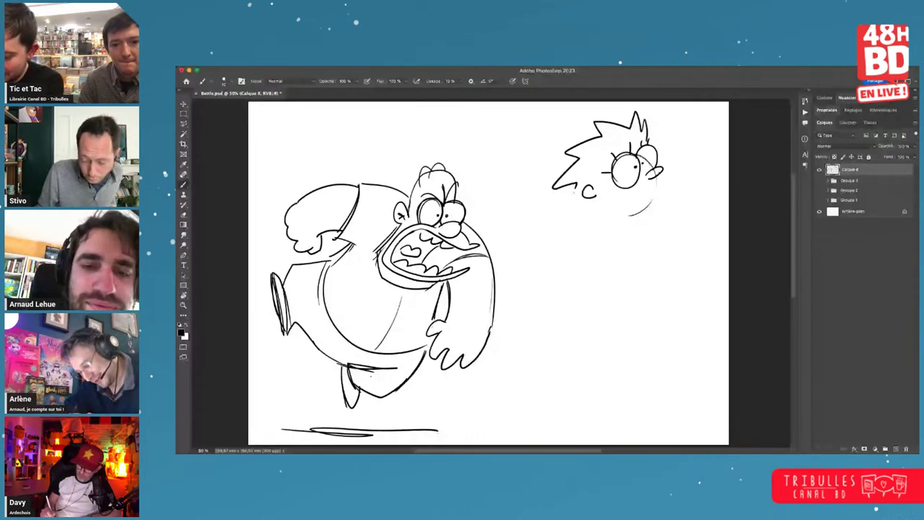
pyautogui.moveTo(656, 178)
pyautogui.mouseDown()
pyautogui.moveTo(665, 184)
pyautogui.moveTo(653, 191)
pyautogui.moveTo(677, 194)
pyautogui.moveTo(613, 218)
pyautogui.moveTo(599, 194)
pyautogui.moveTo(606, 218)
pyautogui.moveTo(541, 232)
pyautogui.moveTo(546, 214)
pyautogui.moveTo(557, 221)
pyautogui.mouseUp()
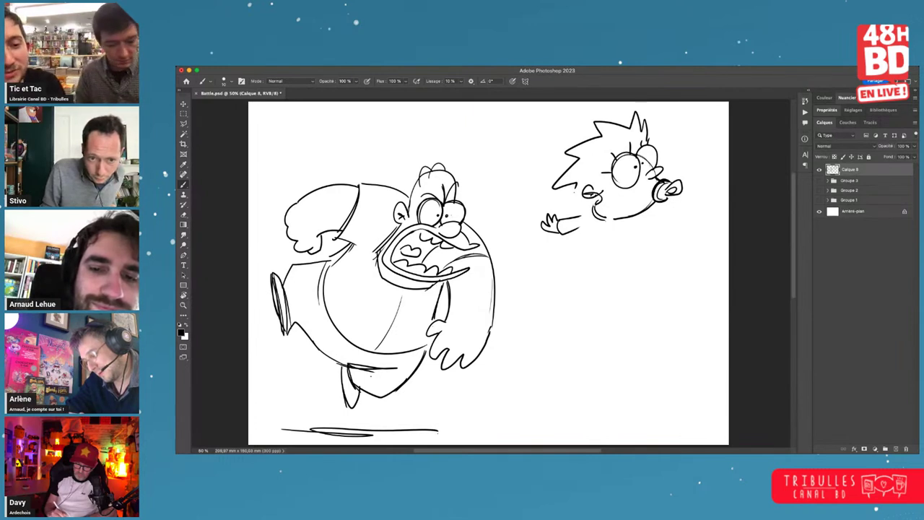
# - Draw the spiky-haired boy's body trailing behind his head and rework its lower edge
pyautogui.moveTo(595, 206)
pyautogui.mouseDown()
pyautogui.moveTo(519, 203)
pyautogui.moveTo(510, 215)
pyautogui.moveTo(531, 242)
pyautogui.moveTo(570, 252)
pyautogui.moveTo(610, 220)
pyautogui.moveTo(561, 250)
pyautogui.moveTo(592, 205)
pyautogui.mouseUp()
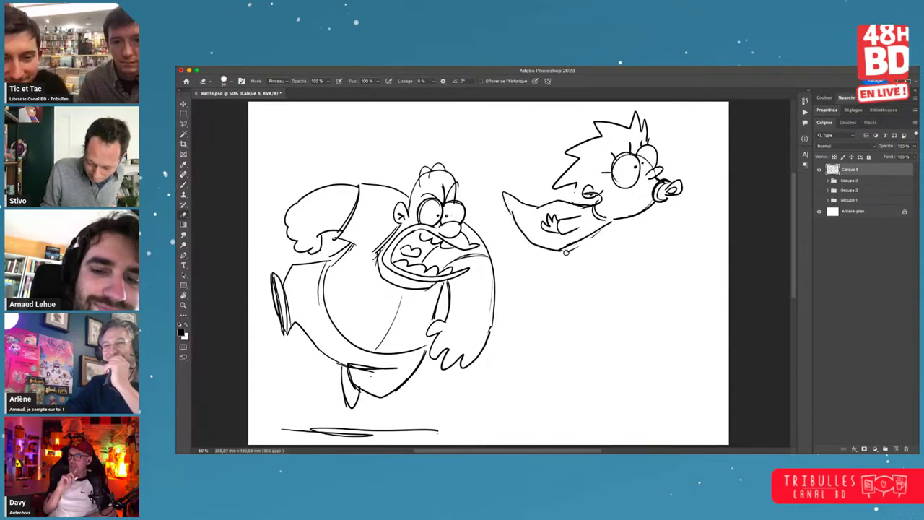
pyautogui.moveTo(562, 251); pyautogui.dragTo(606, 223)
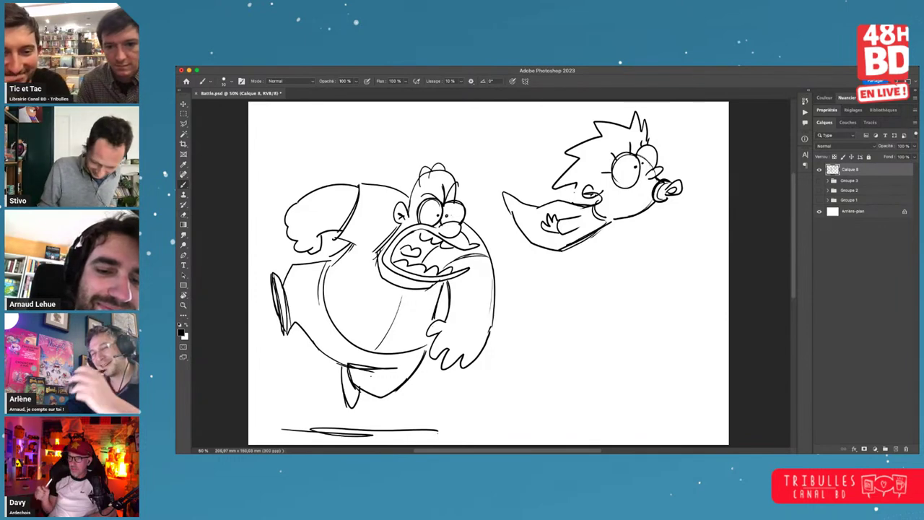
# - Select the flying spiky-haired boy by outlining him with a polygonal lasso selection
pyautogui.click(562, 112)
pyautogui.click(492, 147)
pyautogui.click(488, 218)
pyautogui.click(540, 292)
pyautogui.click(659, 279)
pyautogui.click(697, 226)
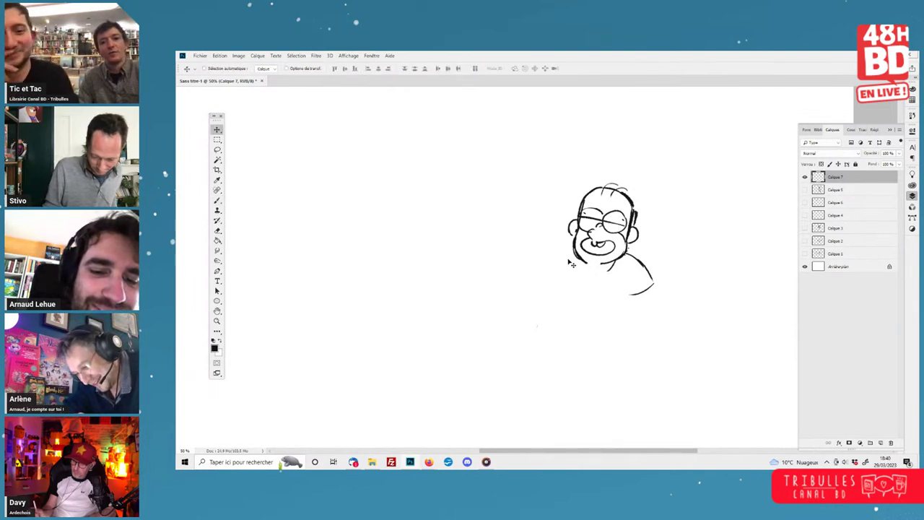
# - Sketch the other shoulder and arm of the man with glasses, extending outward from beneath his chin
pyautogui.moveTo(581, 254)
pyautogui.mouseDown()
pyautogui.moveTo(548, 257)
pyautogui.moveTo(554, 274)
pyautogui.moveTo(538, 260)
pyautogui.mouseUp()
pyautogui.moveTo(527, 220); pyautogui.dragTo(530, 247)
pyautogui.moveTo(526, 238); pyautogui.dragTo(529, 257)
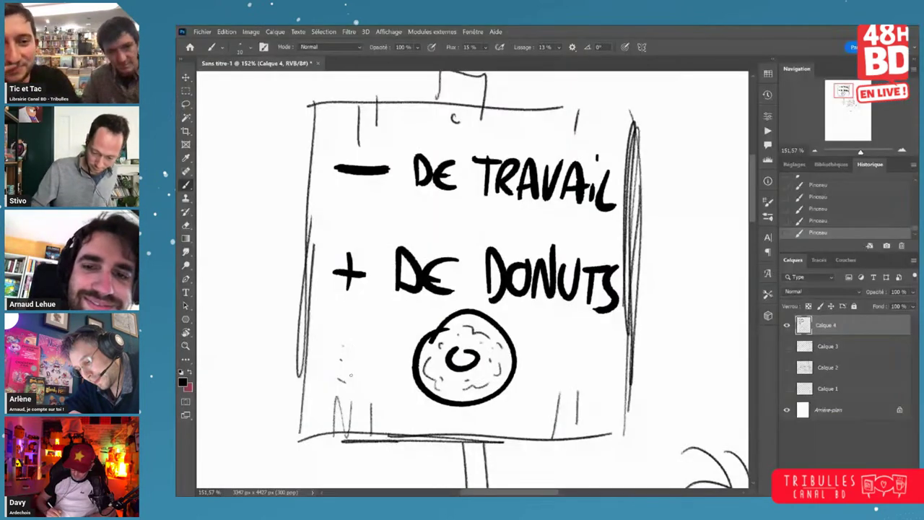
# - Sketch the sign-holder's striding legs below the belly, with the front knee bent and a foot pointing forward
pyautogui.press('z')
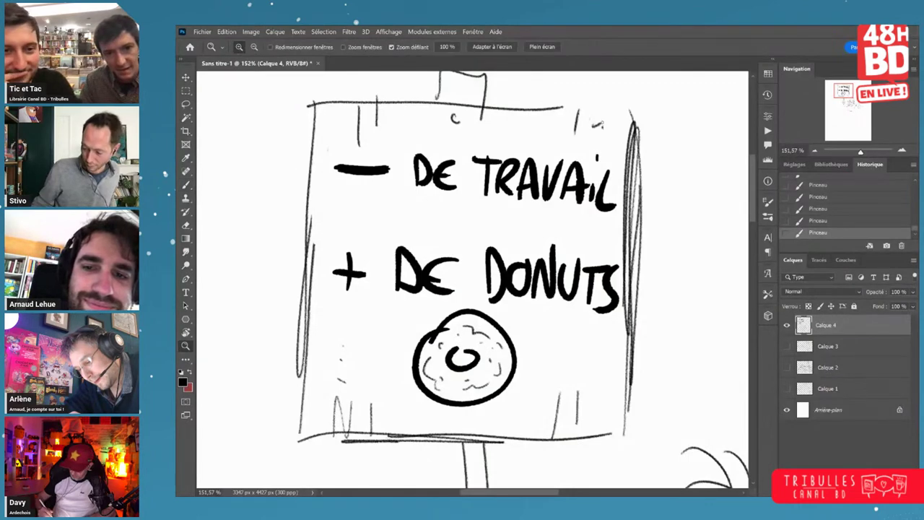
pyautogui.moveTo(656, 183); pyautogui.dragTo(606, 184)
pyautogui.moveTo(664, 216); pyautogui.dragTo(538, 201)
pyautogui.moveTo(613, 232); pyautogui.dragTo(557, 233)
pyautogui.moveTo(542, 301)
pyautogui.mouseDown()
pyautogui.moveTo(586, 302)
pyautogui.moveTo(546, 300)
pyautogui.mouseUp()
pyautogui.moveTo(563, 262); pyautogui.dragTo(622, 263)
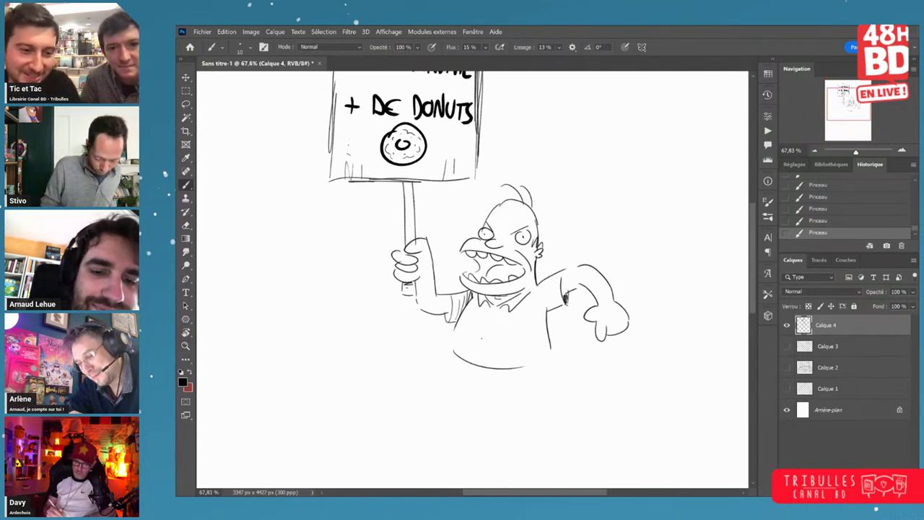
pyautogui.scroll(1, 430, 345)
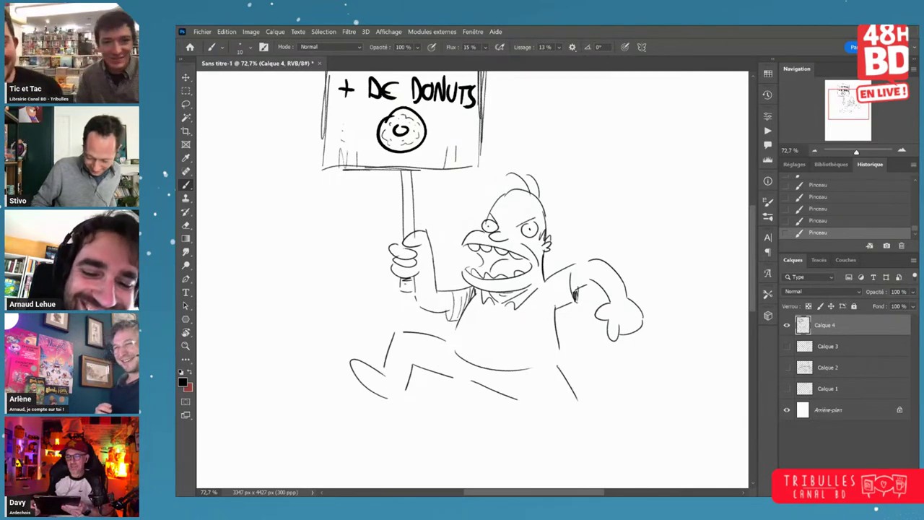
pyautogui.press('z')
pyautogui.scroll(-2, 567, 387)
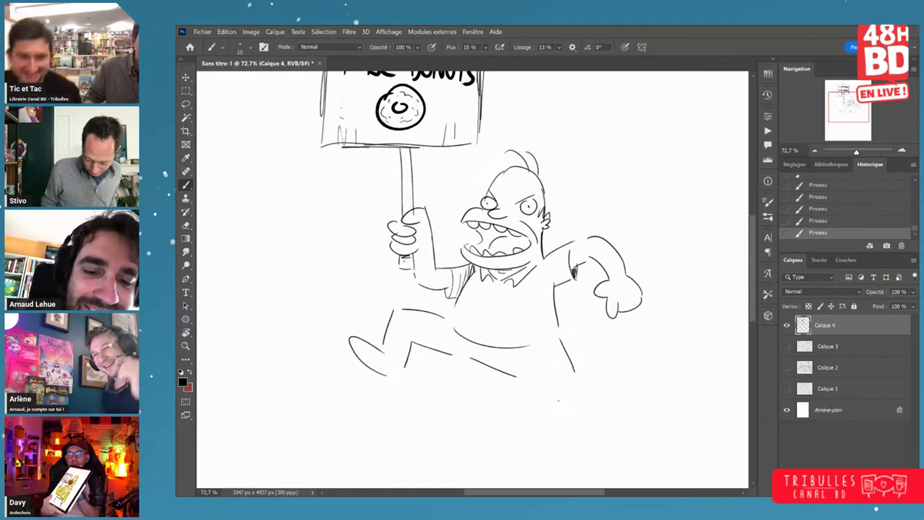
pyautogui.click(505, 343)
pyautogui.press('b')
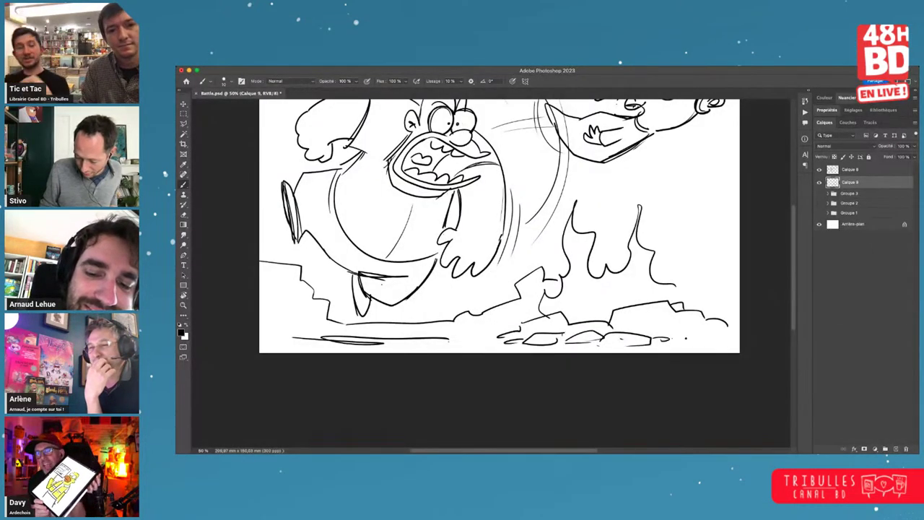
# - Complete the flames rising from the rubble and extend the jagged outline beneath the flying boy to the canvas edge
pyautogui.moveTo(640, 303); pyautogui.dragTo(626, 334)
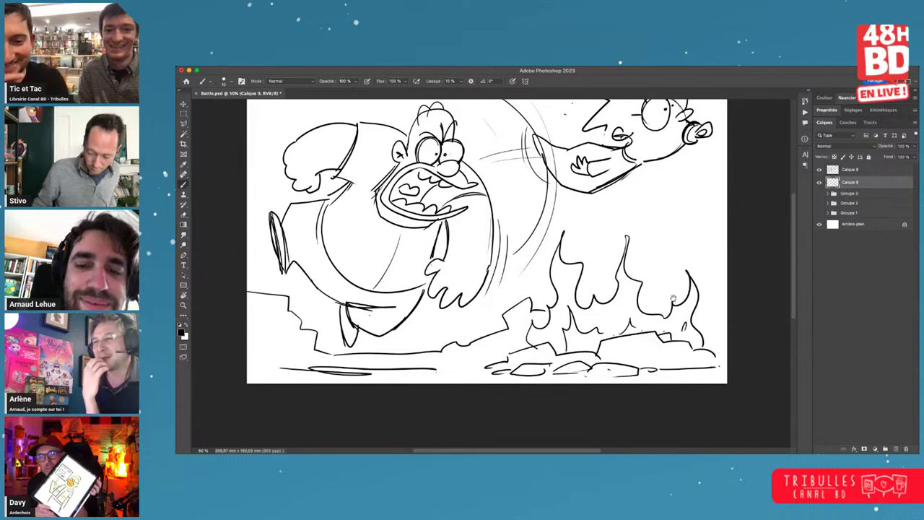
pyautogui.moveTo(692, 250); pyautogui.dragTo(696, 294)
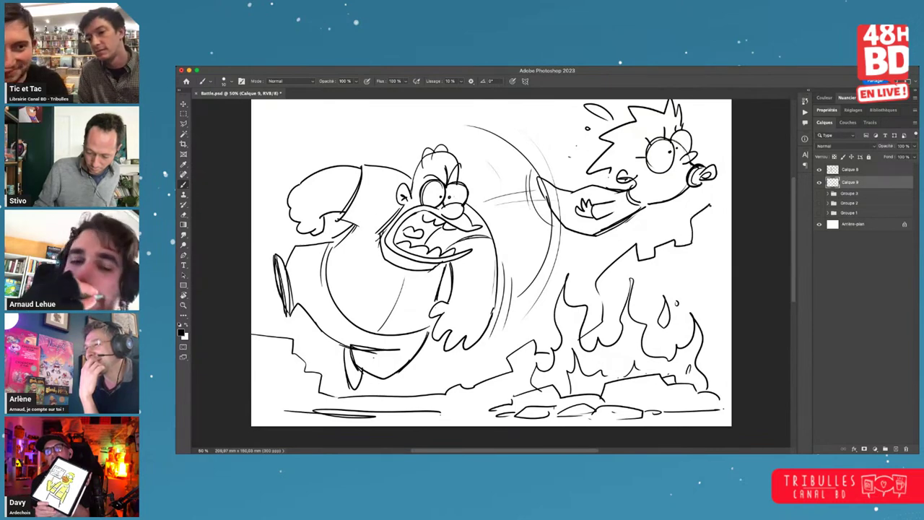
pyautogui.keyDown('alt'); pyautogui.click(701, 257); pyautogui.keyUp('alt')
pyautogui.keyDown('alt'); pyautogui.click(701, 257); pyautogui.keyUp('alt')
pyautogui.moveTo(700, 257); pyautogui.dragTo(624, 271)
pyautogui.keyDown('super'); pyautogui.click(620, 308); pyautogui.keyUp('super')
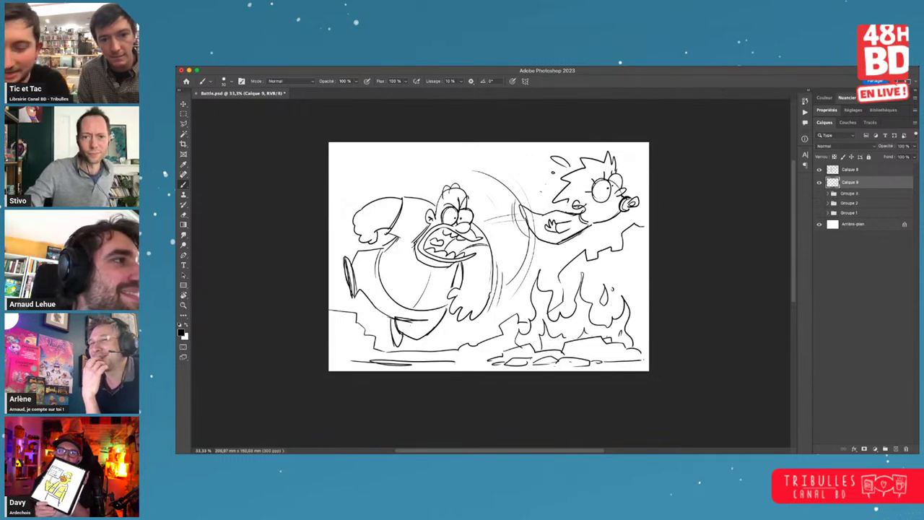
pyautogui.press('super+Tab')
pyautogui.scroll(3, 636, 270)
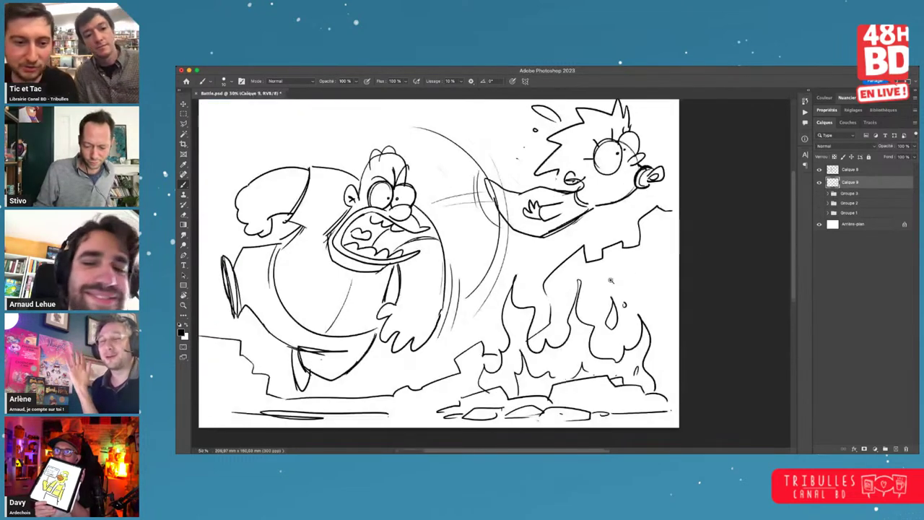
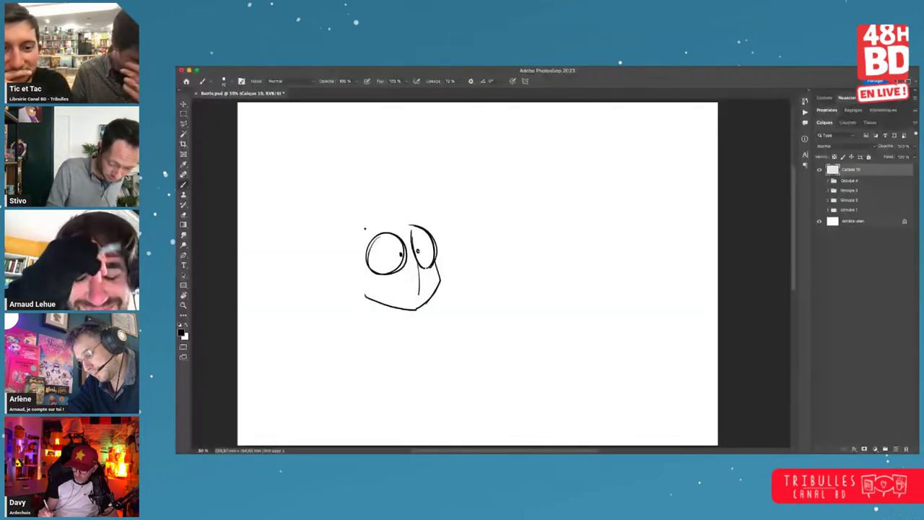
# - Draw two arched eyebrows, the nose tip, a slanted mouth and a large ear on the new round-eyed face
pyautogui.moveTo(364, 231); pyautogui.dragTo(386, 209)
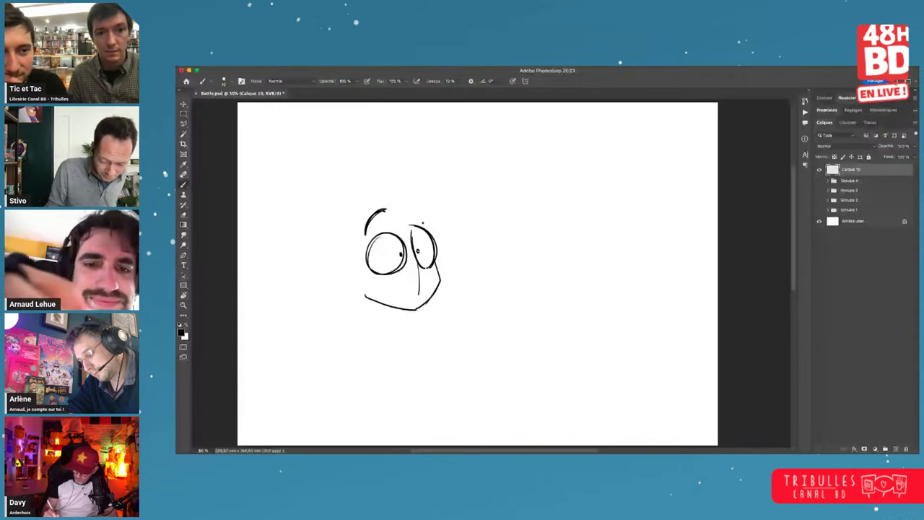
pyautogui.moveTo(402, 205); pyautogui.dragTo(420, 217)
pyautogui.moveTo(415, 270); pyautogui.dragTo(423, 273)
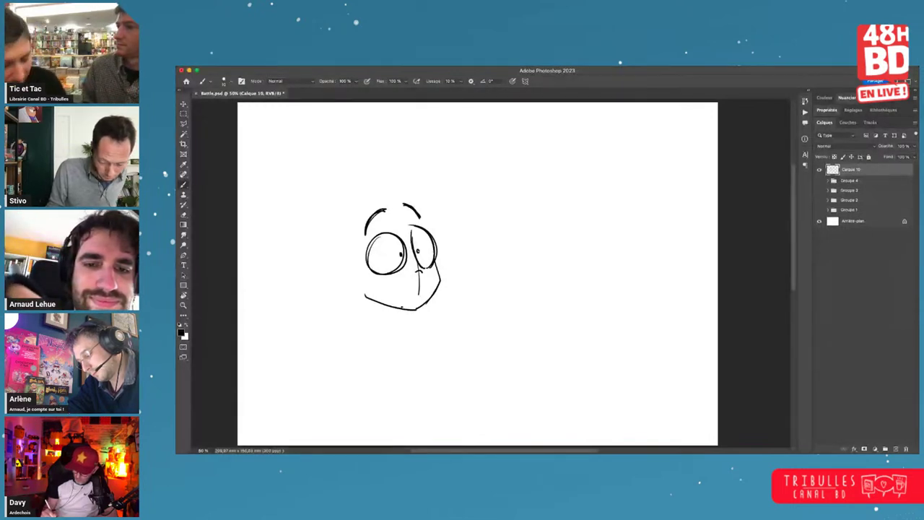
pyautogui.moveTo(402, 307); pyautogui.dragTo(428, 293)
pyautogui.moveTo(423, 289); pyautogui.dragTo(424, 294)
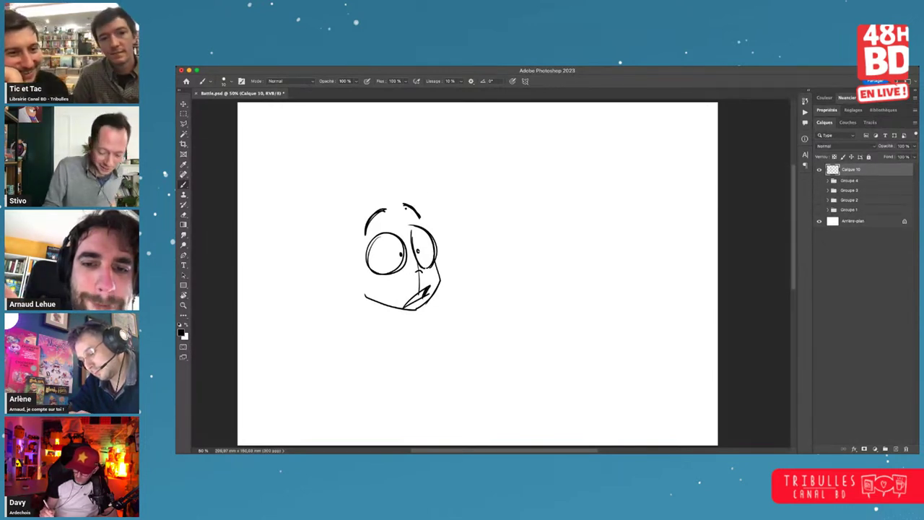
pyautogui.moveTo(361, 273)
pyautogui.mouseDown()
pyautogui.moveTo(330, 277)
pyautogui.moveTo(362, 295)
pyautogui.mouseUp()
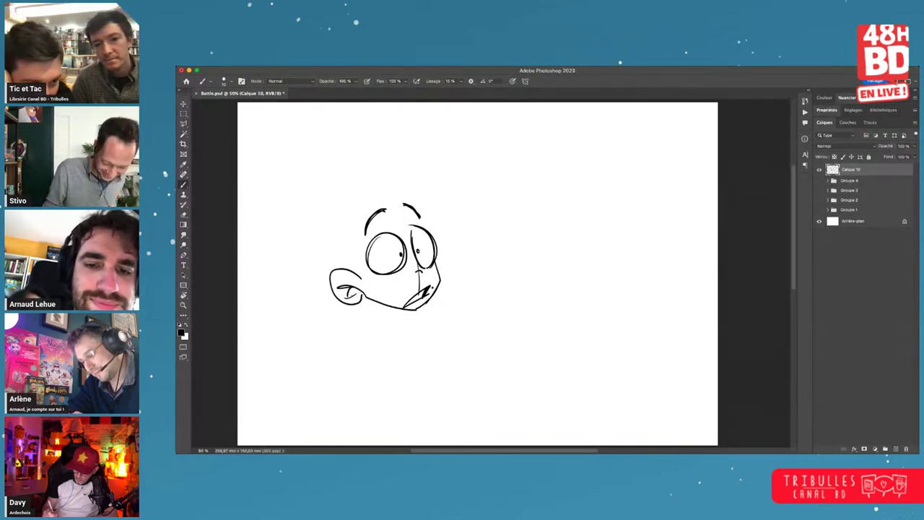
# - Erase the chin line around the round-eyed face's mouth and redraw the jaw
pyautogui.press('e')
pyautogui.moveTo(408, 309); pyautogui.dragTo(388, 308)
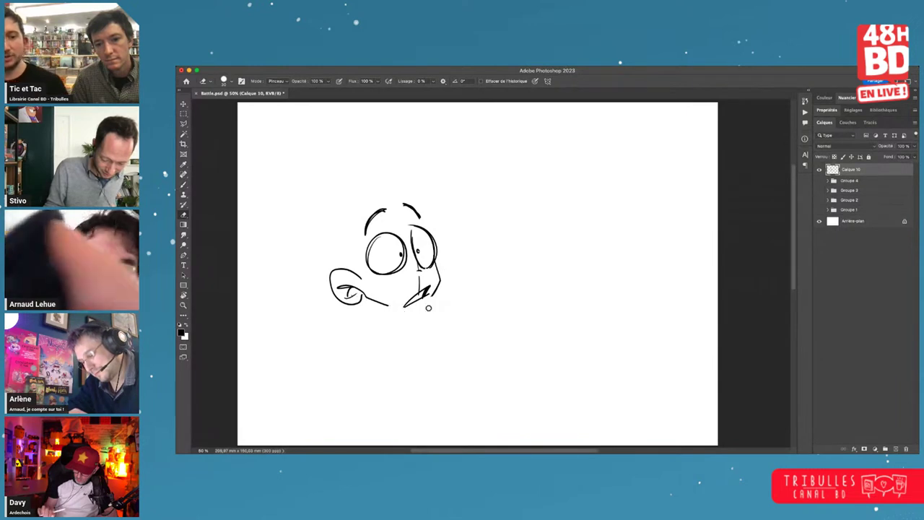
pyautogui.press('b')
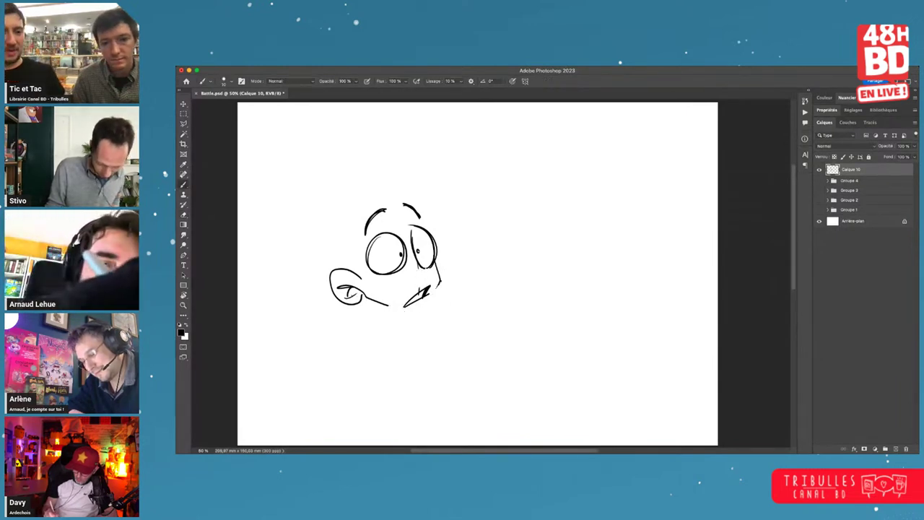
pyautogui.moveTo(437, 283)
pyautogui.mouseDown()
pyautogui.moveTo(421, 308)
pyautogui.moveTo(374, 303)
pyautogui.mouseUp()
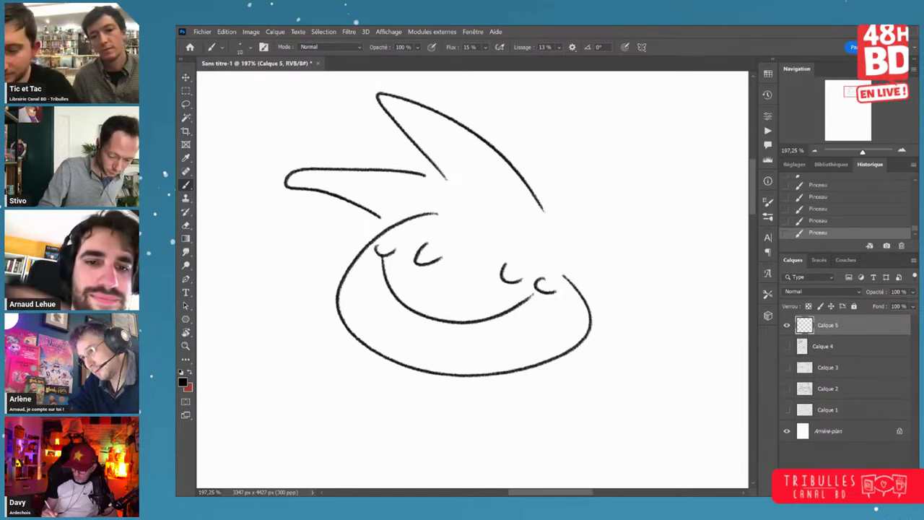
# - Add short curved strokes at both sides of the grinning spiky-haired head, between the hair and the face outline
pyautogui.moveTo(366, 225); pyautogui.dragTo(348, 245)
pyautogui.moveTo(548, 215); pyautogui.dragTo(577, 245)
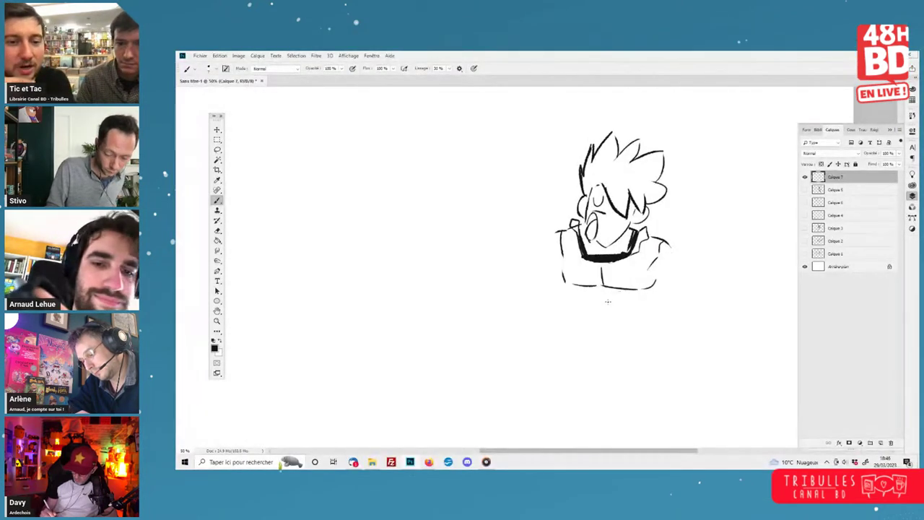
# - Draw the outer shoulder lines on both sides of the spiky-haired character's collared torso
pyautogui.moveTo(668, 244); pyautogui.dragTo(677, 259)
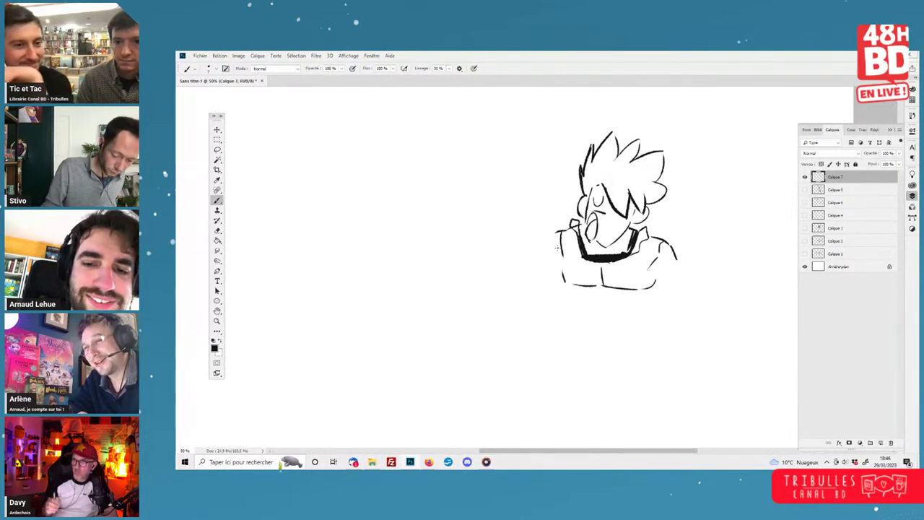
pyautogui.moveTo(556, 232)
pyautogui.mouseDown()
pyautogui.moveTo(565, 231)
pyautogui.moveTo(545, 252)
pyautogui.mouseUp()
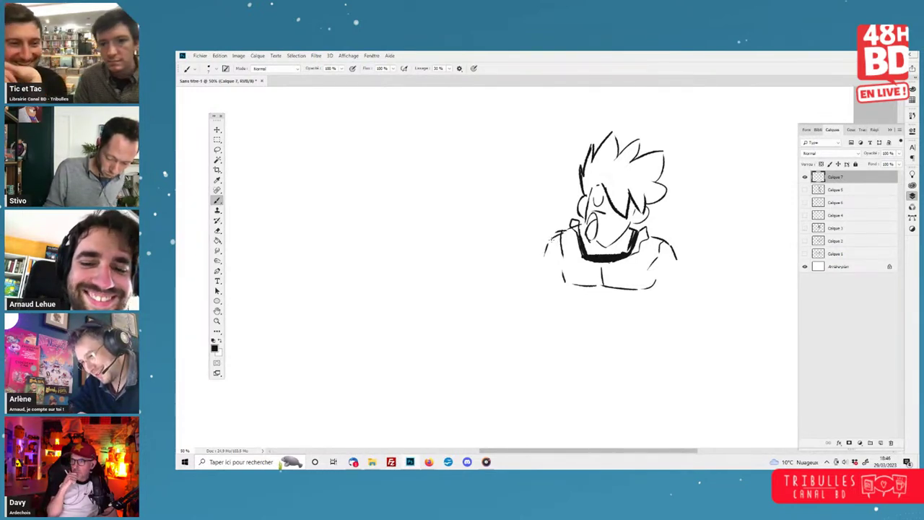
pyautogui.press('l')
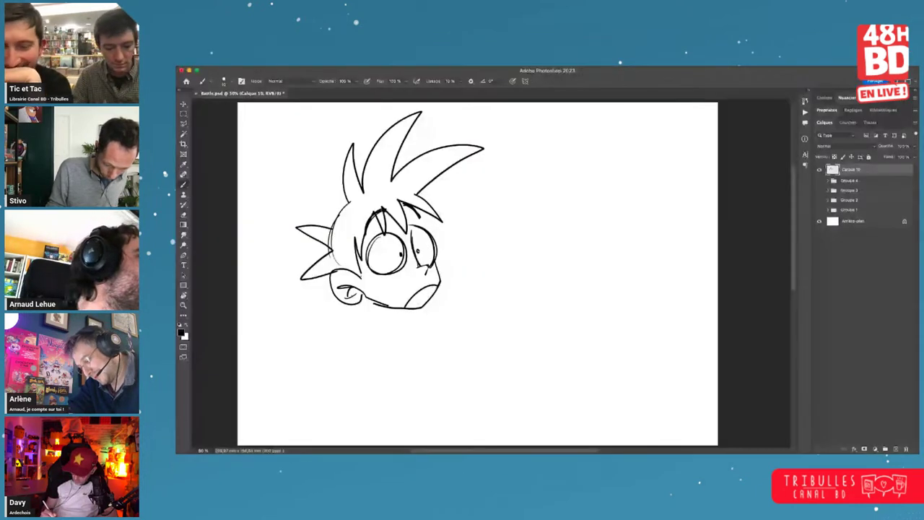
# - Shade the inside of the round-eyed boy's slanted mouth and undo the stray stroke below the face
pyautogui.moveTo(418, 292)
pyautogui.mouseDown()
pyautogui.moveTo(413, 311)
pyautogui.moveTo(427, 297)
pyautogui.mouseUp()
pyautogui.press('super+z')
pyautogui.press('super+z')
pyautogui.moveTo(431, 288); pyautogui.dragTo(365, 365)
pyautogui.hotkey('ctrl', 'z')
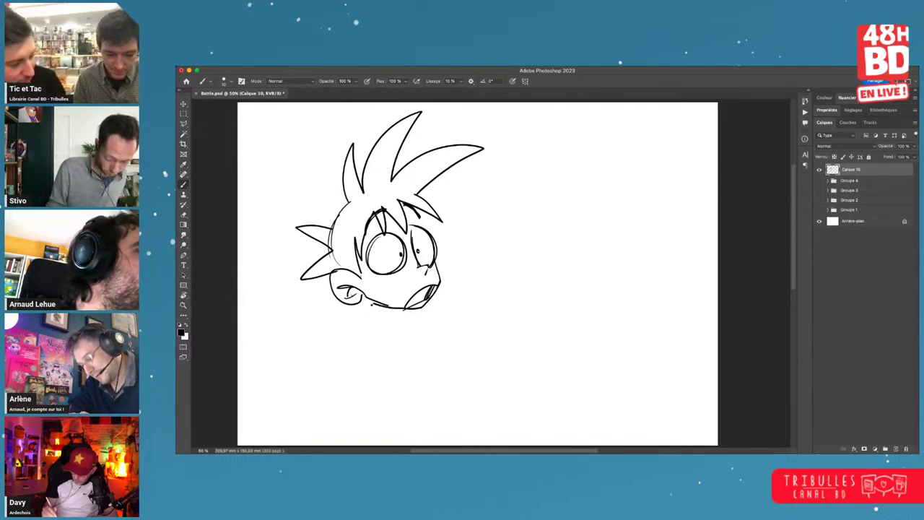
# - Draw the round-eyed boy's torso as a flared tunic with a closed hem beneath the head
pyautogui.moveTo(373, 306); pyautogui.dragTo(364, 359)
pyautogui.moveTo(405, 313); pyautogui.dragTo(419, 358)
pyautogui.moveTo(374, 313)
pyautogui.mouseDown()
pyautogui.moveTo(365, 364)
pyautogui.moveTo(357, 361)
pyautogui.moveTo(420, 357)
pyautogui.mouseUp()
pyautogui.moveTo(355, 361); pyautogui.dragTo(418, 353)
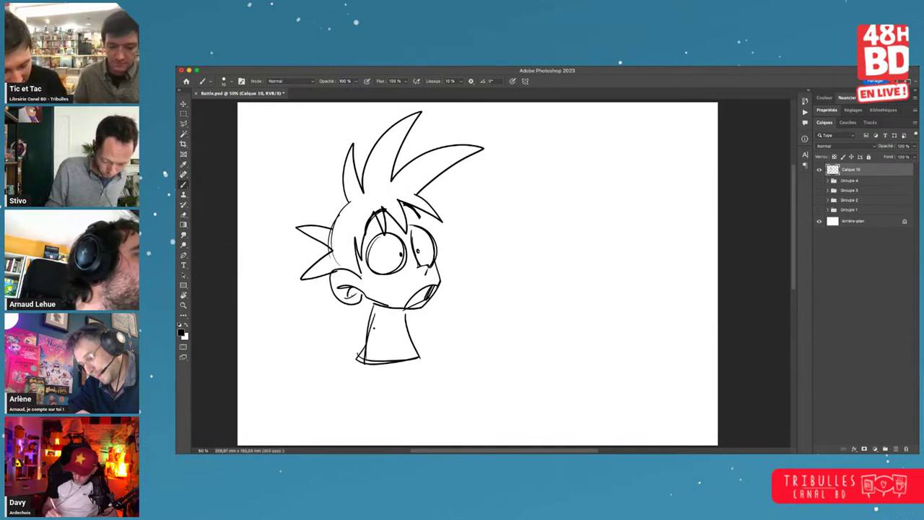
# - Add the boy's hanging arm and hand over the tunic, plus a dark knotted belt below the hem
pyautogui.moveTo(377, 308)
pyautogui.mouseDown()
pyautogui.moveTo(382, 374)
pyautogui.moveTo(367, 364)
pyautogui.moveTo(366, 372)
pyautogui.moveTo(381, 374)
pyautogui.moveTo(377, 361)
pyautogui.mouseUp()
pyautogui.press('e')
pyautogui.press('b')
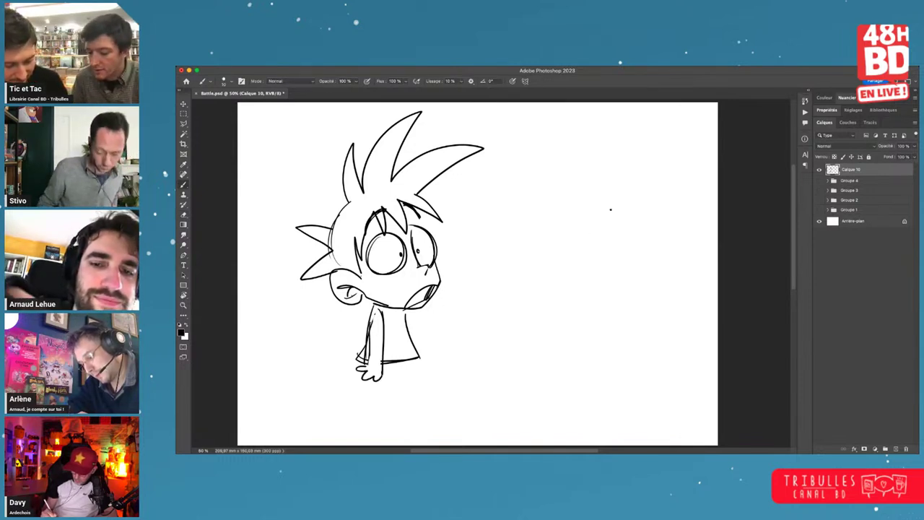
pyautogui.moveTo(401, 359)
pyautogui.mouseDown()
pyautogui.moveTo(403, 395)
pyautogui.moveTo(419, 390)
pyautogui.mouseUp()
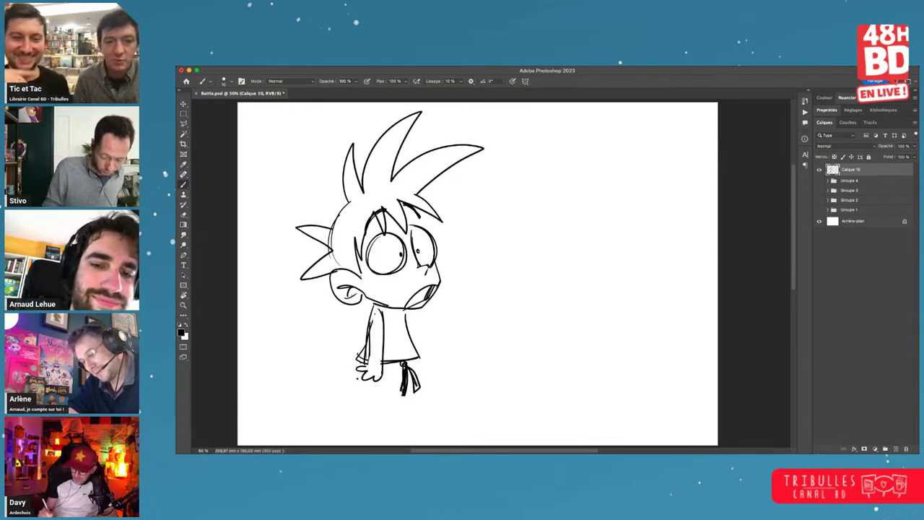
pyautogui.moveTo(411, 341); pyautogui.dragTo(419, 358)
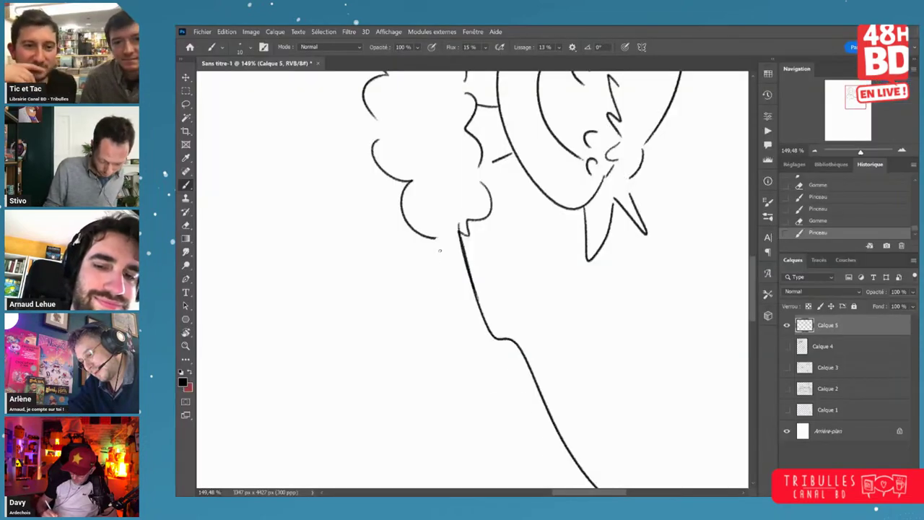
# - Draw the second edge of the wavy trail streaming from the cloud beneath the smiling character
pyautogui.moveTo(433, 239)
pyautogui.mouseDown()
pyautogui.moveTo(543, 451)
pyautogui.moveTo(610, 274)
pyautogui.mouseUp()
pyautogui.press('r')
pyautogui.press('z')
pyautogui.moveTo(629, 187); pyautogui.dragTo(583, 175)
pyautogui.moveTo(582, 208); pyautogui.dragTo(594, 205)
pyautogui.press('b')
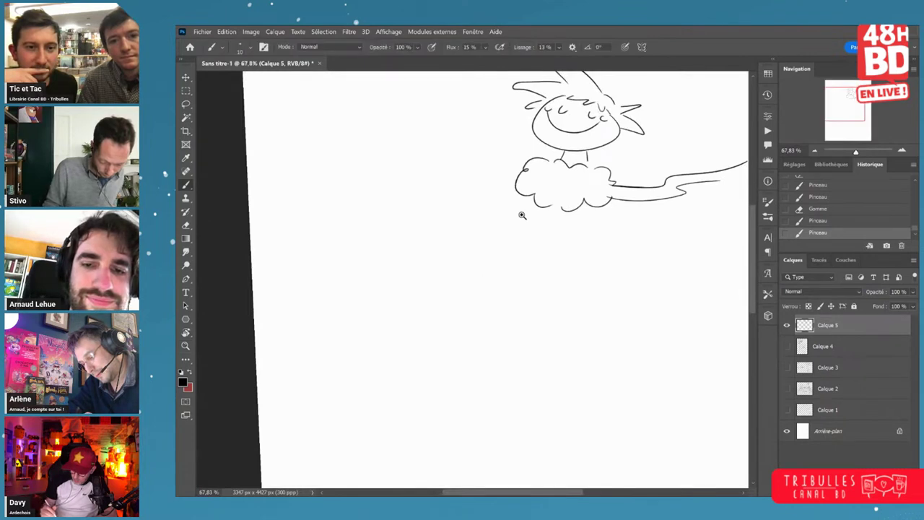
# - Draw slanted rain strokes in rows falling beneath the cloud
pyautogui.moveTo(522, 210); pyautogui.dragTo(518, 219)
pyautogui.moveTo(531, 224); pyautogui.dragTo(525, 243)
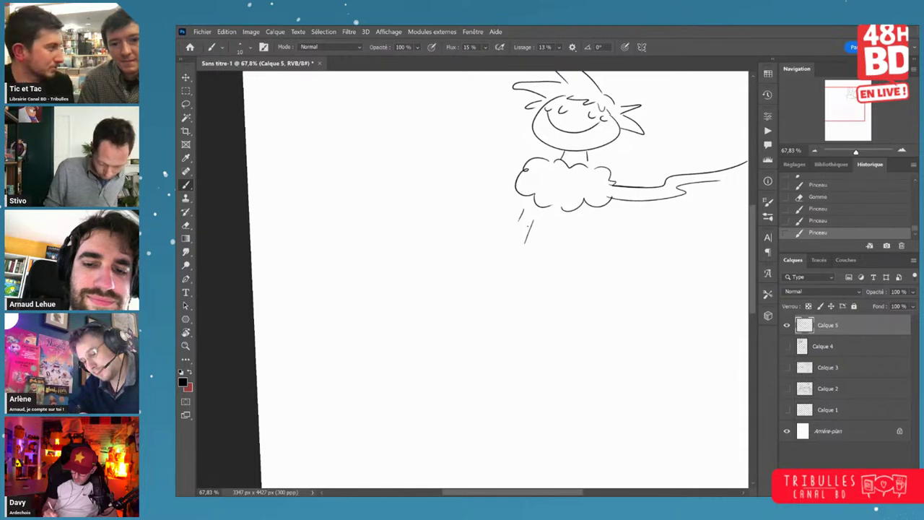
pyautogui.moveTo(558, 221); pyautogui.dragTo(552, 242)
pyautogui.moveTo(578, 223); pyautogui.dragTo(573, 239)
pyautogui.moveTo(595, 225); pyautogui.dragTo(588, 251)
pyautogui.moveTo(614, 234); pyautogui.dragTo(607, 261)
pyautogui.moveTo(513, 258); pyautogui.dragTo(510, 267)
pyautogui.moveTo(536, 255); pyautogui.dragTo(531, 275)
pyautogui.moveTo(547, 278); pyautogui.dragTo(545, 293)
pyautogui.moveTo(570, 272); pyautogui.dragTo(563, 298)
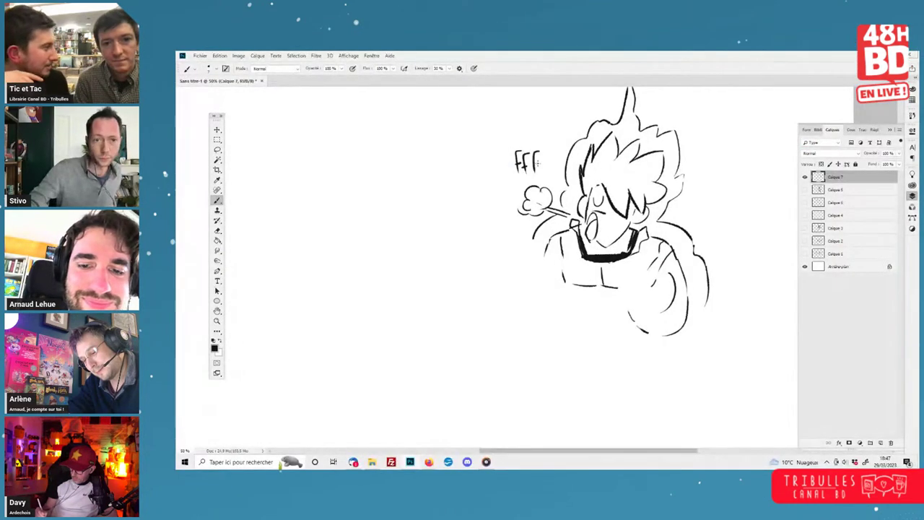
# - Finish the "FFFFF" lettering beside the spiky-haired character and add an outer curve around the breath puff
pyautogui.moveTo(532, 164); pyautogui.dragTo(543, 173)
pyautogui.moveTo(540, 164)
pyautogui.mouseDown()
pyautogui.moveTo(551, 174)
pyautogui.moveTo(556, 163)
pyautogui.mouseUp()
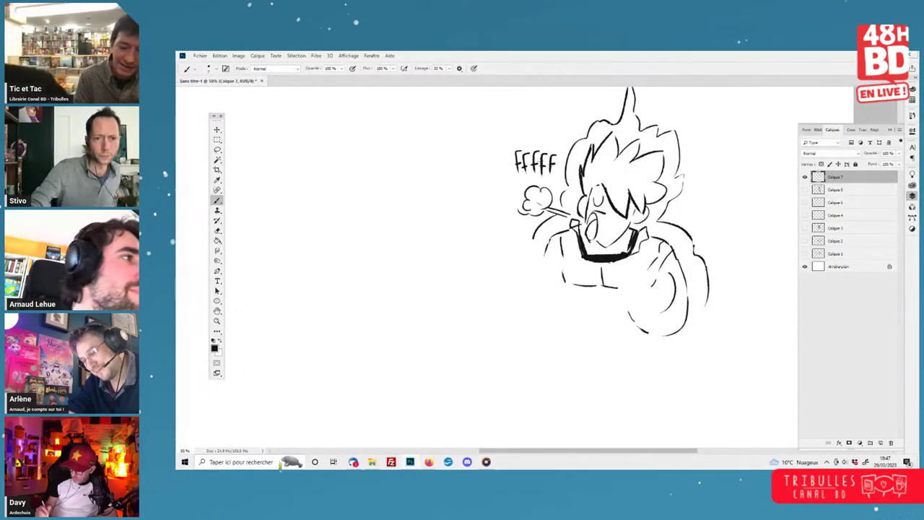
pyautogui.moveTo(520, 209); pyautogui.dragTo(533, 184)
pyautogui.moveTo(532, 184); pyautogui.dragTo(544, 185)
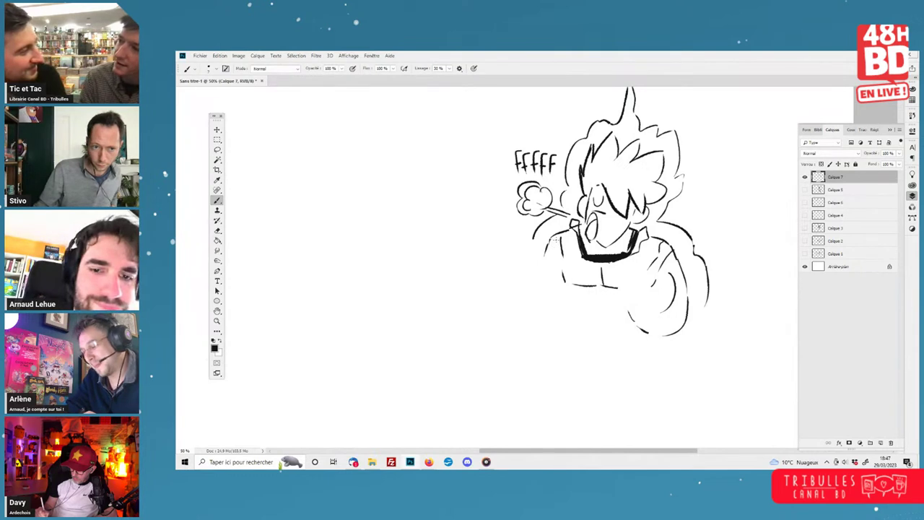
# - Erase stray line work around the spiky-haired character's open mouth
pyautogui.press('e')
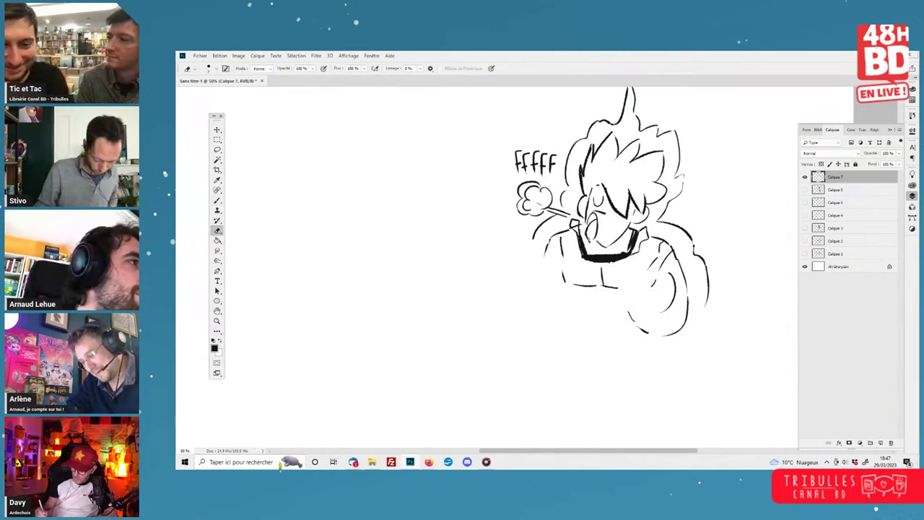
pyautogui.moveTo(588, 238); pyautogui.dragTo(598, 231)
pyautogui.press('b')
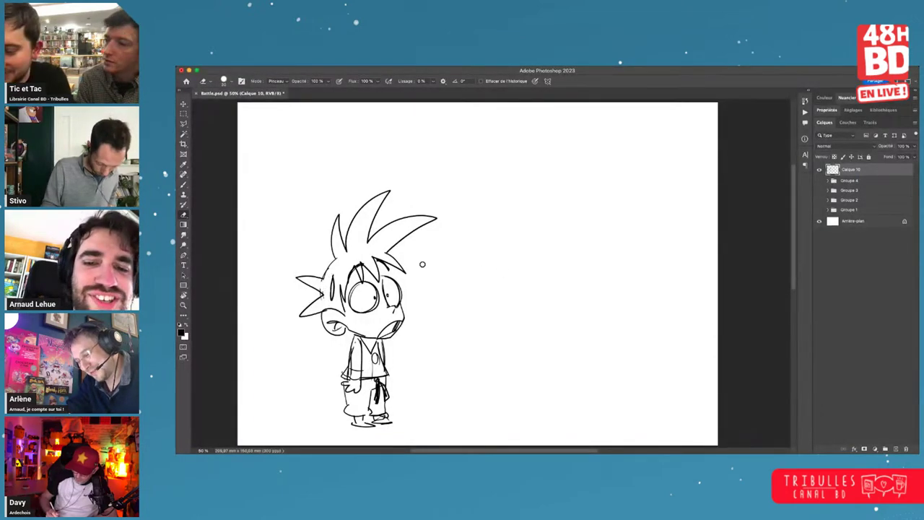
# - Add the worried boy's far ear, a sweat drop on his cheek and small drops beside his hair
pyautogui.press('b')
pyautogui.moveTo(400, 296)
pyautogui.mouseDown()
pyautogui.moveTo(403, 313)
pyautogui.moveTo(355, 330)
pyautogui.mouseUp()
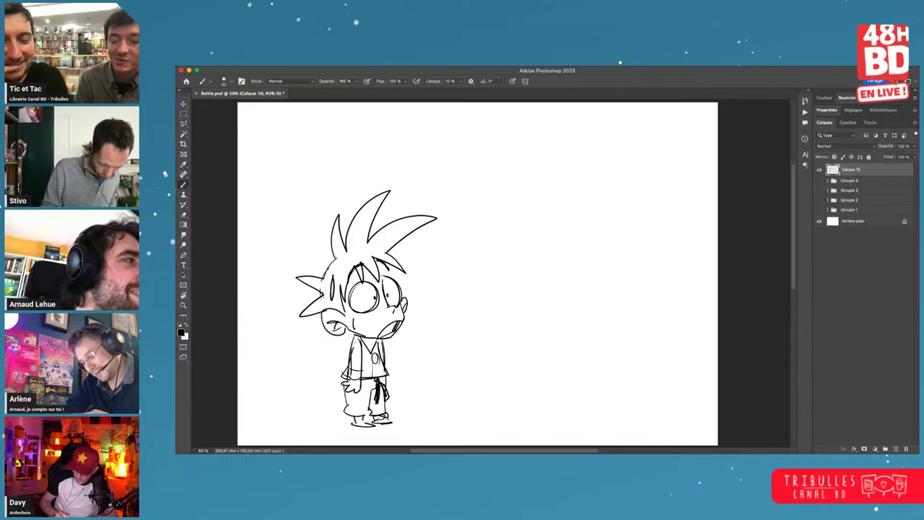
pyautogui.moveTo(416, 259); pyautogui.dragTo(419, 276)
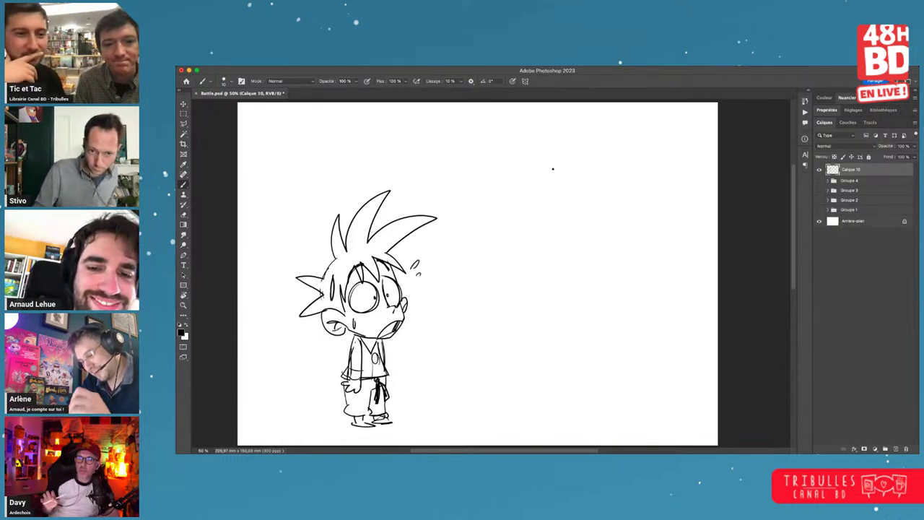
# - Draw a second character's pointed-chin head with parted hair, an ear and a bow on top, facing the boy
pyautogui.moveTo(553, 169)
pyautogui.mouseDown()
pyautogui.moveTo(571, 201)
pyautogui.moveTo(550, 206)
pyautogui.moveTo(596, 196)
pyautogui.moveTo(597, 166)
pyautogui.moveTo(536, 176)
pyautogui.moveTo(605, 163)
pyautogui.mouseUp()
pyautogui.press('super+z')
pyautogui.moveTo(579, 134)
pyautogui.mouseDown()
pyautogui.moveTo(602, 166)
pyautogui.moveTo(587, 178)
pyautogui.moveTo(598, 184)
pyautogui.mouseUp()
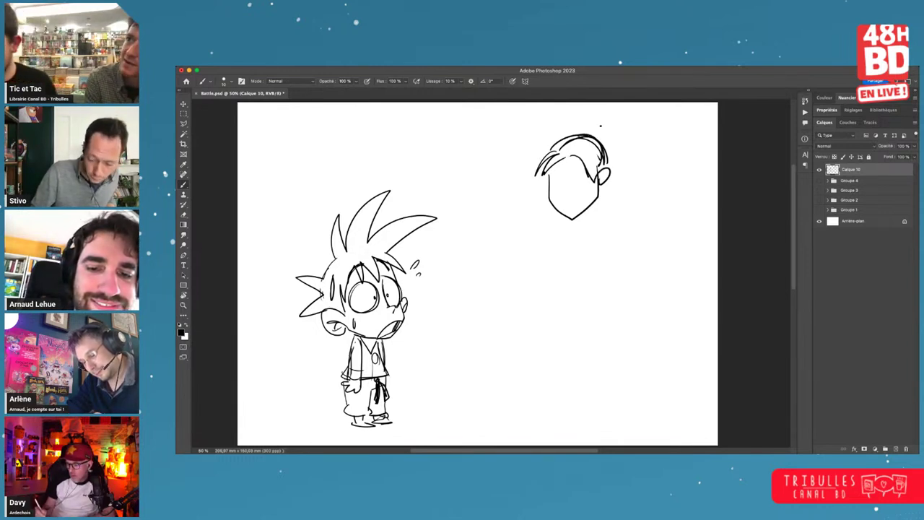
pyautogui.moveTo(588, 127)
pyautogui.mouseDown()
pyautogui.moveTo(575, 137)
pyautogui.moveTo(604, 138)
pyautogui.moveTo(621, 151)
pyautogui.mouseUp()
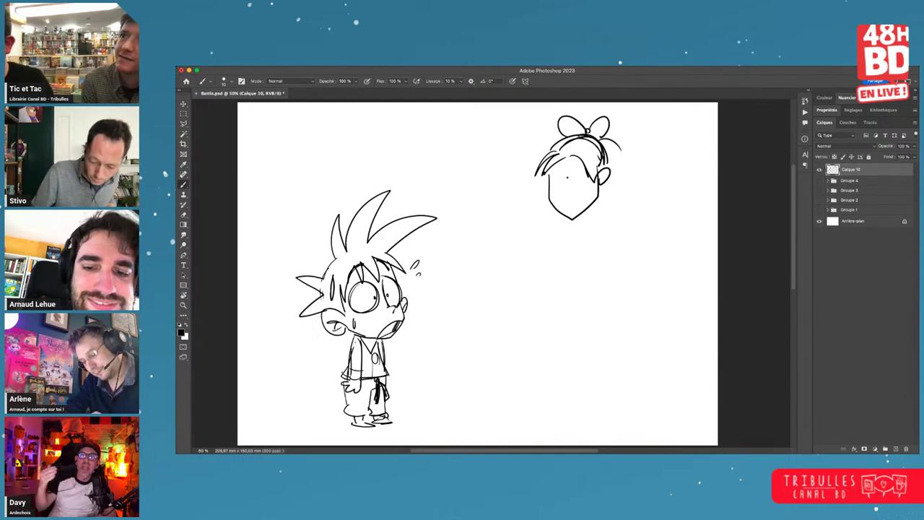
# - Give the bow-haired character half-closed eyes, a small nose, a frowning mouth and fringe strands
pyautogui.moveTo(544, 187); pyautogui.dragTo(563, 187)
pyautogui.moveTo(561, 166)
pyautogui.mouseDown()
pyautogui.moveTo(563, 187)
pyautogui.moveTo(592, 184)
pyautogui.mouseUp()
pyautogui.moveTo(555, 194)
pyautogui.mouseDown()
pyautogui.moveTo(566, 193)
pyautogui.moveTo(574, 210)
pyautogui.moveTo(562, 191)
pyautogui.moveTo(584, 188)
pyautogui.mouseUp()
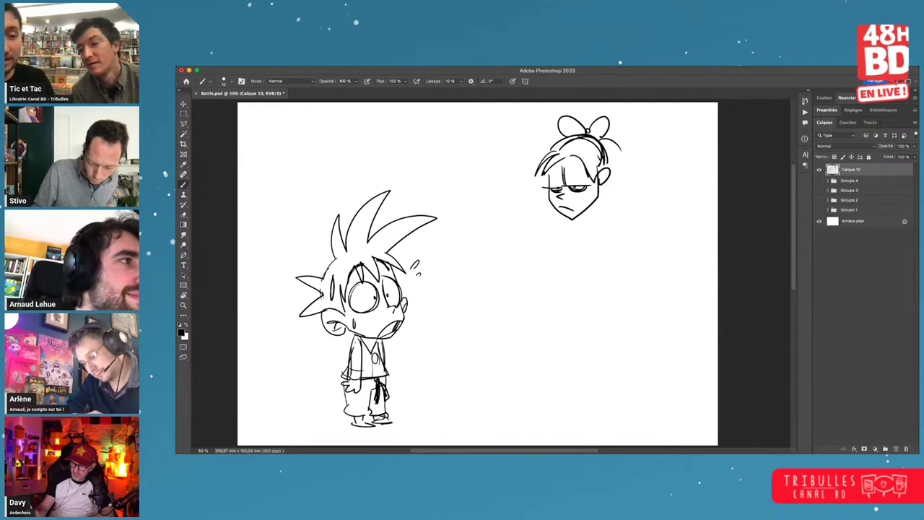
pyautogui.moveTo(550, 165); pyautogui.dragTo(547, 180)
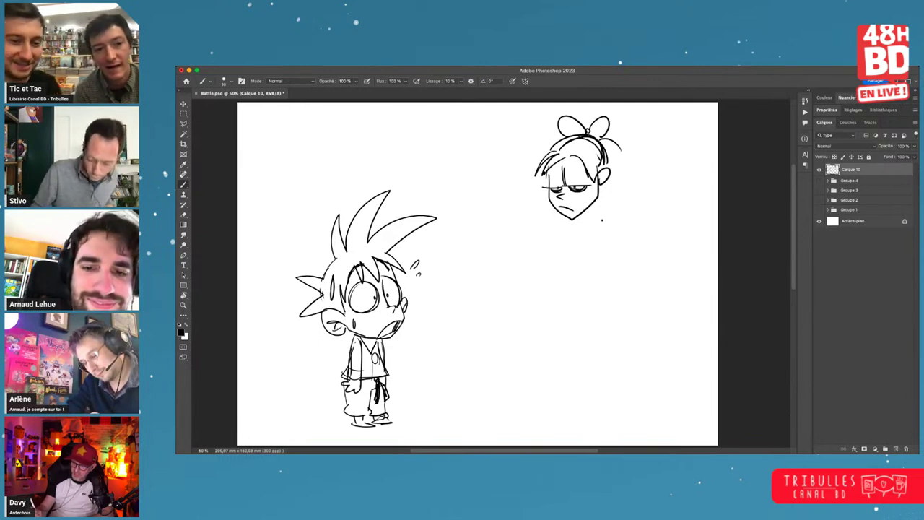
# - Draw the bow-haired character's neck, shoulders and an extended arm whose hand holds a round ball
pyautogui.moveTo(582, 210)
pyautogui.mouseDown()
pyautogui.moveTo(617, 250)
pyautogui.moveTo(578, 242)
pyautogui.moveTo(555, 268)
pyautogui.moveTo(562, 257)
pyautogui.moveTo(529, 243)
pyautogui.moveTo(557, 262)
pyautogui.moveTo(525, 228)
pyautogui.mouseUp()
pyautogui.press('super+z')
pyautogui.press('super+z')
pyautogui.moveTo(526, 227); pyautogui.dragTo(502, 238)
pyautogui.moveTo(503, 238)
pyautogui.mouseDown()
pyautogui.moveTo(513, 234)
pyautogui.moveTo(495, 258)
pyautogui.mouseUp()
pyautogui.press('super+z')
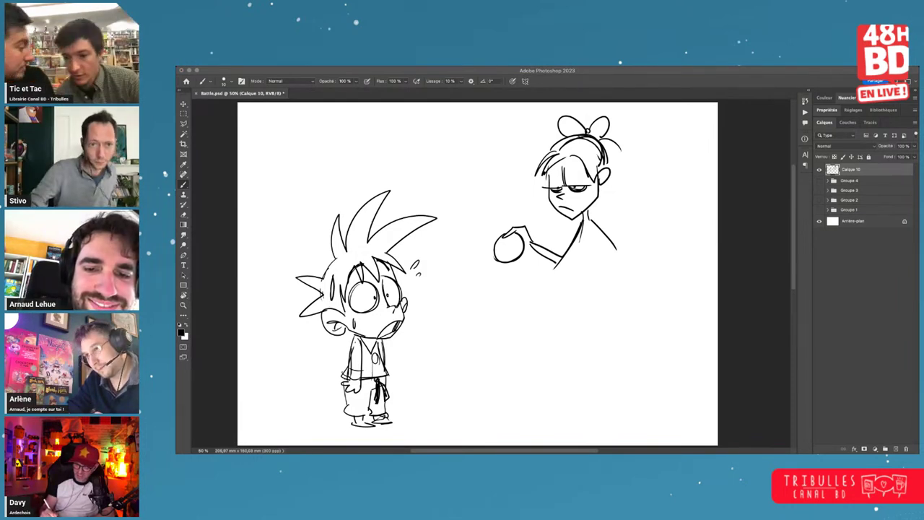
pyautogui.press('super+Tab')
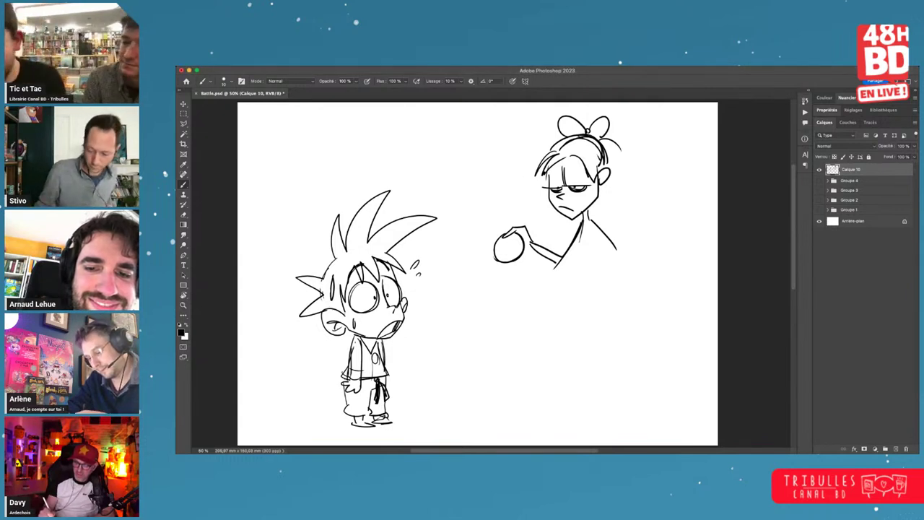
# - Hang two more linked balls beneath the ball in the character's hand
pyautogui.moveTo(510, 263)
pyautogui.mouseDown()
pyautogui.moveTo(501, 297)
pyautogui.moveTo(515, 278)
pyautogui.moveTo(511, 313)
pyautogui.mouseUp()
pyautogui.moveTo(512, 303)
pyautogui.mouseDown()
pyautogui.moveTo(517, 324)
pyautogui.moveTo(524, 319)
pyautogui.mouseUp()
pyautogui.press('super+z')
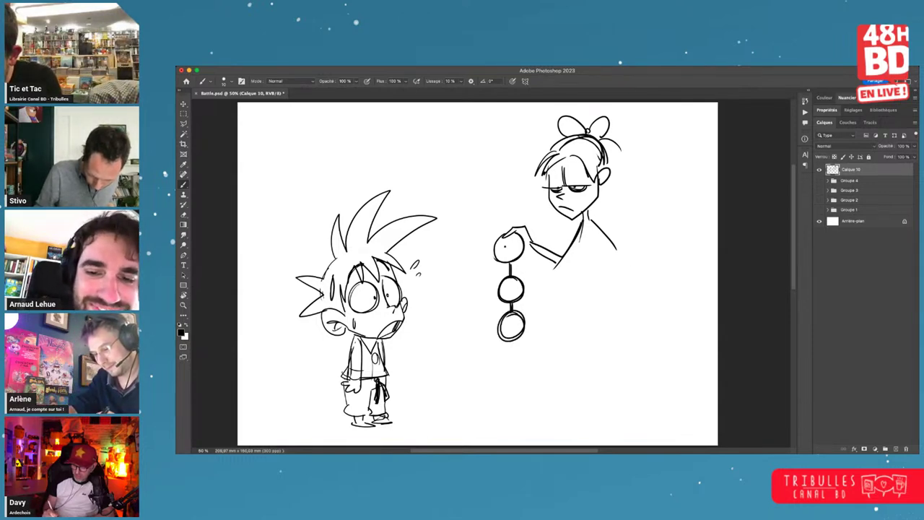
# - Add a fourth ball to the hanging chain and draw small stars inside the balls
pyautogui.moveTo(500, 241); pyautogui.dragTo(506, 247)
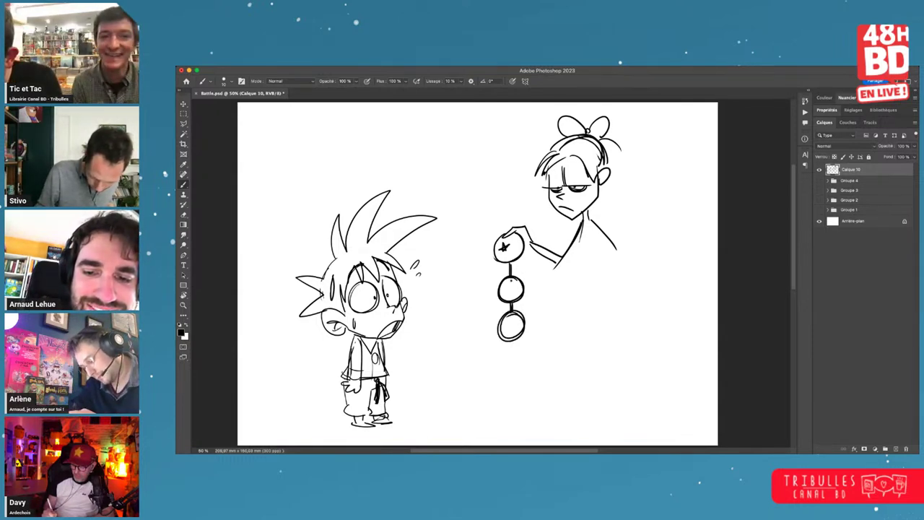
pyautogui.moveTo(508, 281)
pyautogui.mouseDown()
pyautogui.moveTo(517, 286)
pyautogui.moveTo(509, 296)
pyautogui.moveTo(519, 293)
pyautogui.mouseUp()
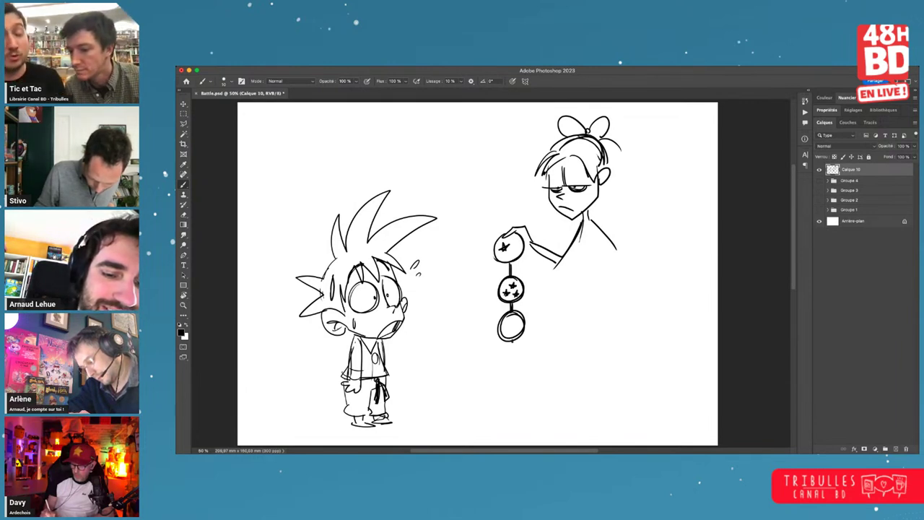
pyautogui.moveTo(512, 340)
pyautogui.mouseDown()
pyautogui.moveTo(504, 365)
pyautogui.moveTo(508, 353)
pyautogui.moveTo(526, 366)
pyautogui.mouseUp()
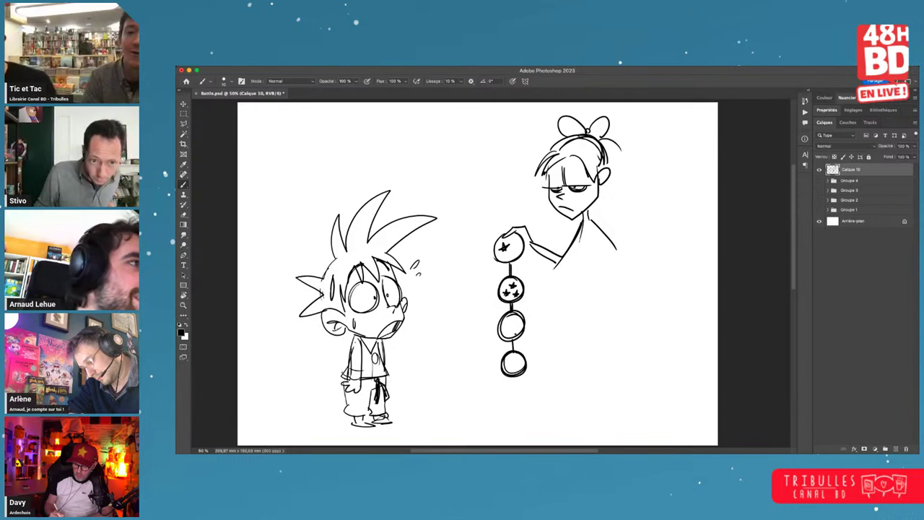
pyautogui.moveTo(505, 318)
pyautogui.mouseDown()
pyautogui.moveTo(522, 328)
pyautogui.moveTo(503, 337)
pyautogui.moveTo(513, 337)
pyautogui.mouseUp()
pyautogui.moveTo(509, 360); pyautogui.dragTo(523, 365)
# - Draw the bow-haired character's sleeve edge, chest, back and waist, and undo the long leg stroke
pyautogui.moveTo(547, 257); pyautogui.dragTo(559, 265)
pyautogui.moveTo(558, 267)
pyautogui.mouseDown()
pyautogui.moveTo(575, 248)
pyautogui.moveTo(571, 261)
pyautogui.mouseUp()
pyautogui.moveTo(569, 260); pyautogui.dragTo(578, 261)
pyautogui.moveTo(599, 226); pyautogui.dragTo(610, 278)
pyautogui.moveTo(588, 262); pyautogui.dragTo(578, 296)
pyautogui.moveTo(600, 229)
pyautogui.mouseDown()
pyautogui.moveTo(607, 289)
pyautogui.moveTo(580, 312)
pyautogui.mouseUp()
pyautogui.moveTo(607, 280)
pyautogui.mouseDown()
pyautogui.moveTo(619, 302)
pyautogui.moveTo(577, 306)
pyautogui.moveTo(600, 392)
pyautogui.mouseUp()
pyautogui.press('super+z')
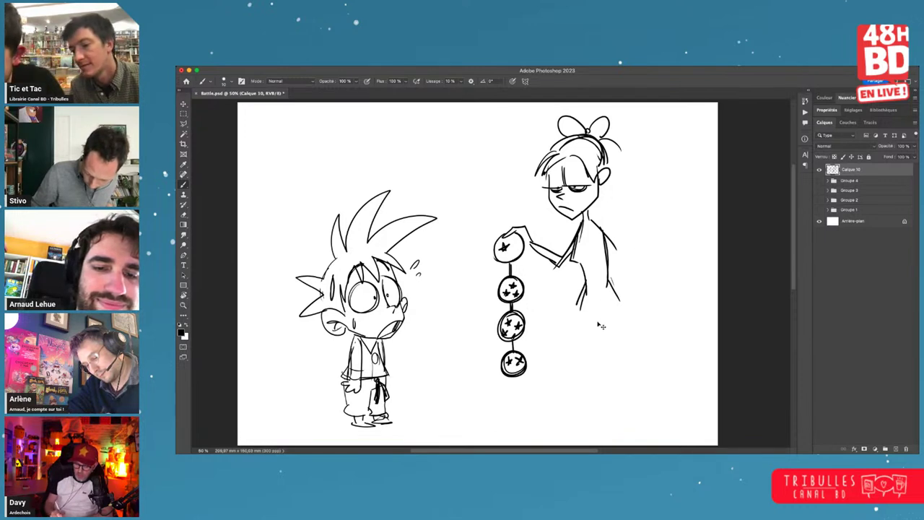
# - Draw the bow-haired character's legs and a short flared skirt over them
pyautogui.moveTo(595, 302)
pyautogui.mouseDown()
pyautogui.moveTo(595, 372)
pyautogui.moveTo(611, 377)
pyautogui.moveTo(608, 411)
pyautogui.mouseUp()
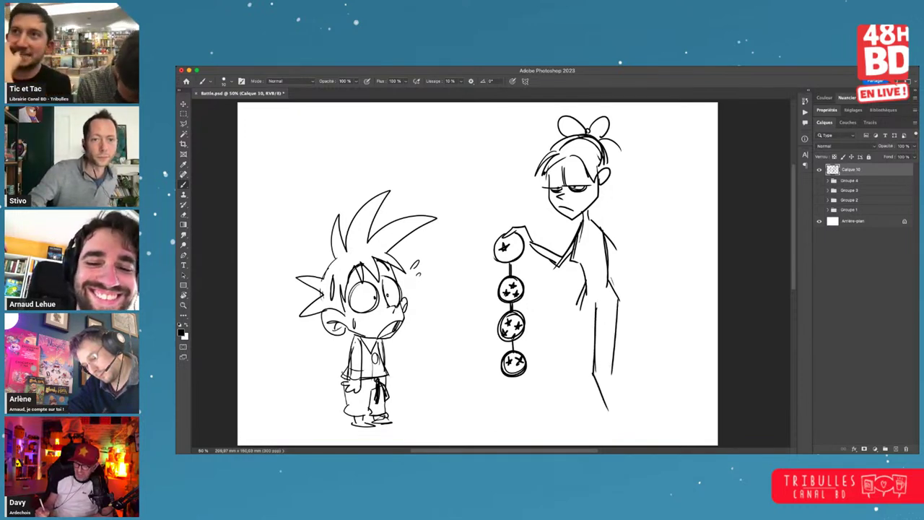
pyautogui.press('super+Tab')
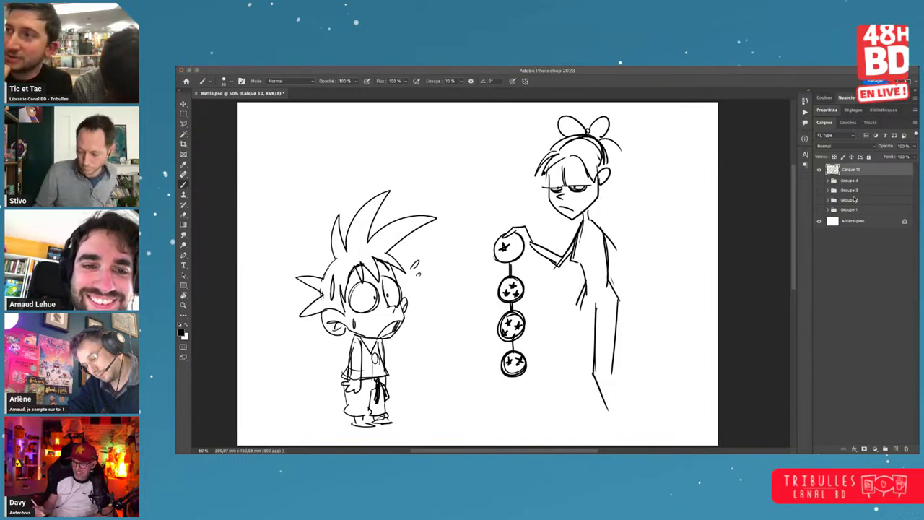
pyautogui.click(634, 315)
pyautogui.moveTo(582, 295)
pyautogui.mouseDown()
pyautogui.moveTo(570, 332)
pyautogui.moveTo(628, 325)
pyautogui.moveTo(596, 327)
pyautogui.moveTo(615, 325)
pyautogui.mouseUp()
pyautogui.press('e')
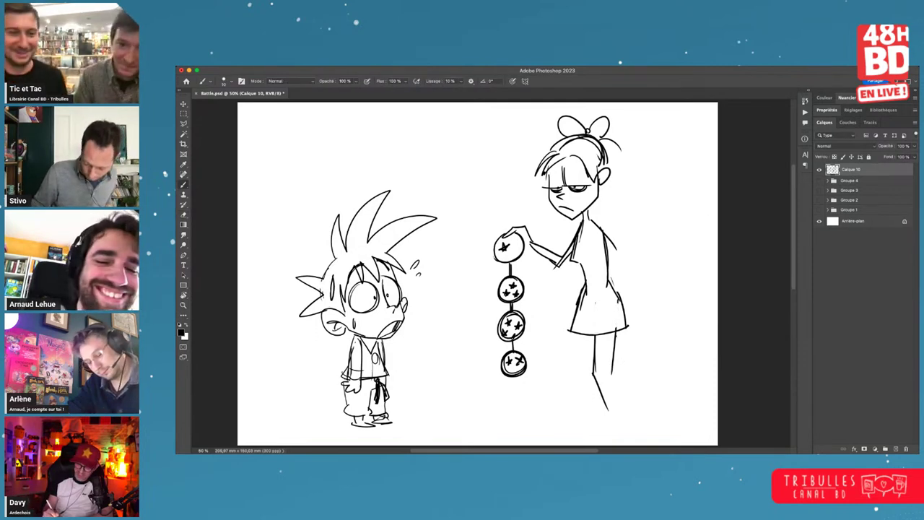
# - Extend the bow-haired character's lower leg and add strokes along the back, skirt hem and neck
pyautogui.moveTo(614, 356); pyautogui.dragTo(621, 418)
pyautogui.moveTo(626, 342); pyautogui.dragTo(620, 263)
pyautogui.moveTo(603, 331)
pyautogui.mouseDown()
pyautogui.moveTo(584, 342)
pyautogui.moveTo(613, 340)
pyautogui.mouseUp()
pyautogui.moveTo(576, 255)
pyautogui.mouseDown()
pyautogui.moveTo(576, 303)
pyautogui.moveTo(591, 333)
pyautogui.moveTo(588, 325)
pyautogui.moveTo(565, 339)
pyautogui.mouseUp()
pyautogui.moveTo(566, 339)
pyautogui.mouseDown()
pyautogui.moveTo(601, 331)
pyautogui.moveTo(590, 343)
pyautogui.moveTo(617, 342)
pyautogui.mouseUp()
pyautogui.moveTo(592, 157); pyautogui.dragTo(588, 237)
pyautogui.moveTo(590, 161)
pyautogui.mouseDown()
pyautogui.moveTo(593, 241)
pyautogui.moveTo(605, 257)
pyautogui.moveTo(619, 247)
pyautogui.moveTo(602, 266)
pyautogui.moveTo(616, 250)
pyautogui.mouseUp()
pyautogui.press('e')
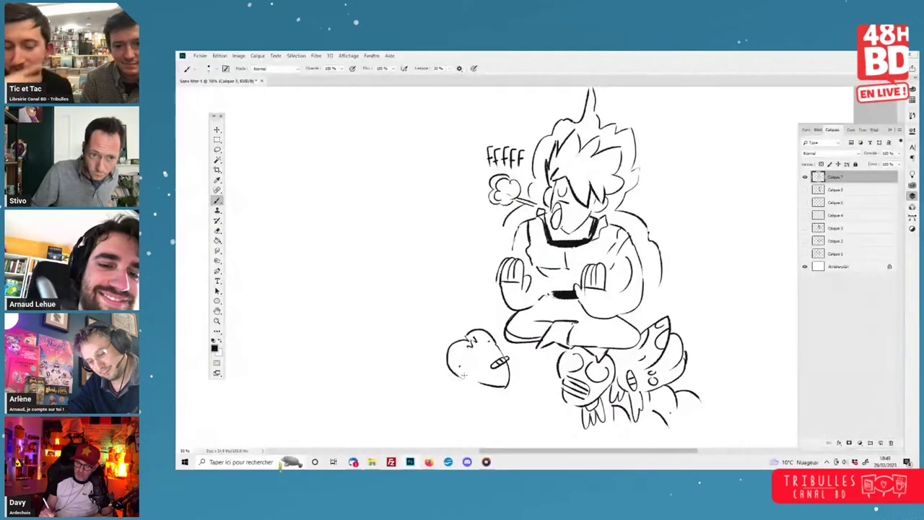
# - Draw flame-shaped hair and a ragged neck on the lone head below the meditating character, and outline the mound beside it
pyautogui.moveTo(464, 375)
pyautogui.mouseDown()
pyautogui.moveTo(439, 374)
pyautogui.moveTo(419, 295)
pyautogui.moveTo(500, 339)
pyautogui.mouseUp()
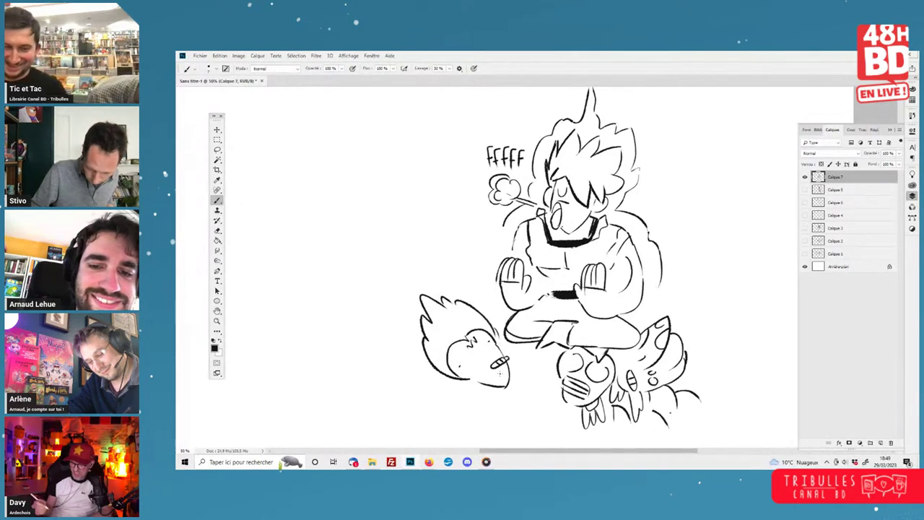
pyautogui.moveTo(495, 387)
pyautogui.mouseDown()
pyautogui.moveTo(490, 395)
pyautogui.moveTo(482, 384)
pyautogui.moveTo(487, 398)
pyautogui.mouseUp()
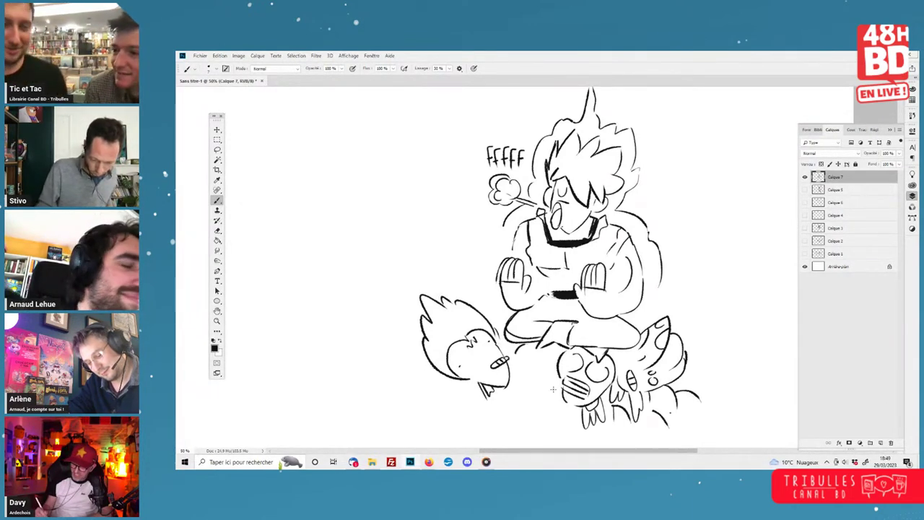
pyautogui.moveTo(553, 390)
pyautogui.mouseDown()
pyautogui.moveTo(520, 398)
pyautogui.moveTo(508, 341)
pyautogui.mouseUp()
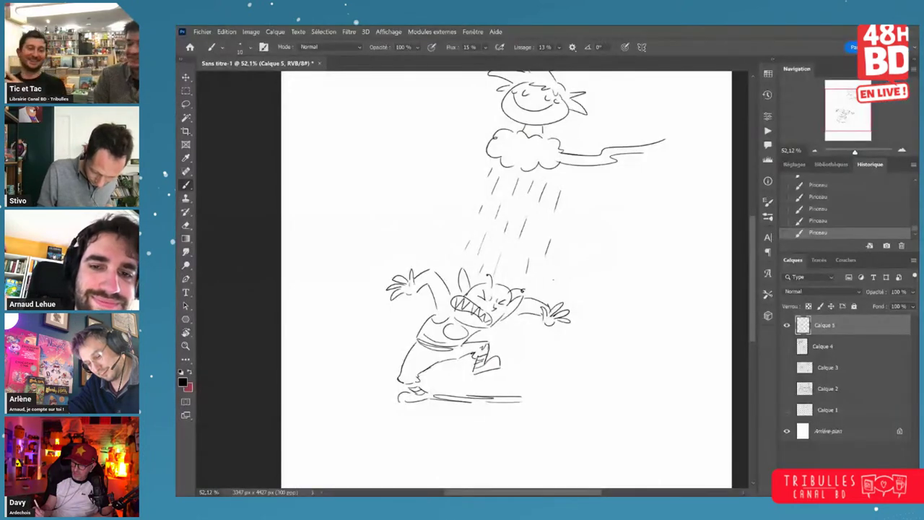
# - Draw the cloud rider's bent arm with a round fist on the side of the cloud's trailing tail
pyautogui.moveTo(595, 258); pyautogui.dragTo(566, 311)
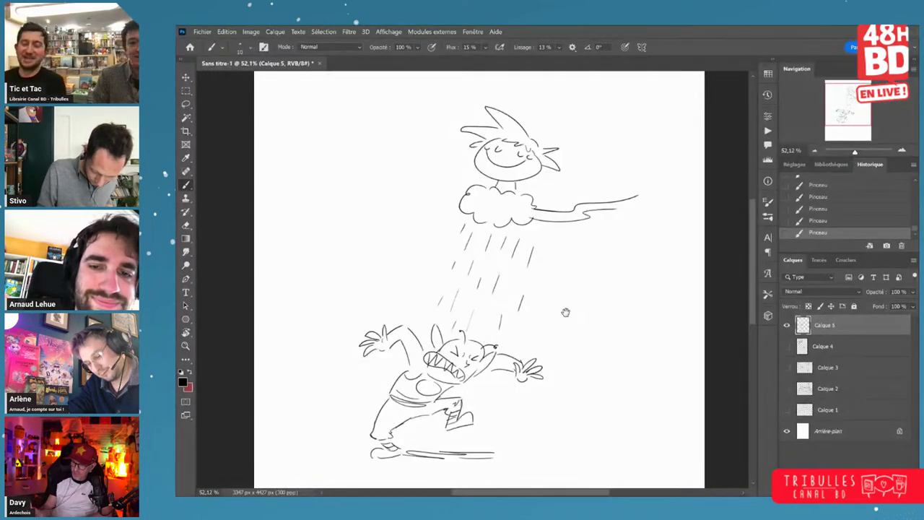
pyautogui.moveTo(522, 170); pyautogui.dragTo(570, 174)
pyautogui.moveTo(506, 192); pyautogui.dragTo(540, 206)
pyautogui.moveTo(499, 199)
pyautogui.mouseDown()
pyautogui.moveTo(541, 215)
pyautogui.moveTo(564, 197)
pyautogui.mouseUp()
pyautogui.moveTo(543, 216); pyautogui.dragTo(564, 200)
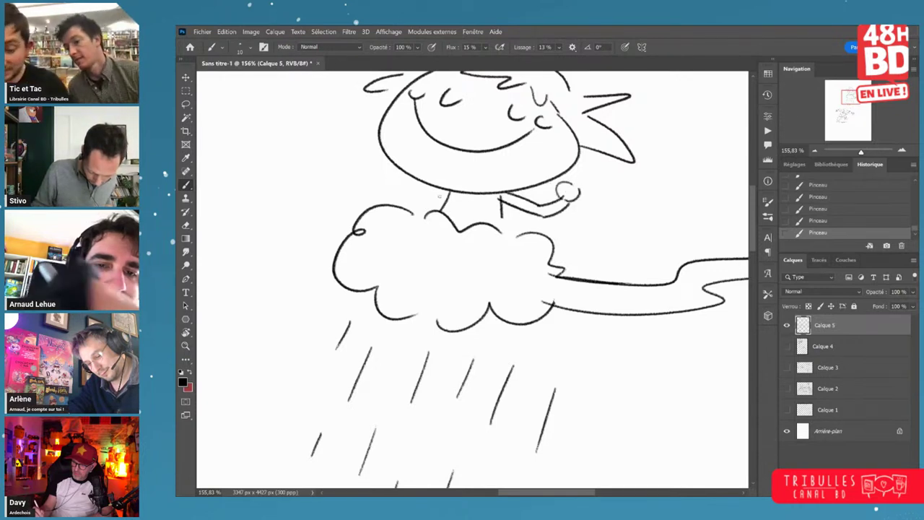
# - Draw the cloud rider's other raised arm with its fist, and add finger lines to the fist on the tail side
pyautogui.moveTo(437, 190)
pyautogui.mouseDown()
pyautogui.moveTo(391, 195)
pyautogui.moveTo(374, 170)
pyautogui.mouseUp()
pyautogui.moveTo(394, 196)
pyautogui.mouseDown()
pyautogui.moveTo(349, 153)
pyautogui.moveTo(368, 155)
pyautogui.mouseUp()
pyautogui.moveTo(578, 175)
pyautogui.mouseDown()
pyautogui.moveTo(568, 186)
pyautogui.moveTo(583, 188)
pyautogui.moveTo(581, 206)
pyautogui.moveTo(567, 202)
pyautogui.moveTo(575, 193)
pyautogui.mouseUp()
pyautogui.press('z')
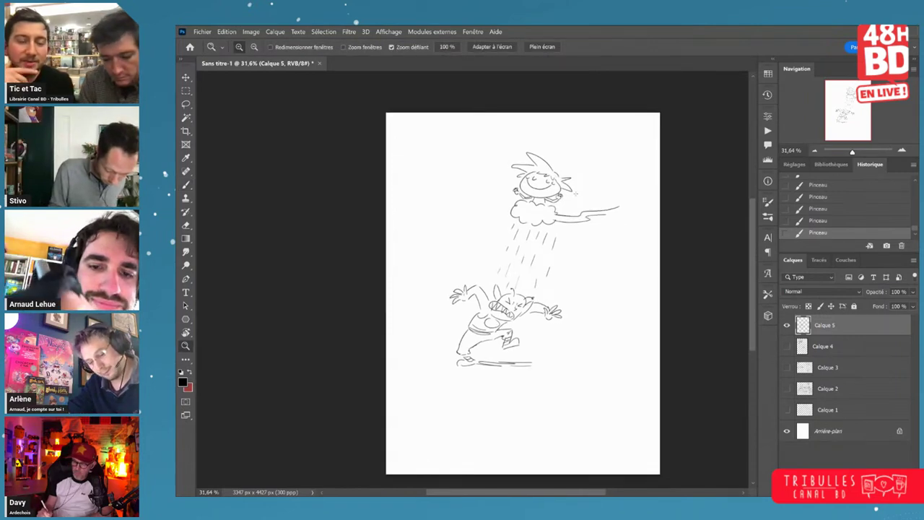
# - Undo the scribble on the hair beside the cloud rider's face and try extra strokes at the hair's opposite side
pyautogui.moveTo(540, 157); pyautogui.dragTo(576, 160)
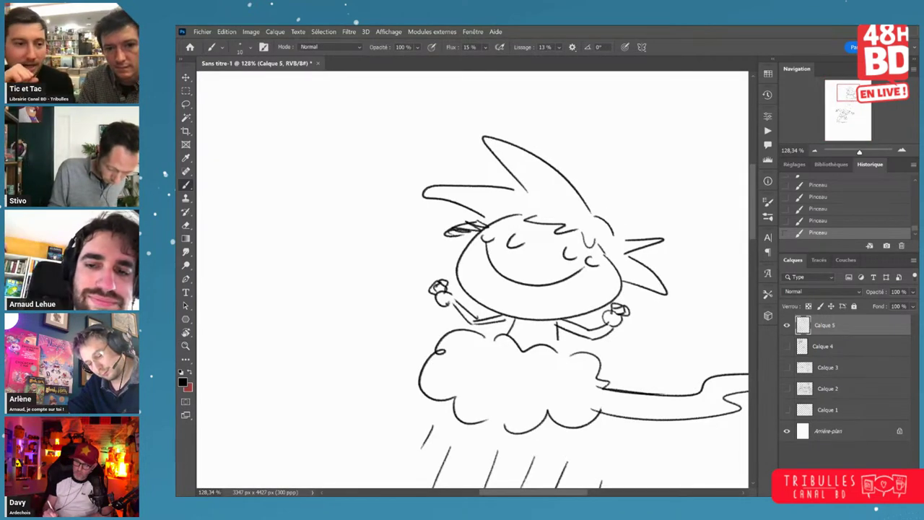
pyautogui.hotkey('ctrl', 'z')
pyautogui.moveTo(658, 207); pyautogui.dragTo(614, 189)
pyautogui.moveTo(675, 216); pyautogui.dragTo(626, 221)
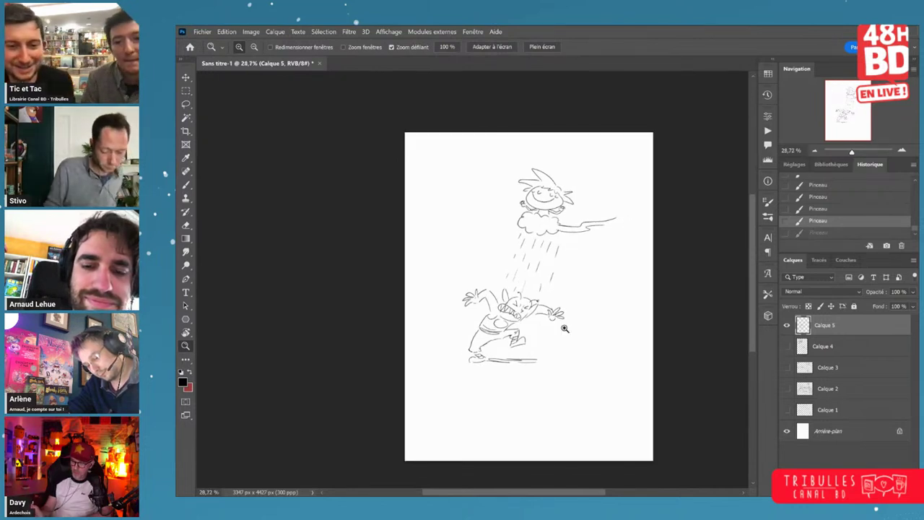
pyautogui.moveTo(564, 329); pyautogui.dragTo(568, 336)
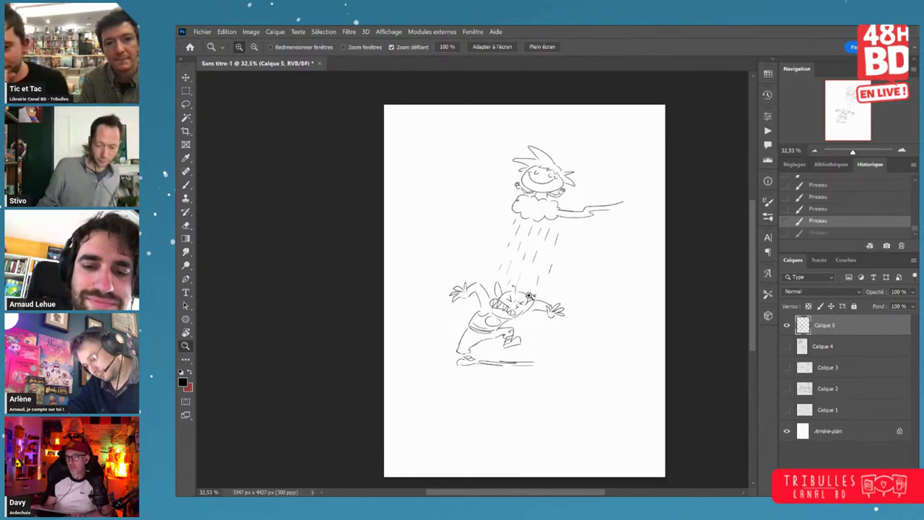
pyautogui.click(529, 296)
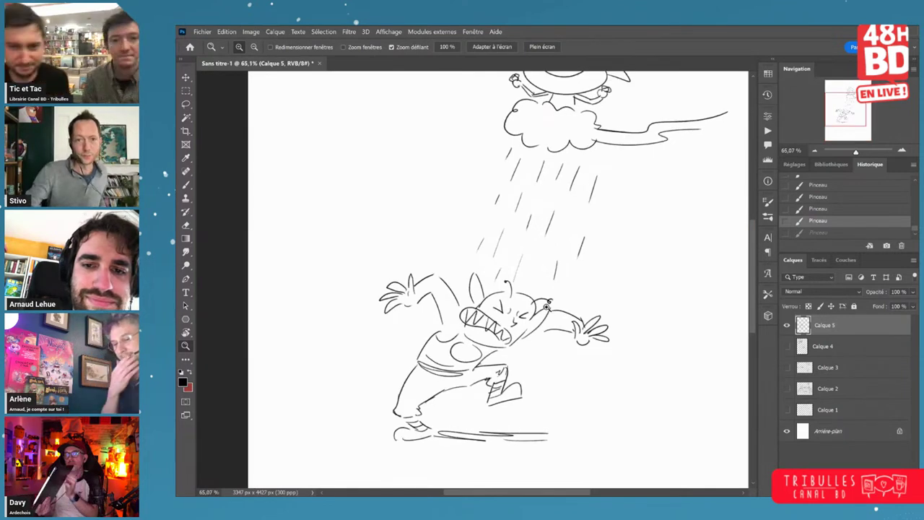
pyautogui.moveTo(547, 307); pyautogui.dragTo(508, 307)
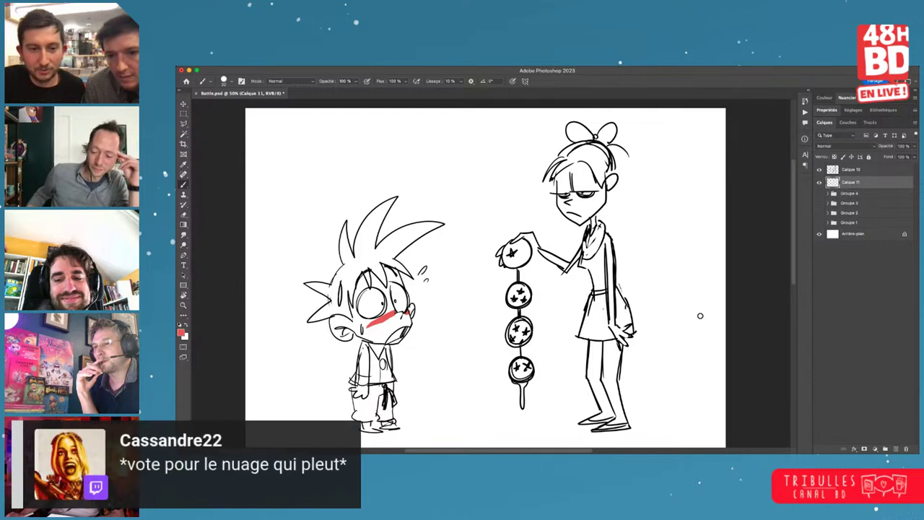
# - Restore the default black and white colours, and group the layers Calque 10 and Calque 11
pyautogui.hotkey('alt', ']')
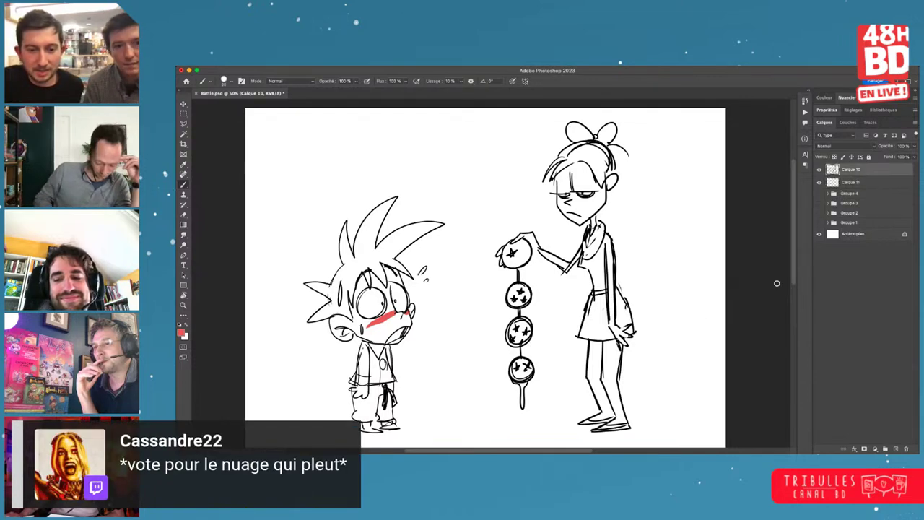
pyautogui.press('d')
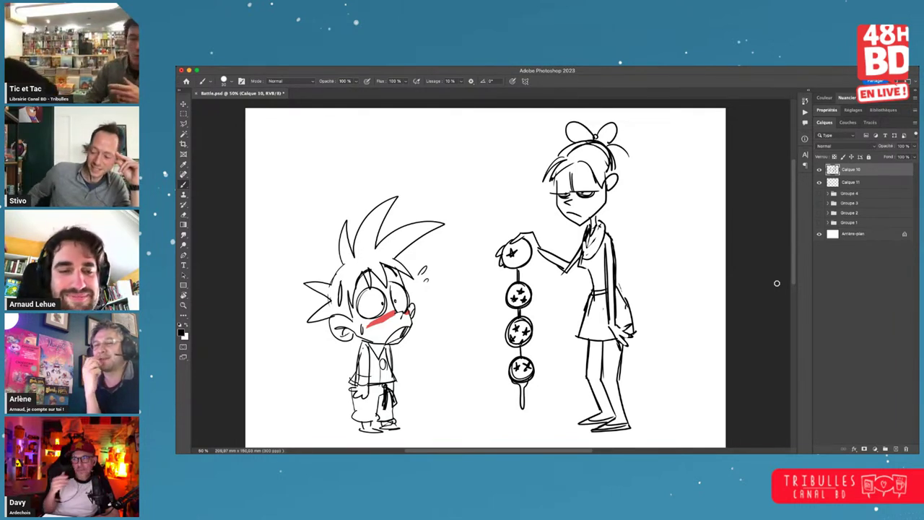
pyautogui.keyDown('shift'); pyautogui.click(846, 185); pyautogui.keyUp('shift')
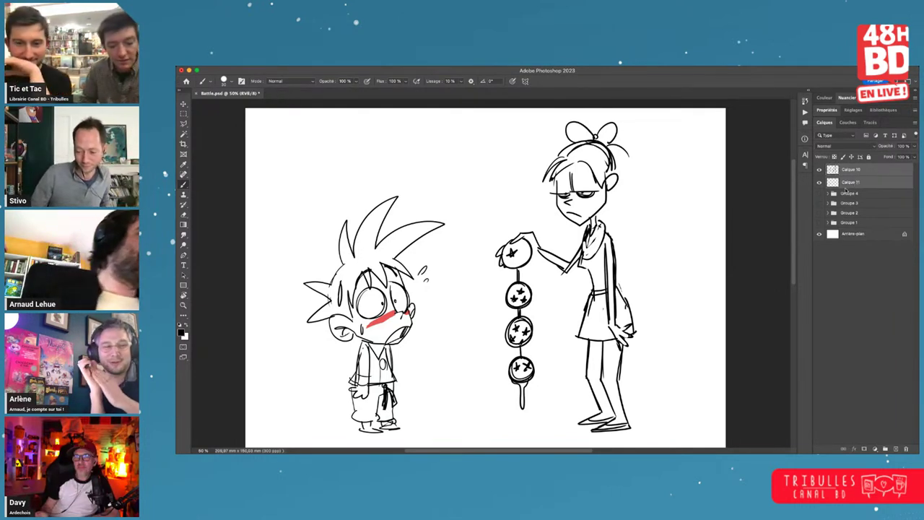
pyautogui.hotkey('ctrl', 'g')
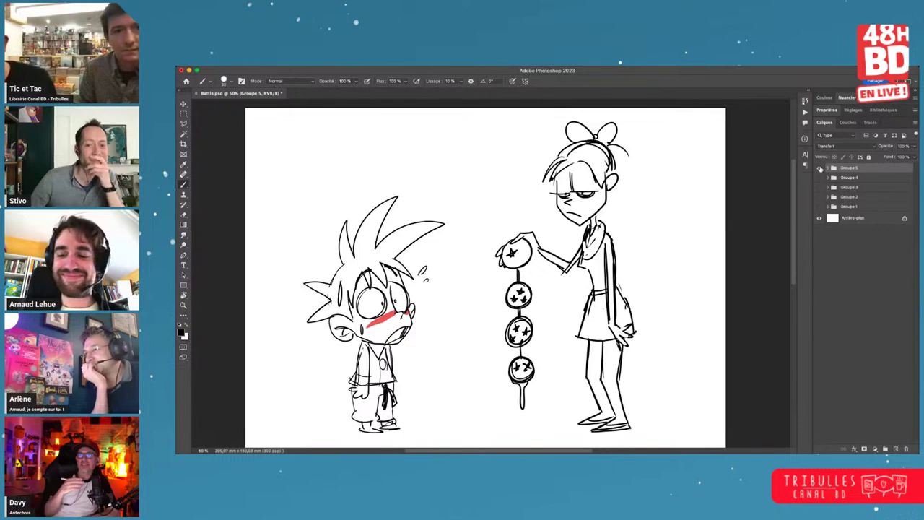
# - Hide the newly grouped boy-and-girl drawing and add an empty layer above it
pyautogui.click(819, 168)
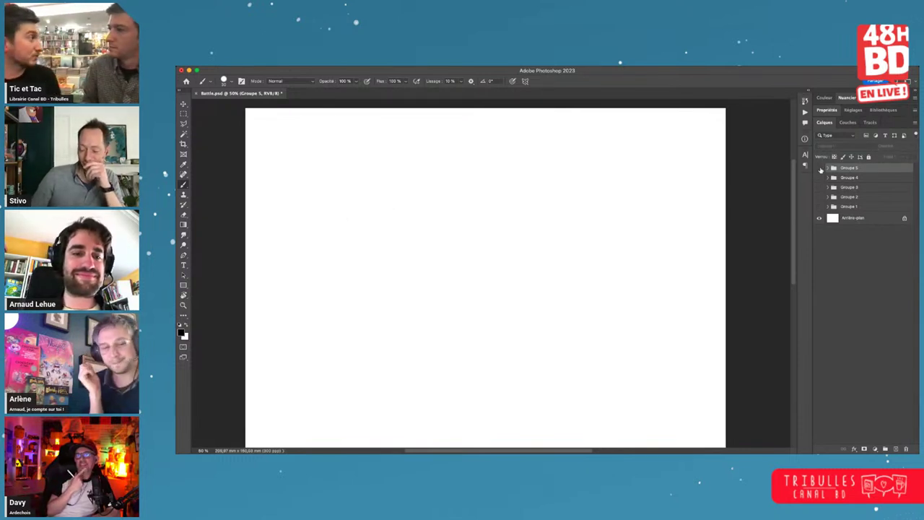
pyautogui.click(895, 448)
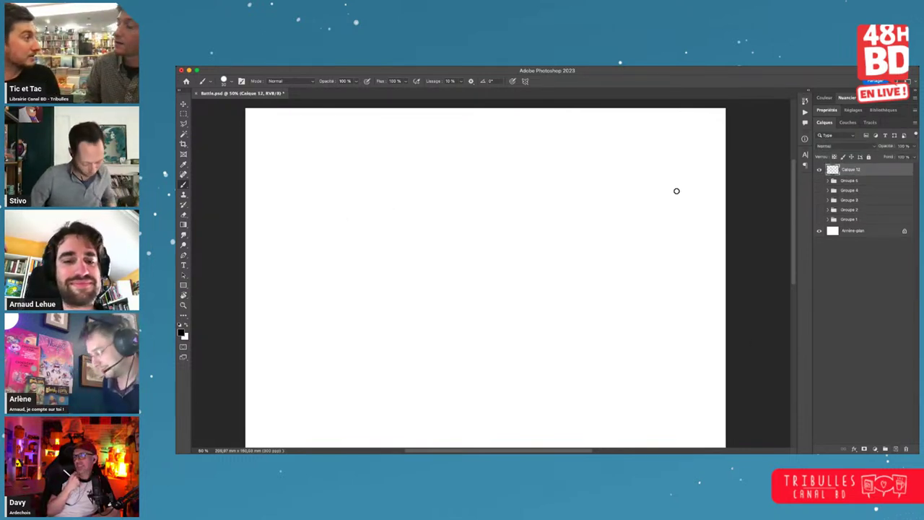